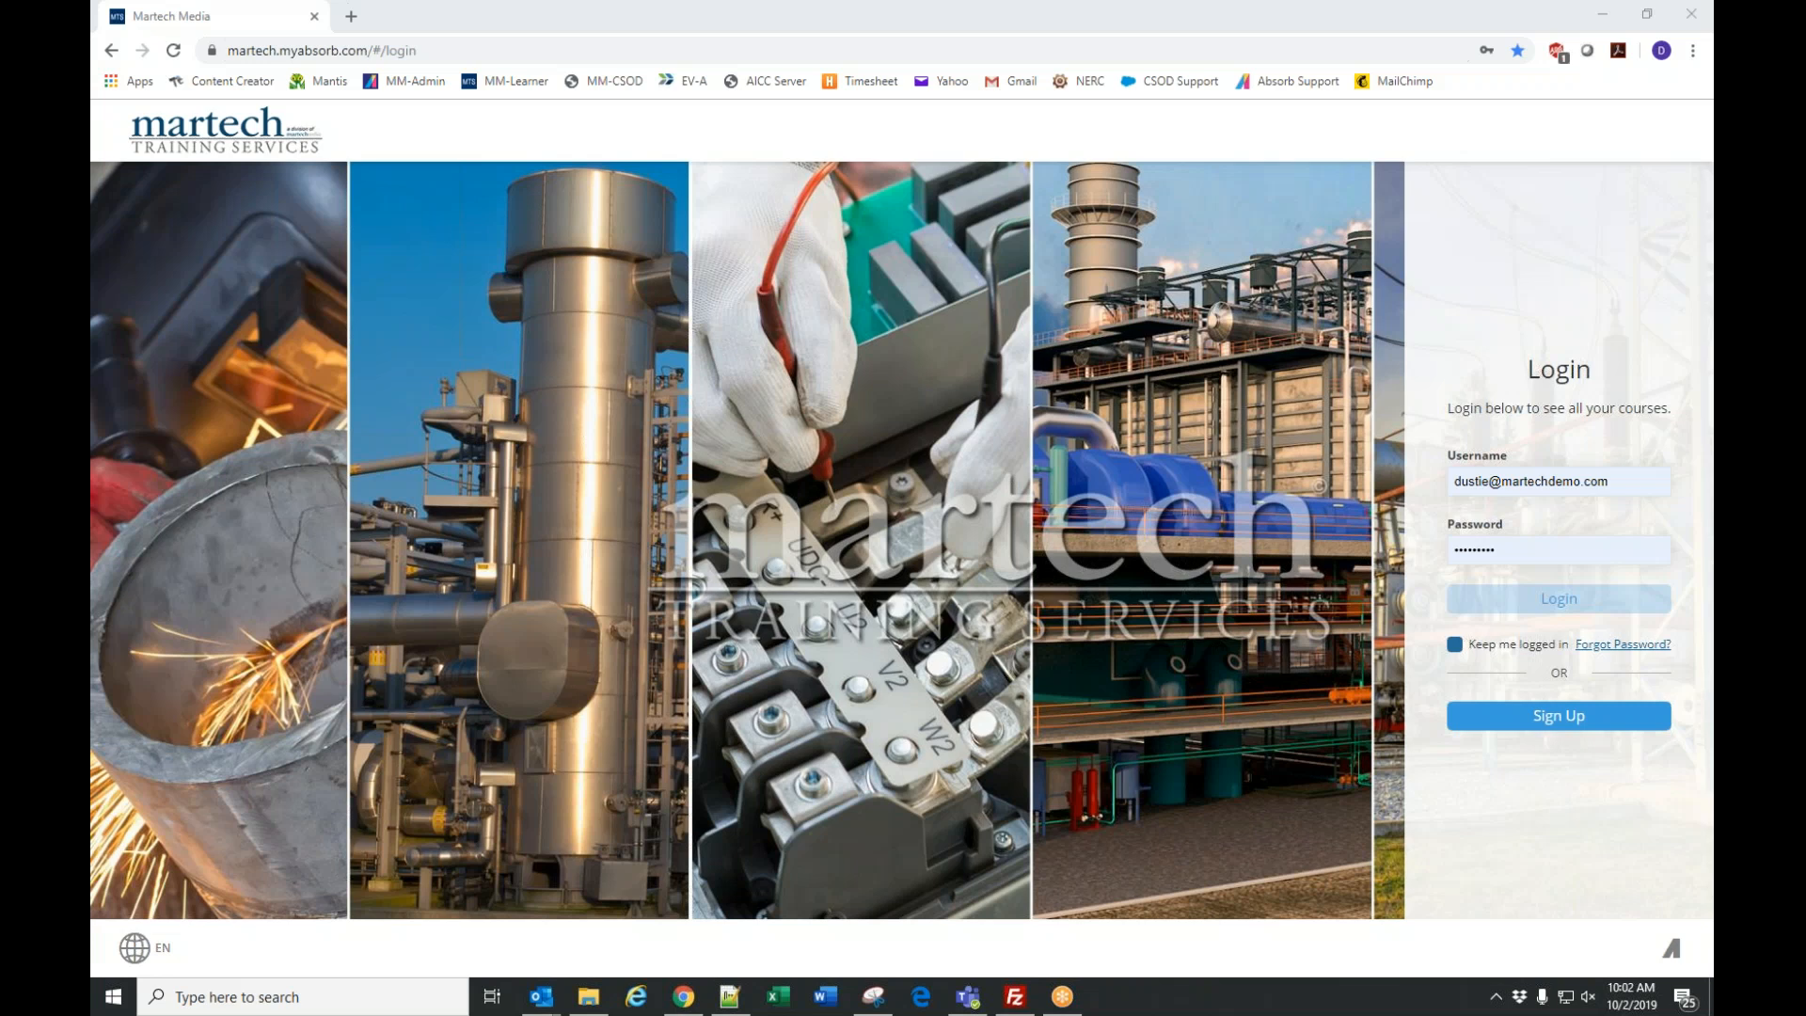
Load the MM-Admin sign-in page in a new browser tab and return to the learner login page.
click(351, 16)
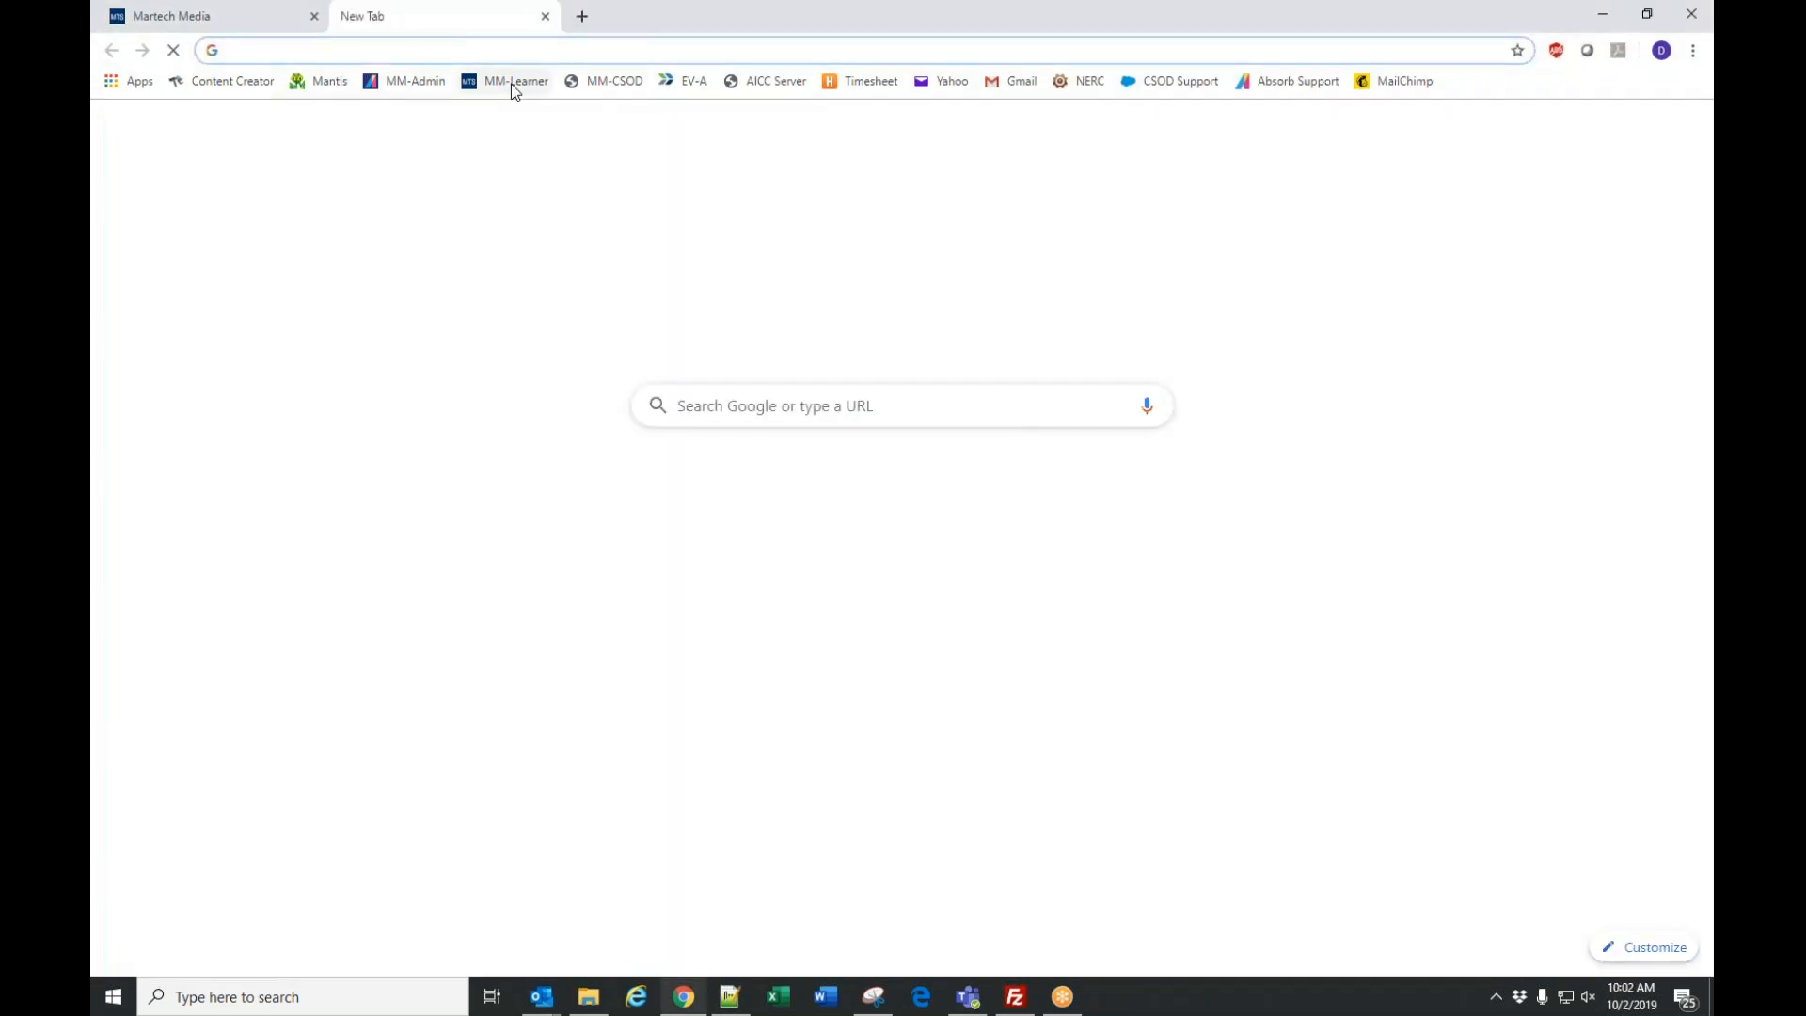
click(401, 84)
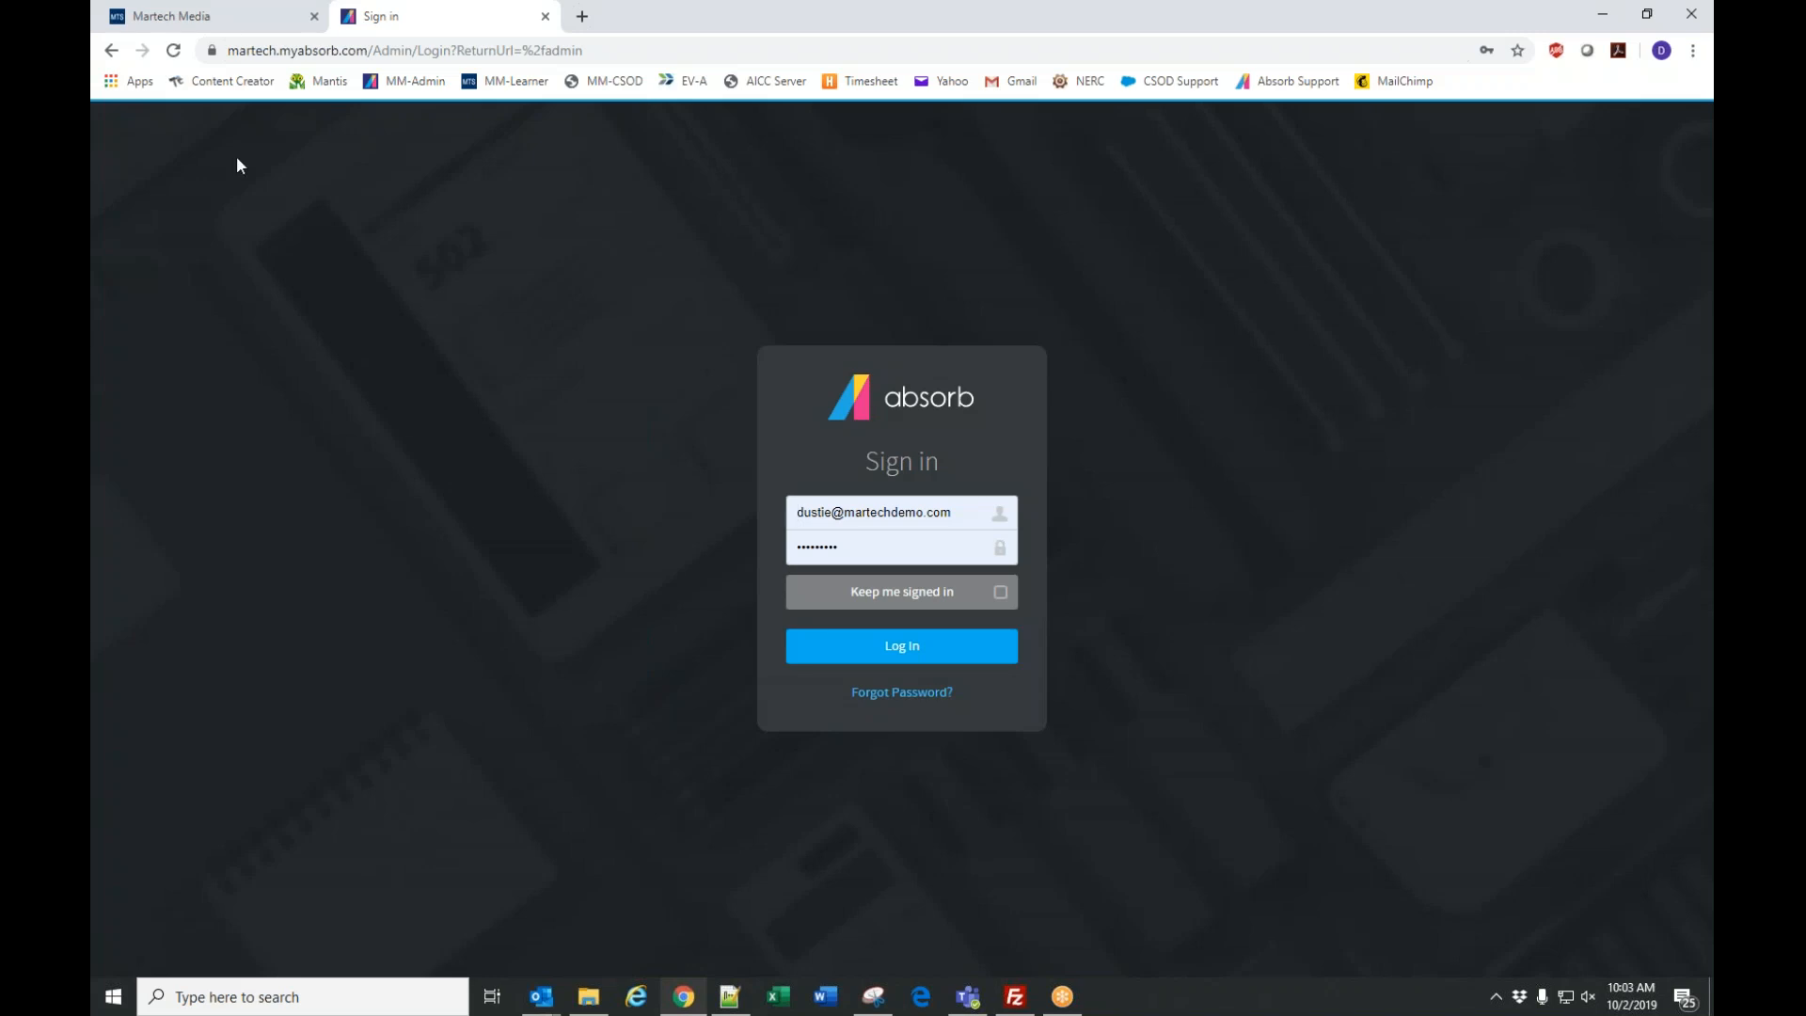
click(215, 19)
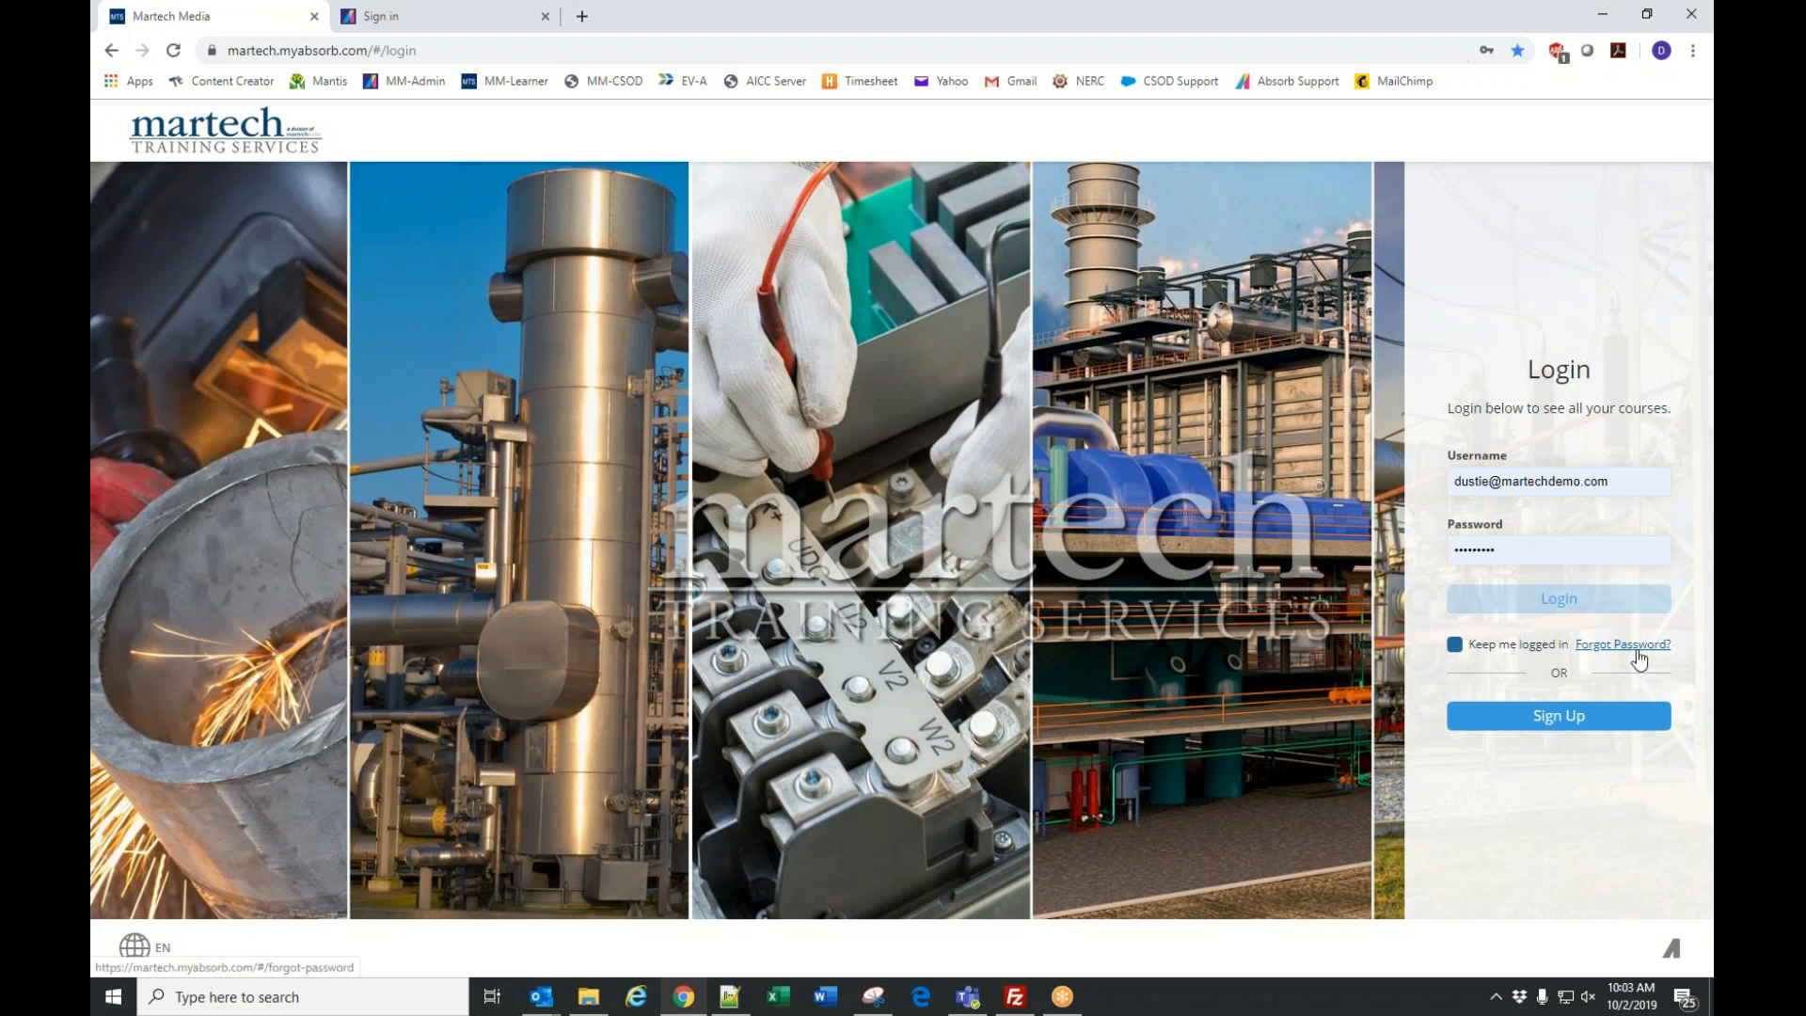
Open the learner portal's password recovery page and compare it with the admin sign-in page.
click(1637, 648)
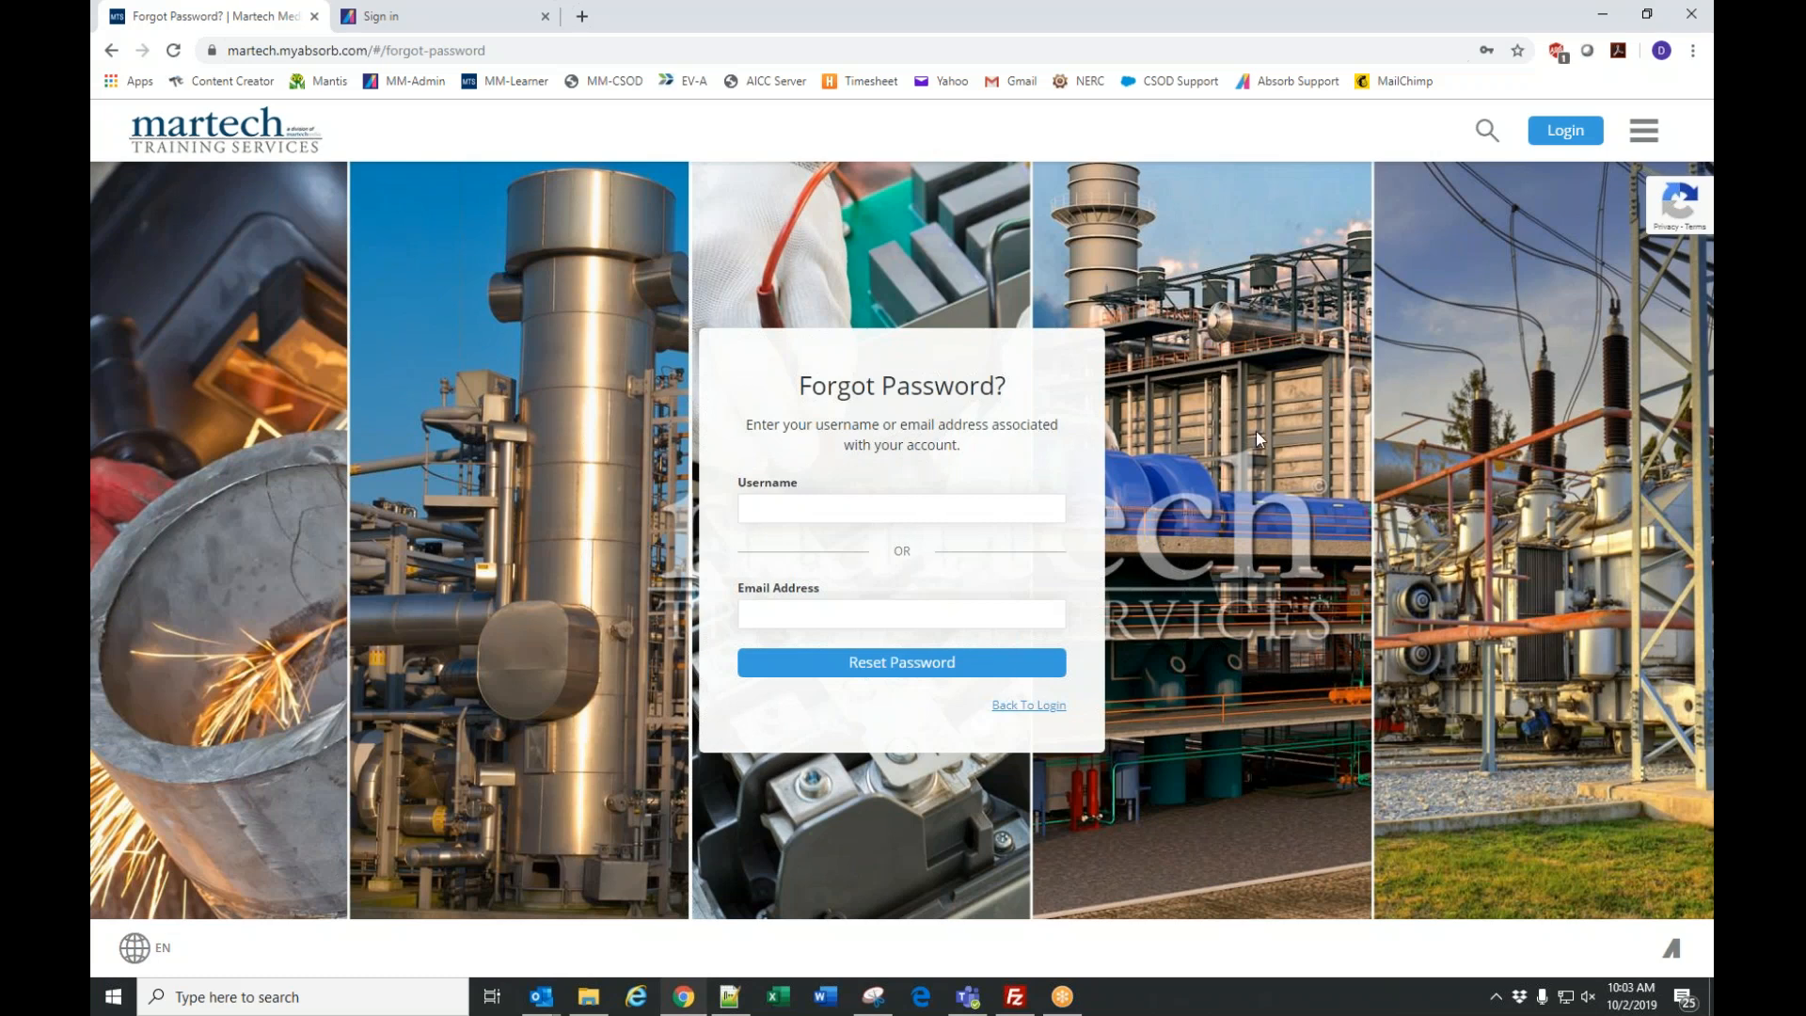
click(441, 19)
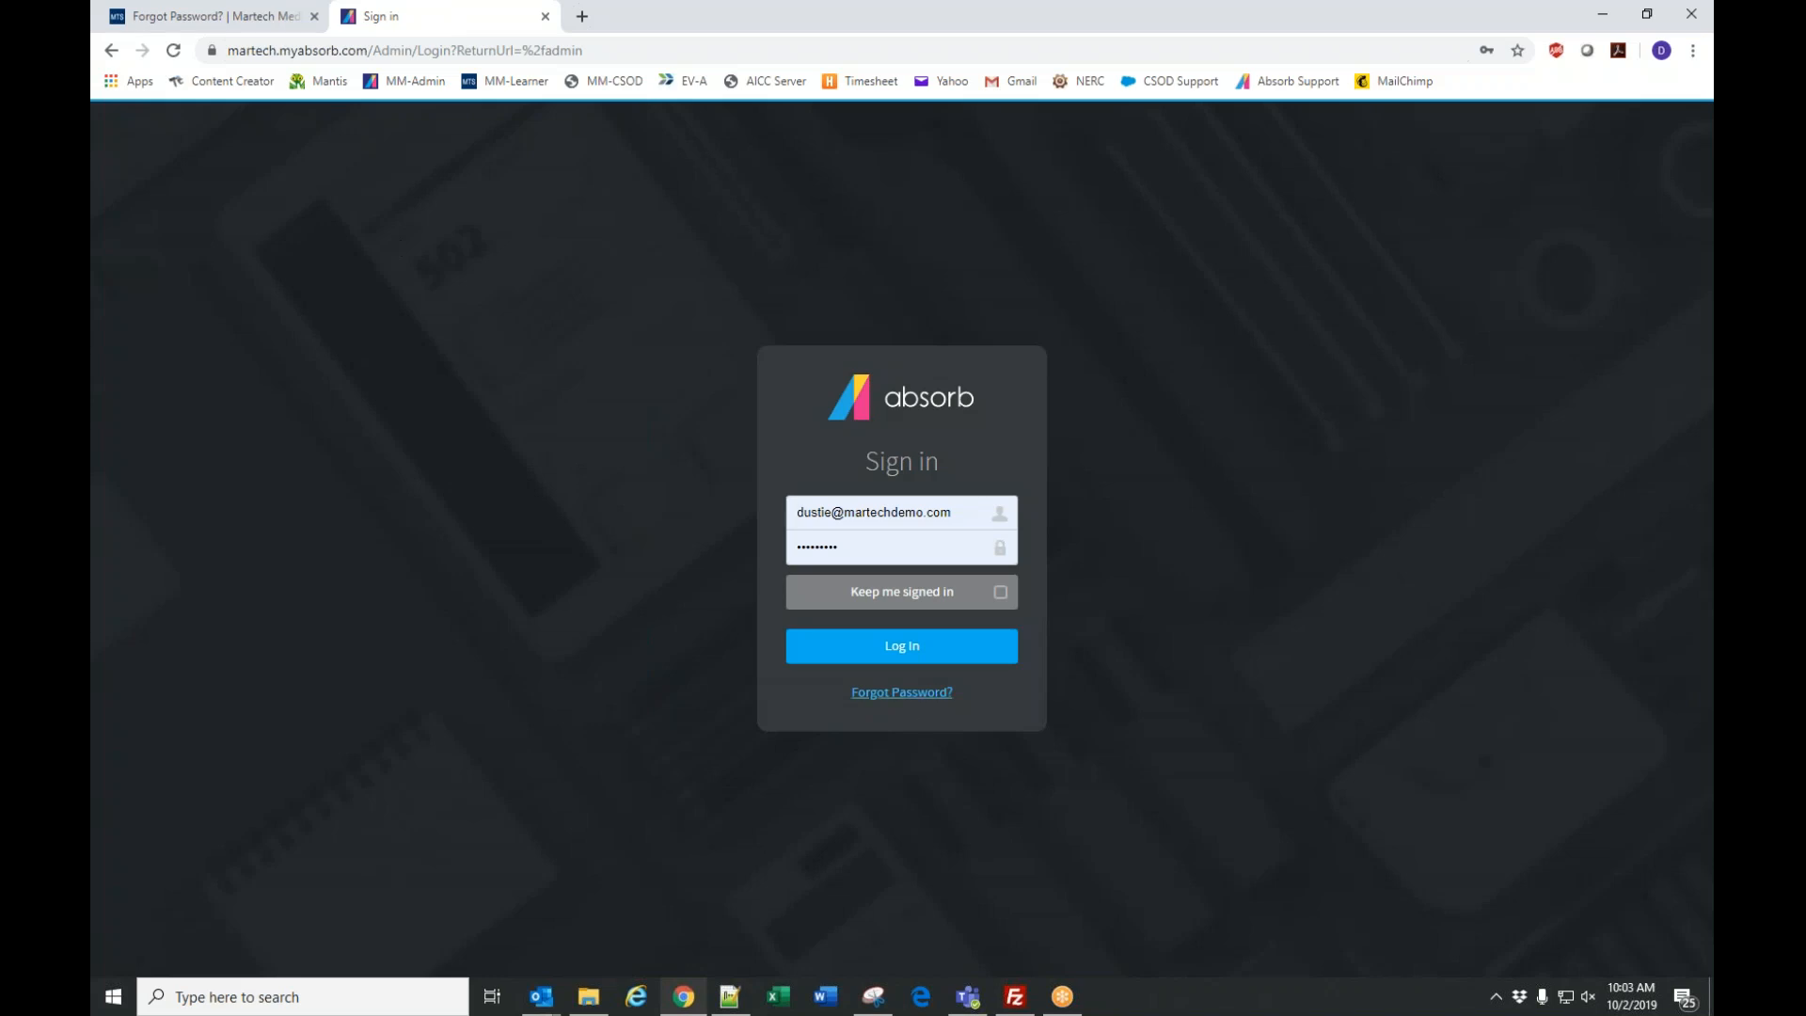
click(231, 23)
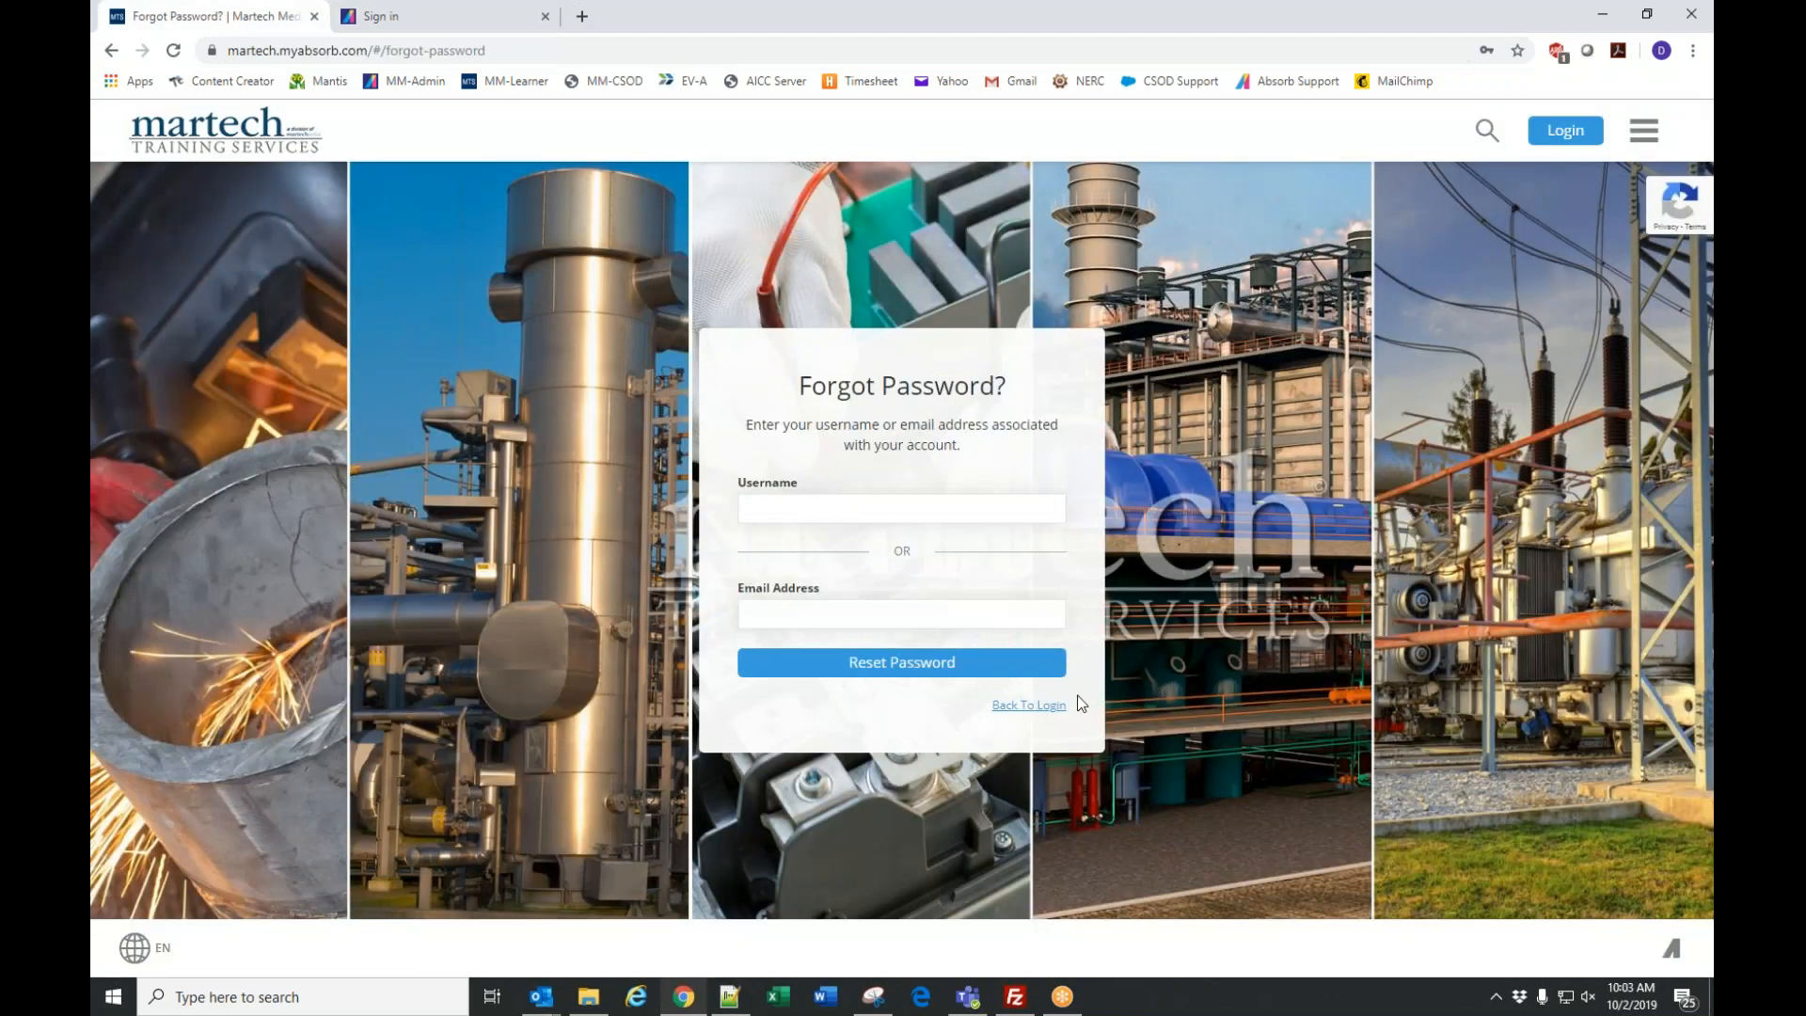
Return to the learner login, sign in with the prefilled credentials and dismiss the chat notification.
click(1028, 707)
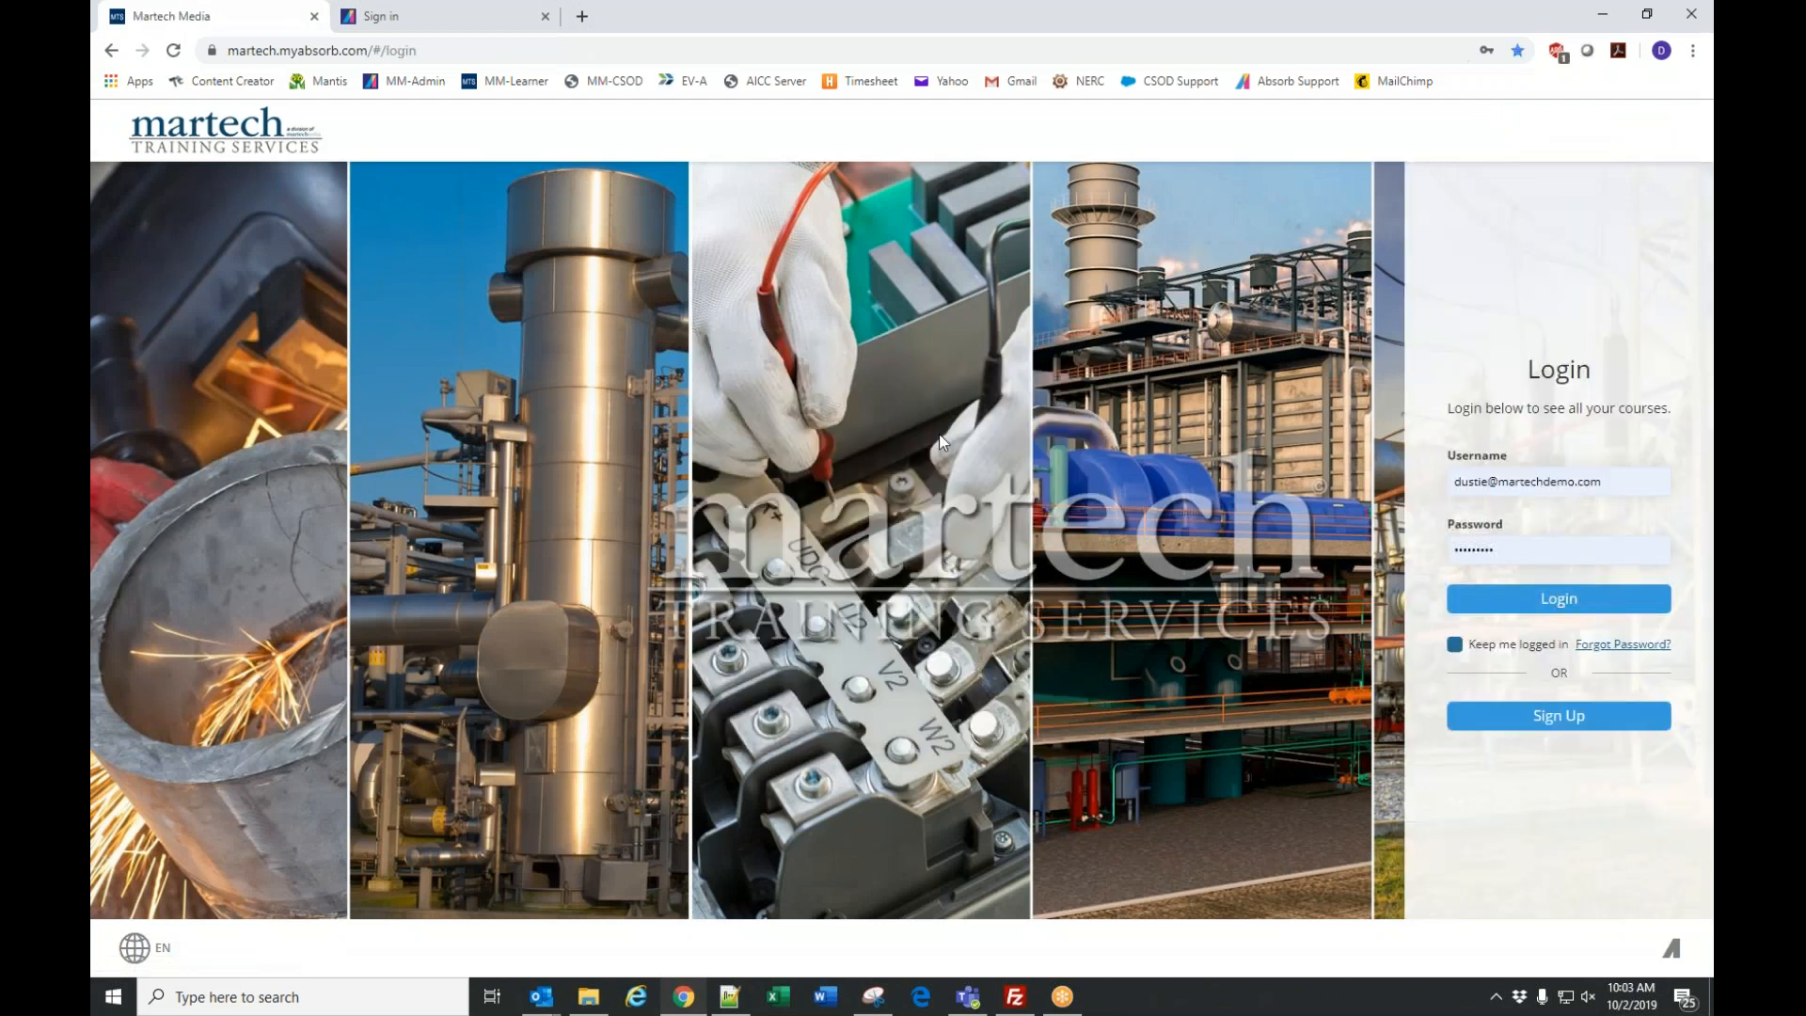
click(1583, 607)
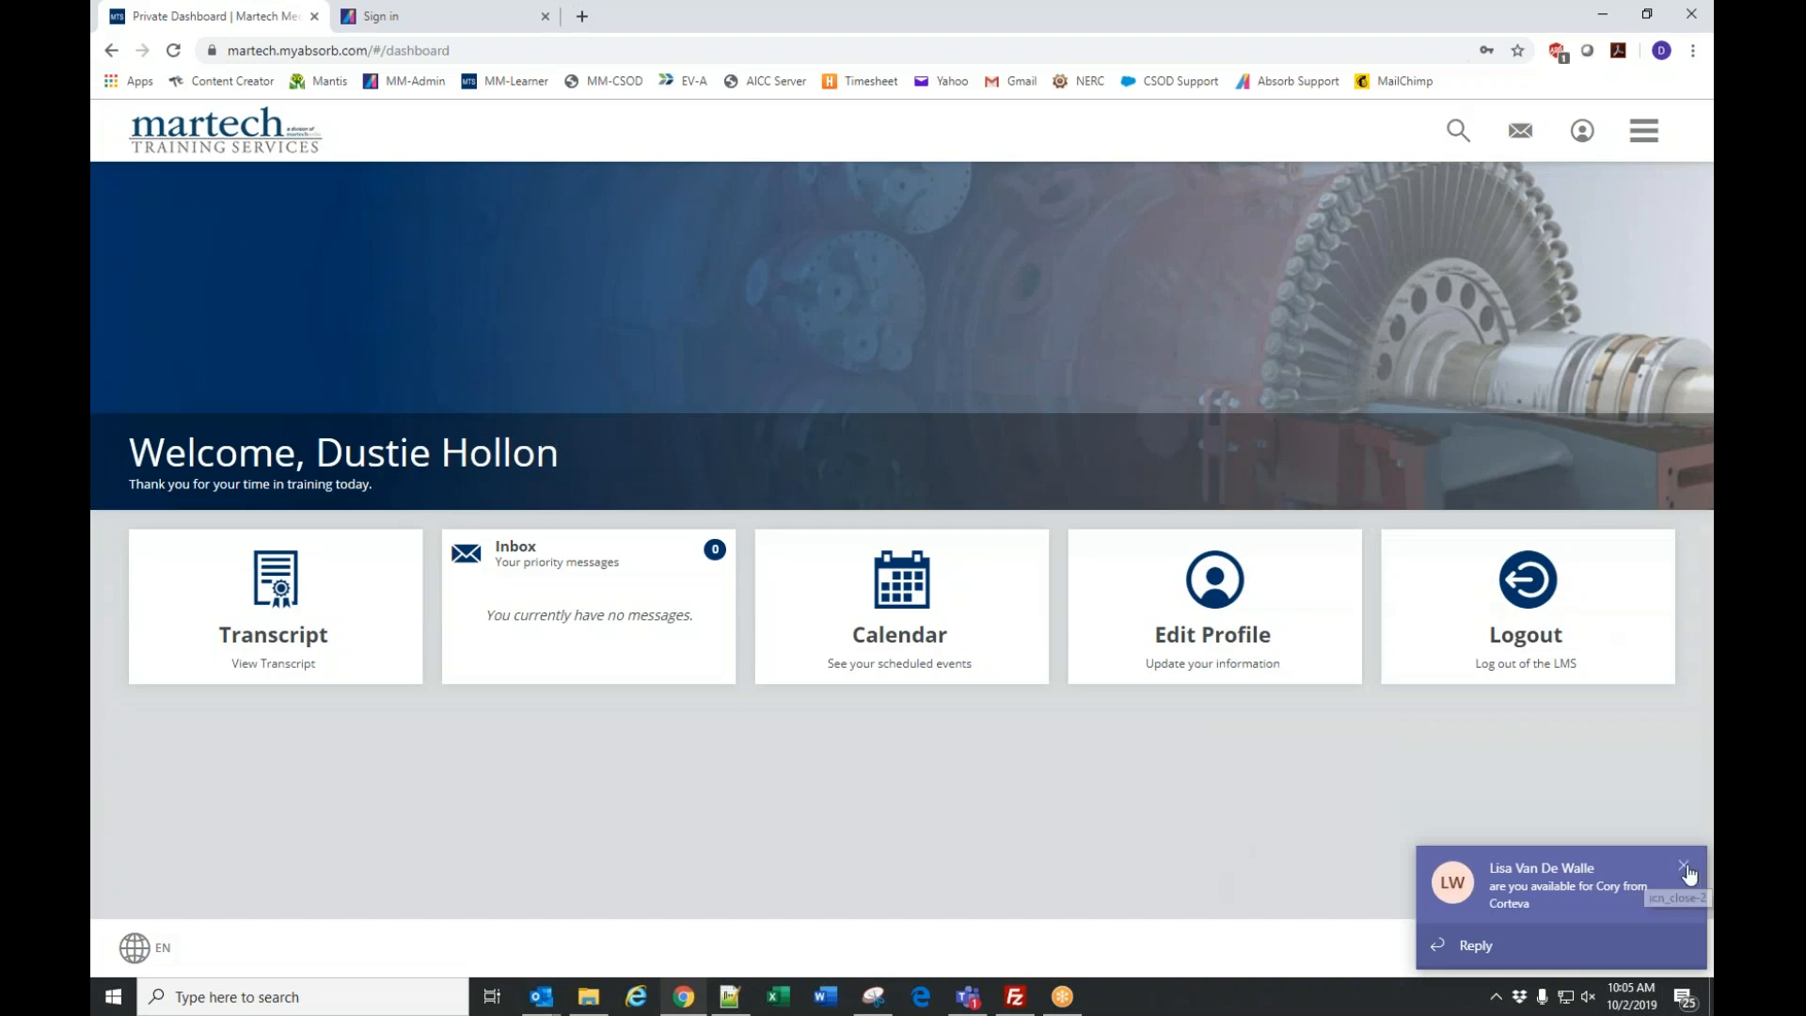
click(1685, 866)
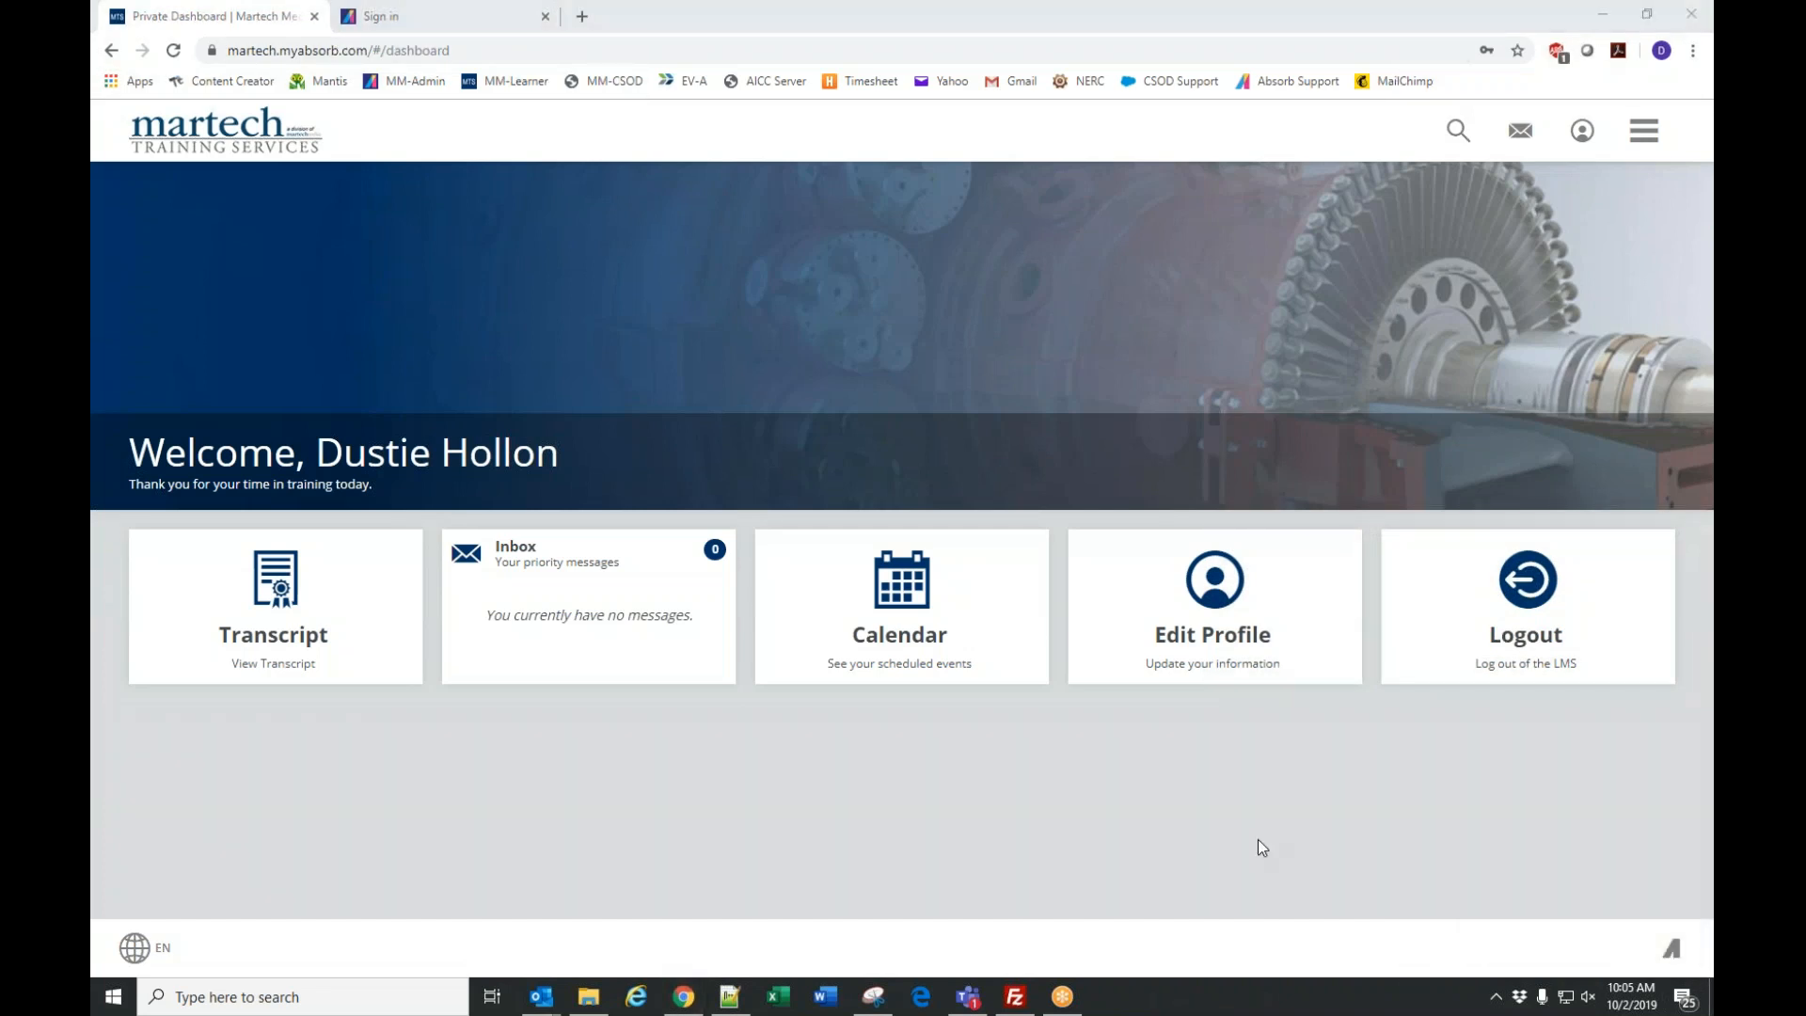
View the learner's Transcript page and the My Courses page.
click(1652, 137)
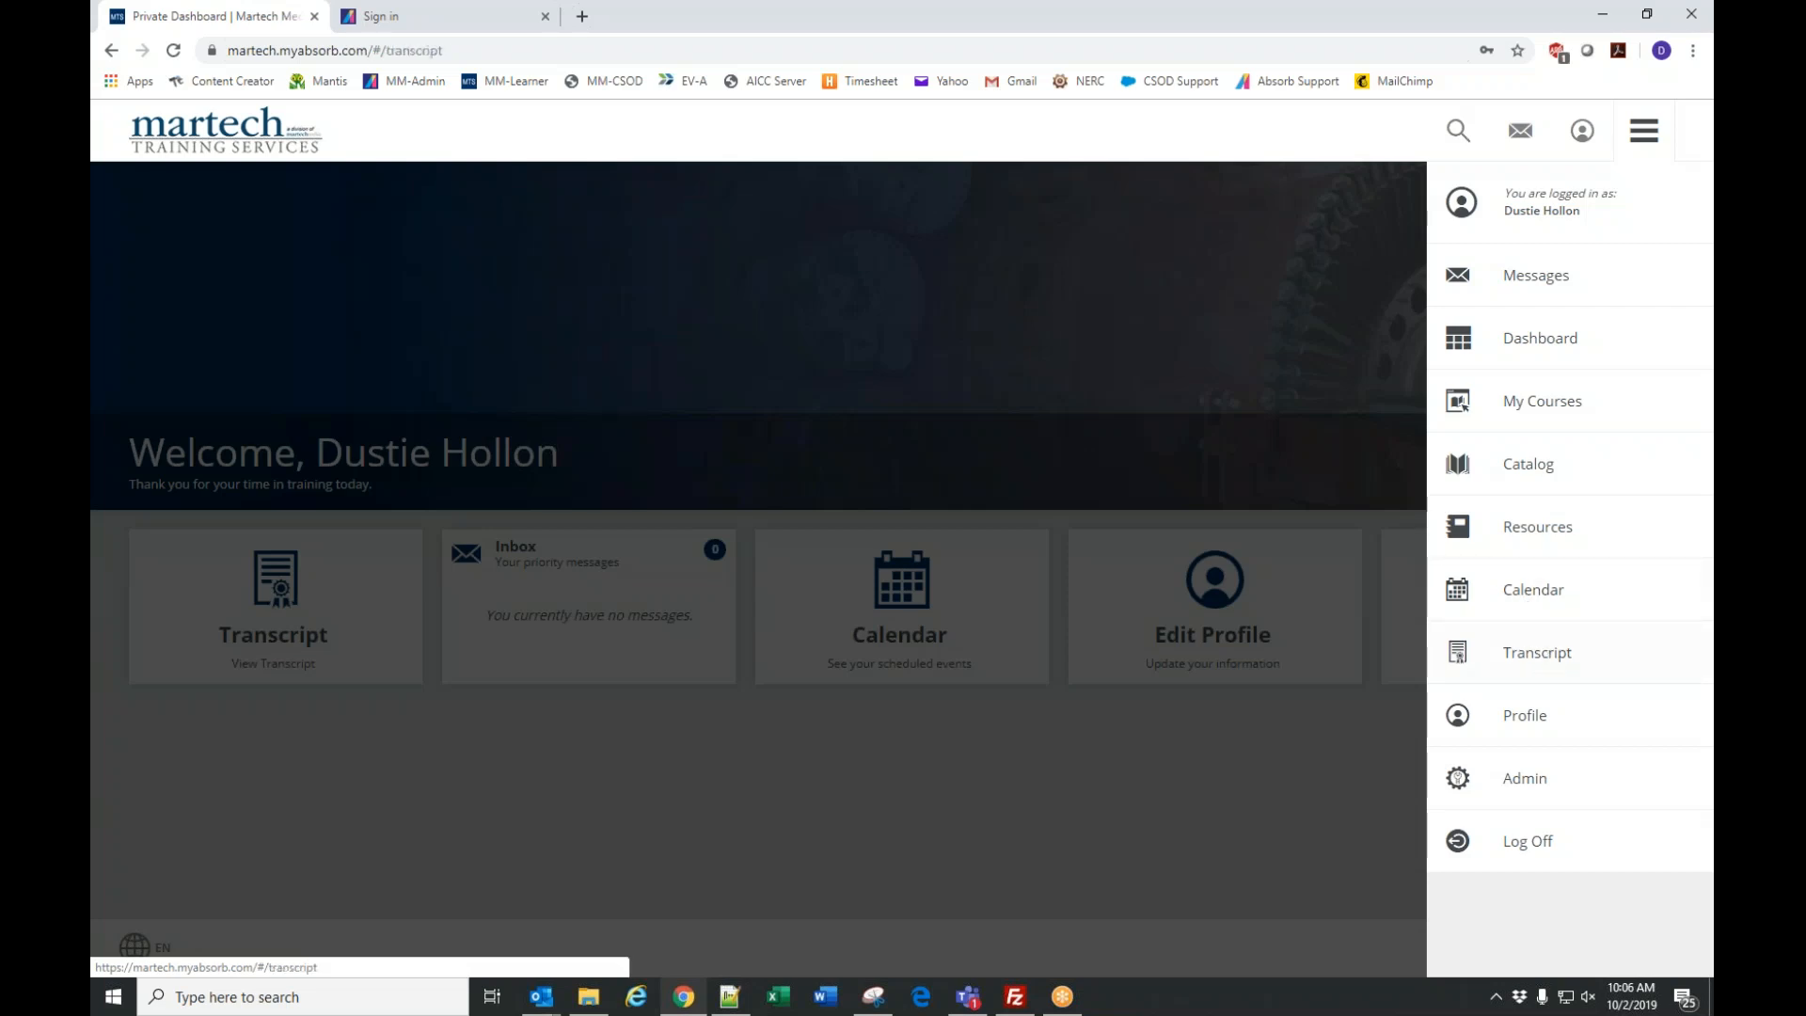
click(1550, 661)
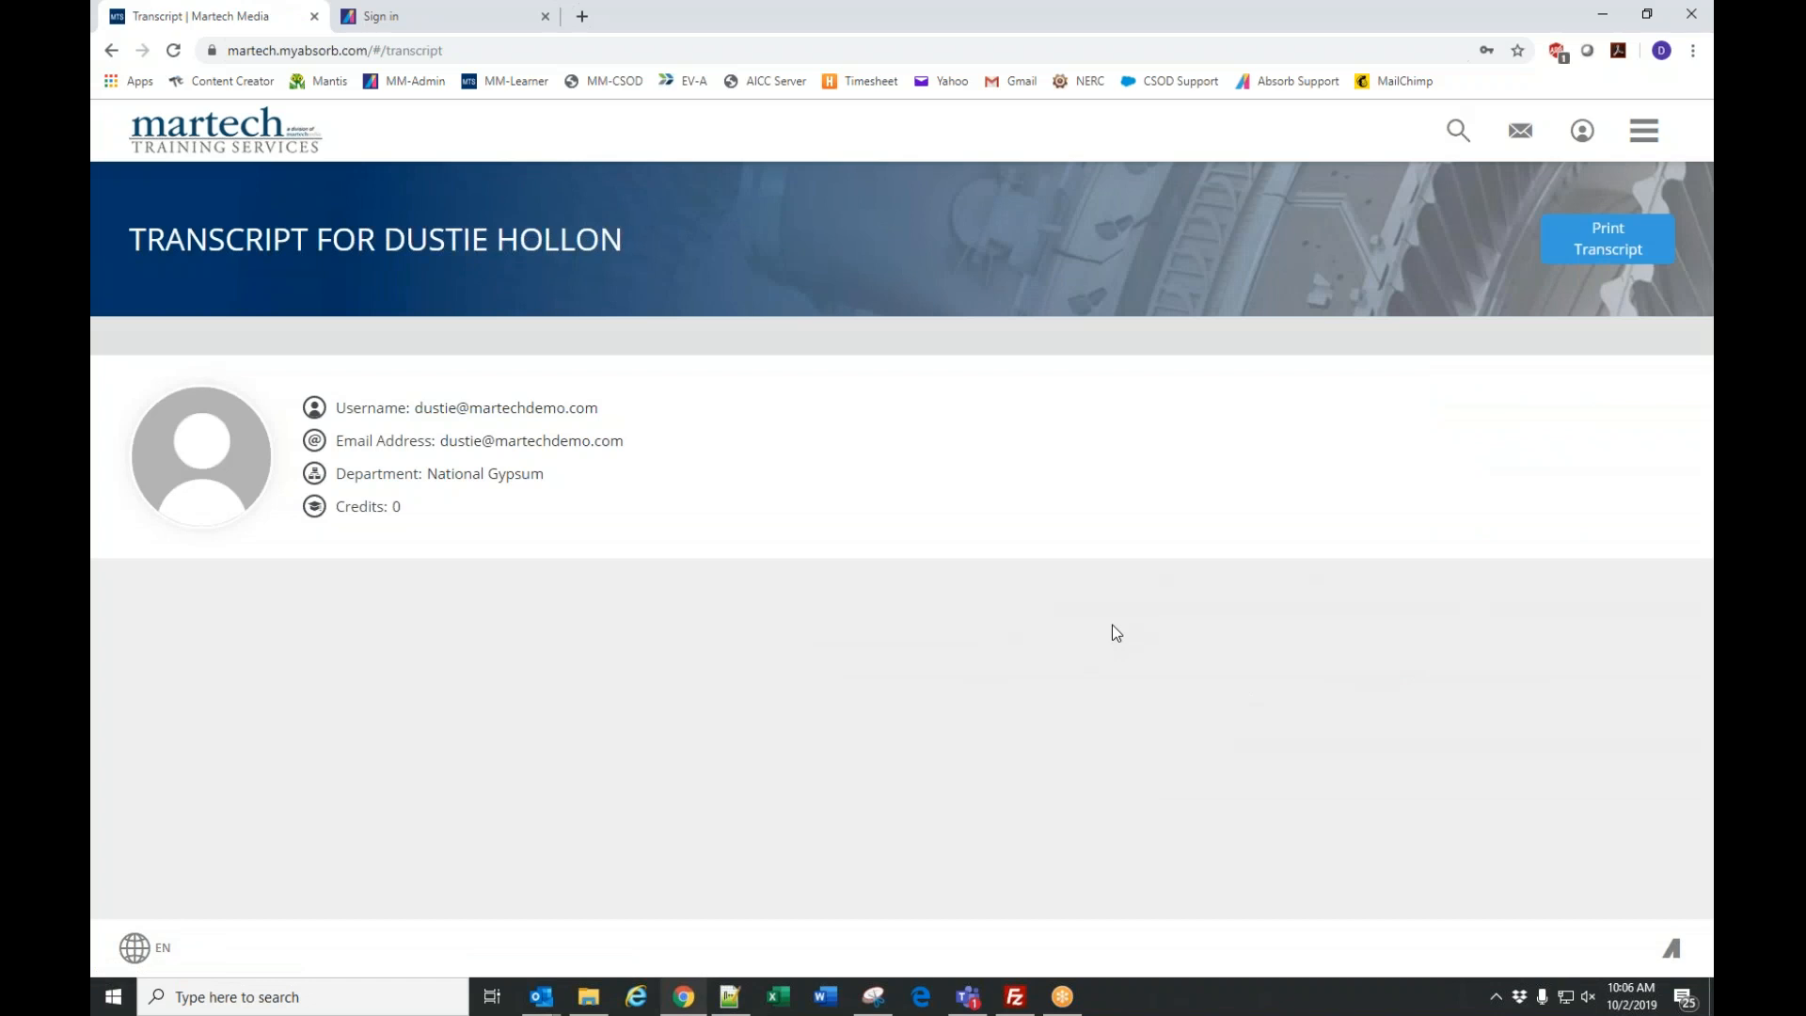
click(1648, 141)
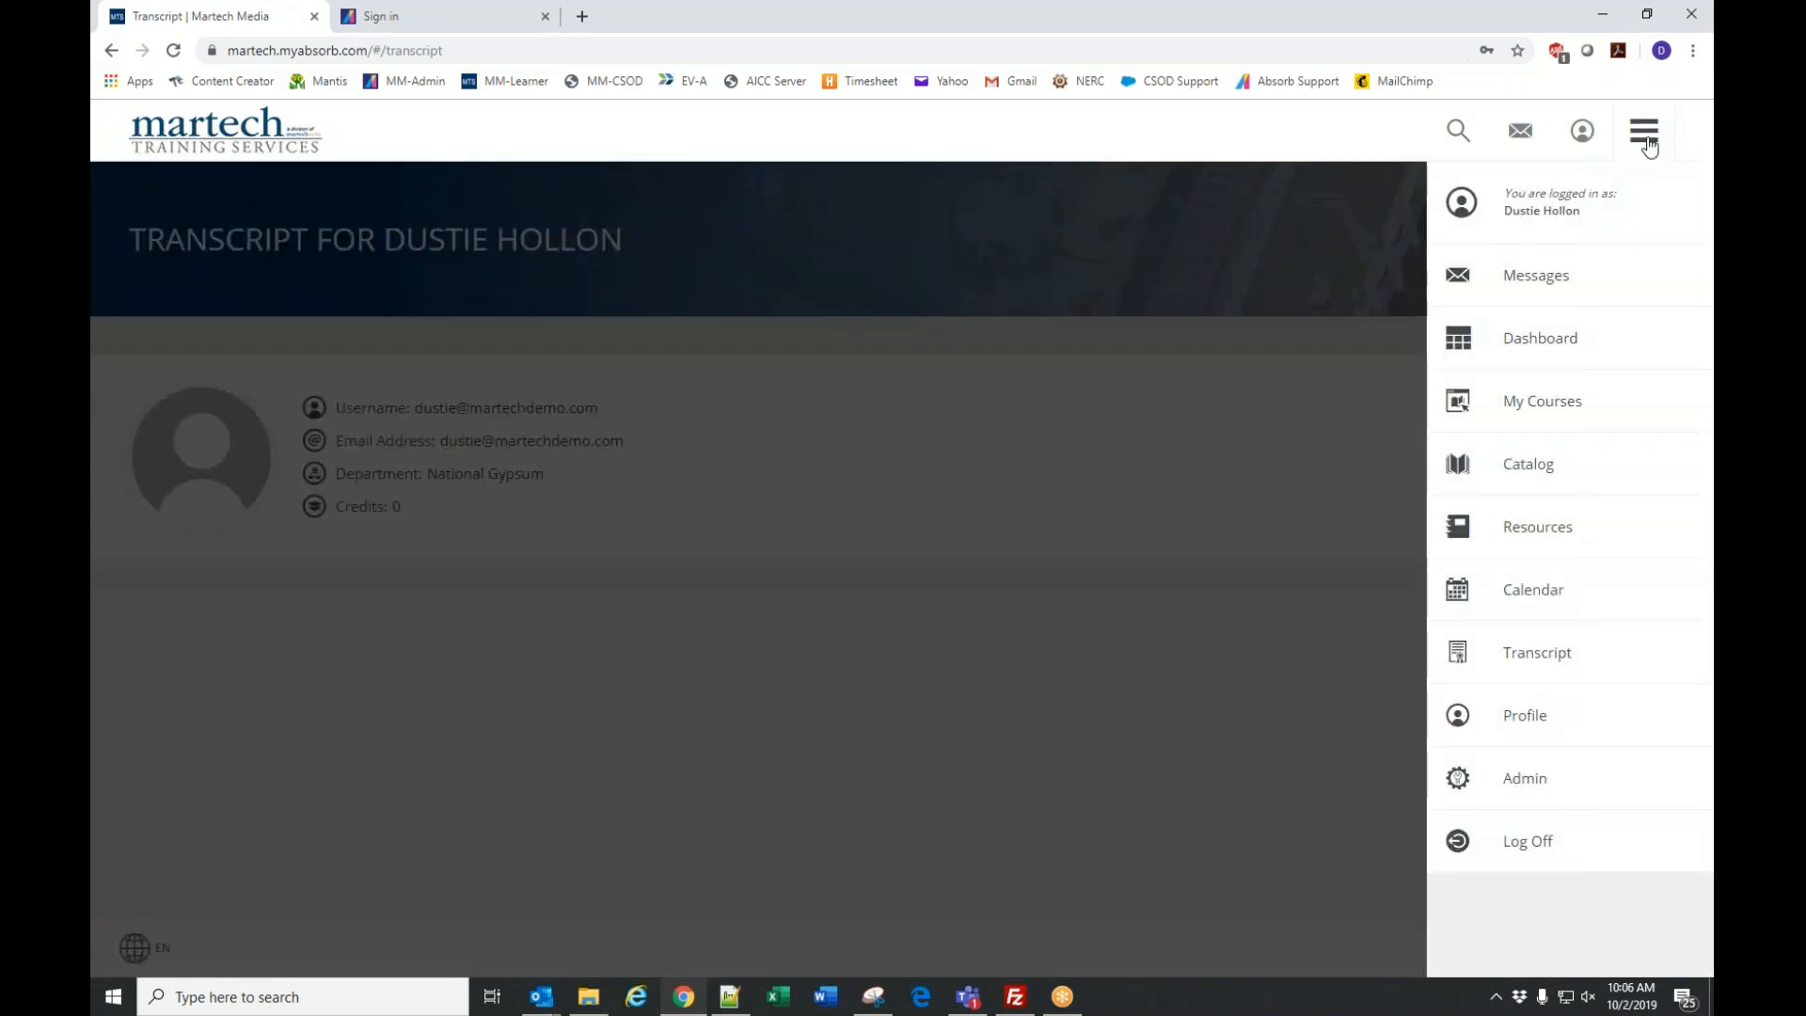
click(1542, 406)
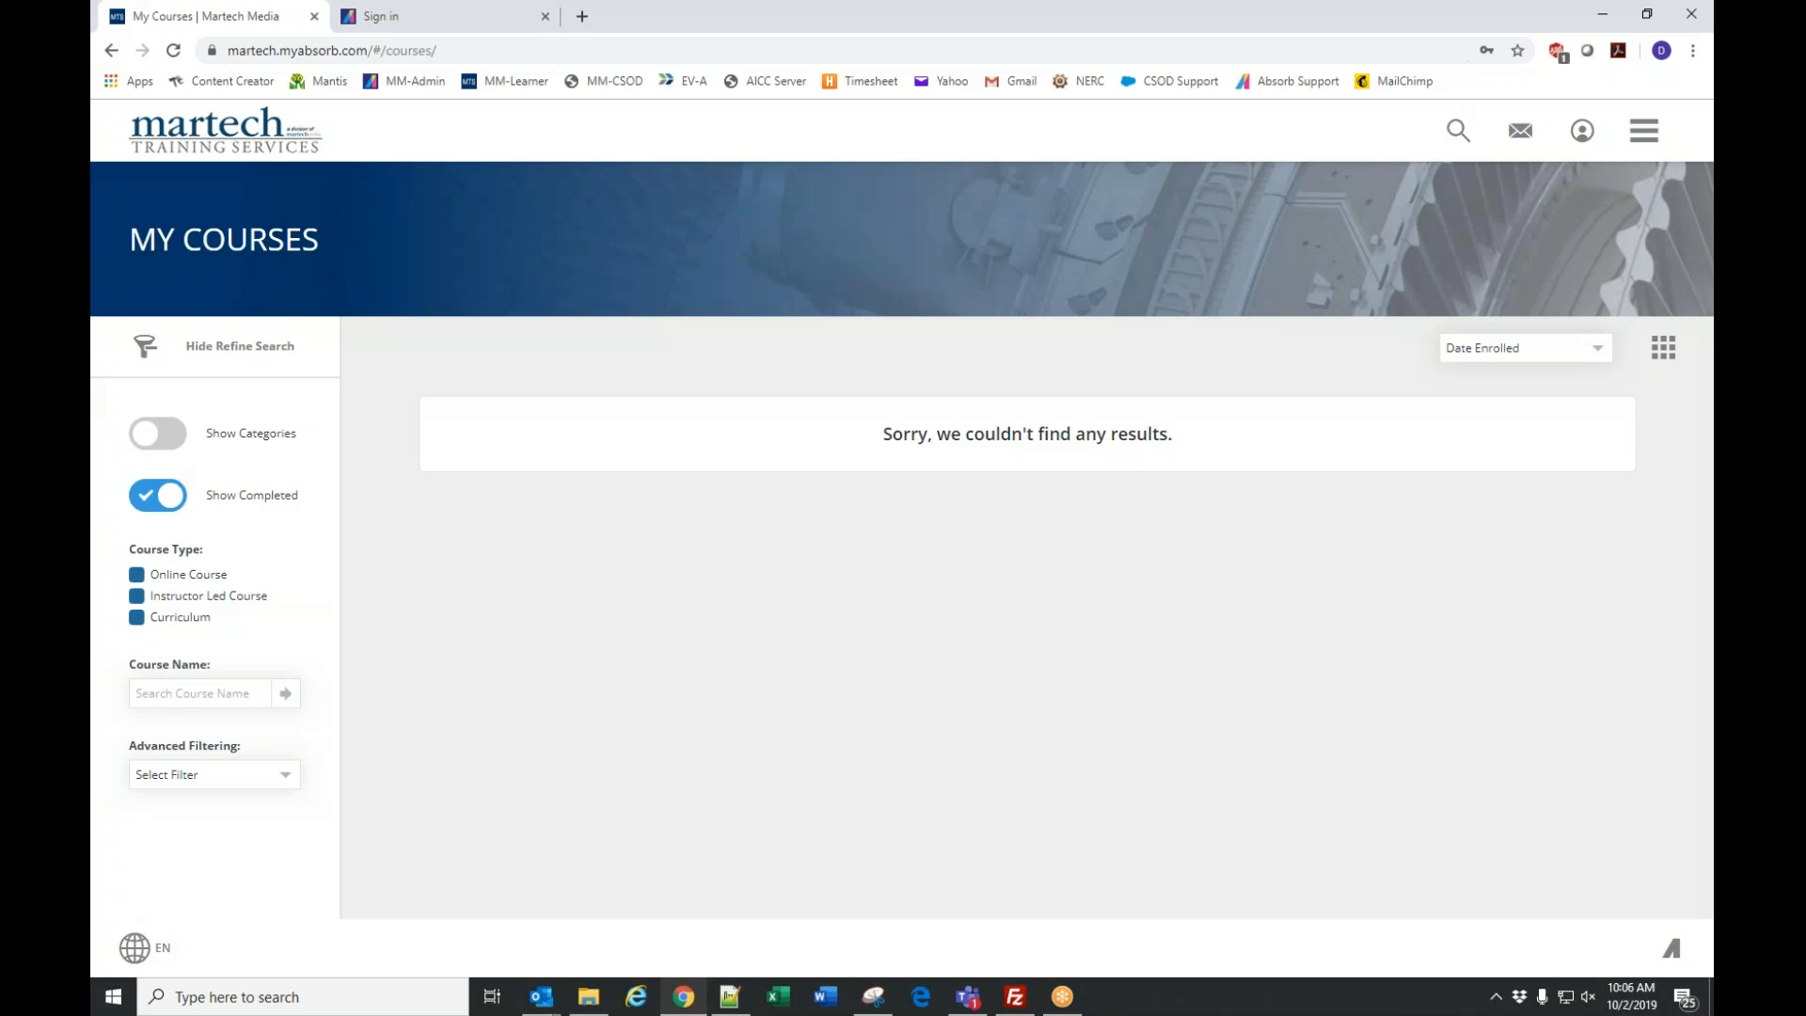
Return from My Courses to the learner's private dashboard.
click(1646, 134)
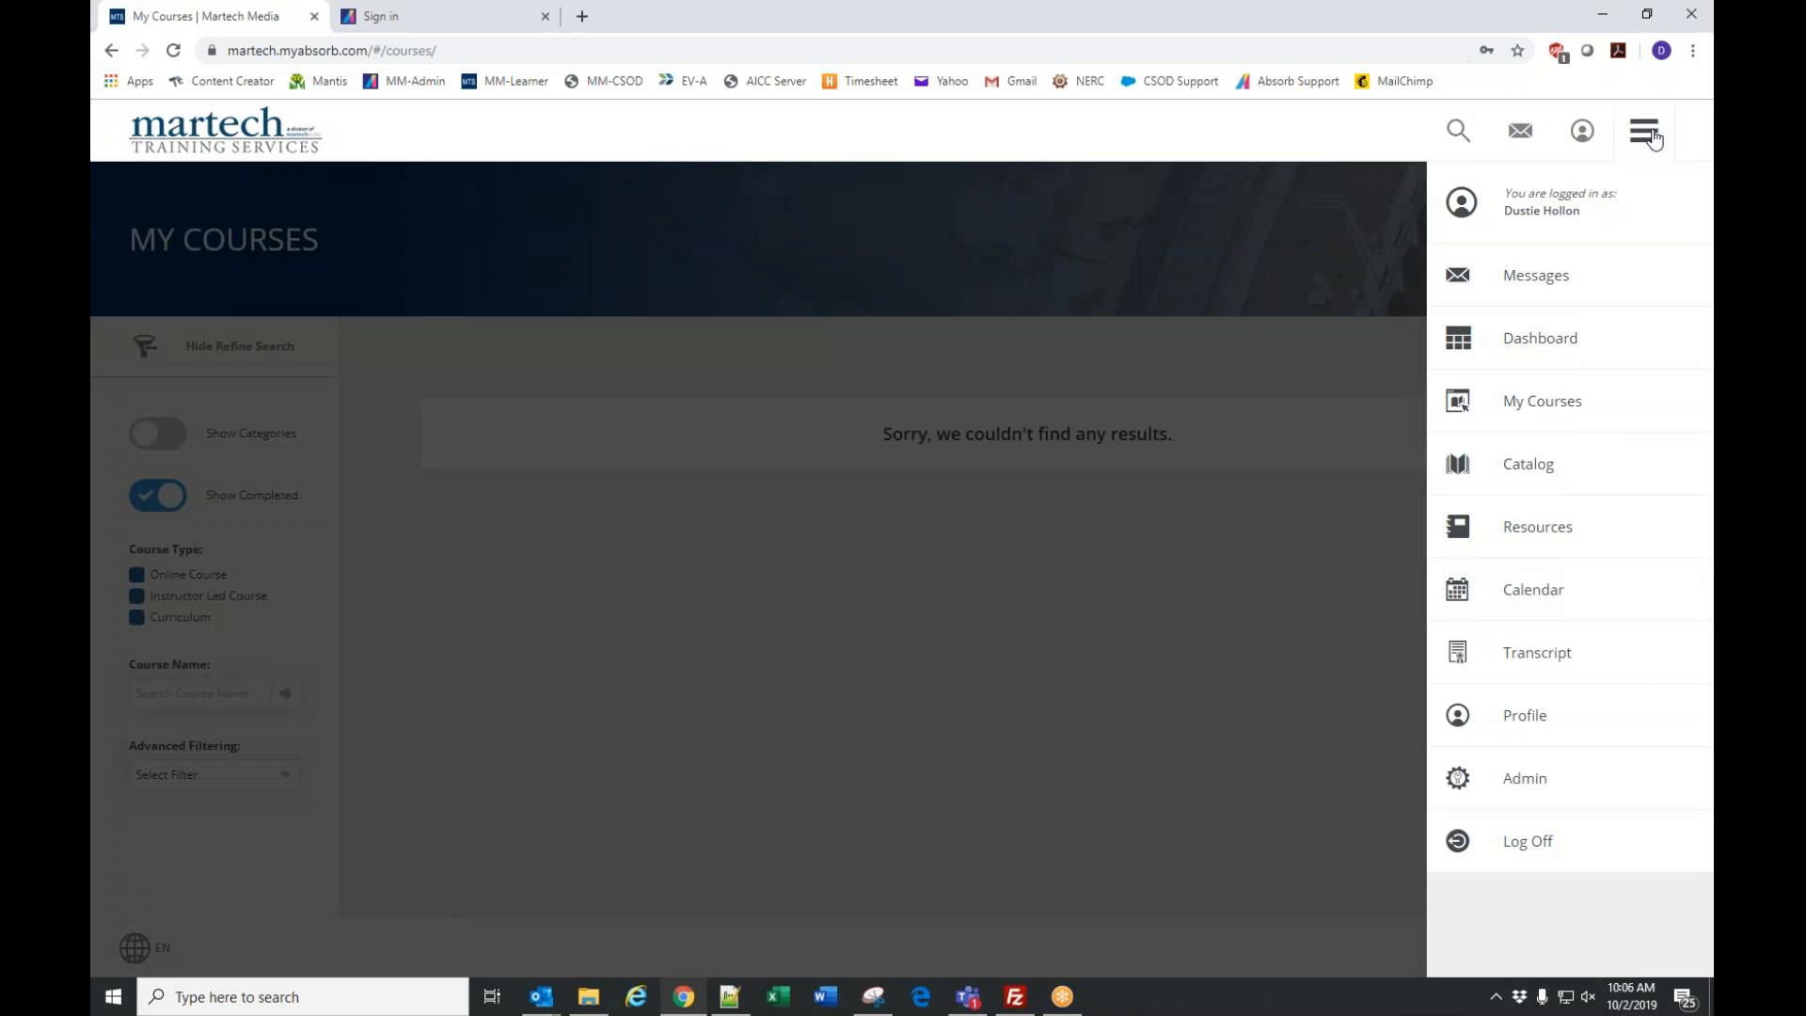
click(1329, 580)
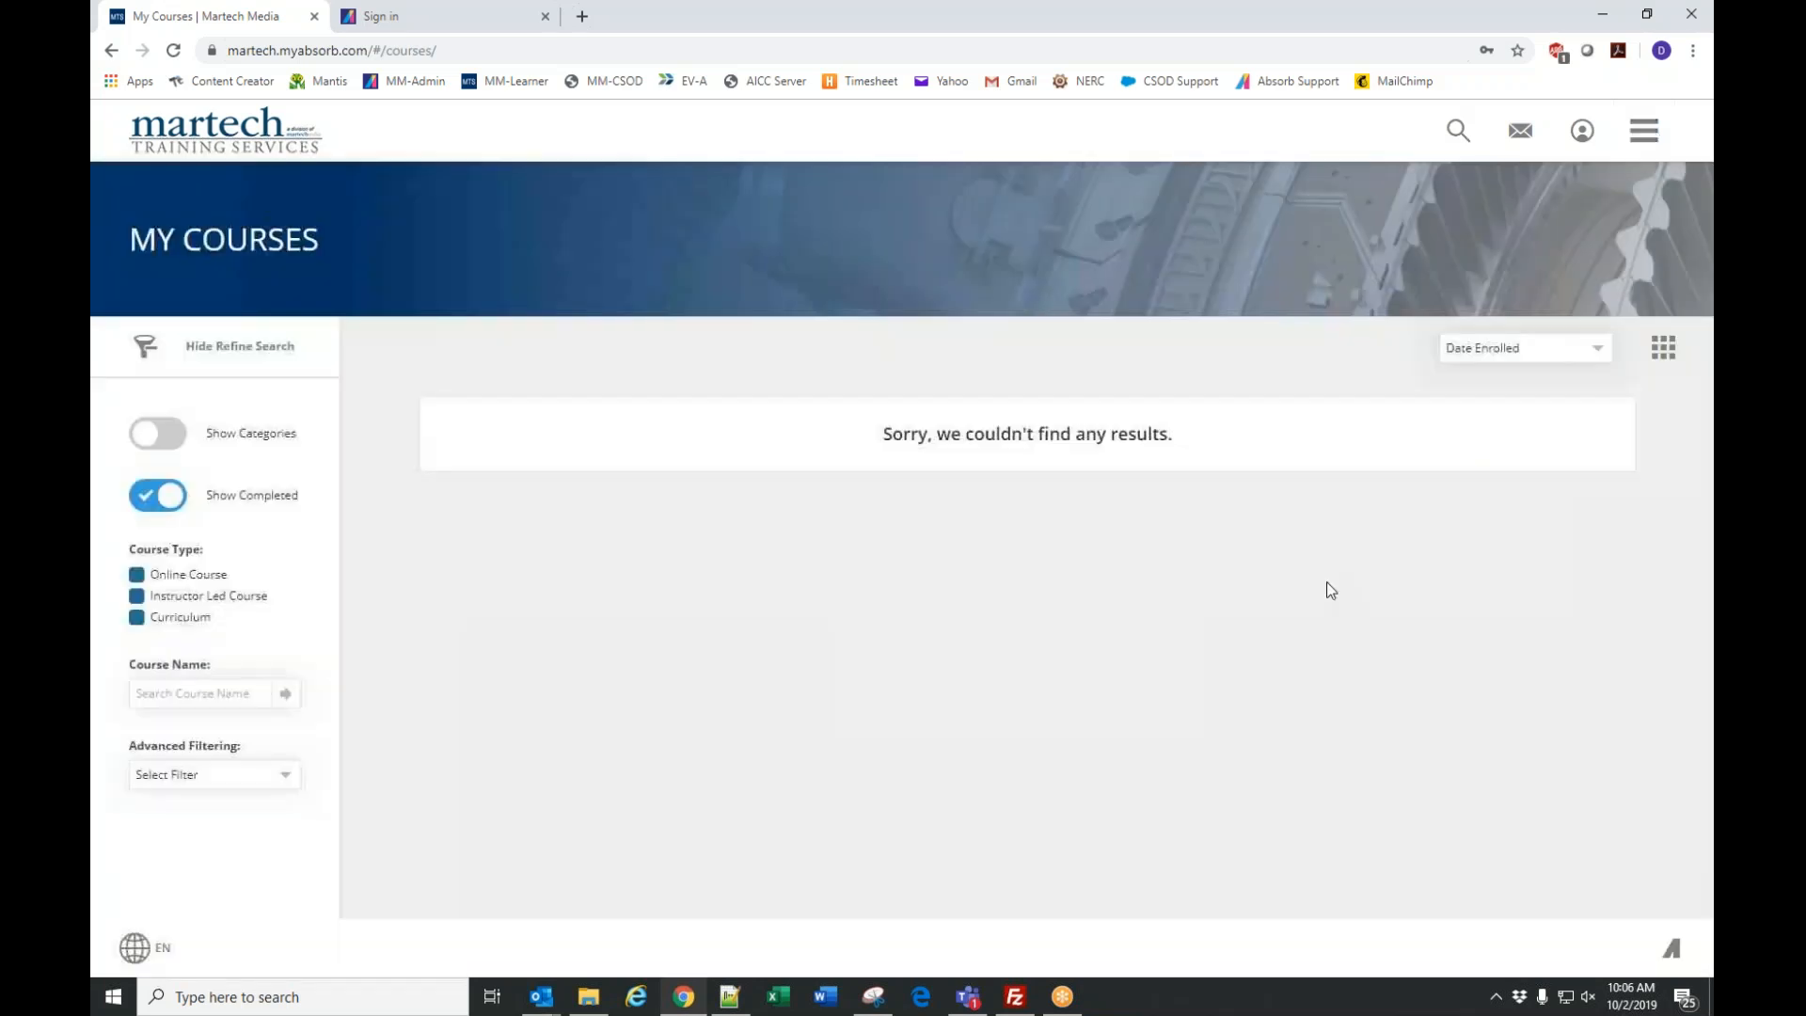
click(254, 151)
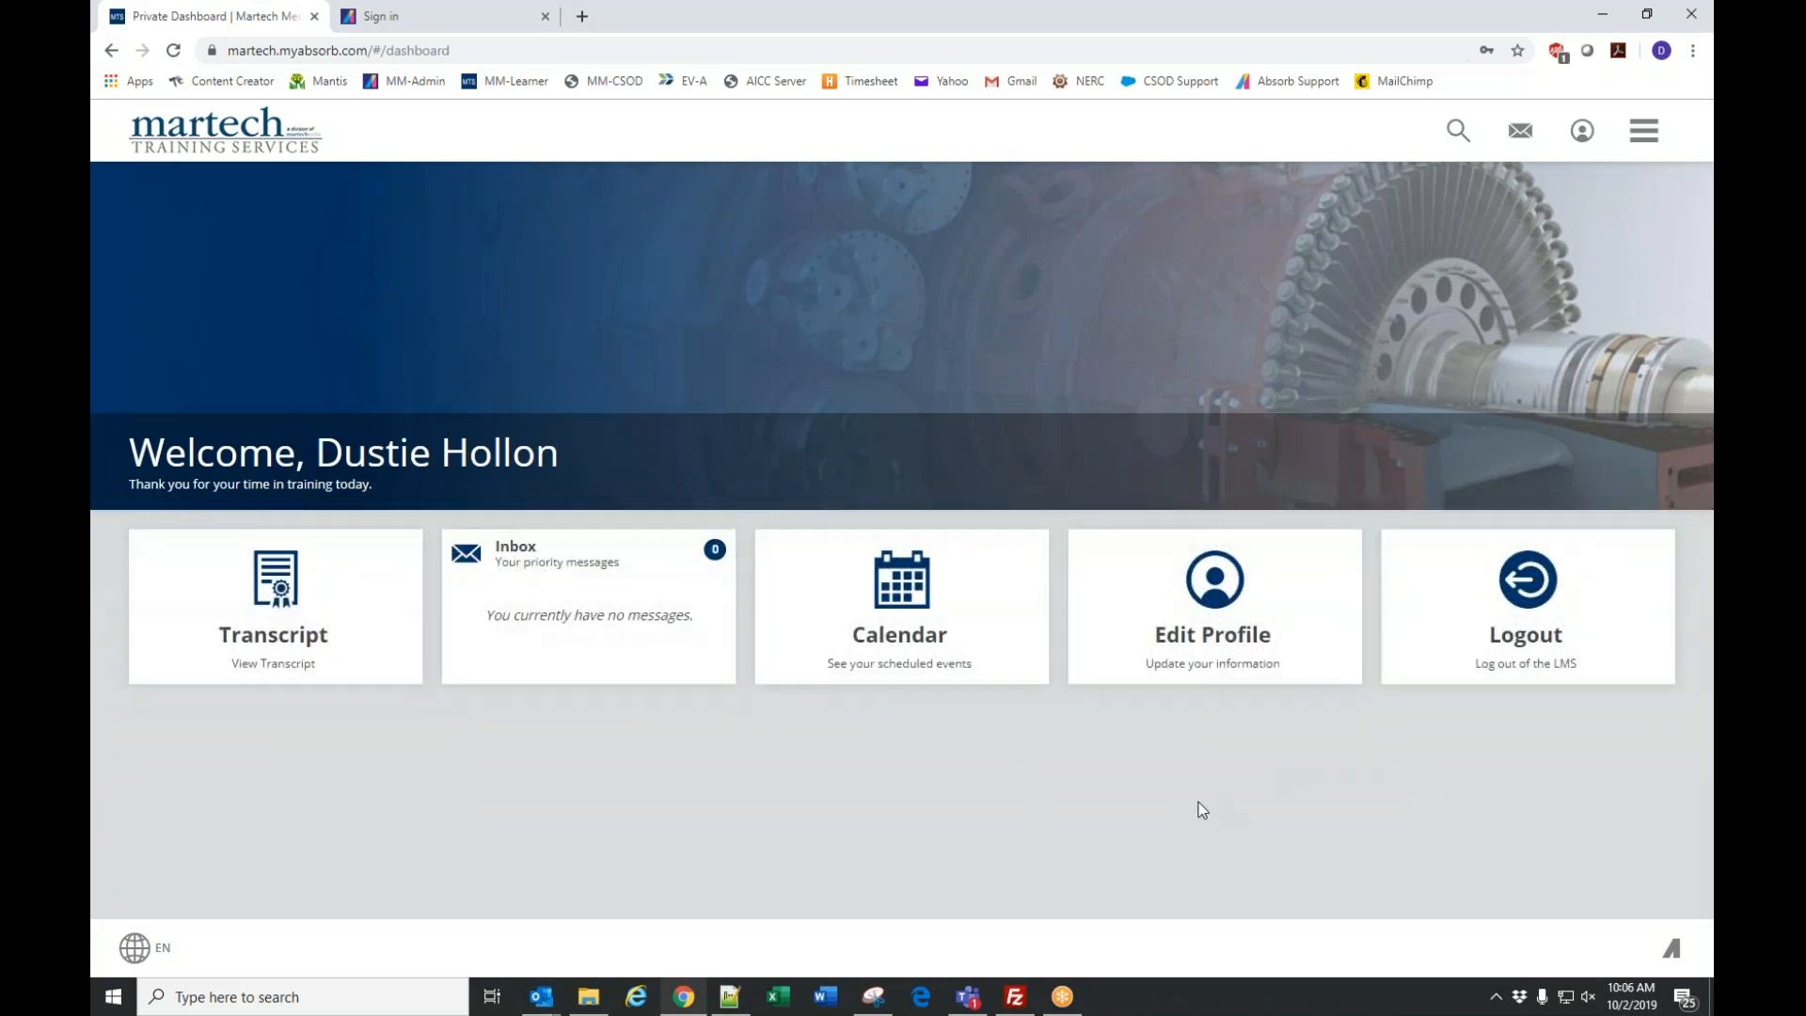
Open the learner's profile page and its Edit Profile form.
click(1584, 141)
scroll(1253, 273, down, 3)
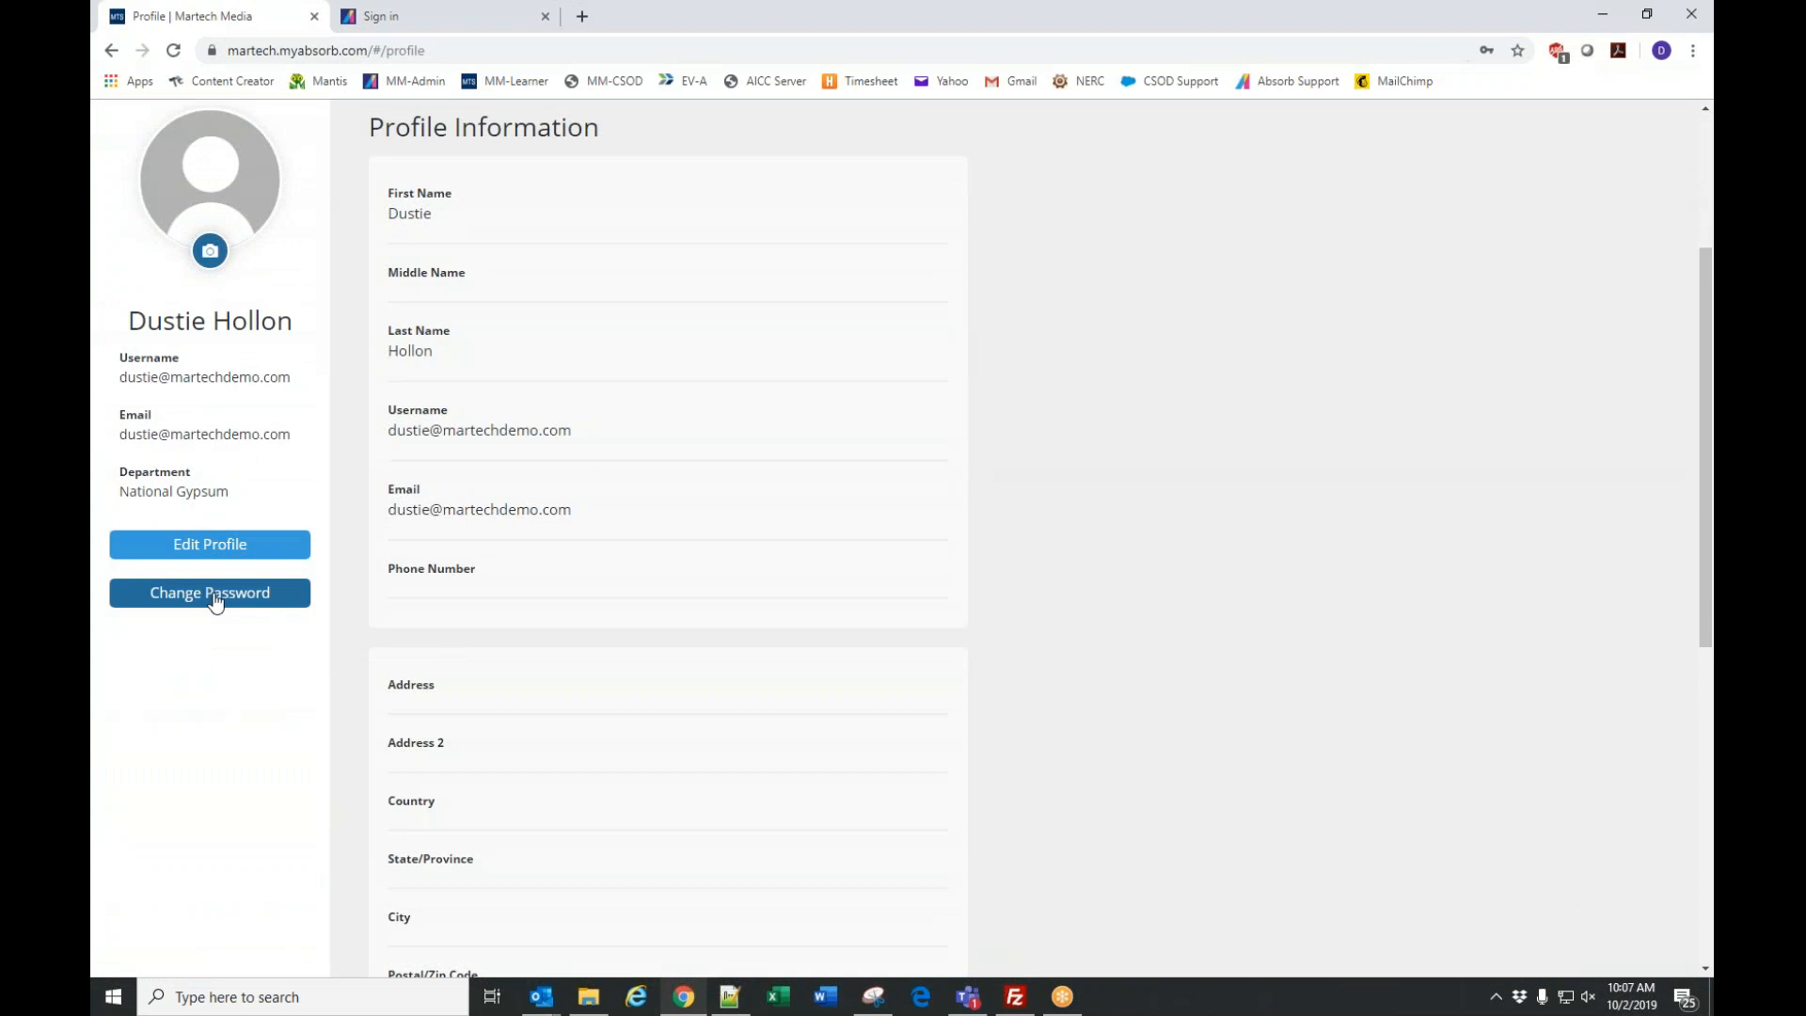
click(189, 546)
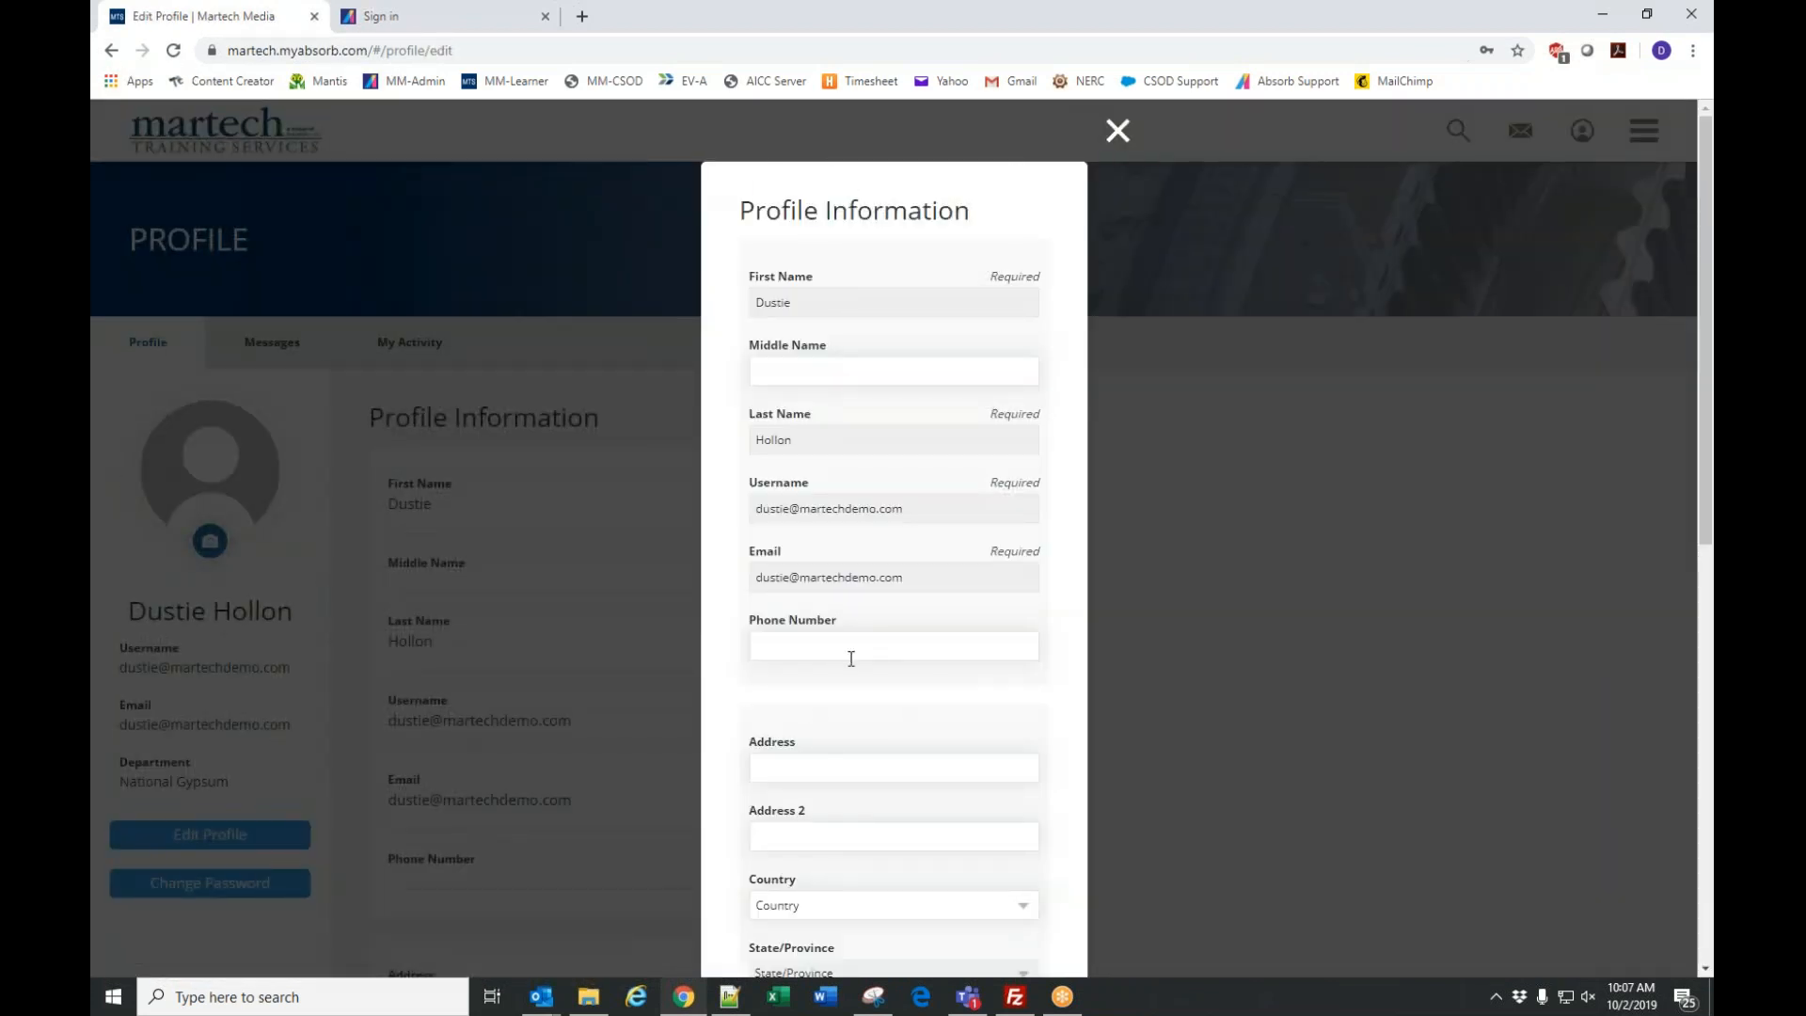
Examine which Edit Profile fields are editable and which are locked, and close the form without making changes.
scroll(851, 658, down, 1)
click(816, 275)
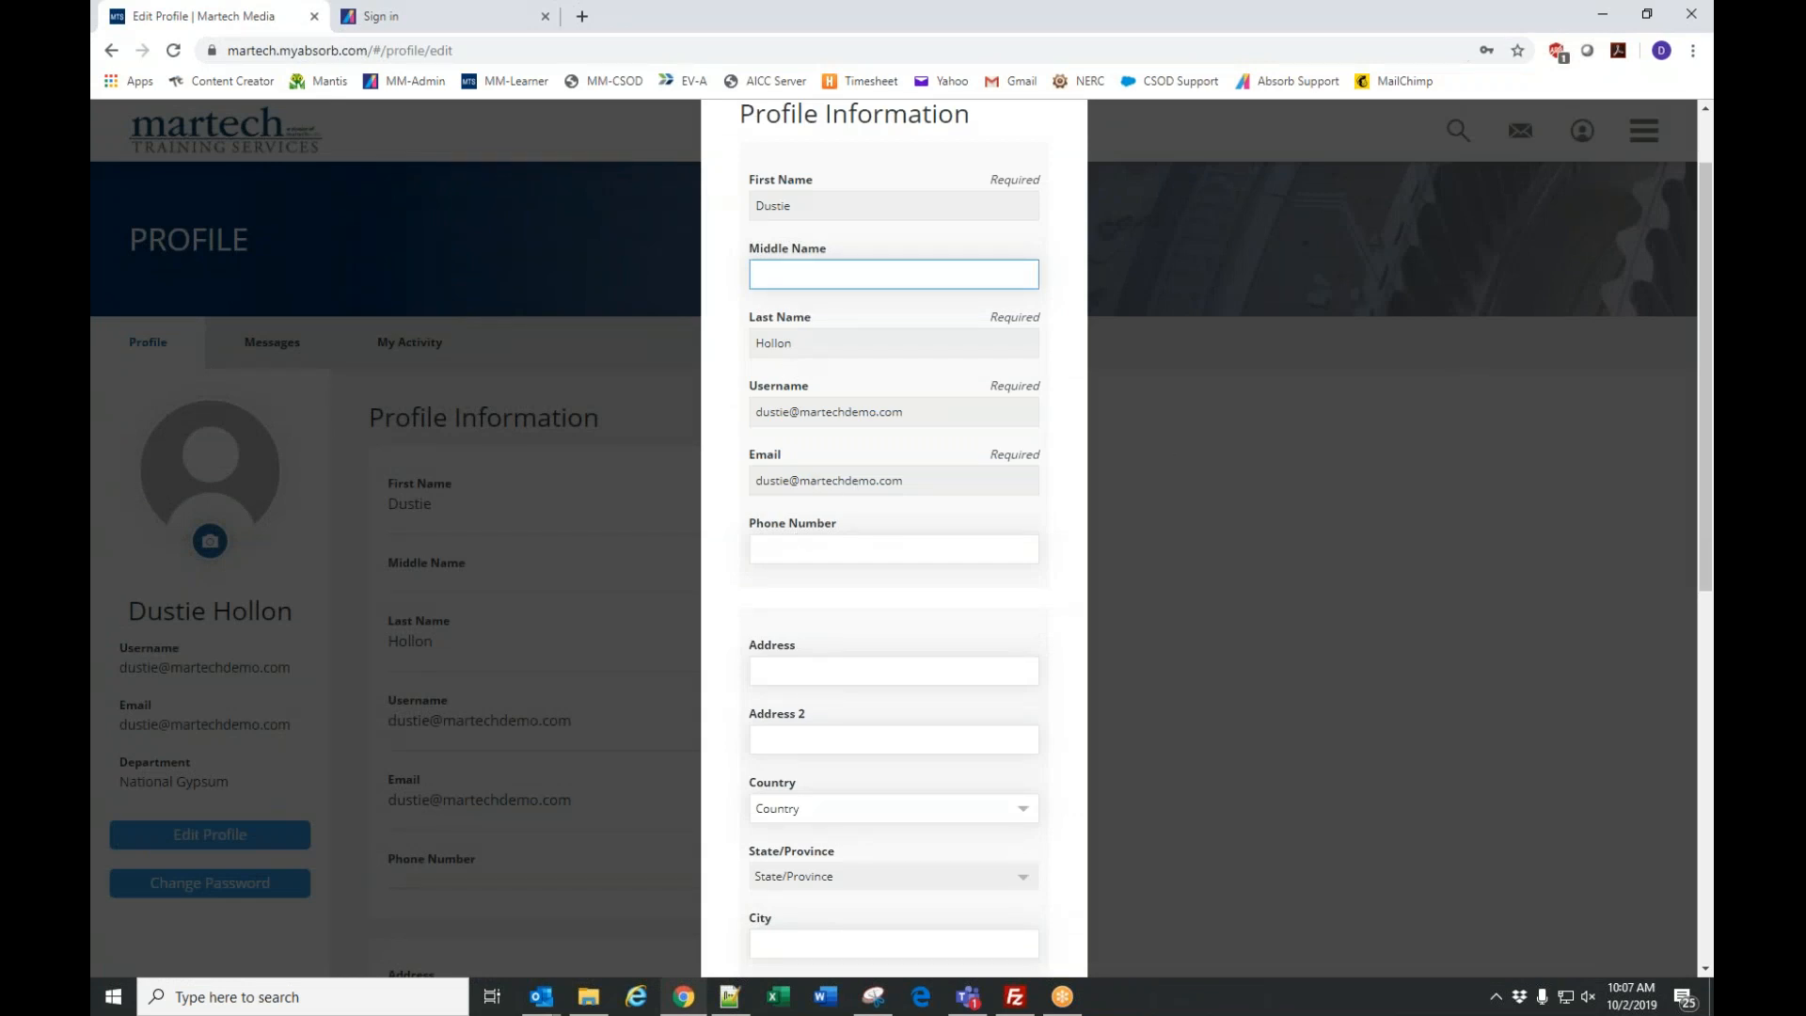
click(901, 551)
scroll(923, 687, down, 1)
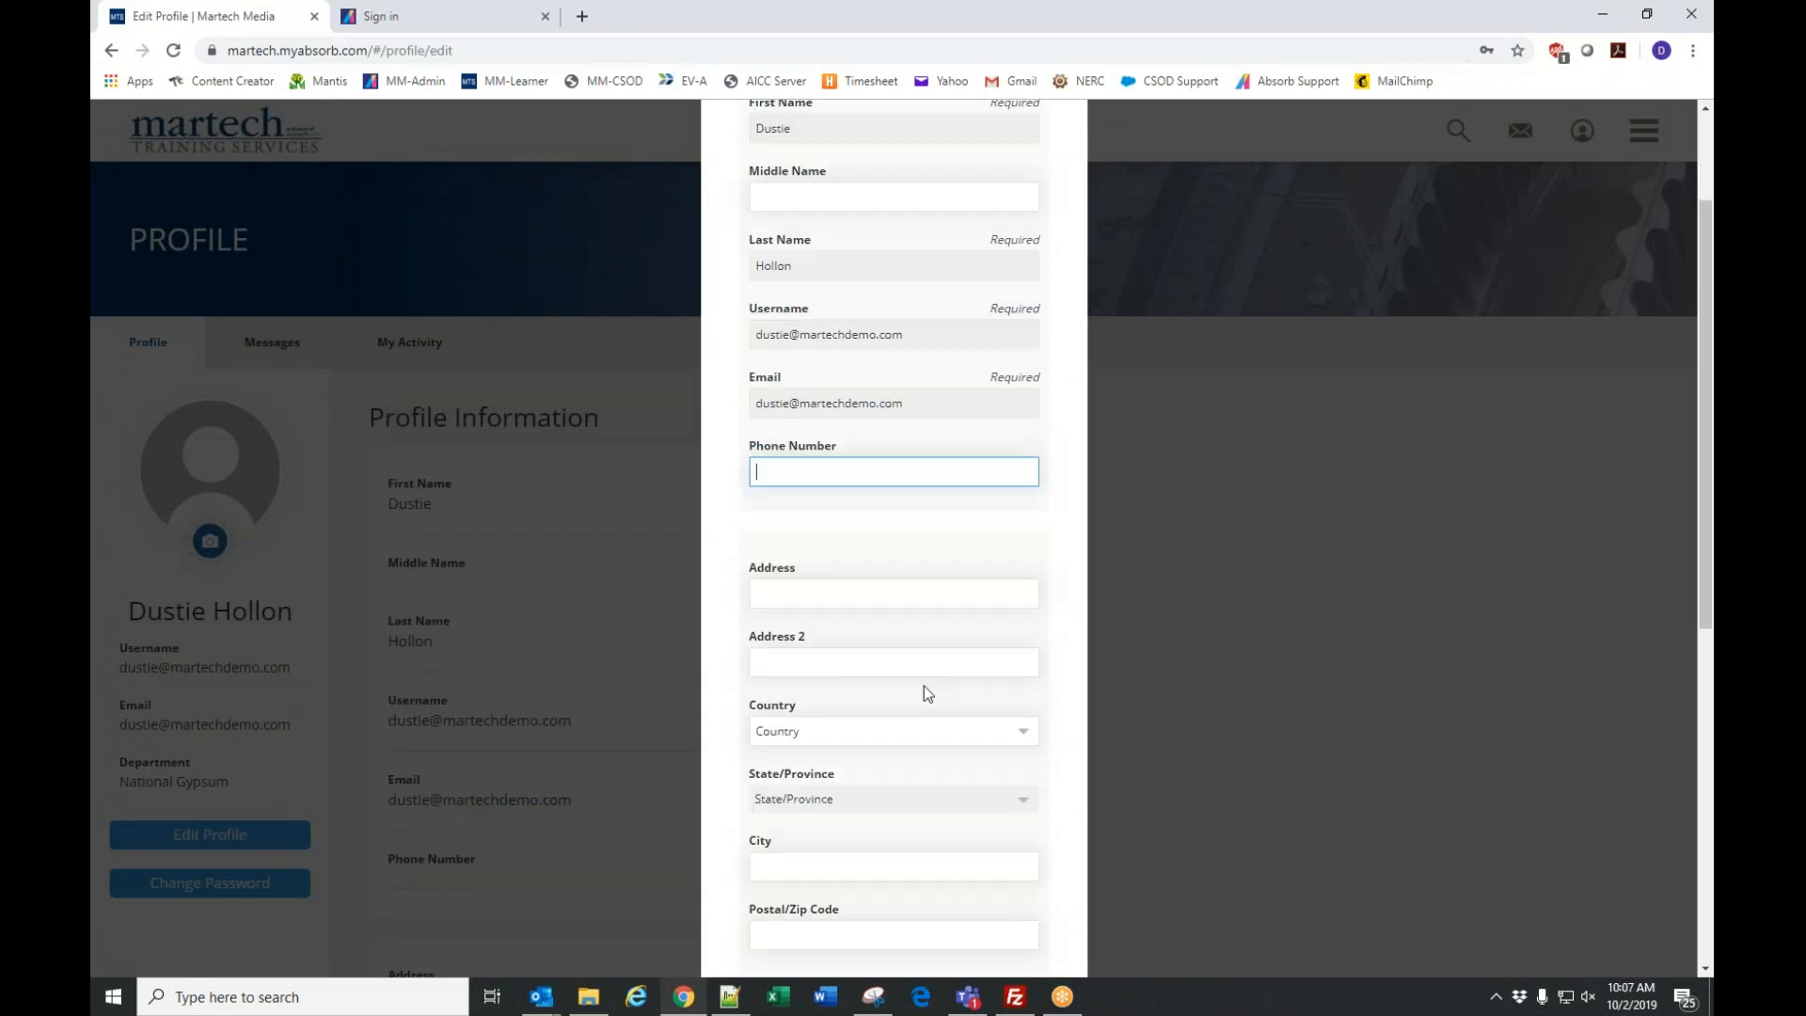
scroll(924, 693, down, 7)
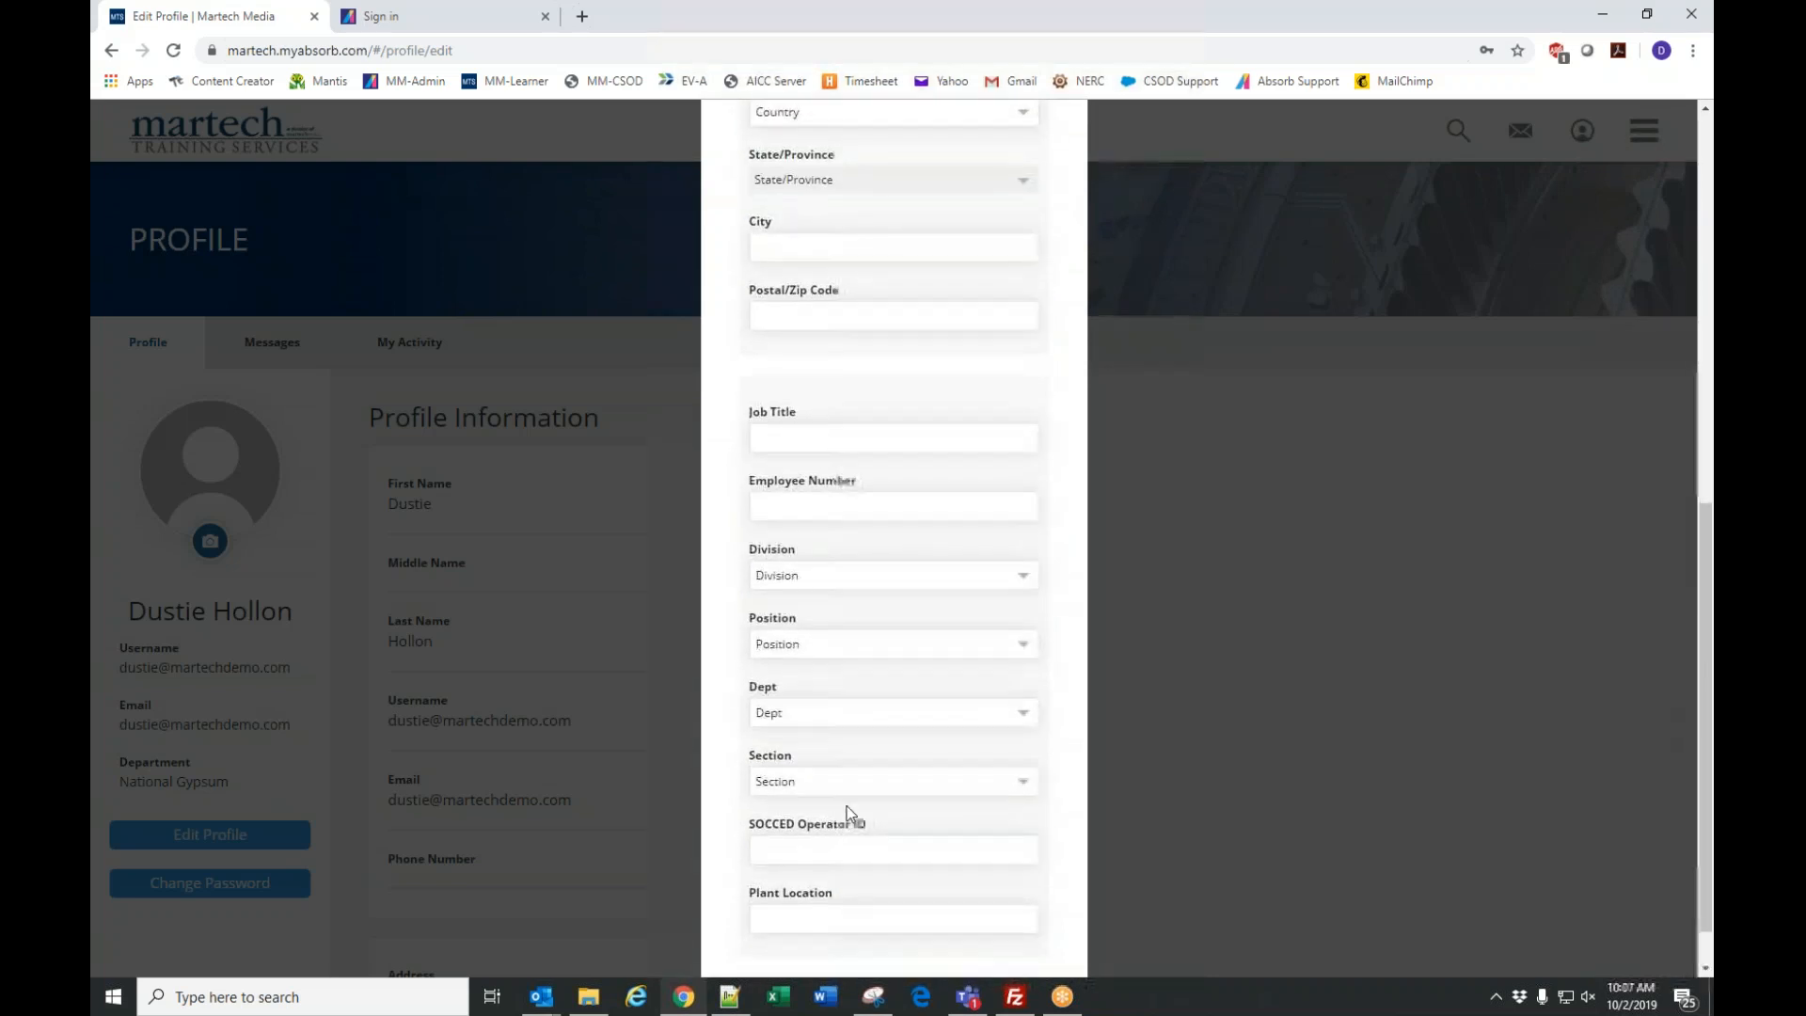
scroll(849, 812, down, 1)
scroll(838, 705, up, 8)
click(820, 570)
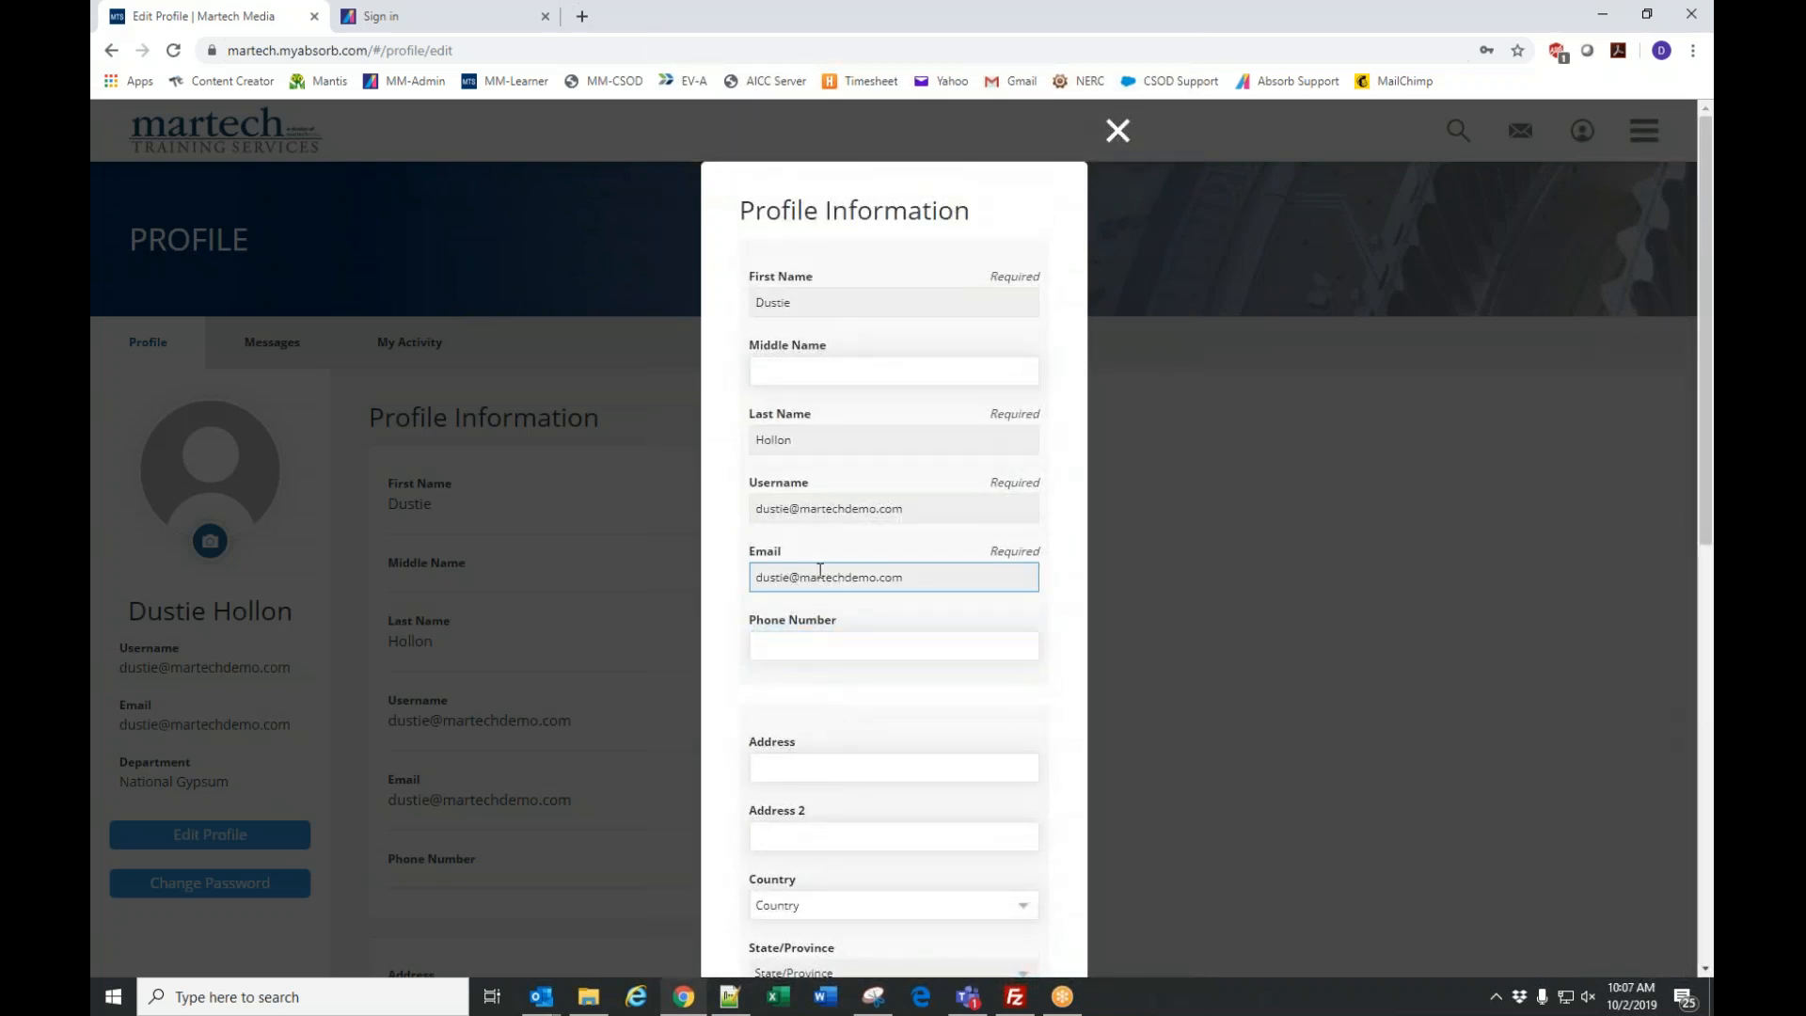
click(898, 514)
click(796, 302)
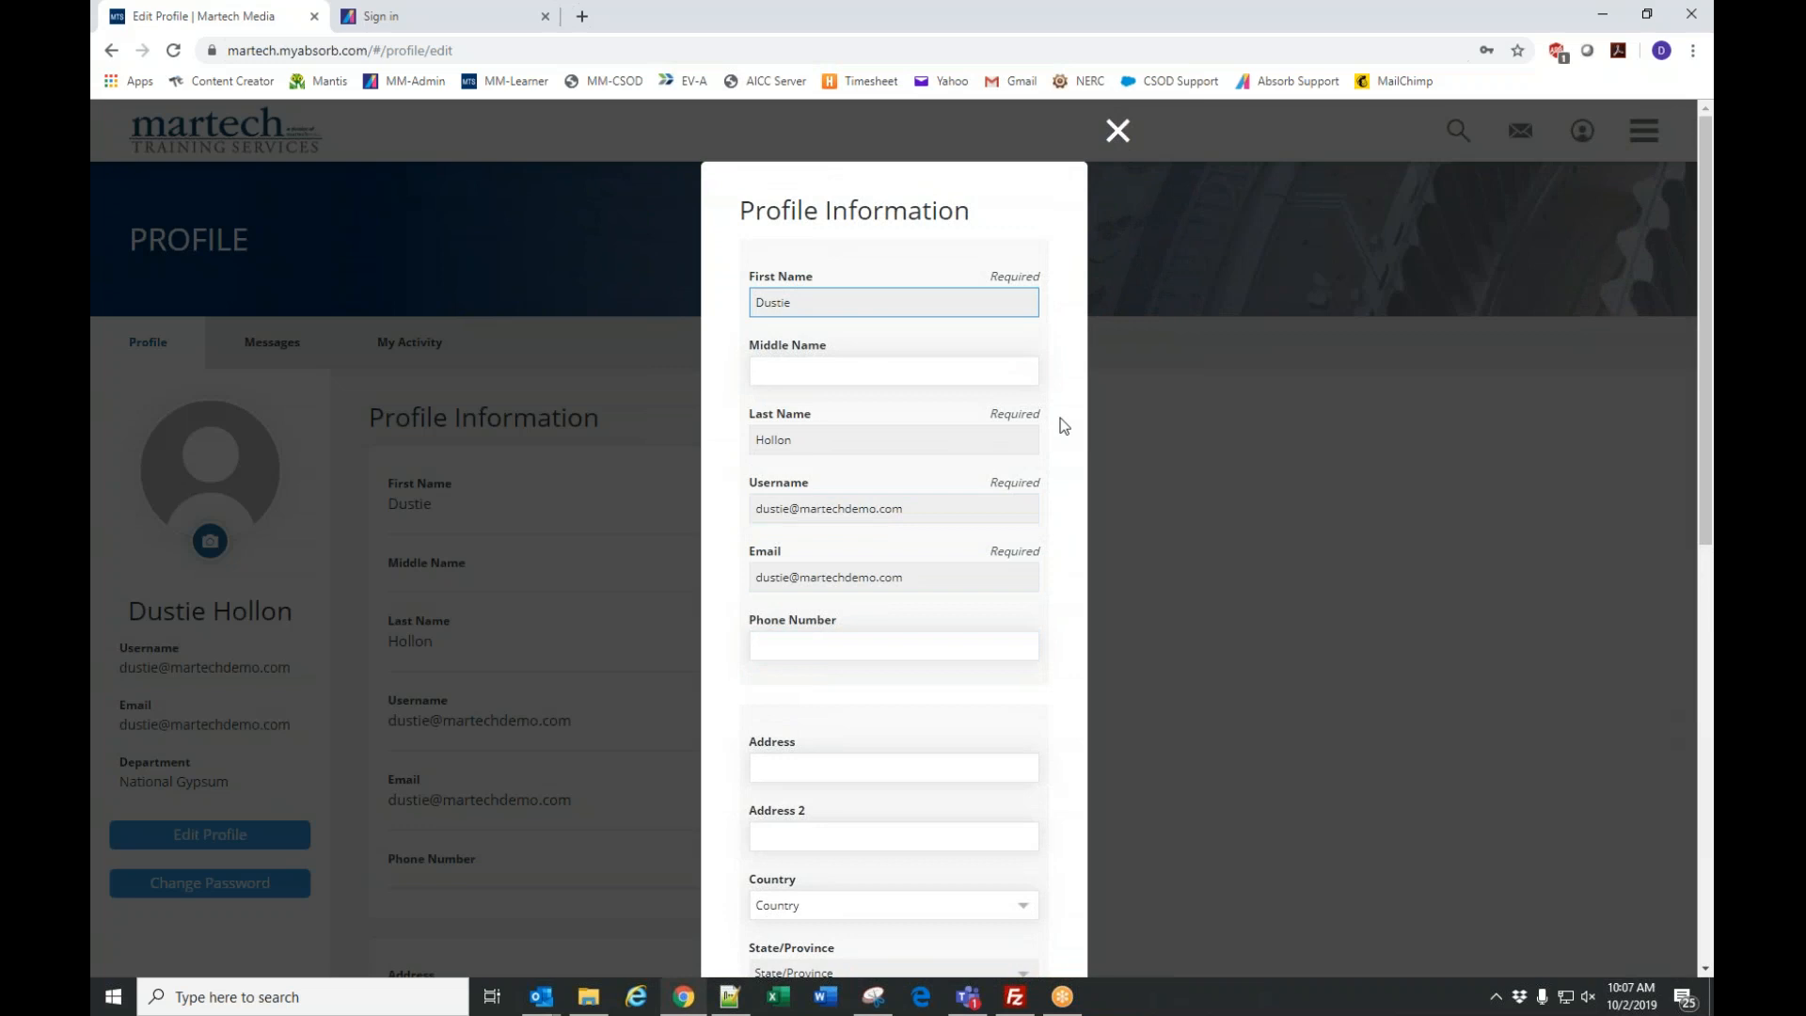
click(1117, 131)
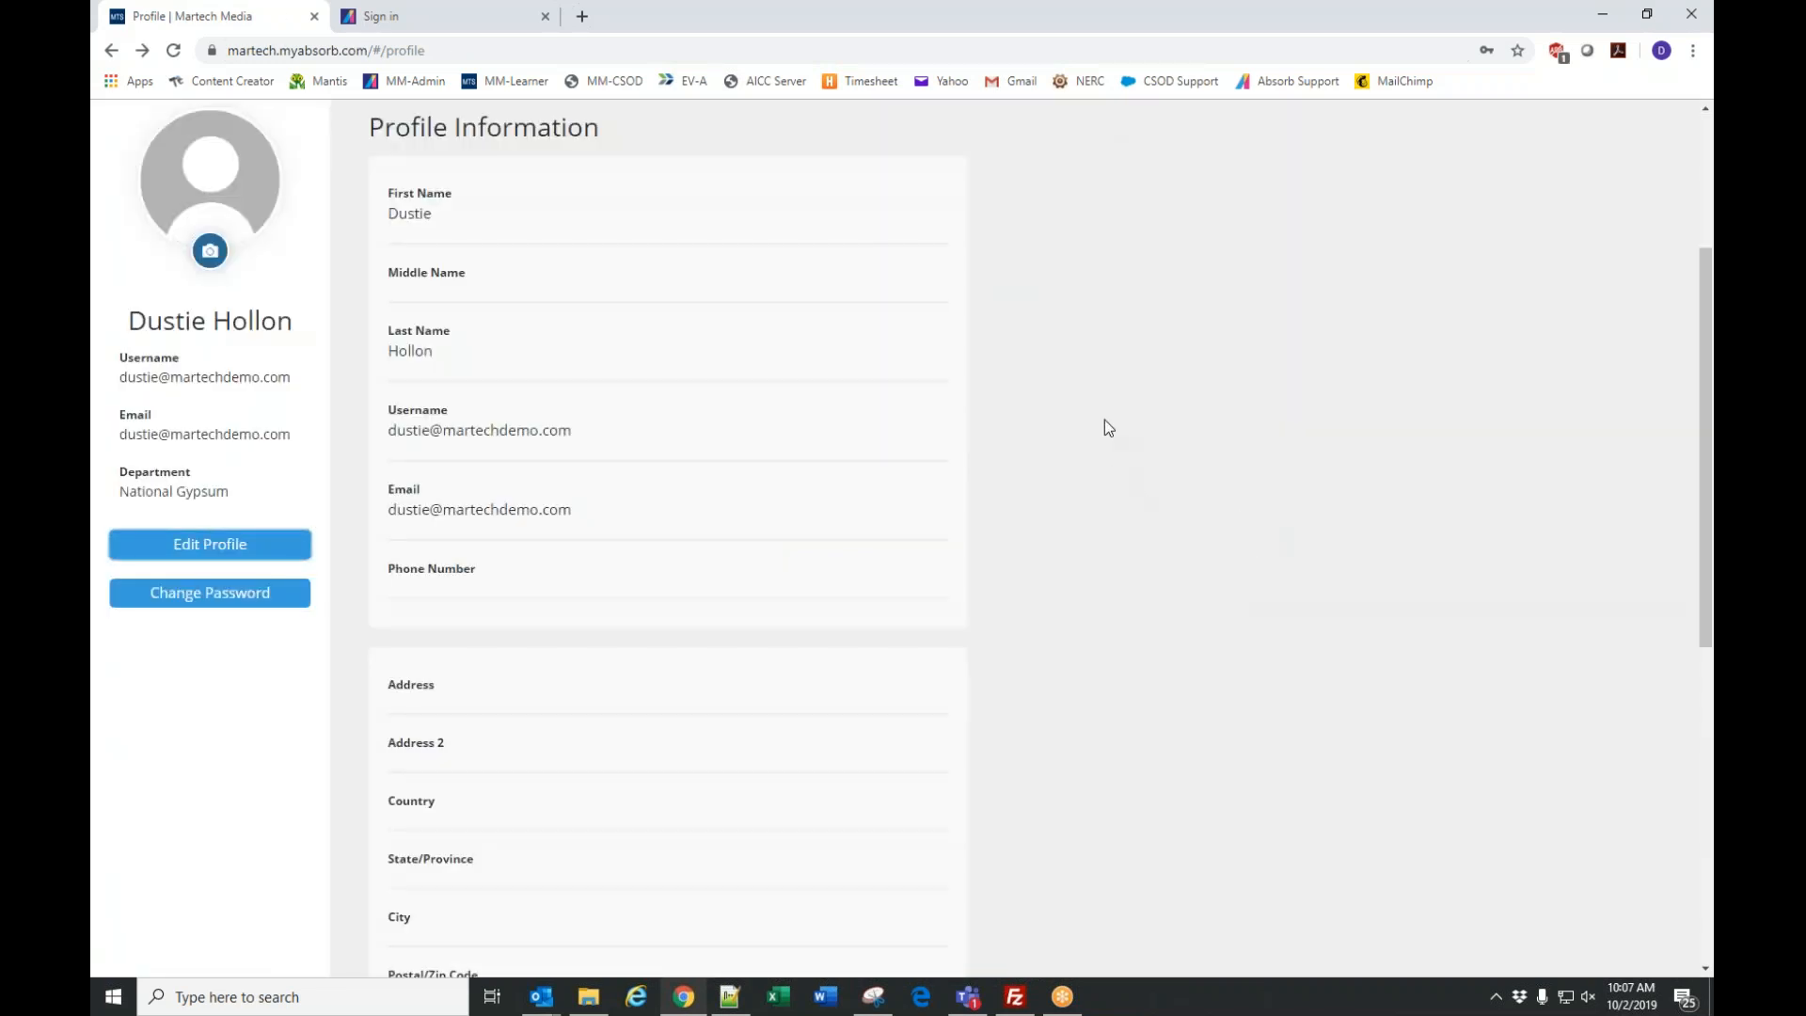
scroll(1464, 527, up, 3)
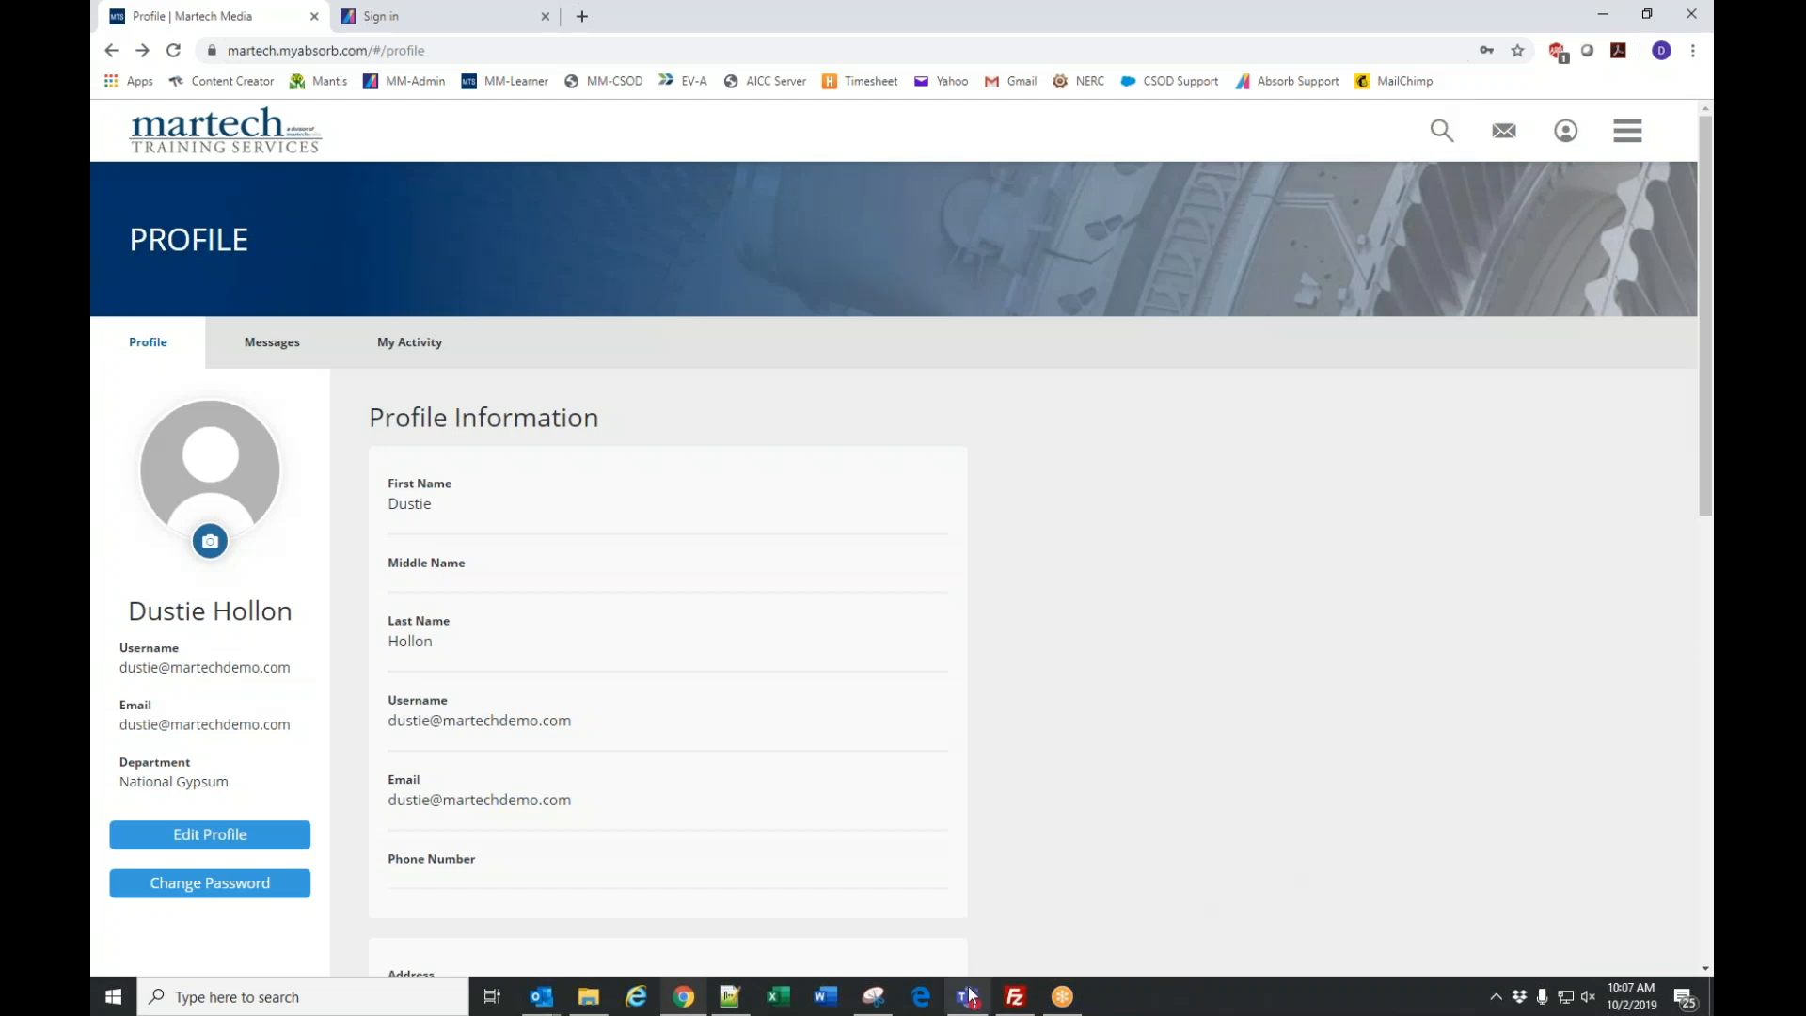
Quit the Microsoft Teams app running in the background to stop its notifications.
click(1495, 998)
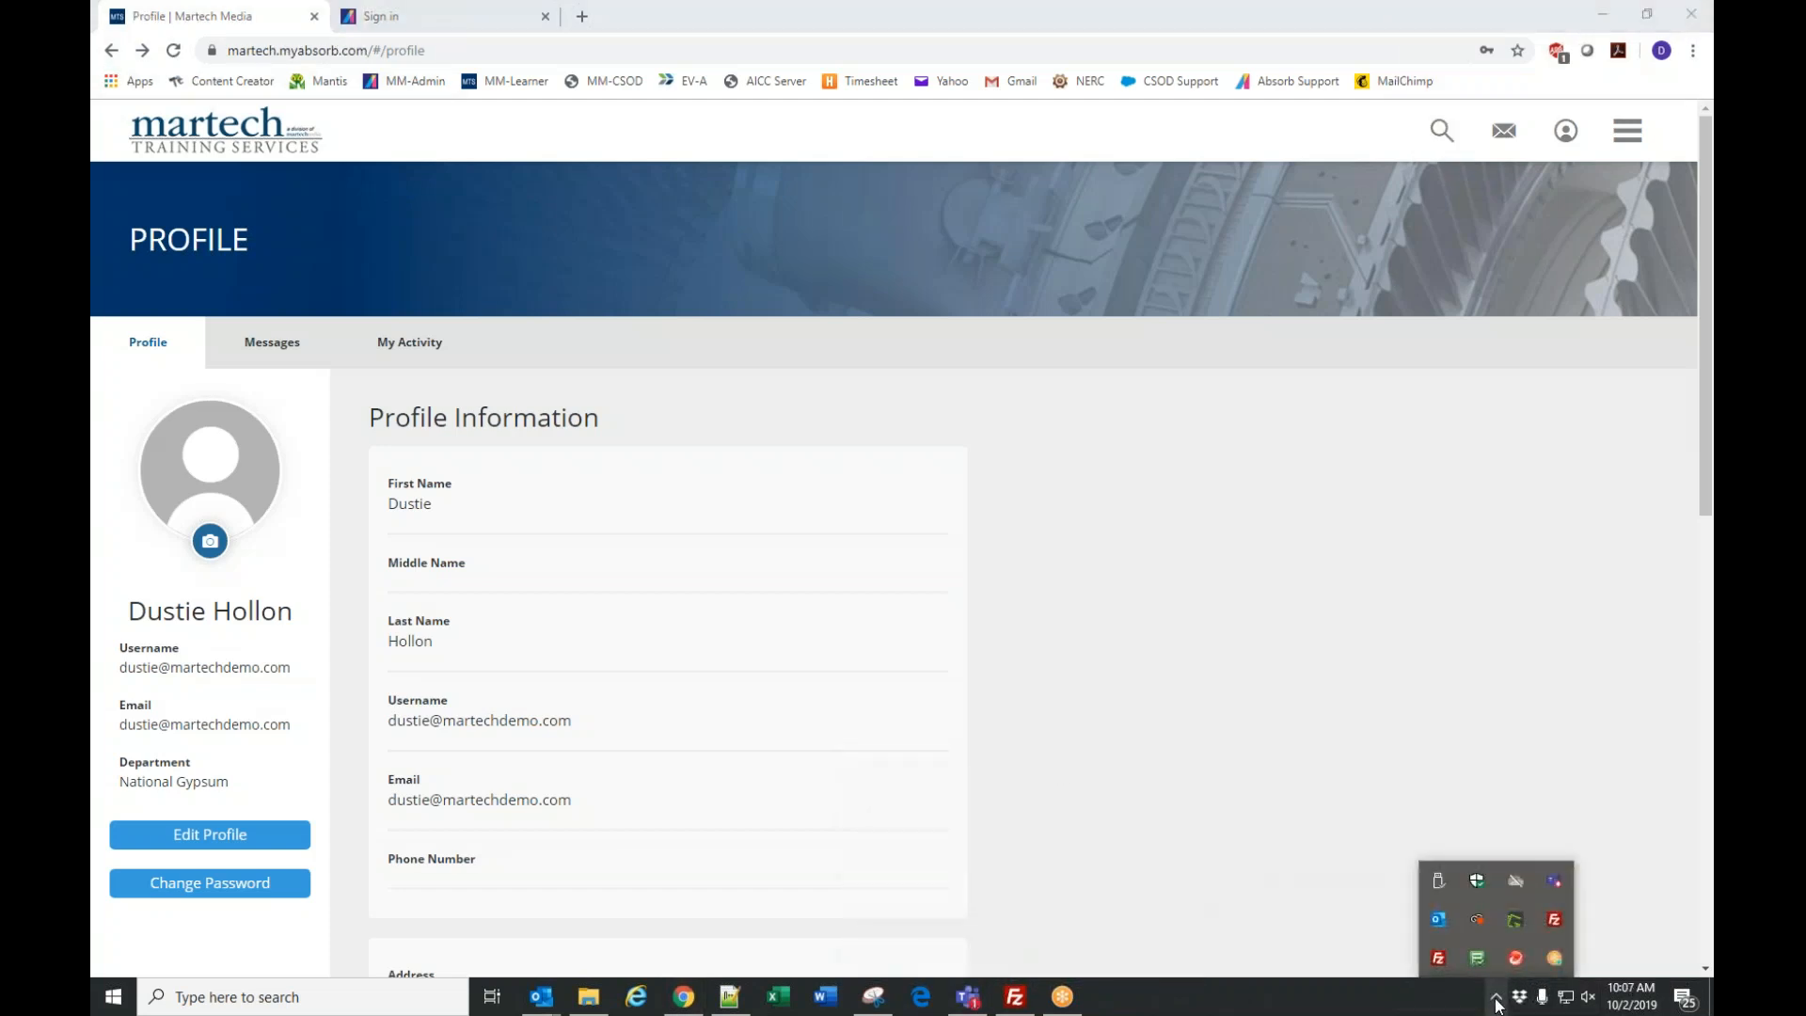
right_click(1550, 883)
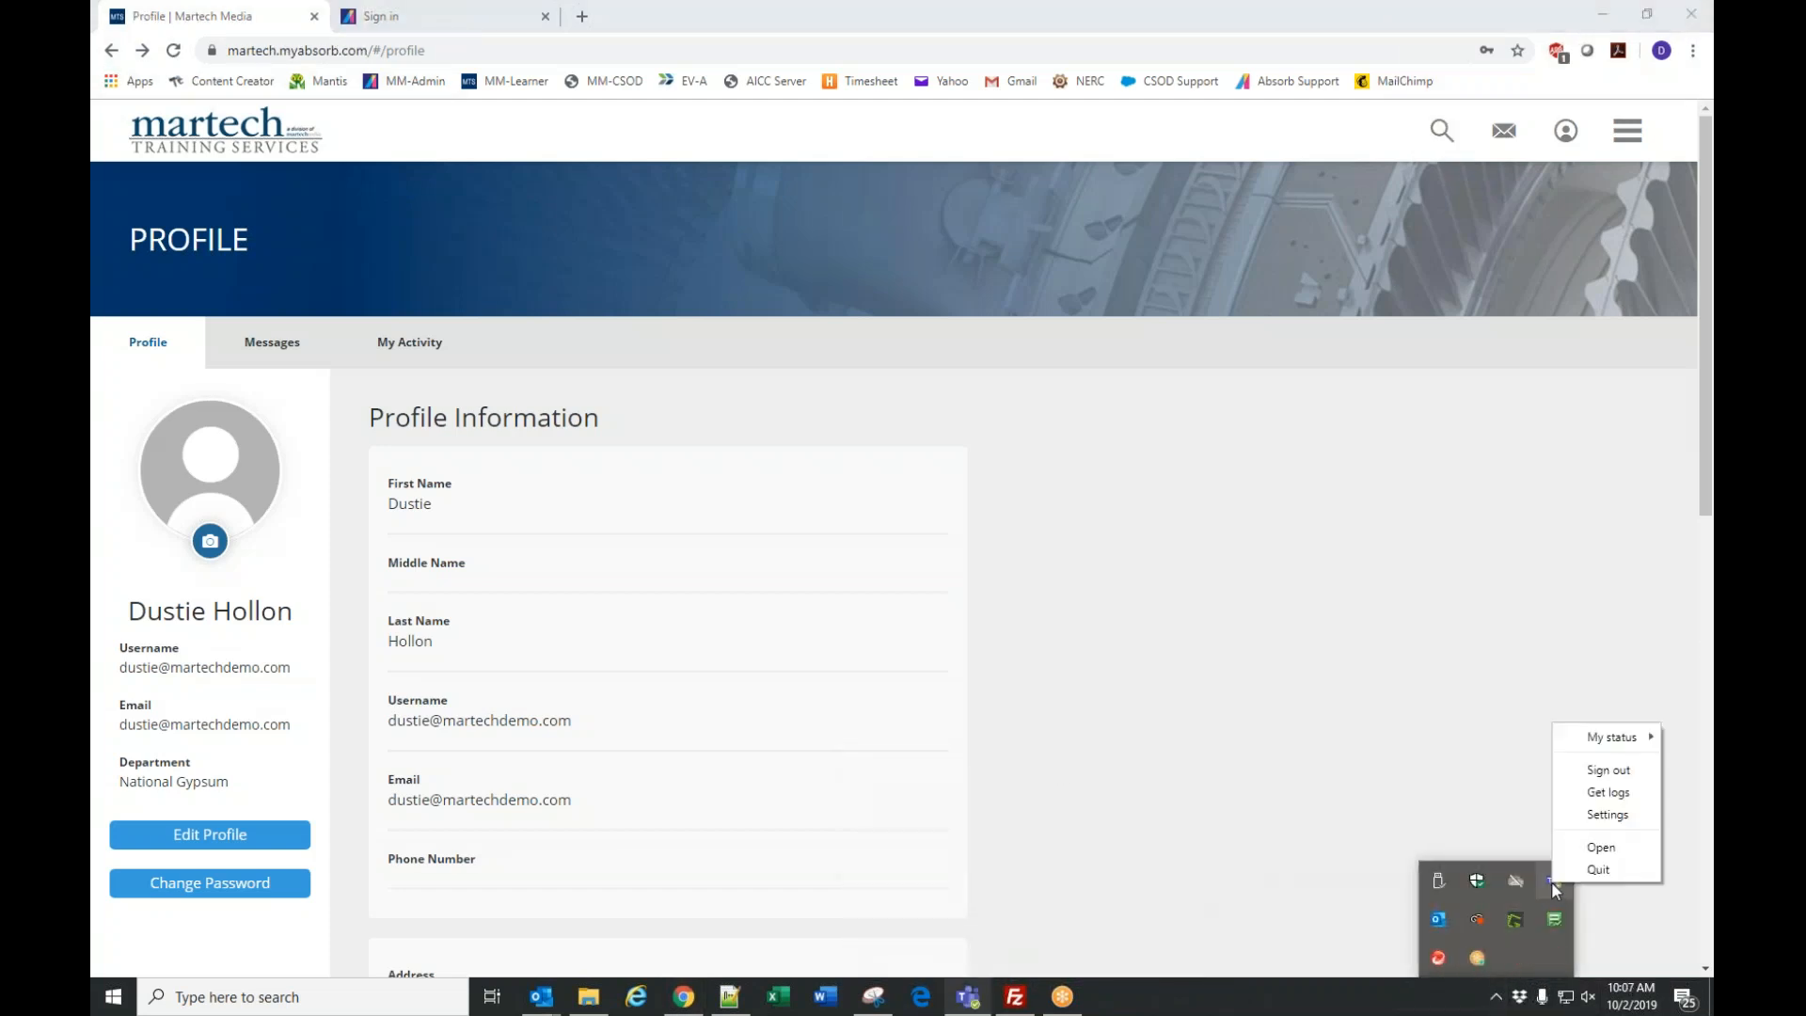
click(1599, 870)
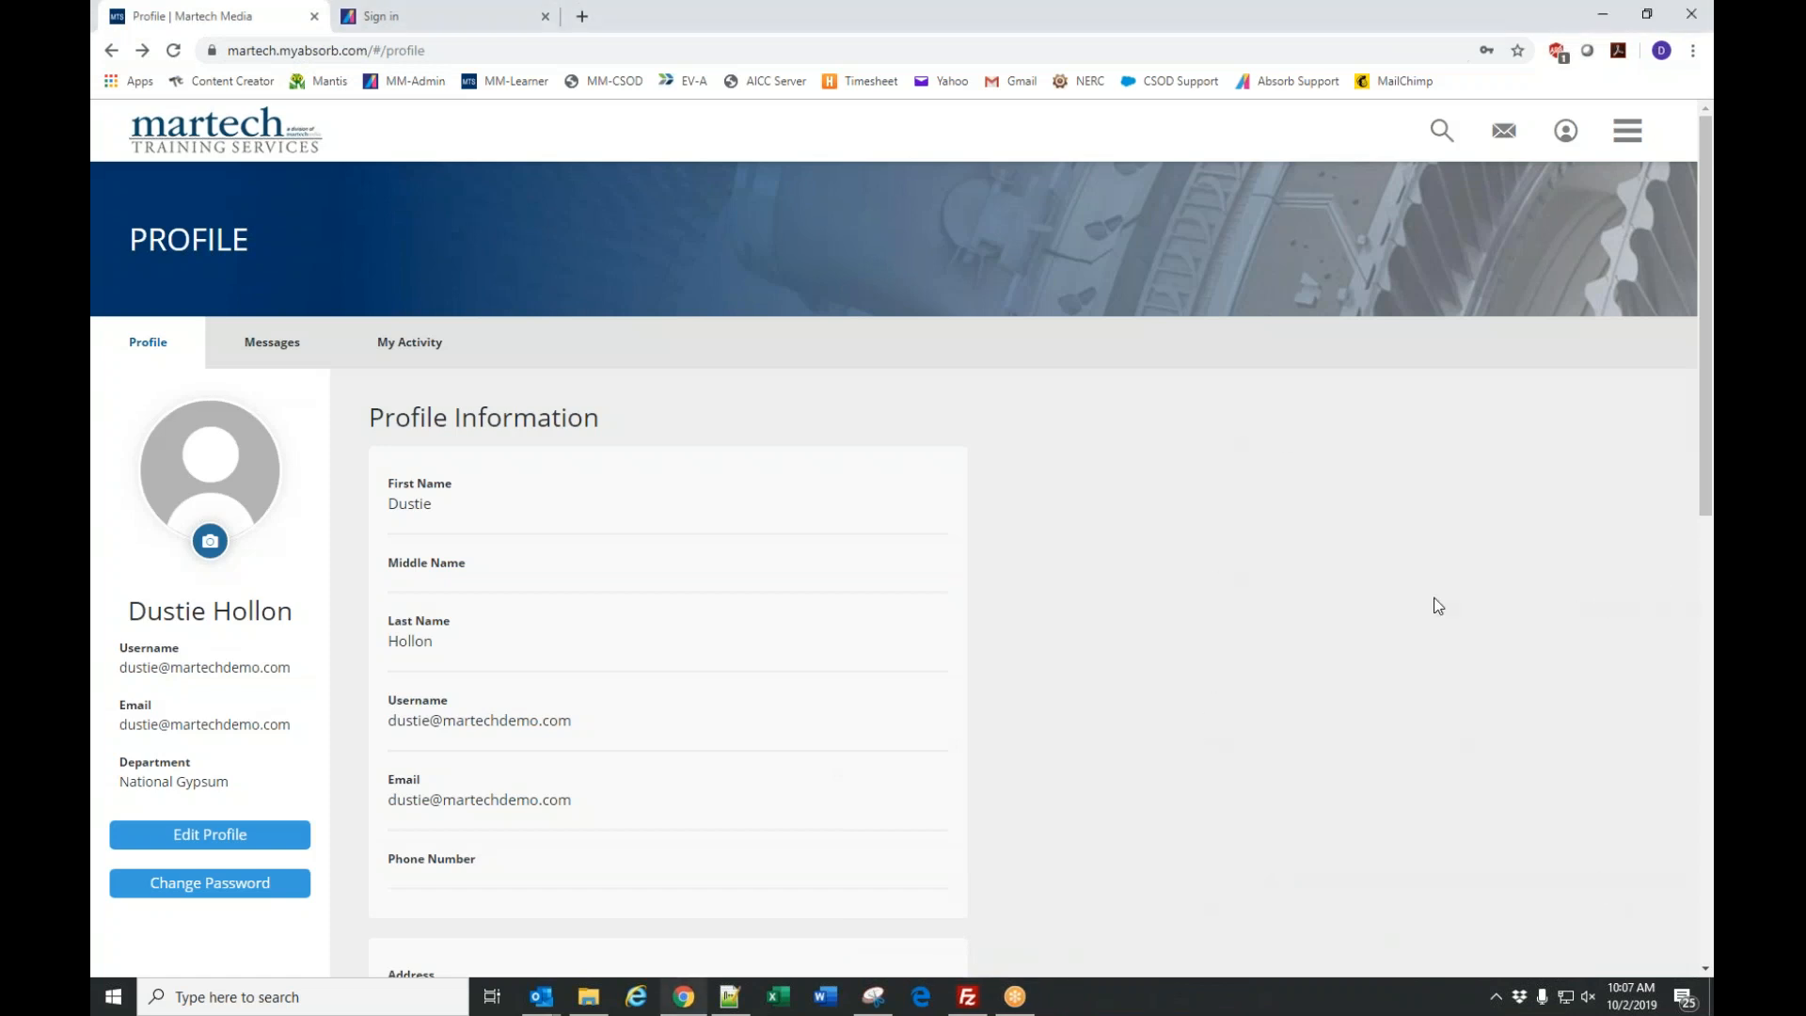
Switch from the learner portal to the Admin side, and compare its dashboard with the separate admin sign-in page.
click(1635, 138)
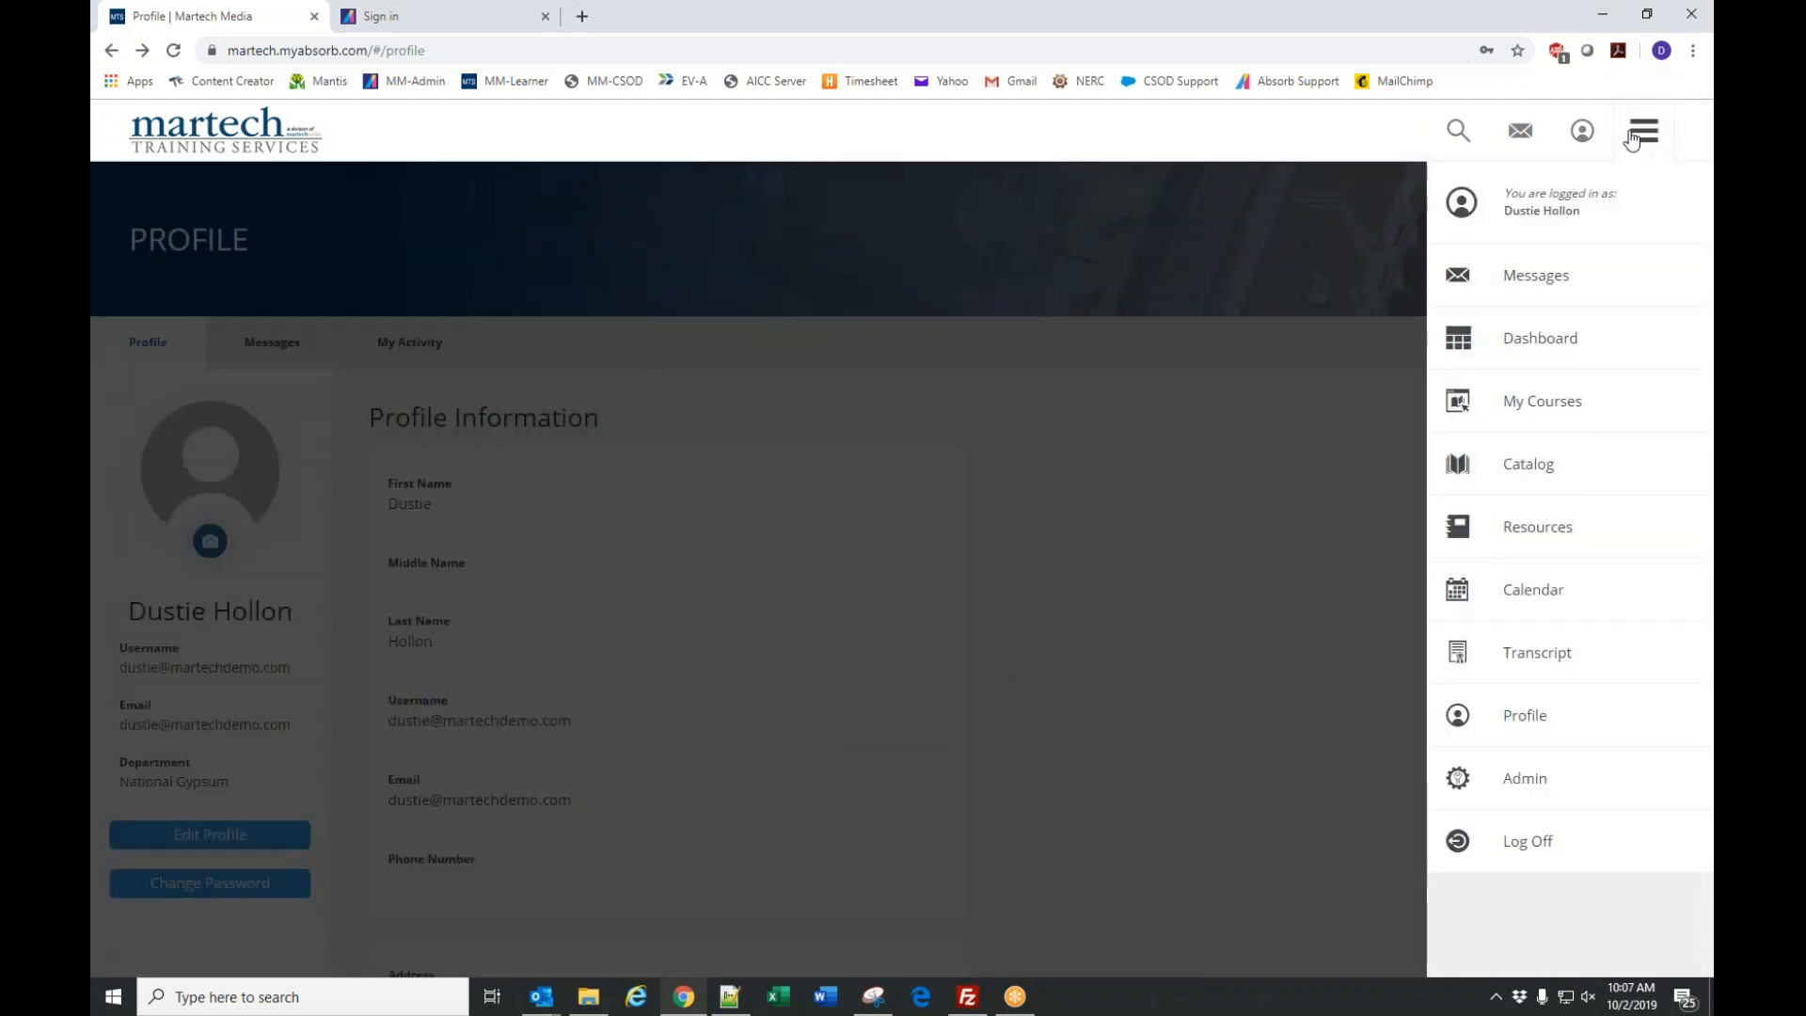
click(1550, 785)
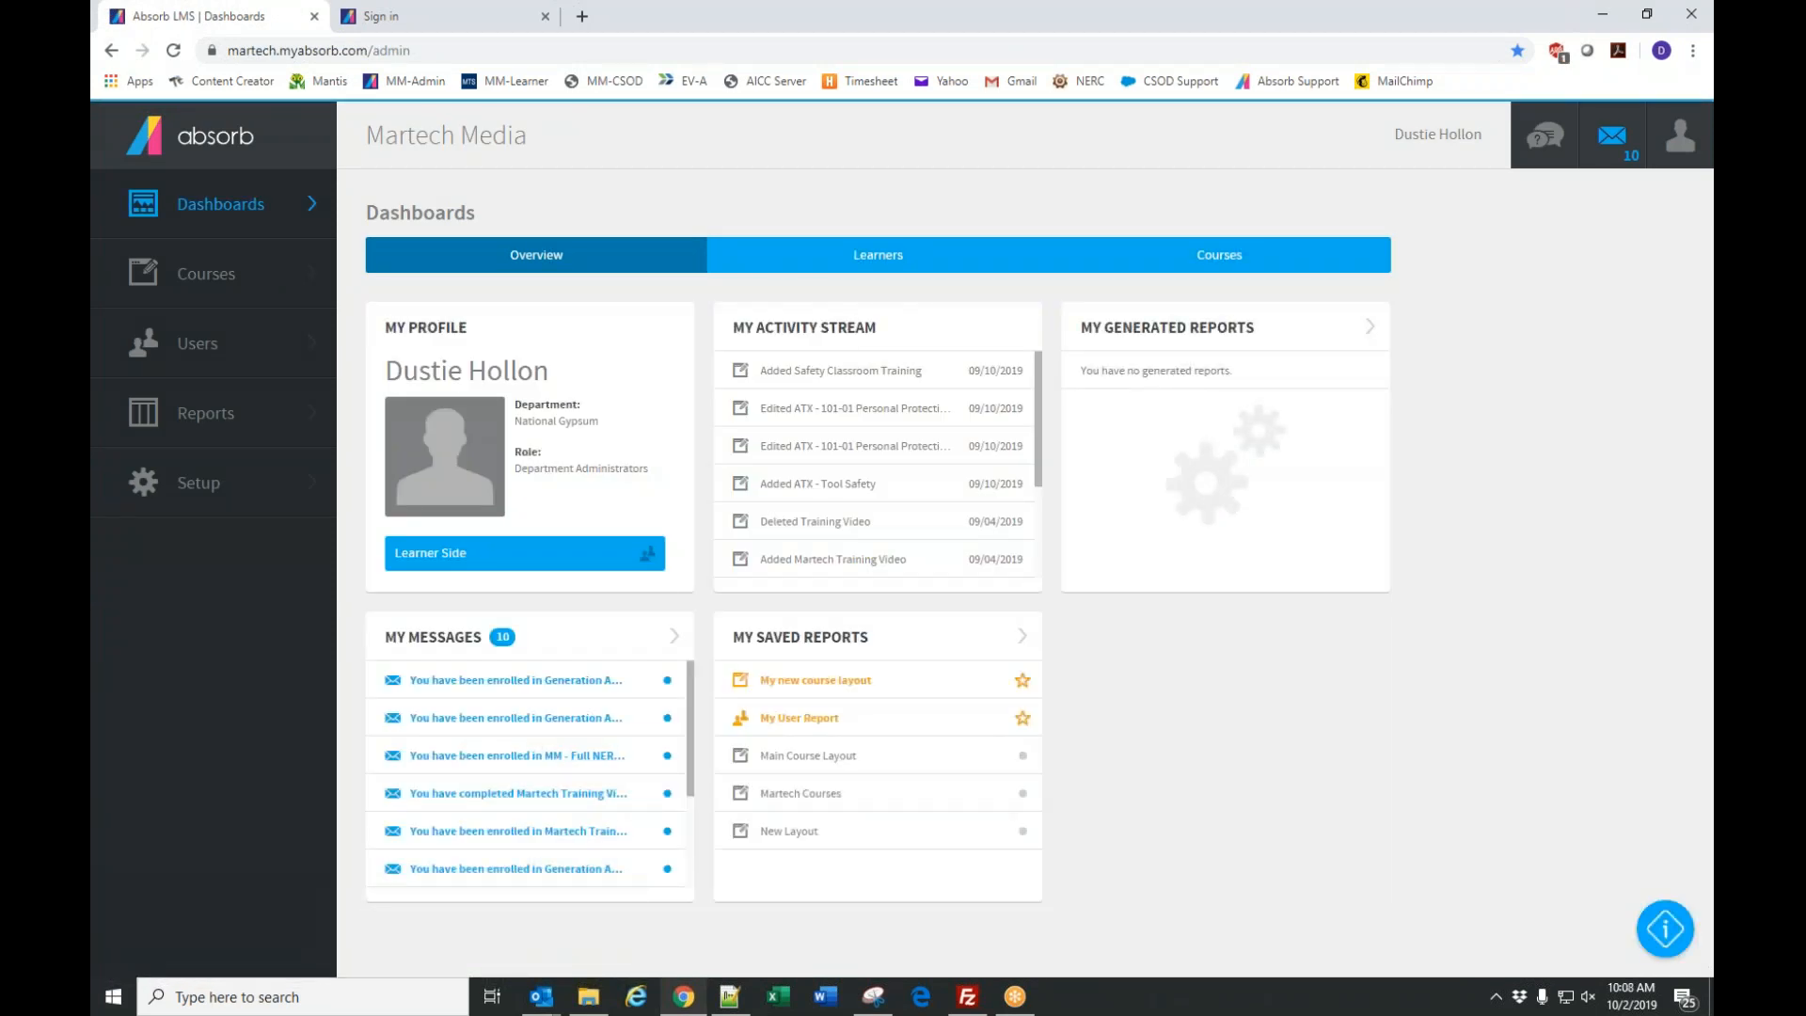
click(442, 16)
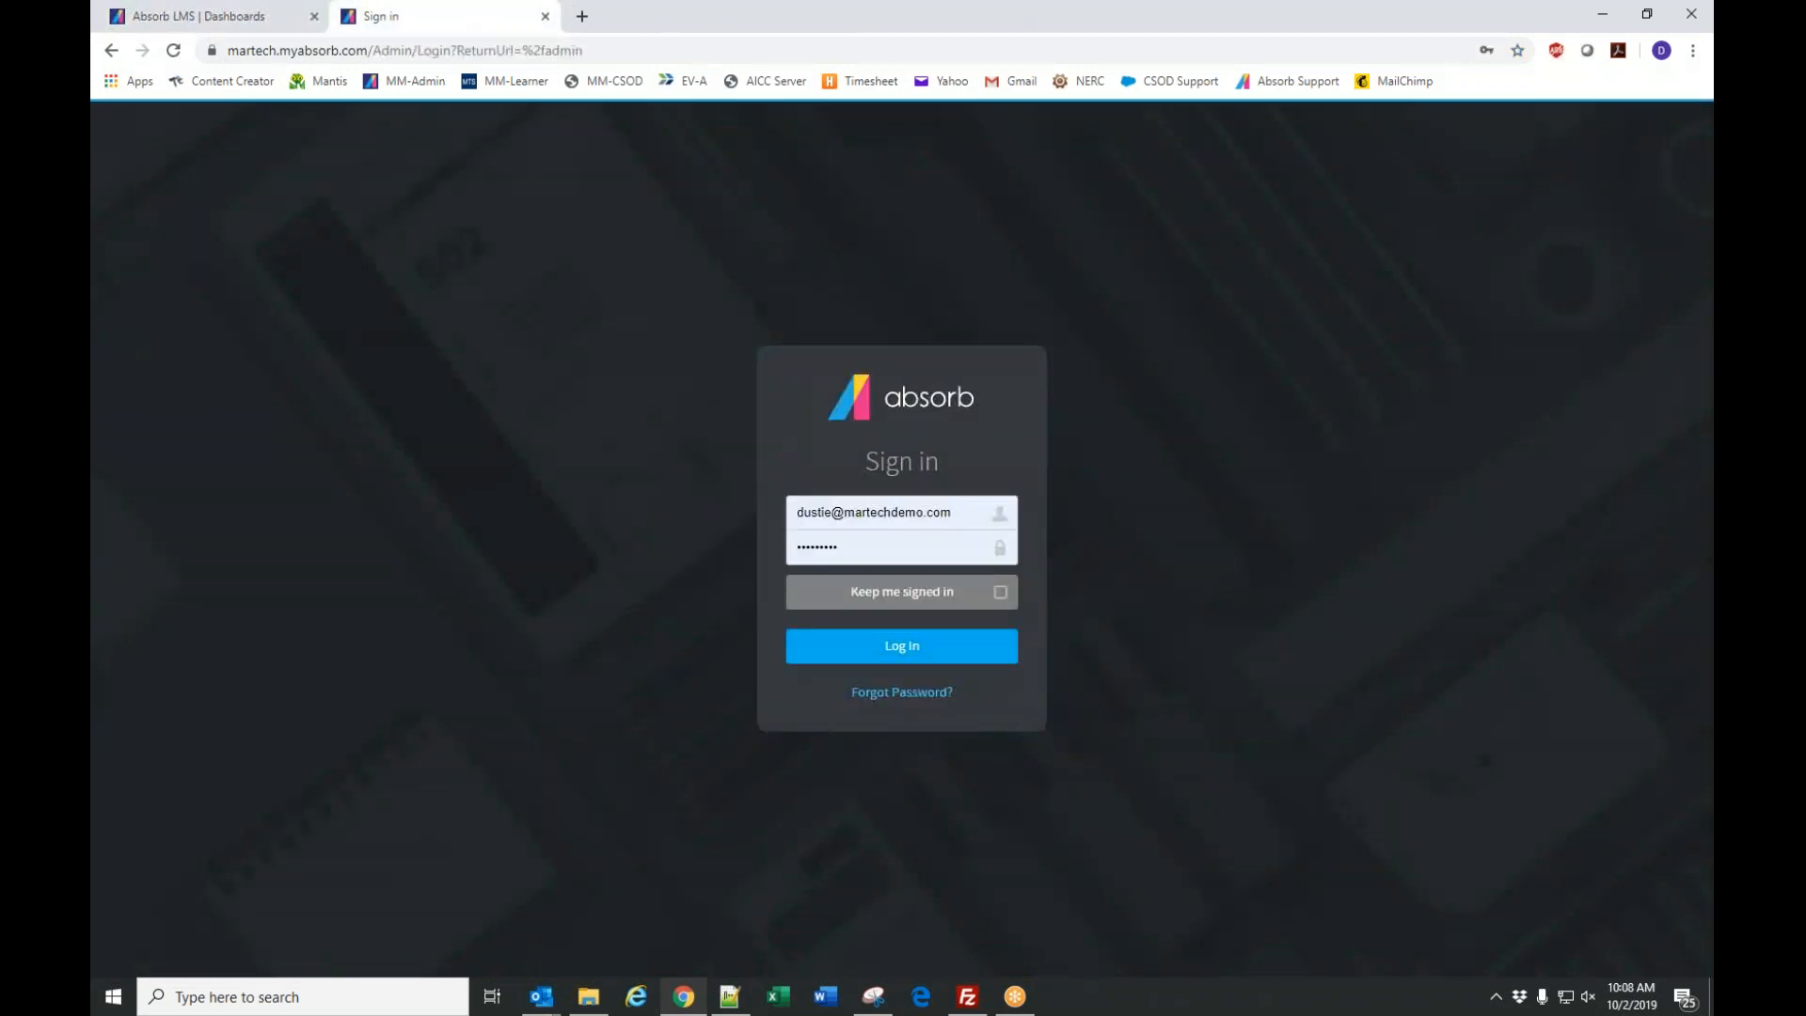
click(177, 17)
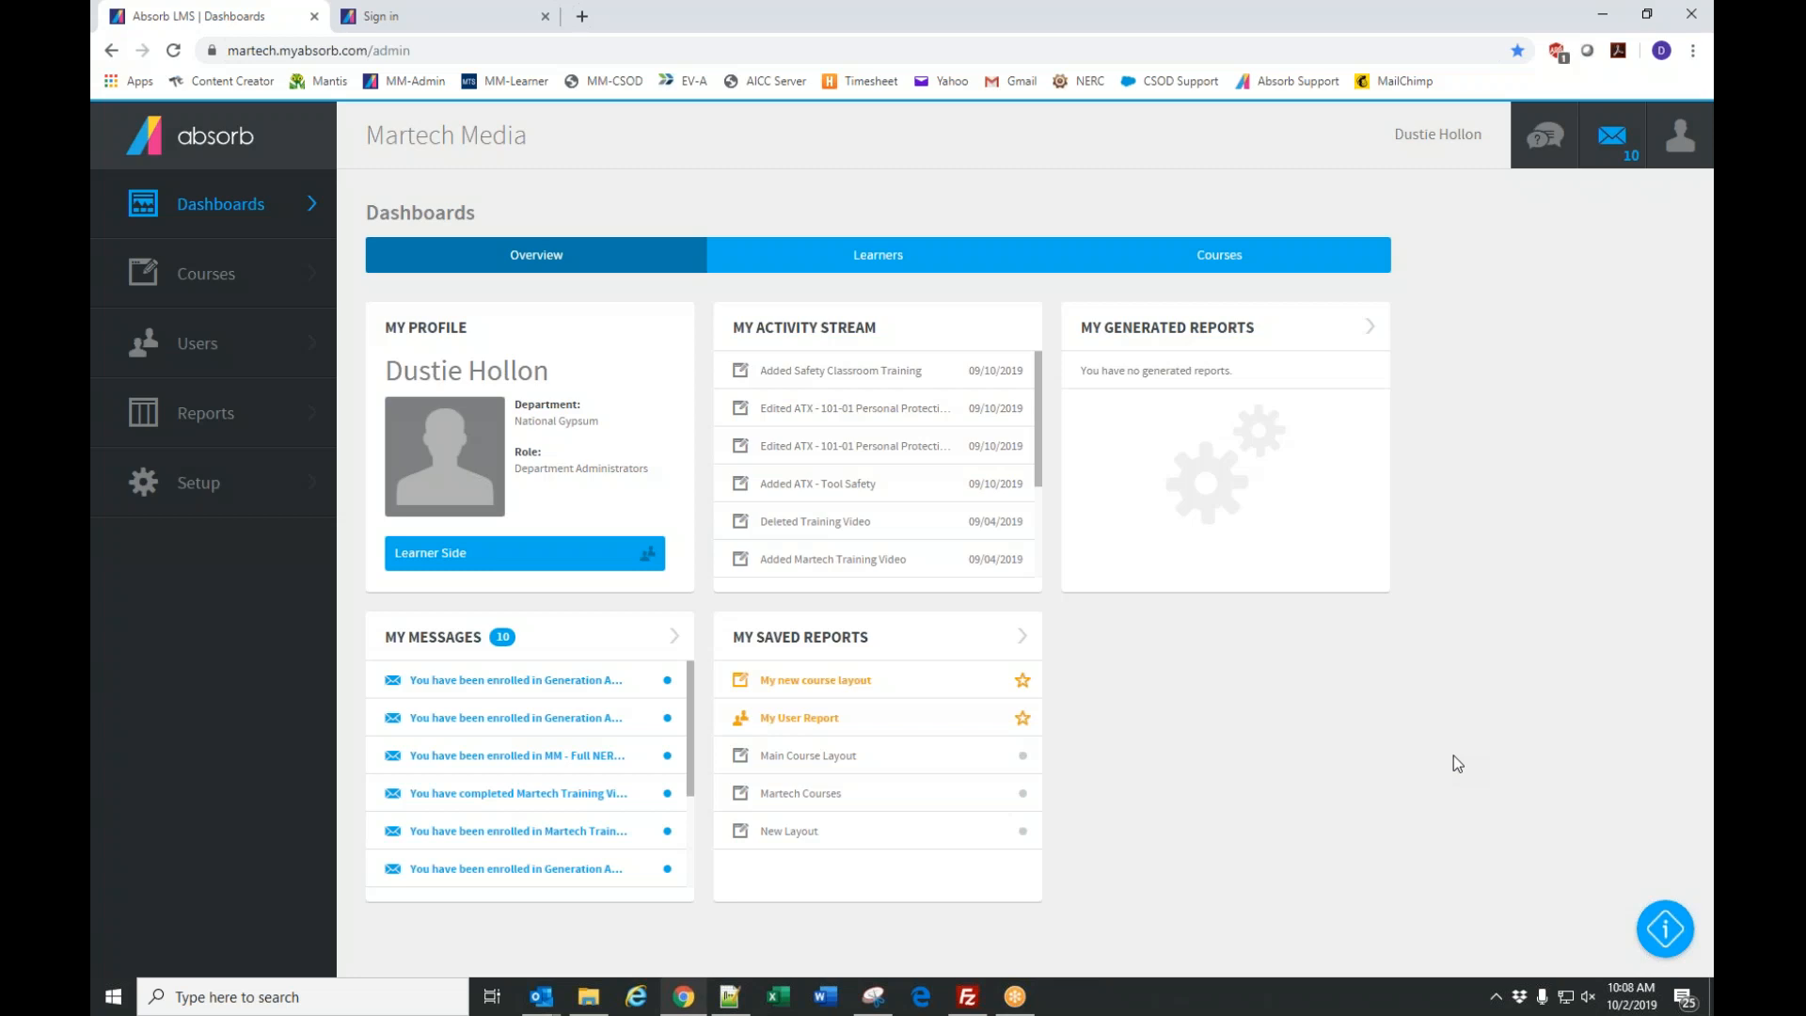
Review the admin dashboard's Learners, Courses and Overview views, ending on the Learners view.
click(882, 267)
click(1244, 266)
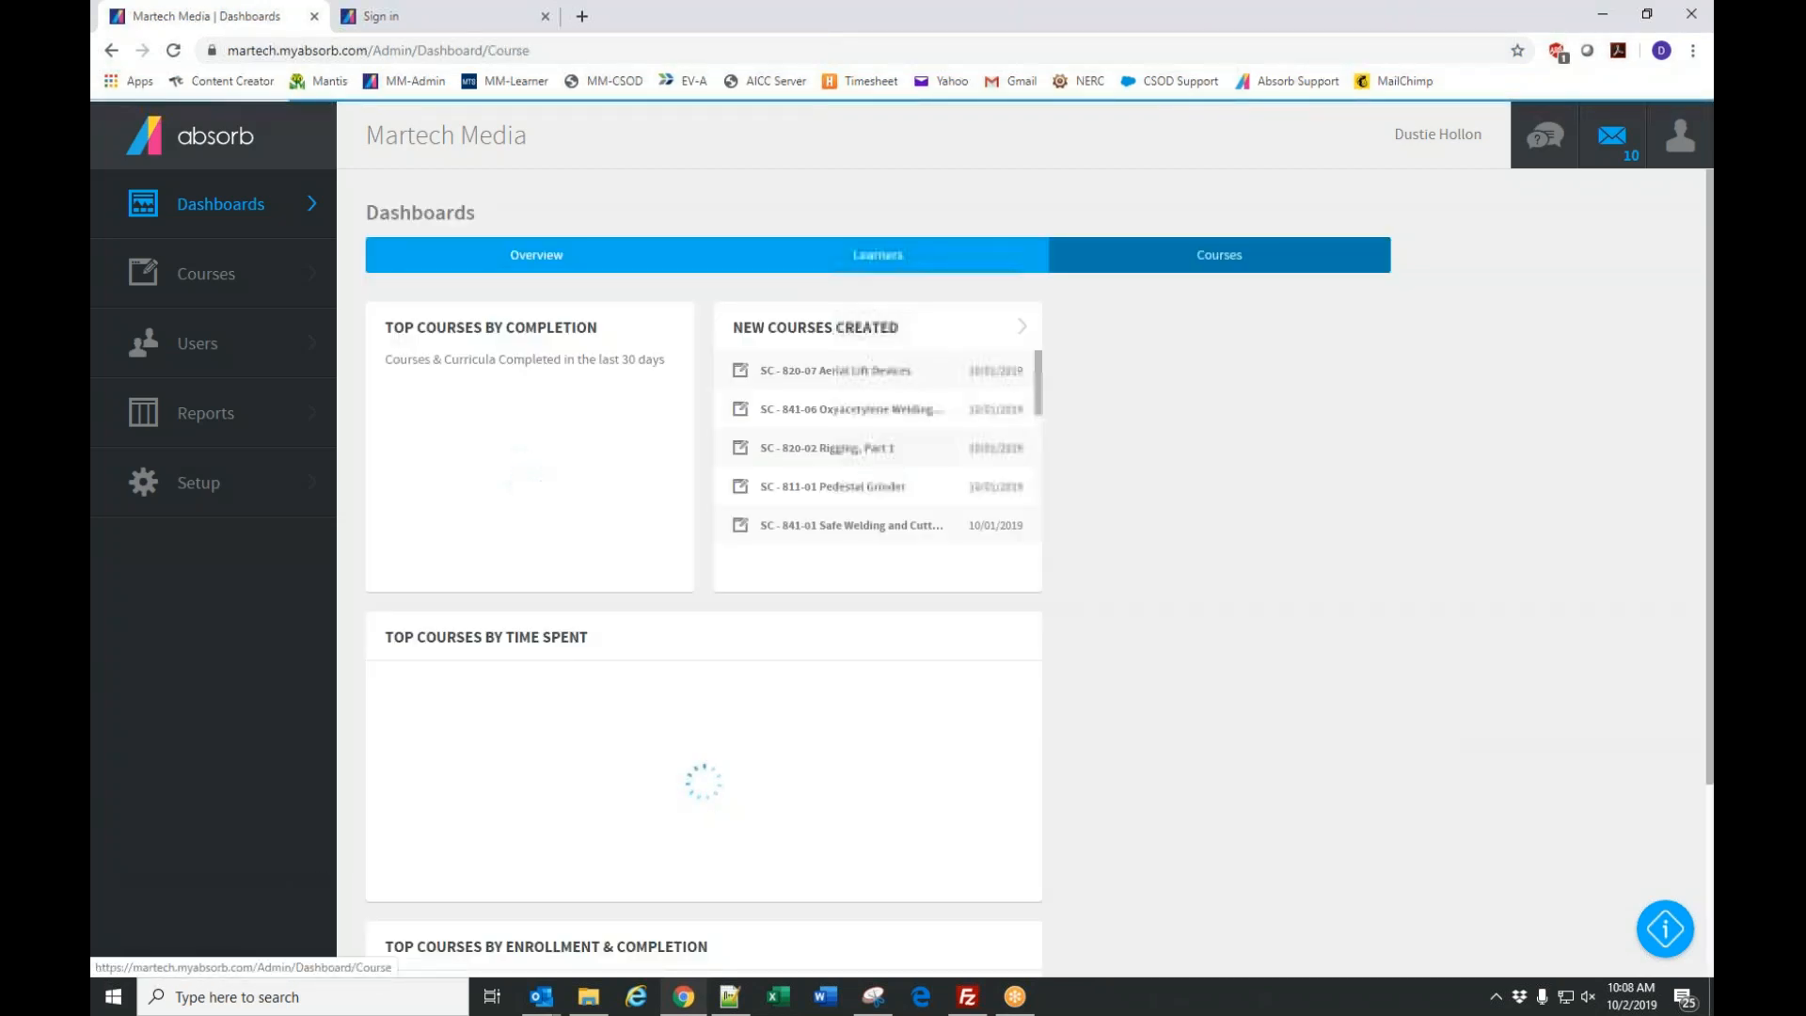
click(494, 266)
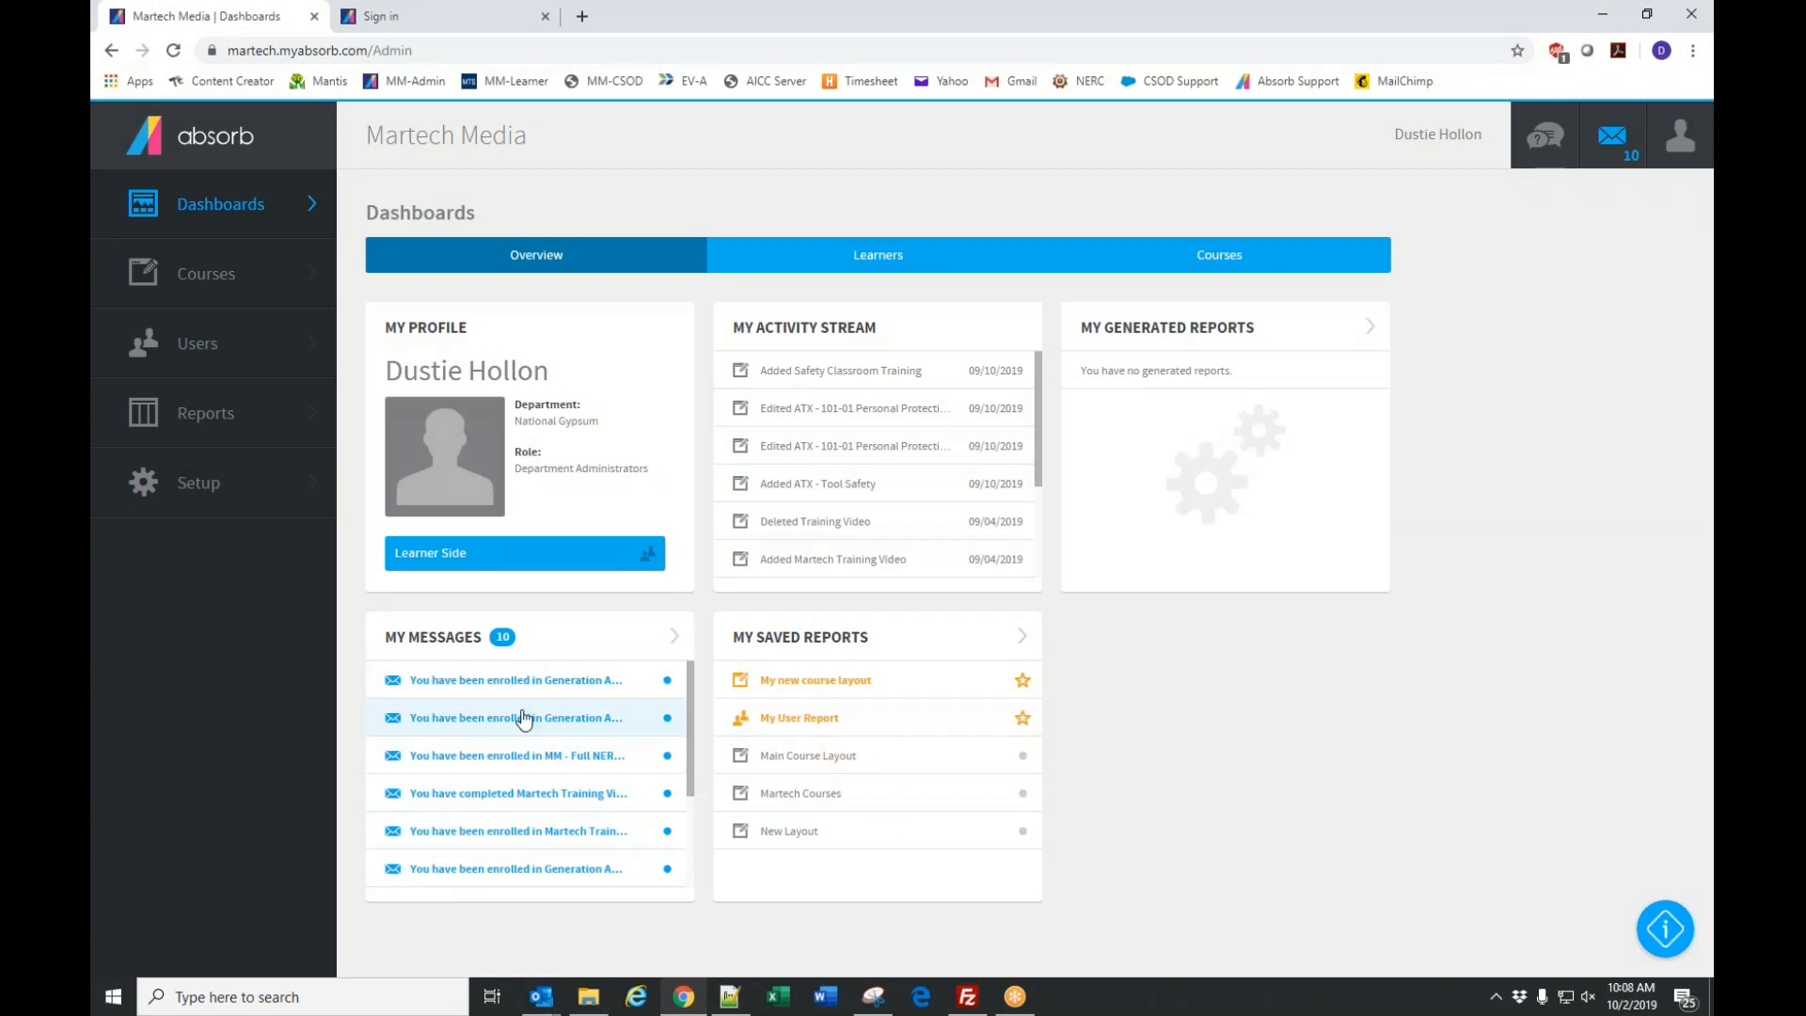
click(891, 264)
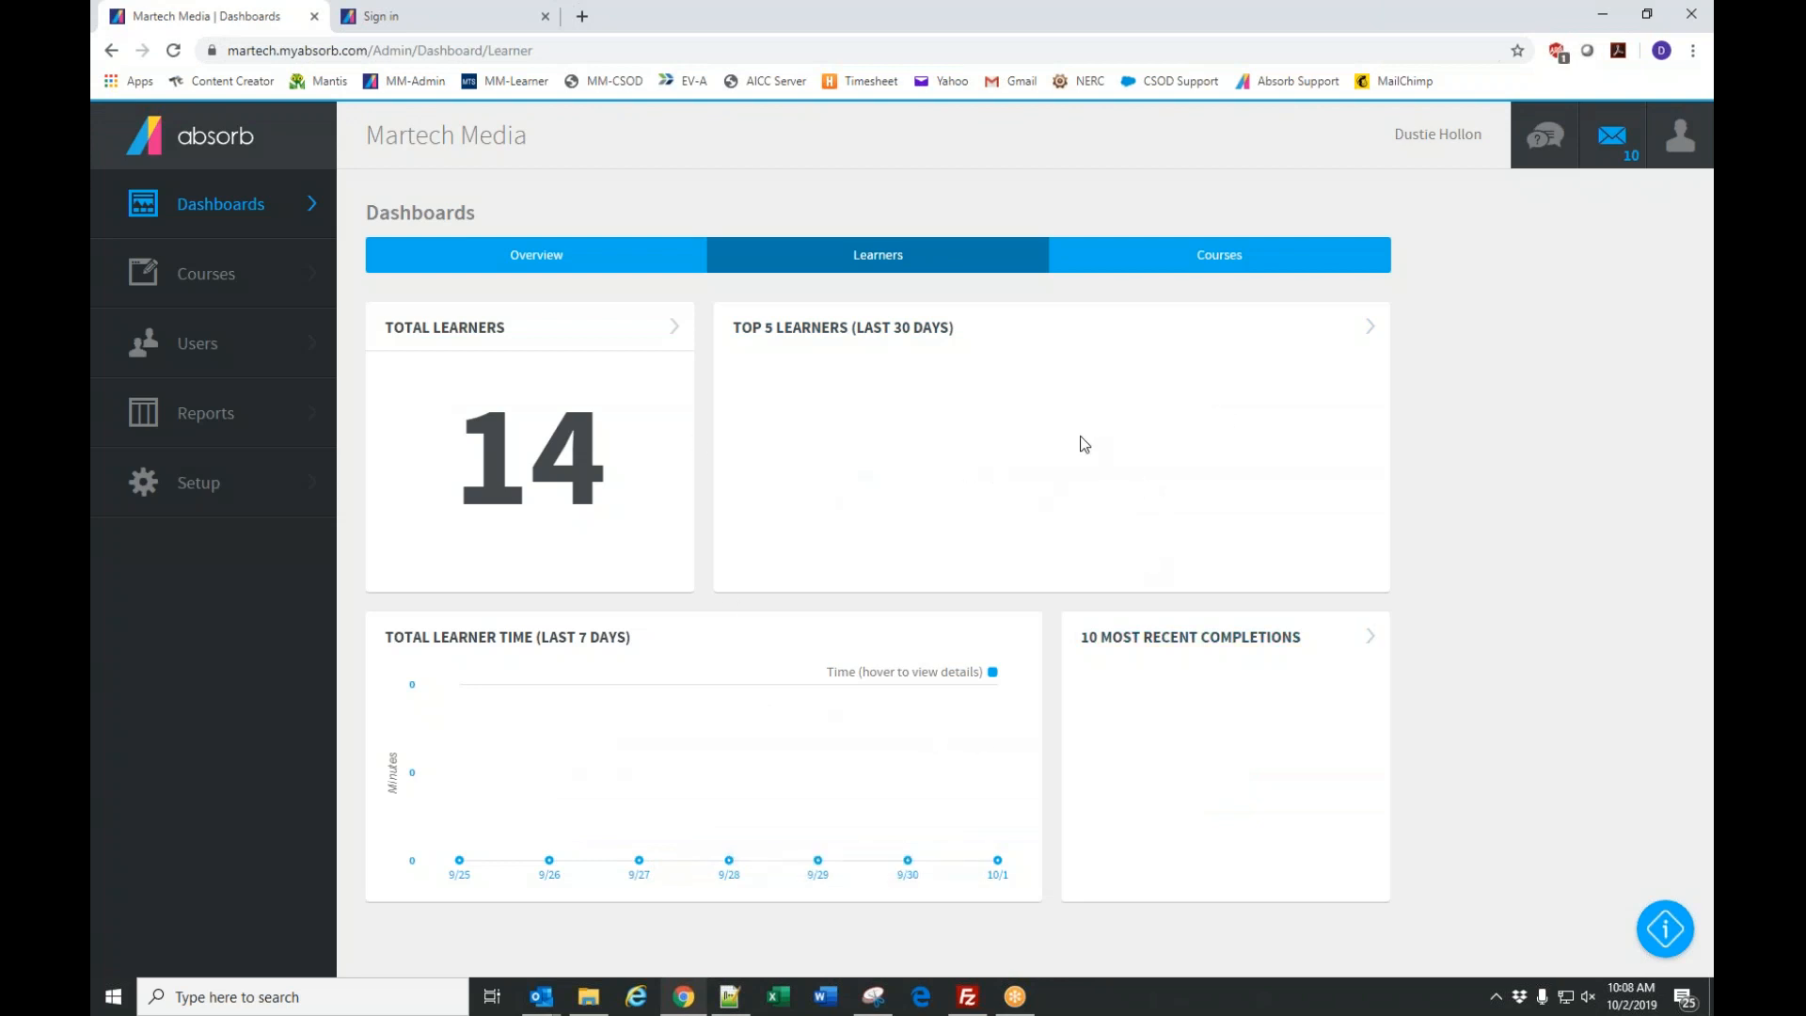
Review the Courses view of the admin dashboard, including its completion, new course, time spent and enrollment widgets.
click(1253, 258)
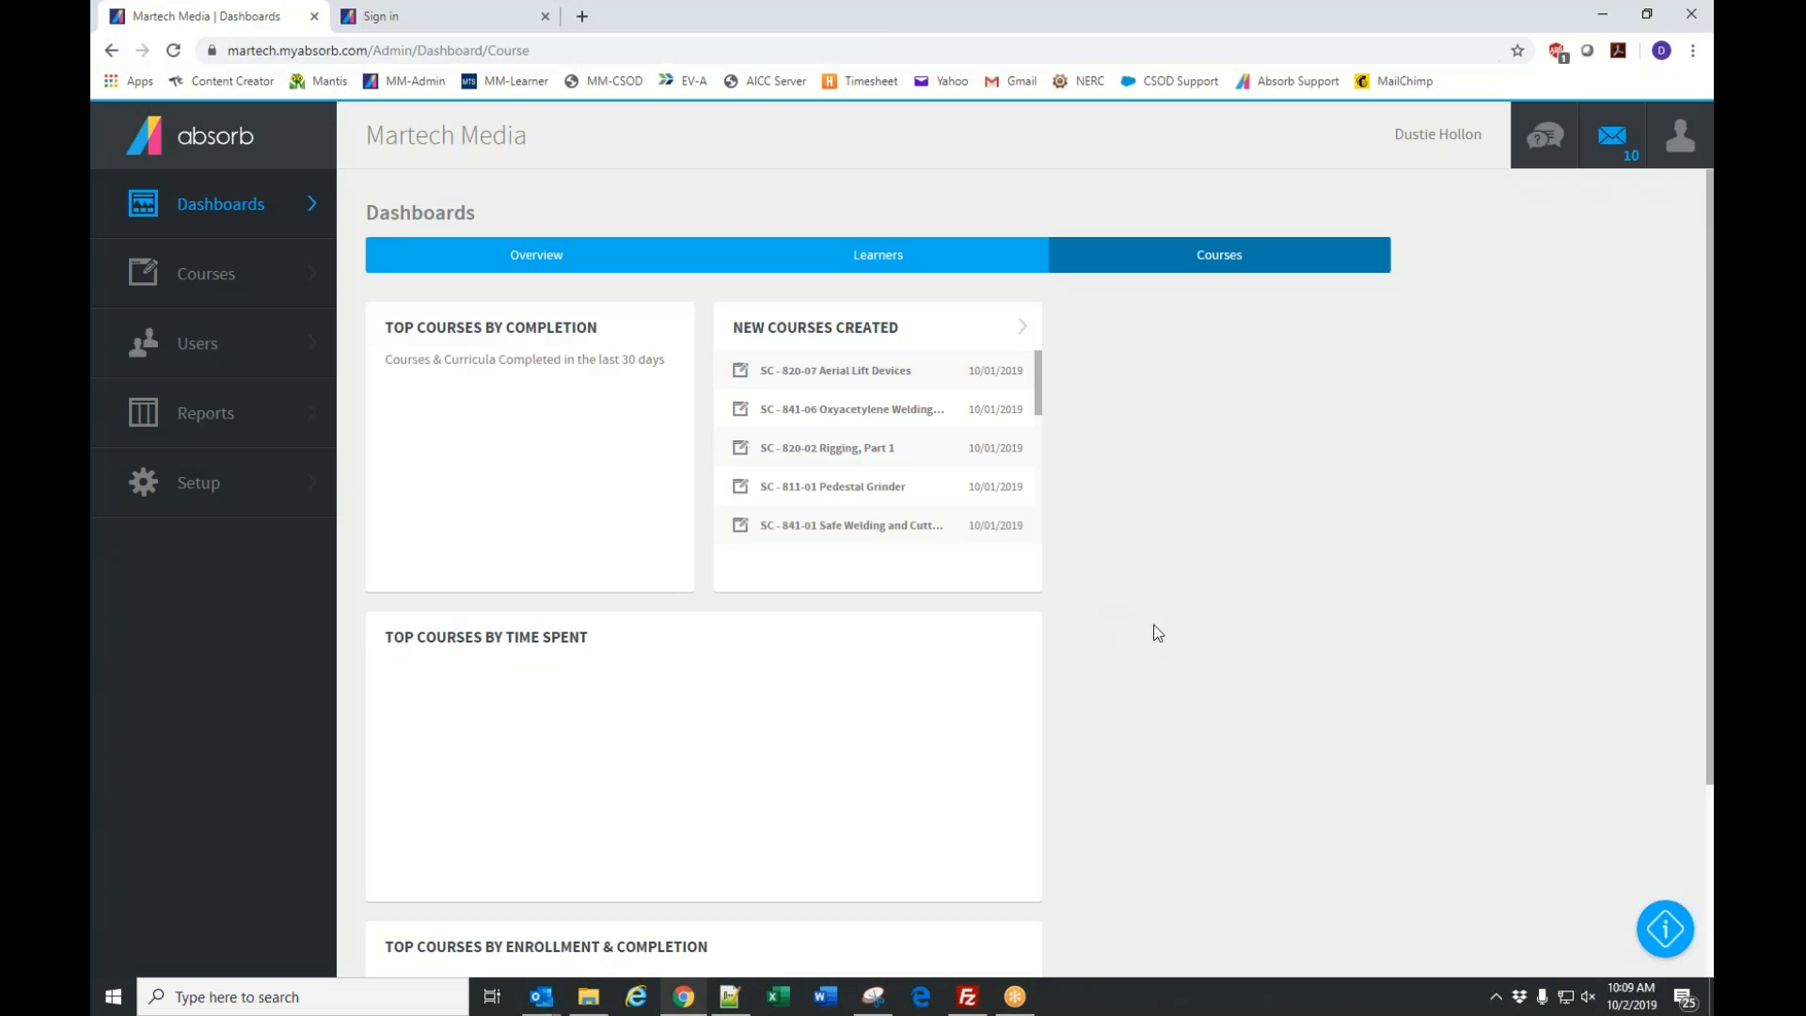
scroll(1074, 611, down, 3)
scroll(1170, 679, up, 3)
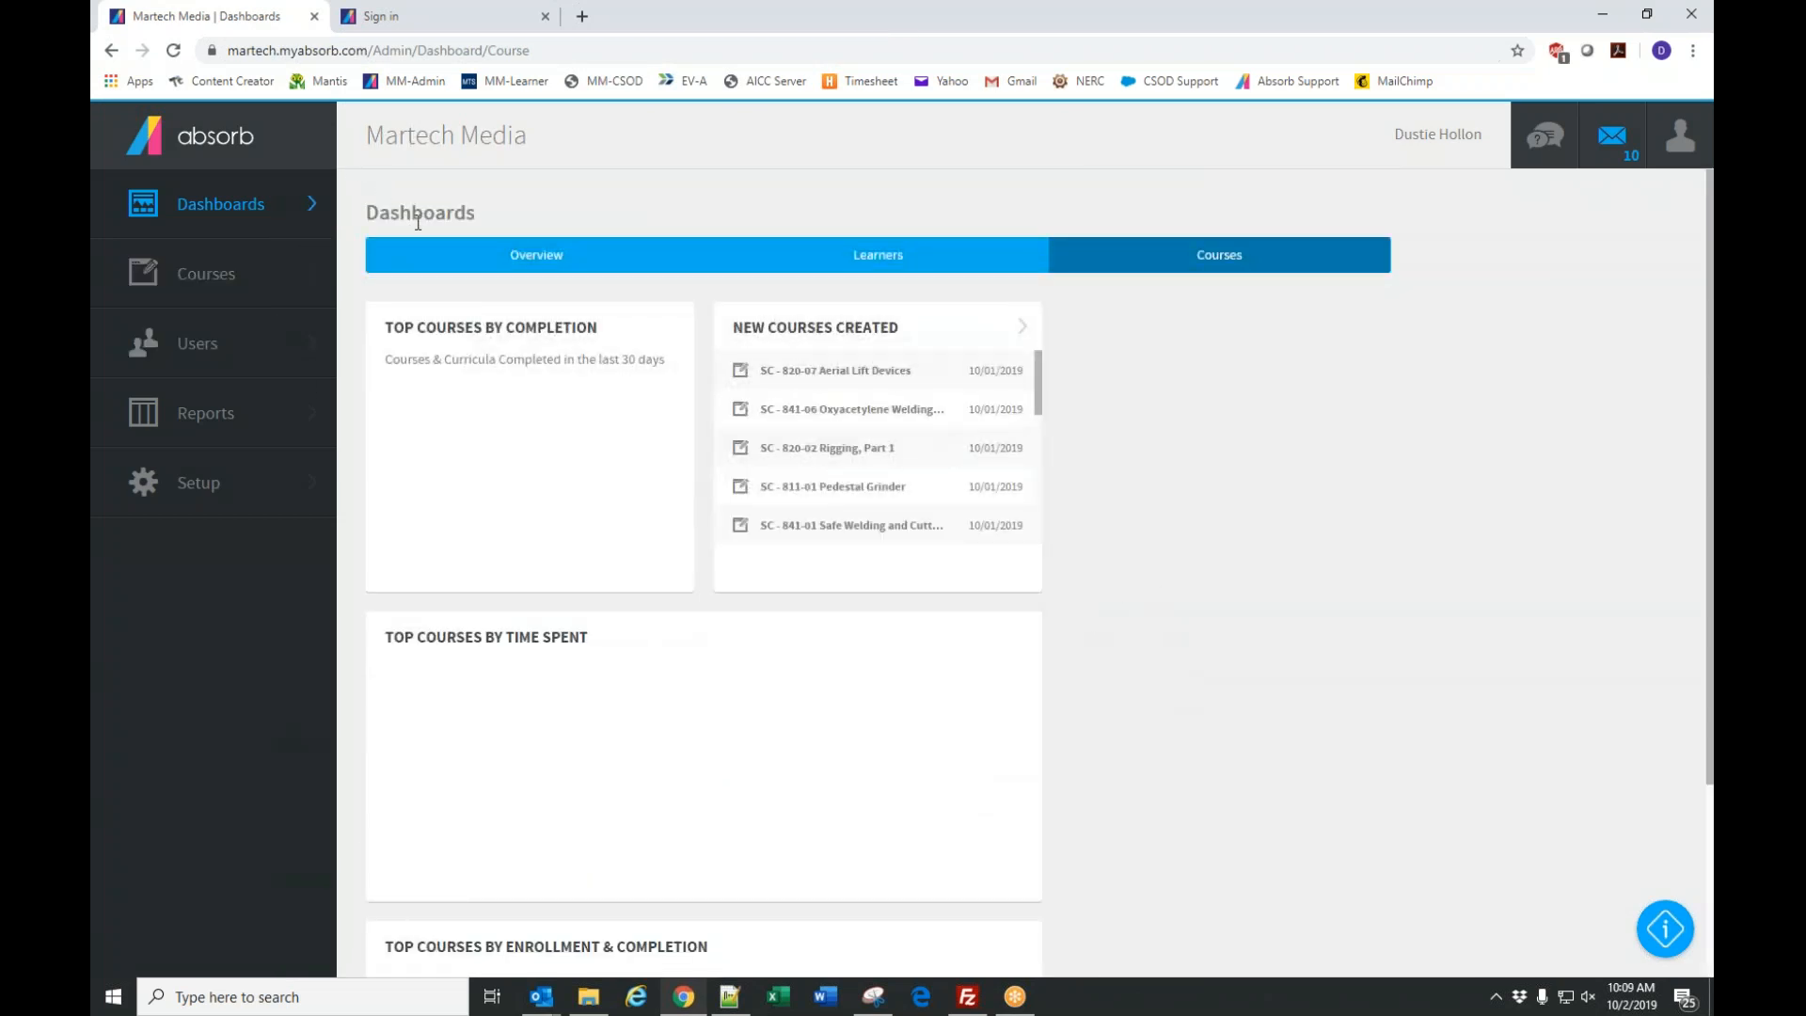
Look over the admin Courses list, the Users list and the available report types, staying on the Users list.
click(206, 278)
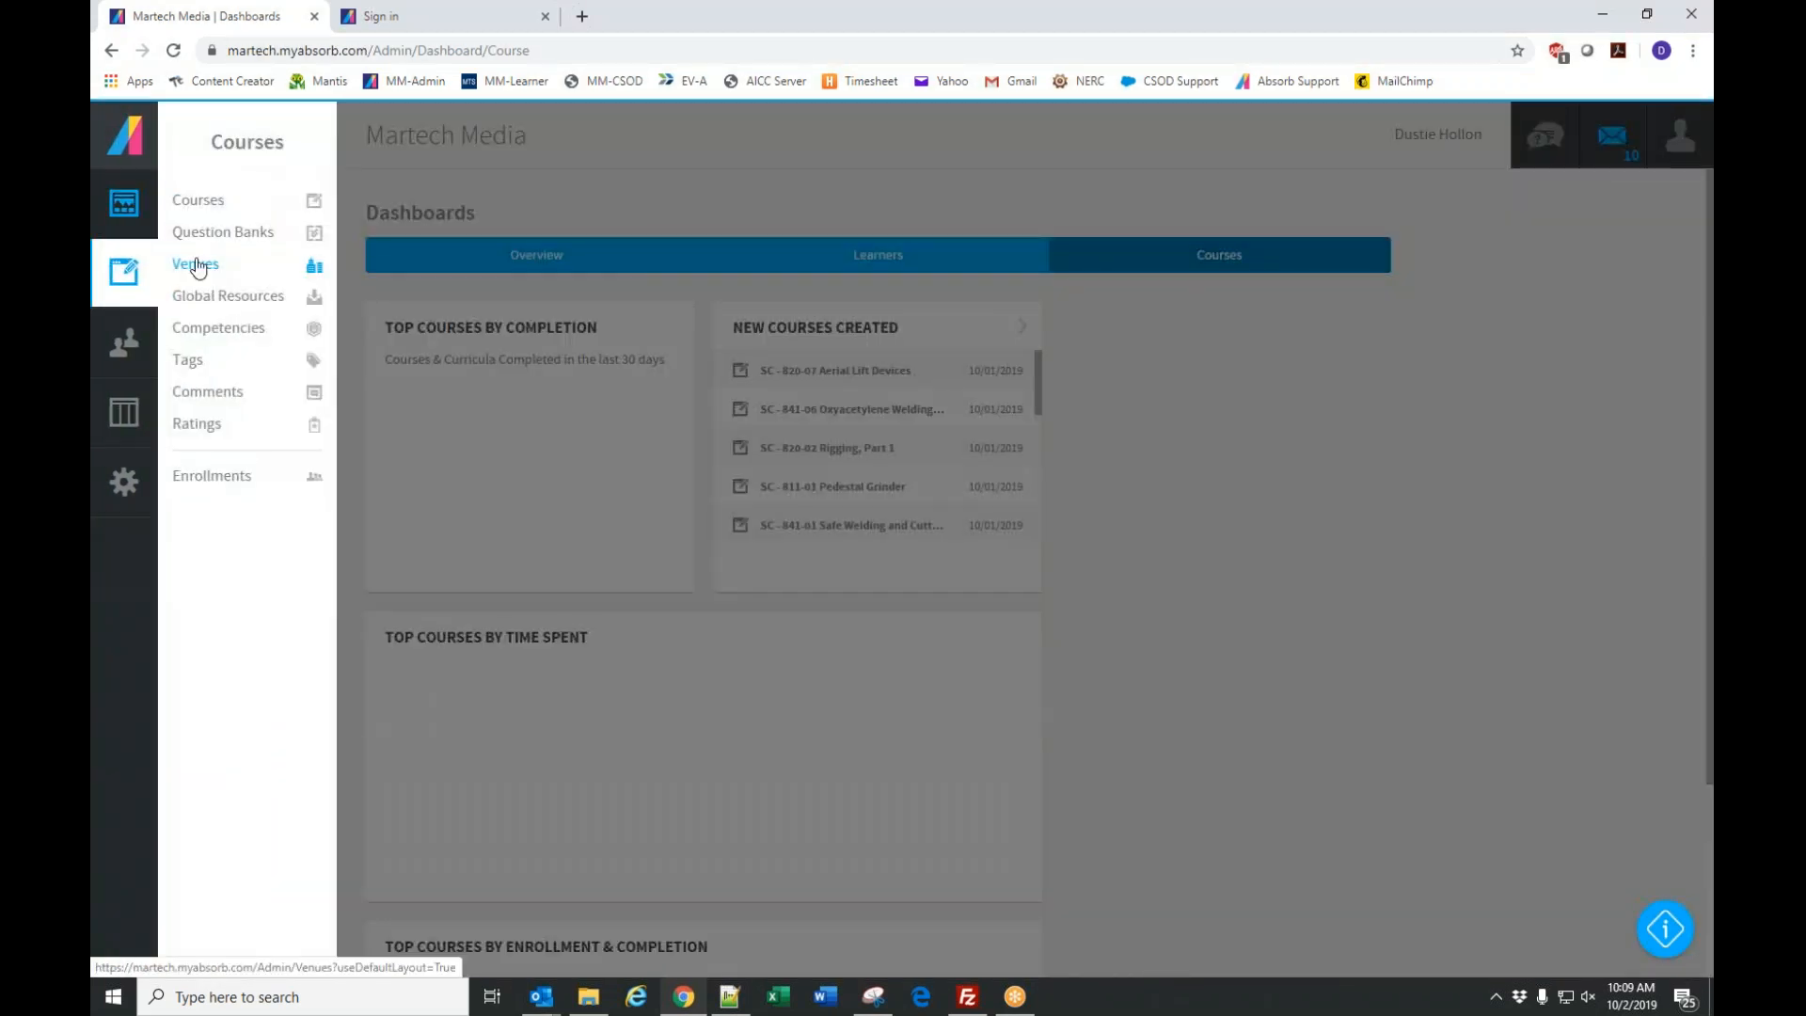
click(193, 202)
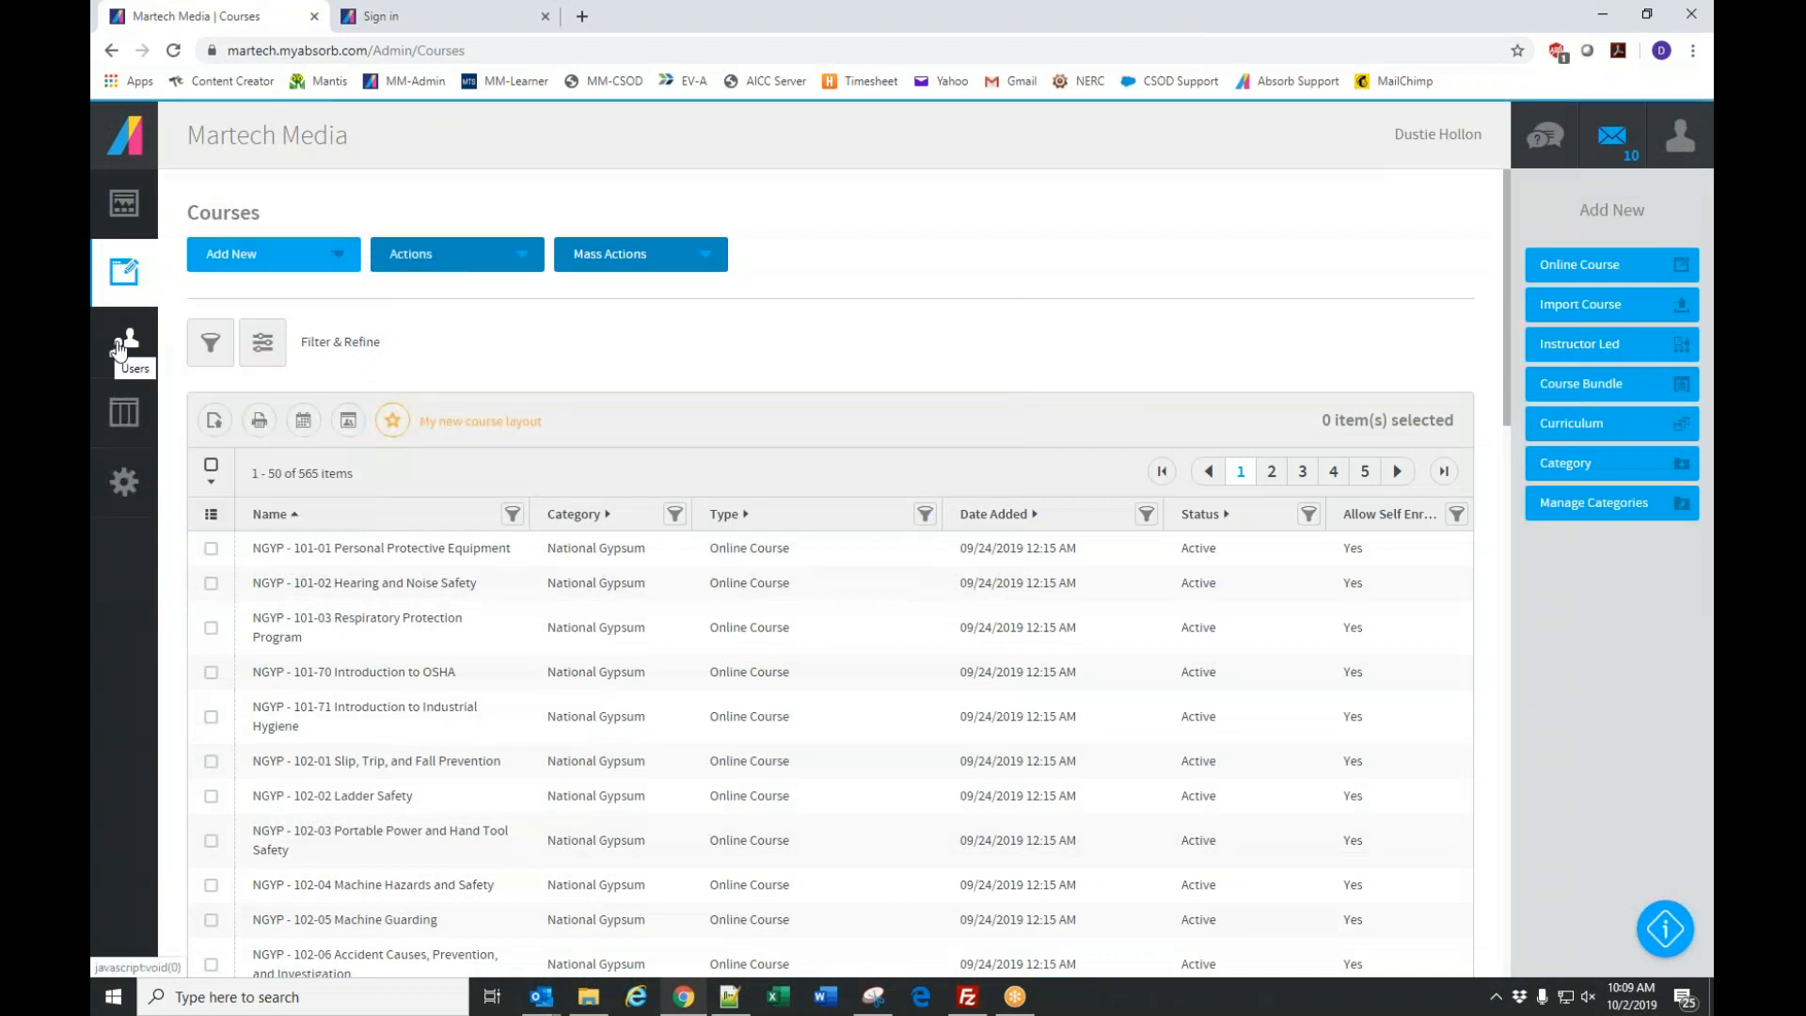
click(124, 343)
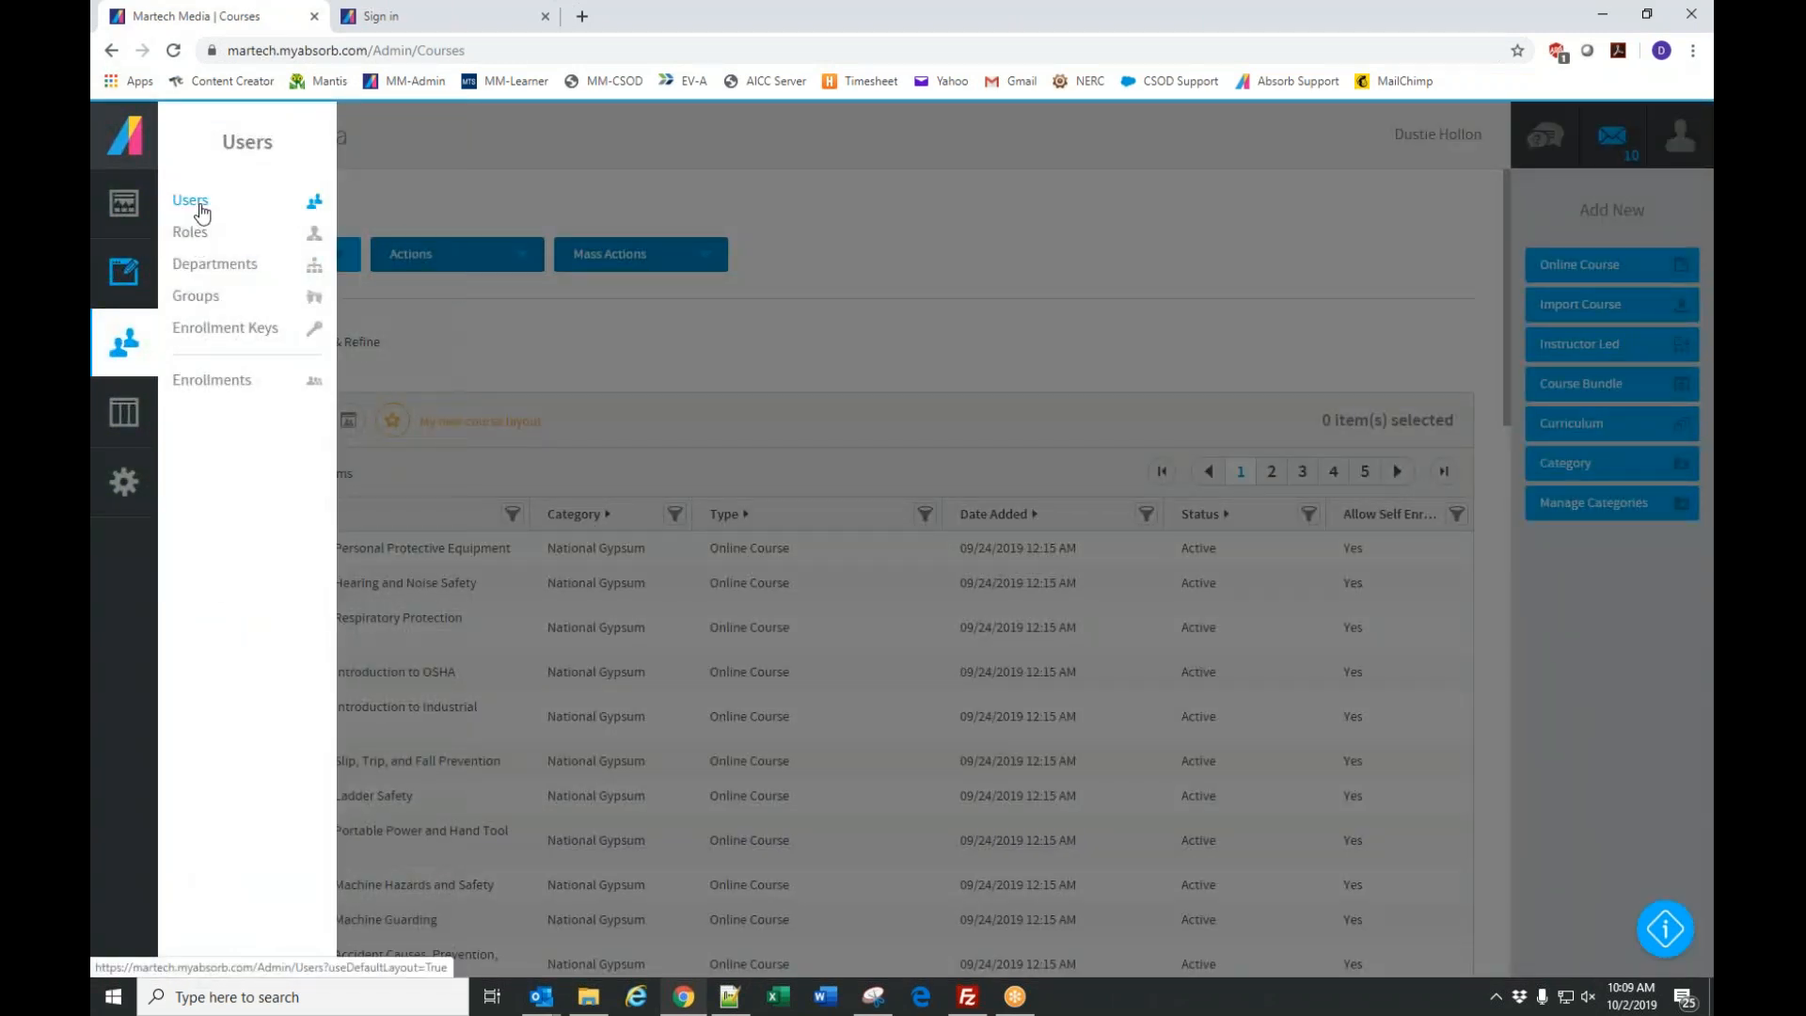
click(194, 201)
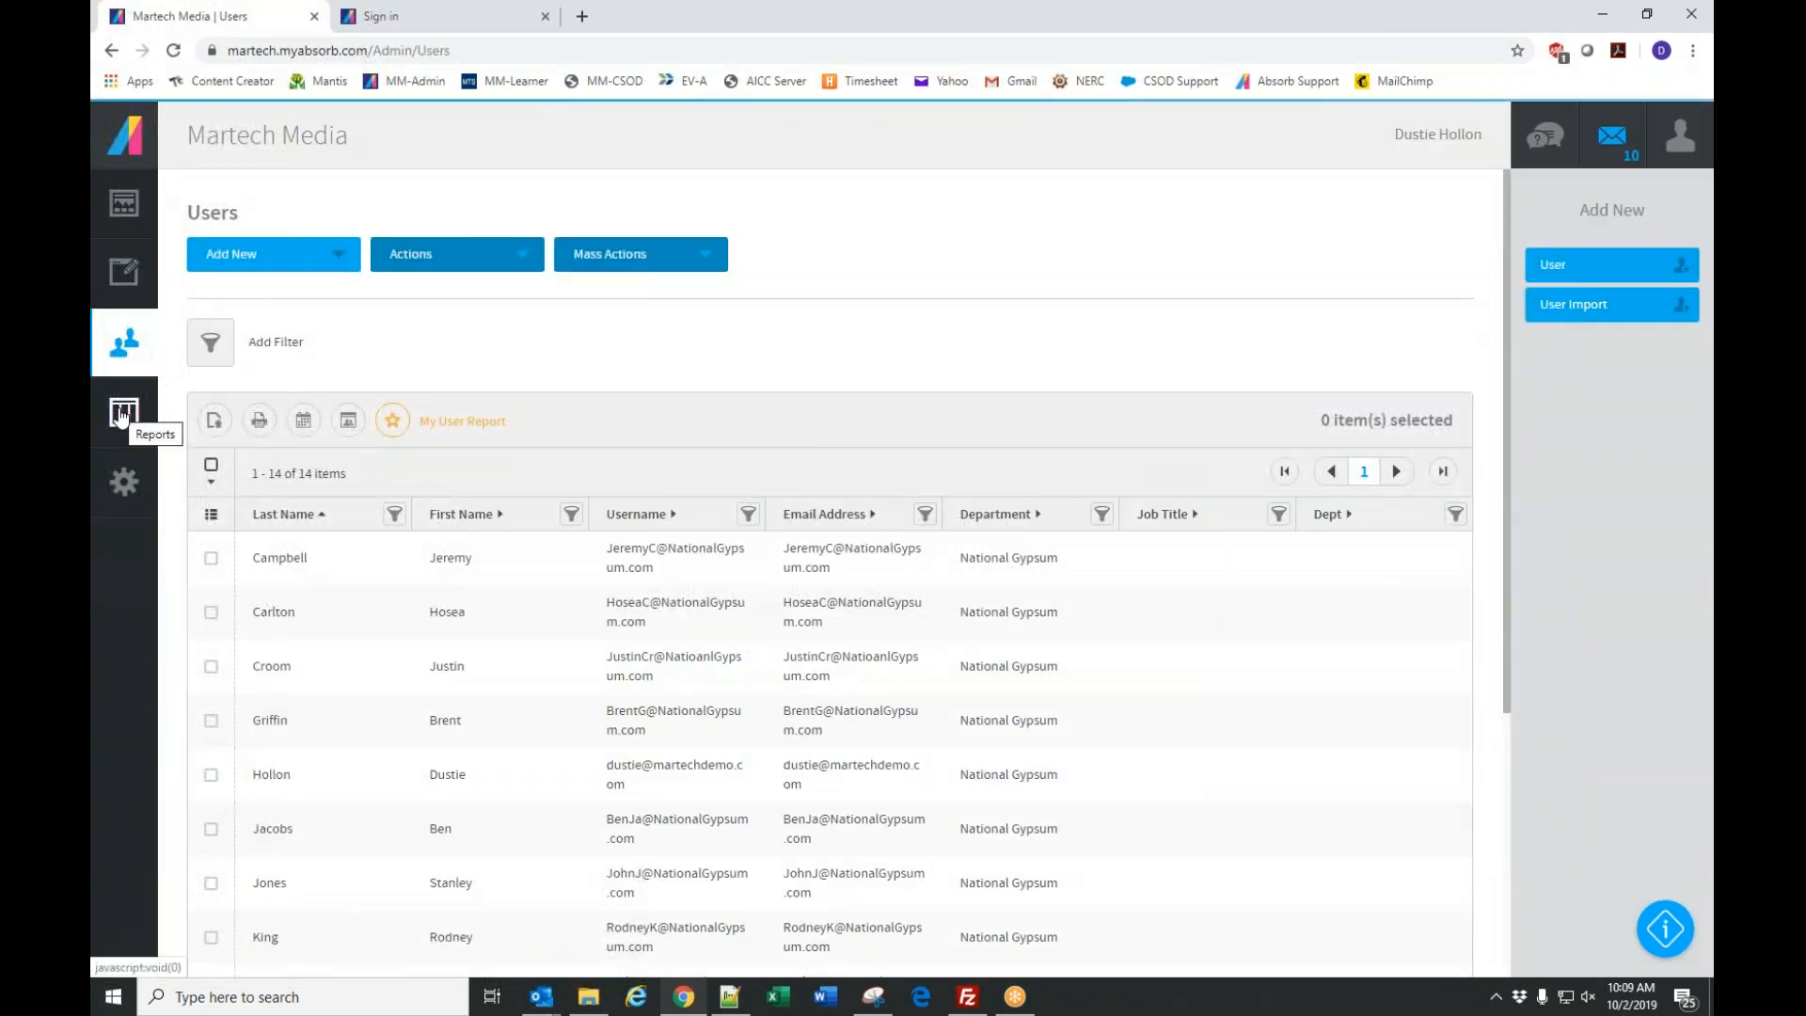
click(123, 417)
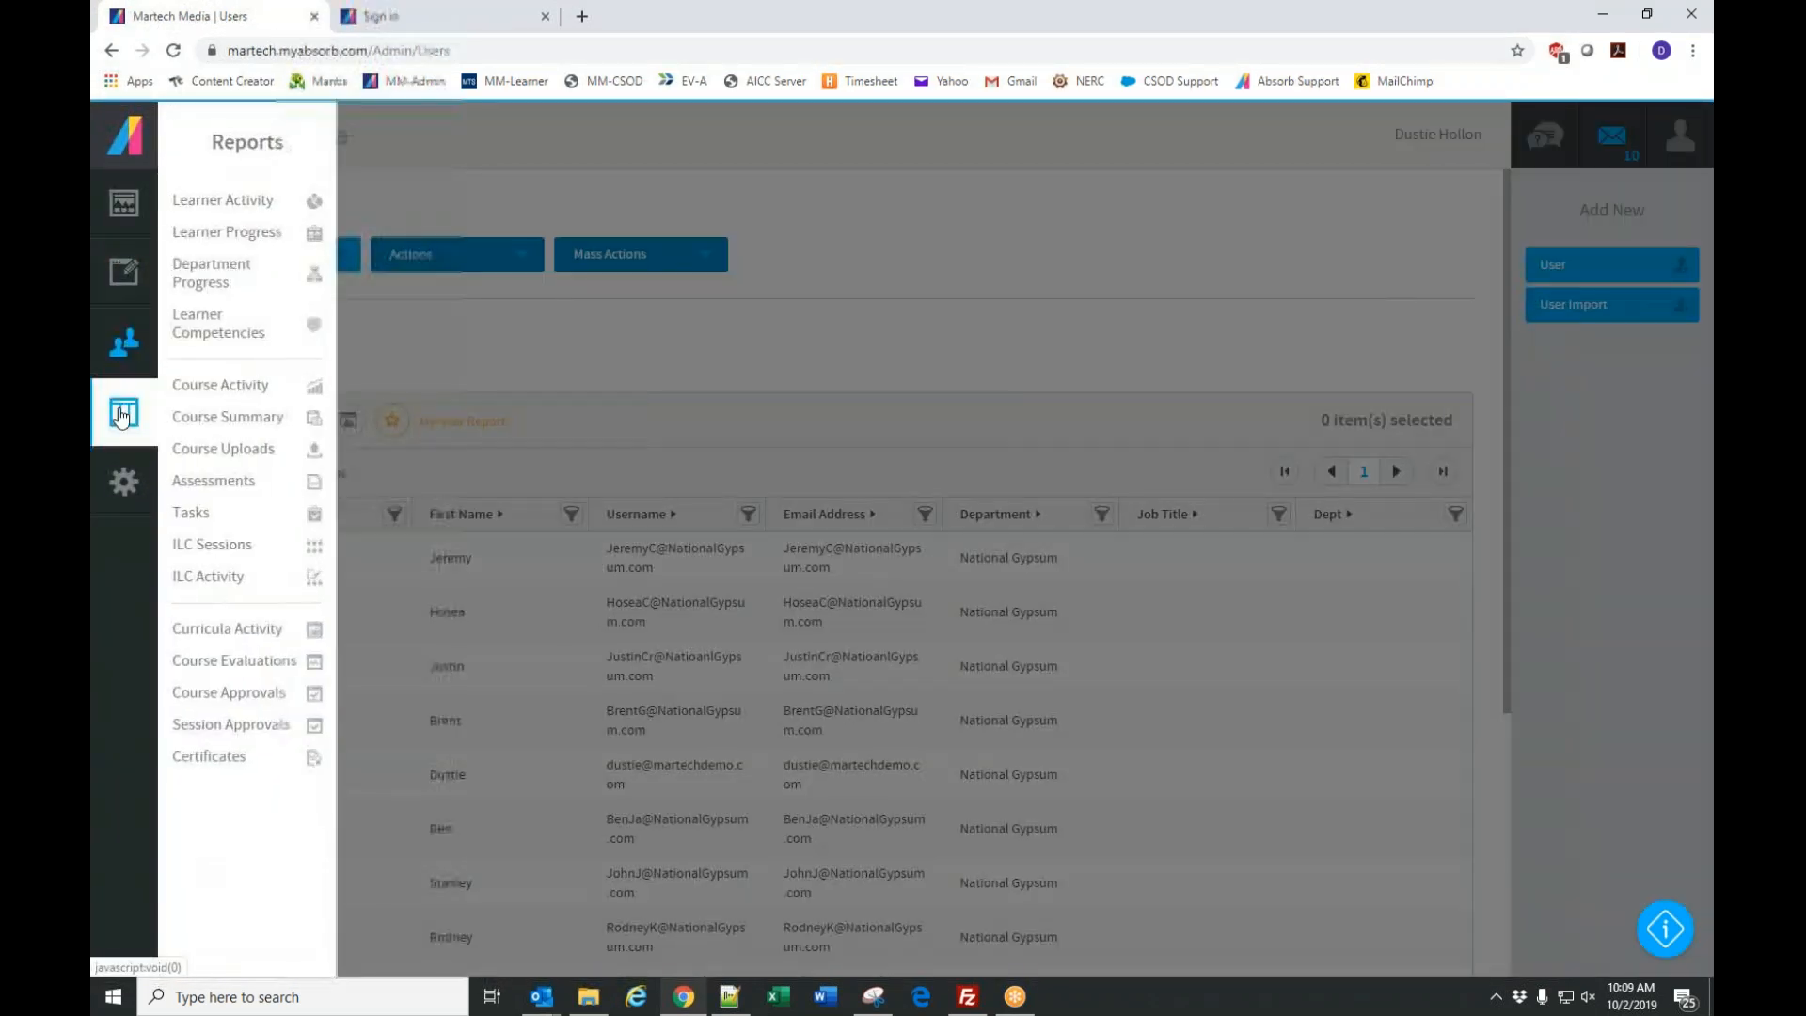
click(861, 306)
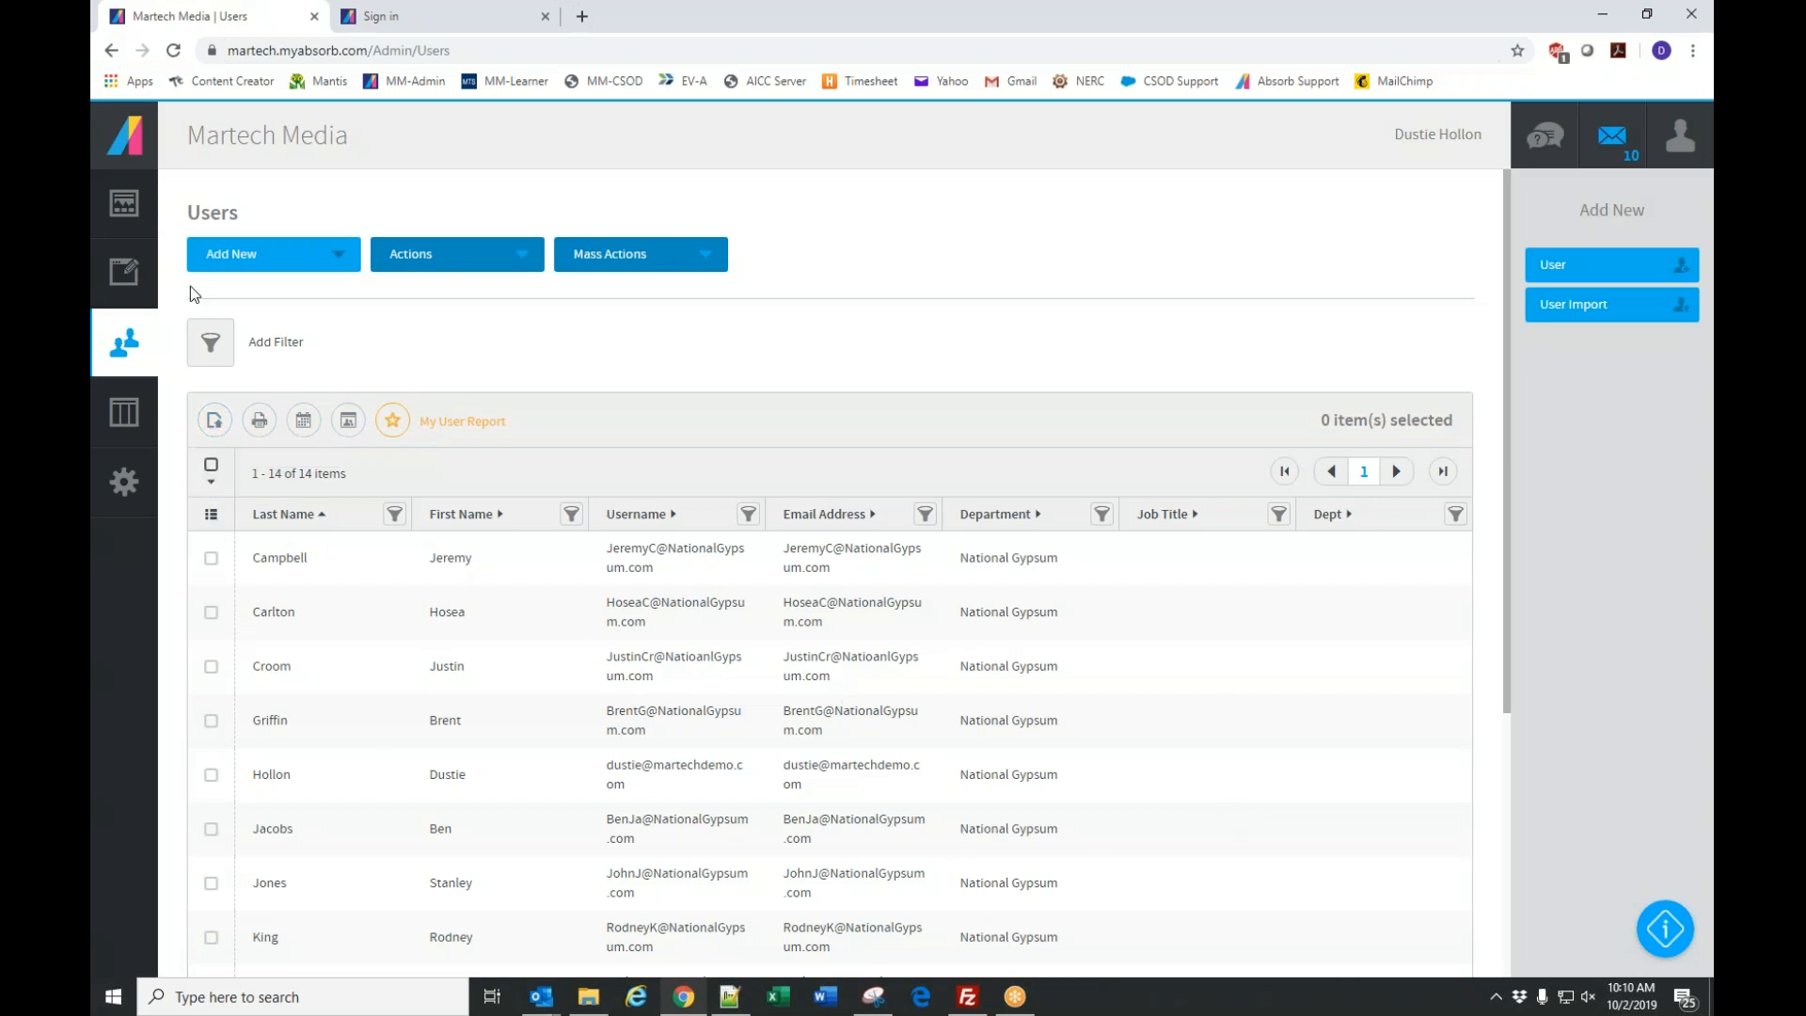
Compare the page layouts of the Courses list, the Users list and the Learner Activity report.
click(123, 272)
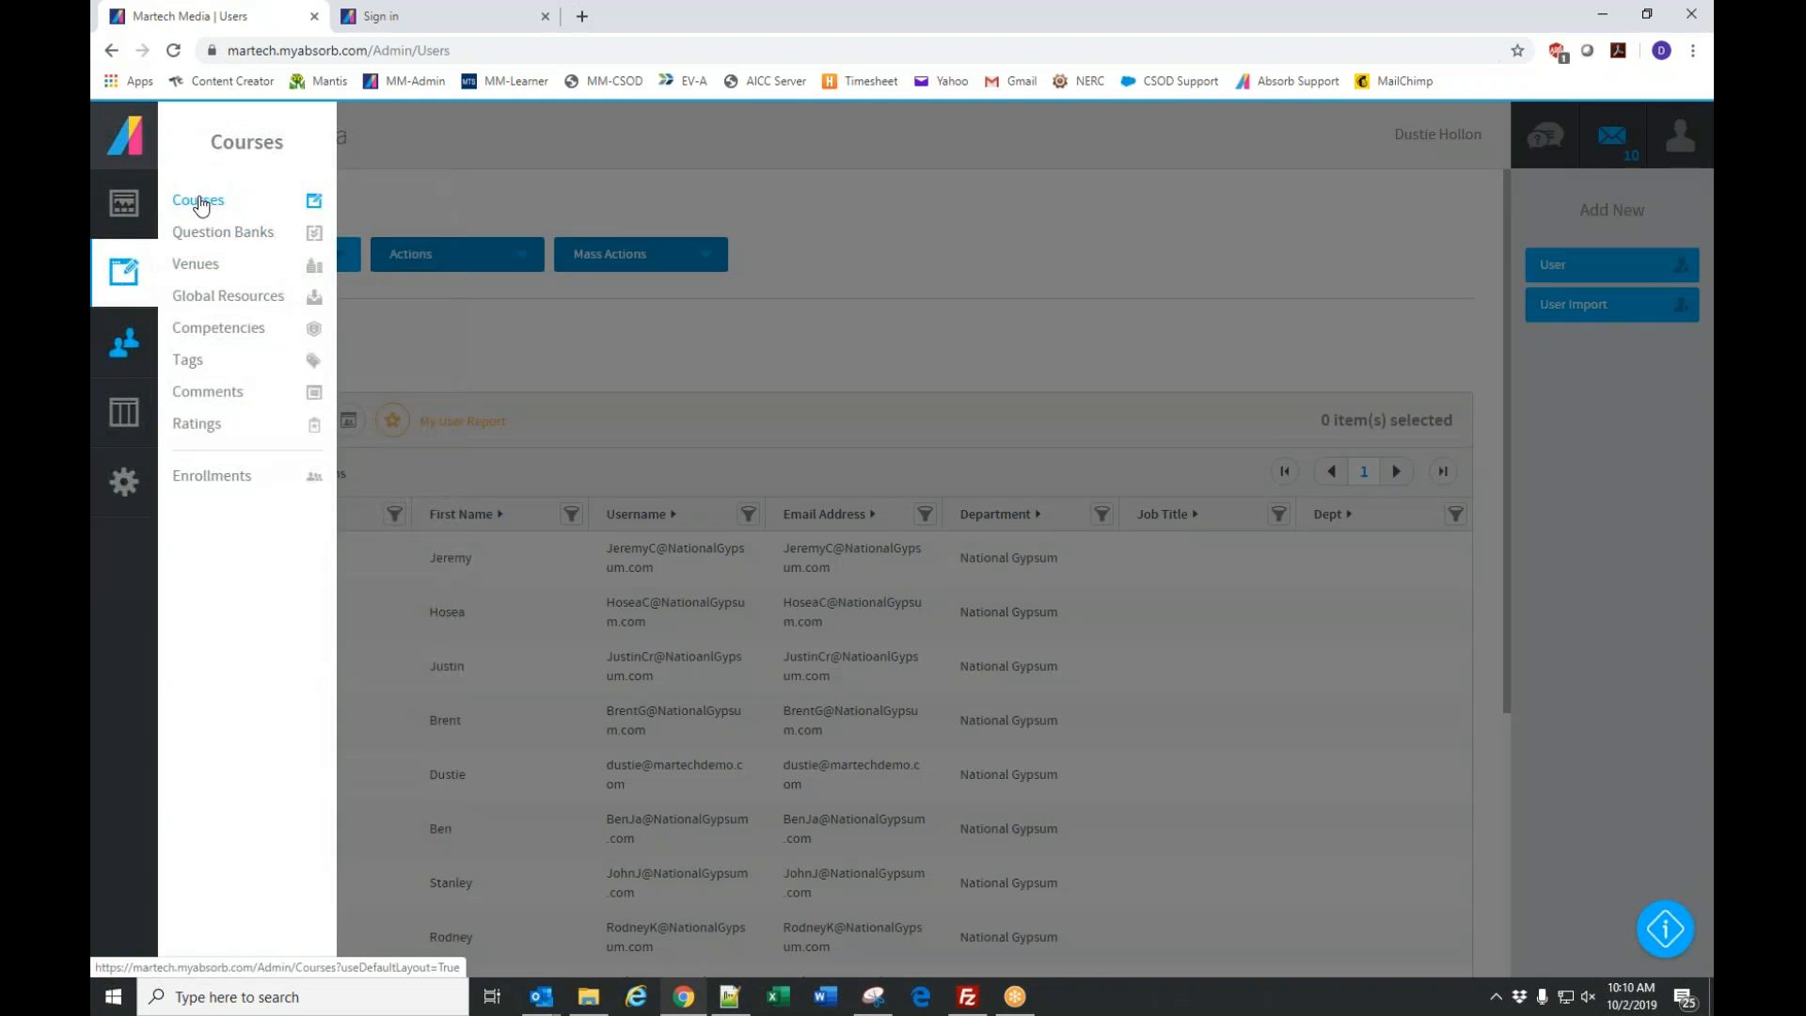
click(199, 200)
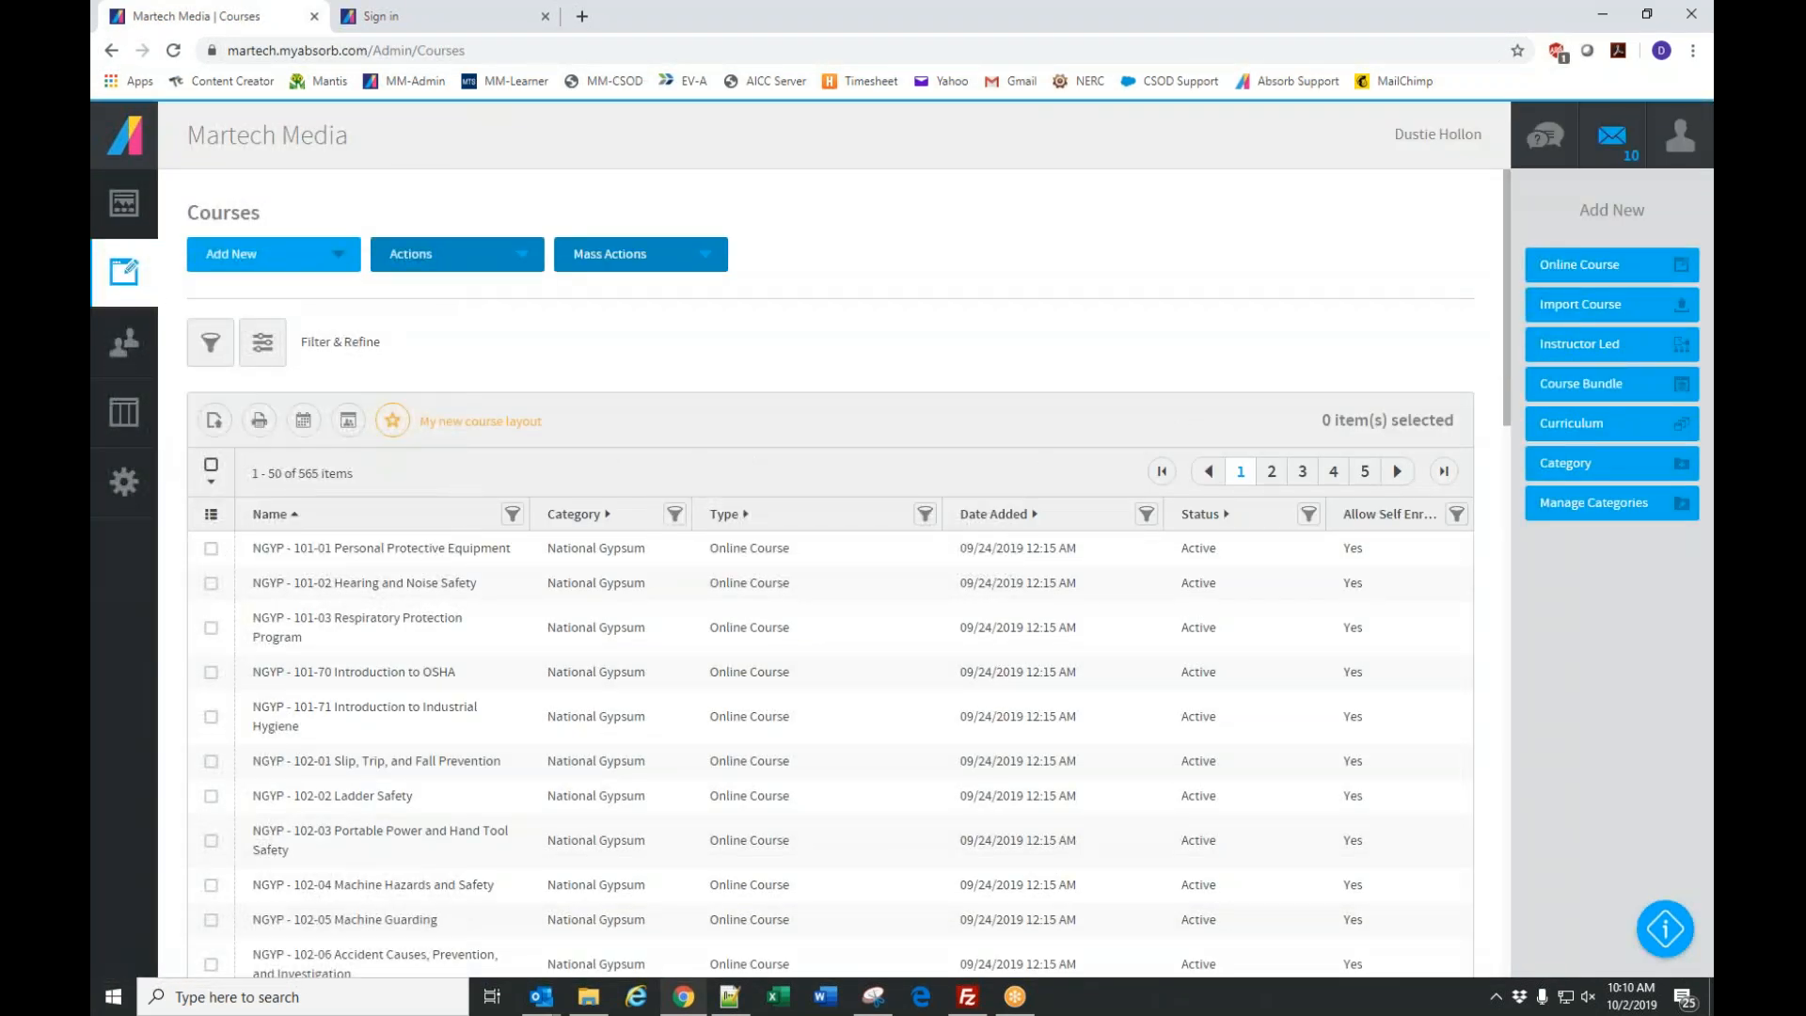
click(127, 342)
click(189, 202)
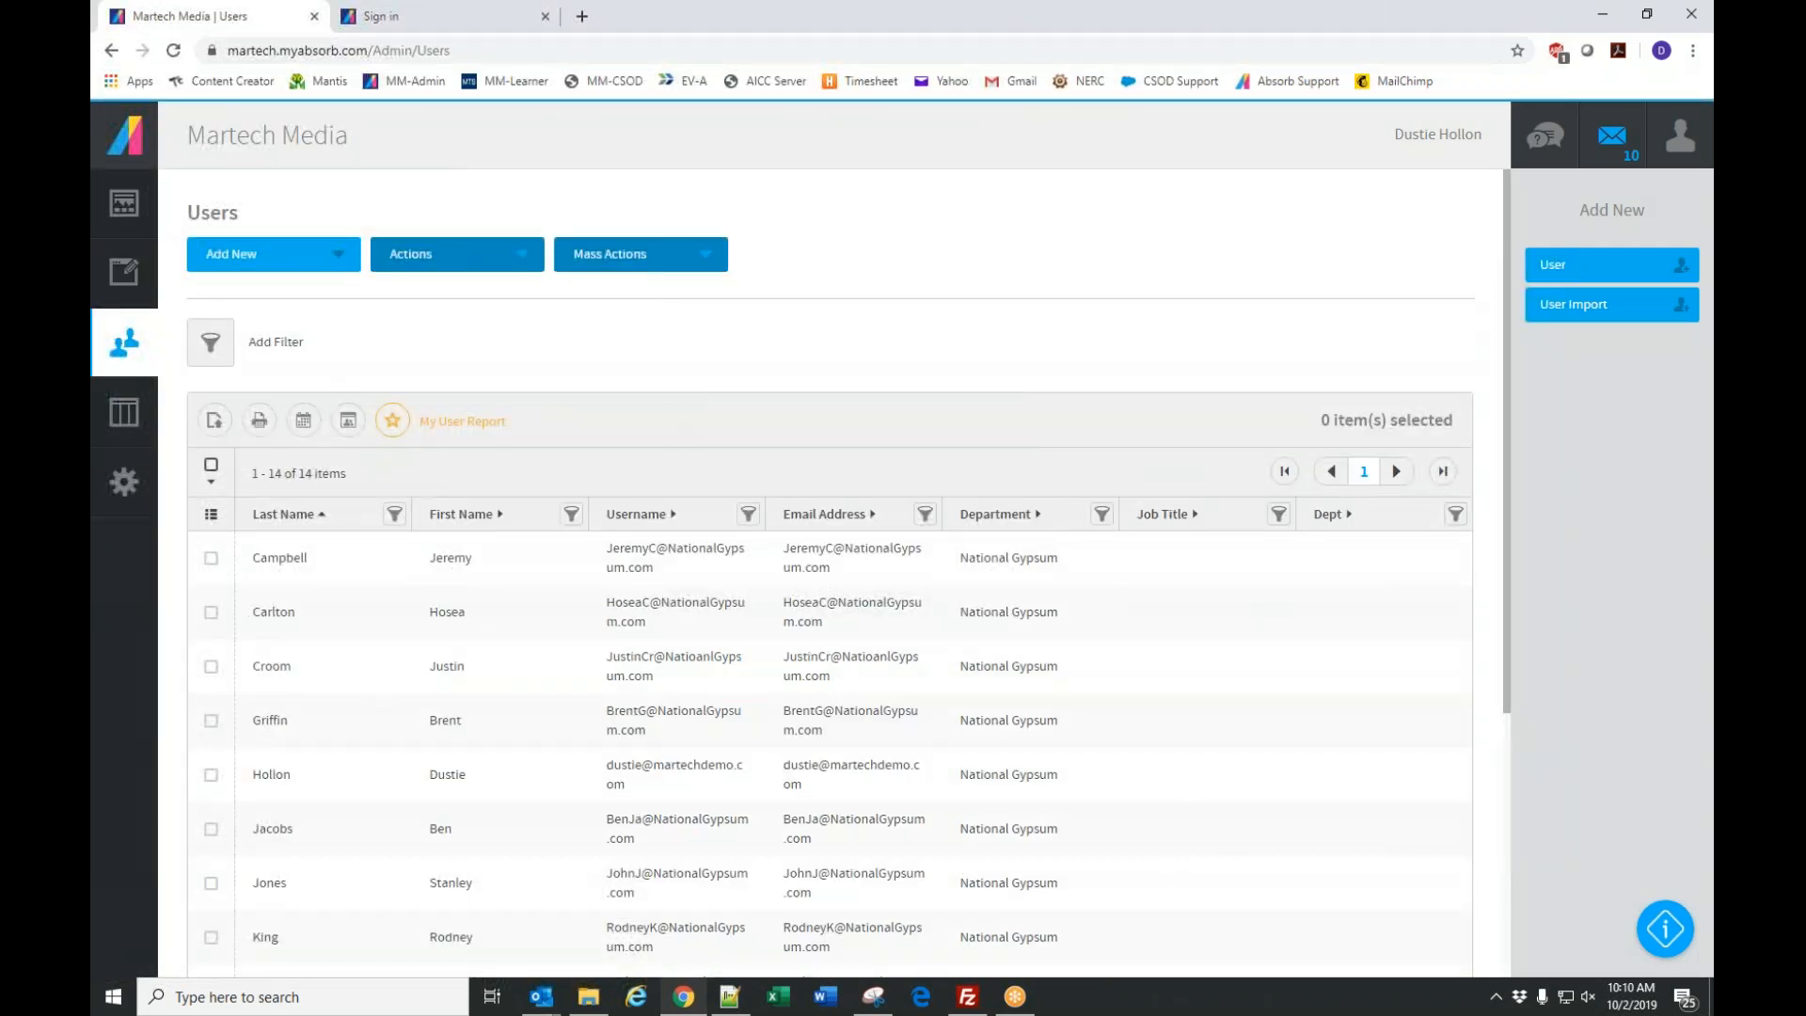
click(123, 412)
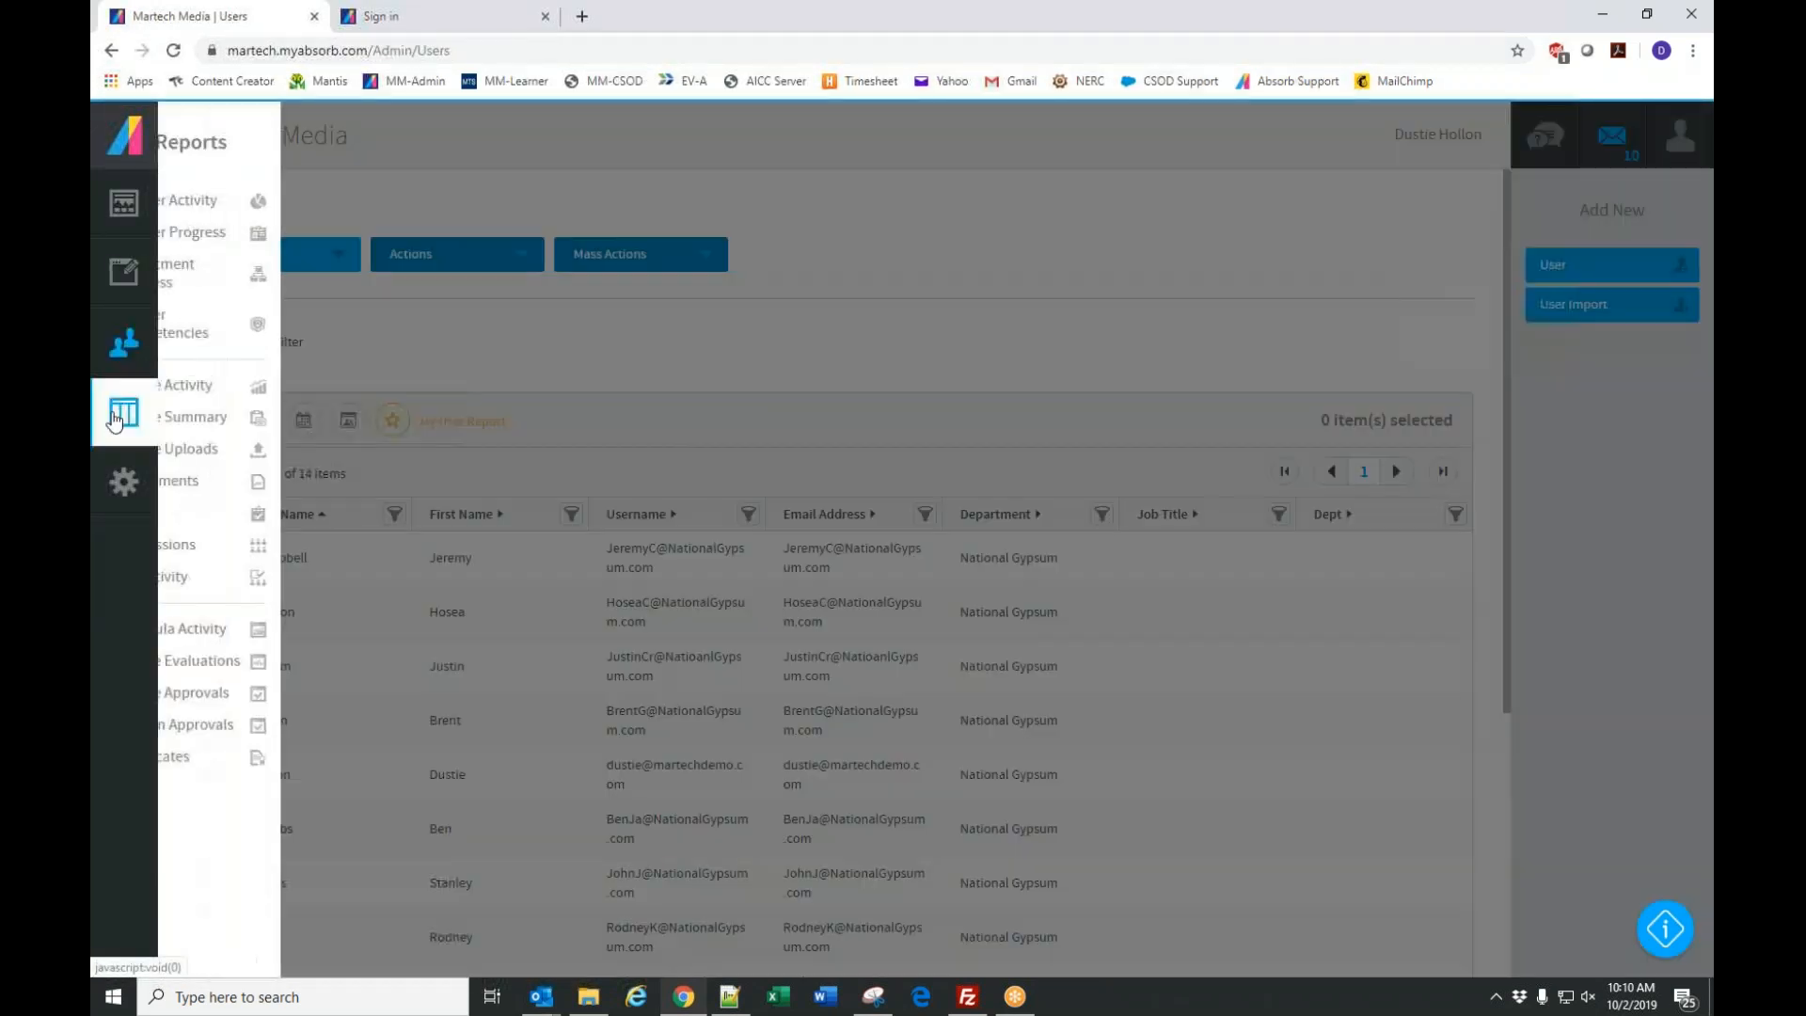
click(190, 209)
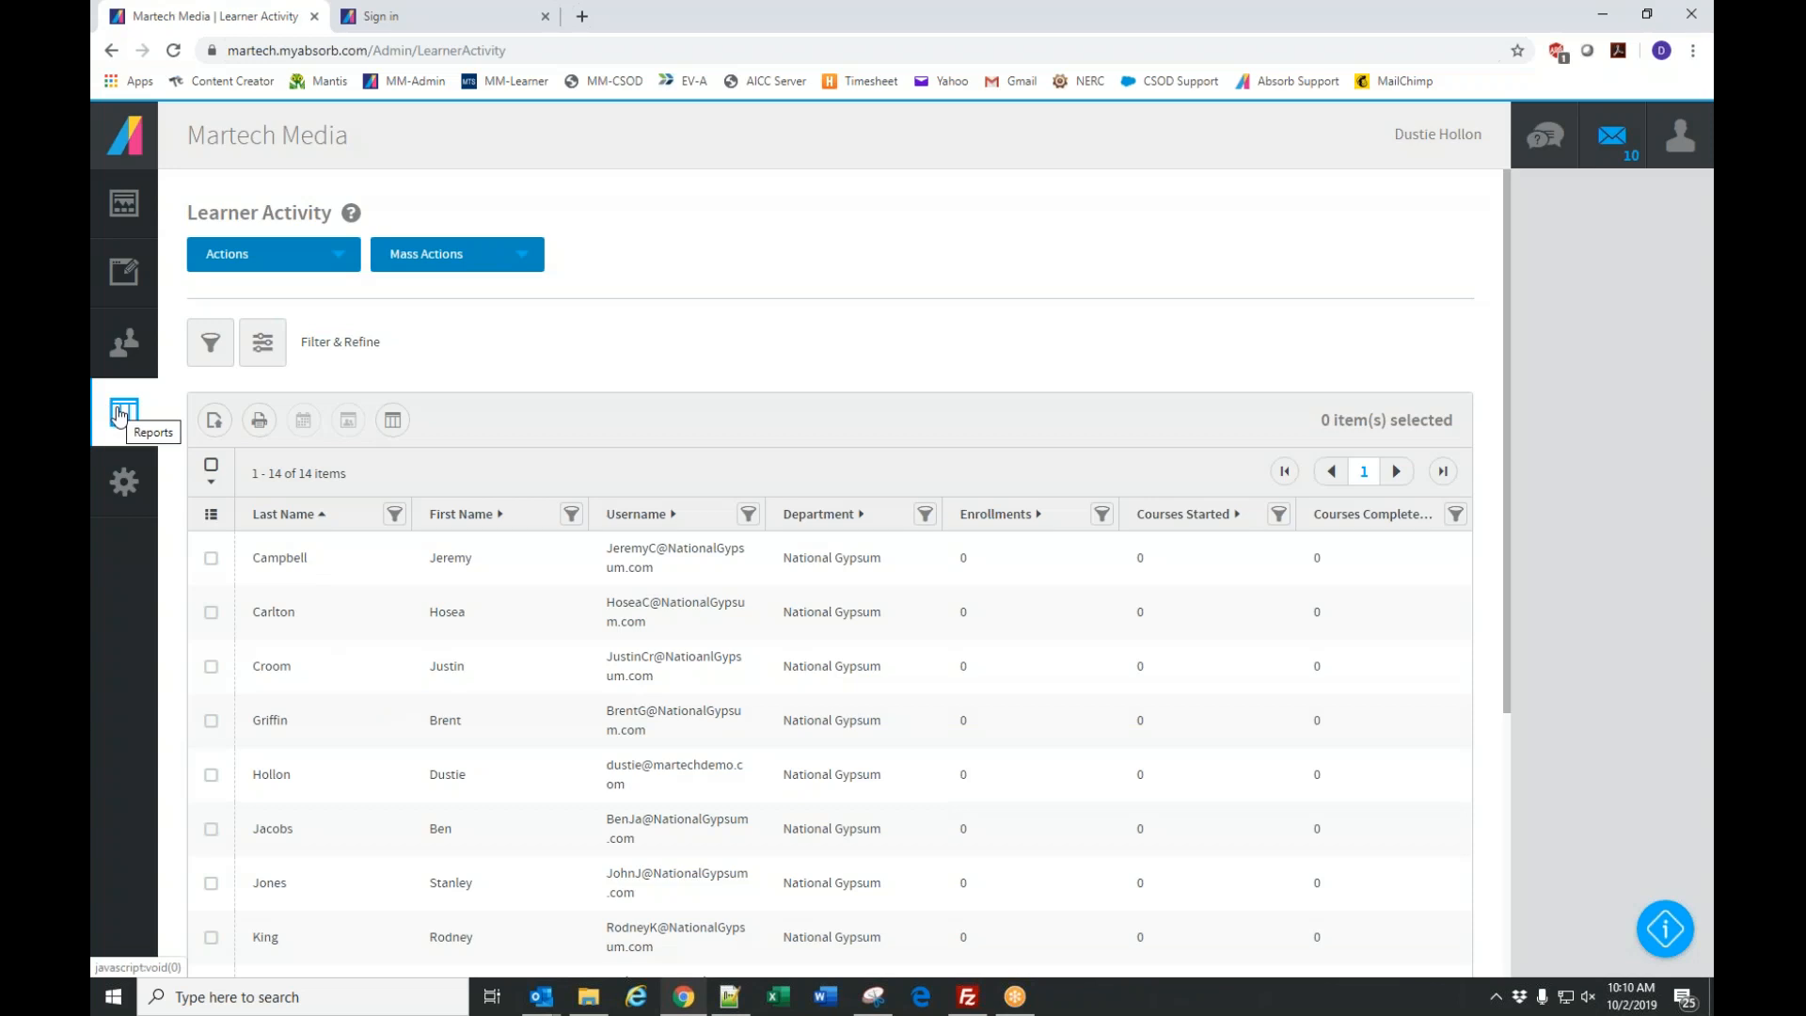
Return to the Courses list and set it to show 1000 items per page.
click(135, 272)
click(189, 202)
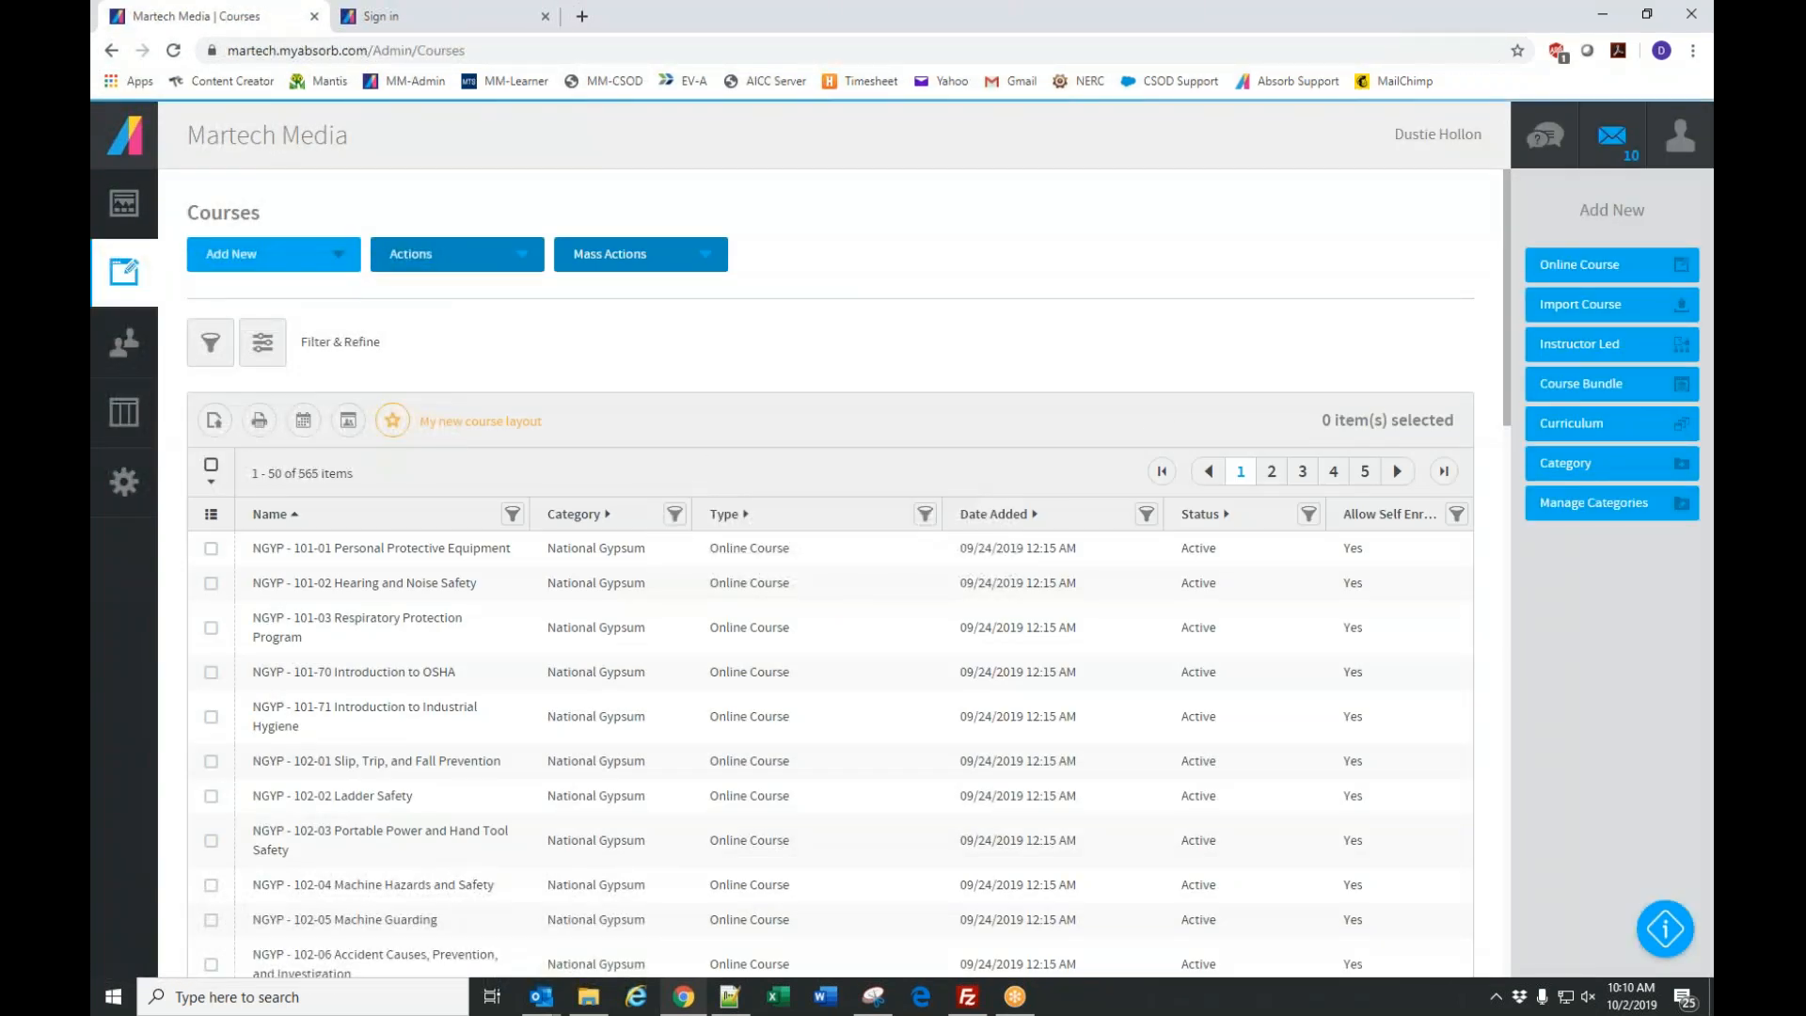
scroll(743, 696, down, 3)
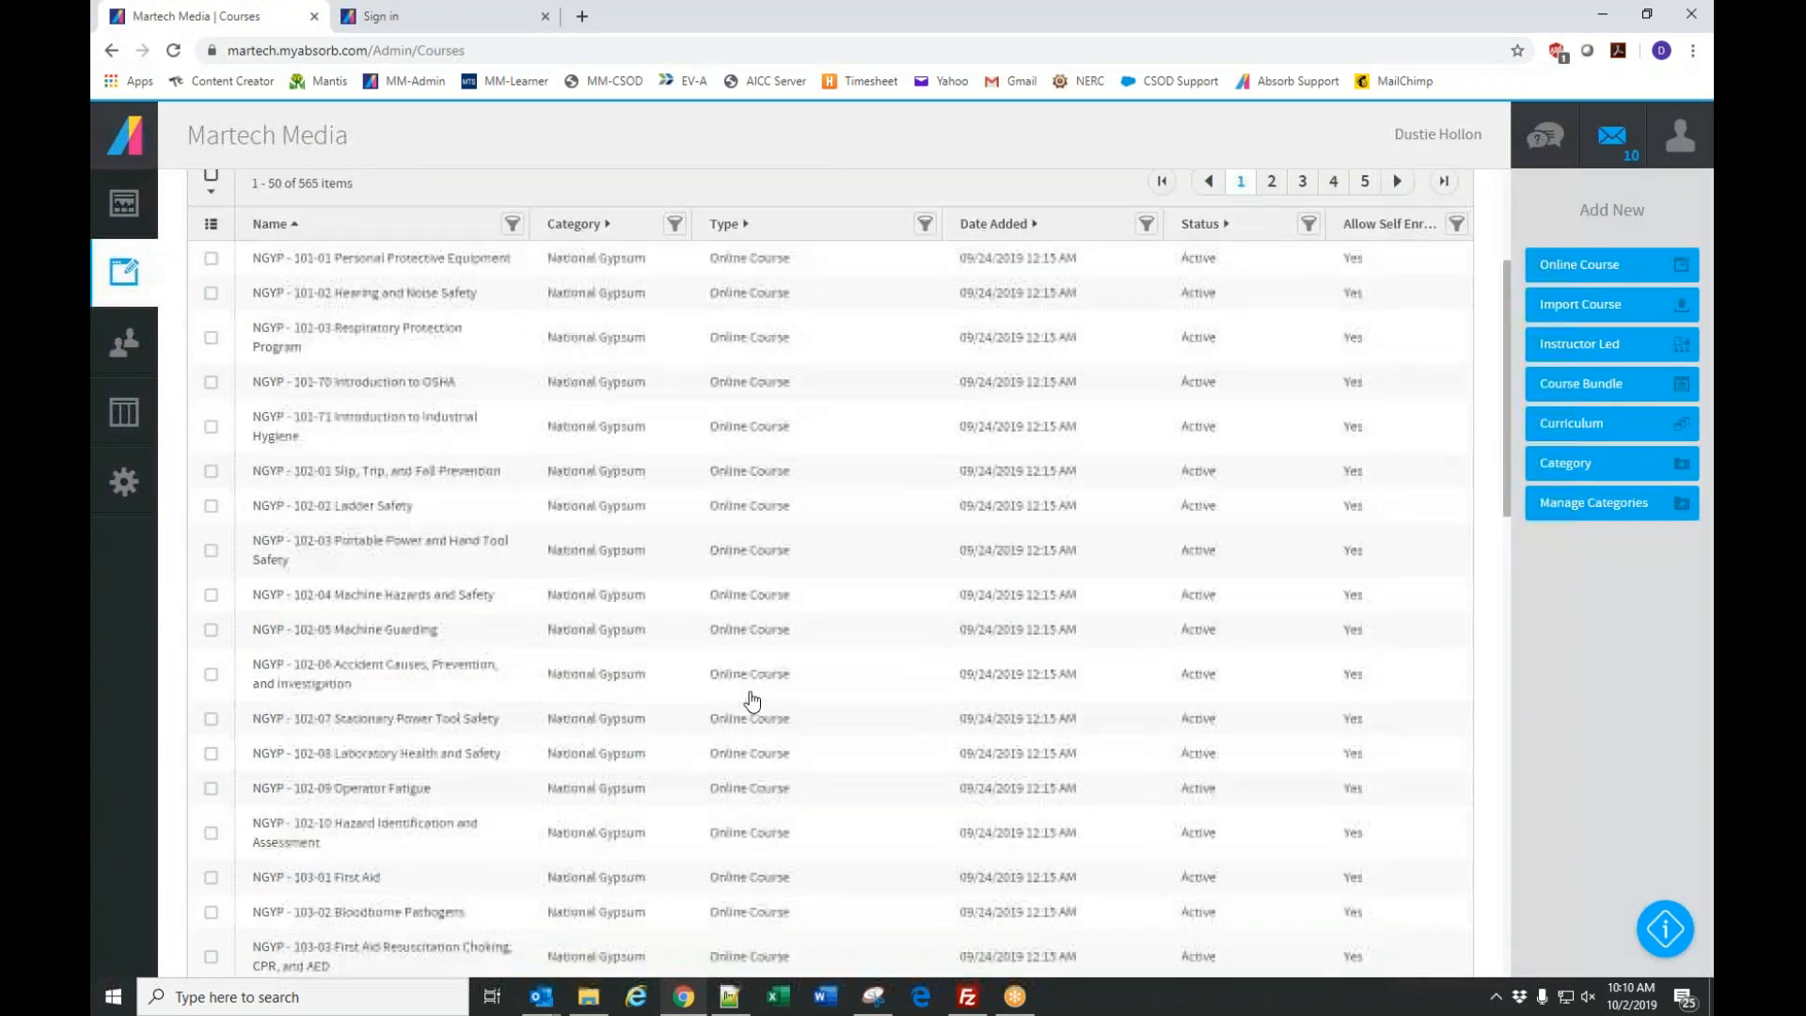
scroll(679, 707, up, 3)
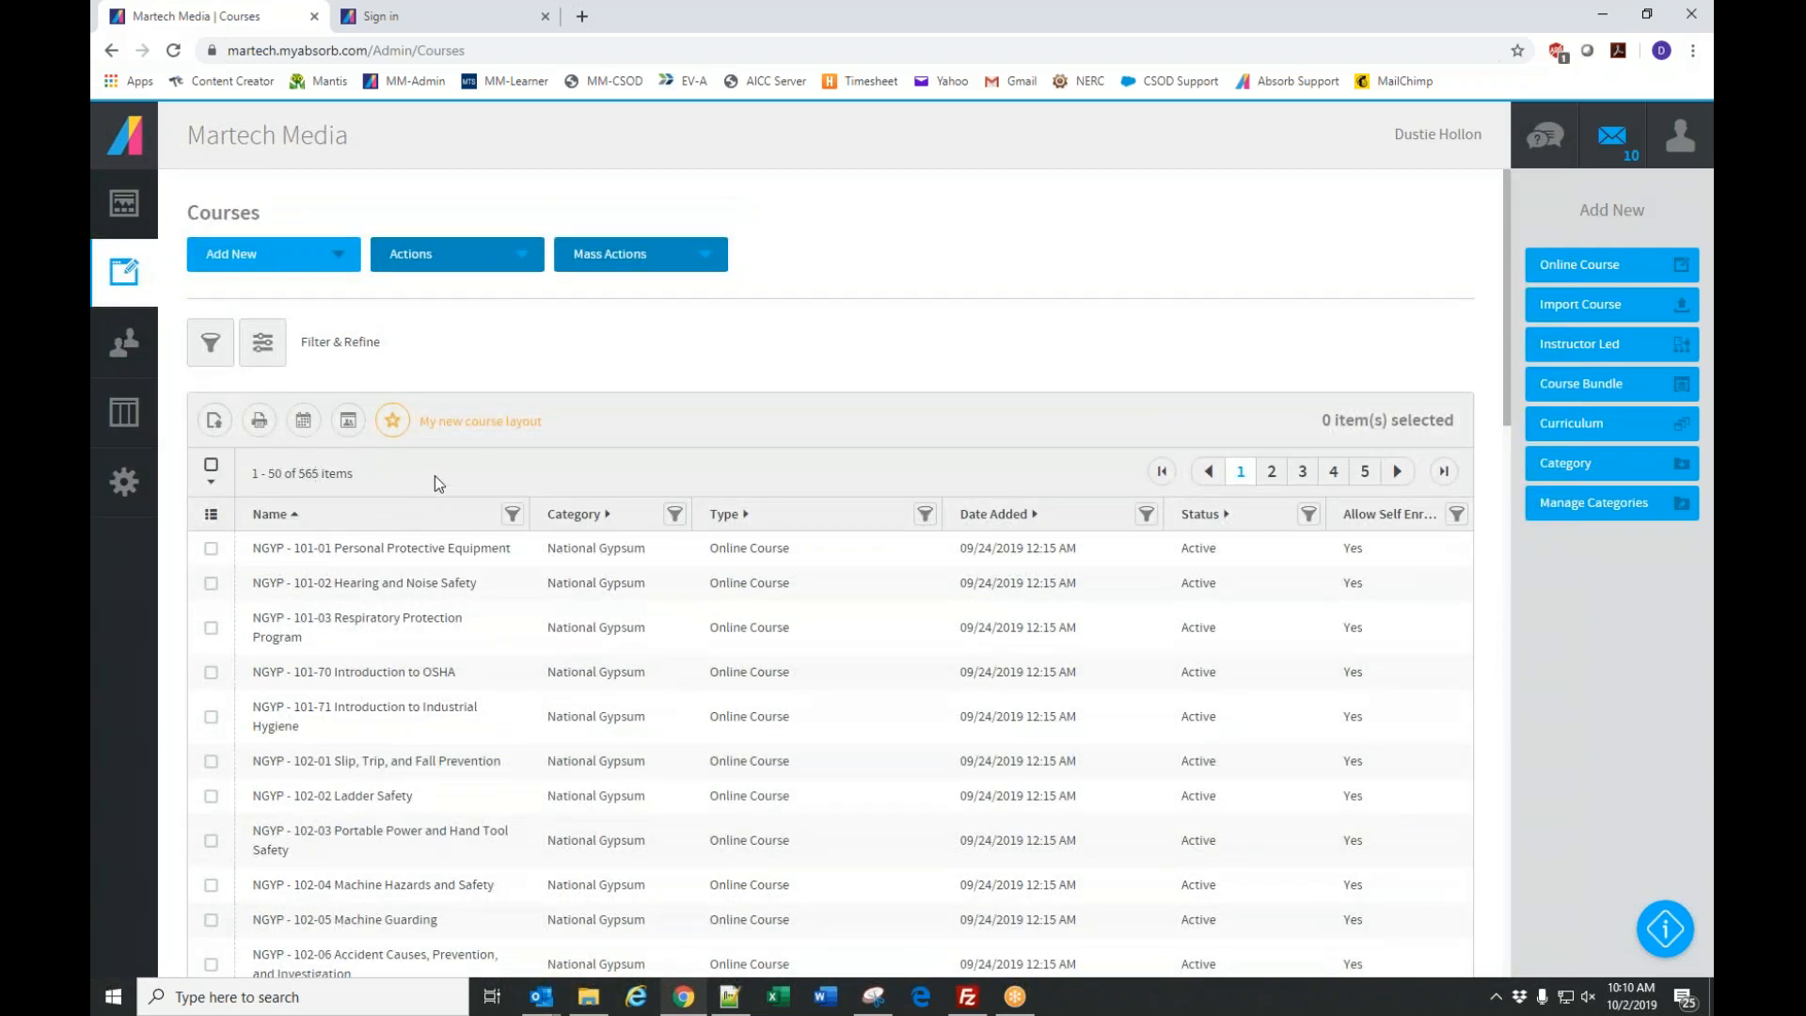
scroll(459, 670, down, 2)
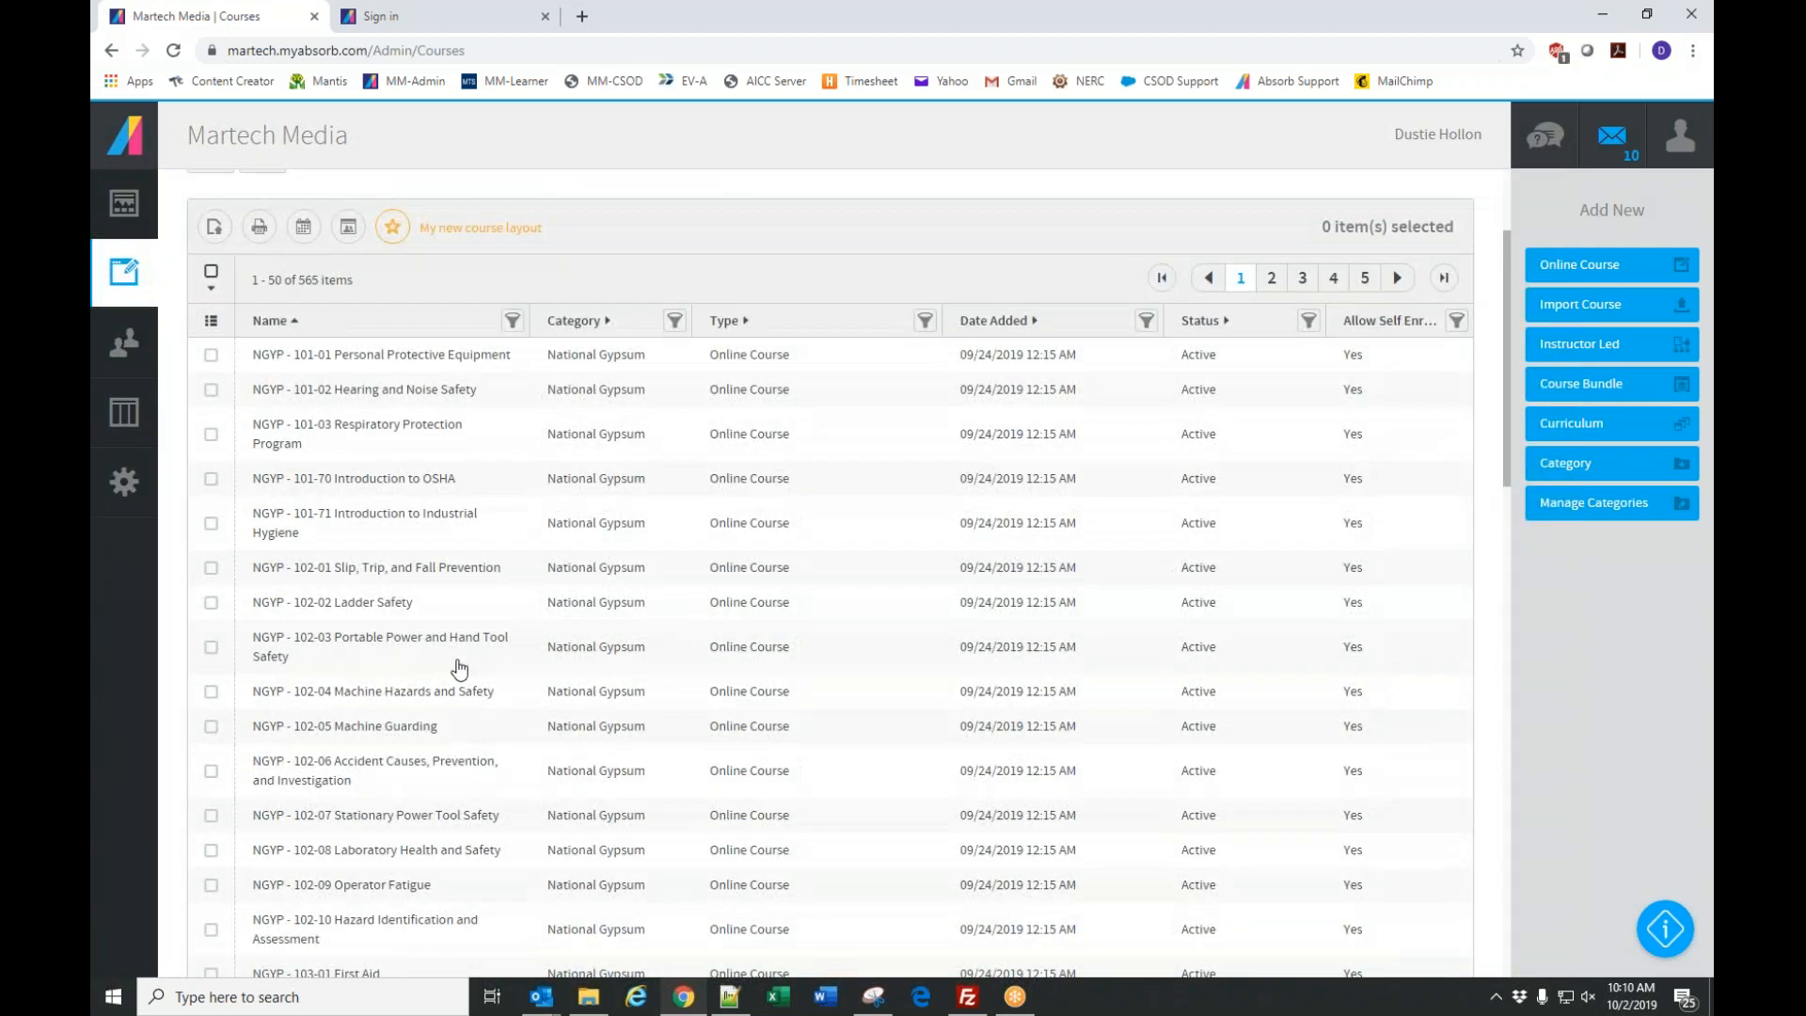
scroll(876, 601, down, 6)
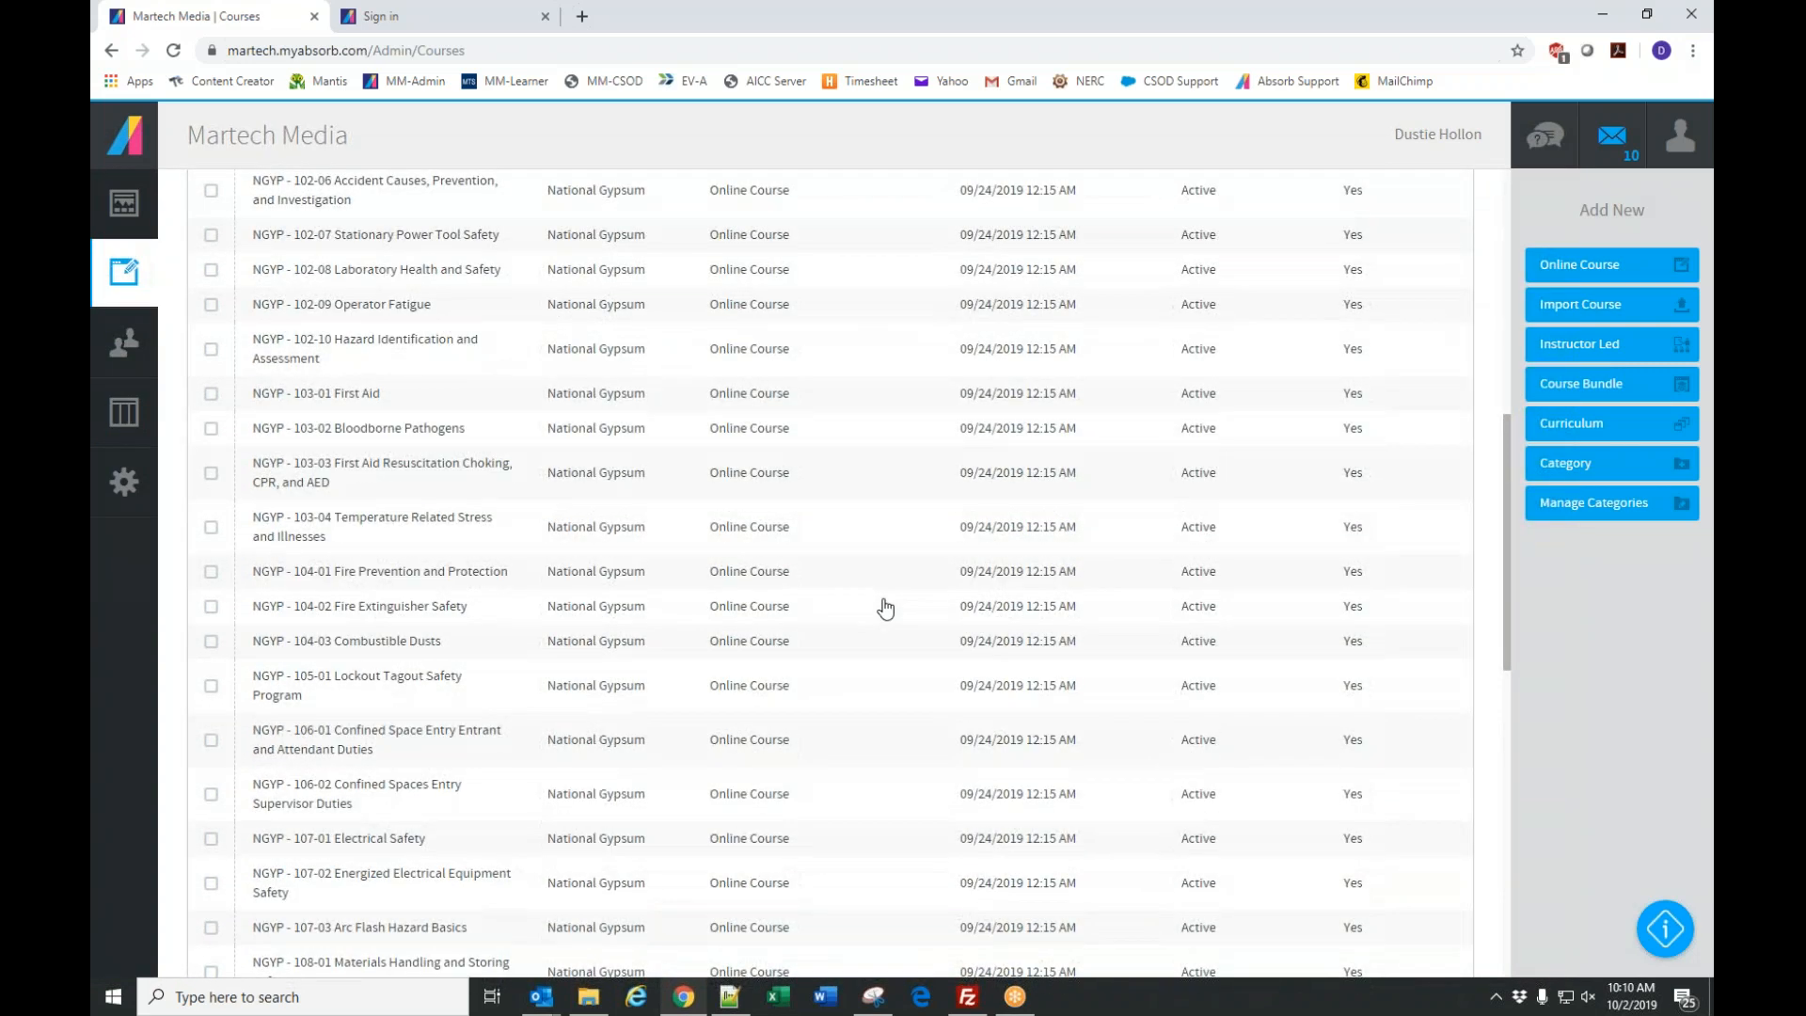
scroll(885, 609, down, 10)
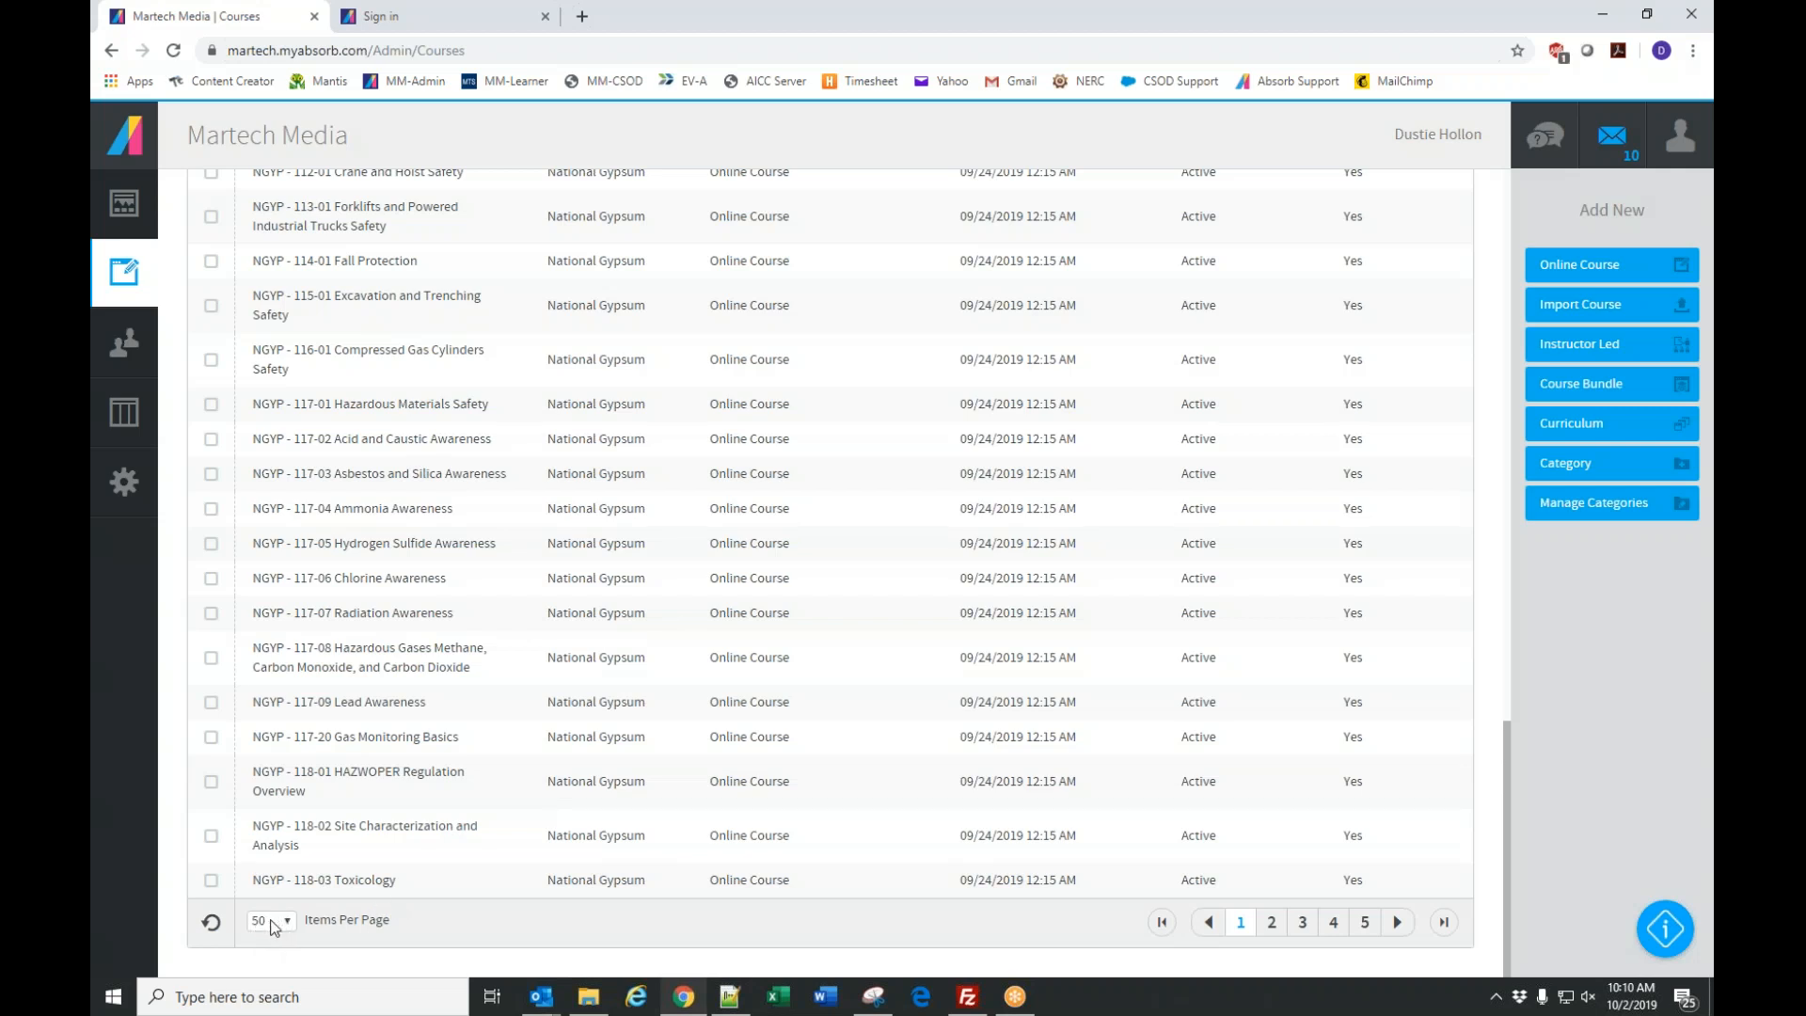
click(272, 922)
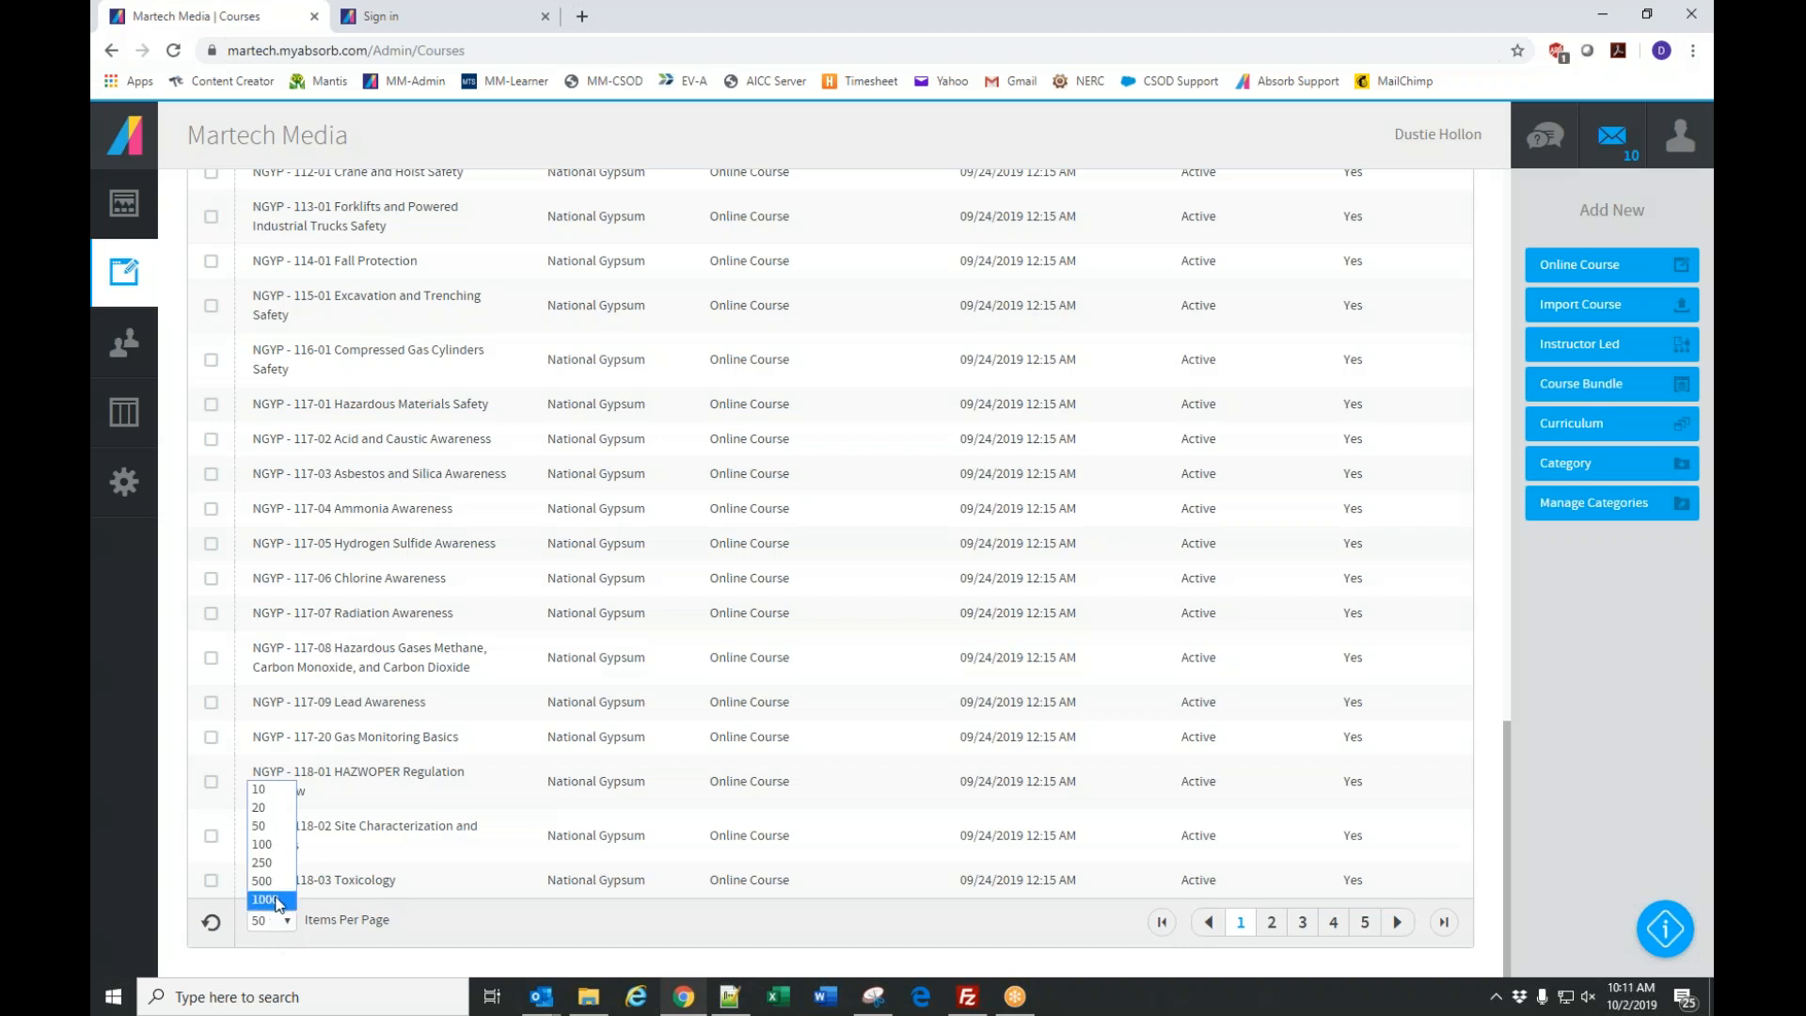
click(275, 900)
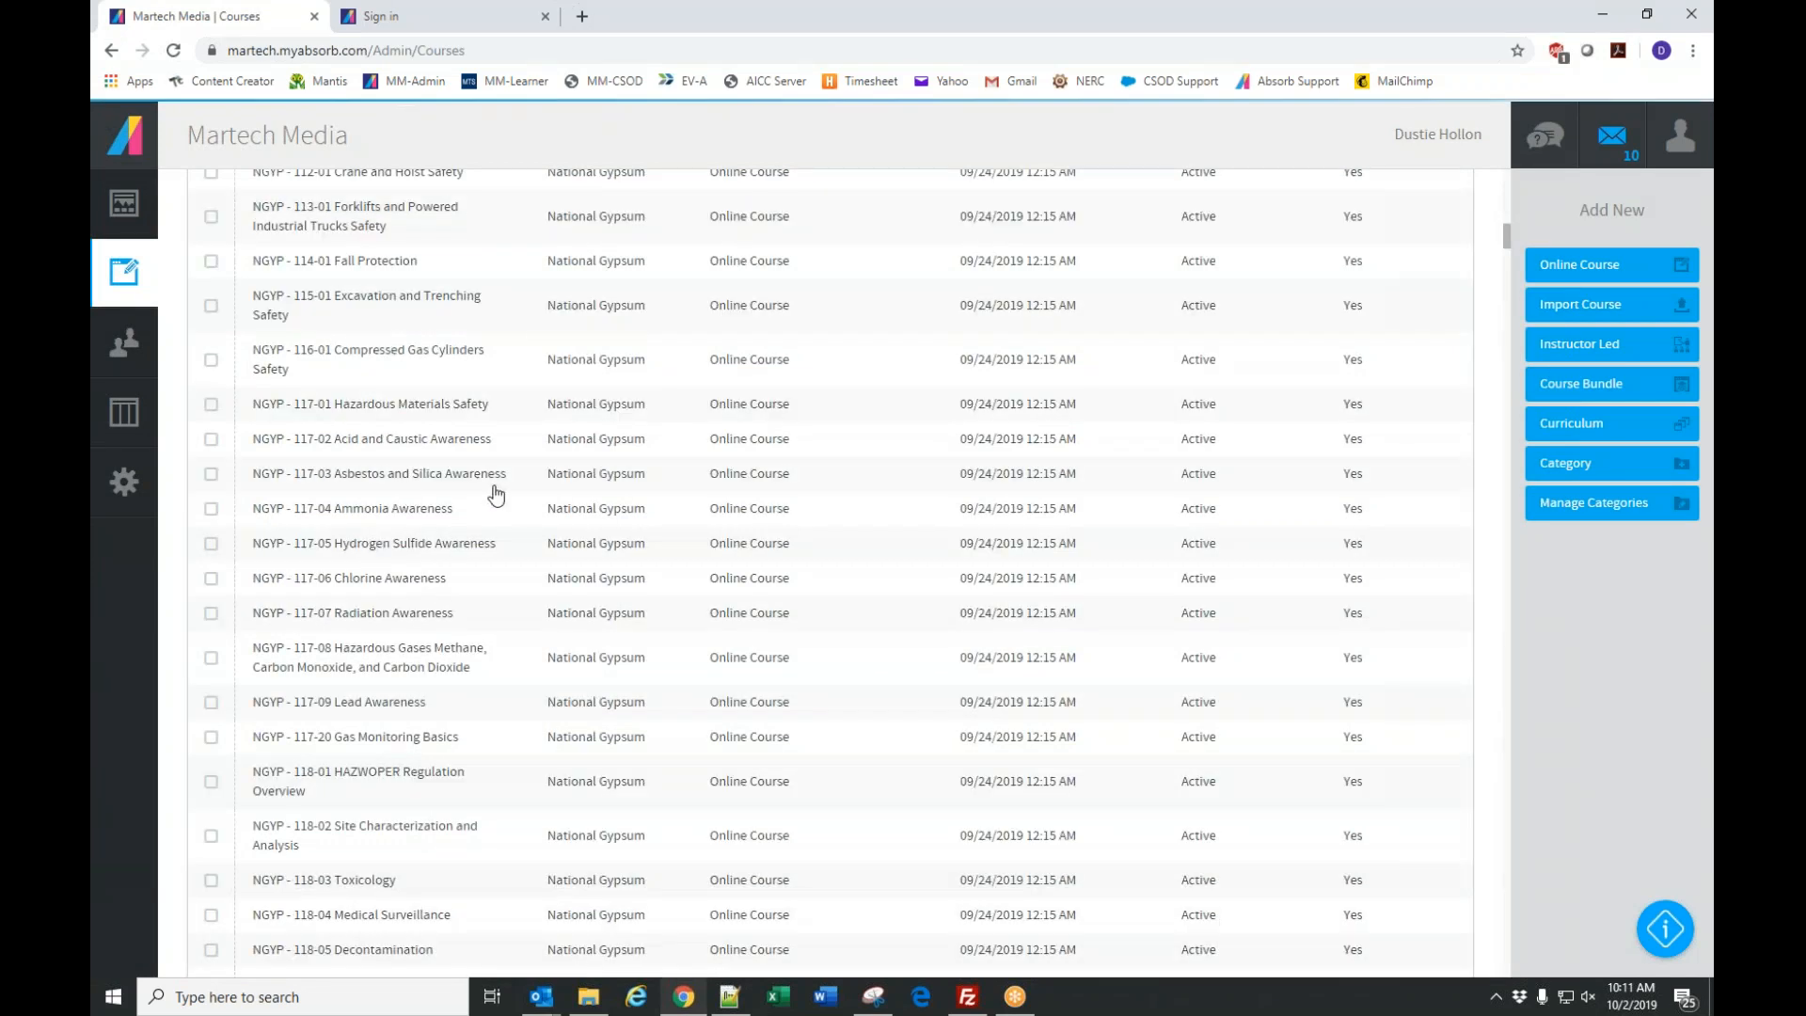
scroll(1298, 414, up, 15)
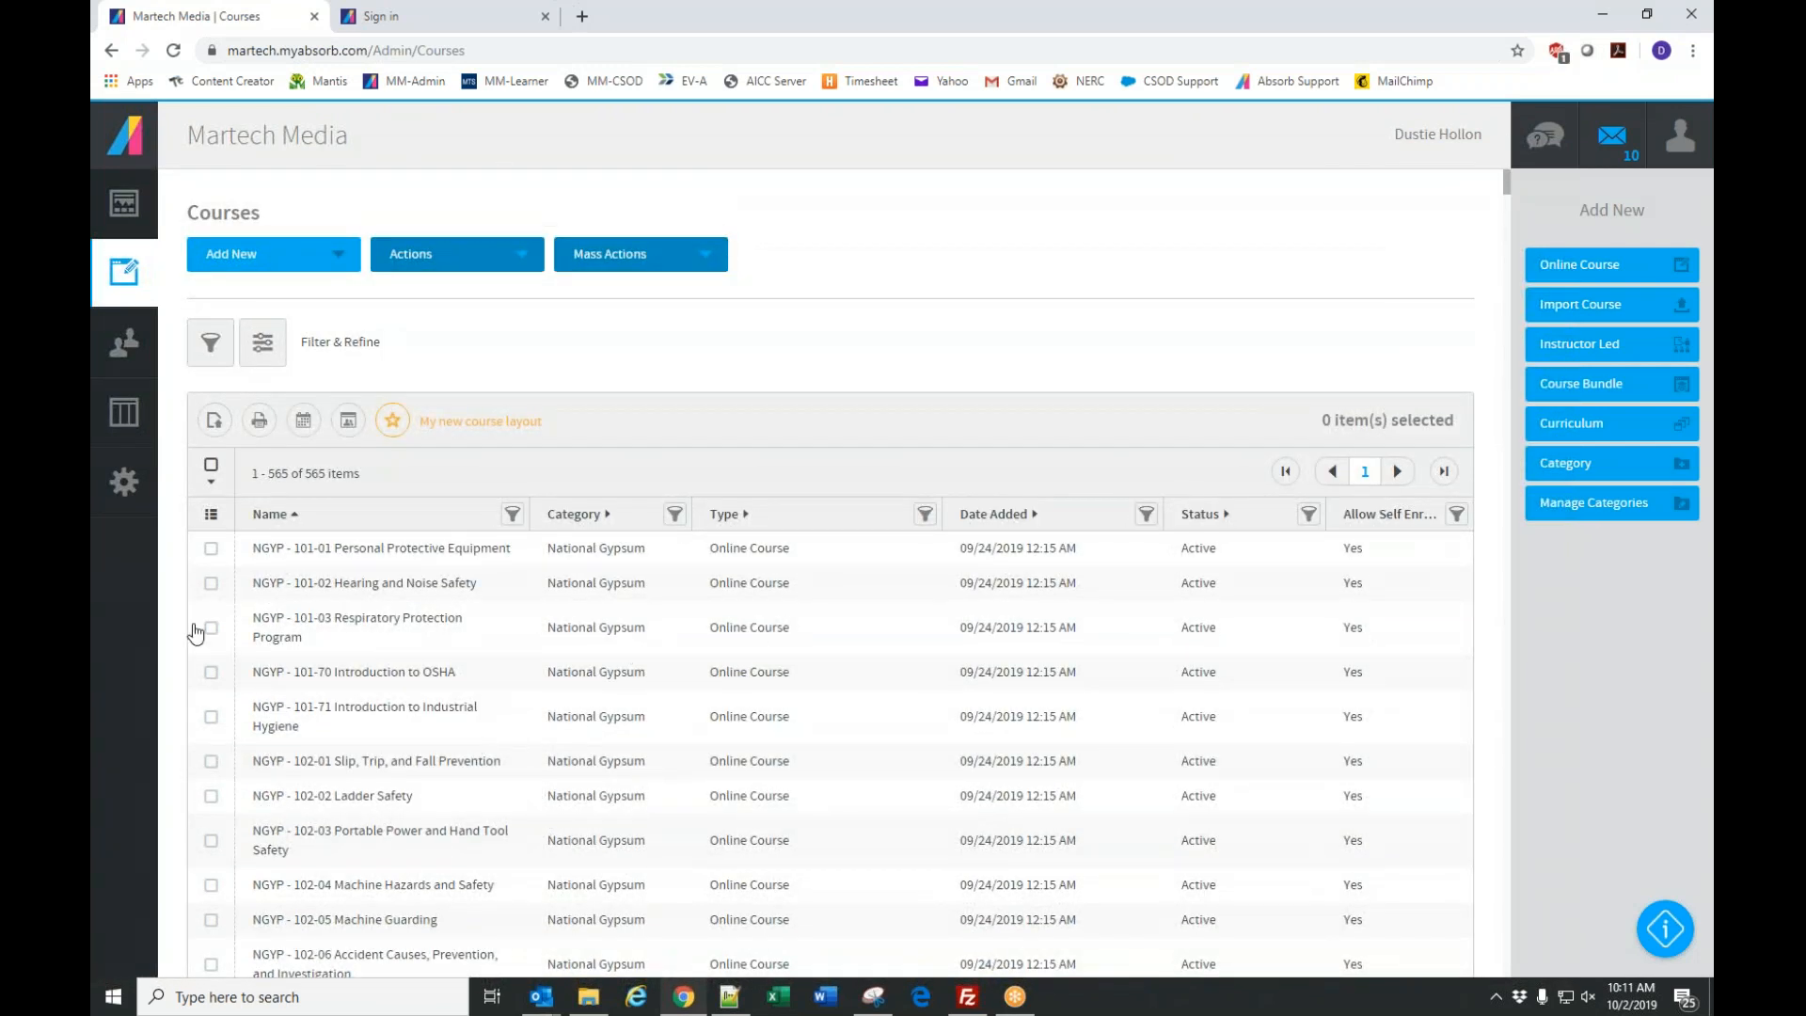
Add the Automatic Enrollment and Date Edited columns to the Courses list.
click(208, 519)
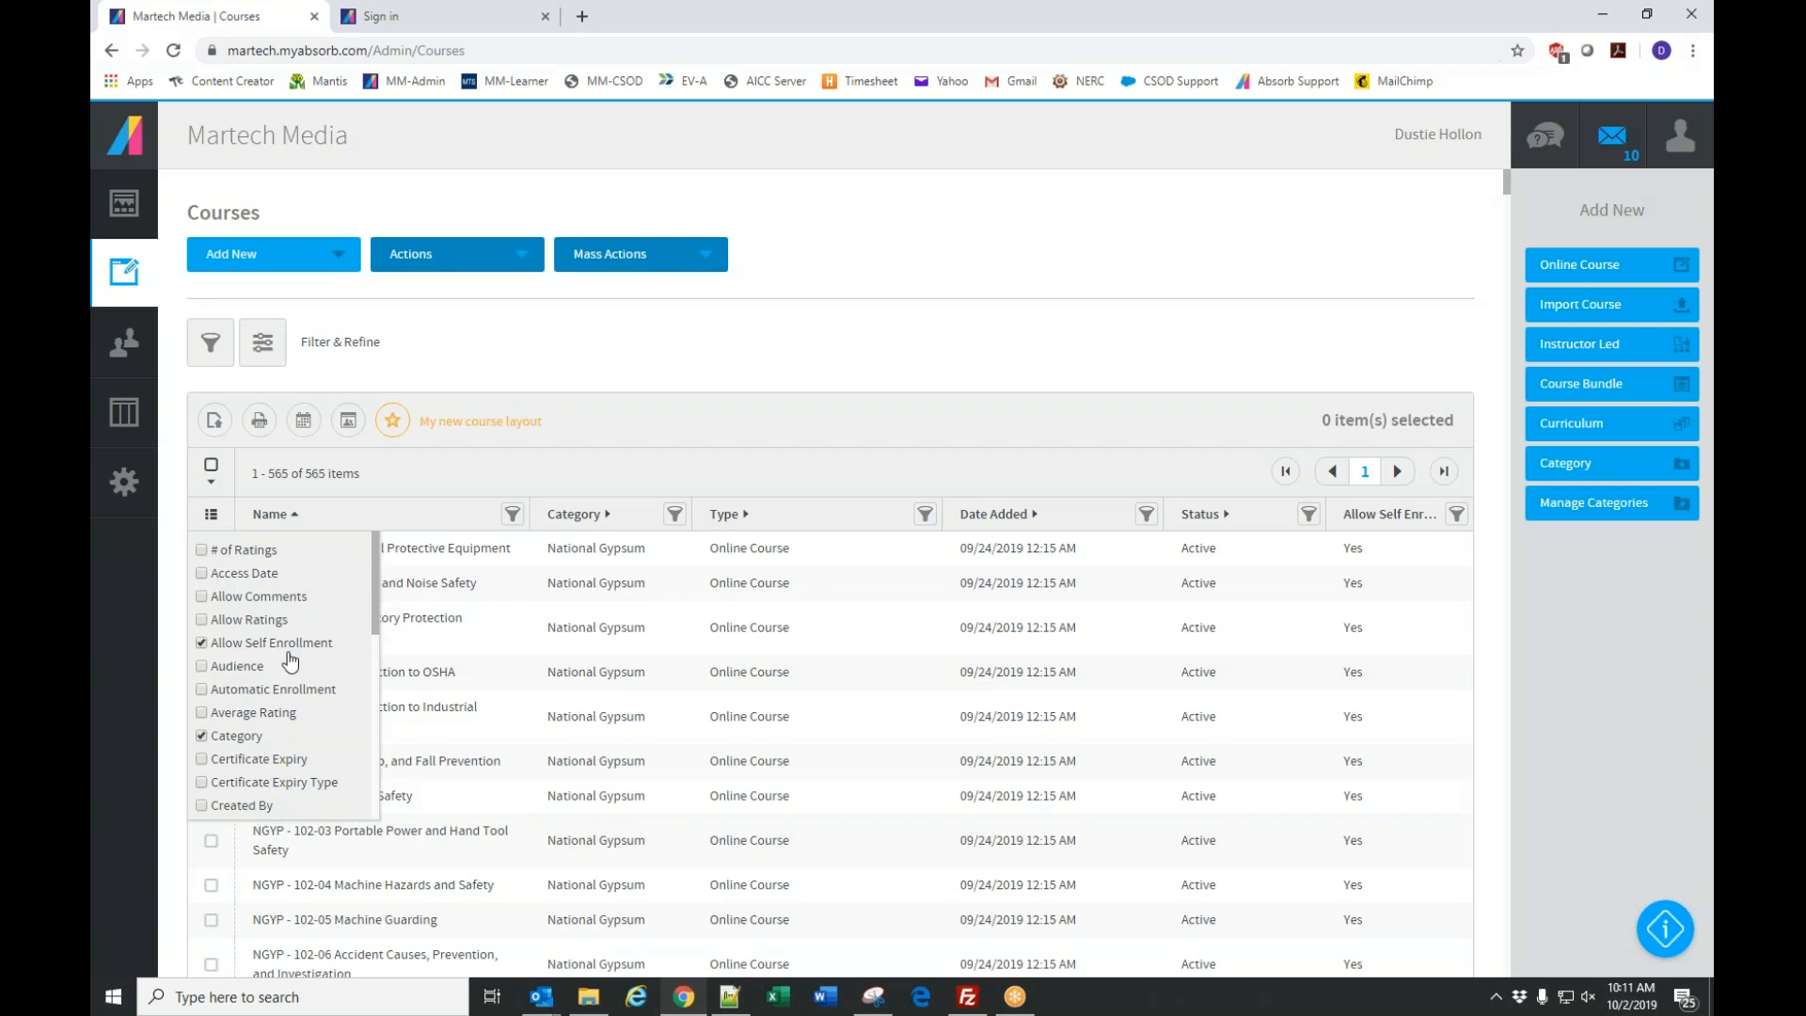
click(202, 691)
drag(372, 592, 375, 775)
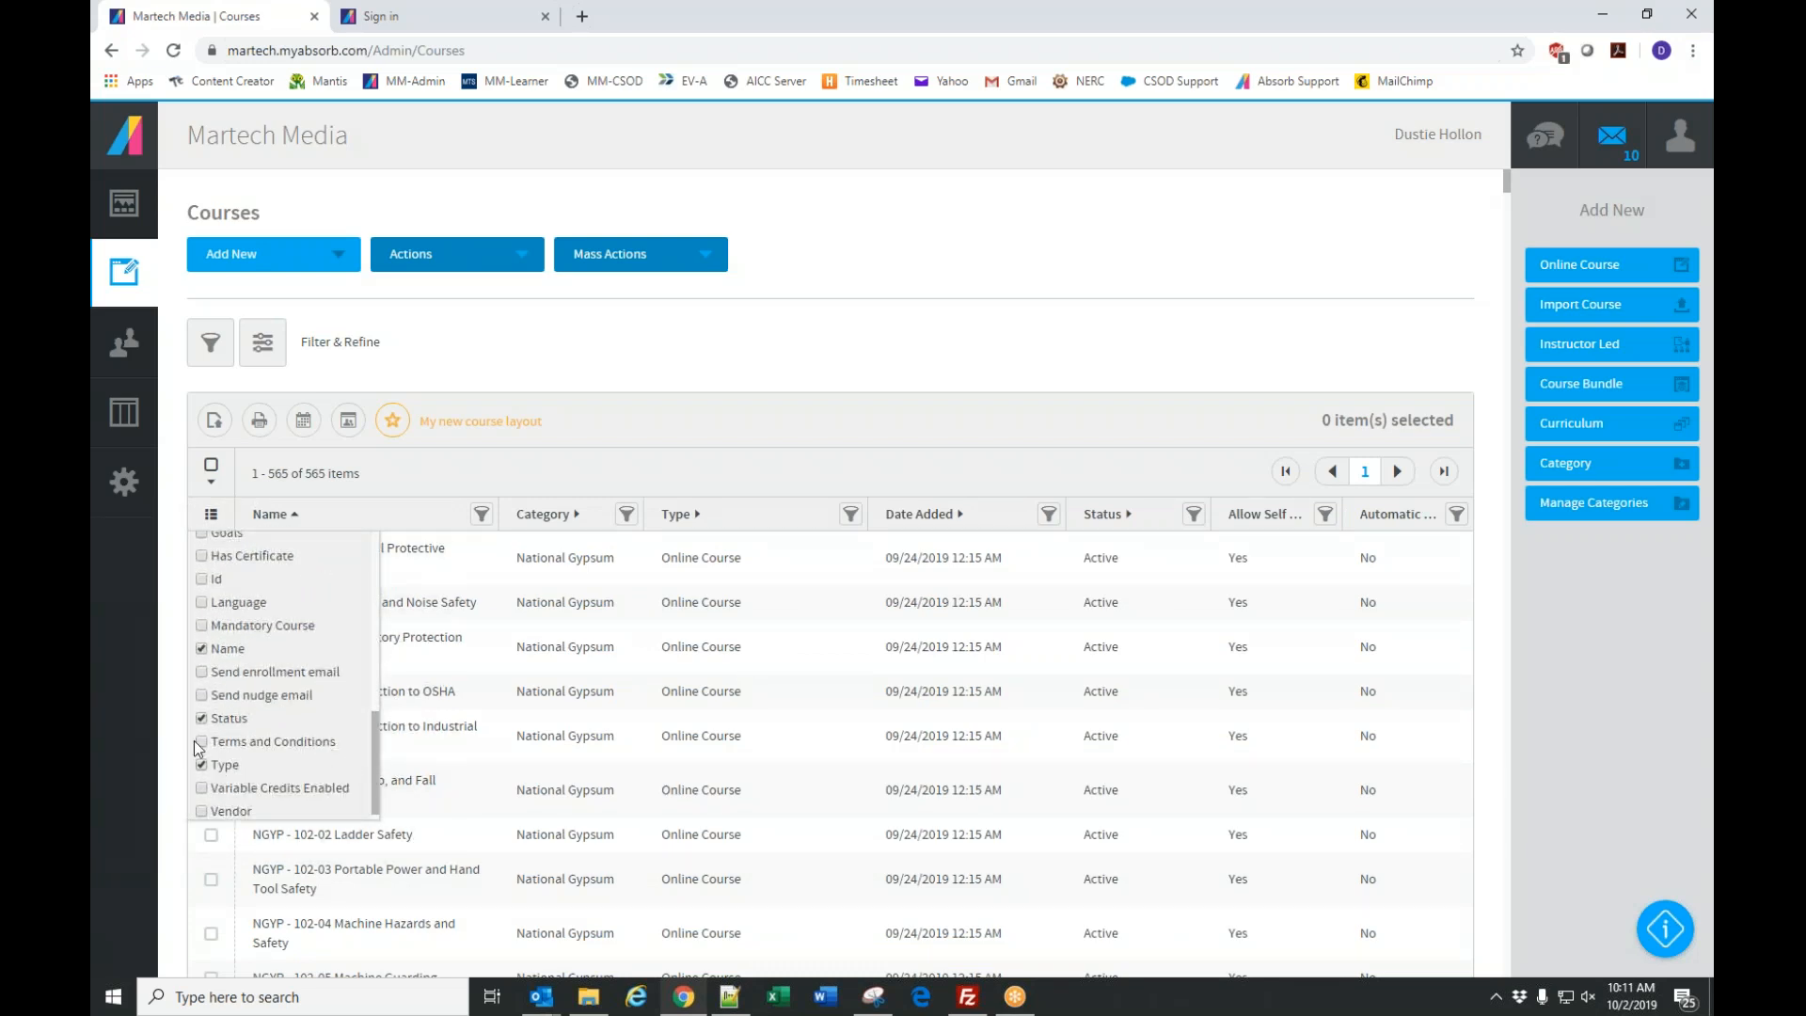
drag(374, 758, 370, 647)
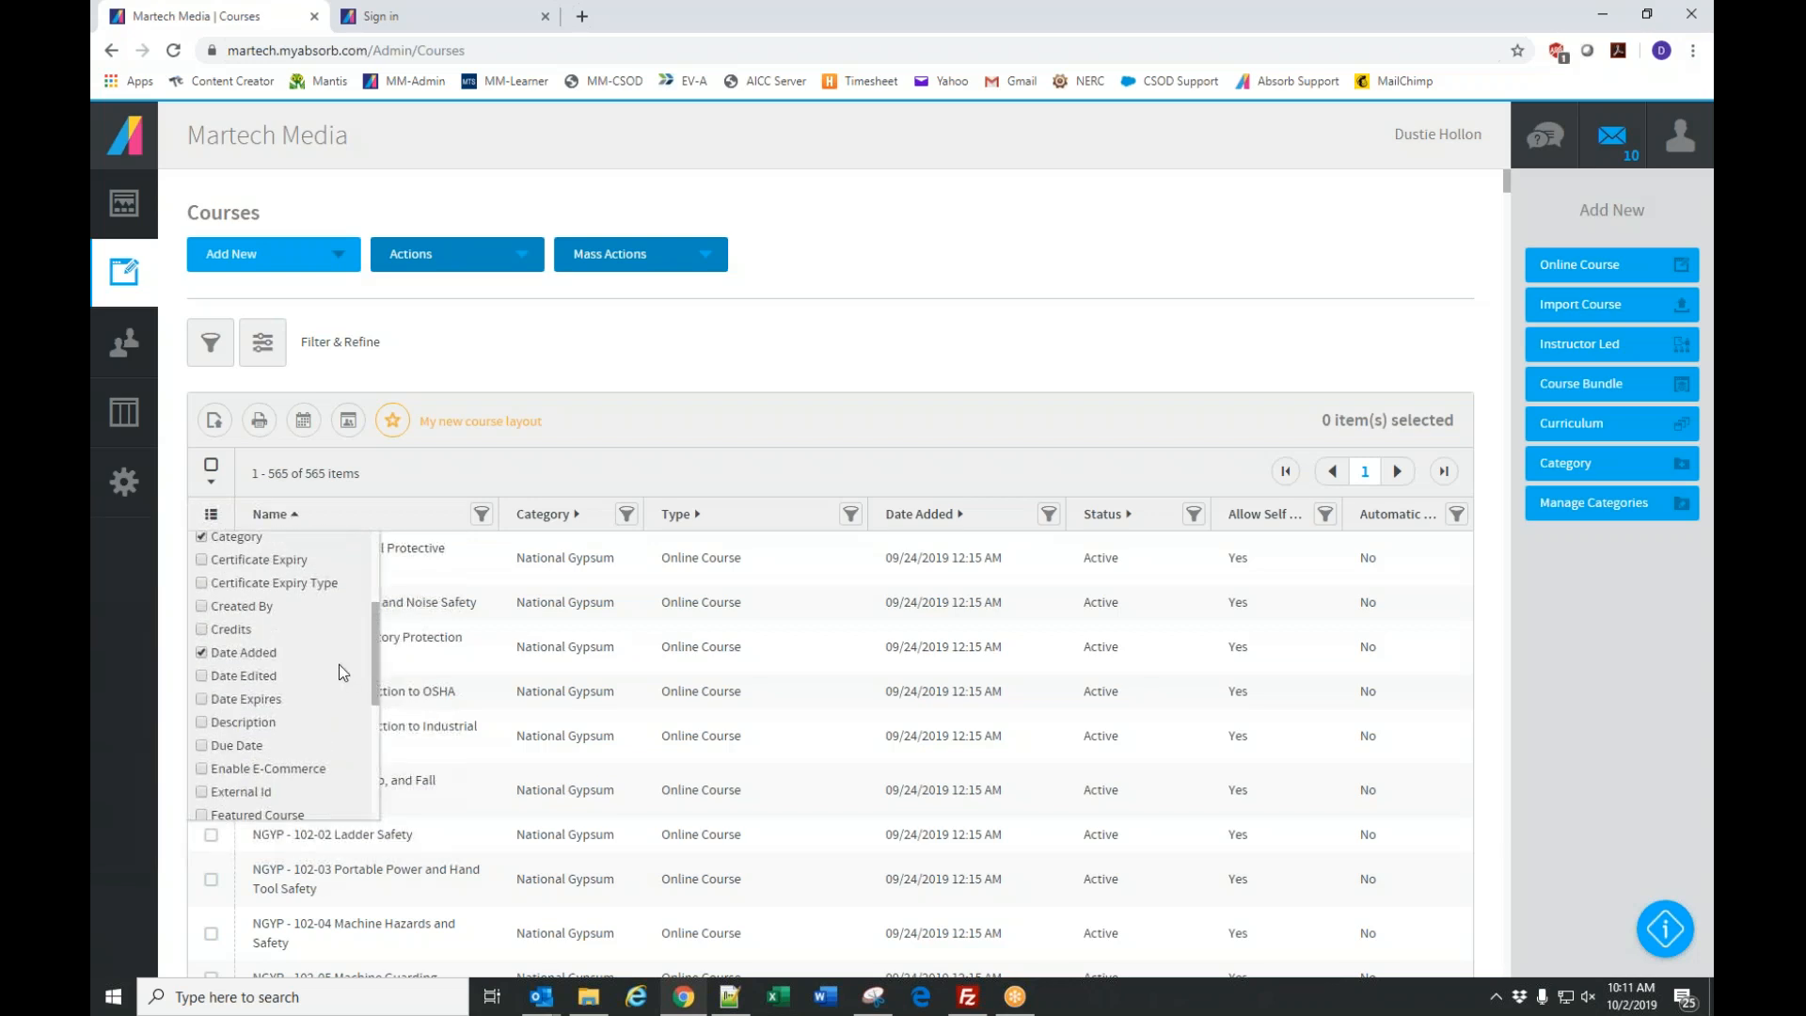
click(201, 676)
click(1046, 336)
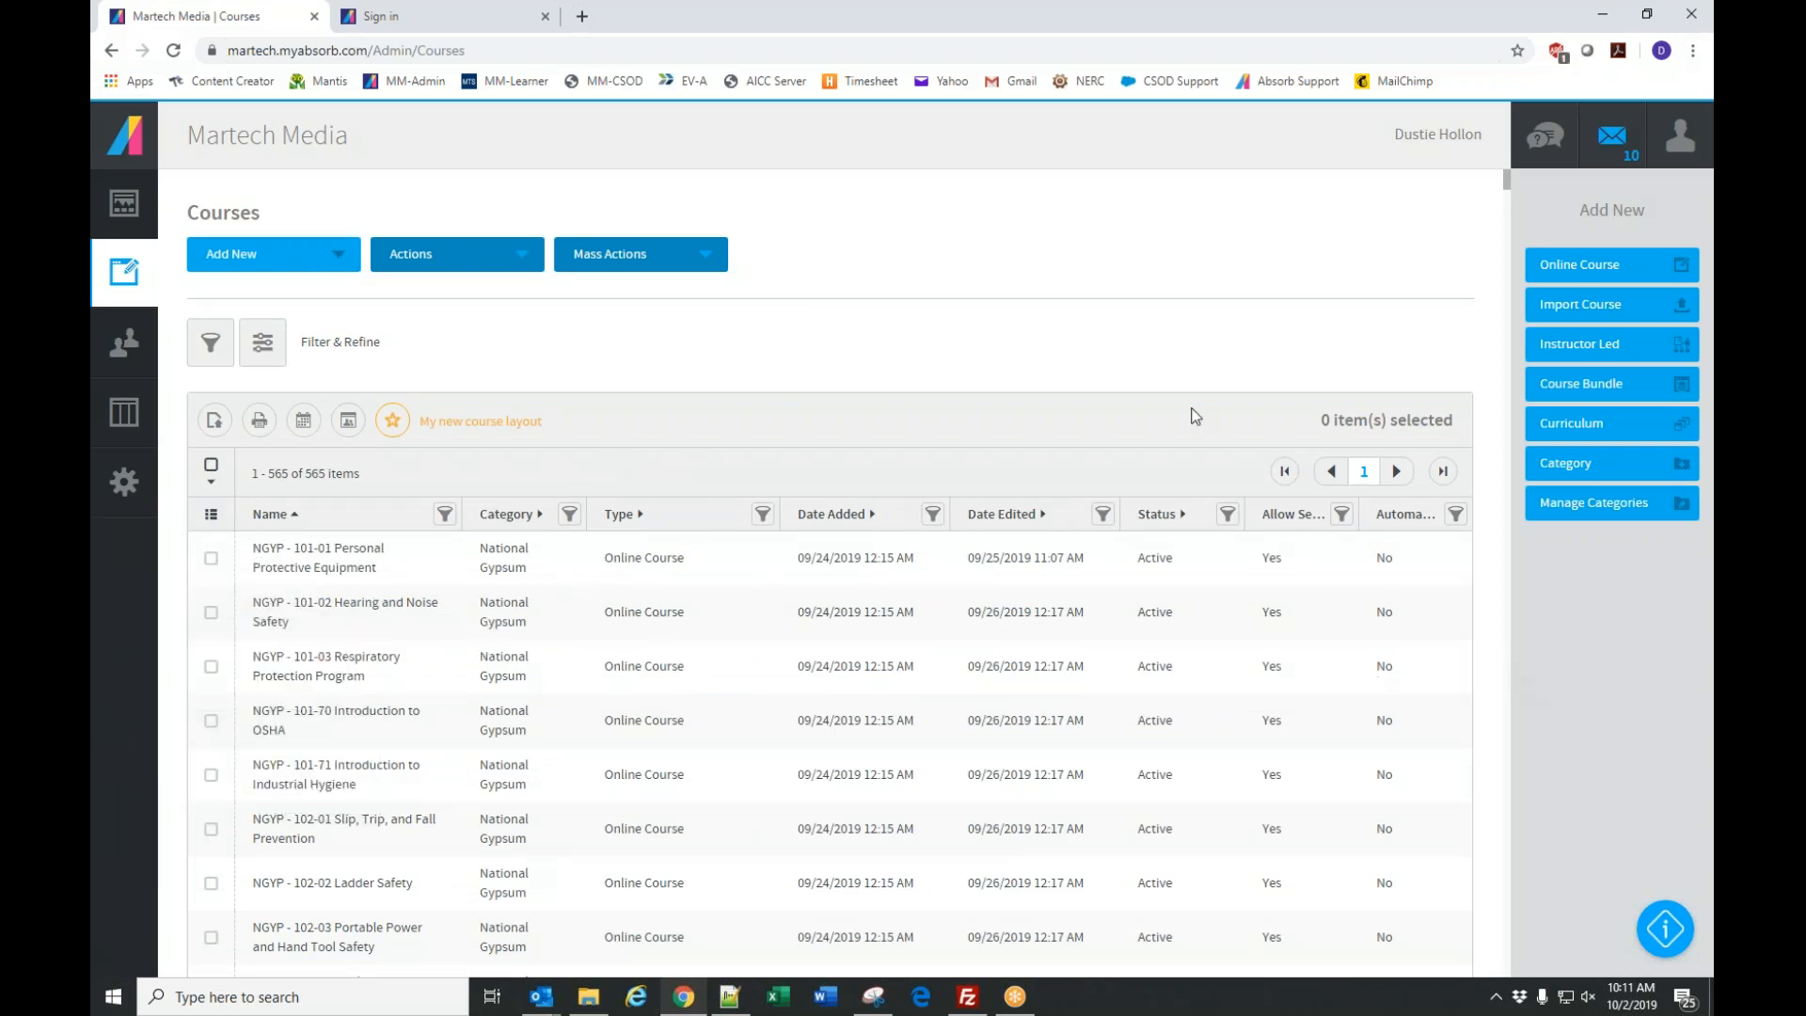
Save the current columns to the "My new course layout" layout and check that it is marked as the favorite.
click(393, 422)
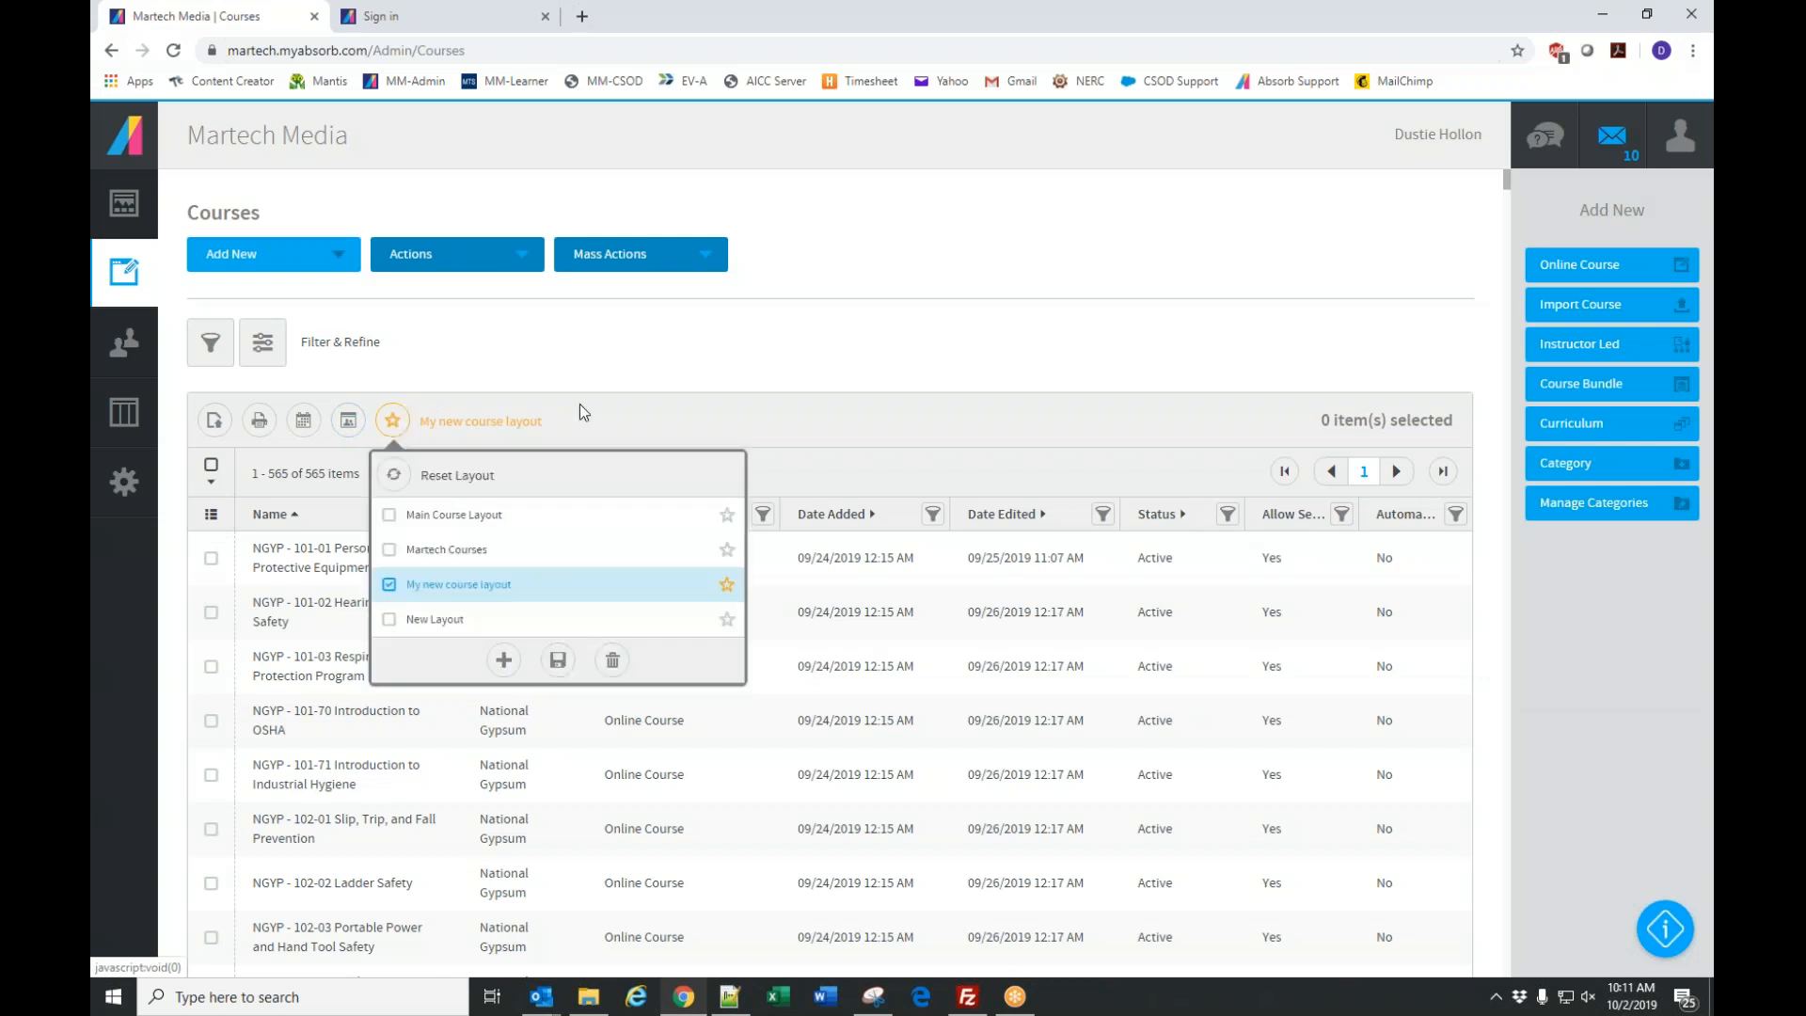
click(558, 661)
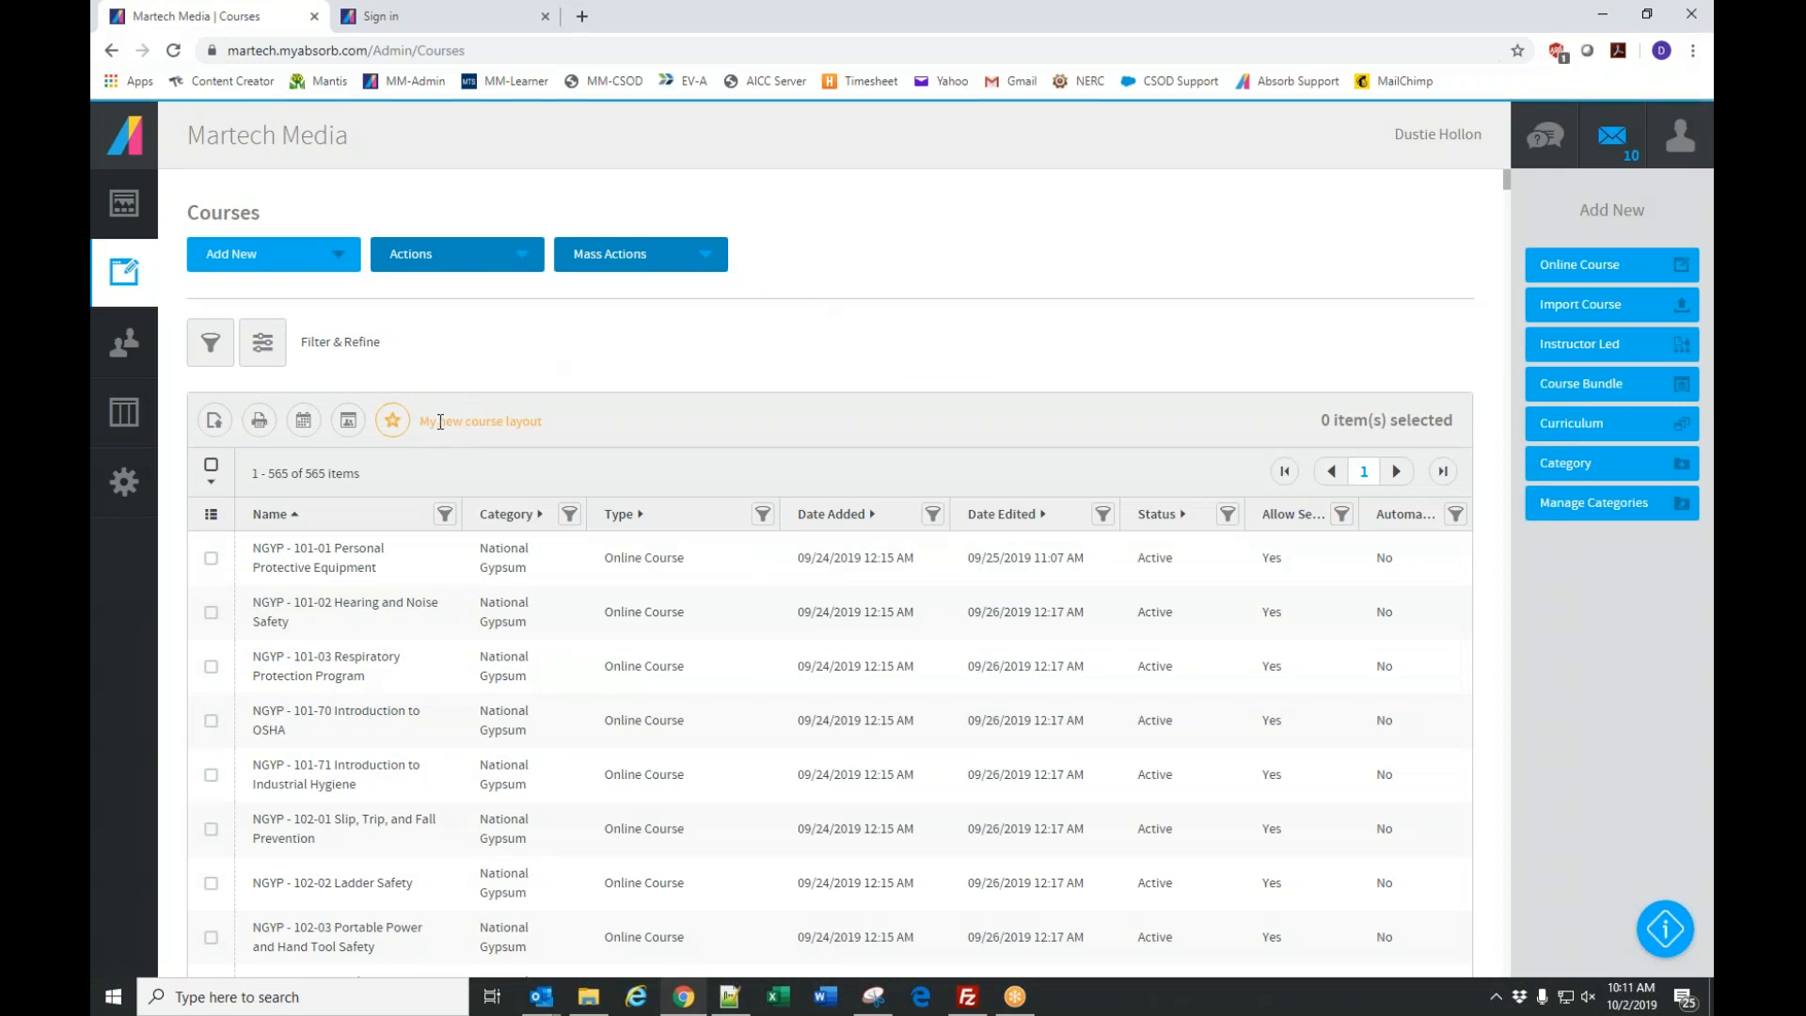
click(393, 422)
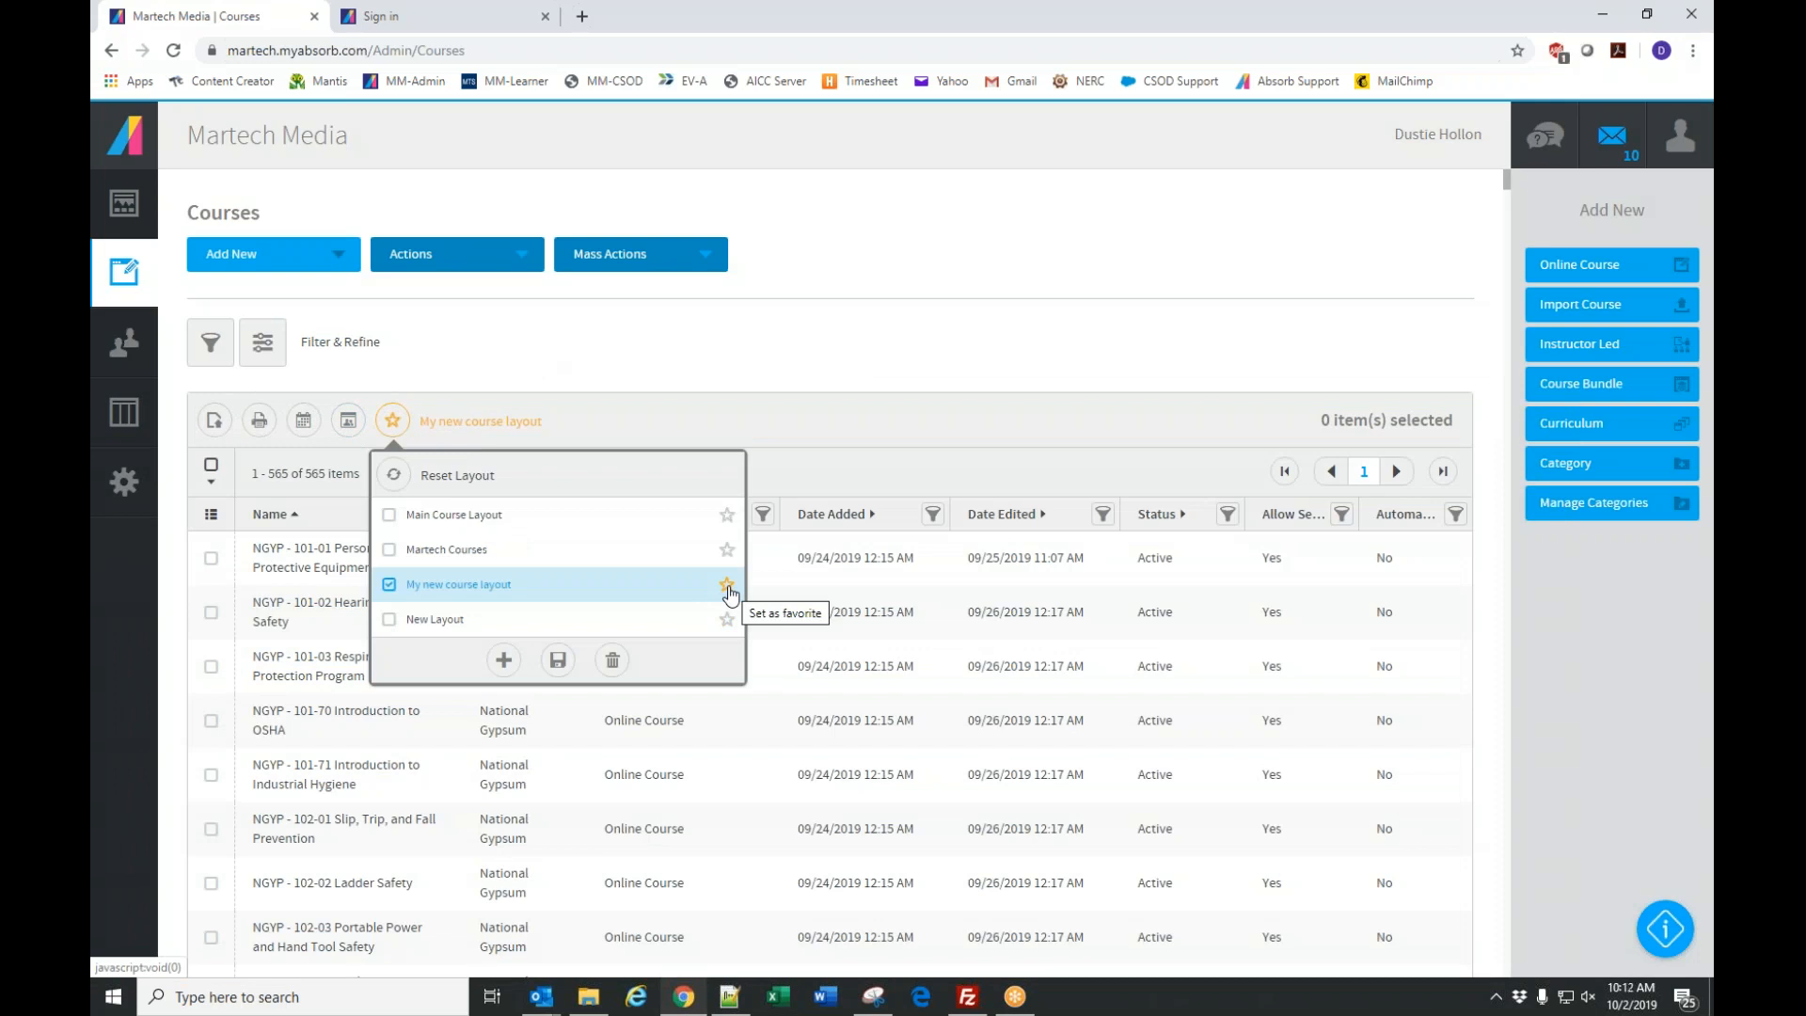
click(995, 316)
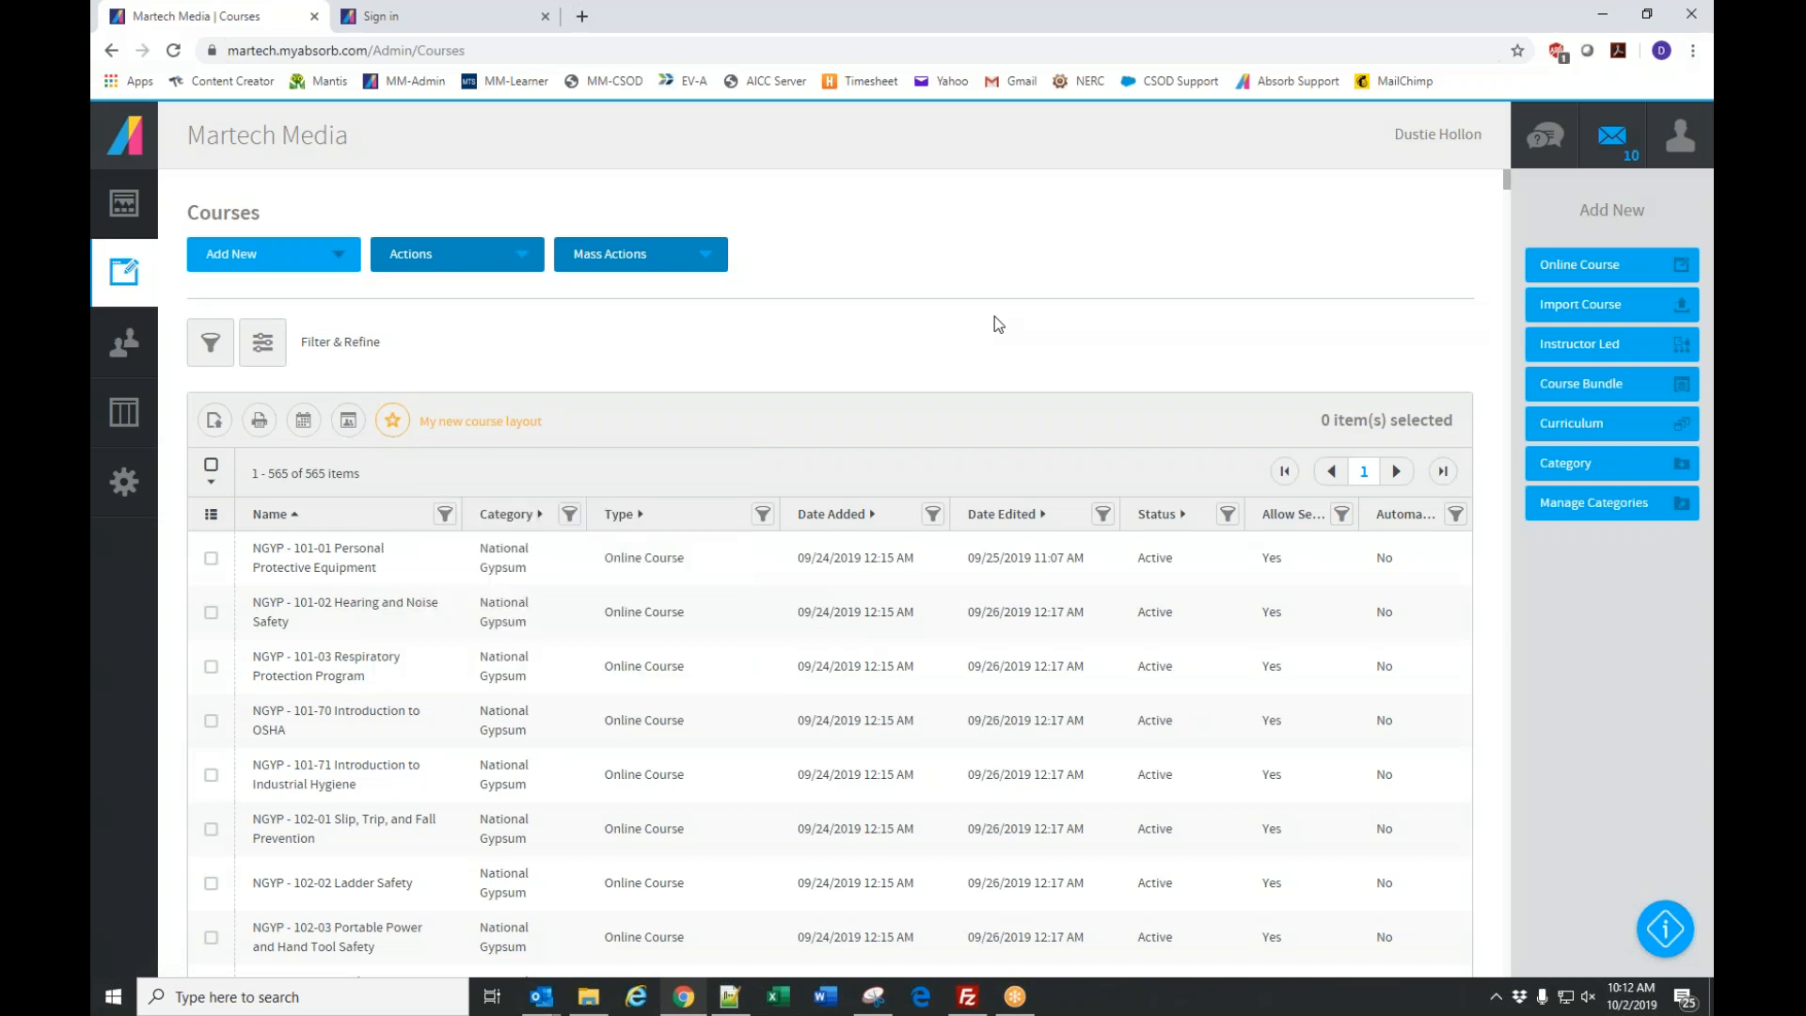
Open the course "NGYP - 101-01 Personal Protective Equipment" for editing and review its General settings from the title down to the notes.
click(729, 566)
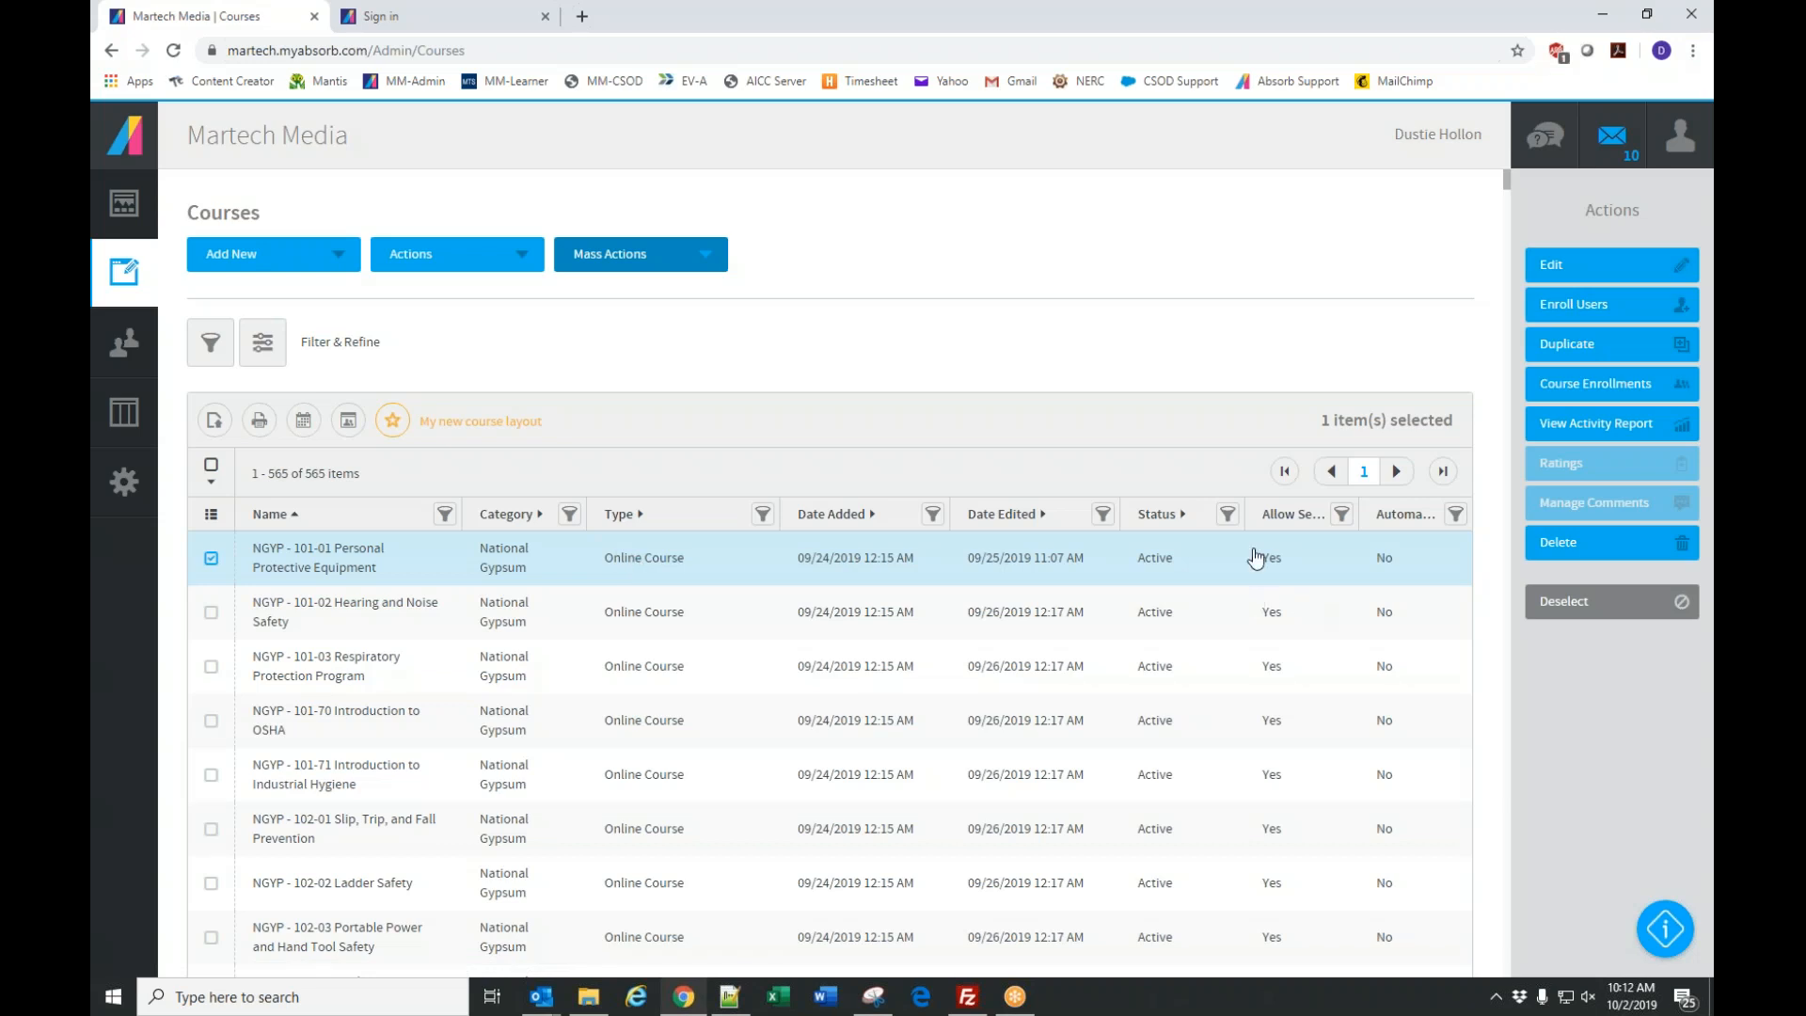
click(1615, 272)
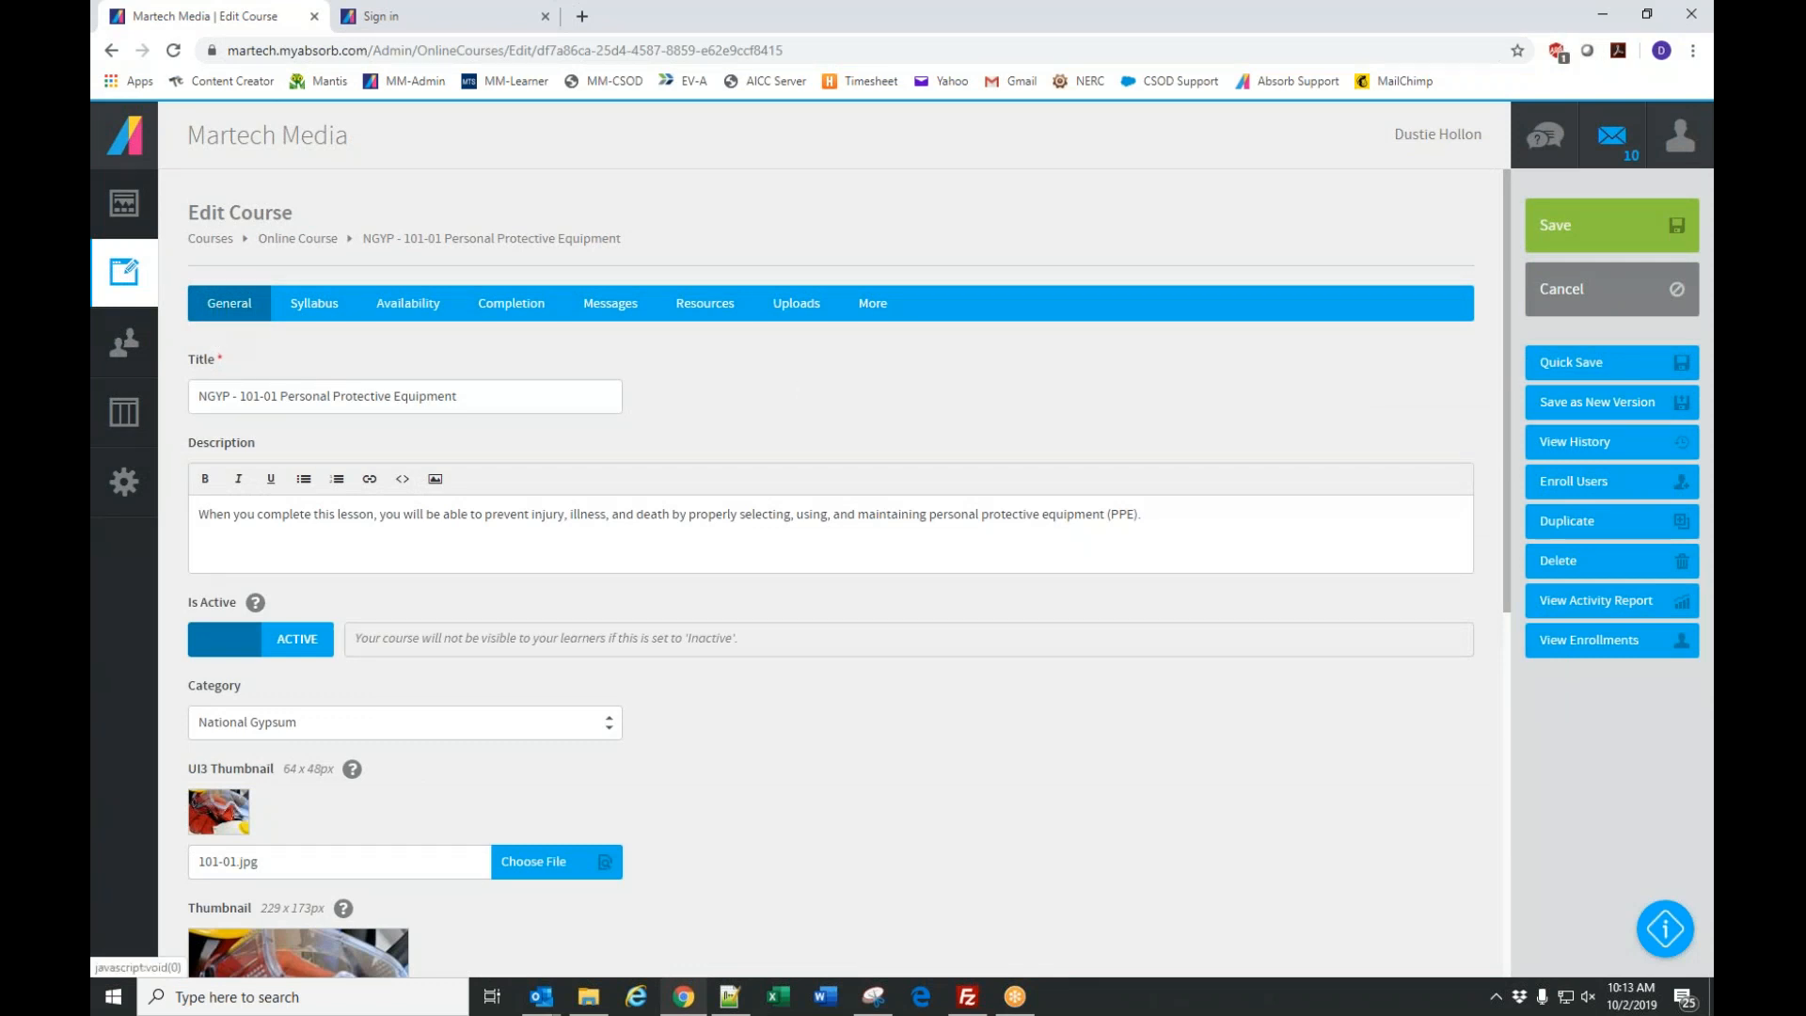
click(565, 400)
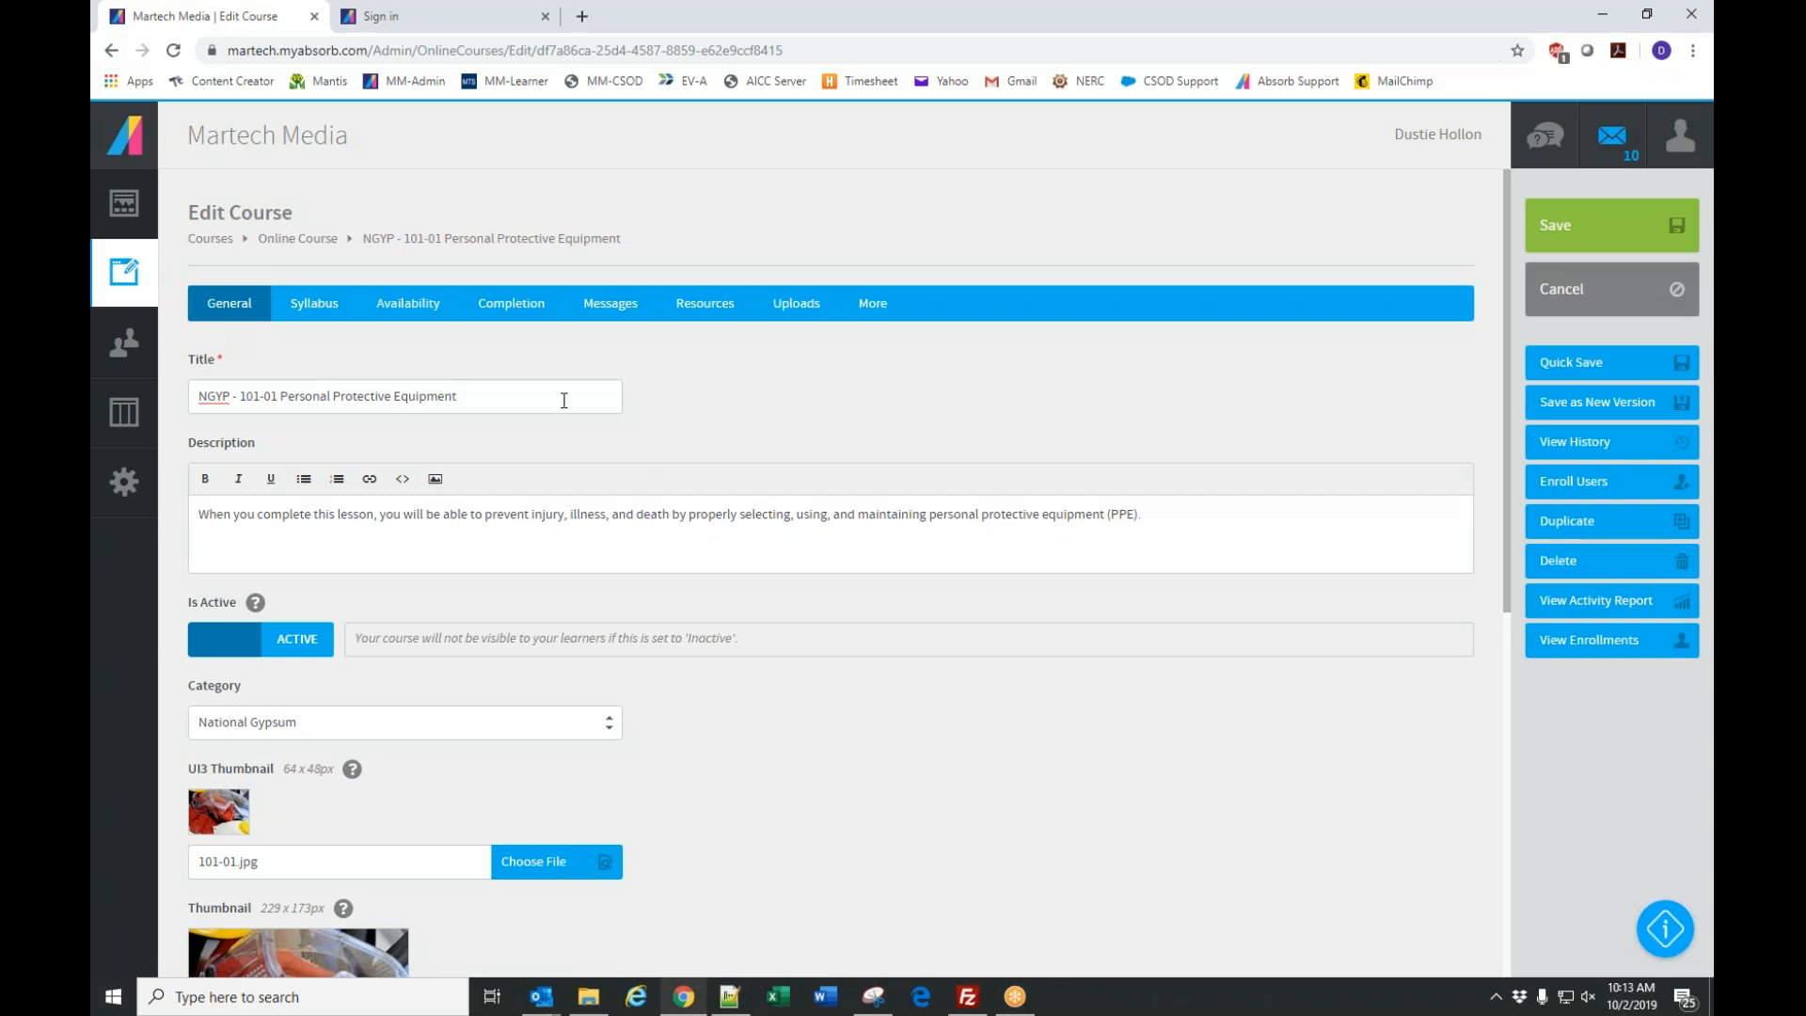
scroll(664, 517, down, 4)
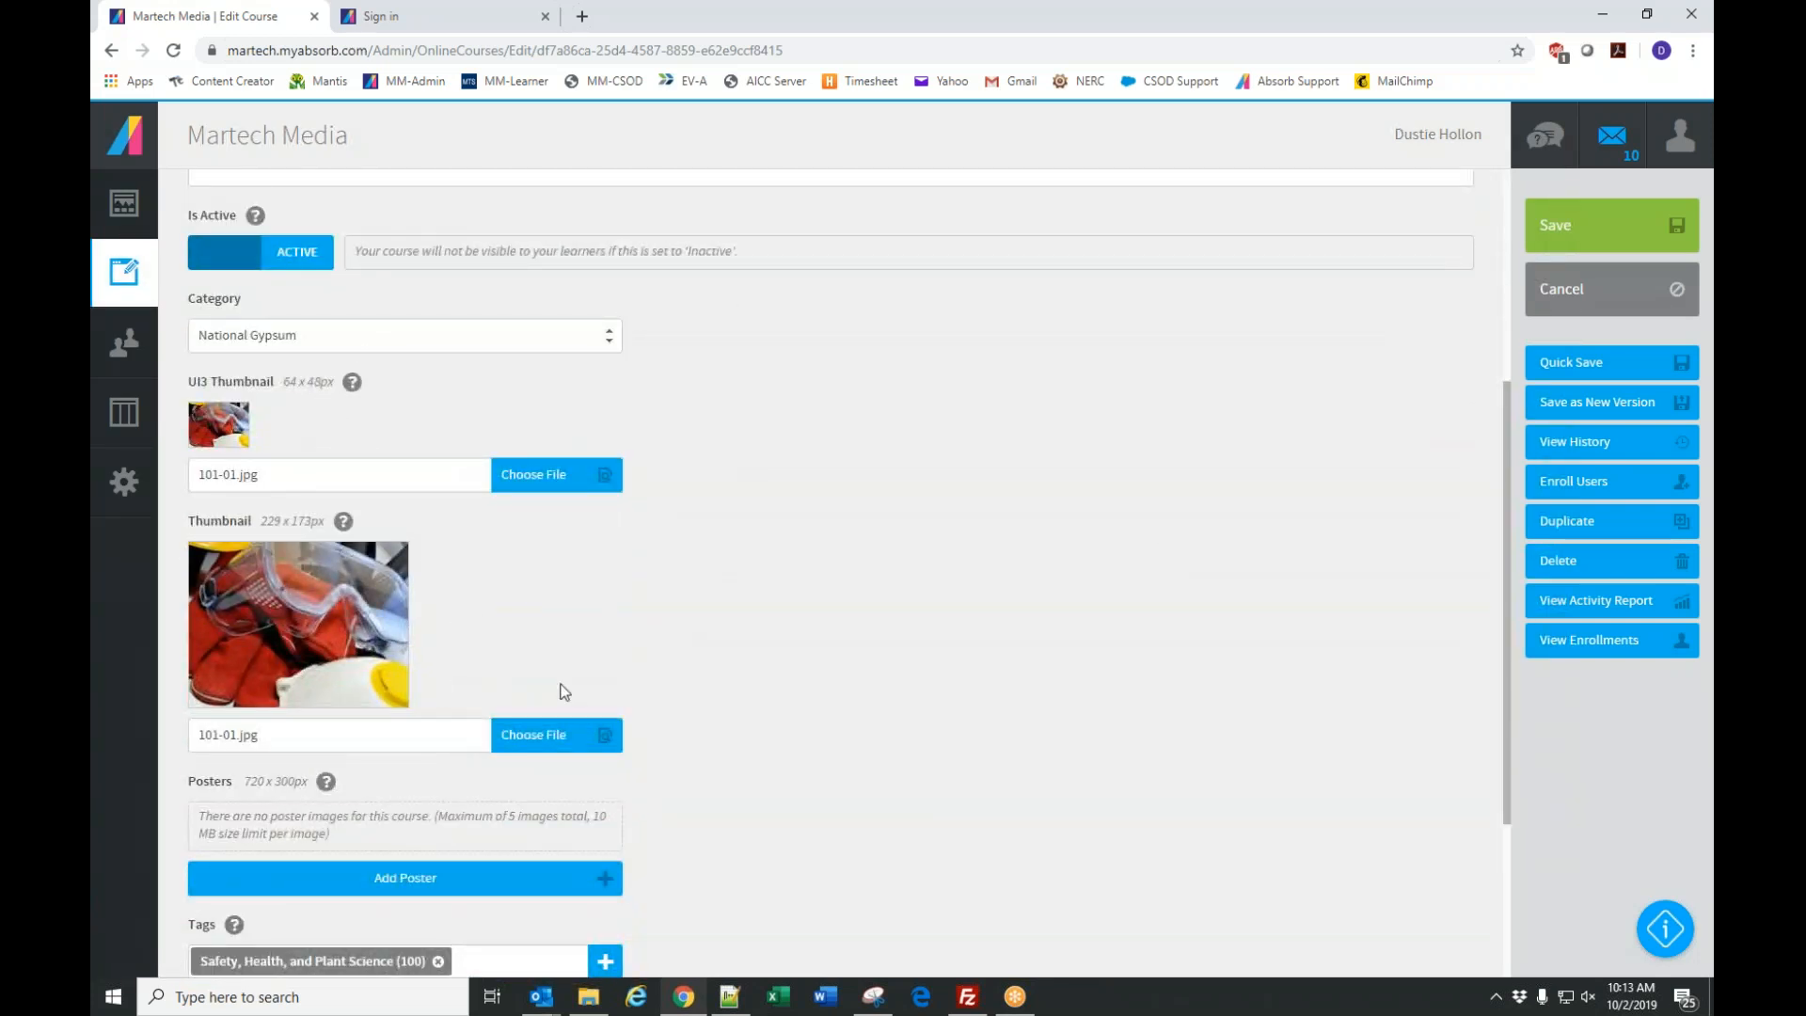
scroll(658, 612, down, 3)
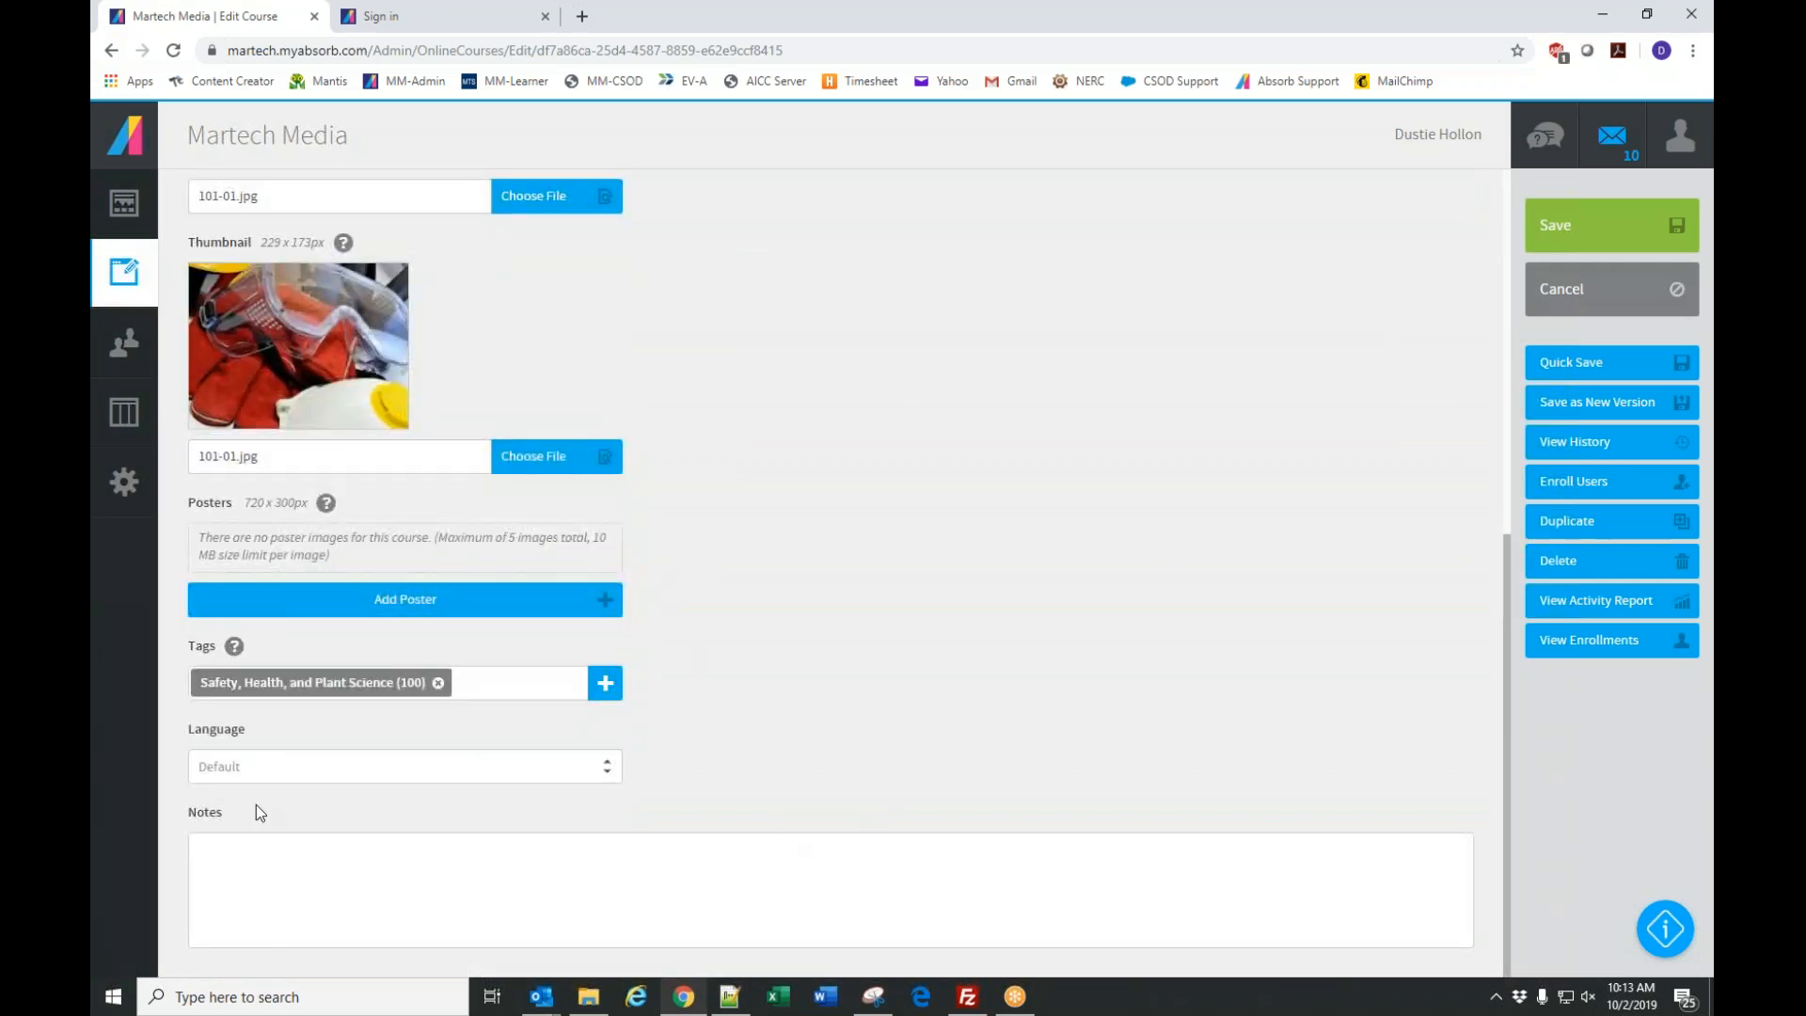
Examine the course's syllabus, including its completion requirement, chapter outline and learning object.
scroll(713, 750, up, 4)
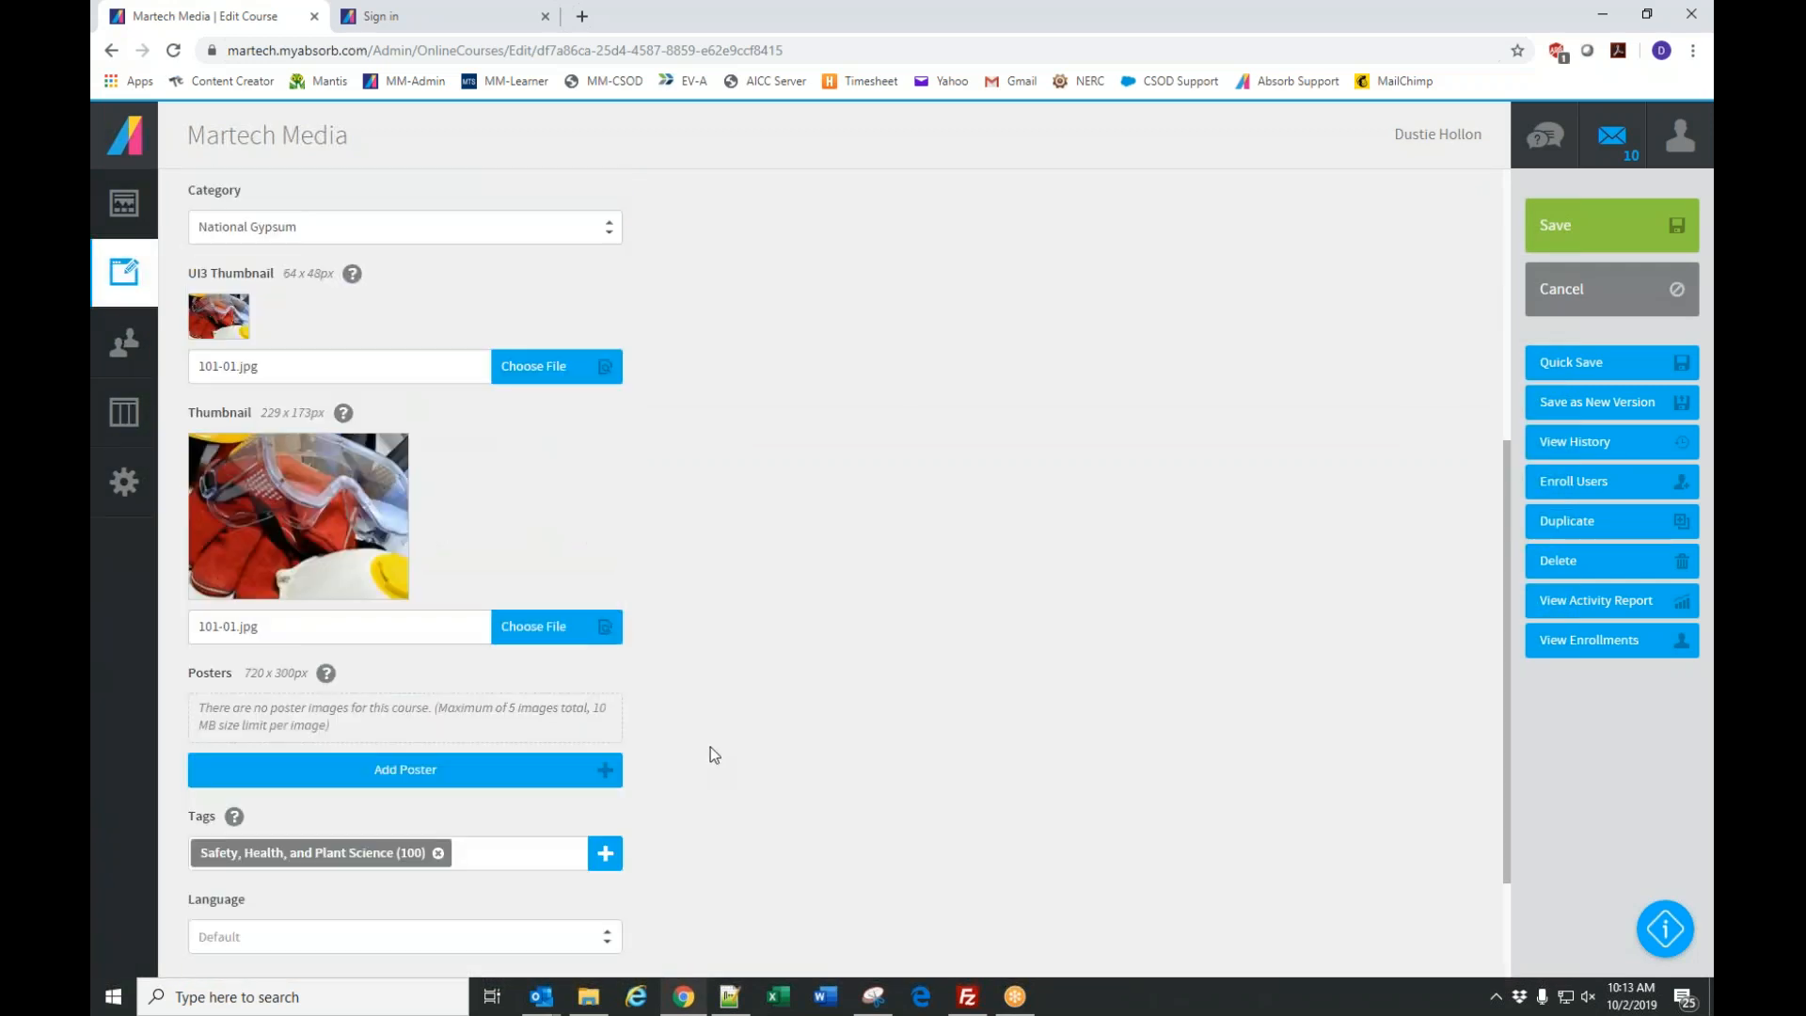
scroll(781, 715, up, 4)
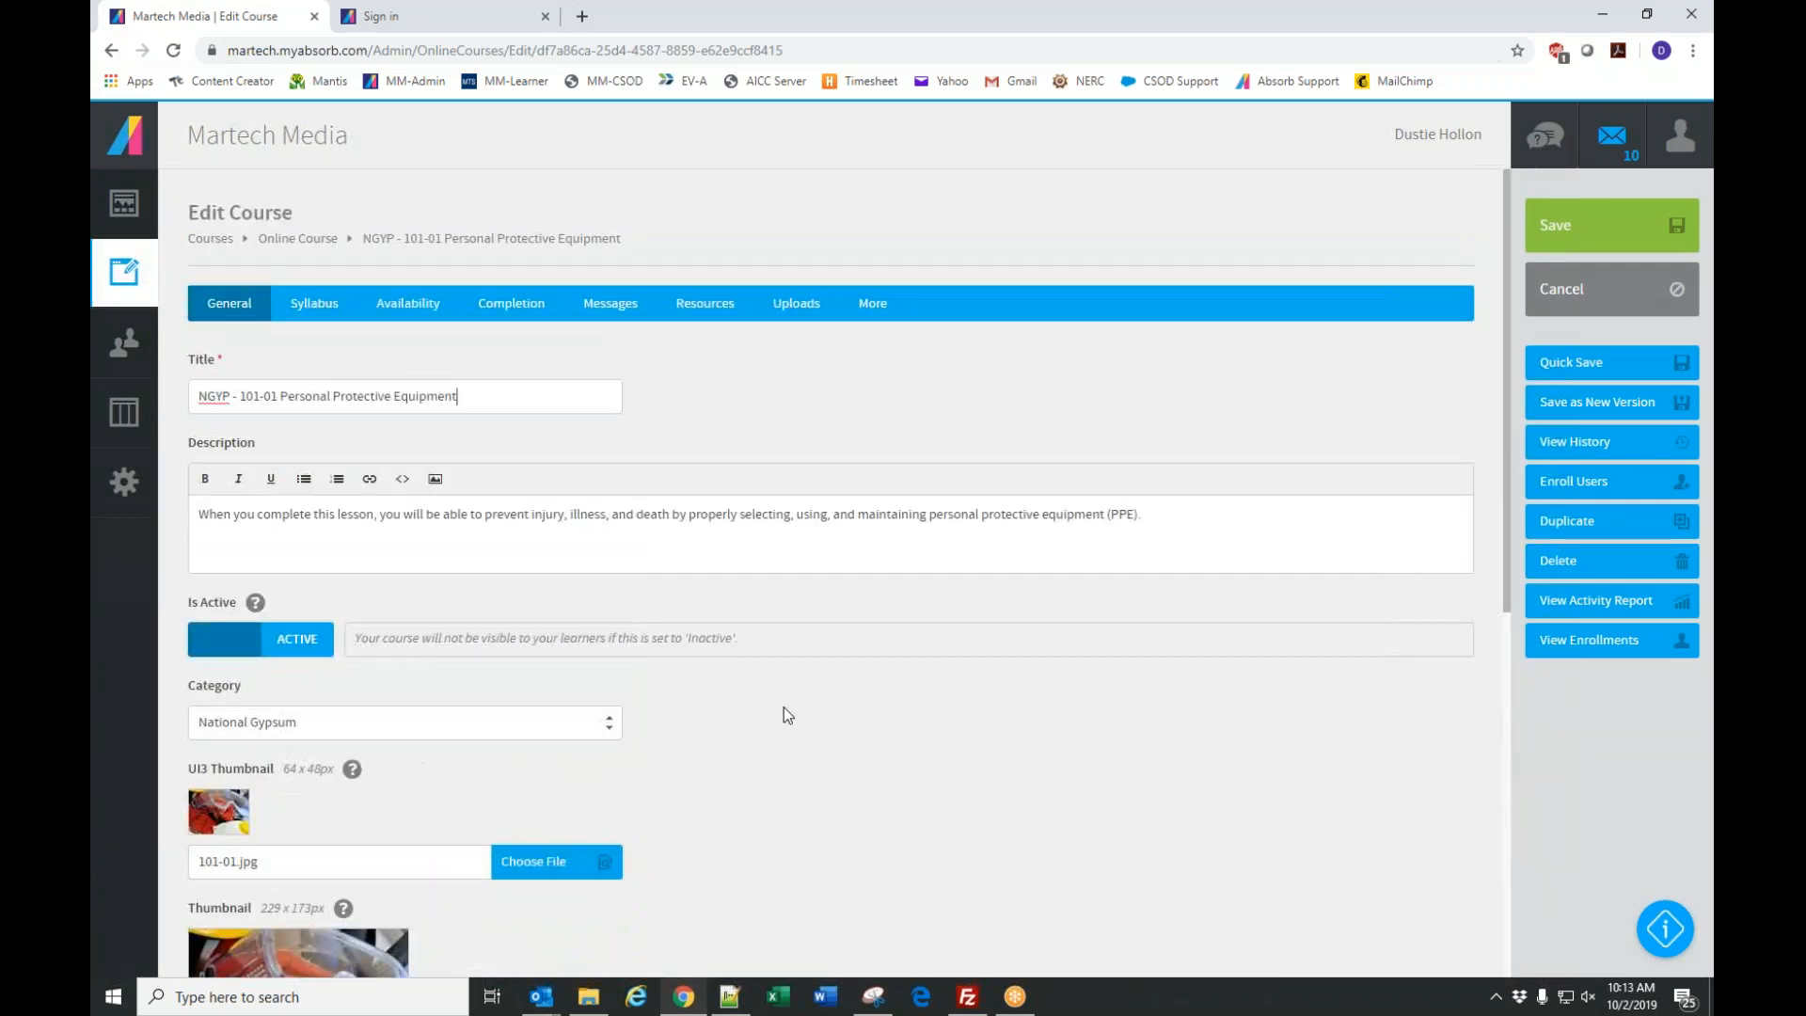
click(301, 309)
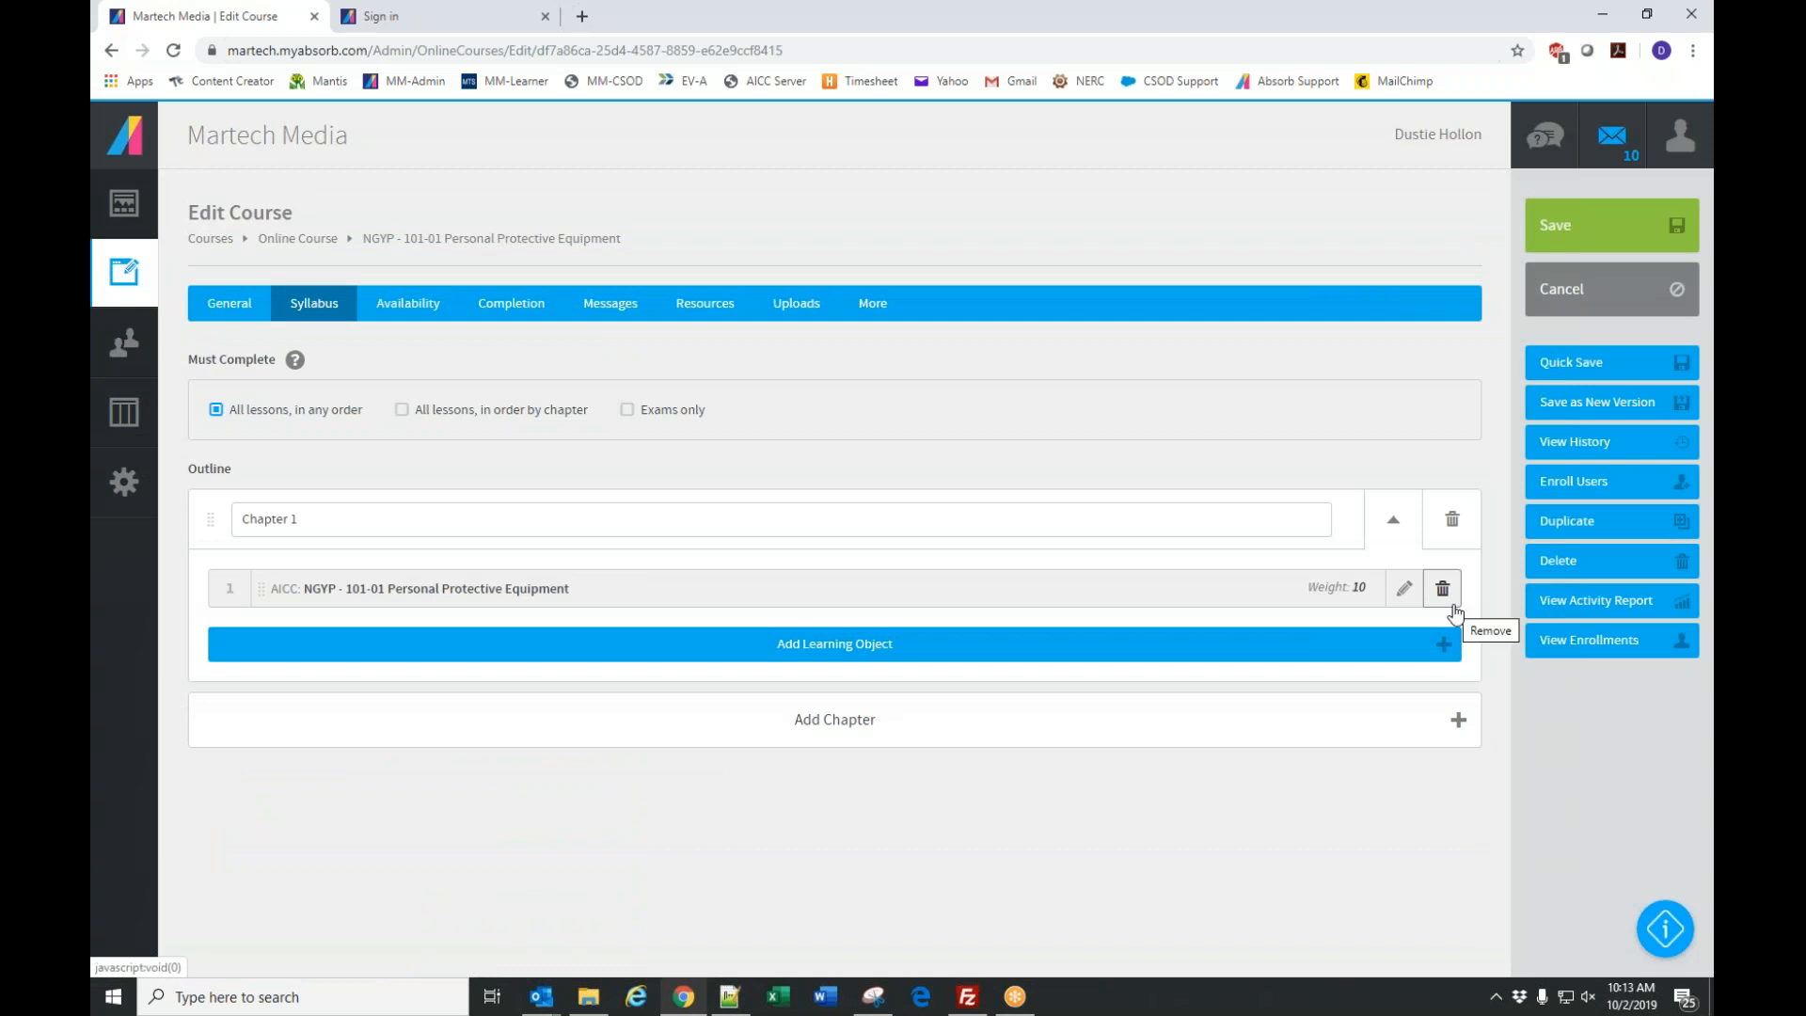
Review the course's availability settings, from e-commerce and the self-enrollment rule to automatic enrollment, approval and the options below.
click(387, 317)
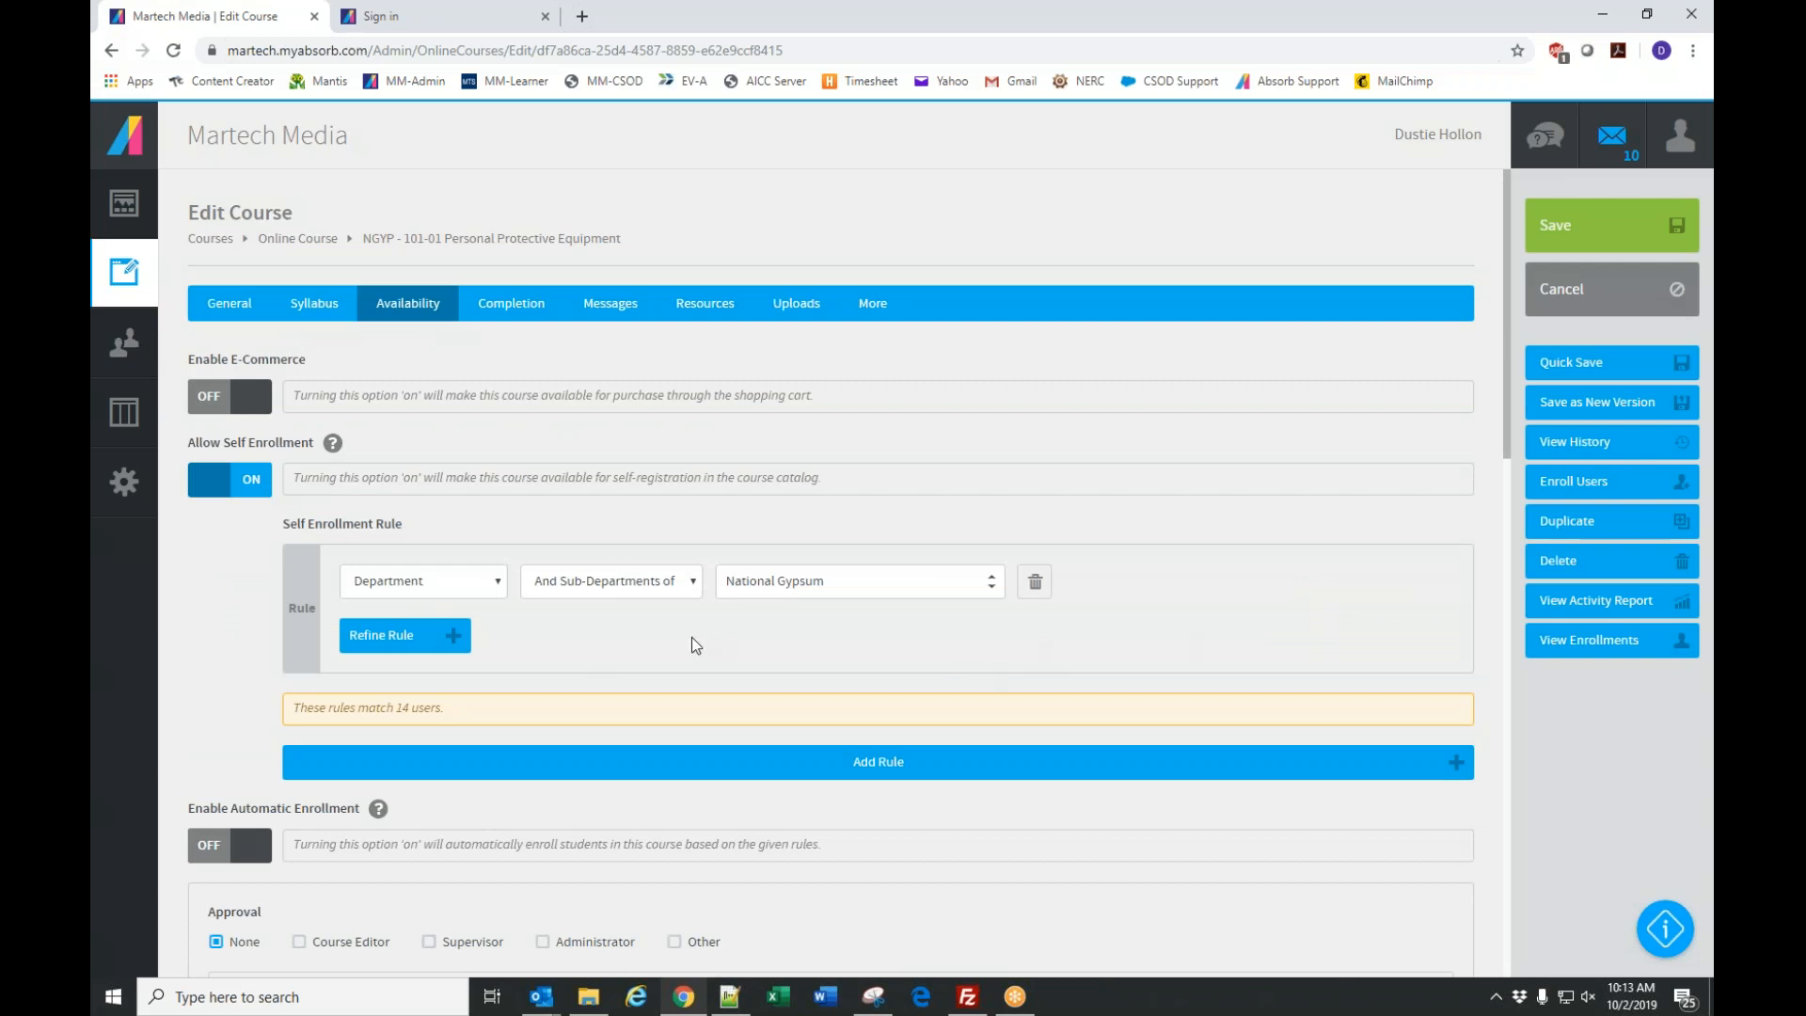
scroll(793, 645, down, 2)
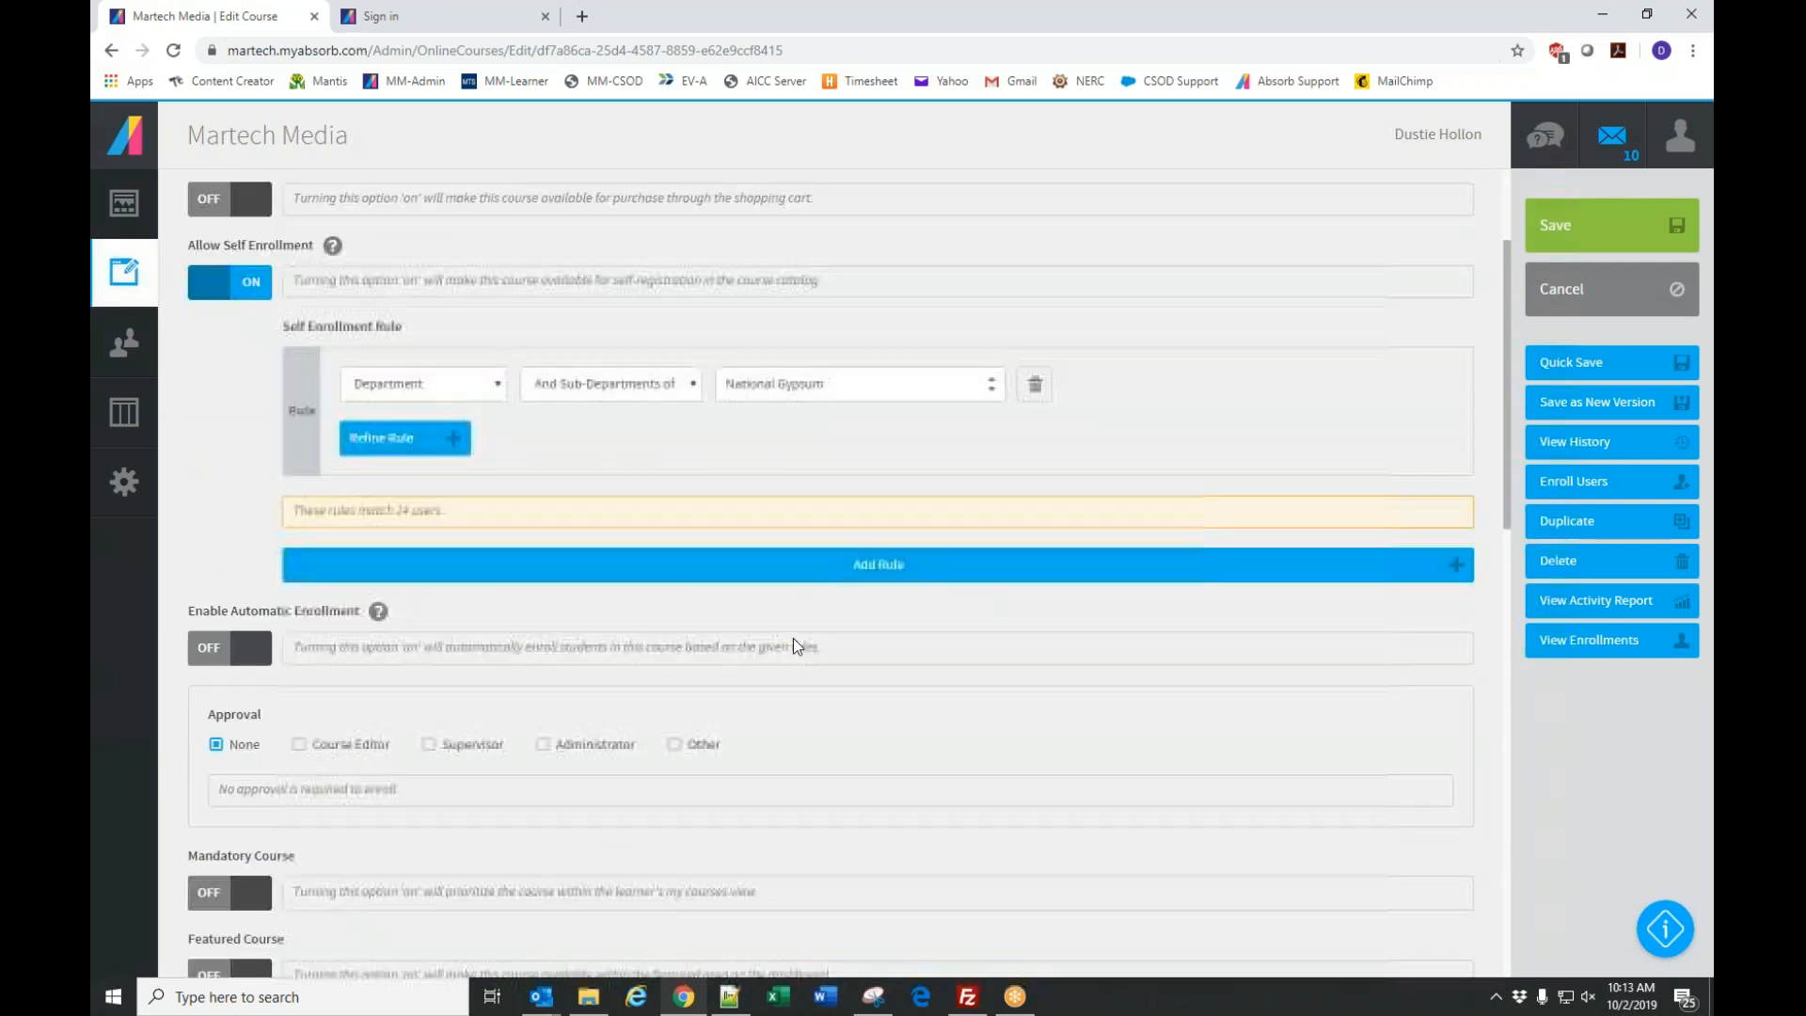
scroll(793, 638, down, 3)
scroll(793, 638, up, 5)
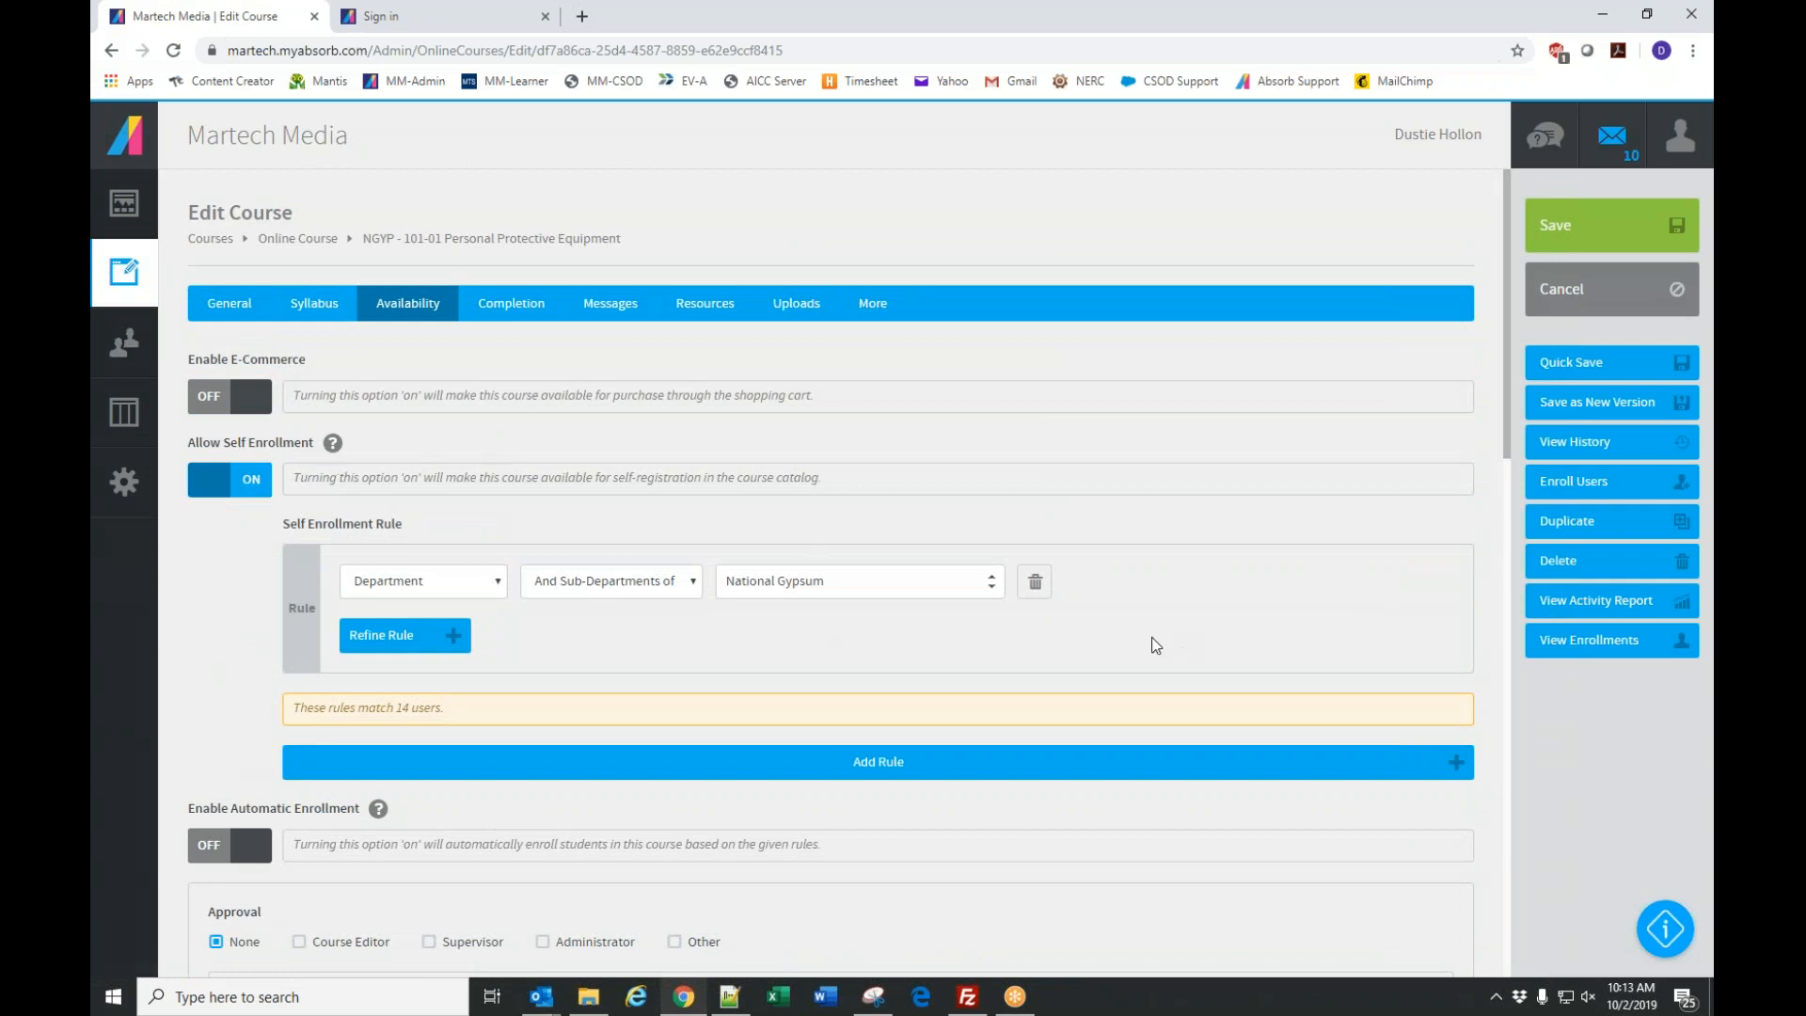
Review the course's completion and re-enrollment options, along with its messages, resources and uploads settings.
click(514, 314)
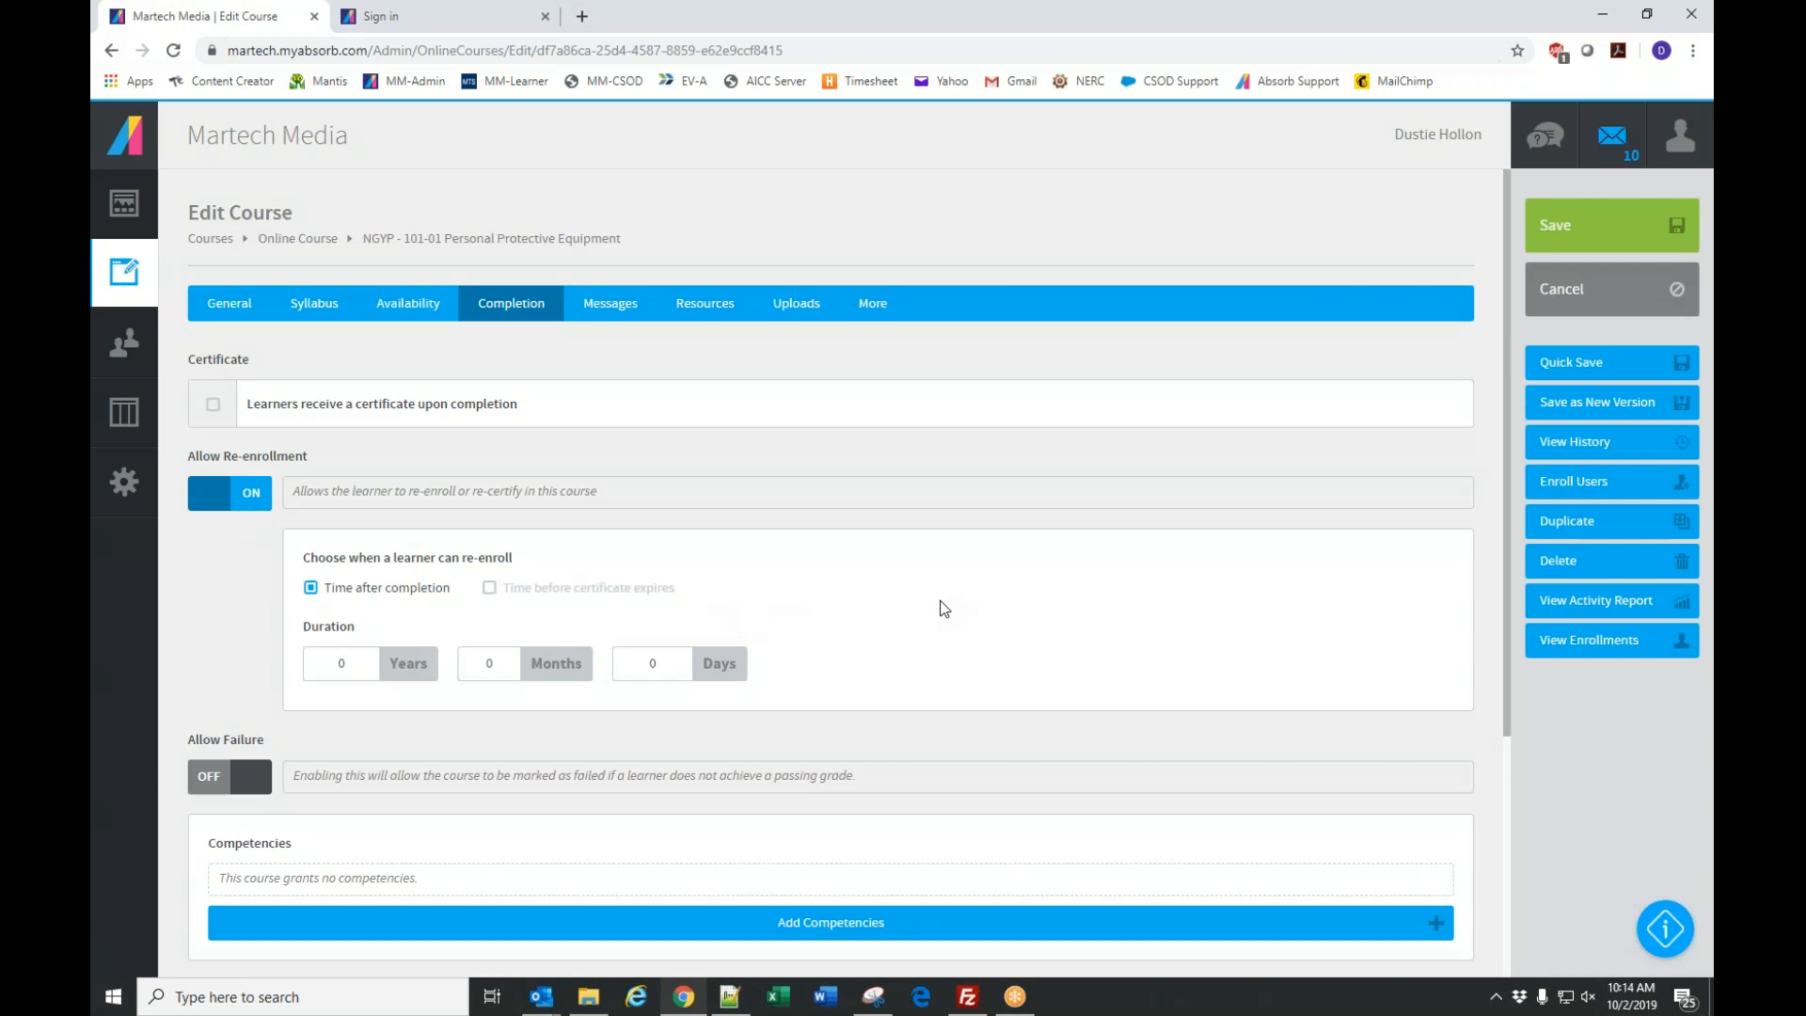
click(608, 320)
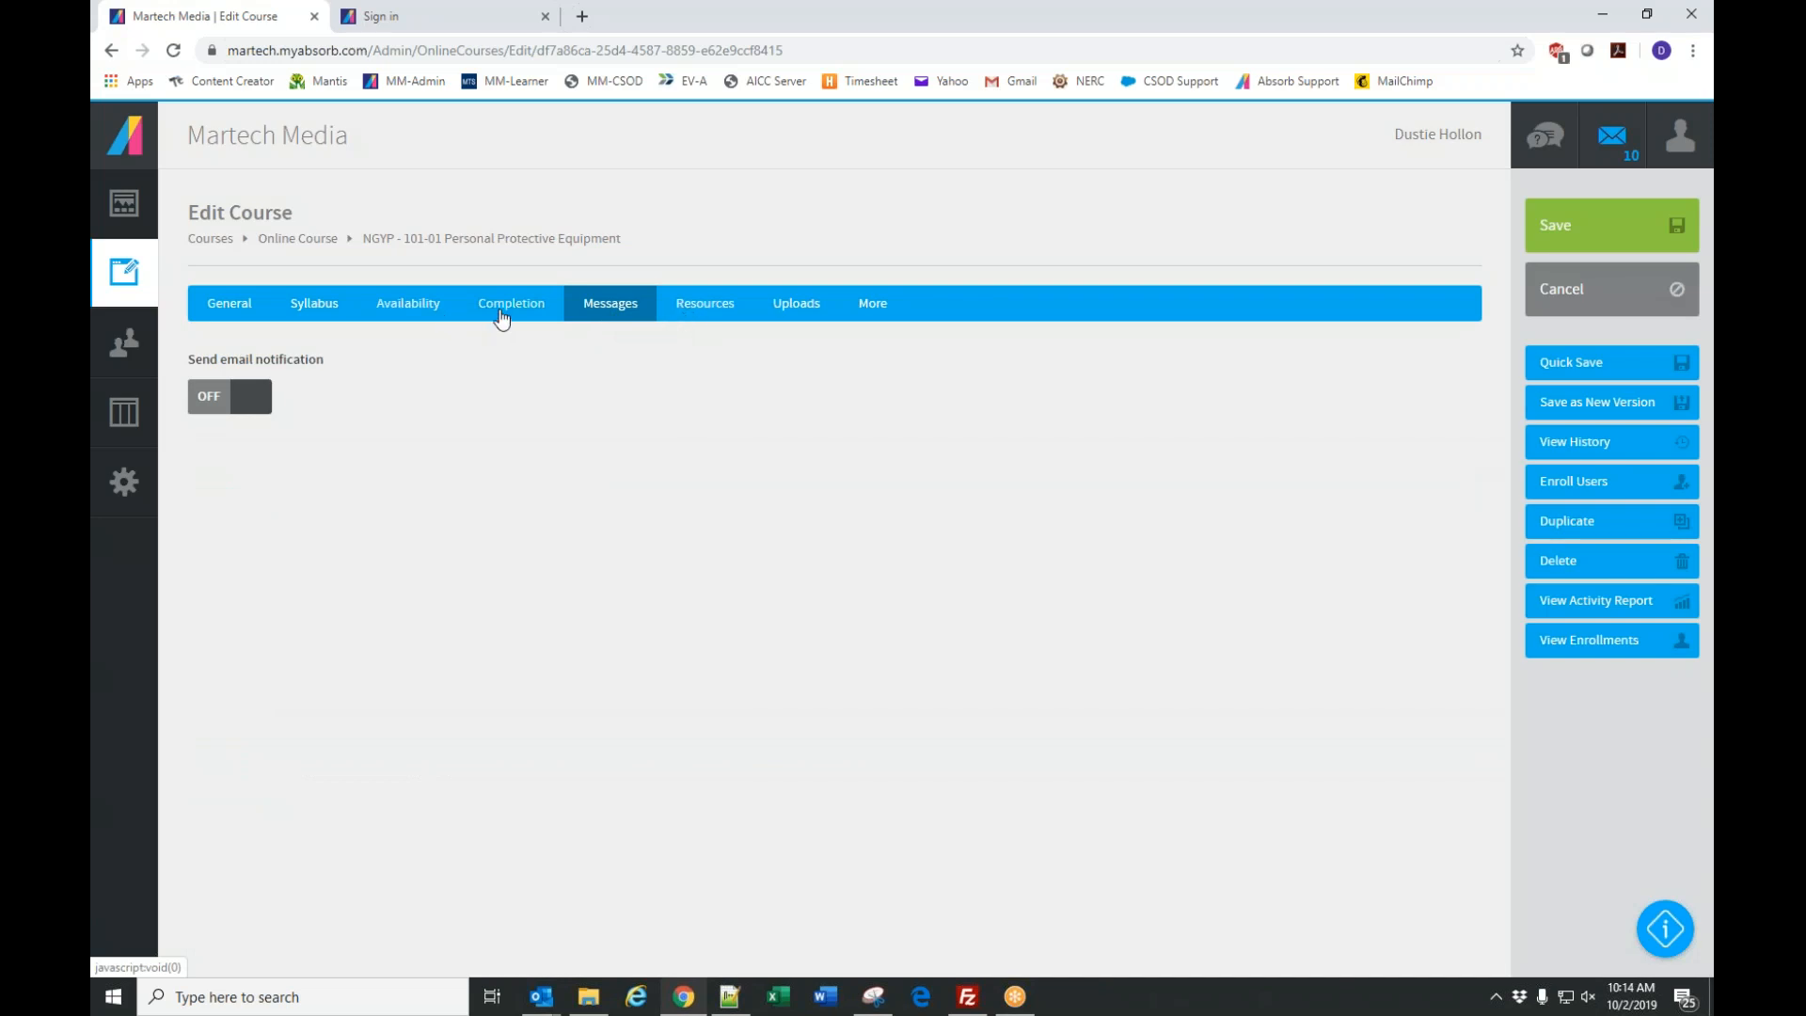
click(502, 319)
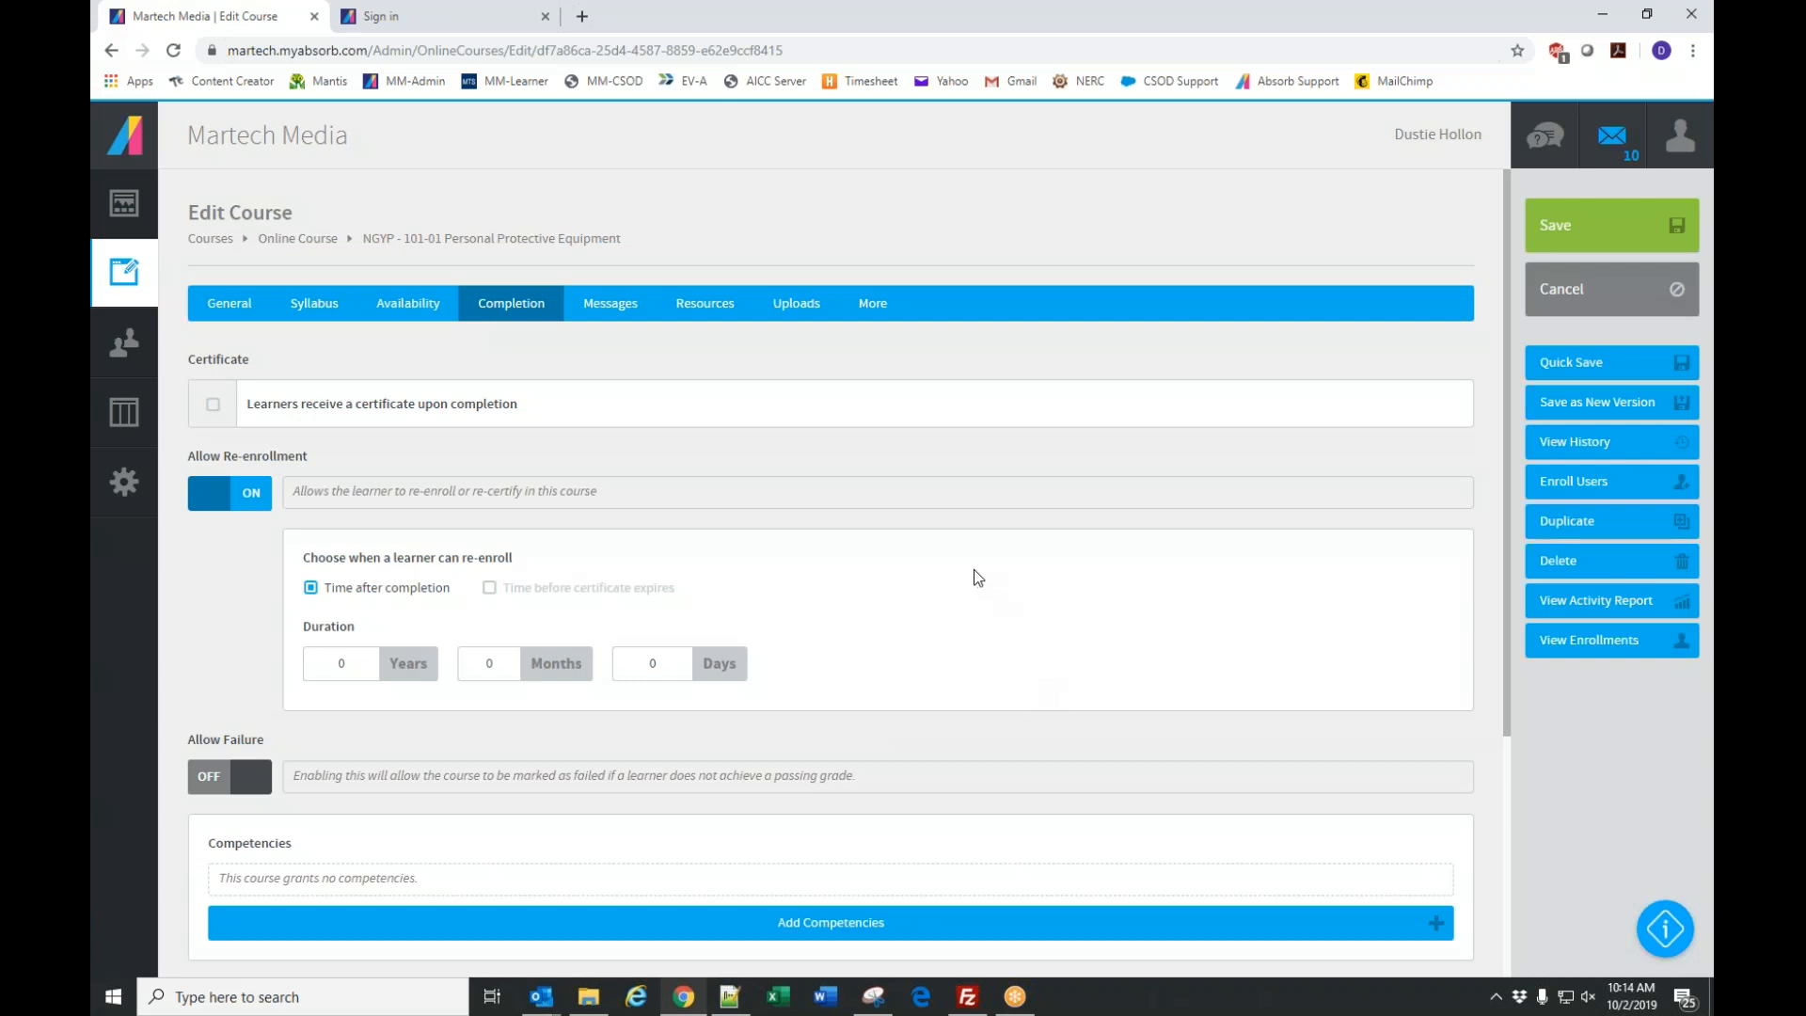
scroll(975, 573, down, 3)
scroll(975, 569, up, 3)
click(622, 315)
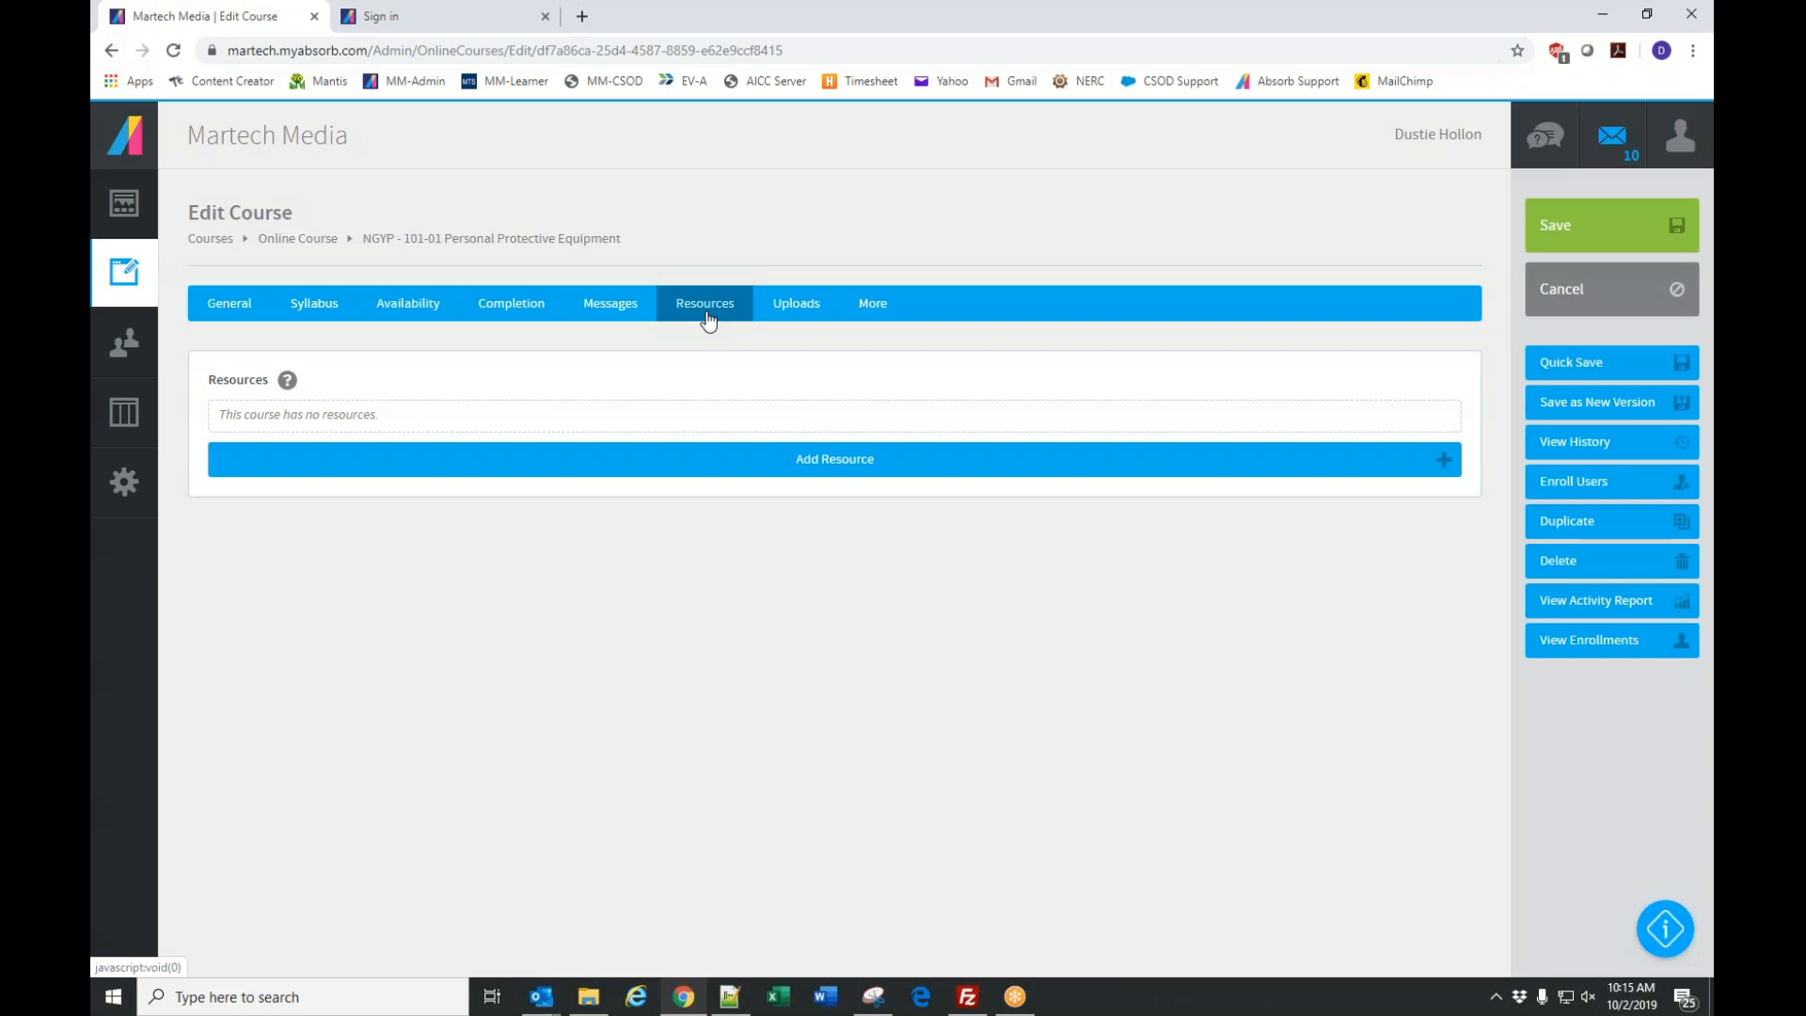
click(806, 323)
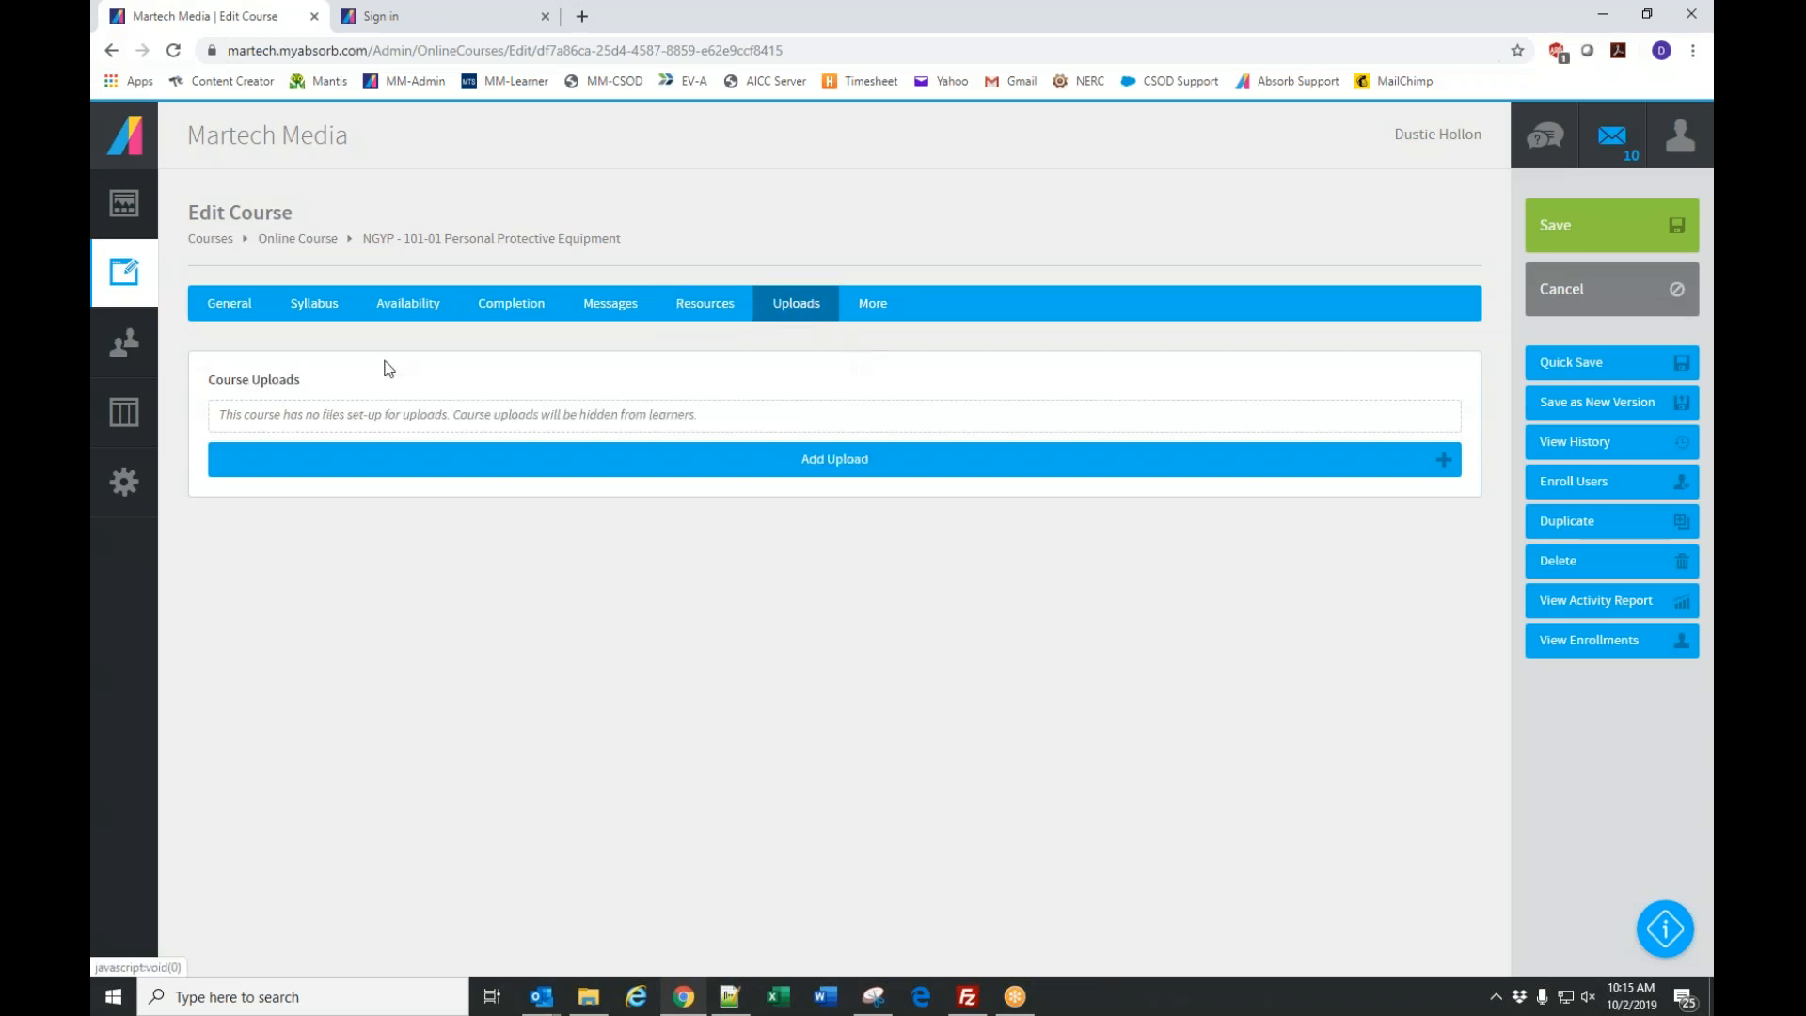
Review the course's additional settings, from terms and conditions down to learner time, and leave the course without saving.
click(878, 313)
scroll(1130, 526, down, 2)
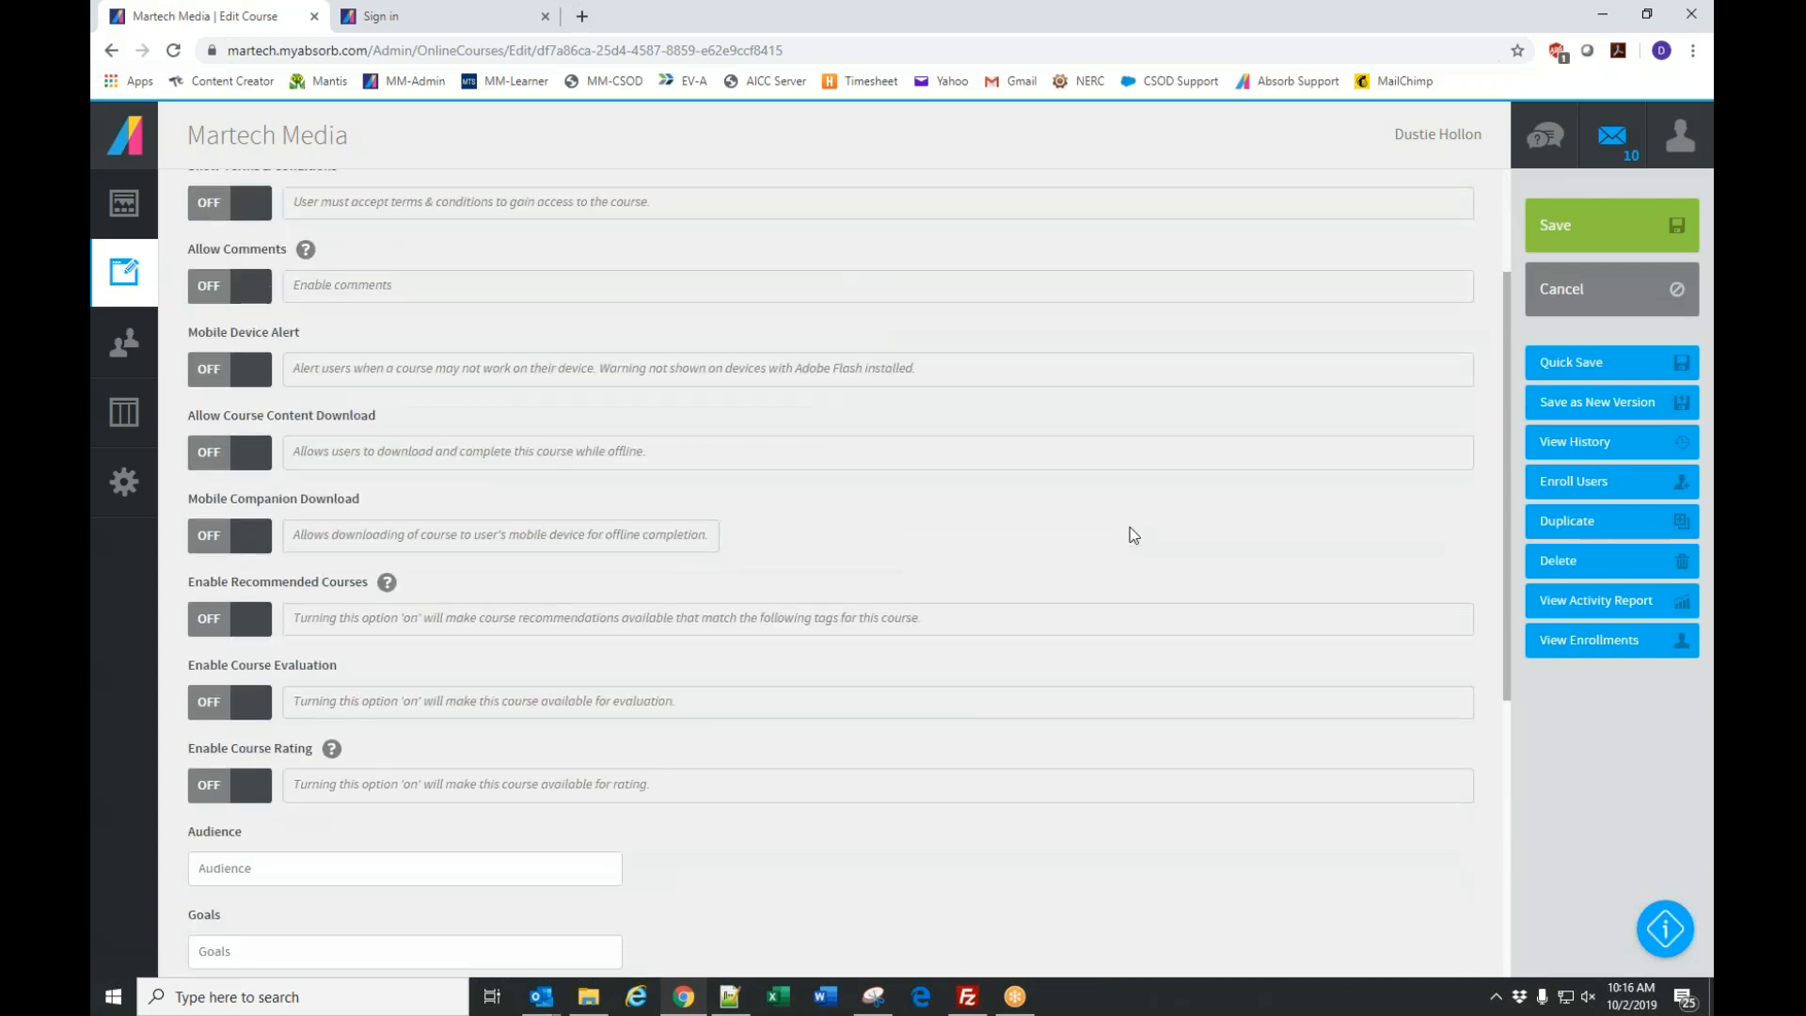
scroll(1127, 530, up, 1)
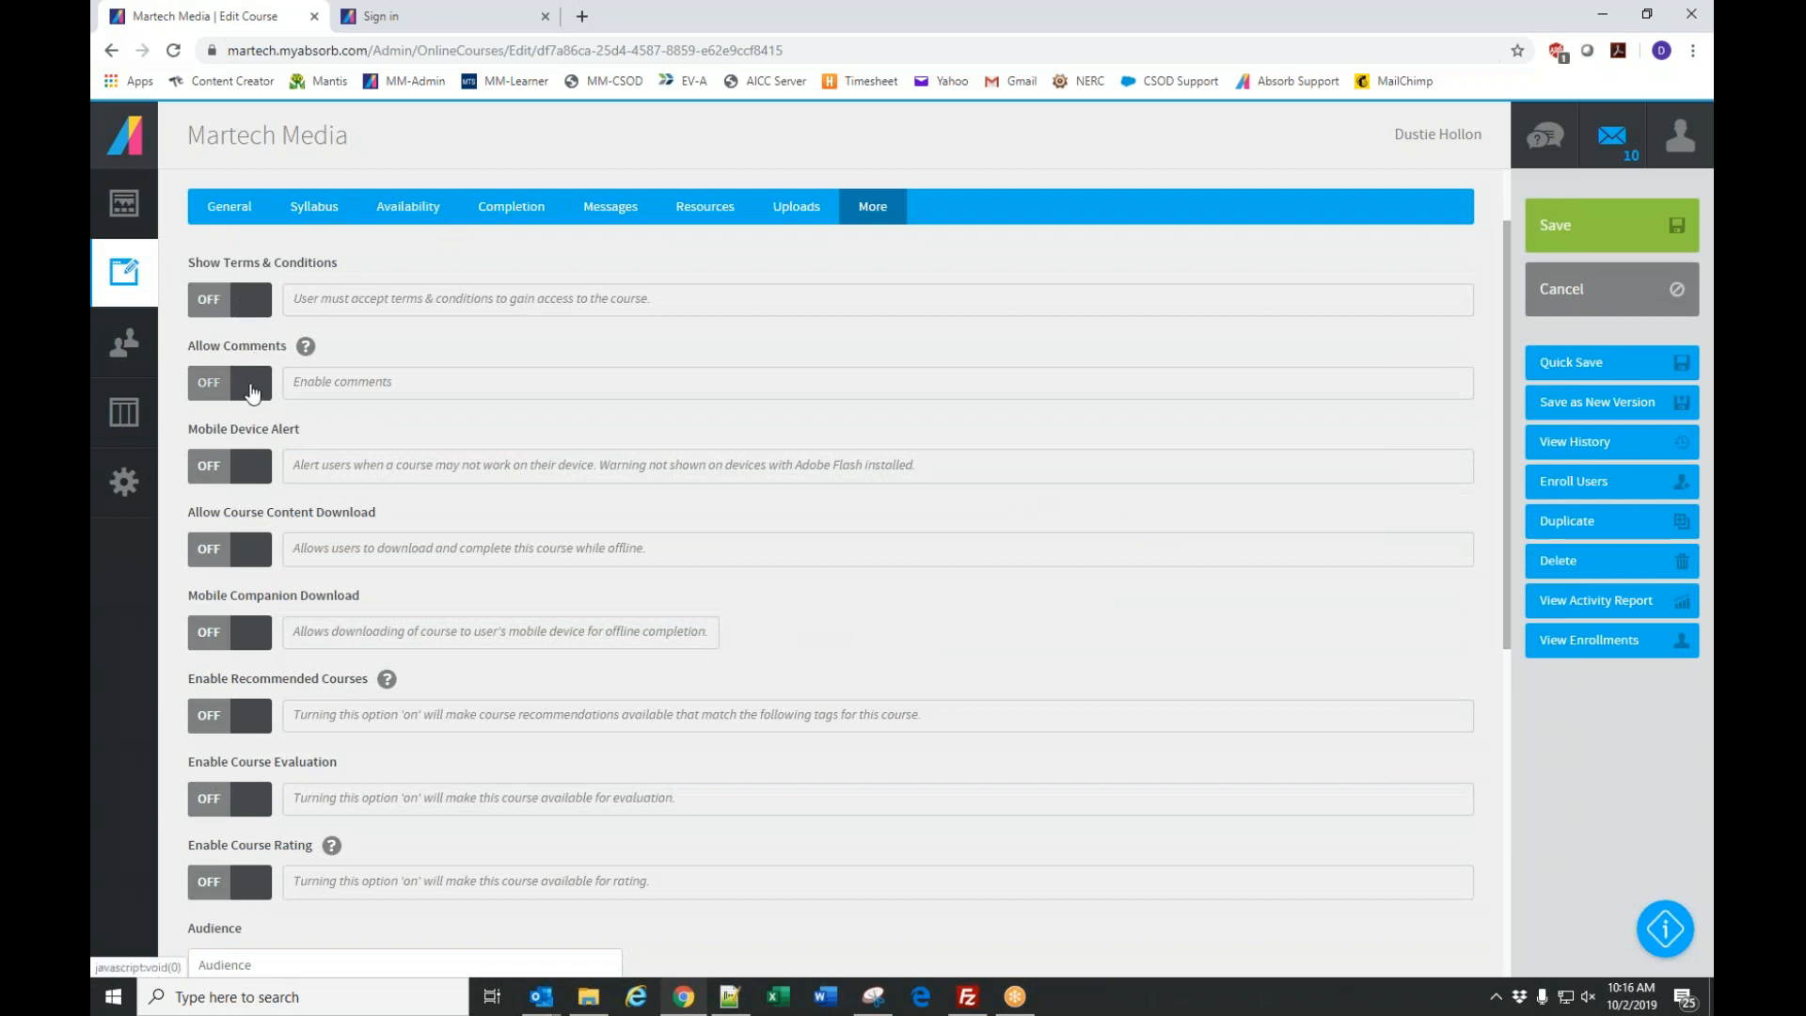
scroll(350, 519, down, 1)
scroll(350, 515, down, 1)
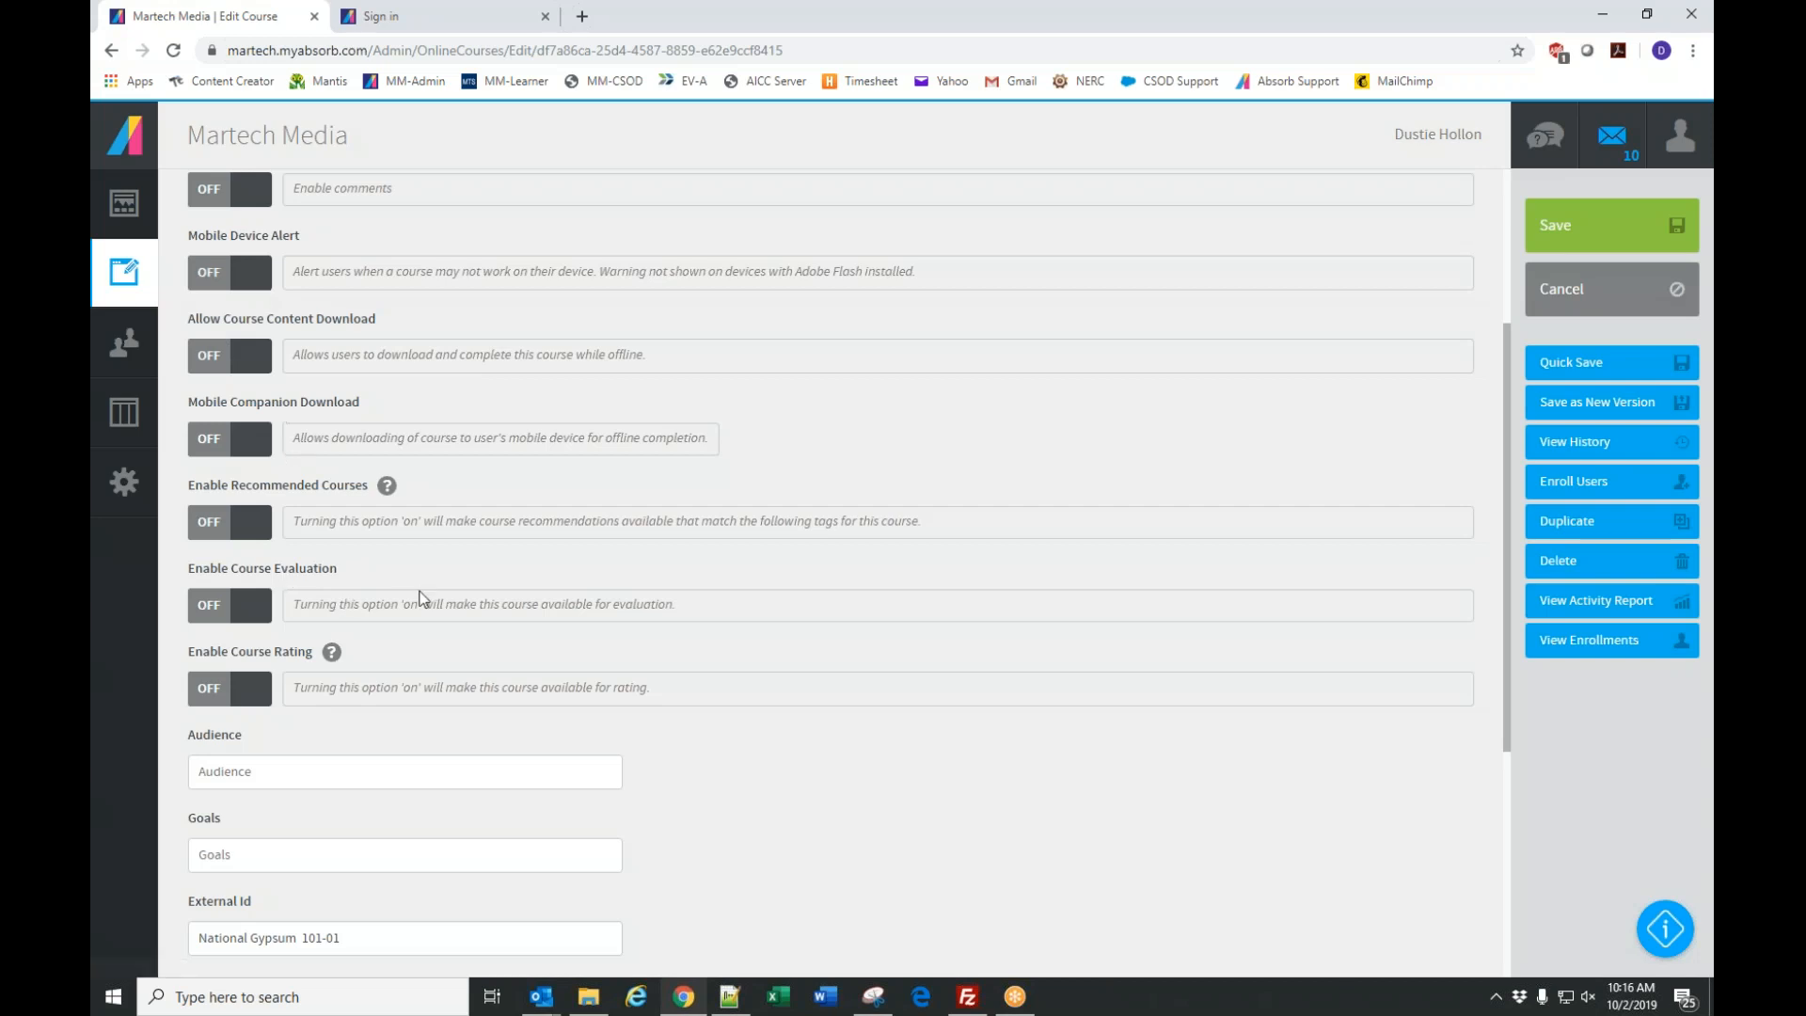
scroll(627, 598, down, 2)
scroll(622, 602, down, 2)
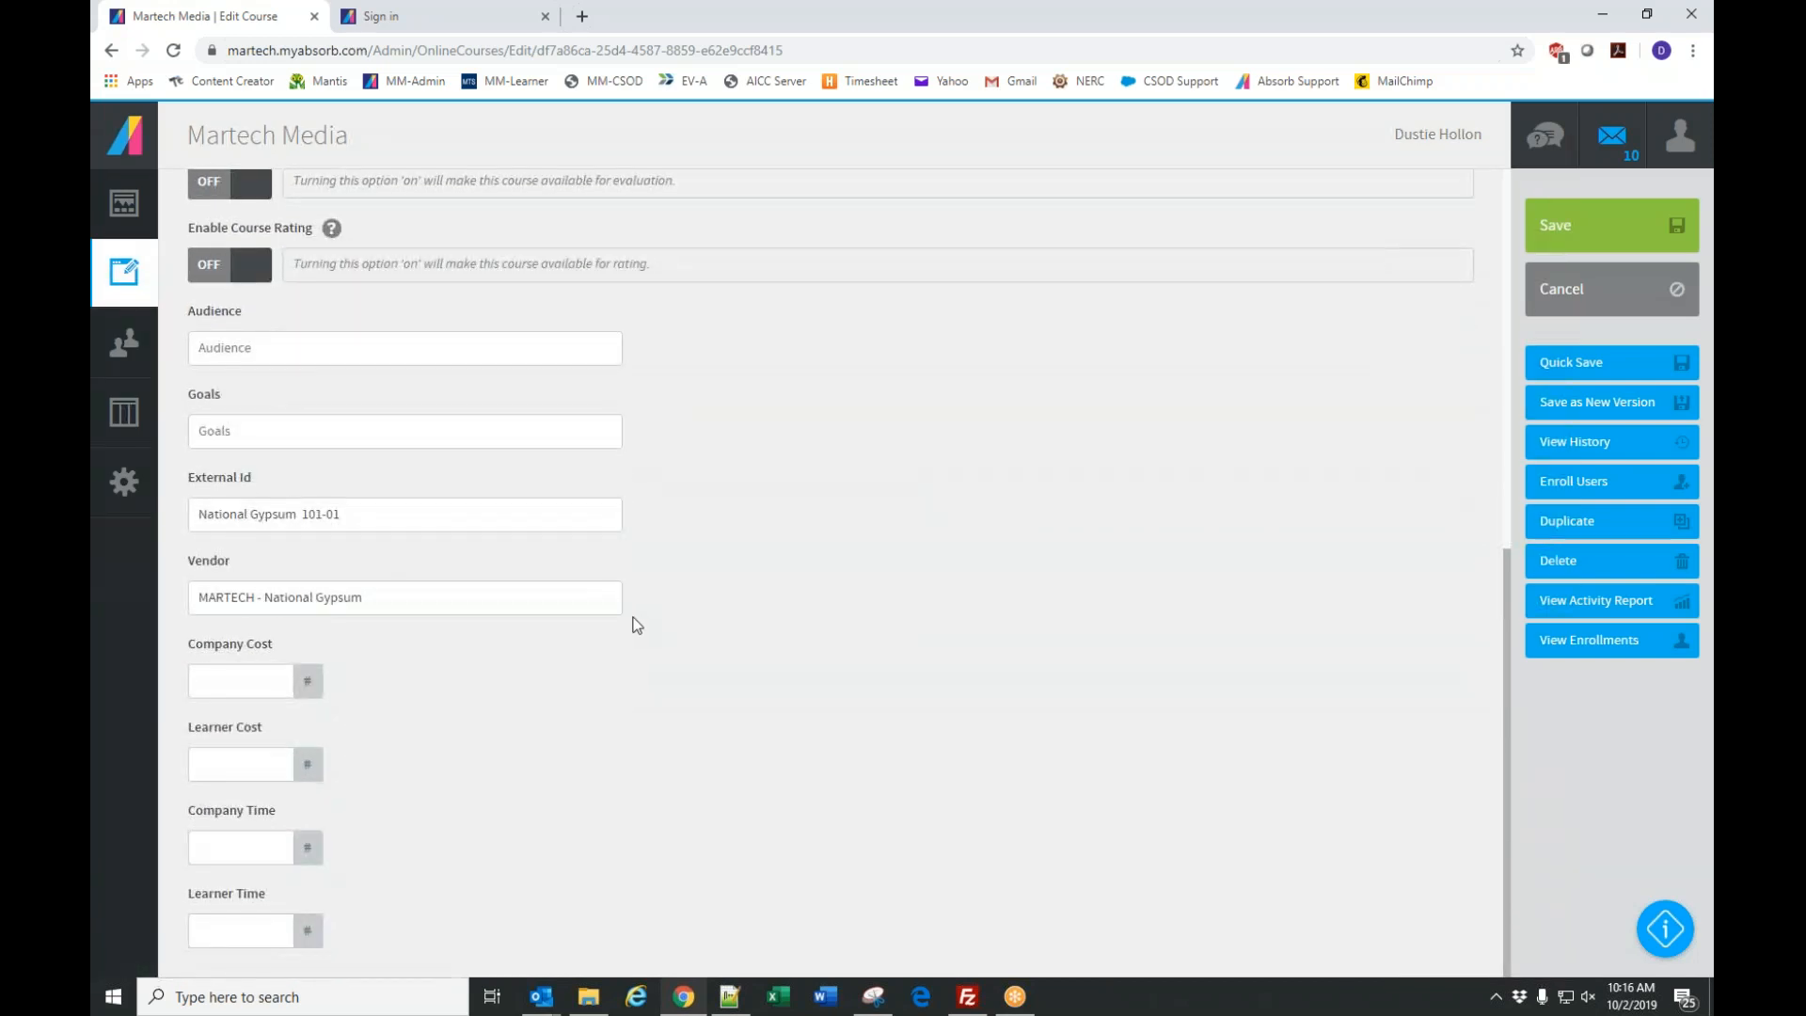
scroll(643, 627, up, 5)
scroll(643, 626, up, 2)
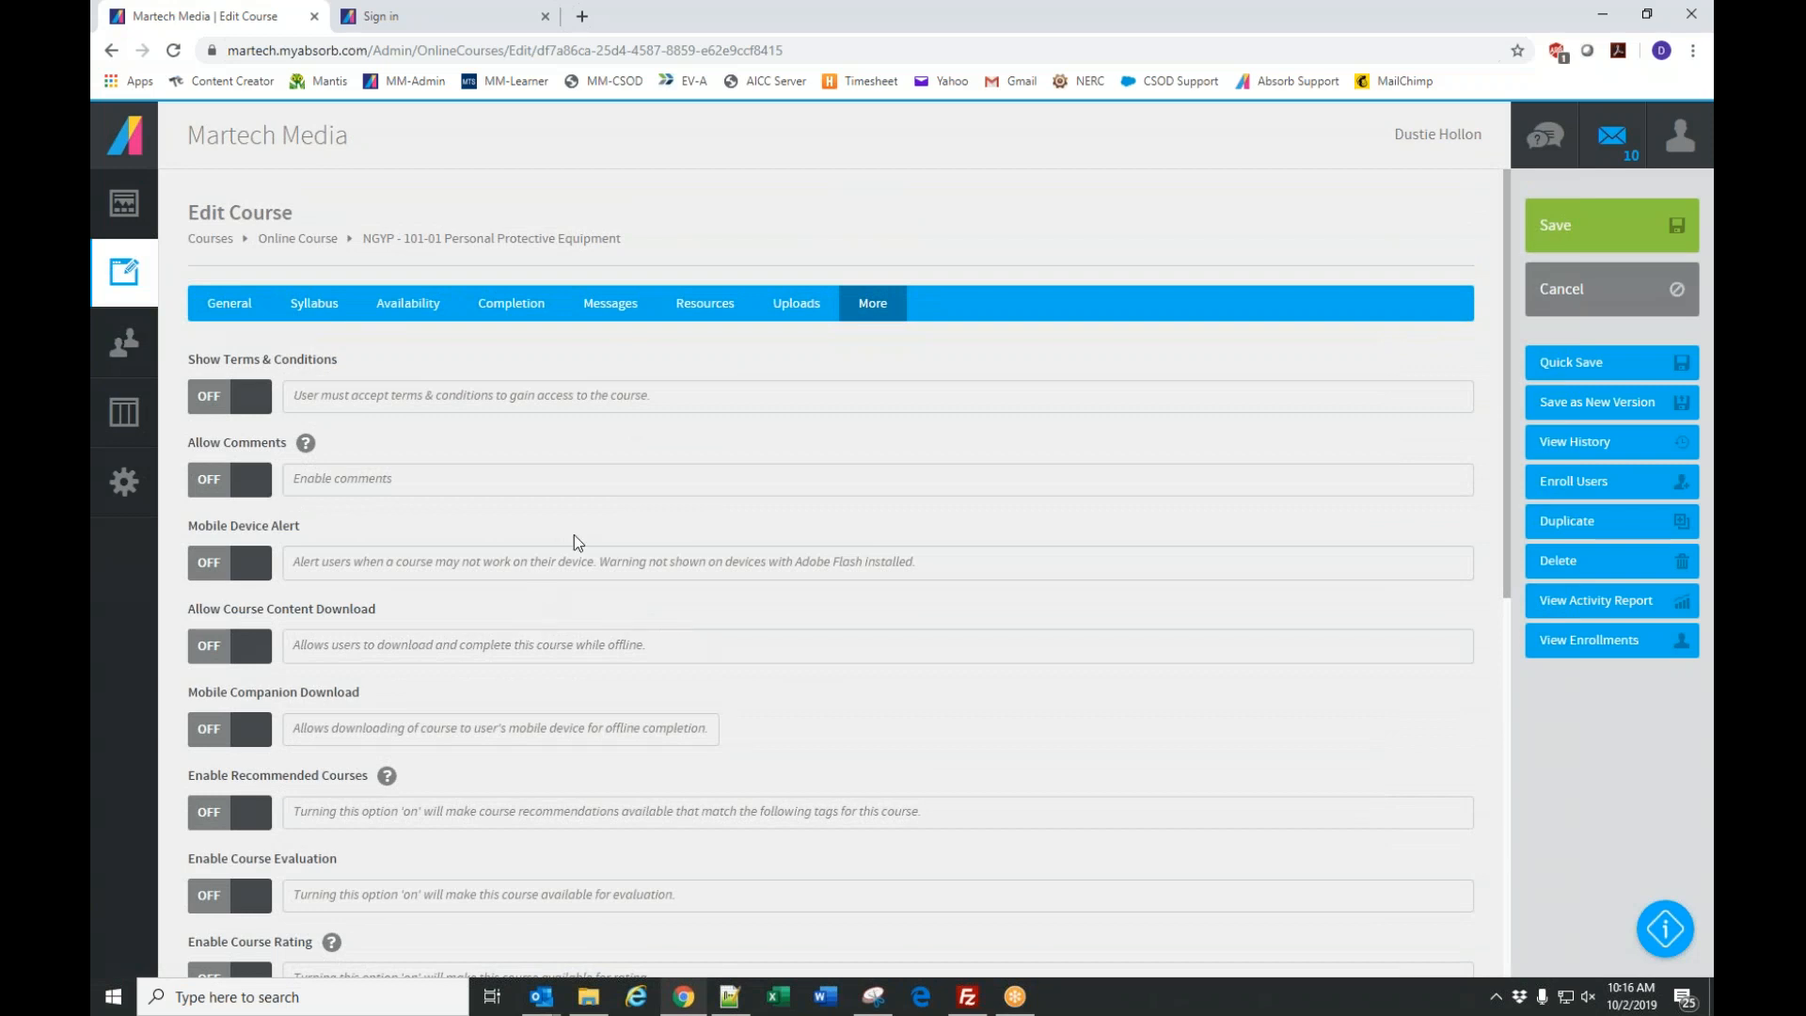
scroll(688, 594, down, 2)
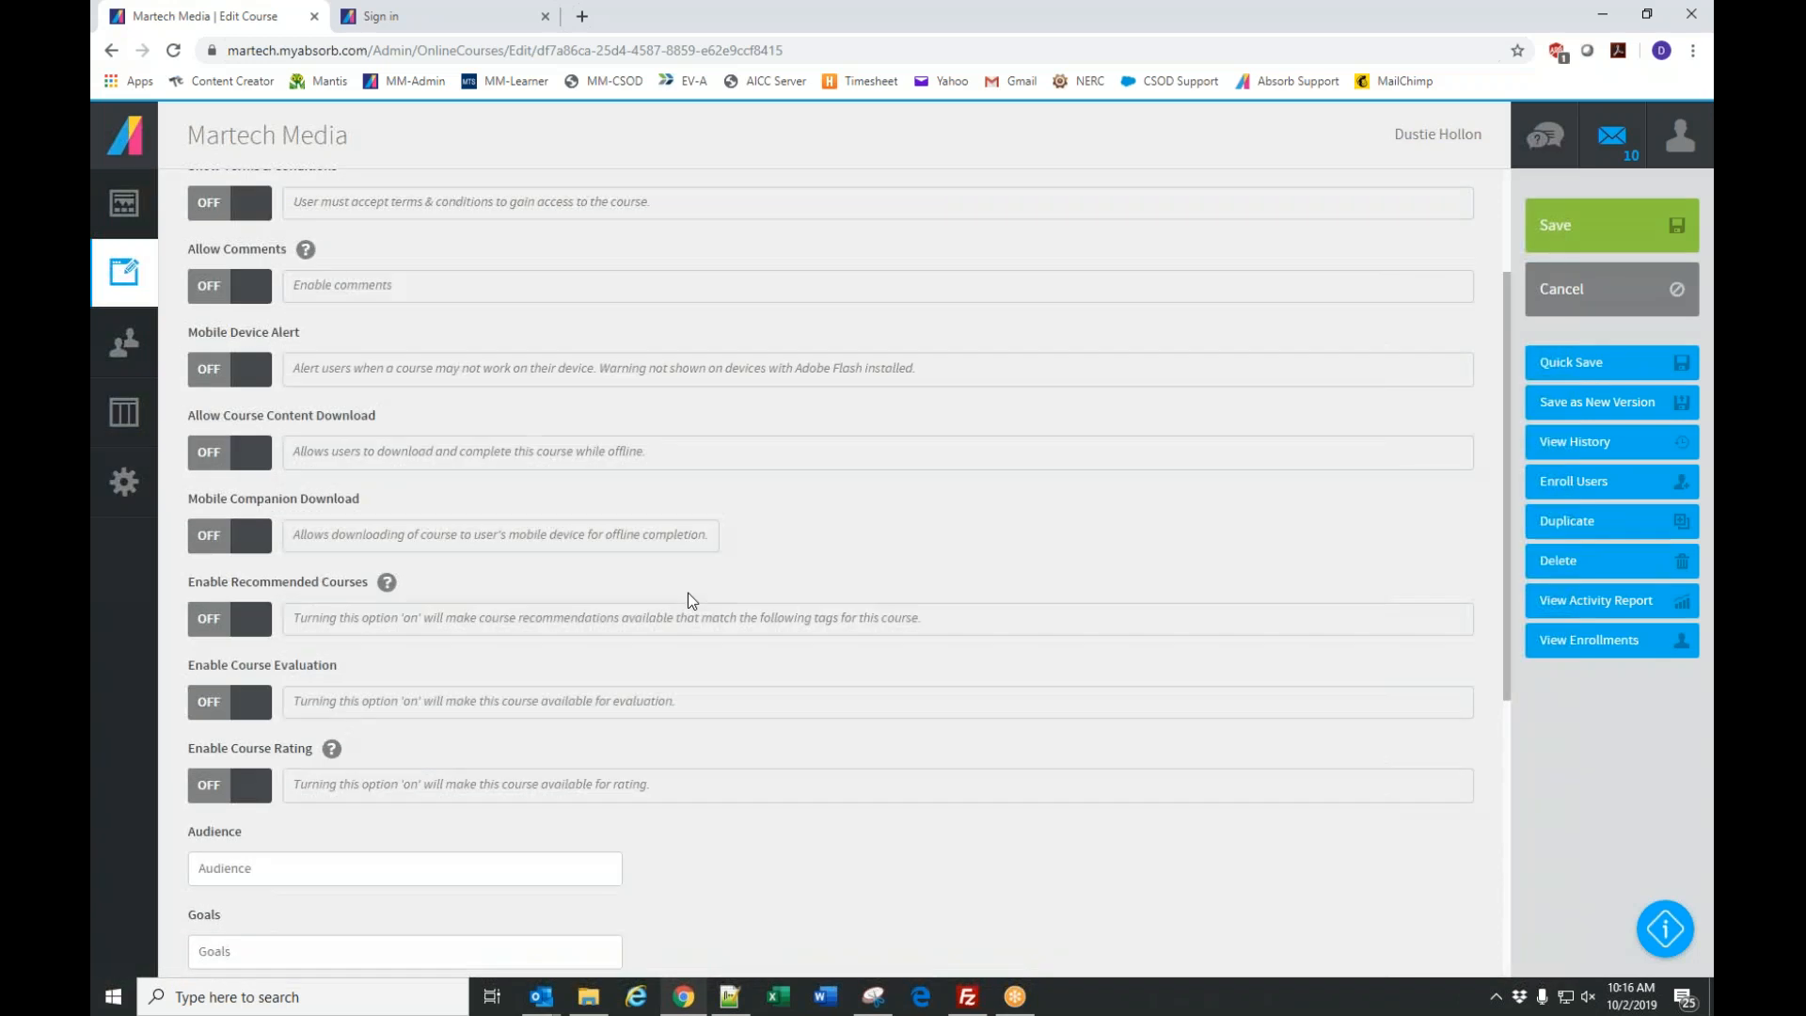
scroll(1073, 628, up, 2)
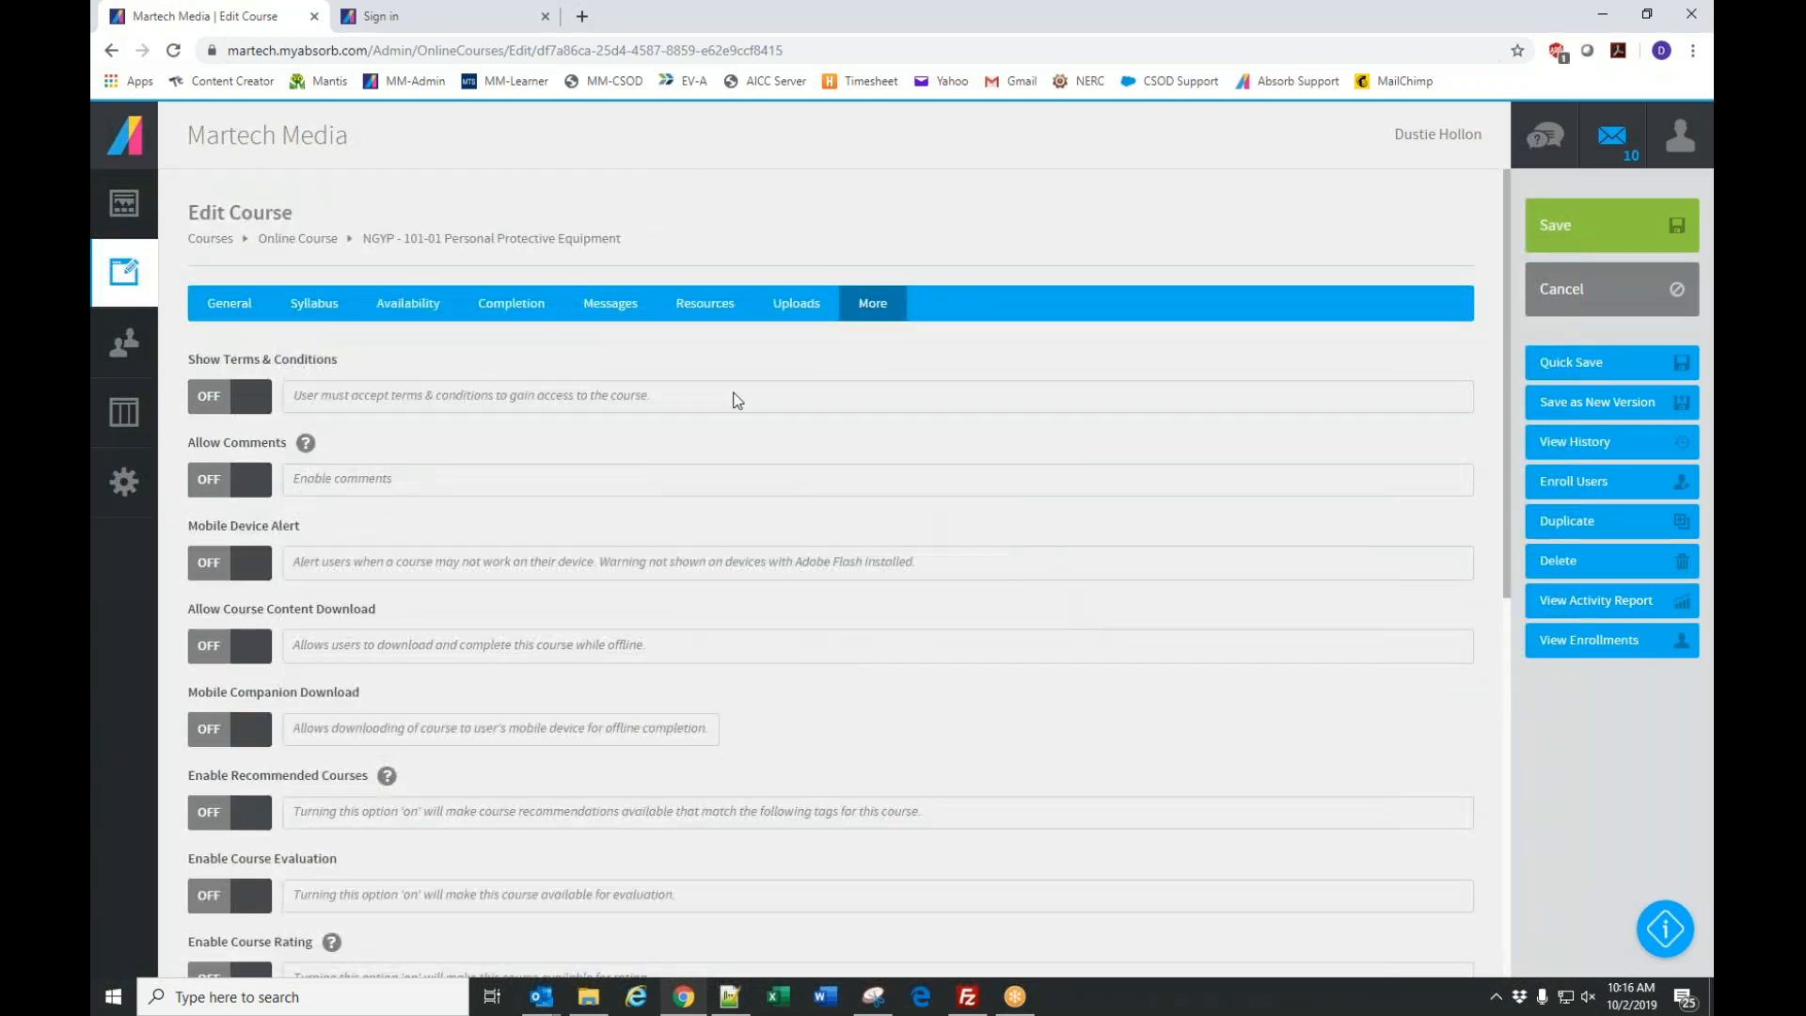
click(1588, 300)
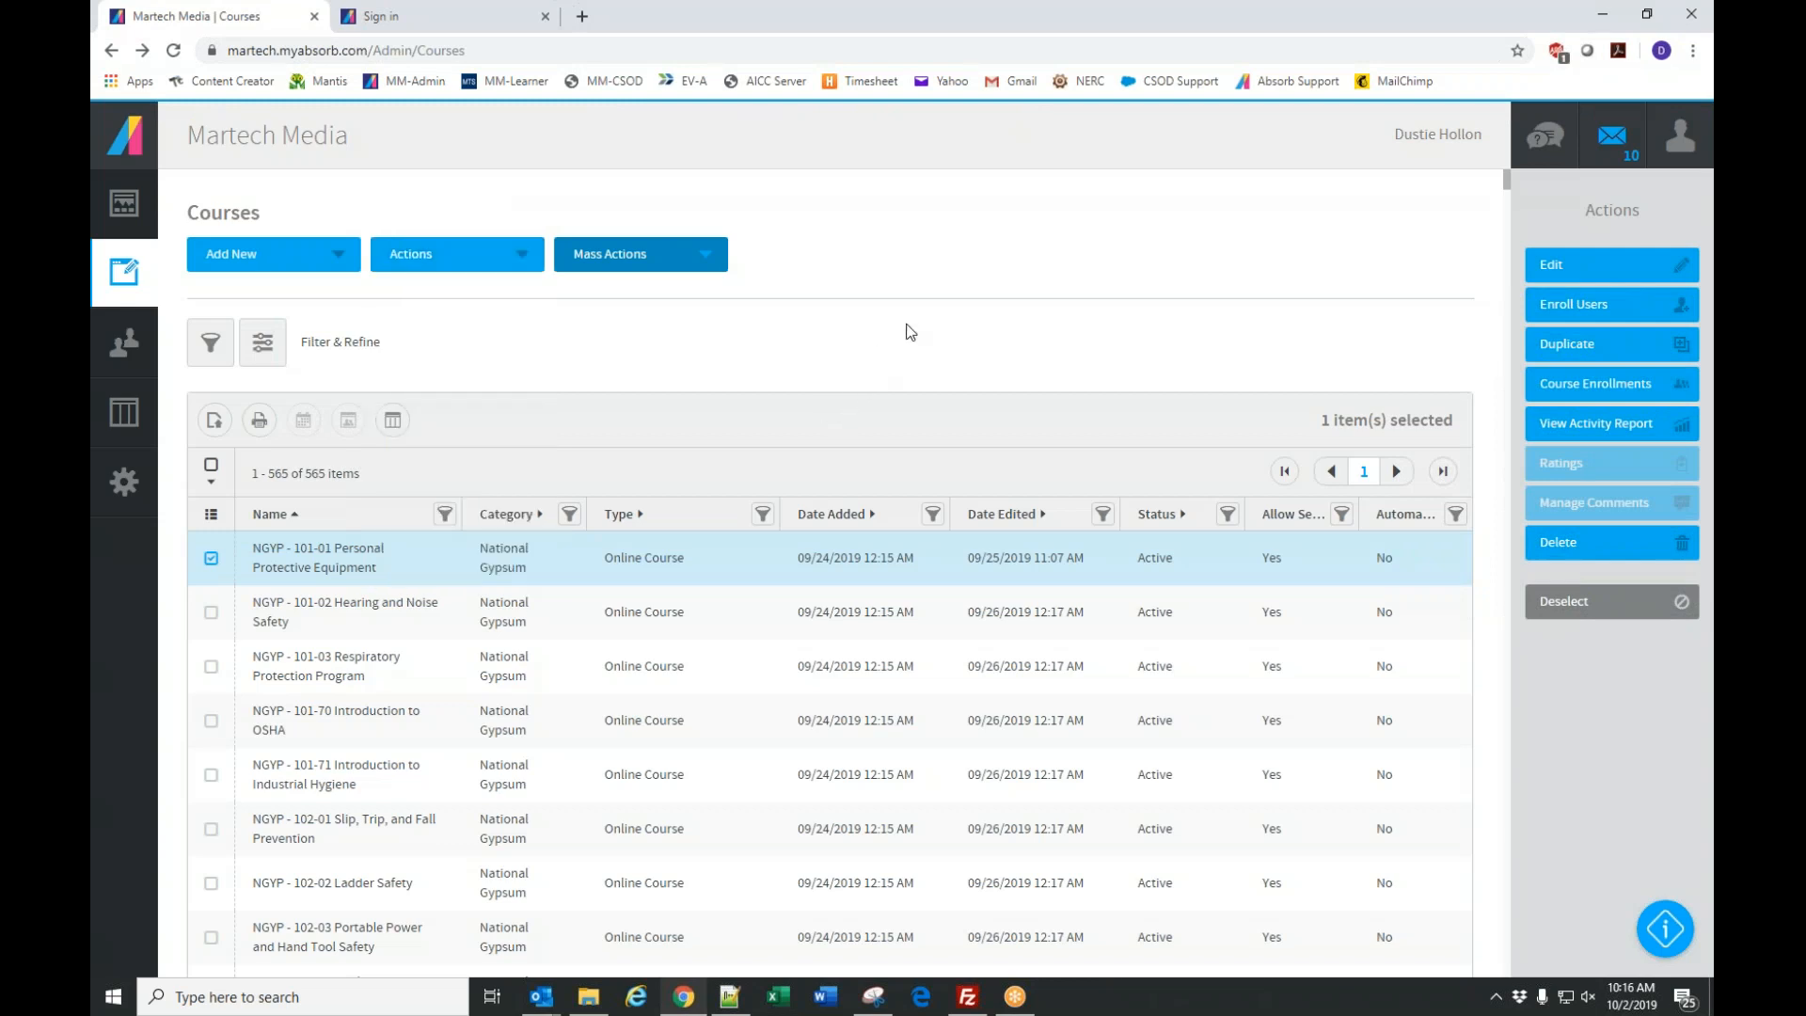
Start a new course bundle and title it "Safety Bundle".
mouse_move(272, 254)
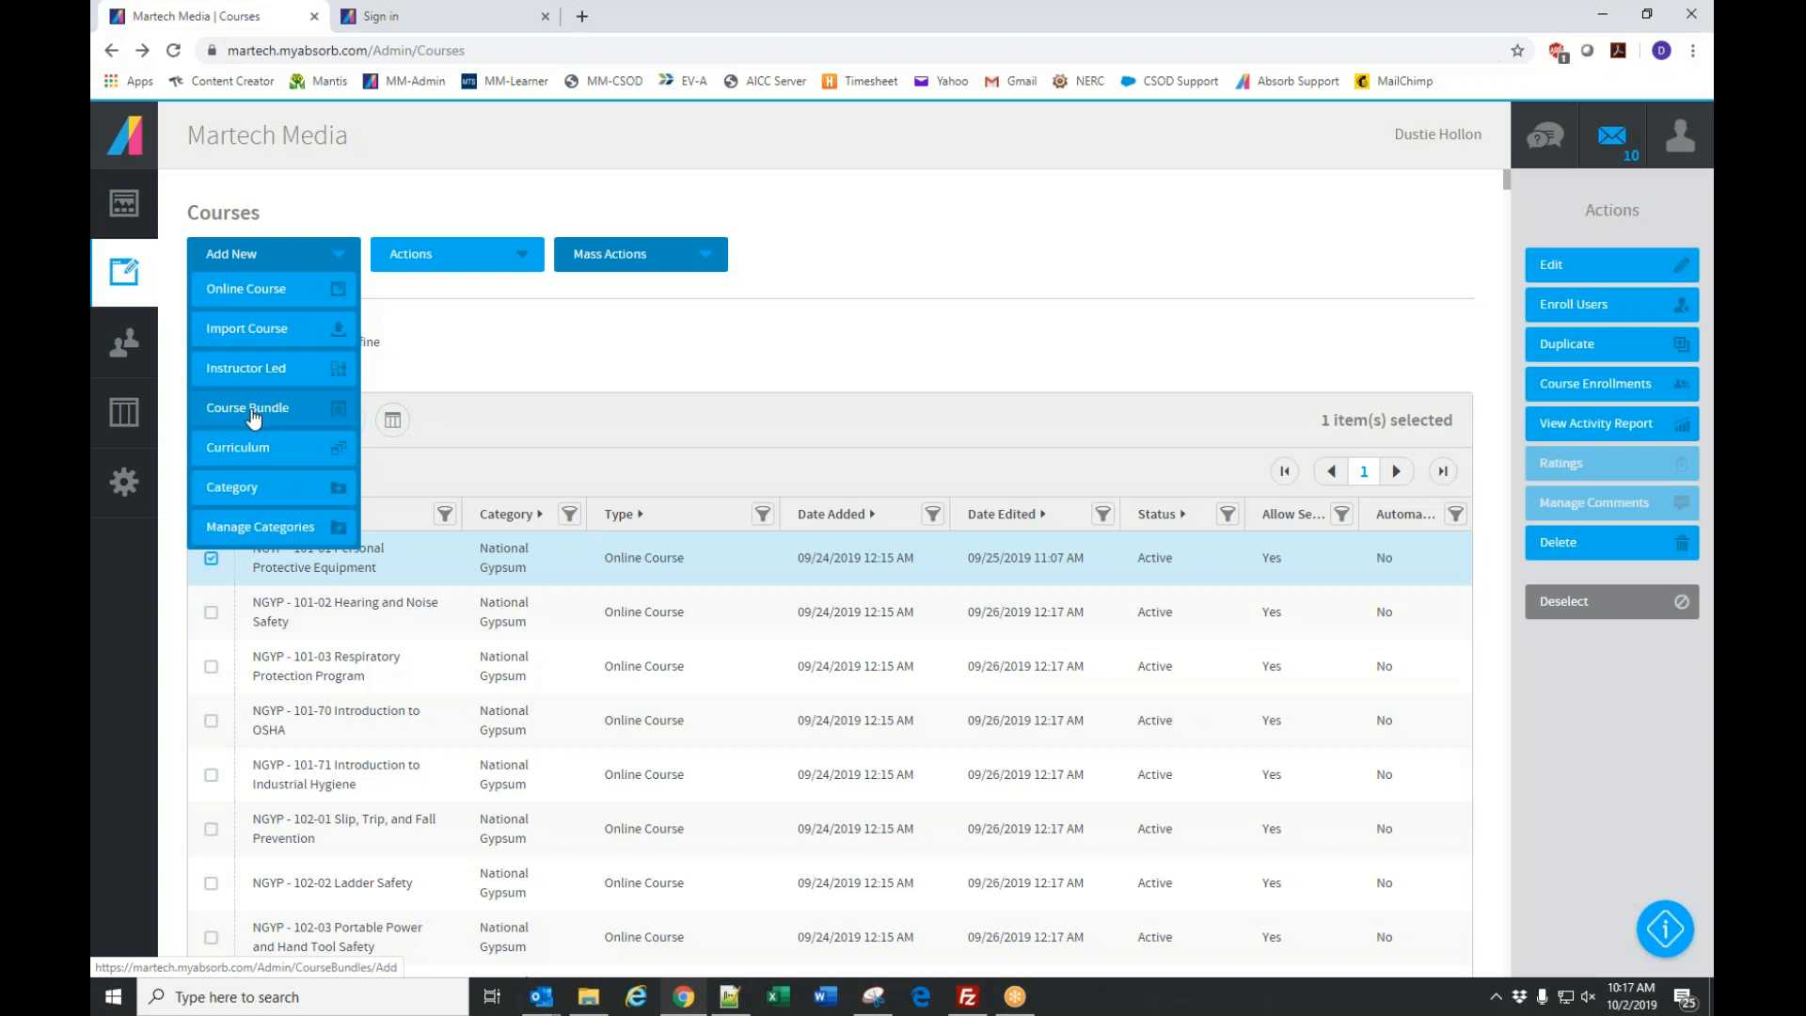
click(252, 416)
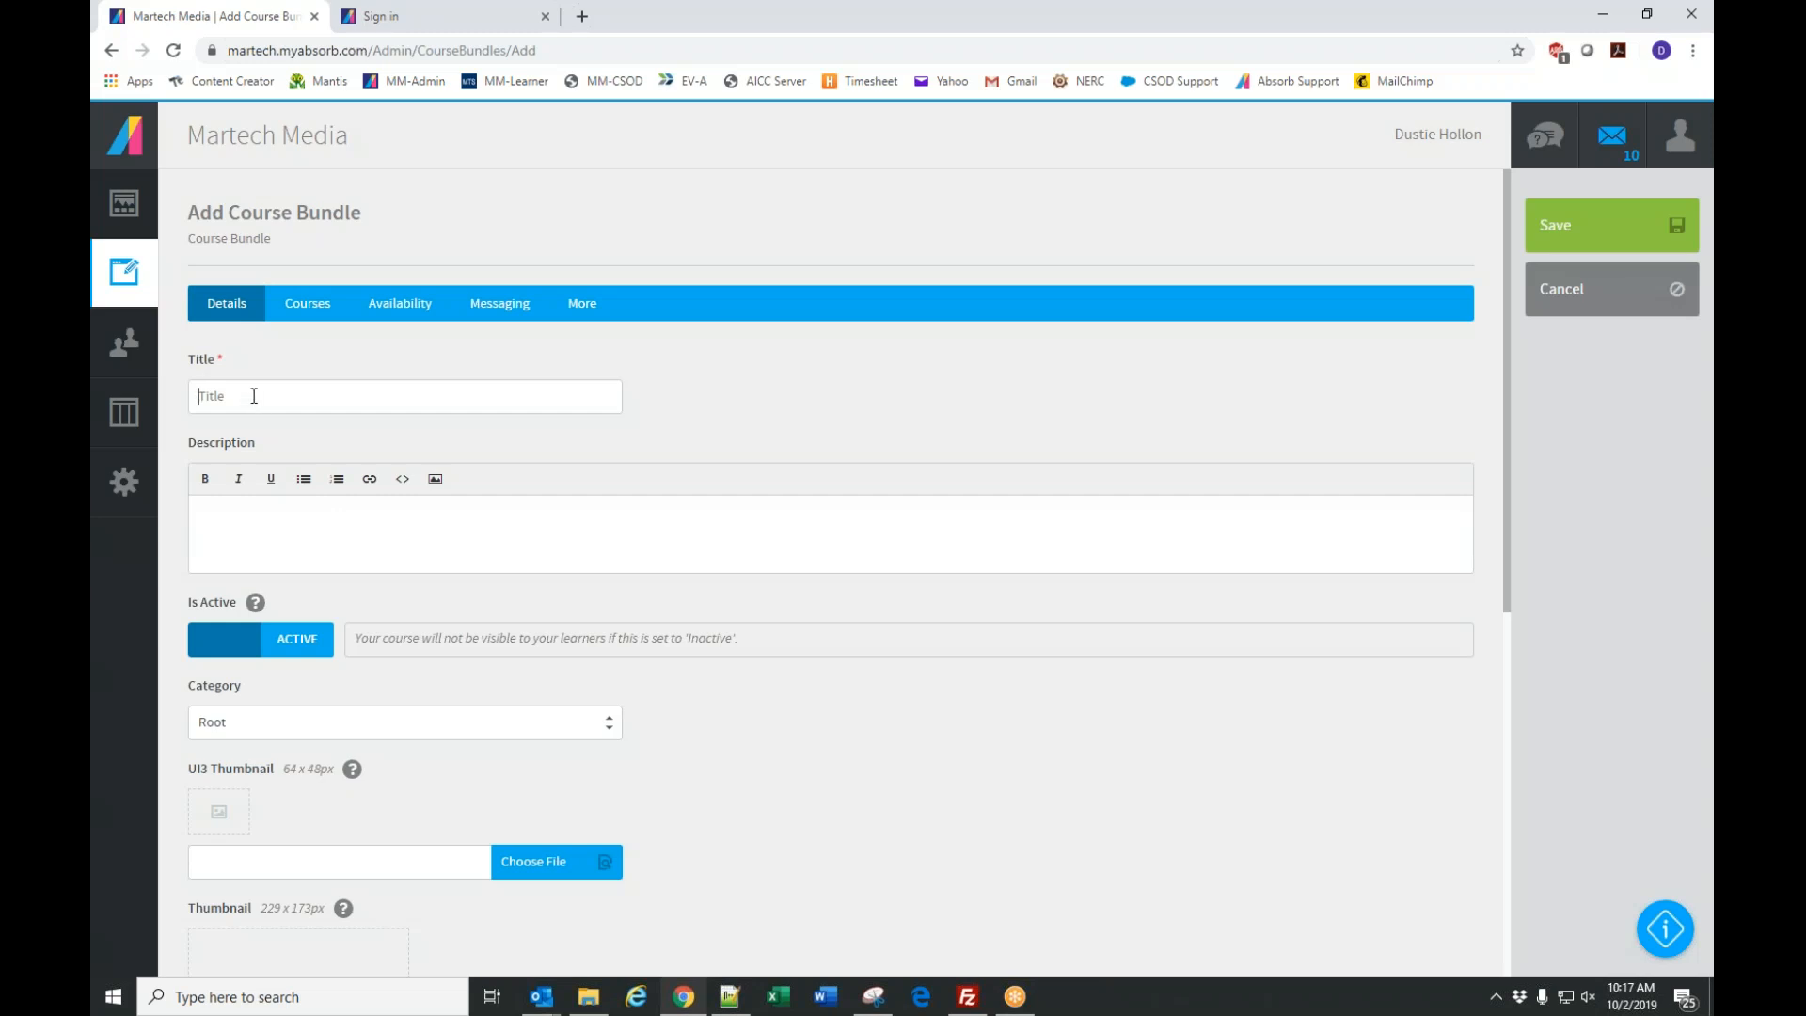
text(Safety Bundle)
Set the bundle's category to National Gypsum and look over the remaining details down to the notes.
scroll(815, 596, down, 3)
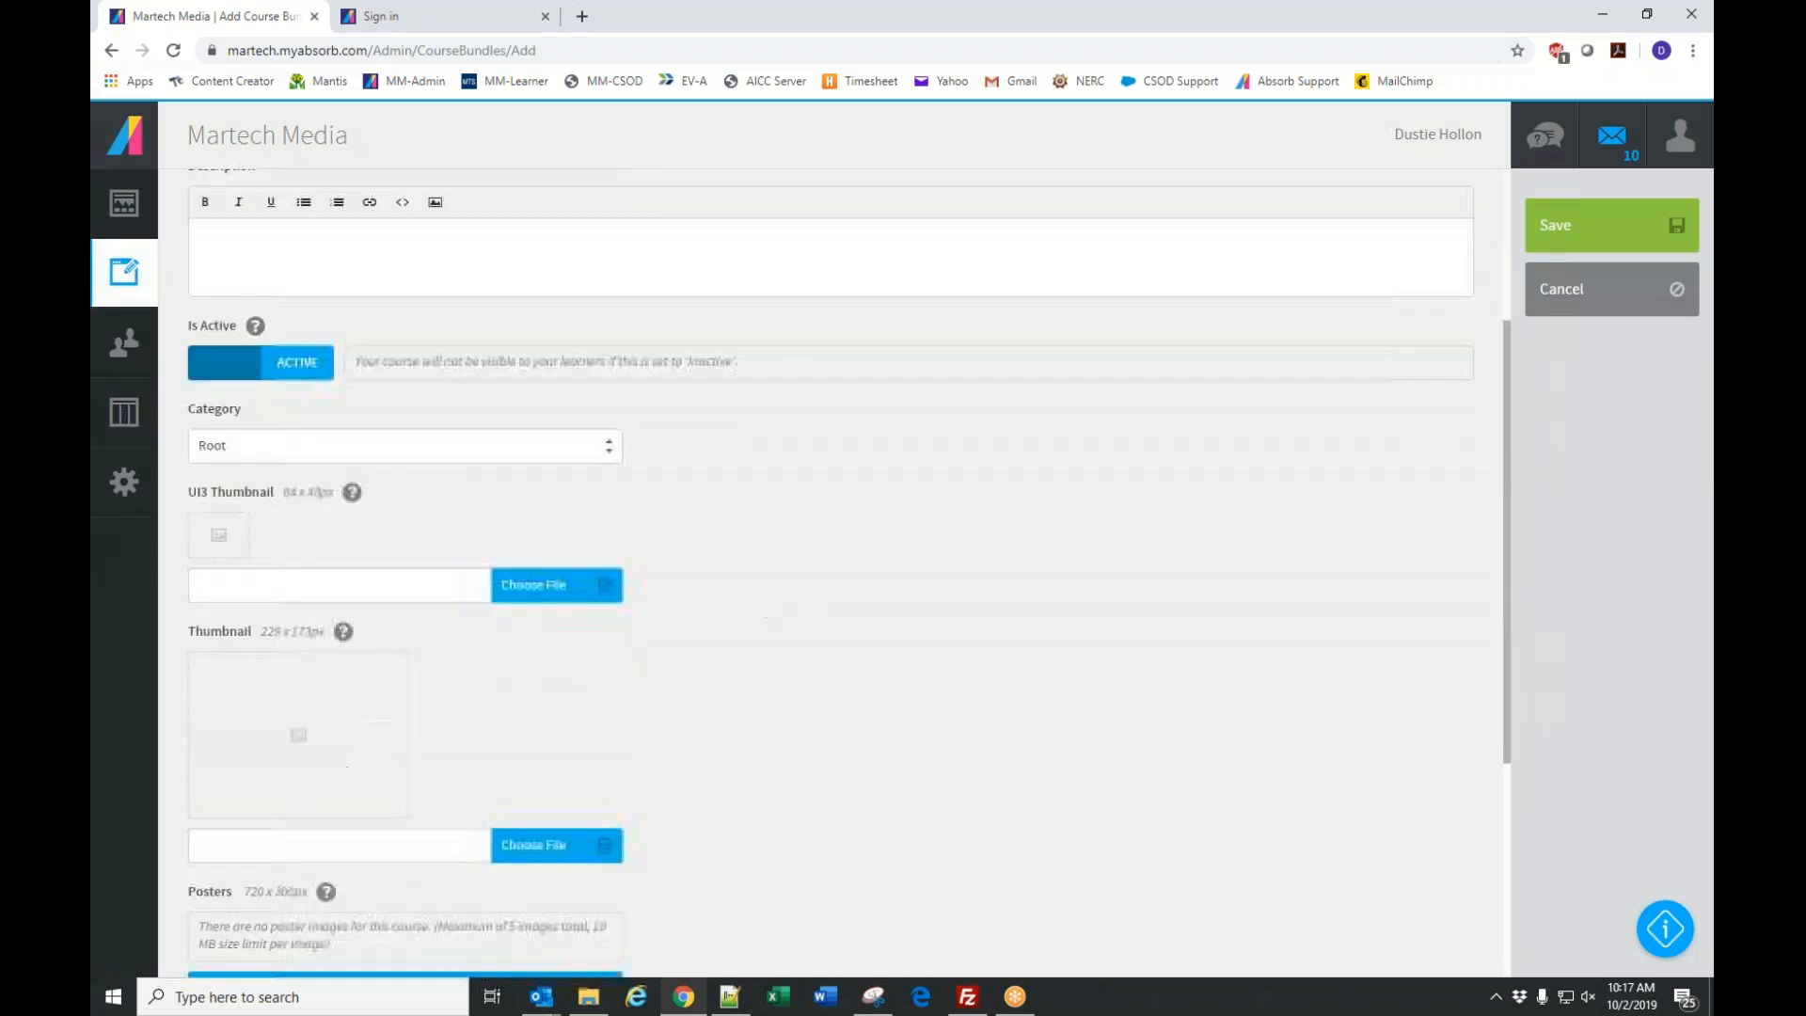
click(268, 435)
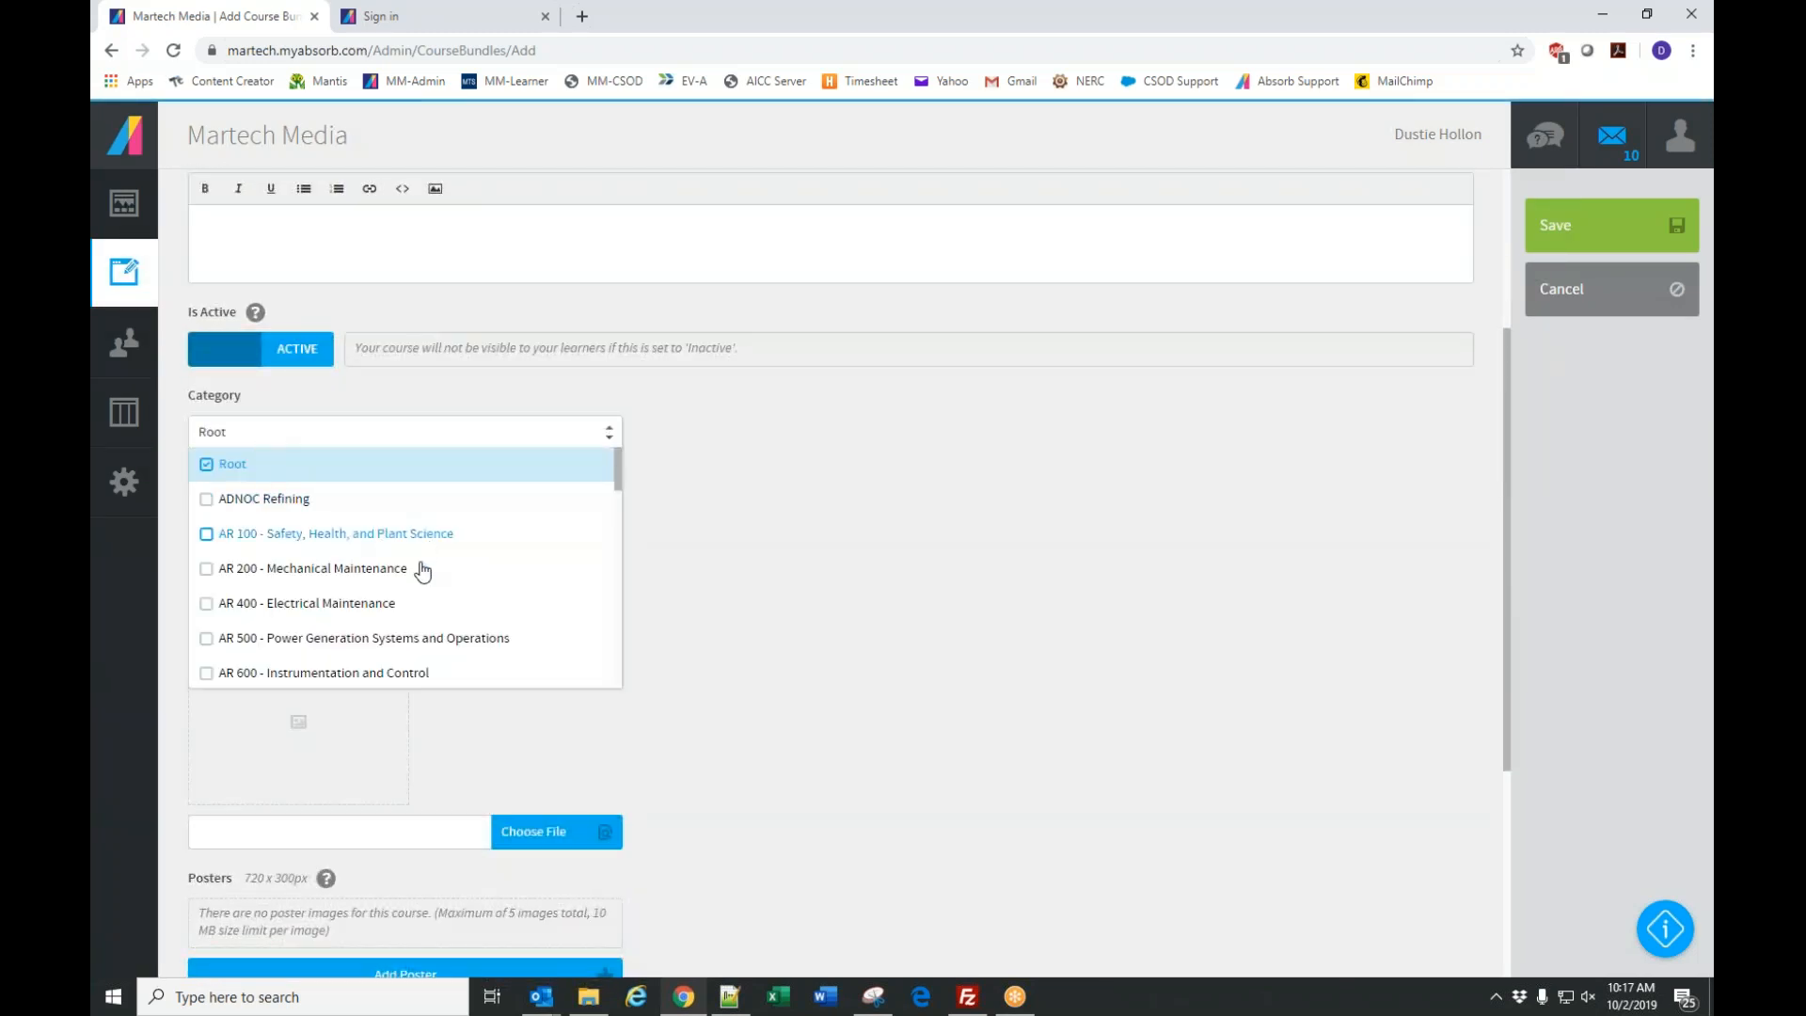
scroll(422, 571, down, 6)
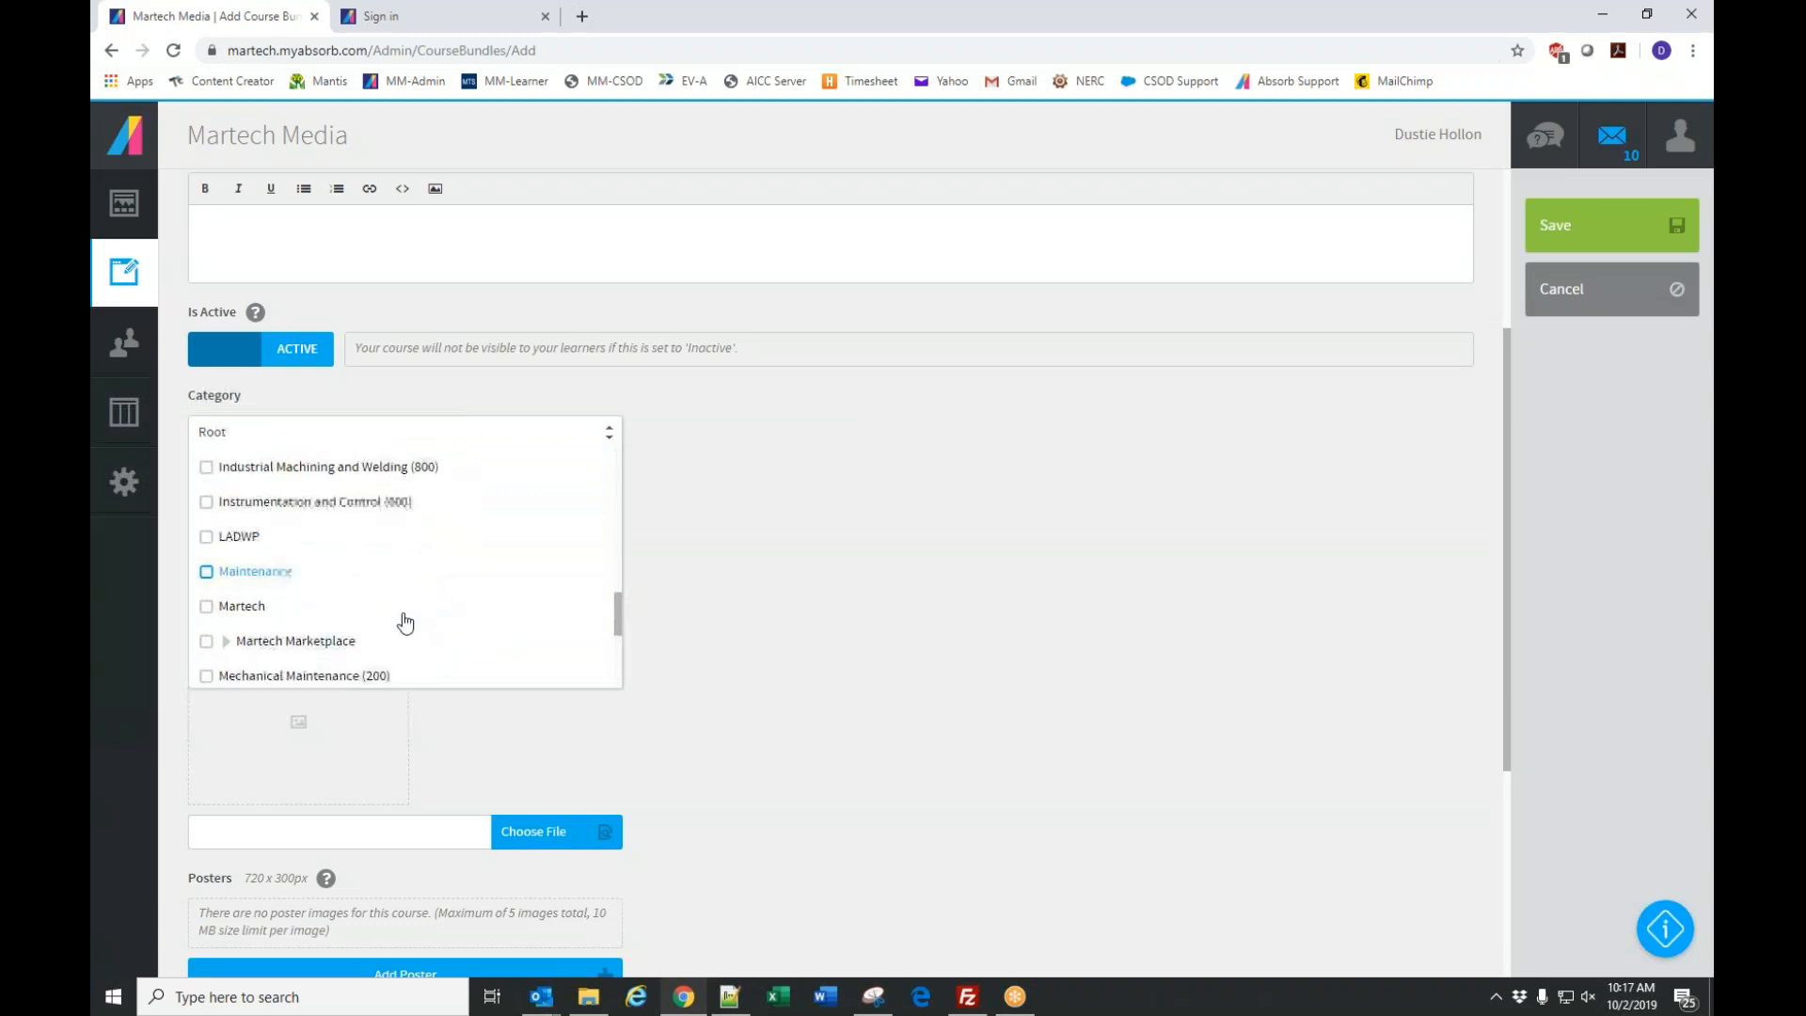
scroll(405, 623, down, 3)
scroll(403, 613, down, 2)
scroll(406, 616, up, 2)
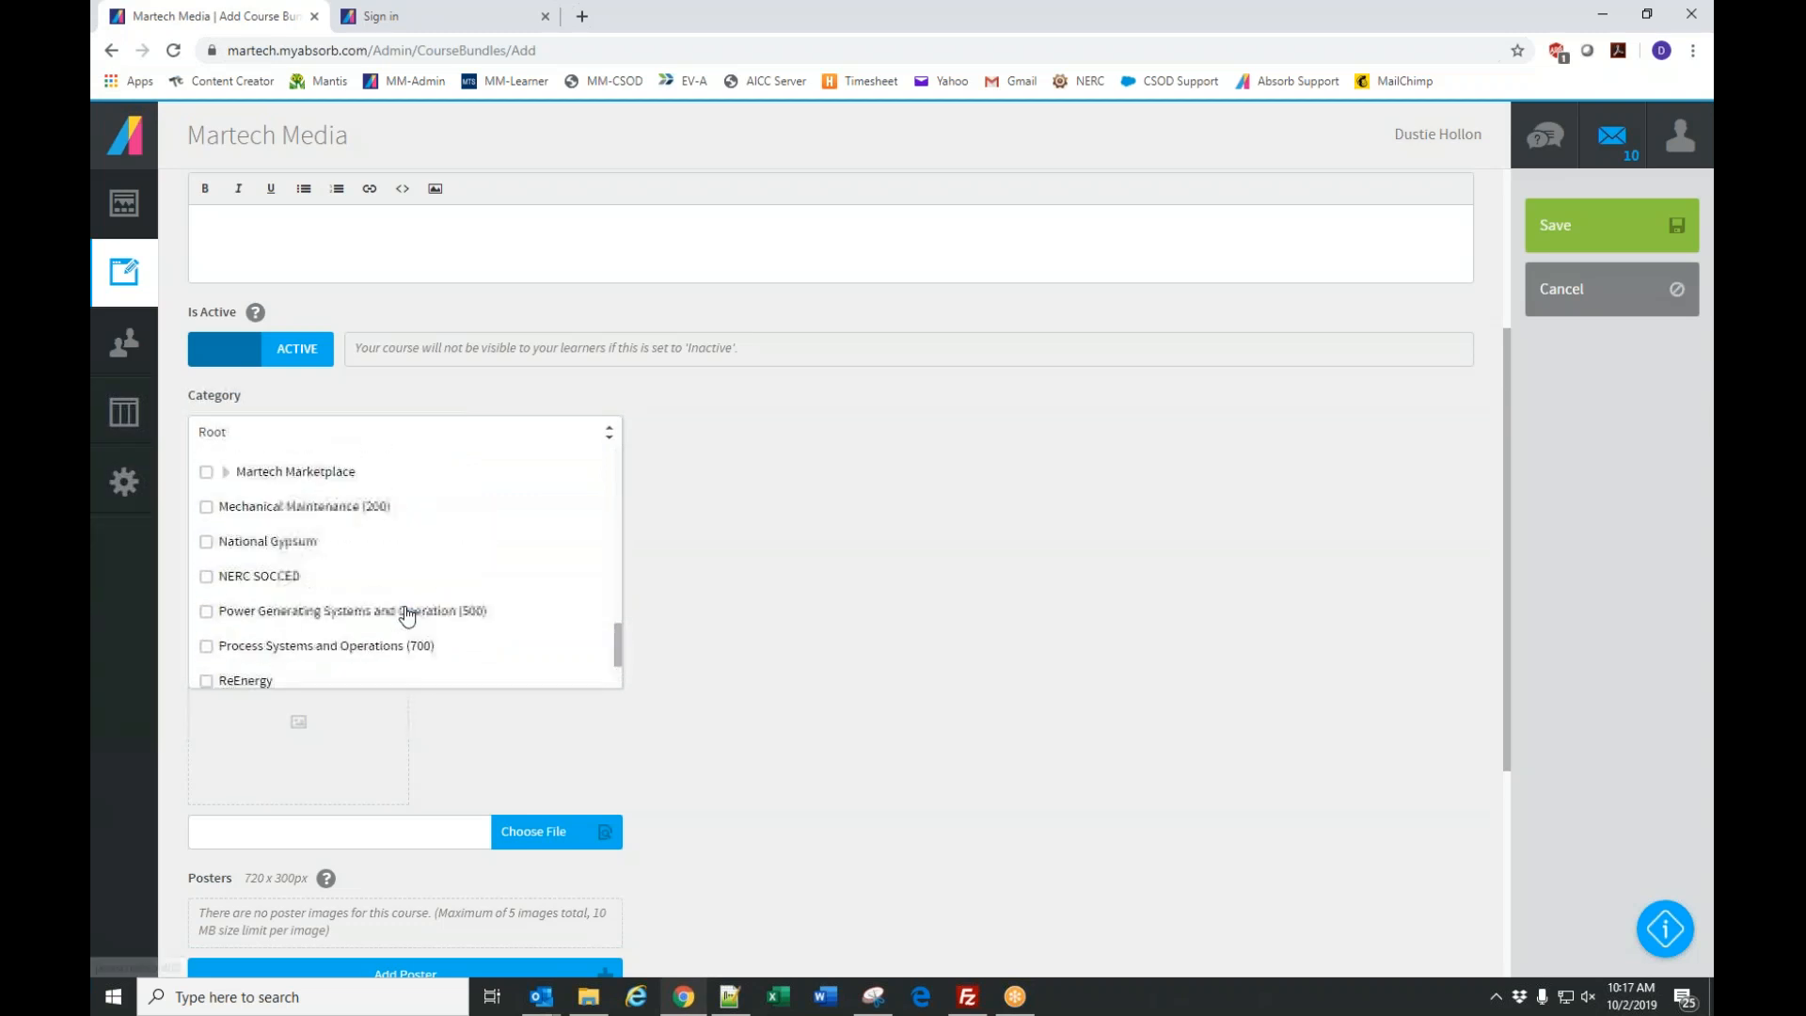
click(268, 541)
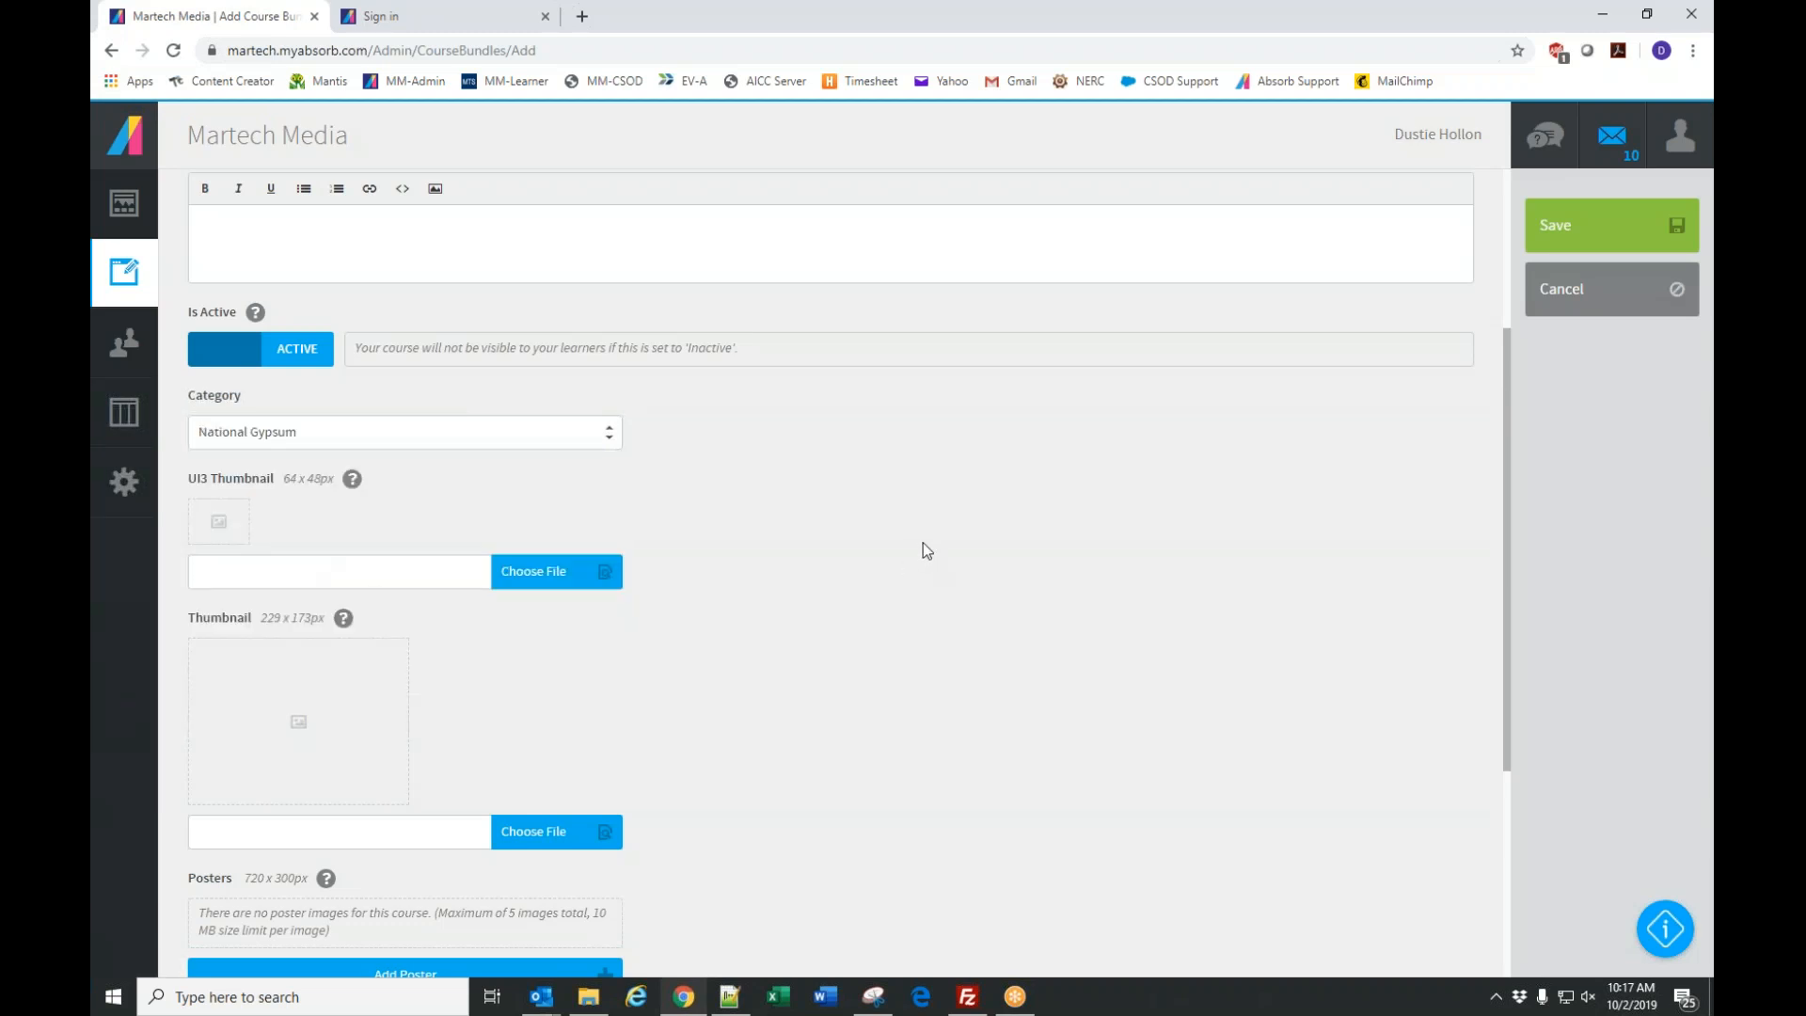
scroll(524, 592, down, 4)
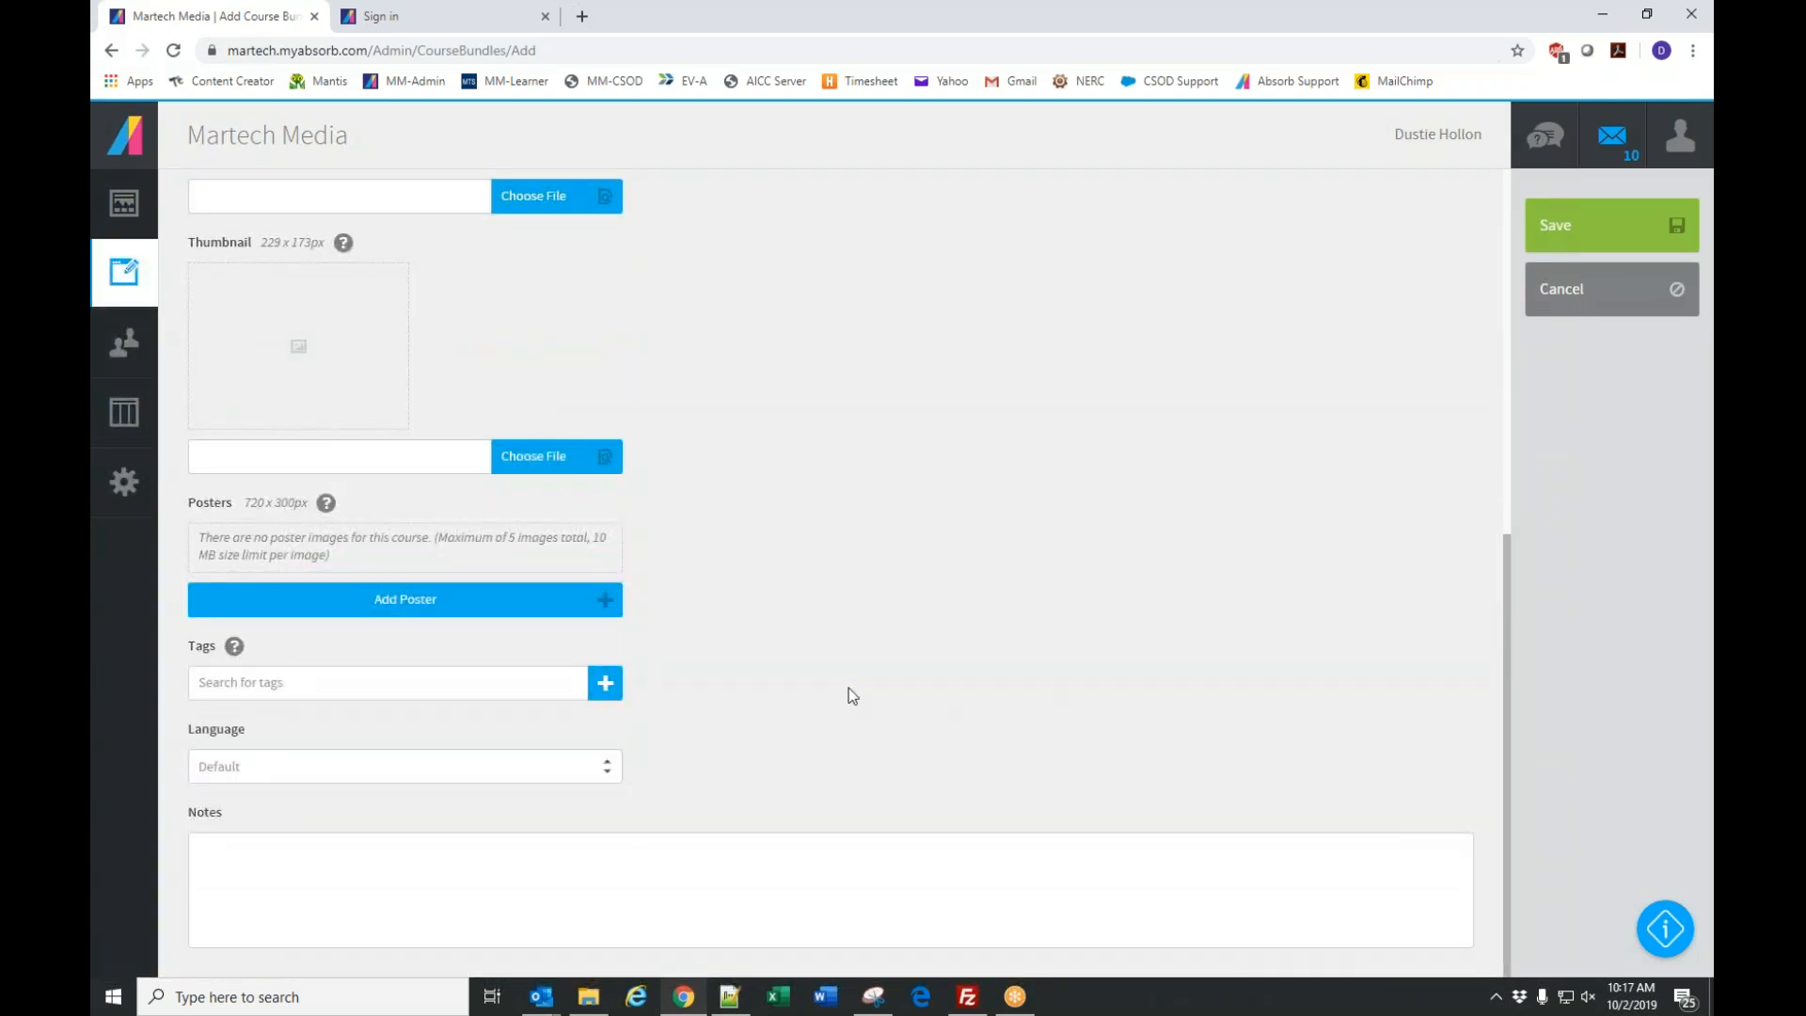
scroll(847, 694, up, 7)
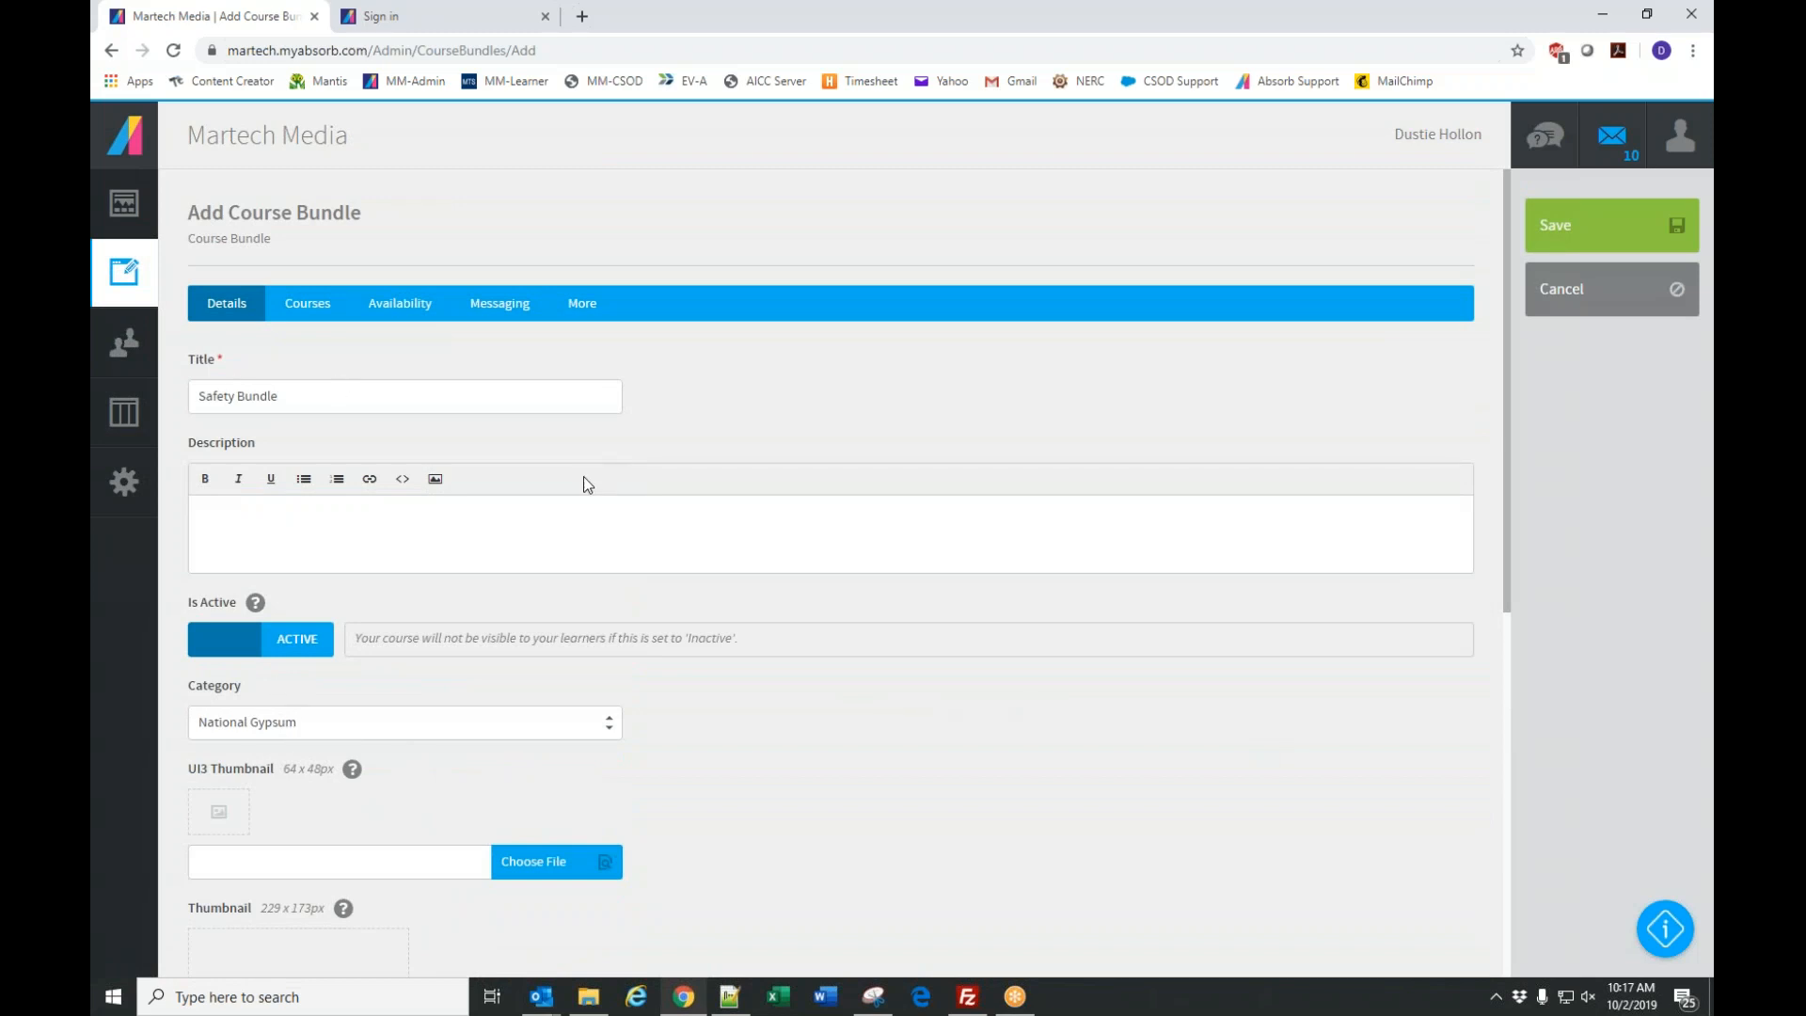
Open the course selection for the bundle and expand the National Gypsum, Martech and Maintenance folders.
click(312, 313)
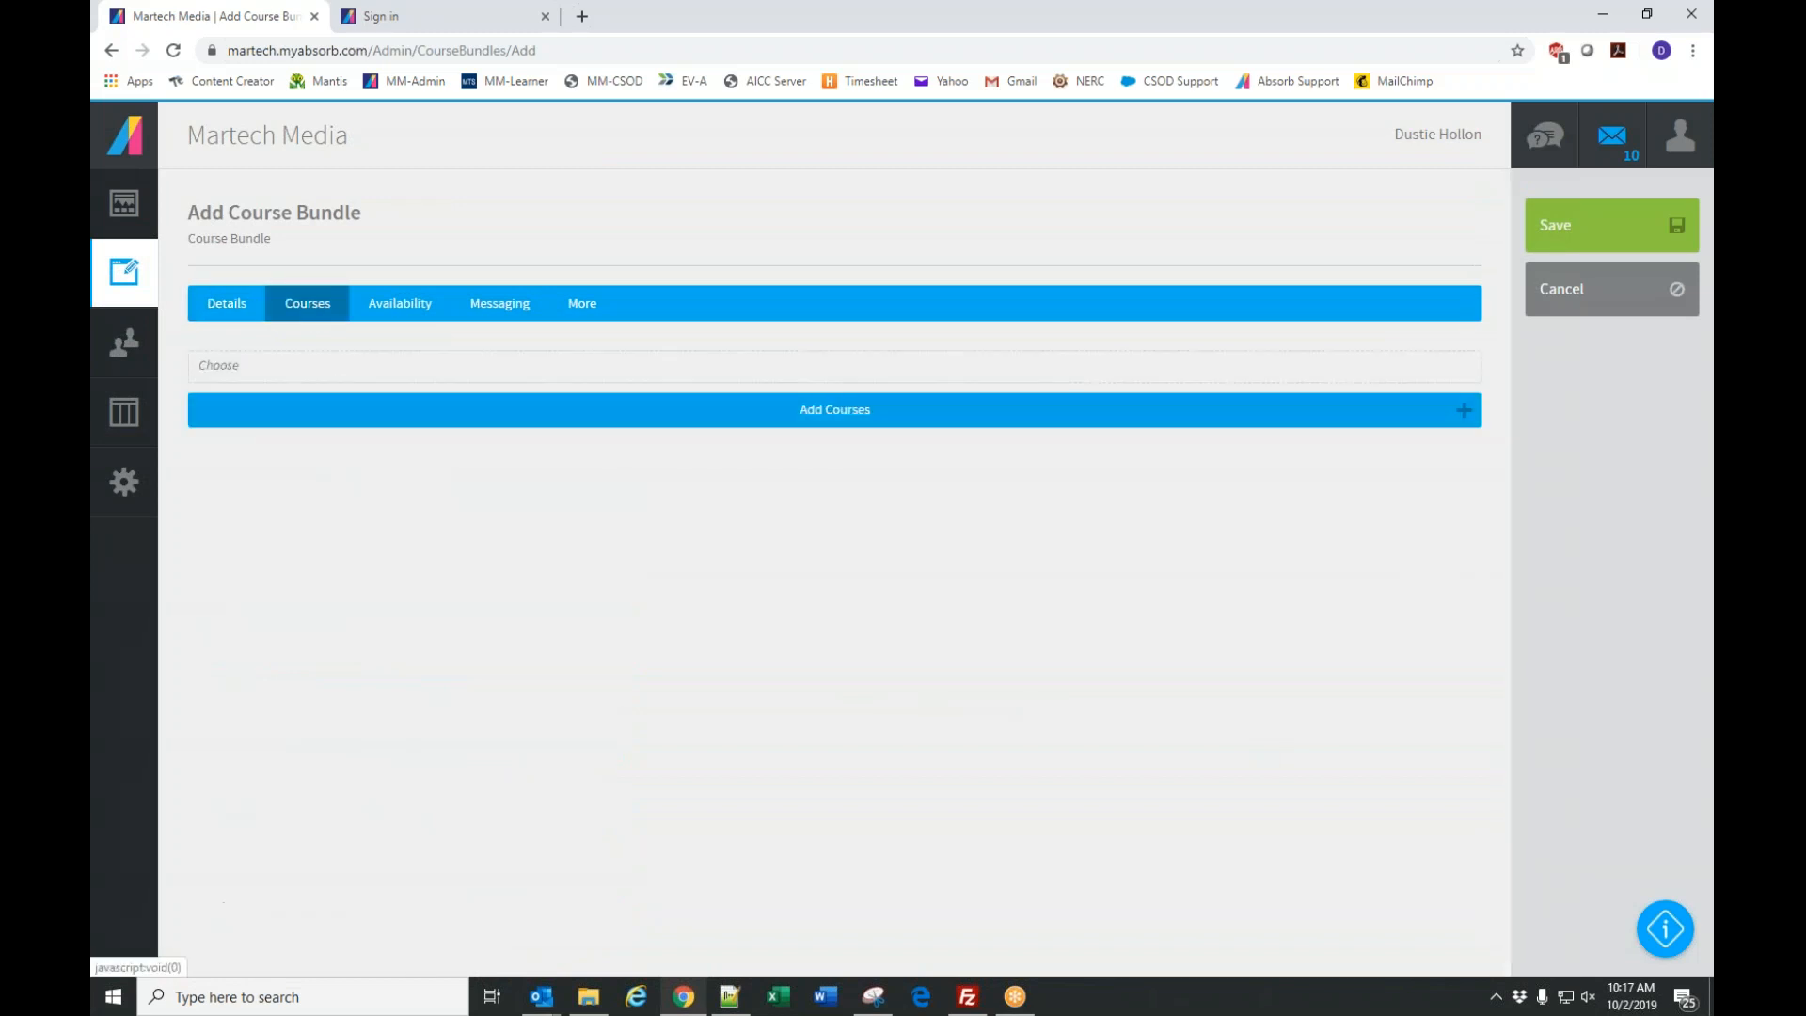
click(862, 415)
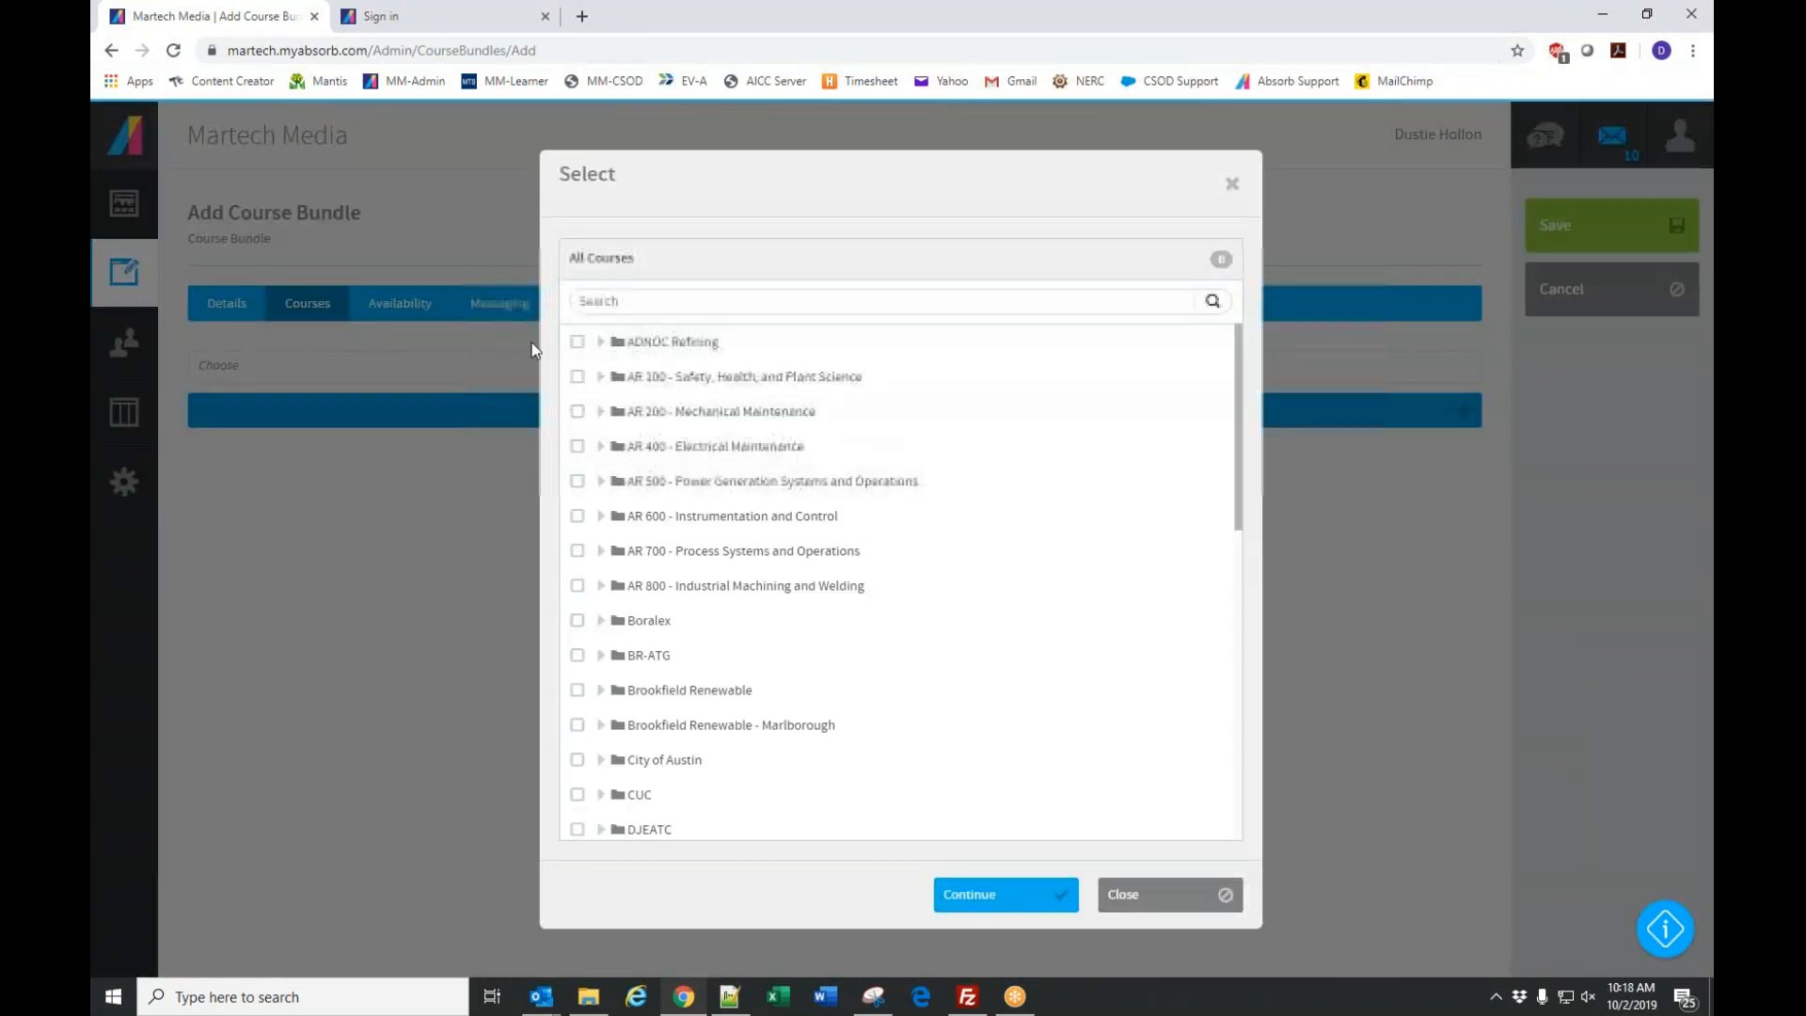
scroll(806, 504, down, 8)
scroll(806, 536, down, 3)
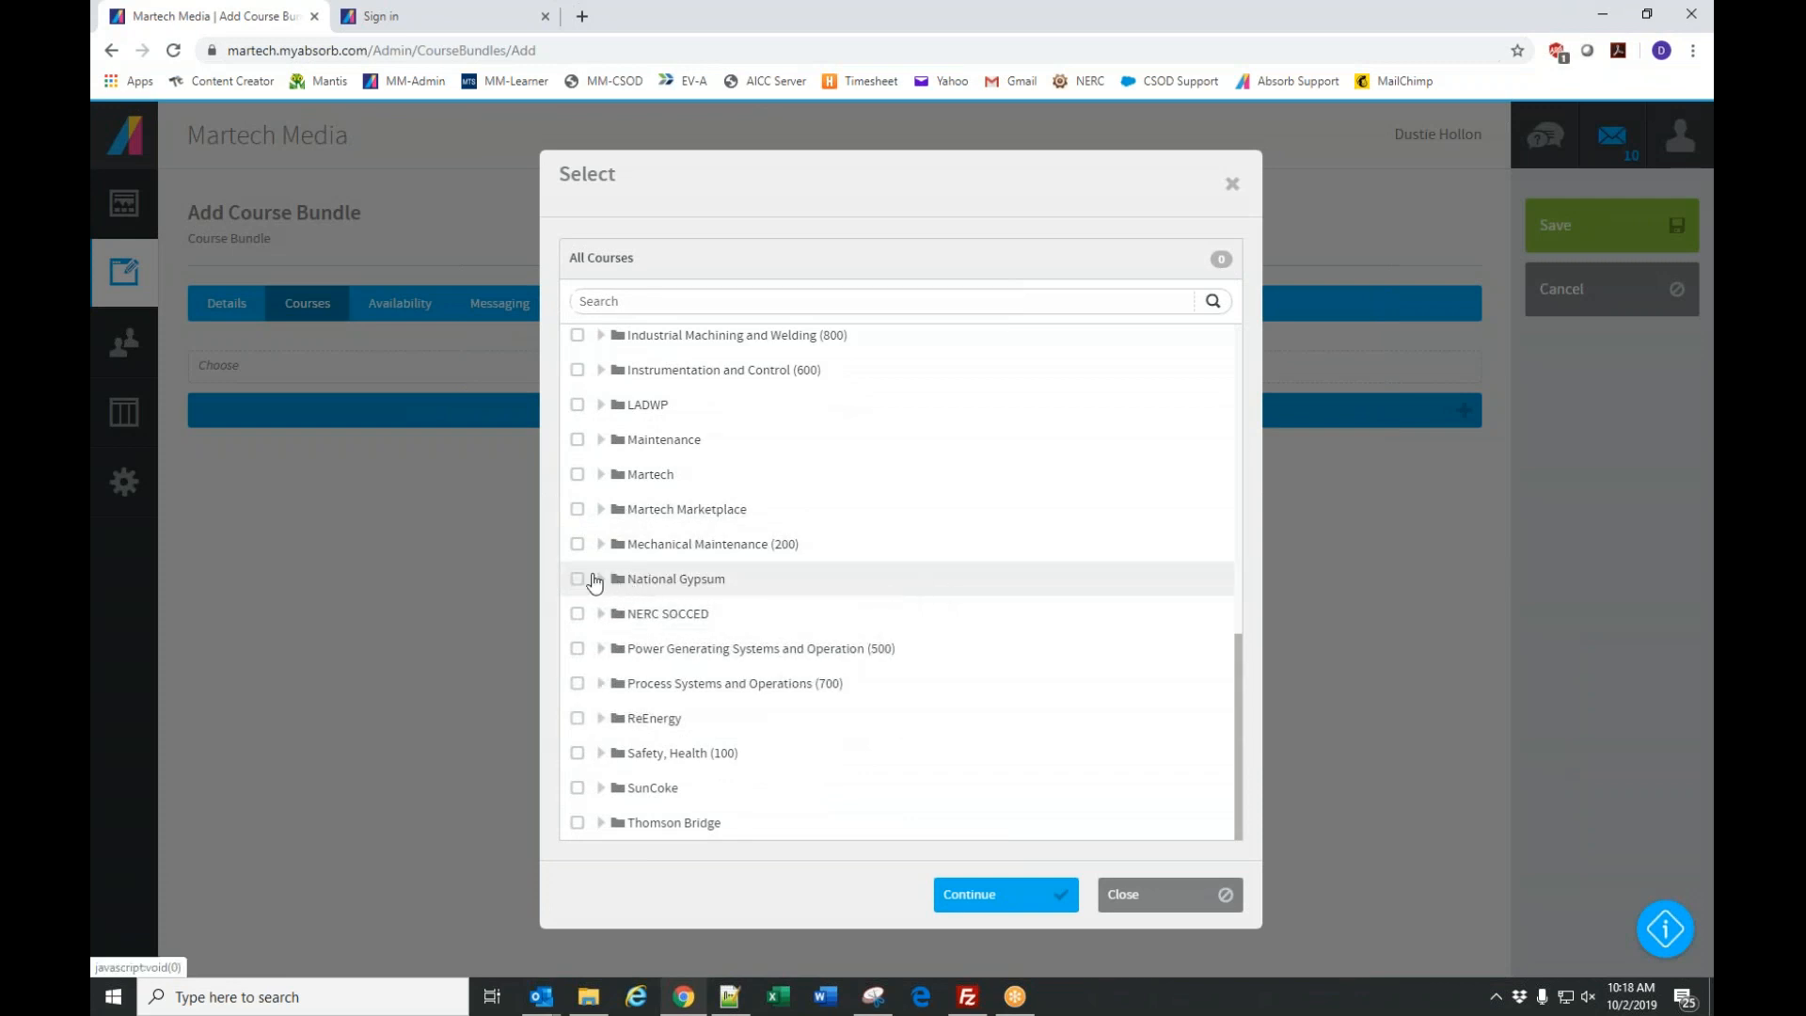
click(600, 582)
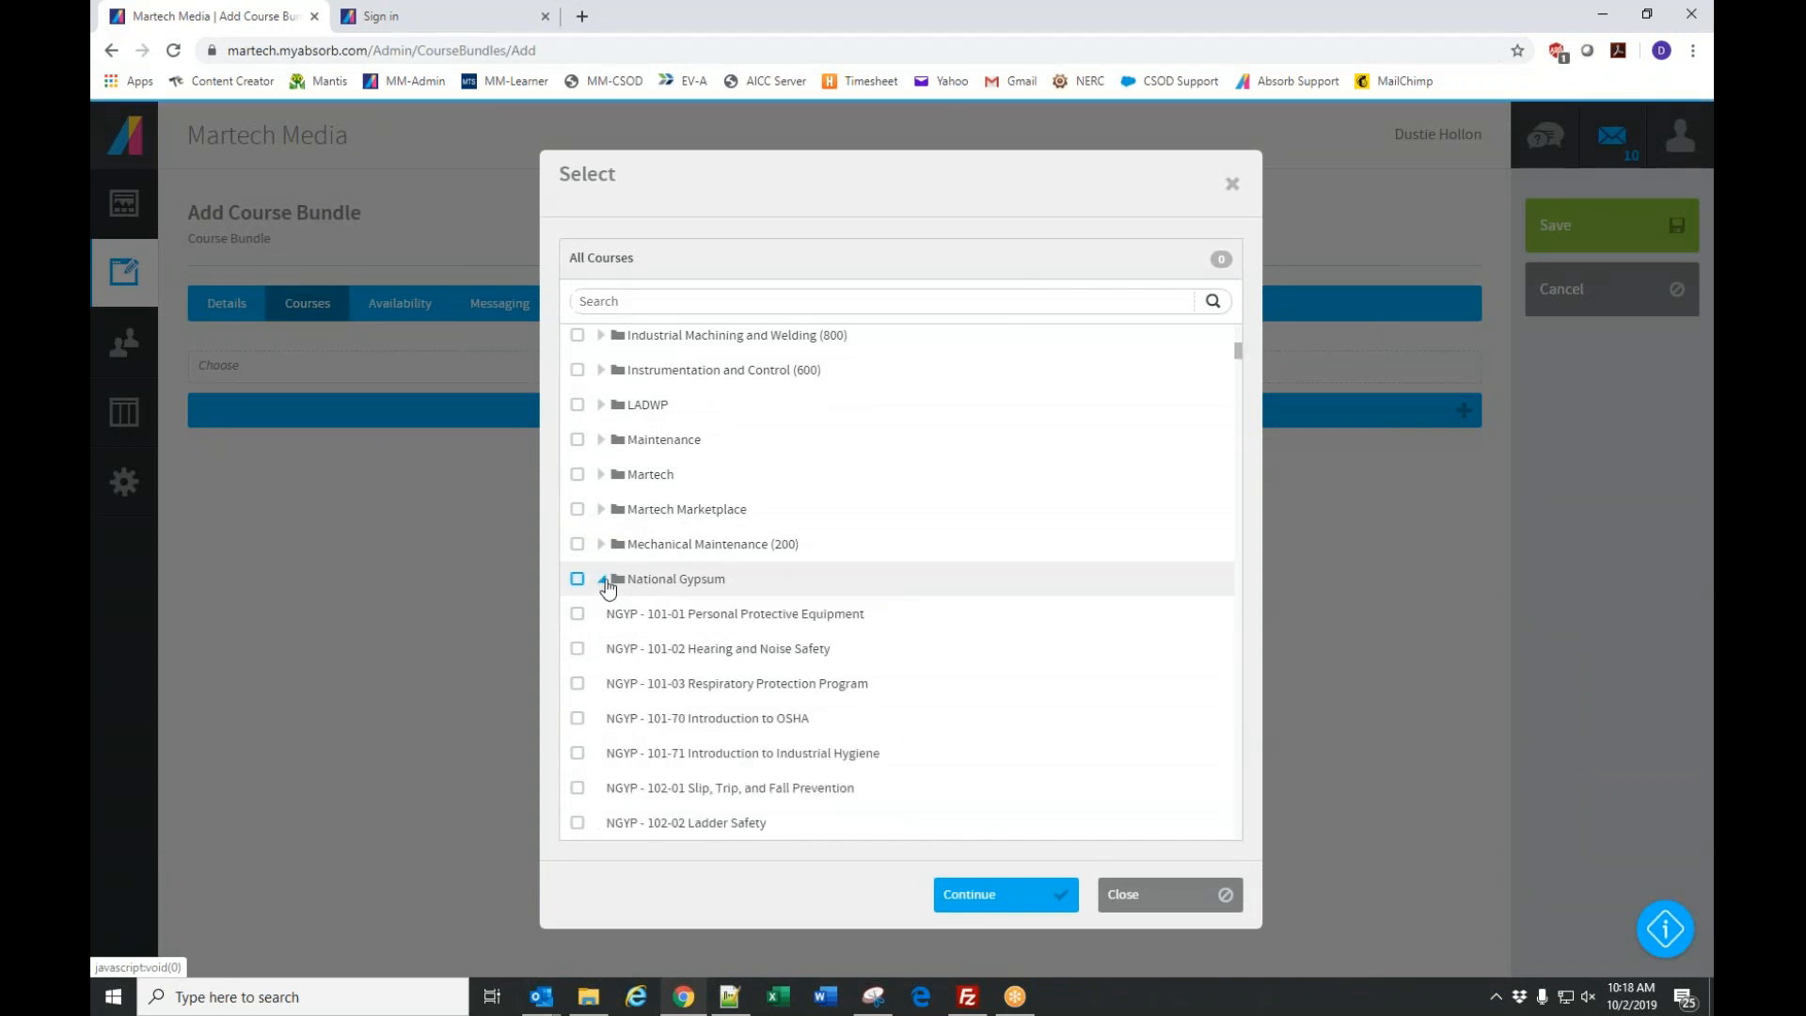
click(602, 477)
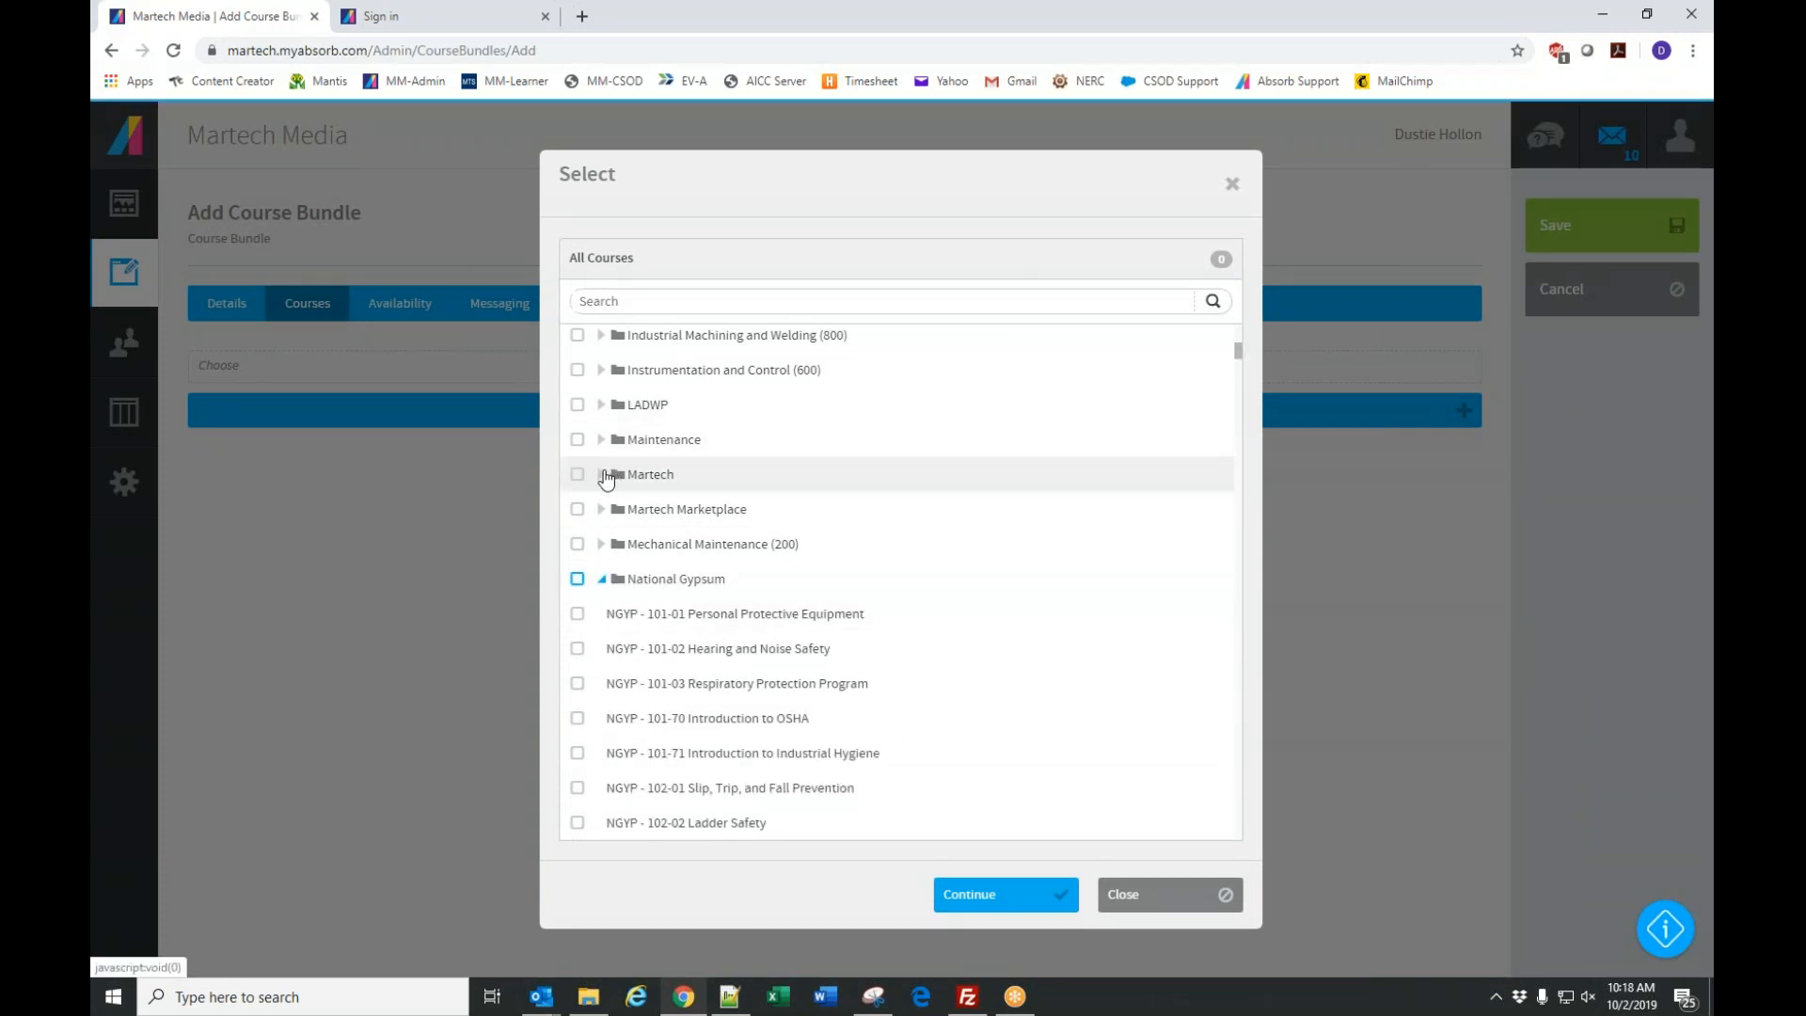
click(601, 439)
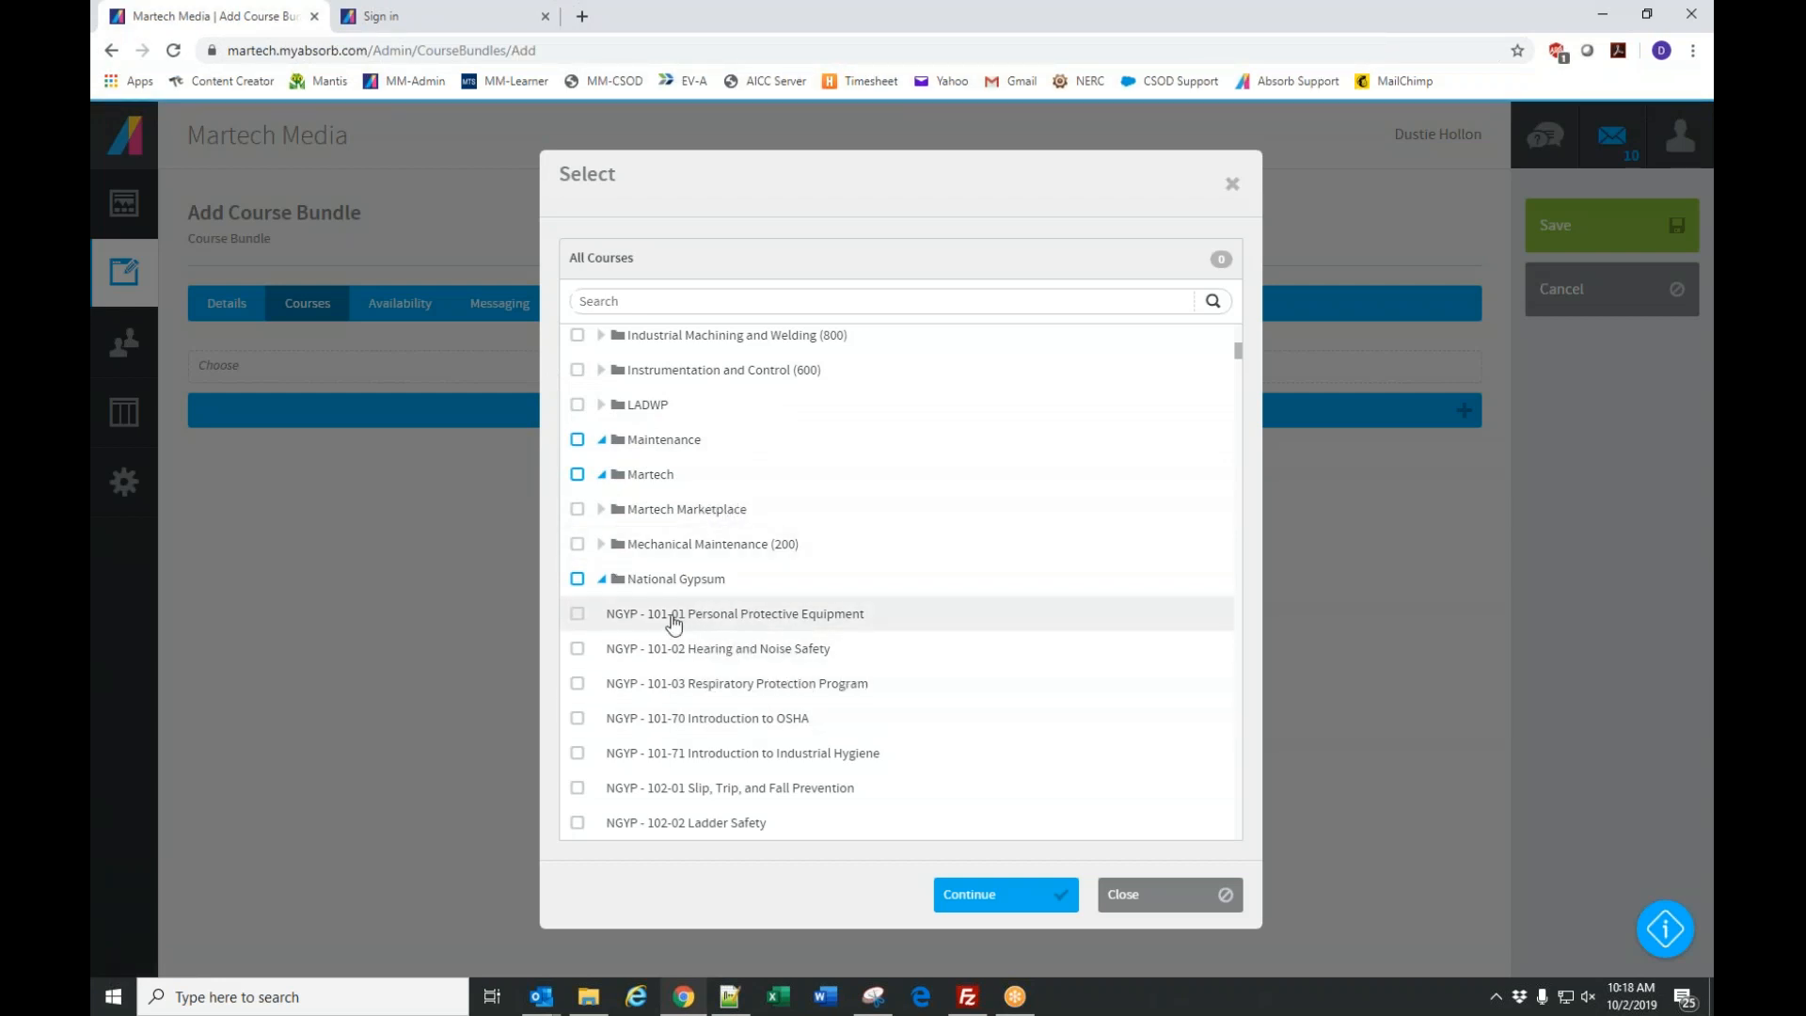
Add the National Gypsum courses NGYP 101-01, 101-02, 101-03, 114-01 Fall Protection and 116-01 Compressed Gas Cylinders Safety to the bundle.
click(673, 616)
click(576, 648)
click(577, 684)
scroll(838, 685, down, 7)
scroll(826, 681, down, 5)
click(577, 637)
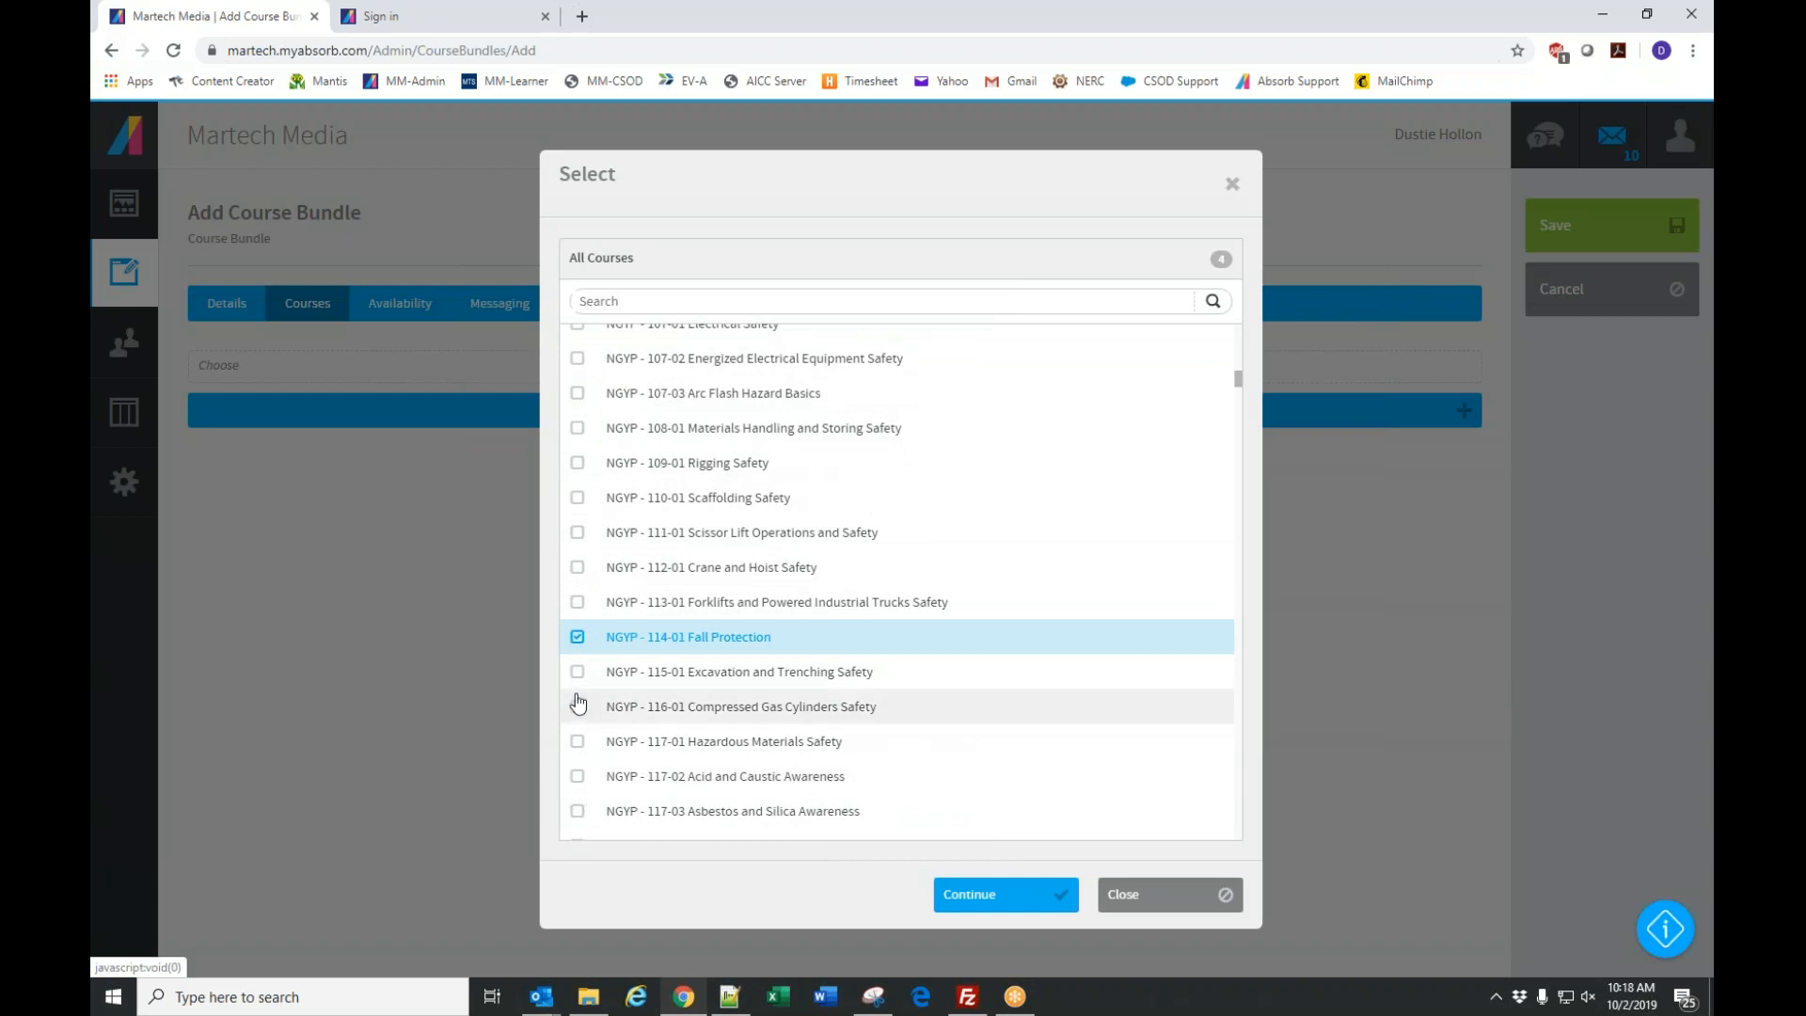
click(577, 705)
scroll(1044, 640, down, 2)
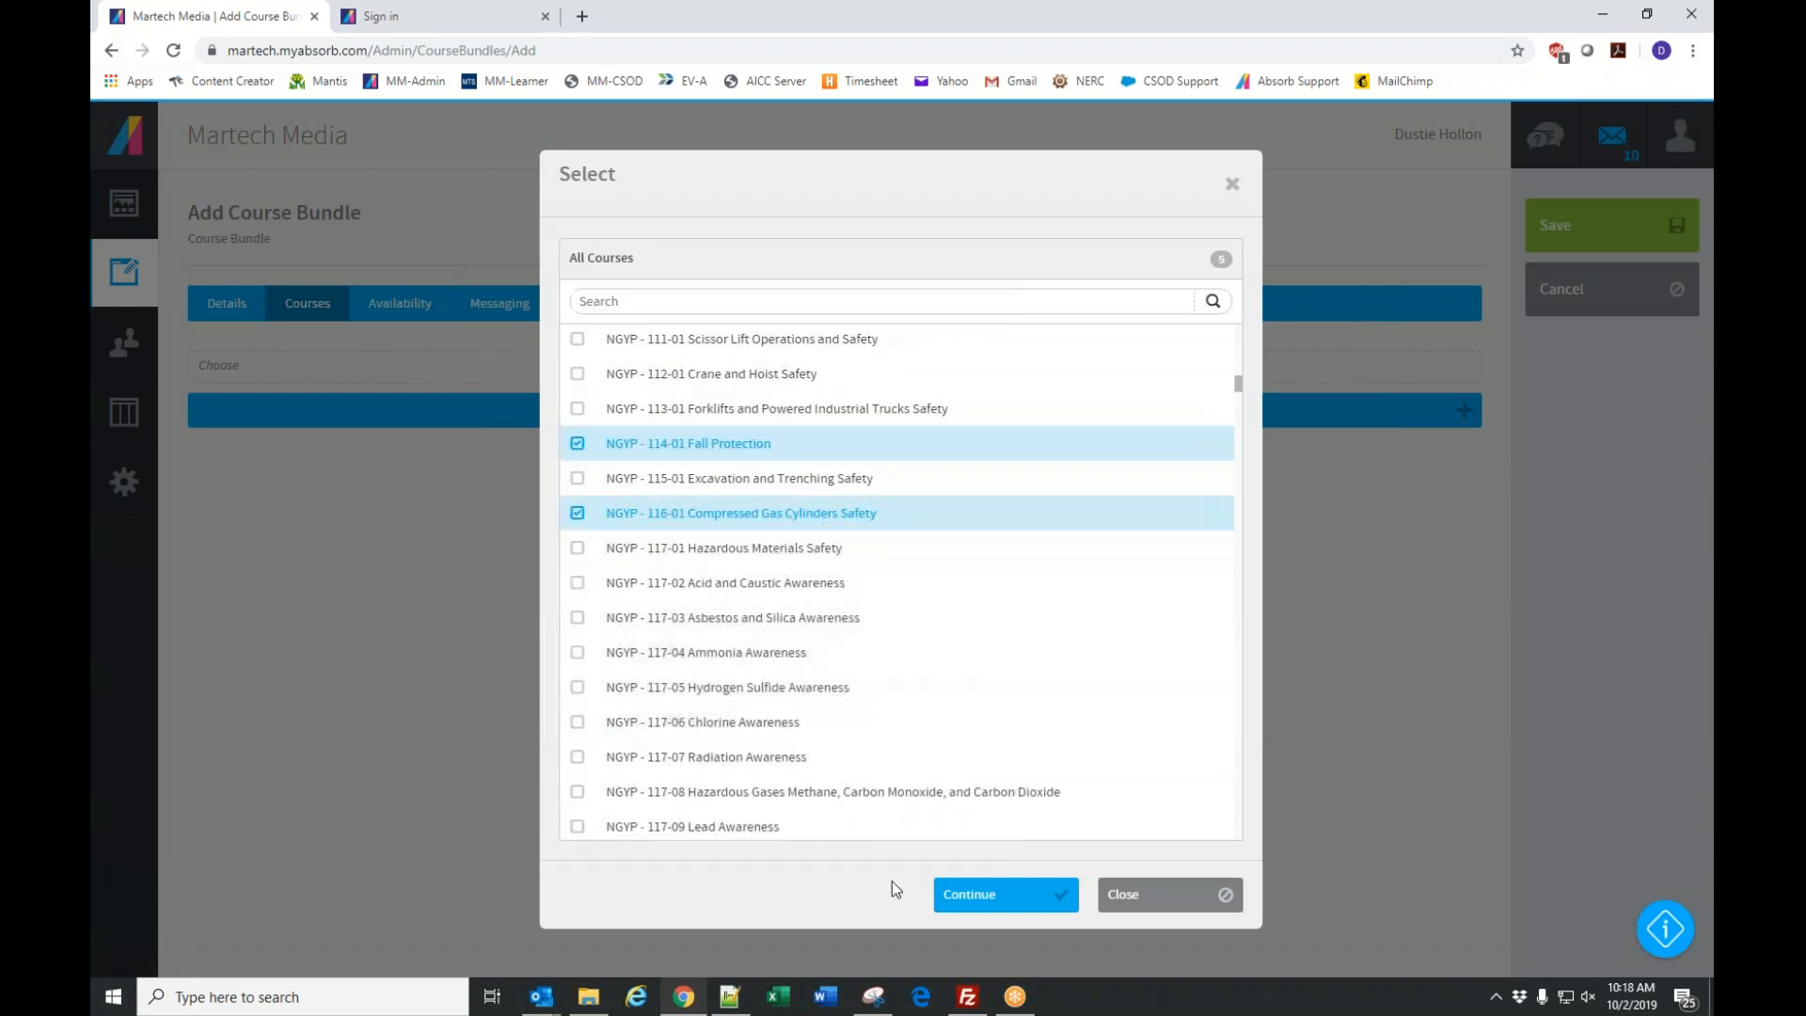
click(996, 902)
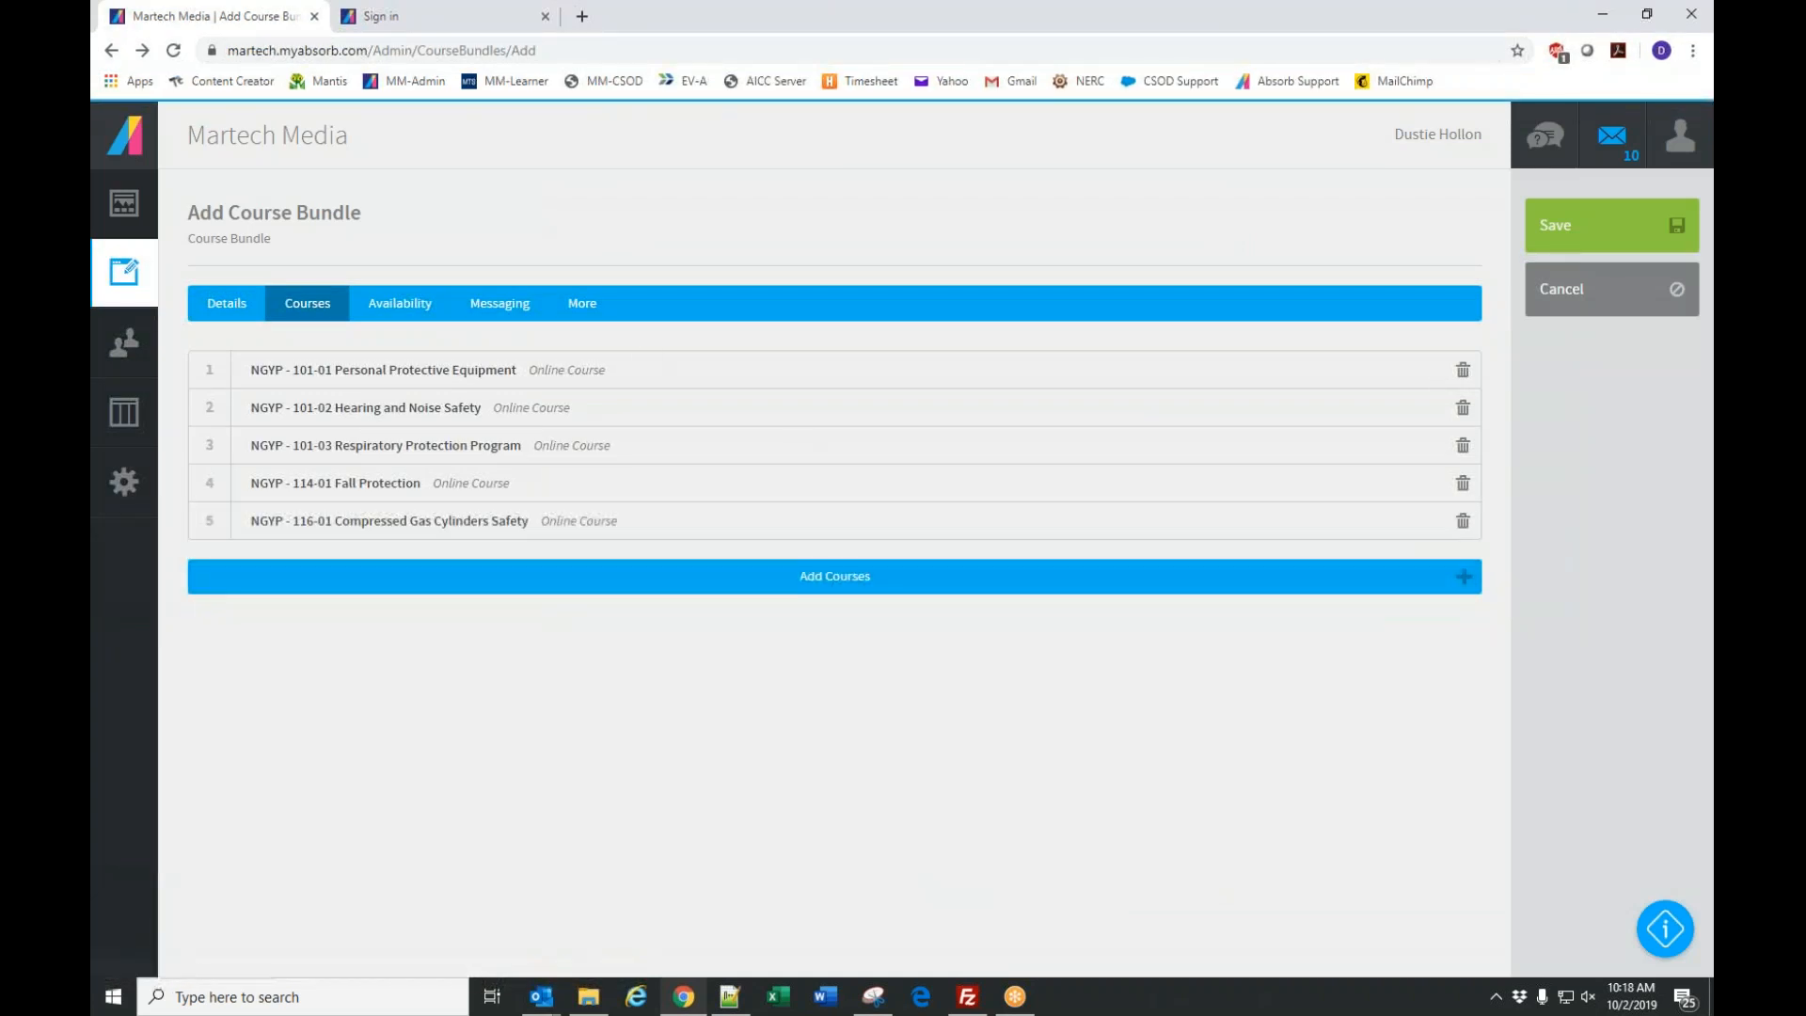
Search the available courses for "safety" and add NGYP 102-02 Ladder Safety, 102-03 Portable Power and Hand Tool Safety and 102-04 Machine Hazards and Safety.
click(841, 587)
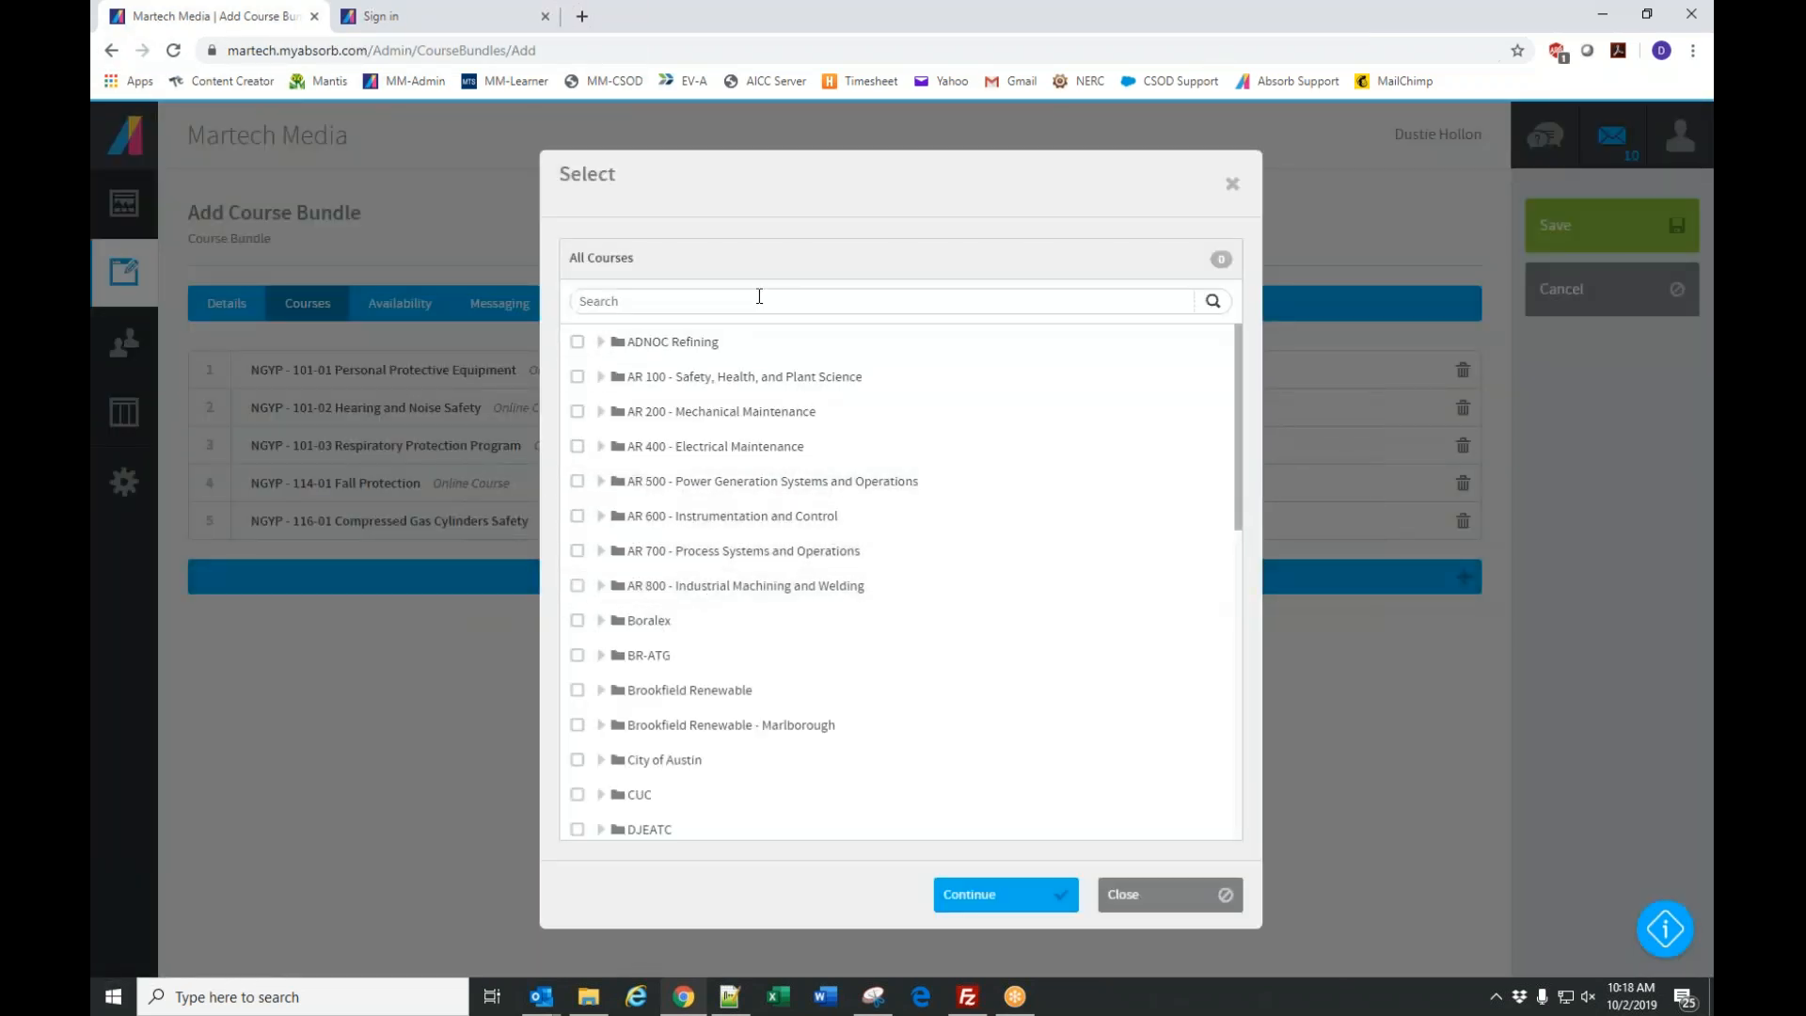
text(s)
key(BackSpace)
text(afety)
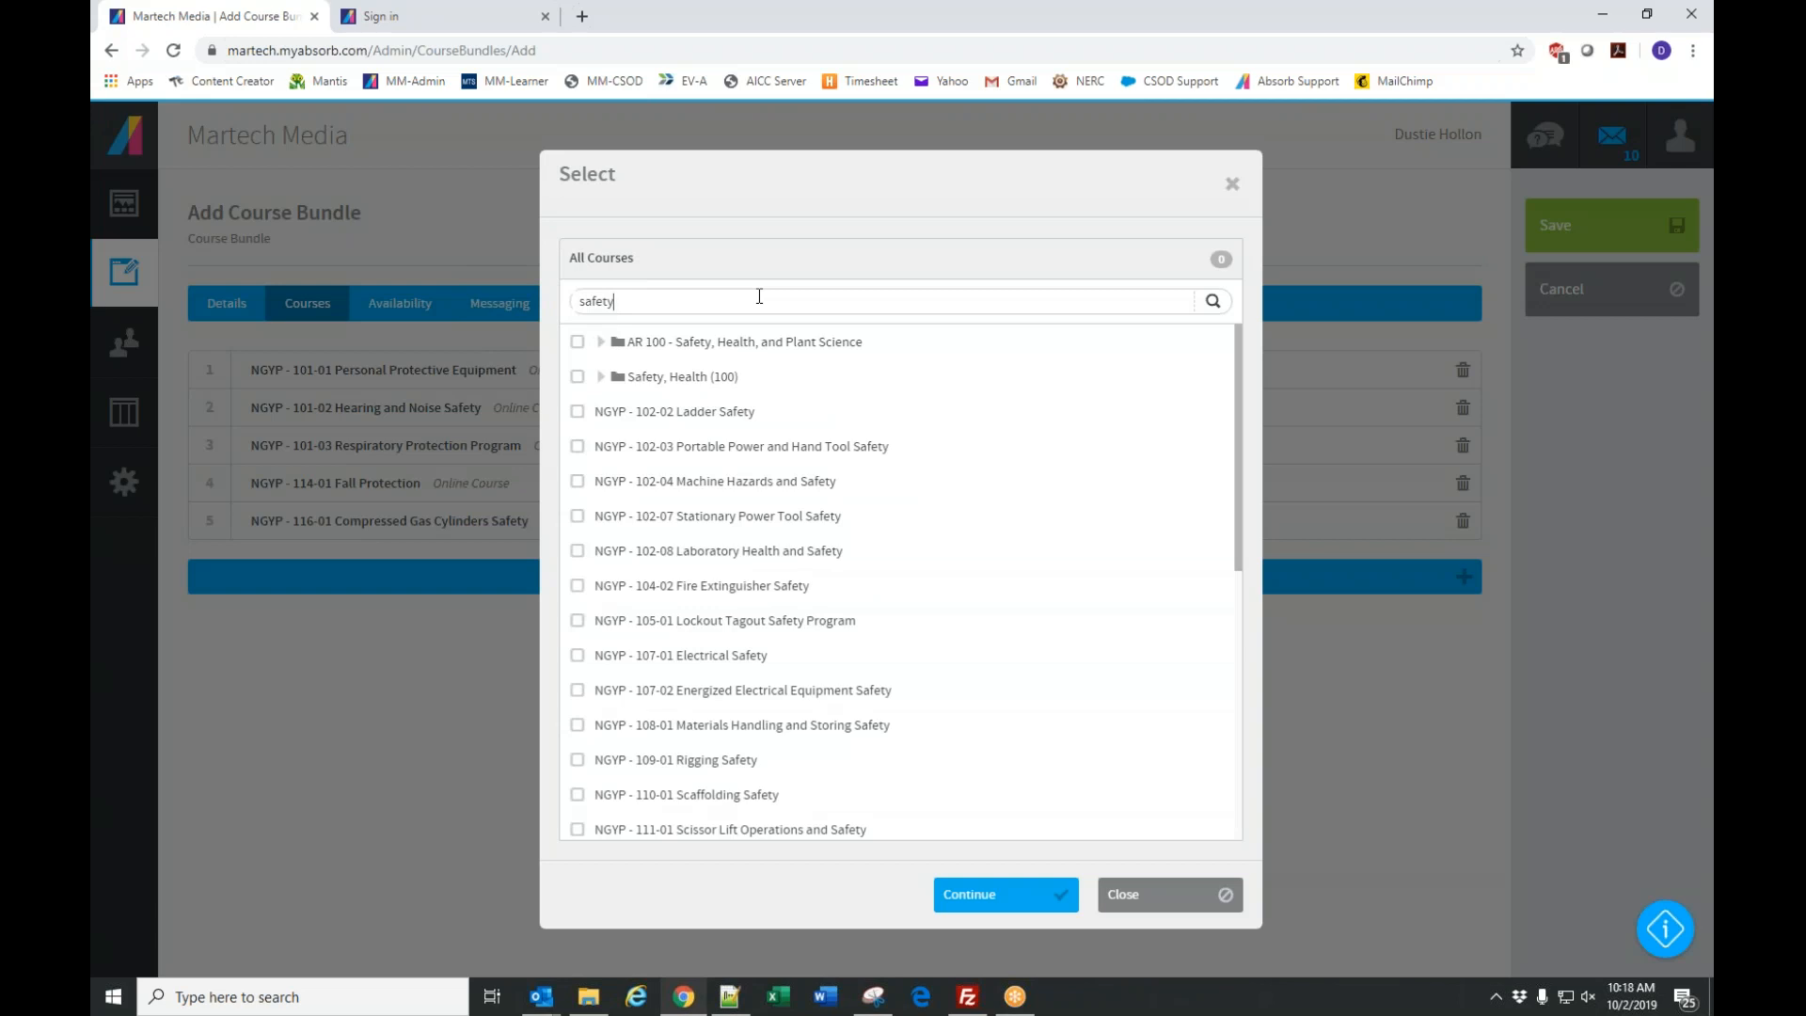
click(577, 412)
click(579, 448)
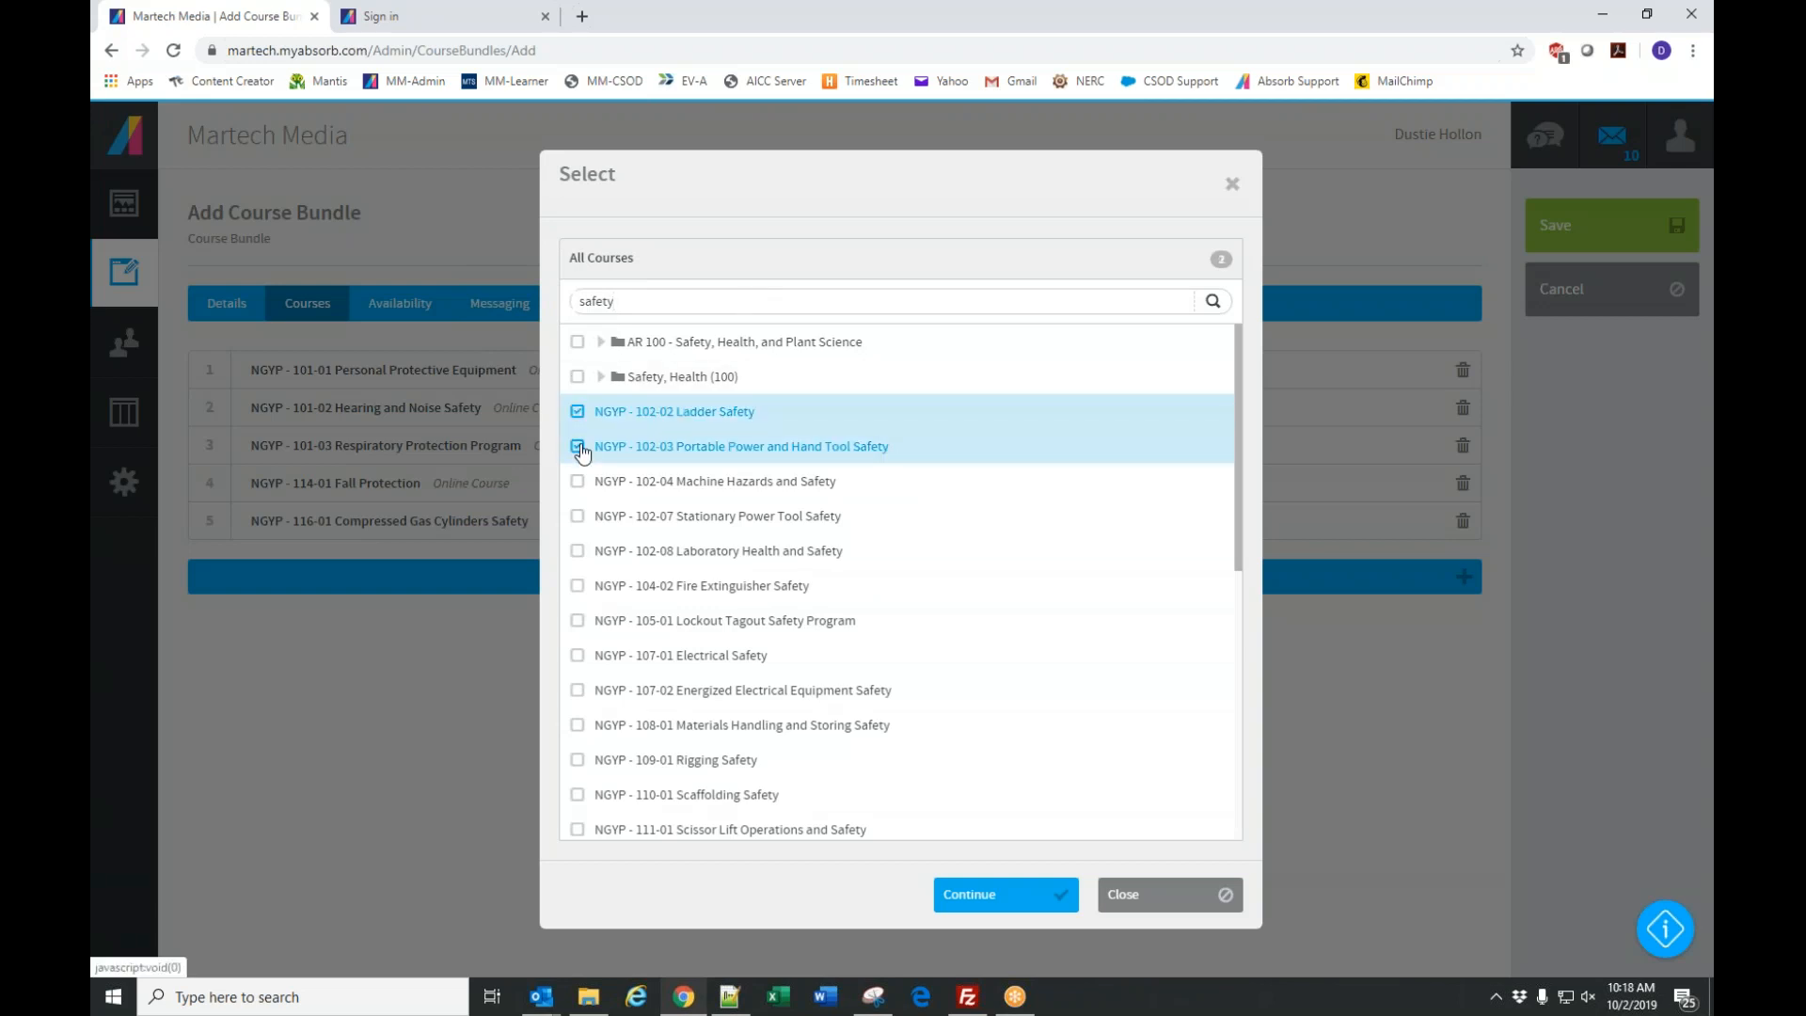
click(577, 490)
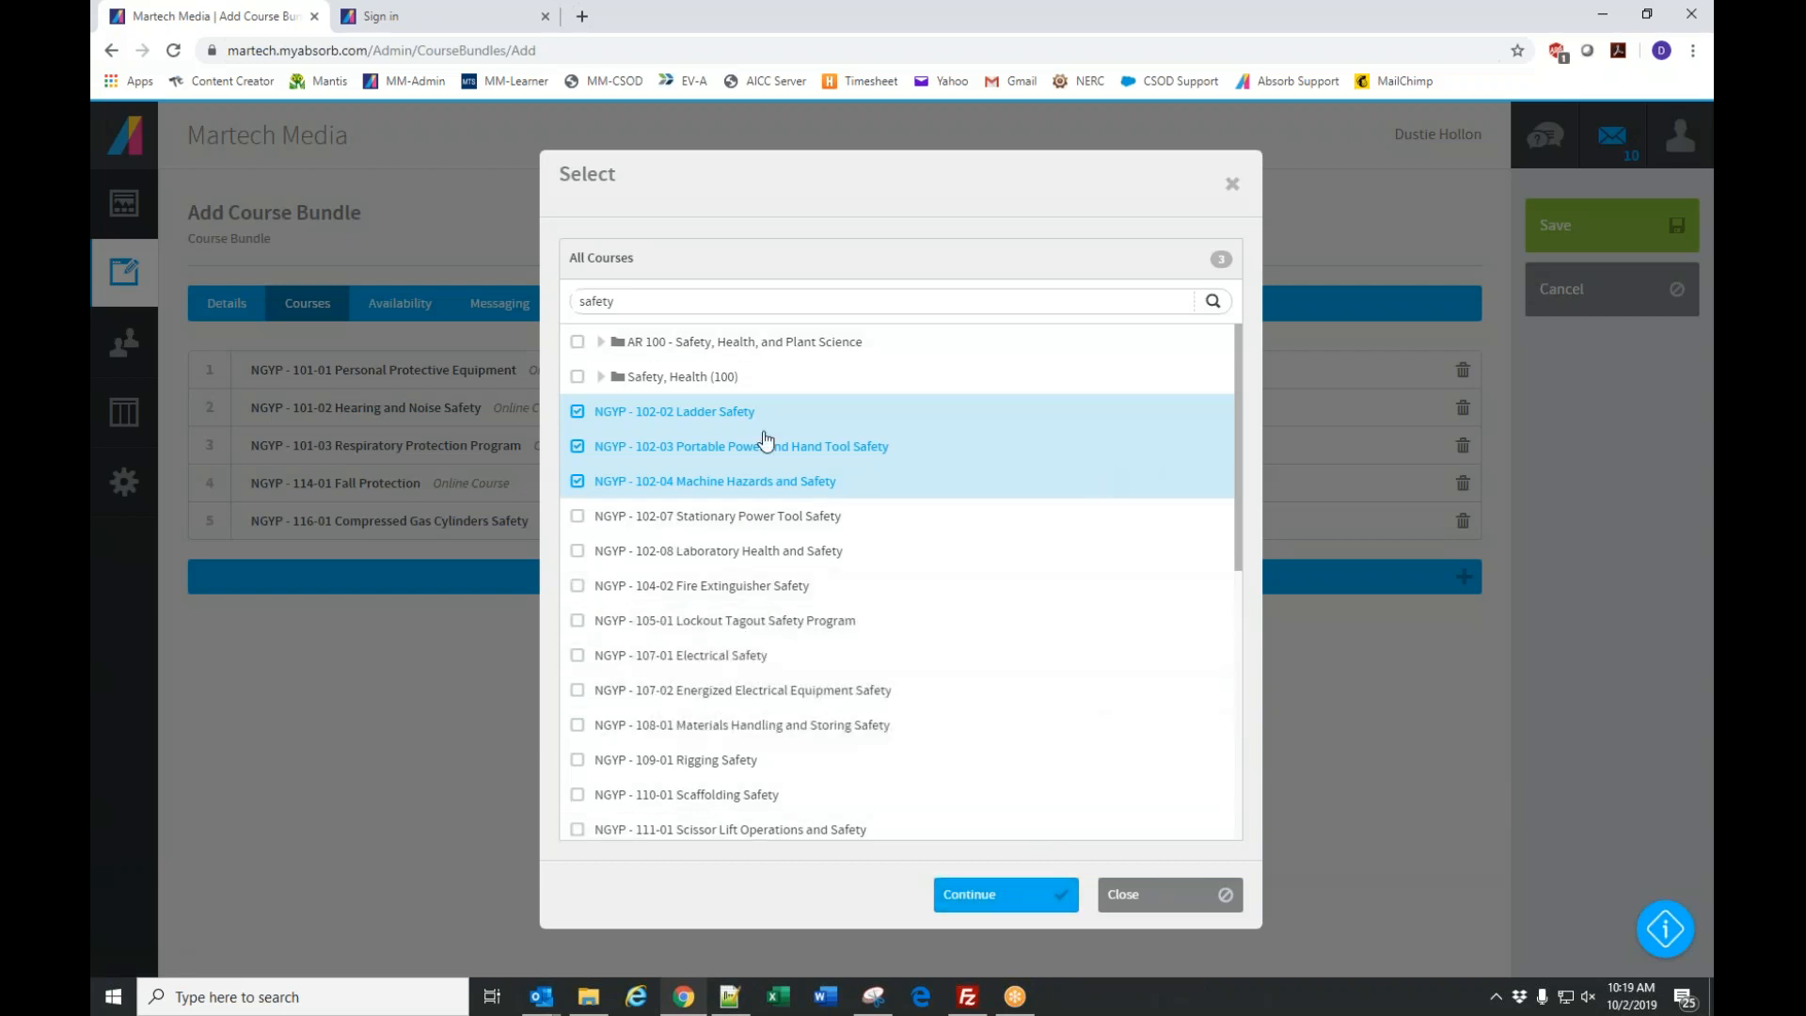
click(1009, 900)
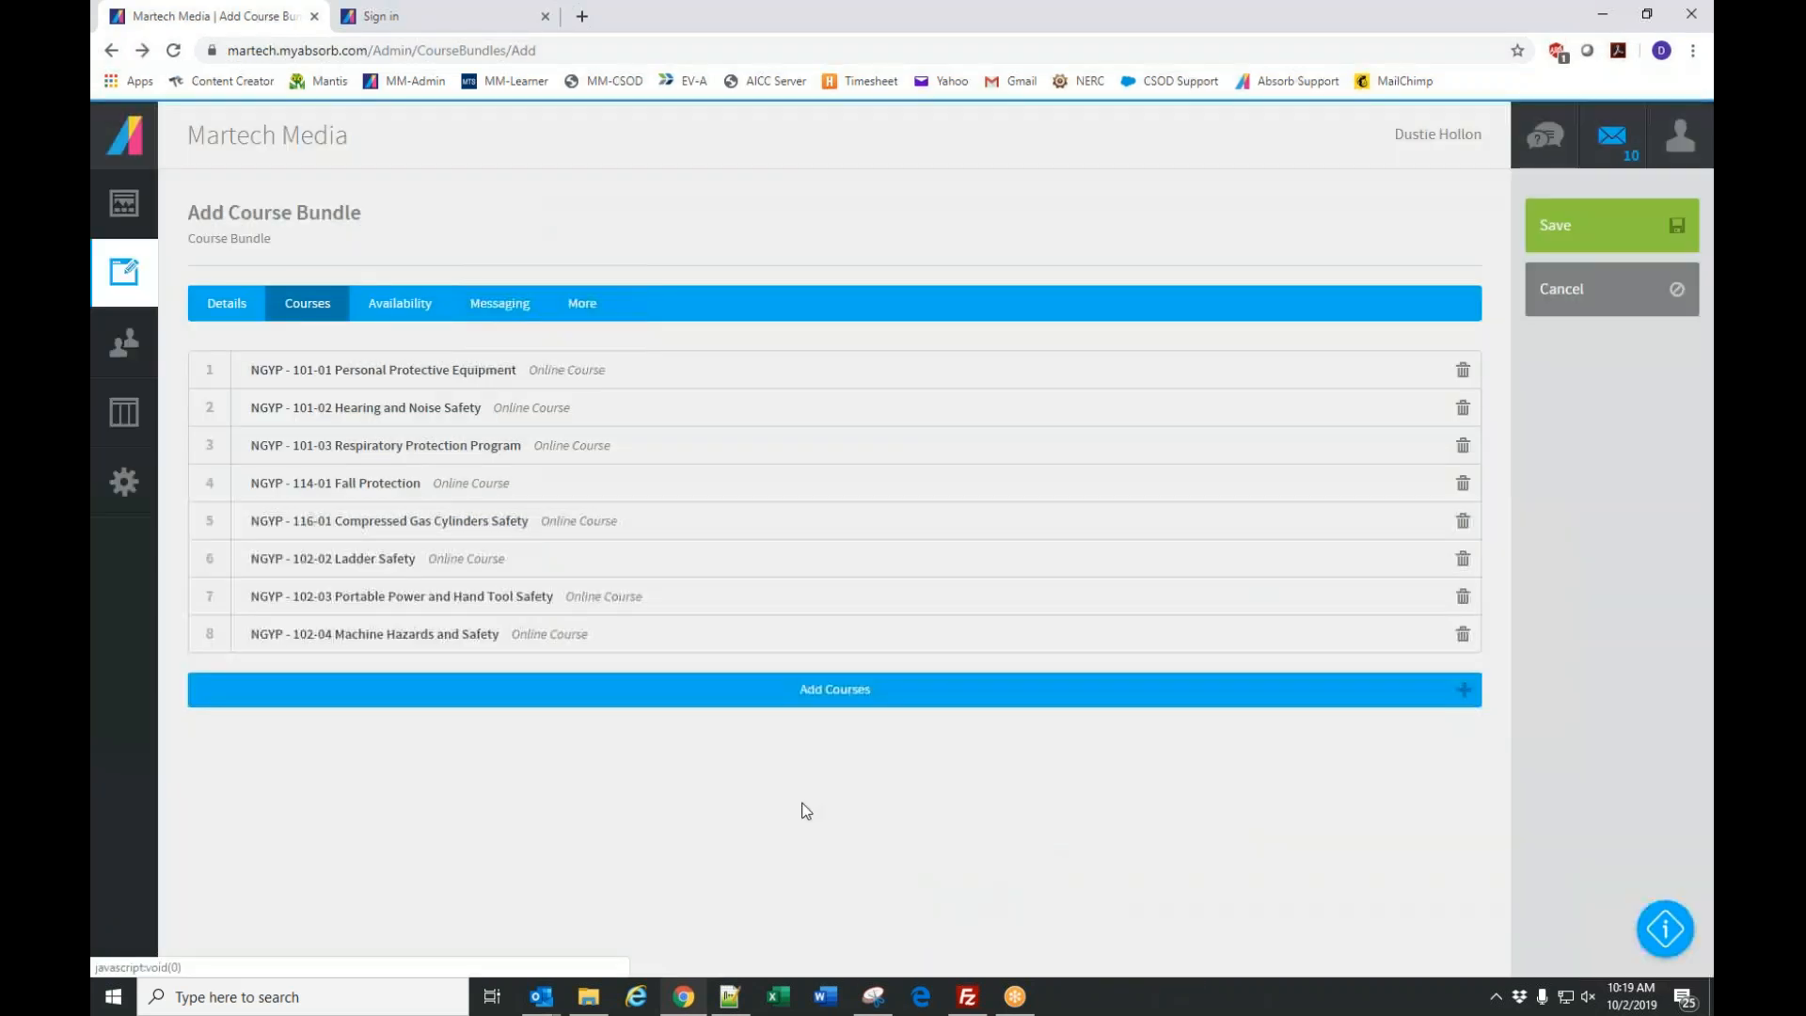
Add NGYP 102-06, 102-08, 102-09 and 106-01 from the National Gypsum folder to the bundle's courses.
click(850, 698)
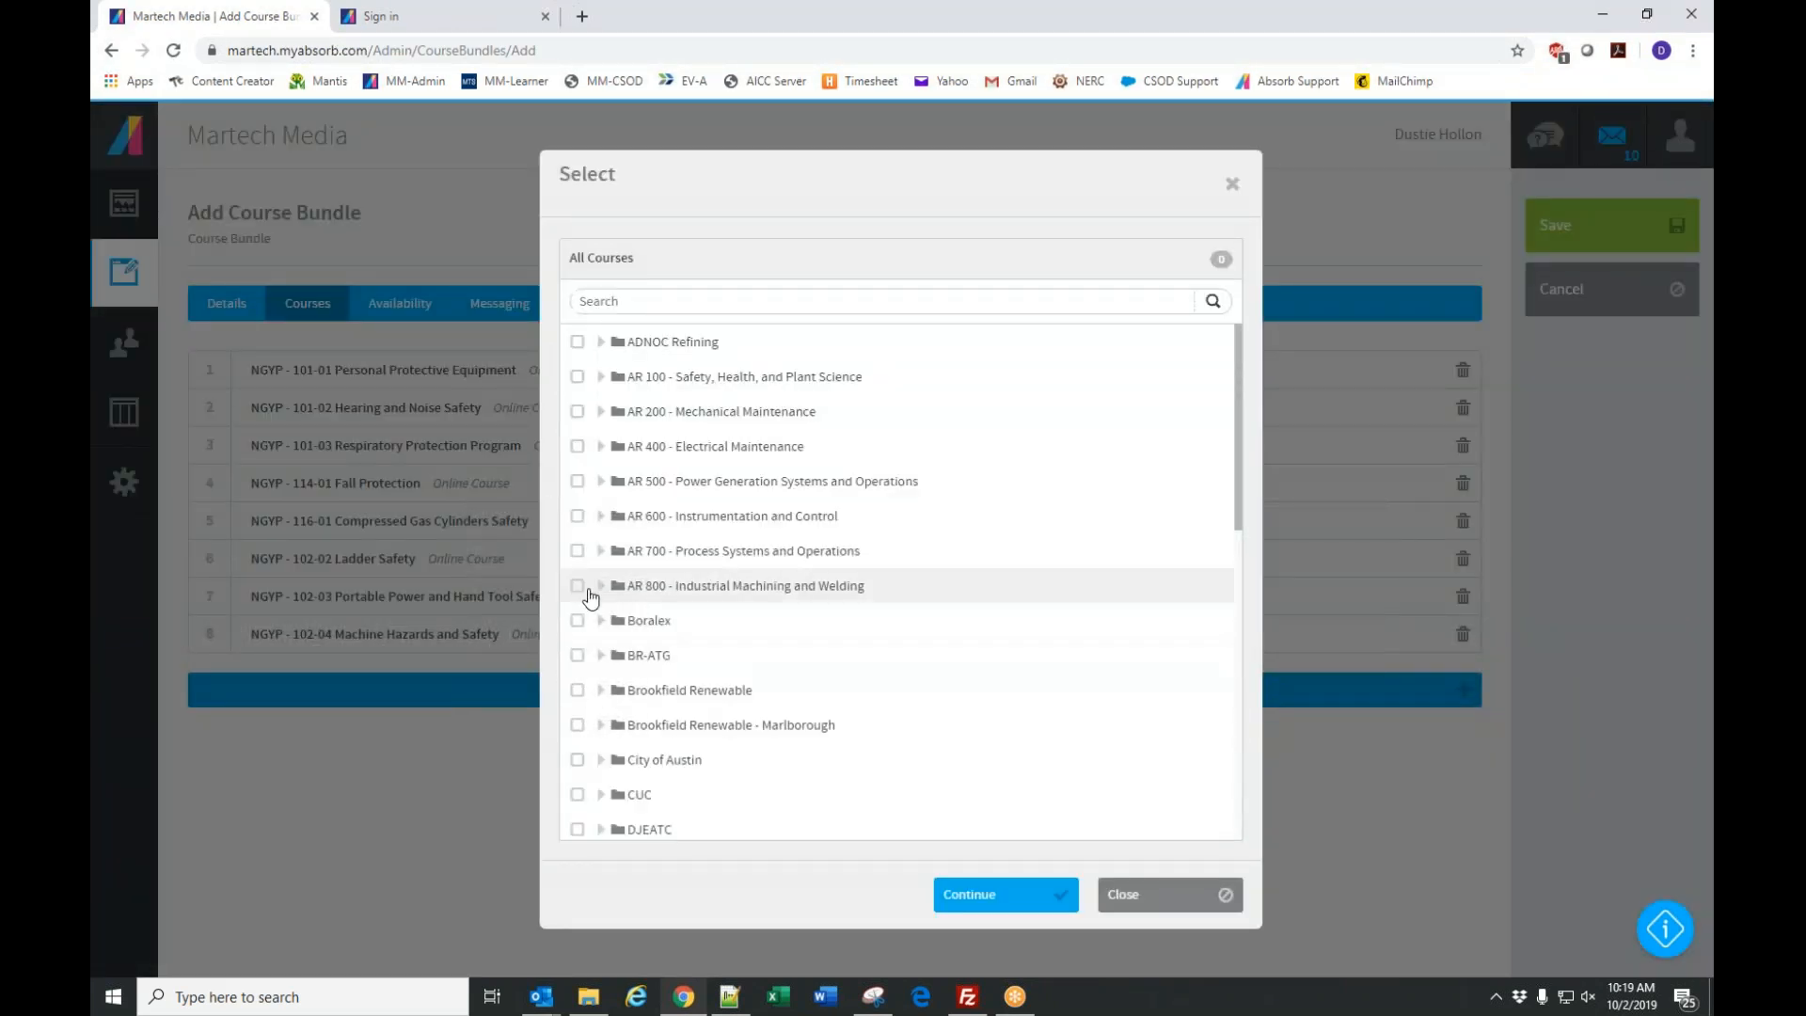
scroll(866, 596, down, 5)
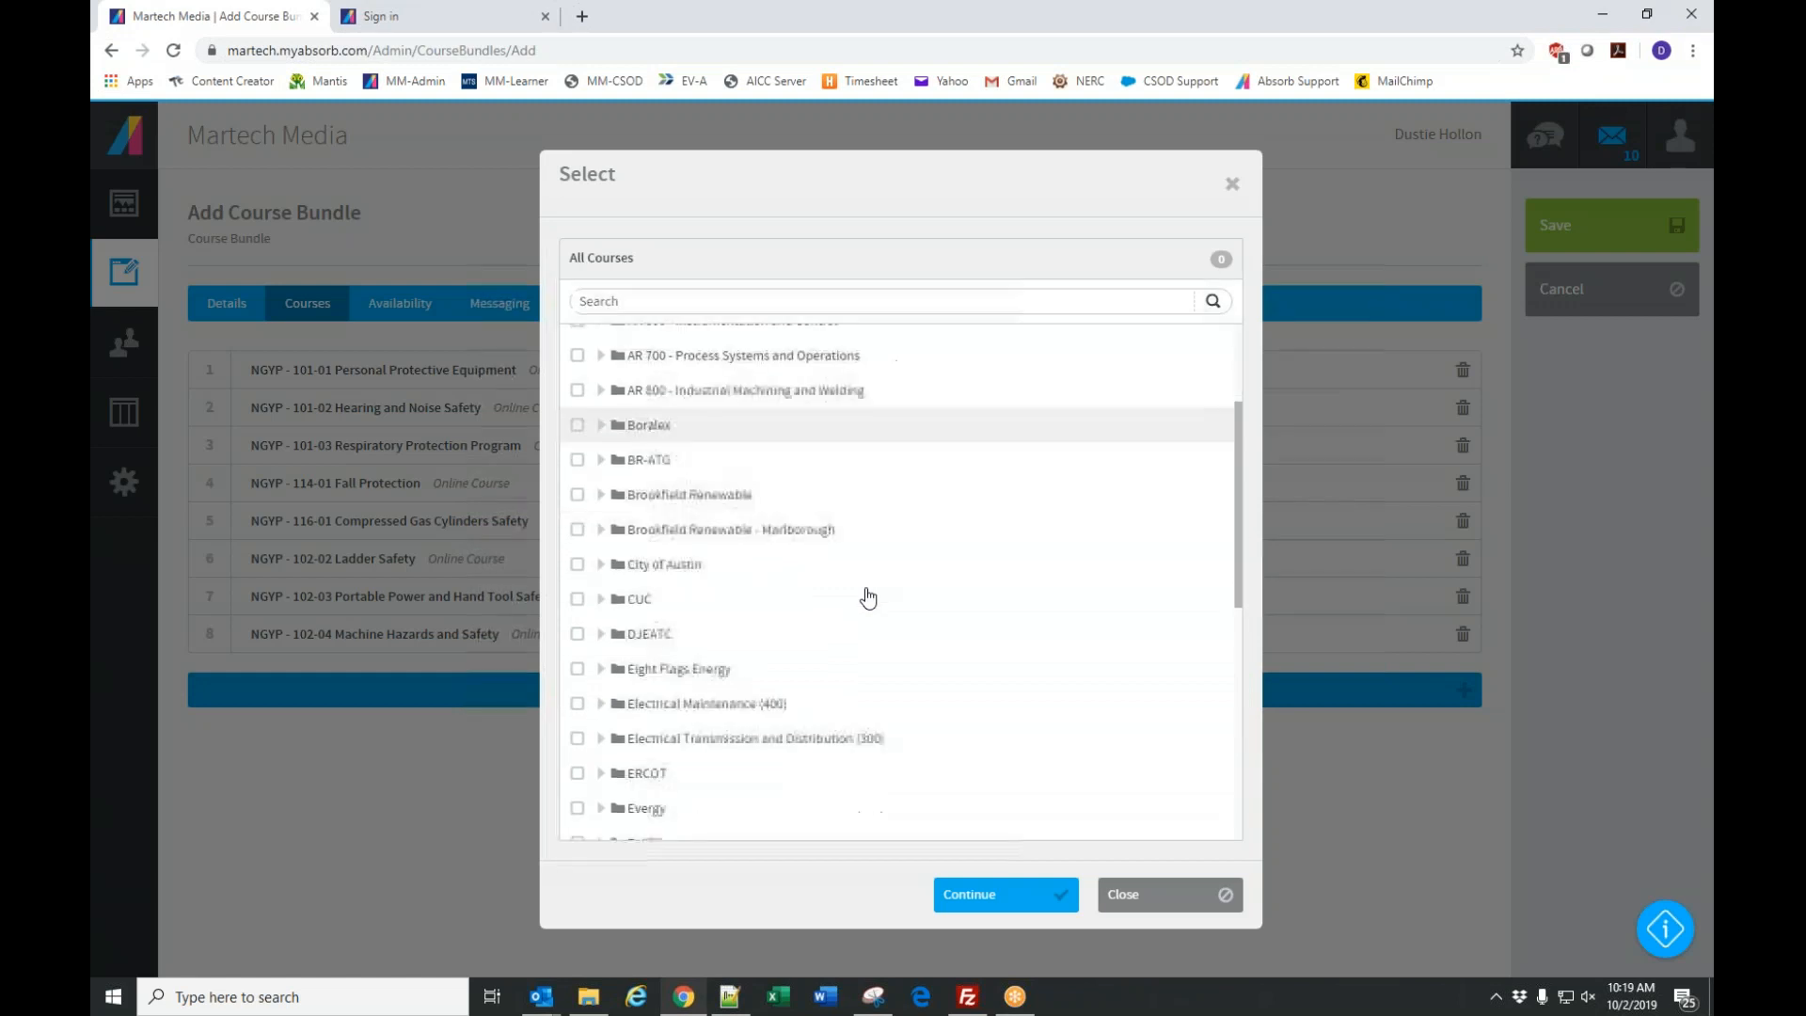
scroll(749, 732, down, 2)
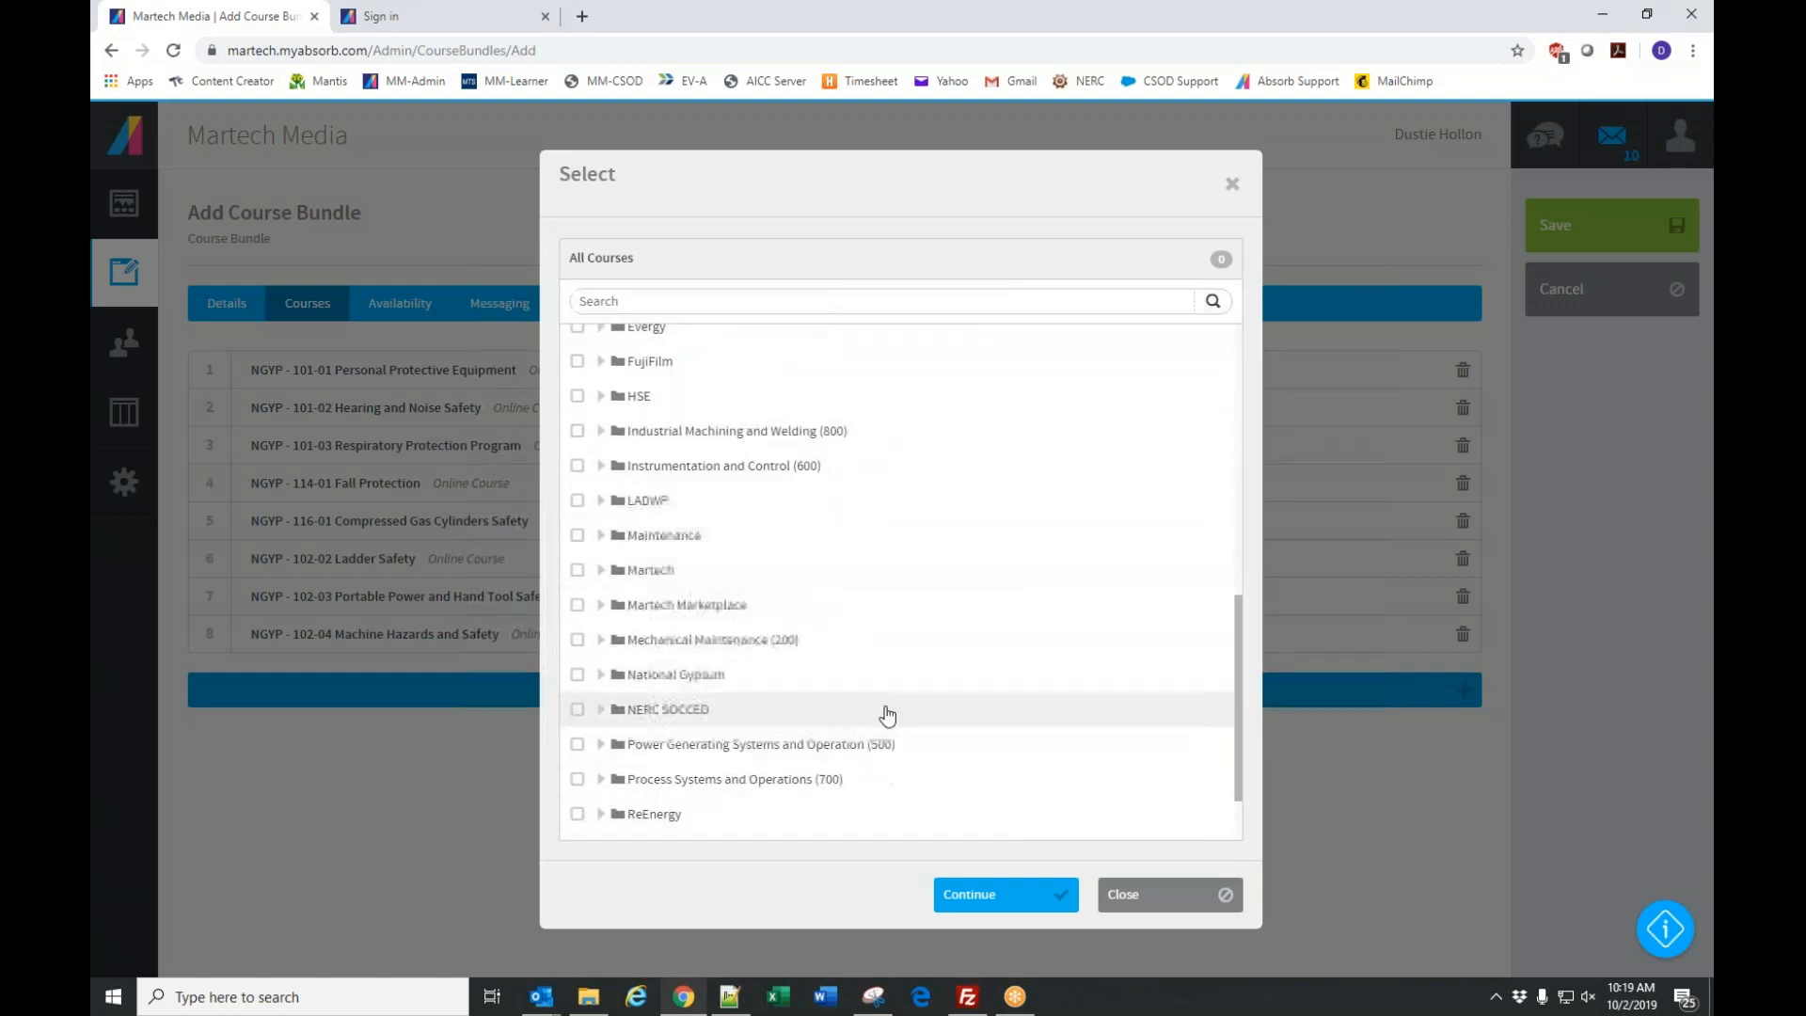
click(602, 676)
scroll(828, 687, down, 3)
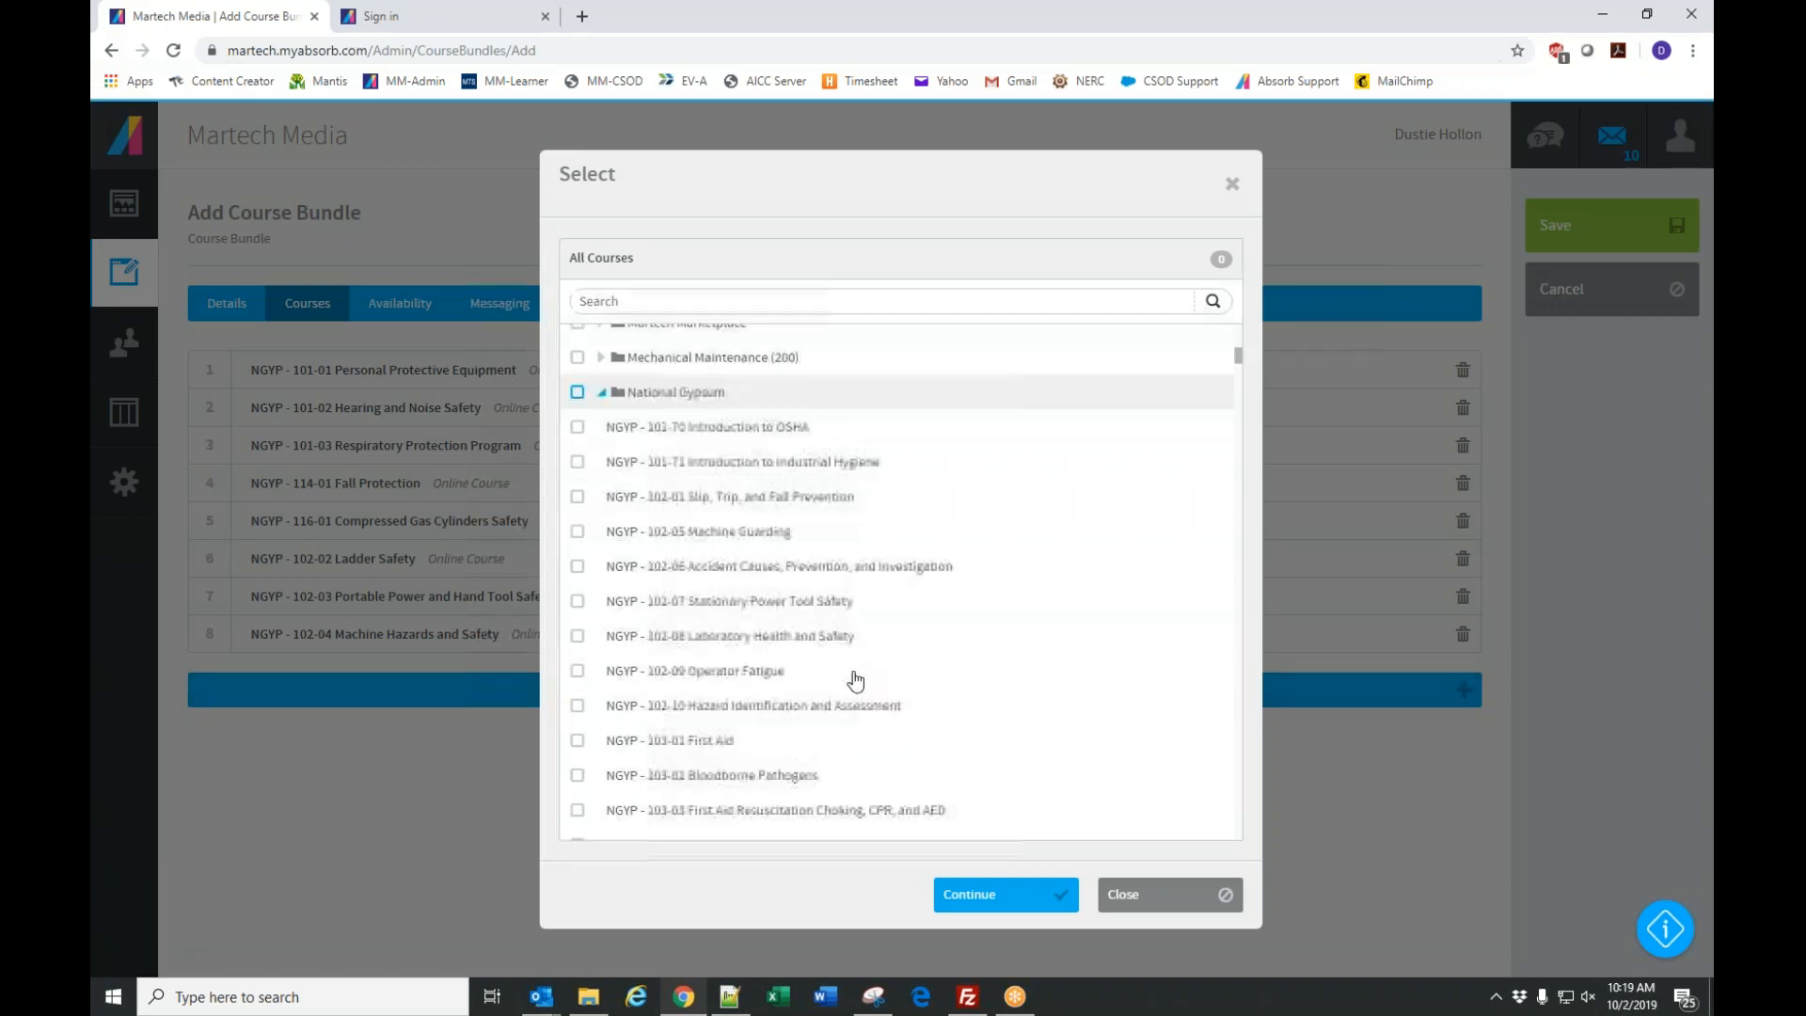
click(578, 561)
click(576, 629)
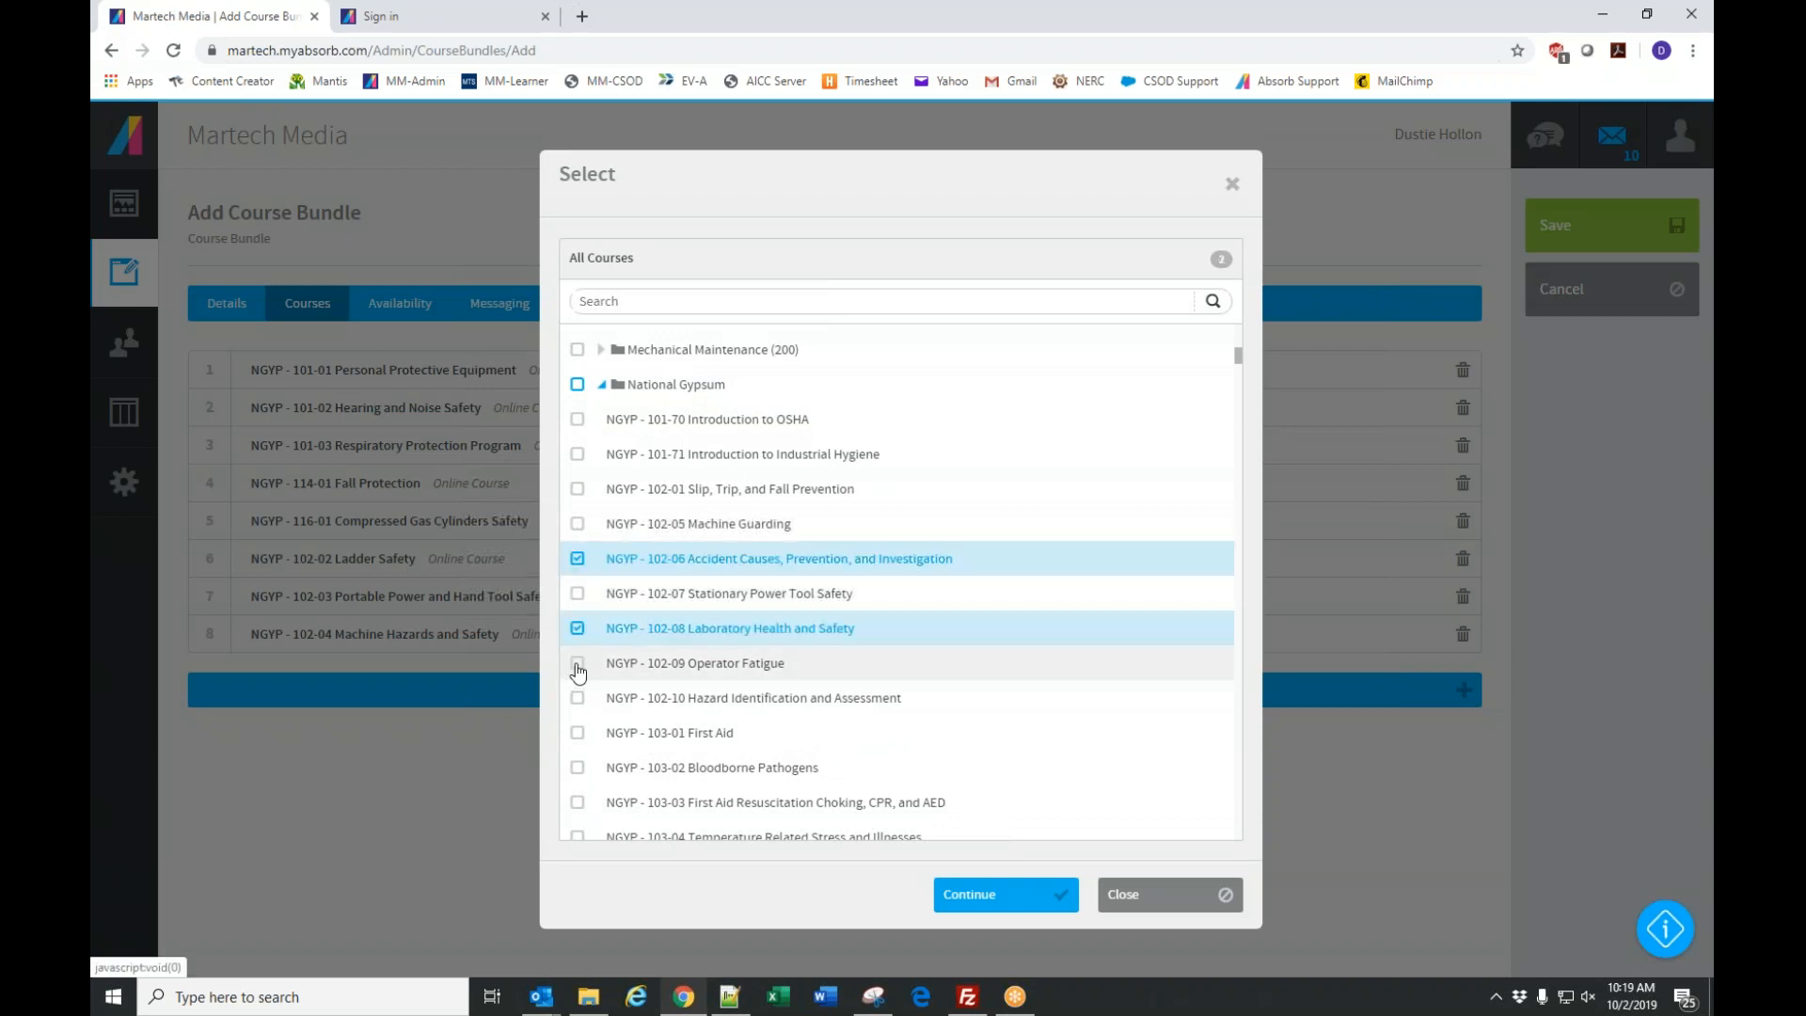
click(576, 664)
scroll(758, 707, down, 1)
scroll(757, 708, down, 3)
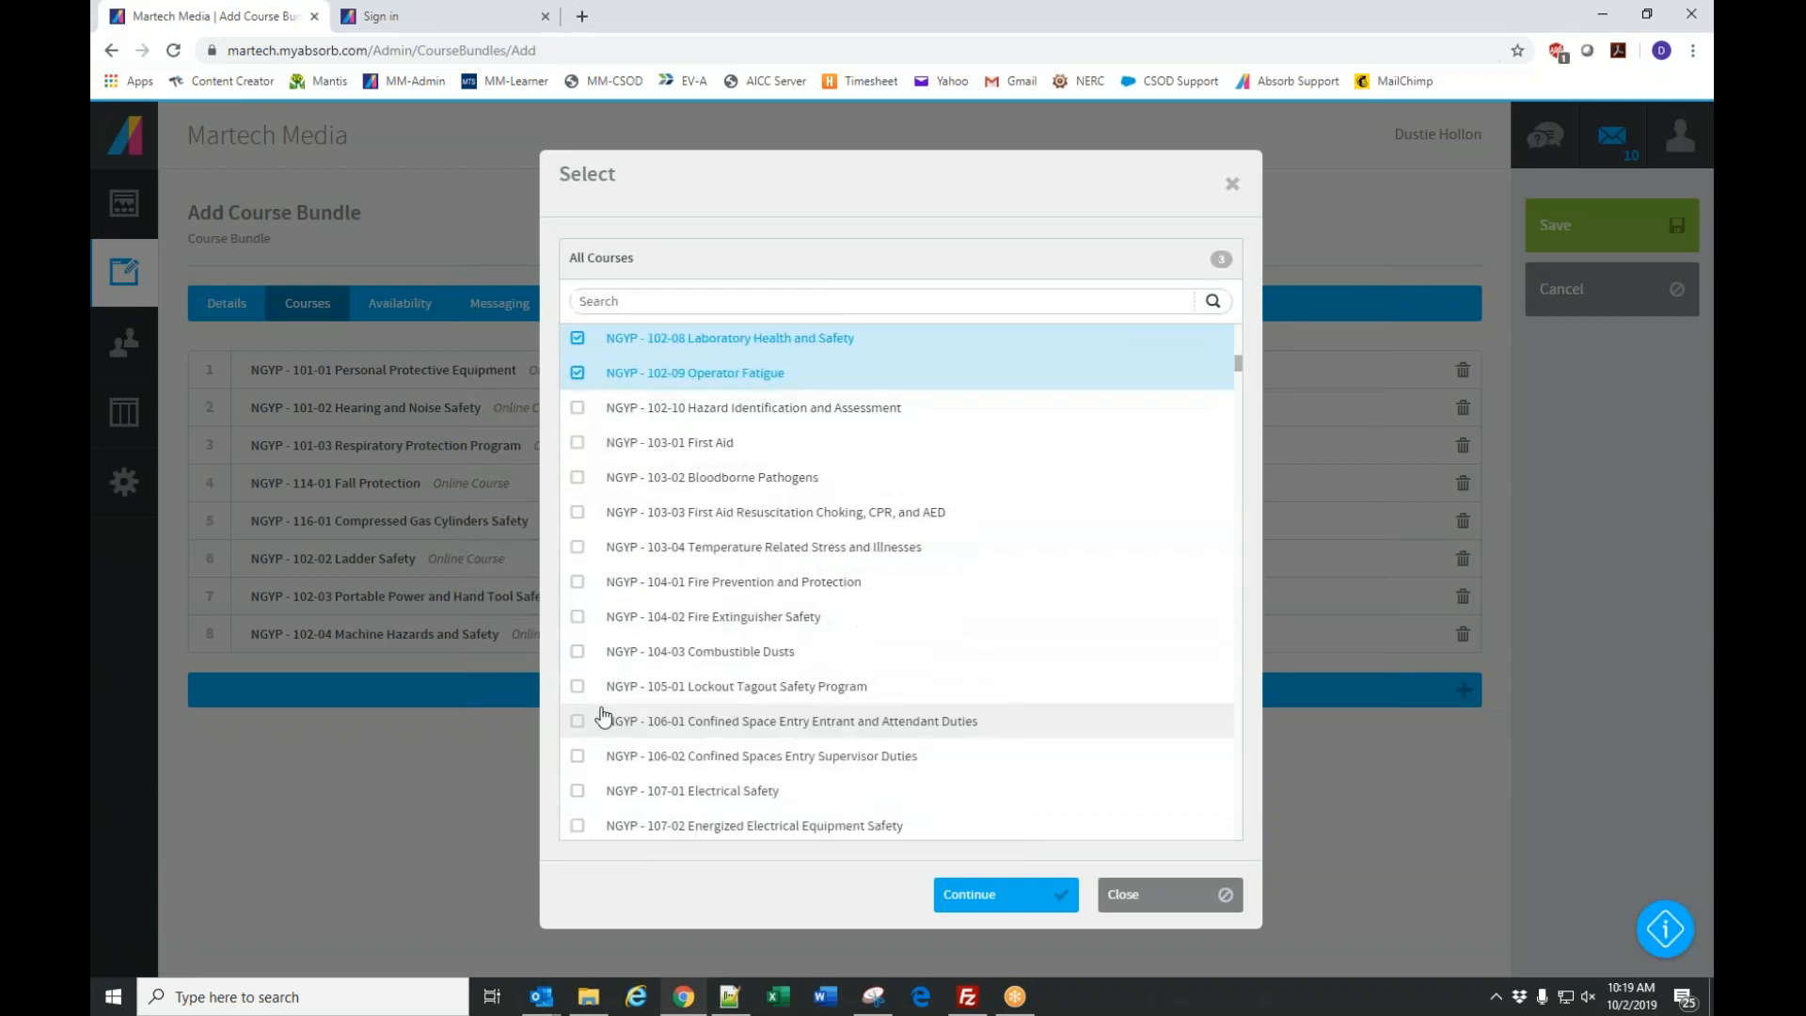
click(578, 721)
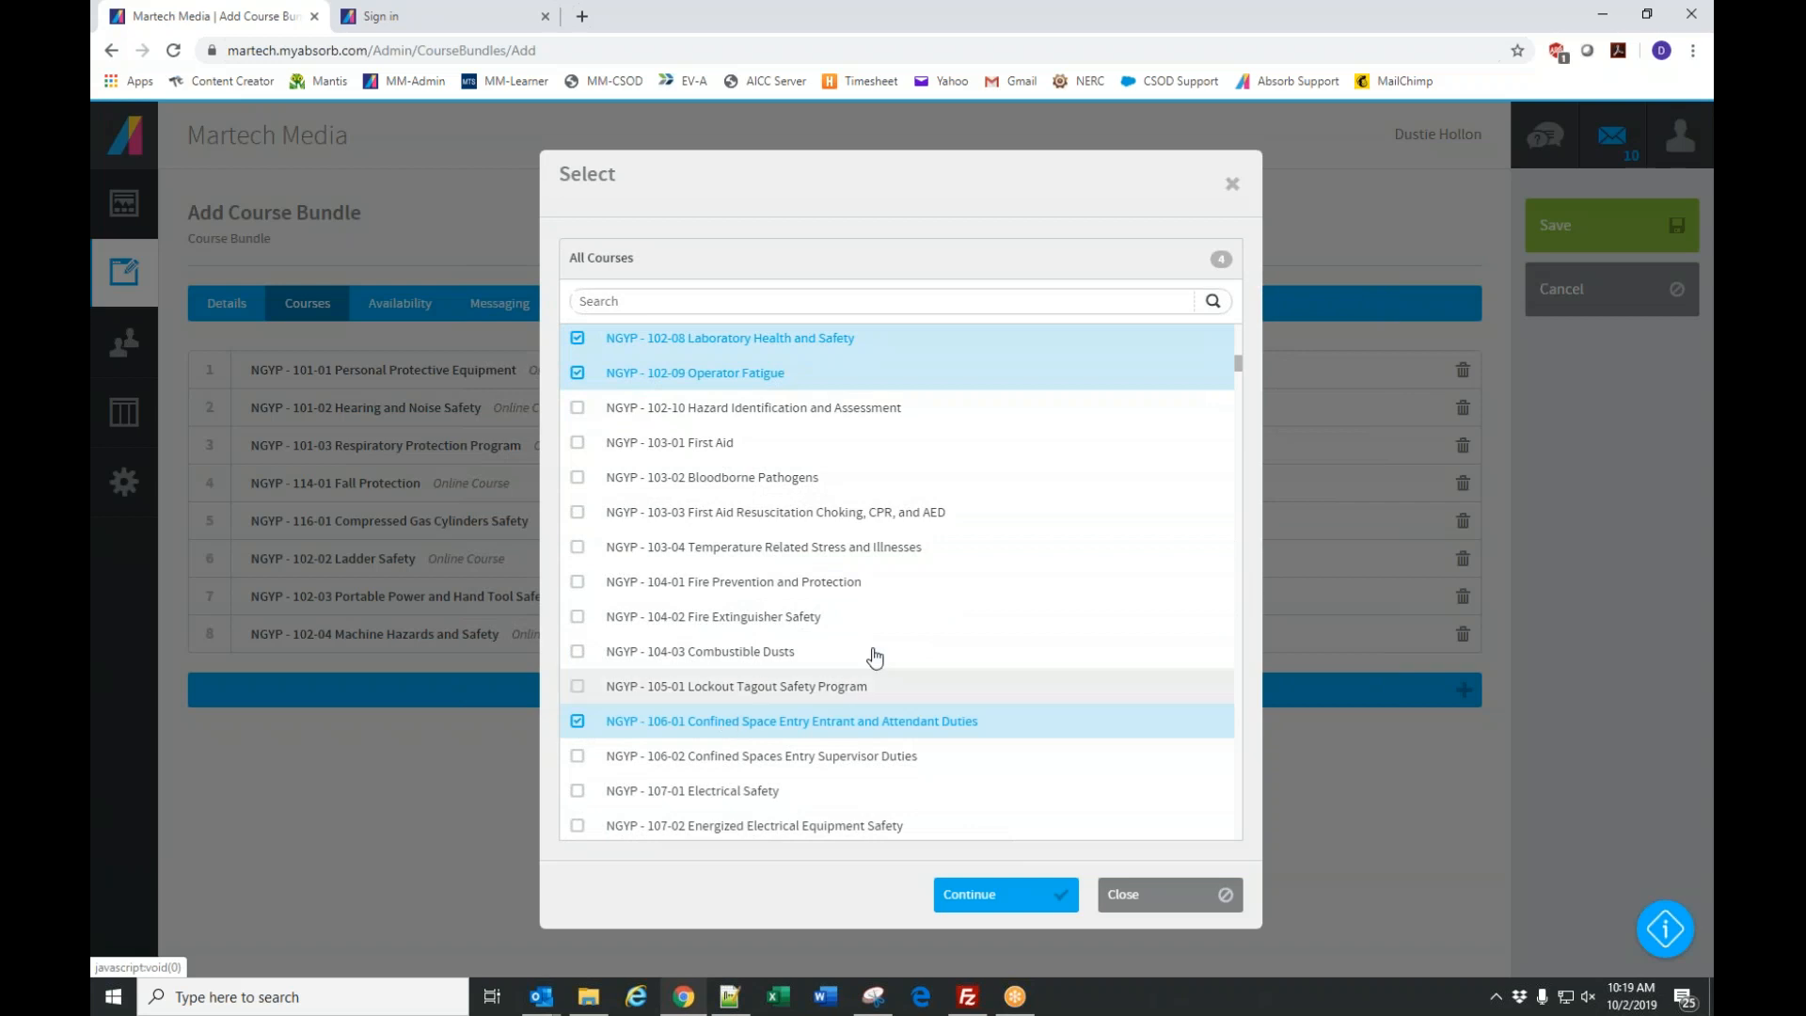
click(980, 899)
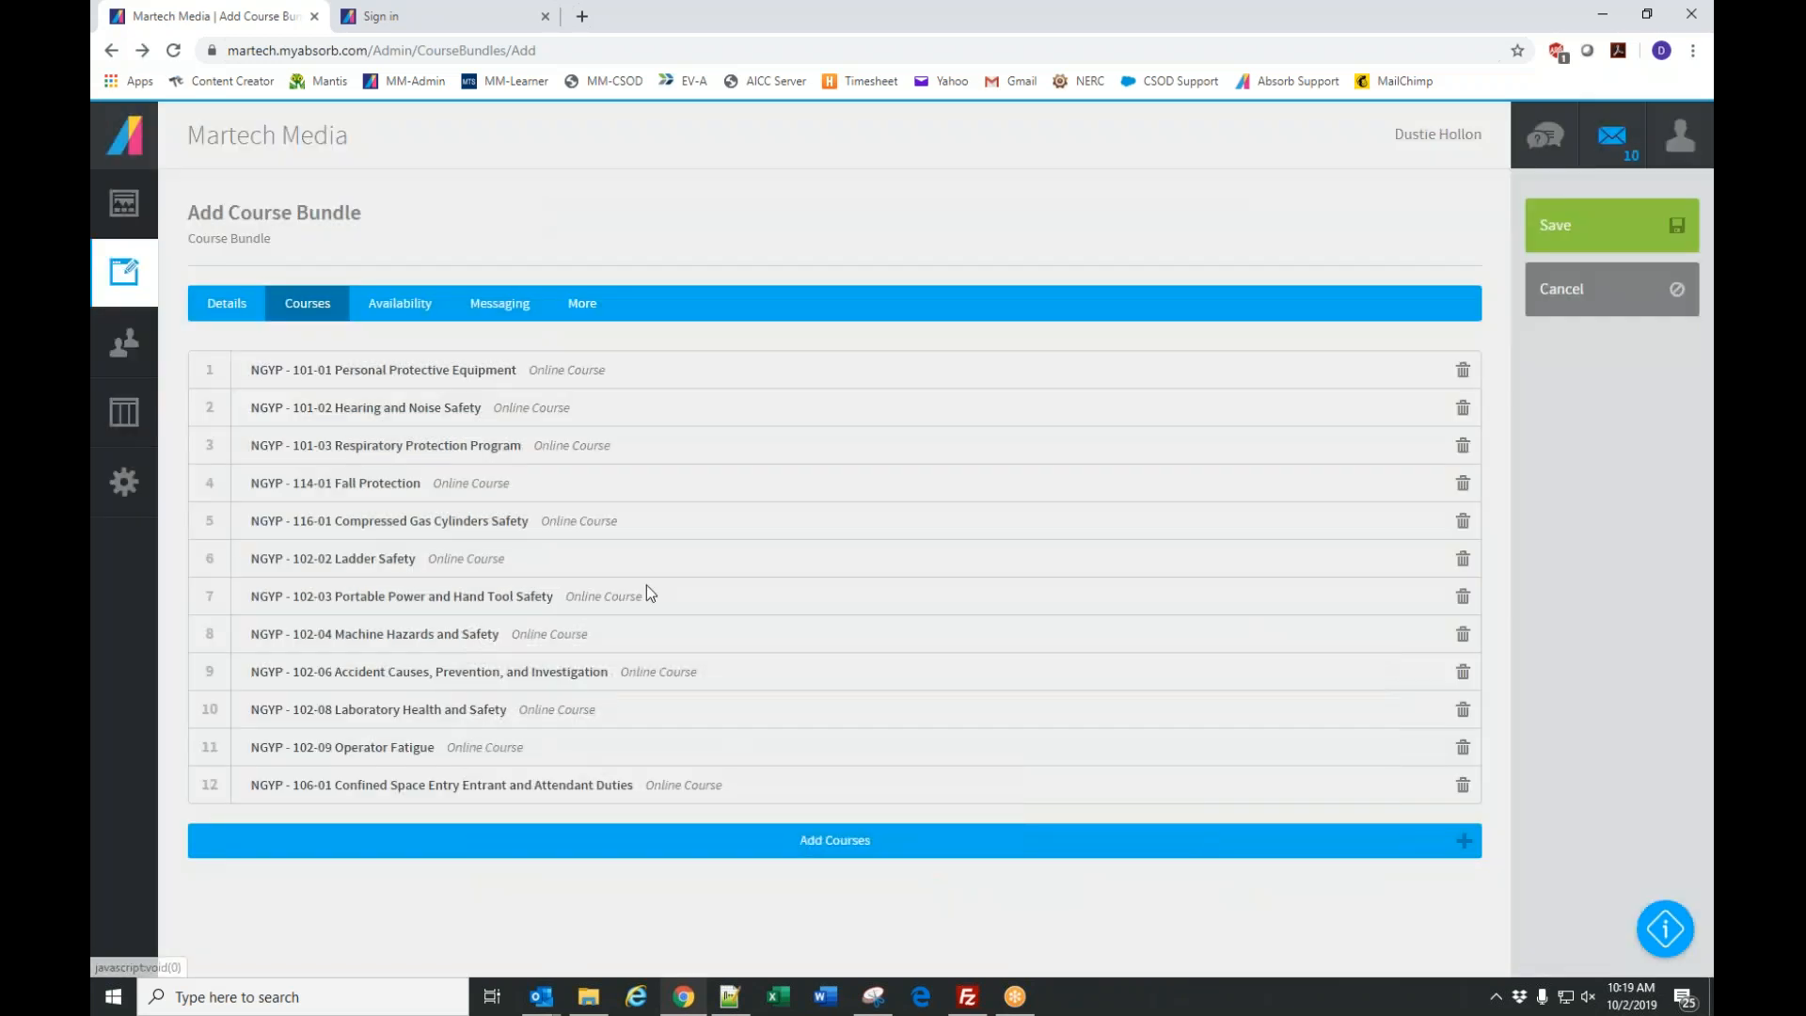
Allow self enrollment for the bundle with a rule for Department, And Sub-Departments of, National Gypsum.
click(392, 317)
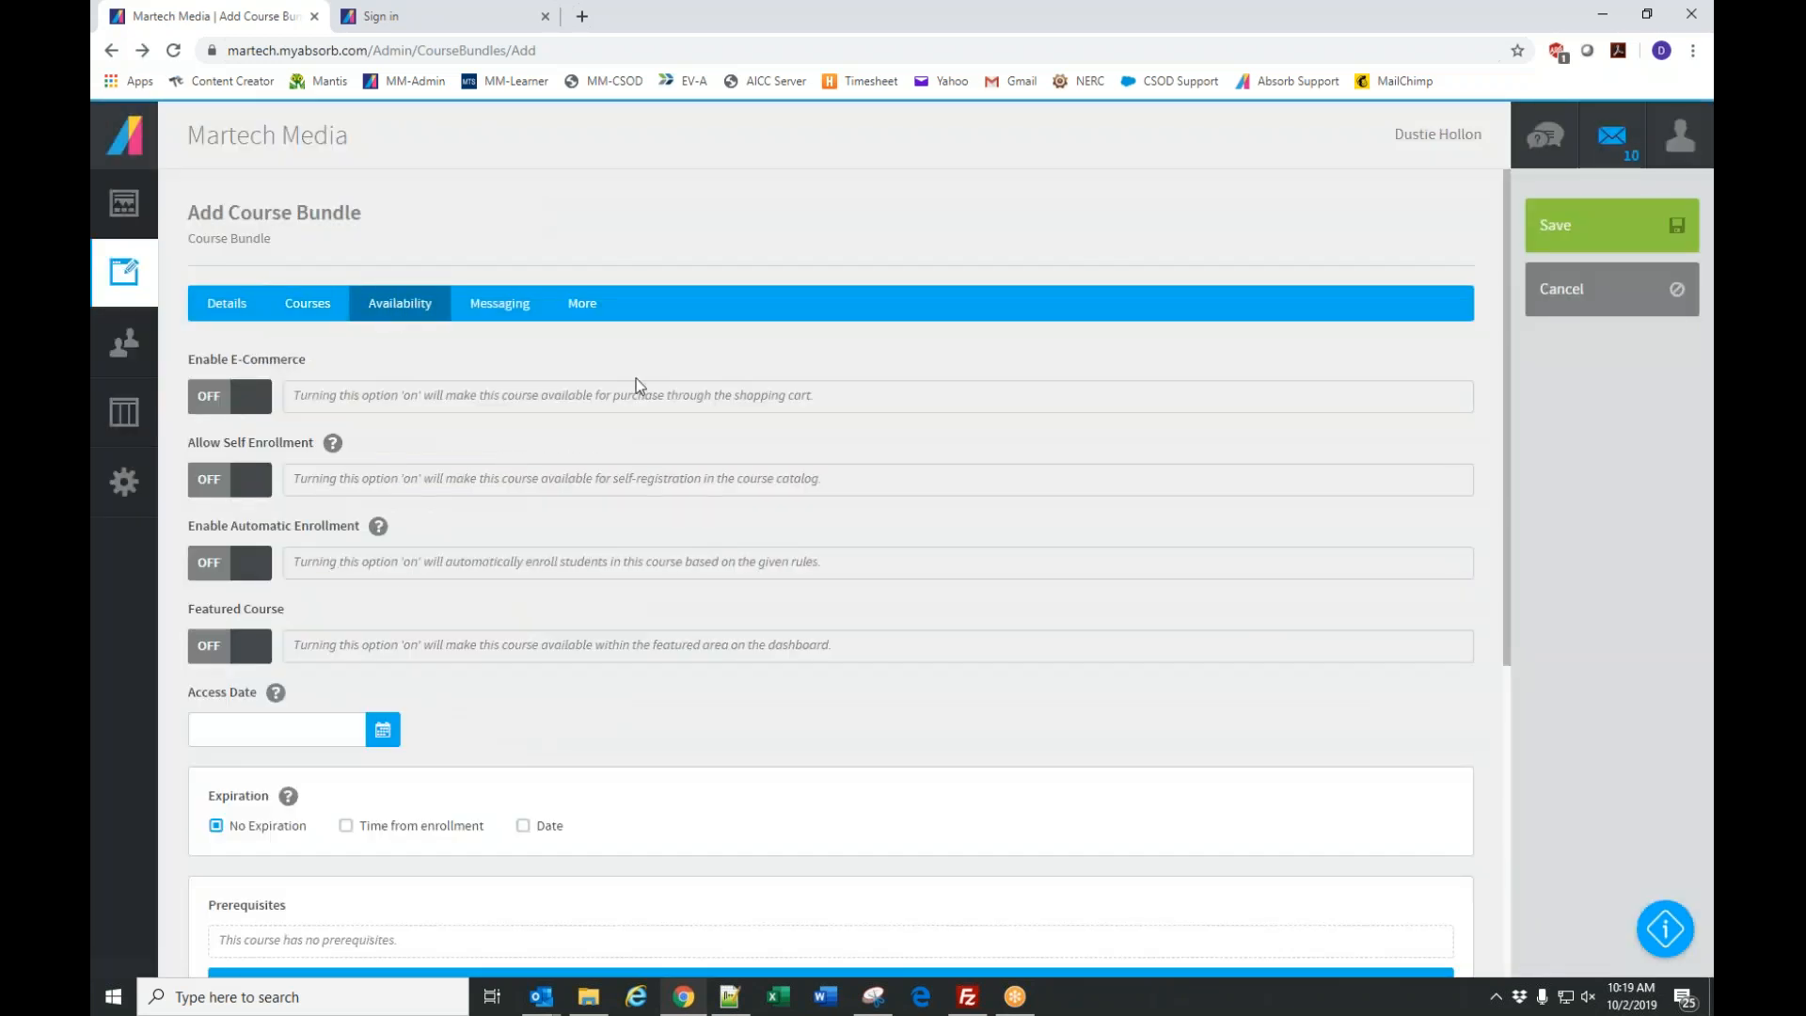
click(252, 485)
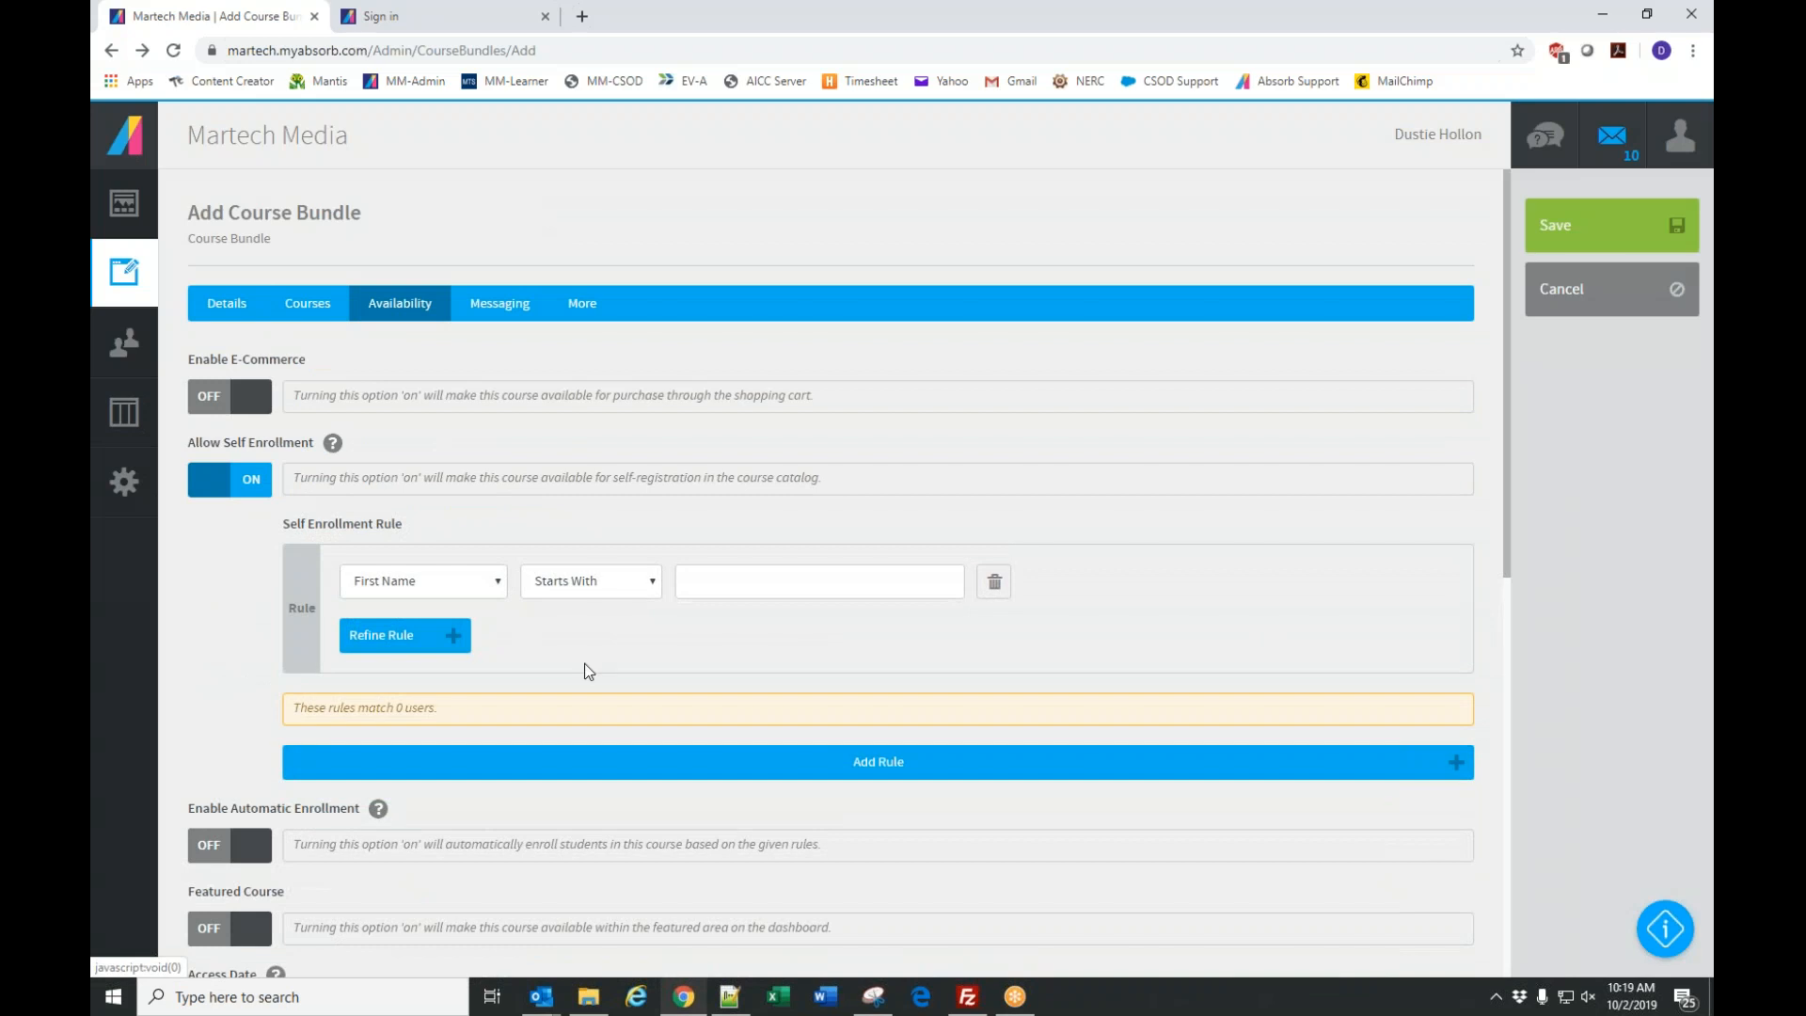
click(405, 581)
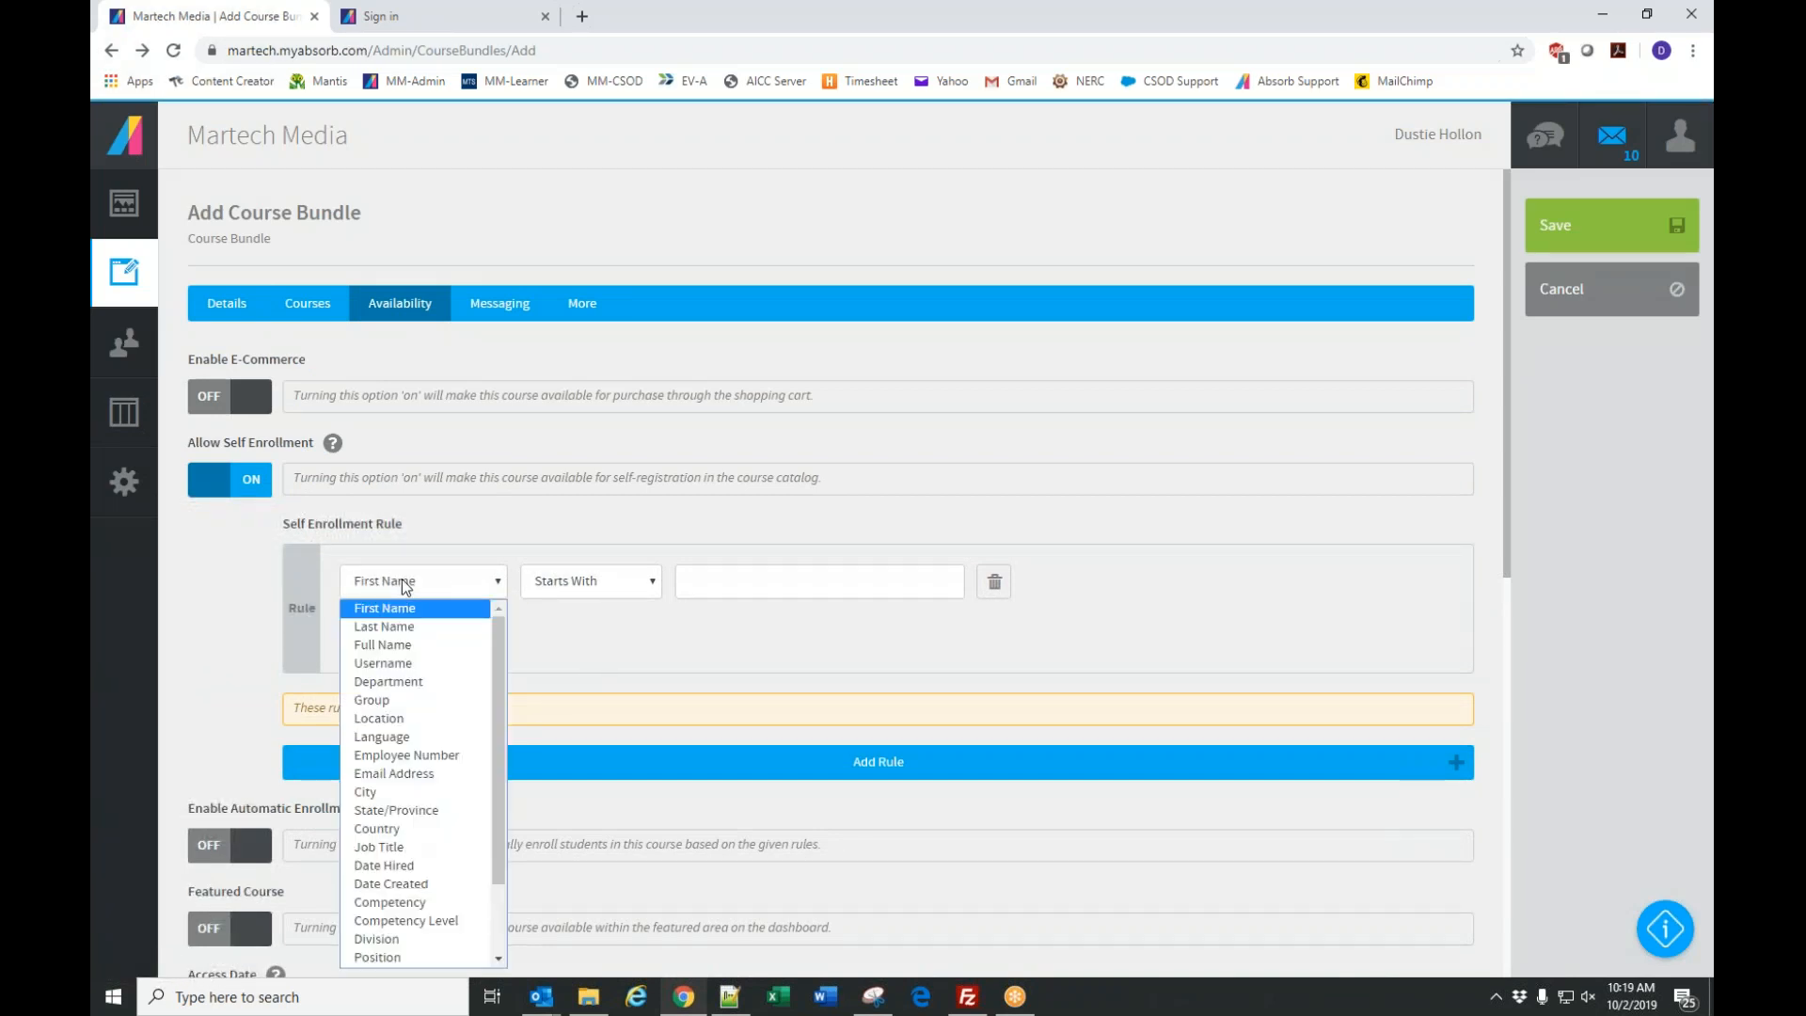
click(406, 683)
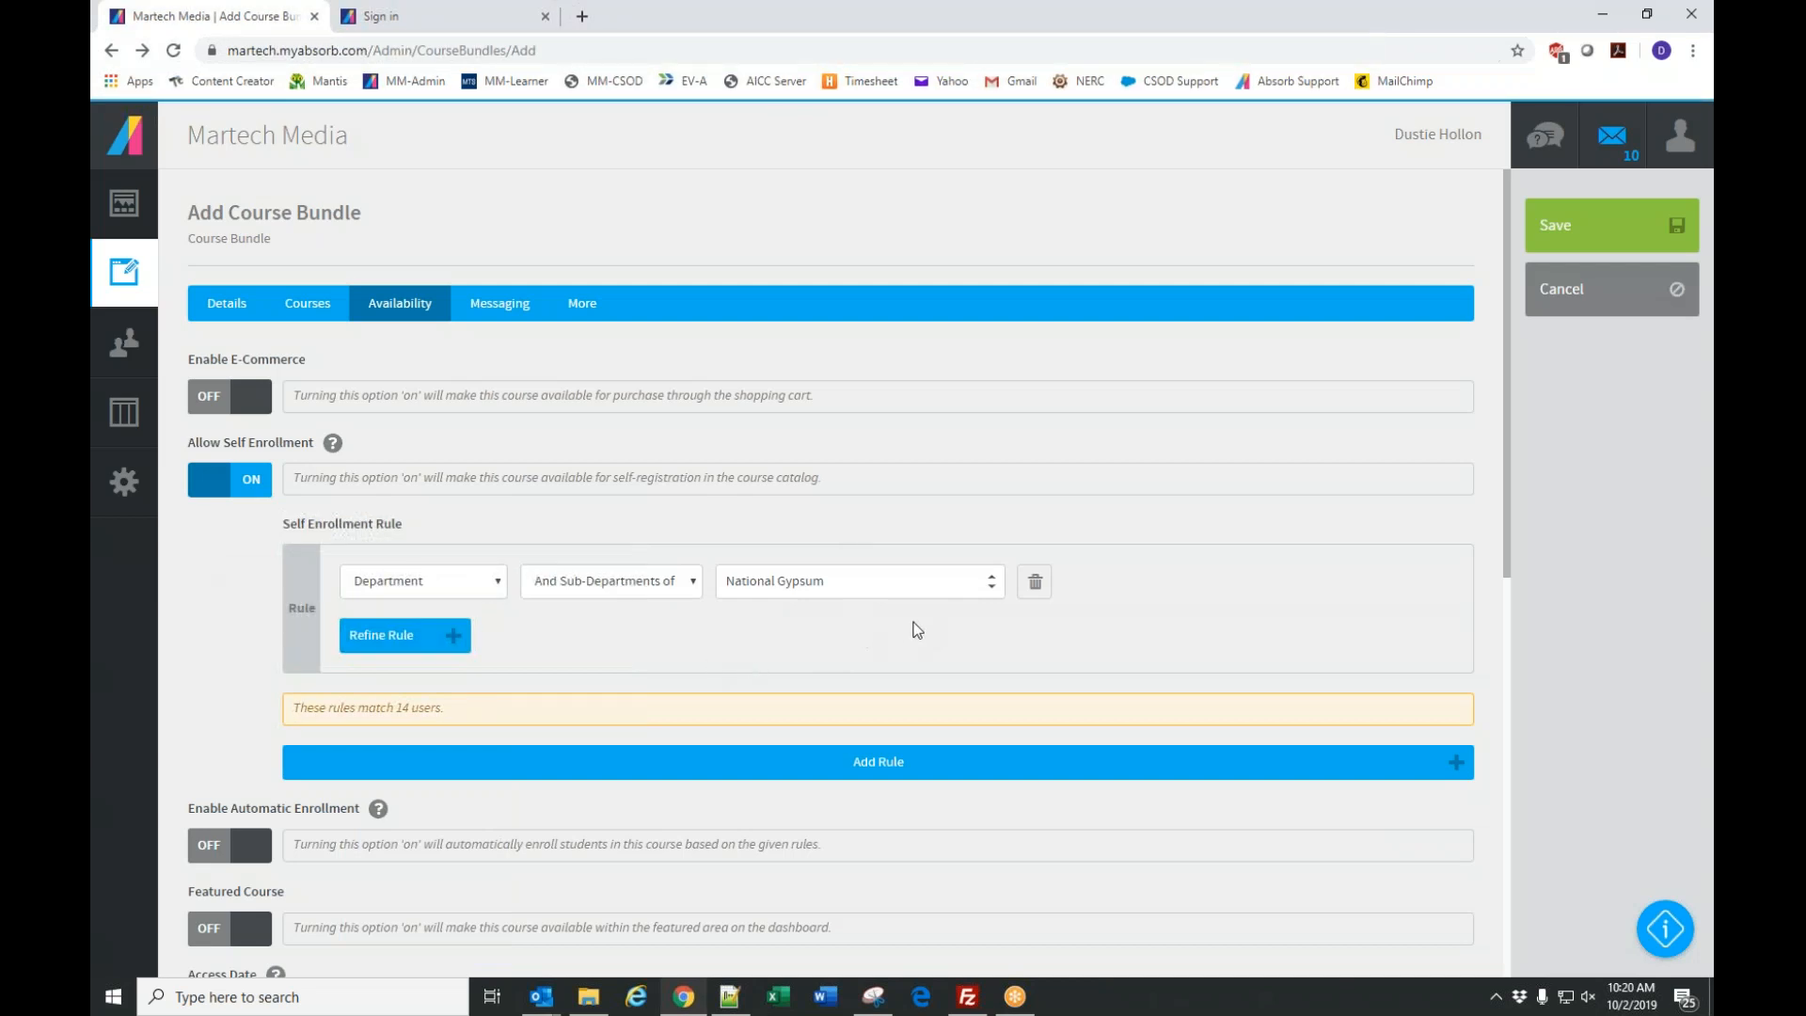
Enable automatic enrollment with a rule for Department, And Sub-Departments of, National Gypsum.
scroll(457, 621, down, 3)
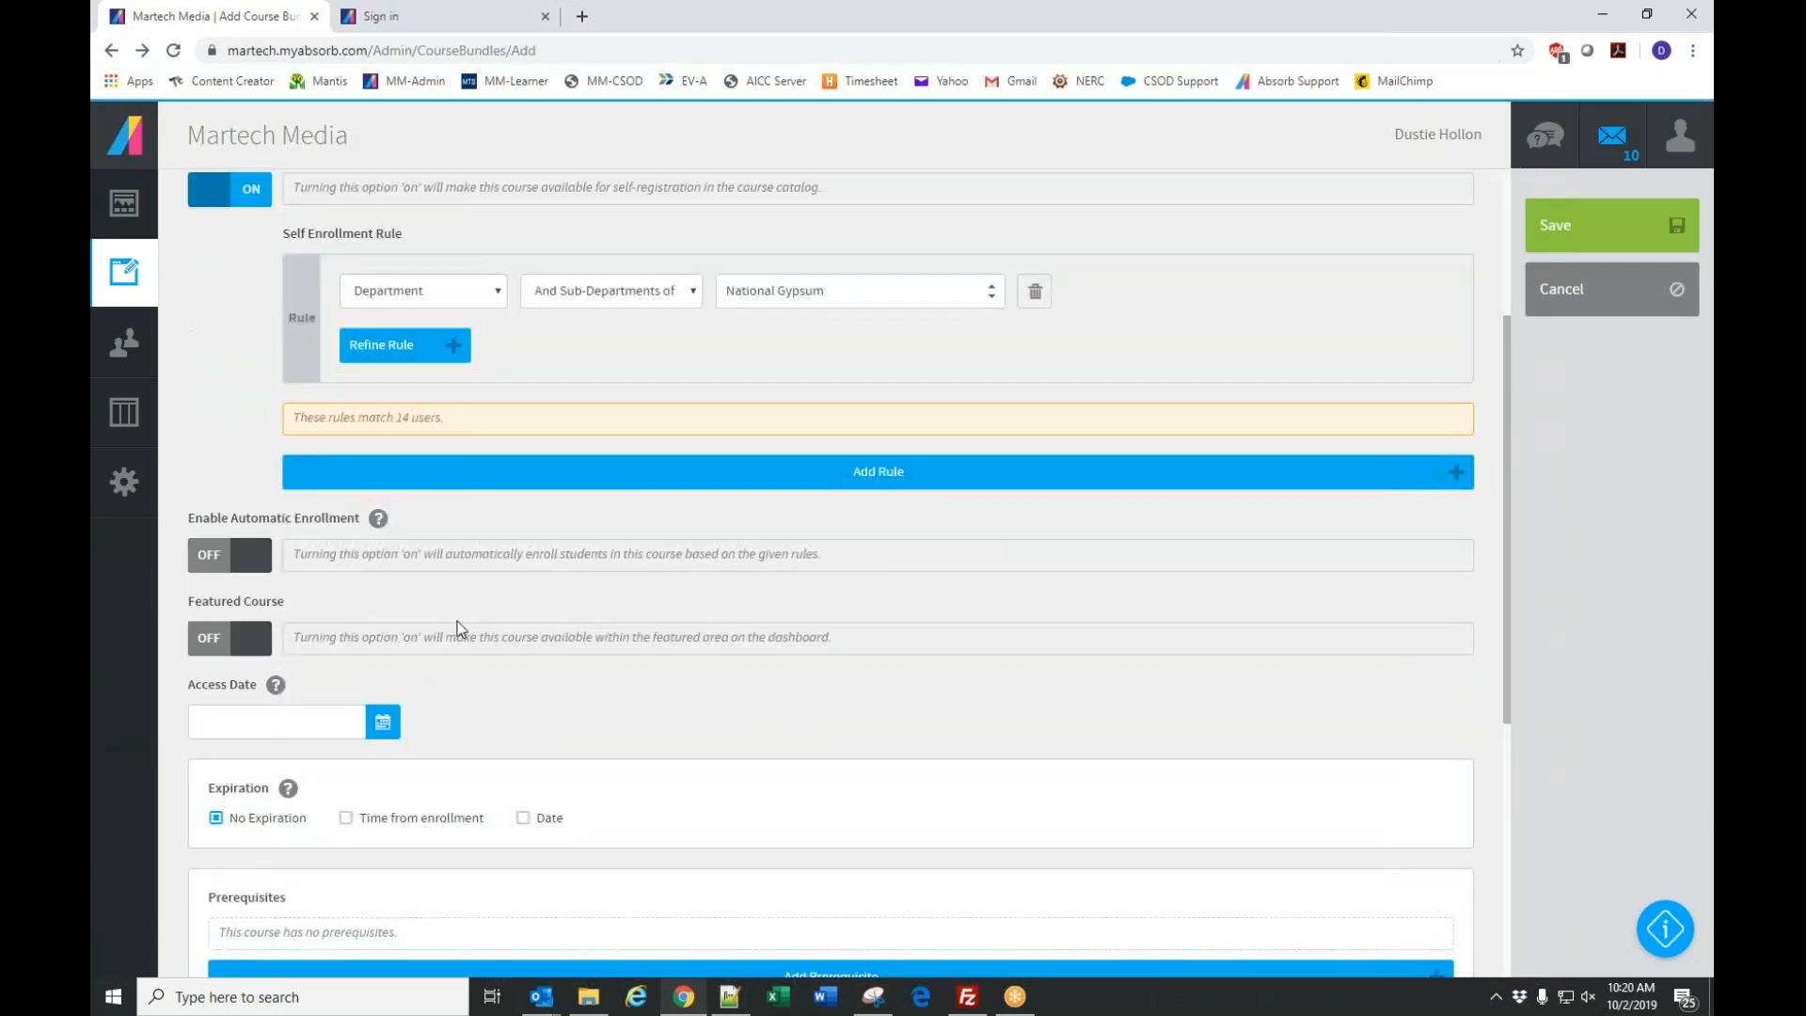
click(242, 561)
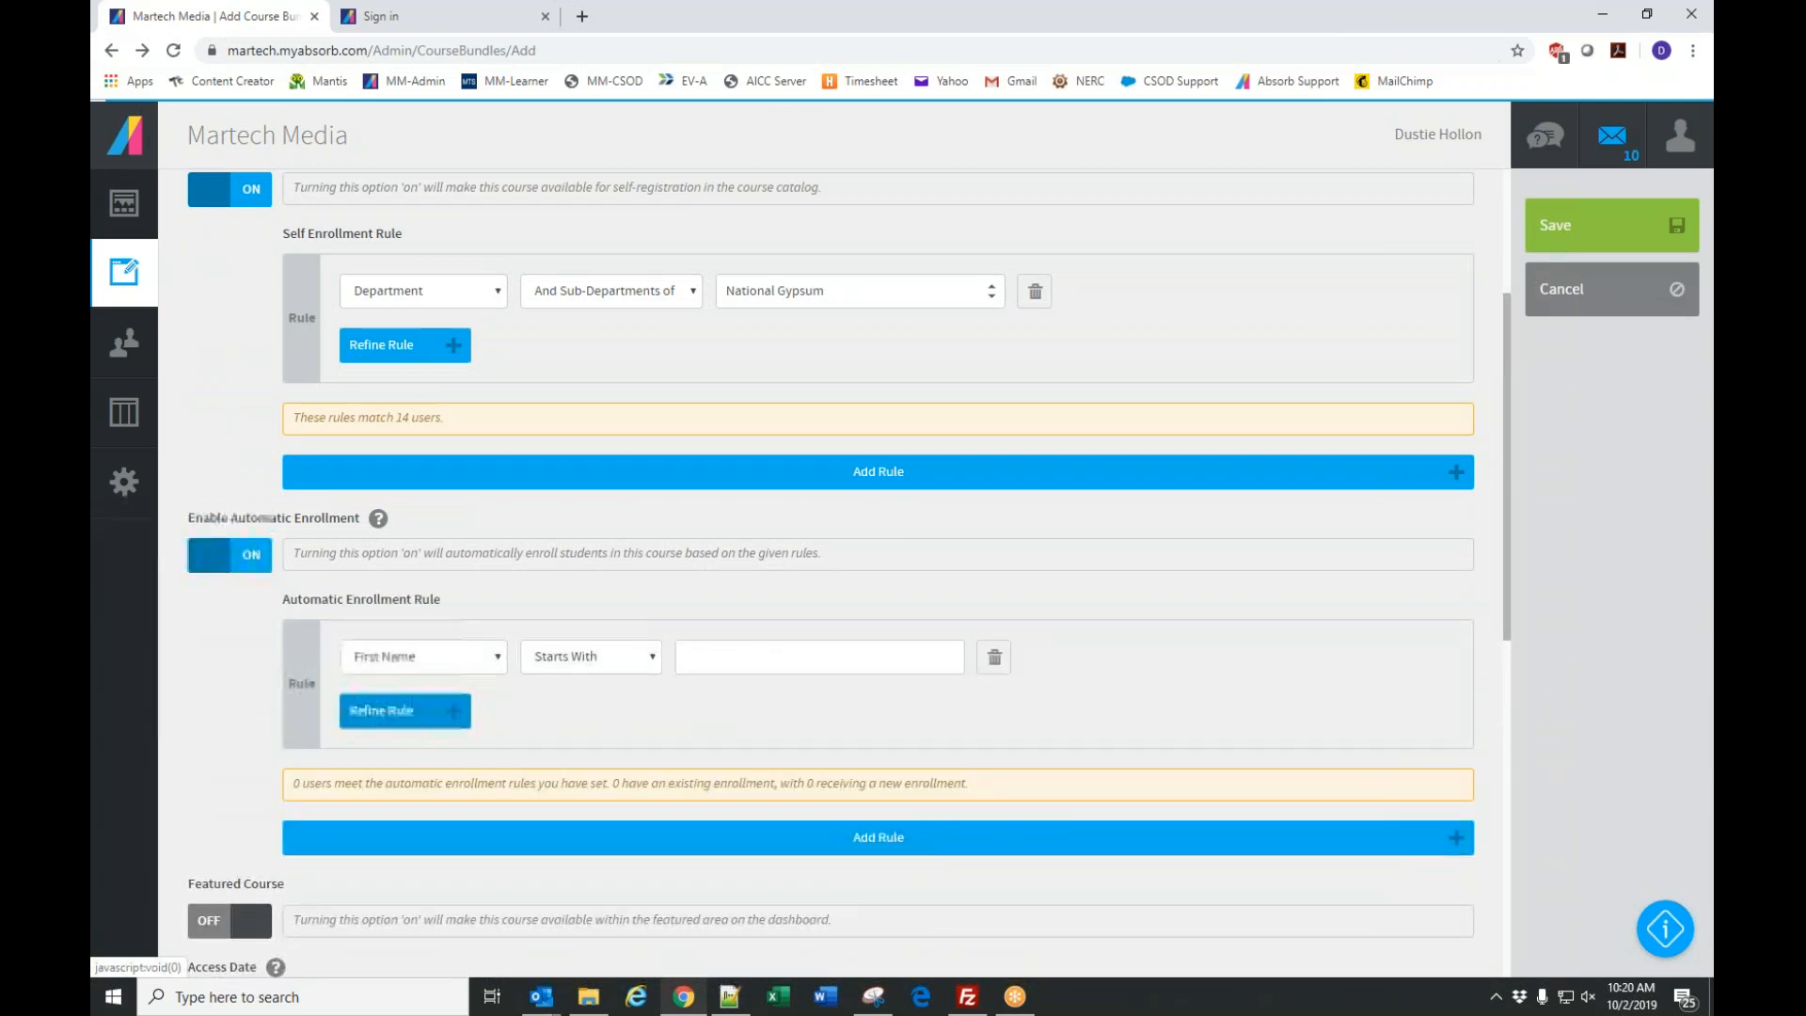
click(411, 657)
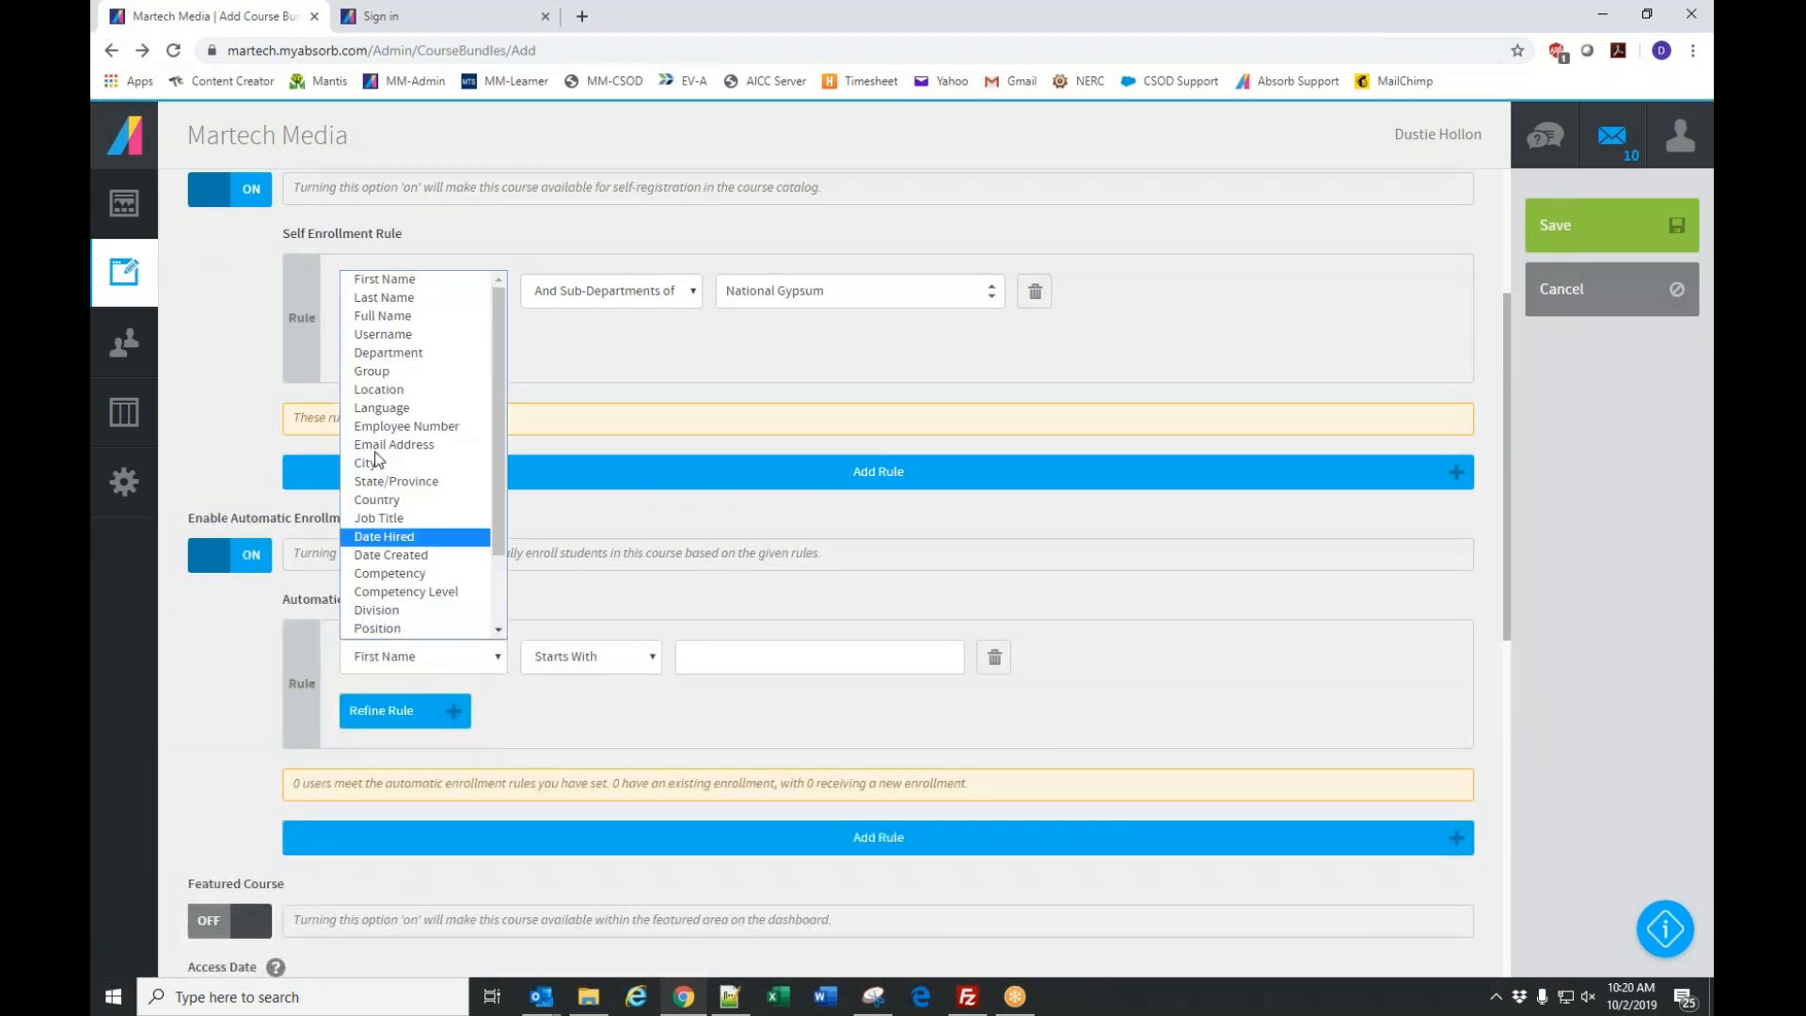
click(381, 359)
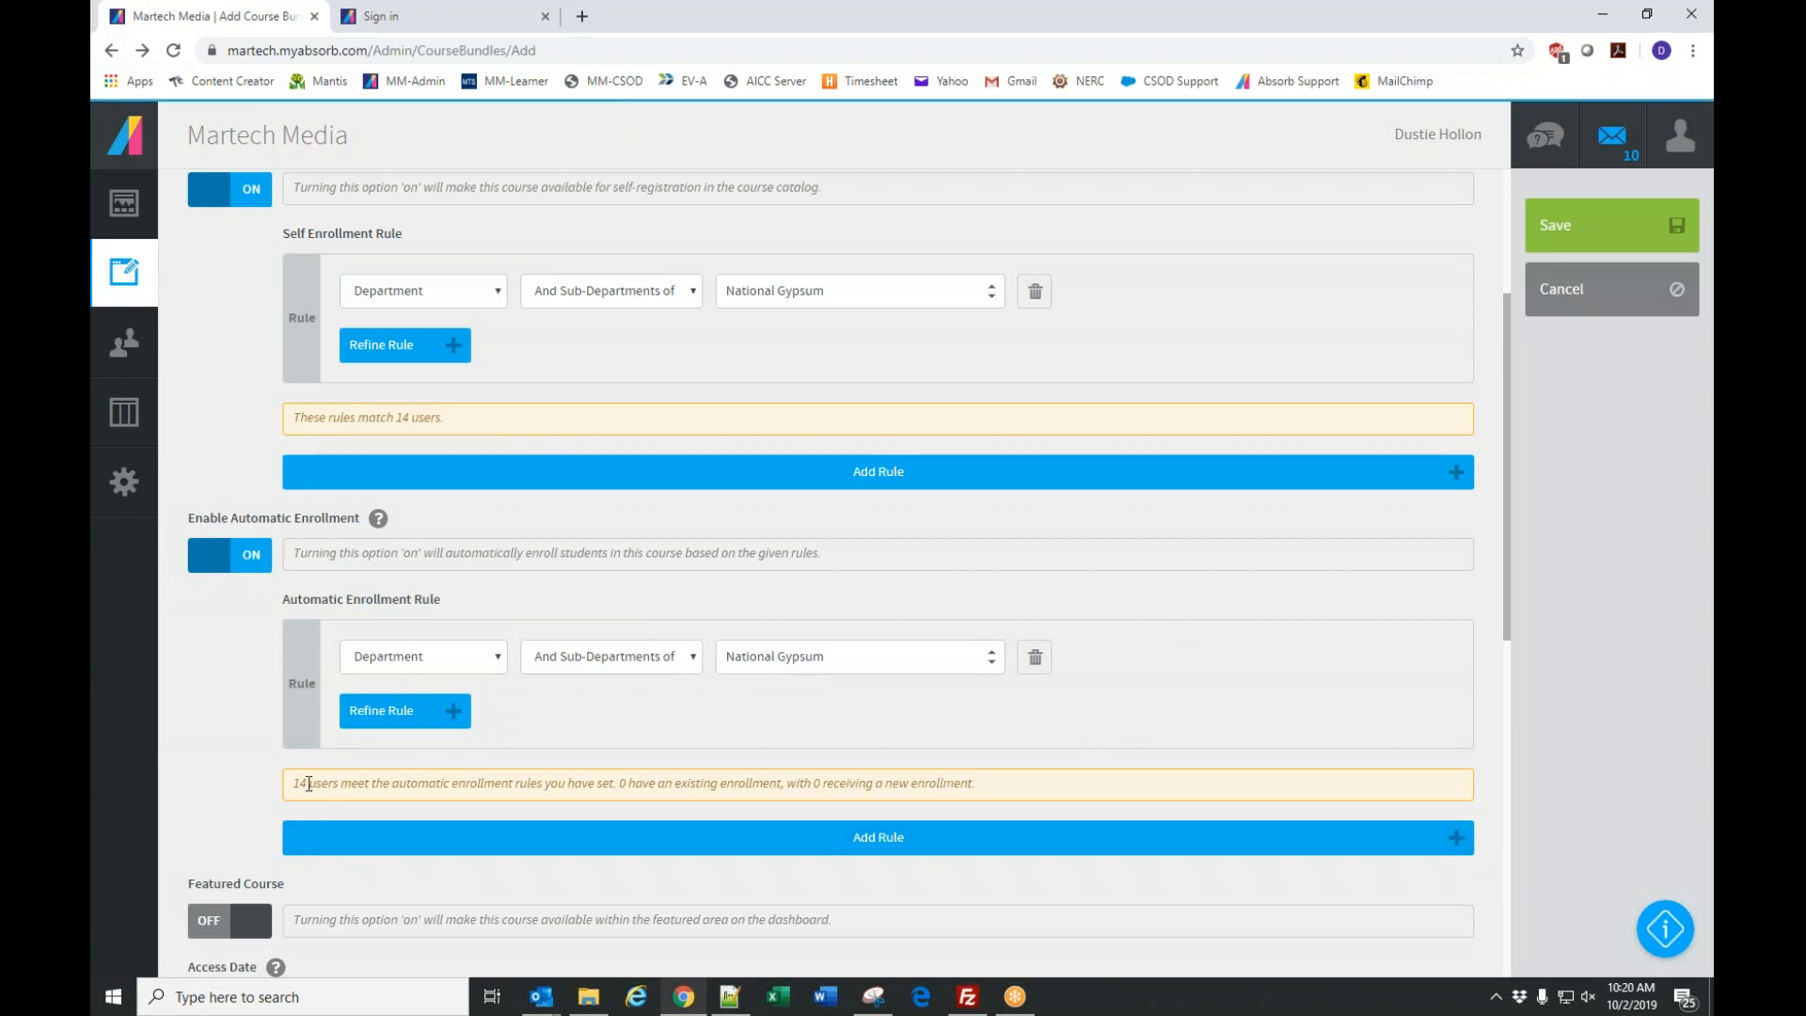
Compare the user counts matched by both enrollment rules and review the remaining availability settings down to the administrators section.
drag(296, 783, 321, 784)
click(377, 417)
drag(397, 416, 416, 416)
scroll(1114, 544, down, 3)
scroll(1115, 543, up, 4)
scroll(938, 649, down, 6)
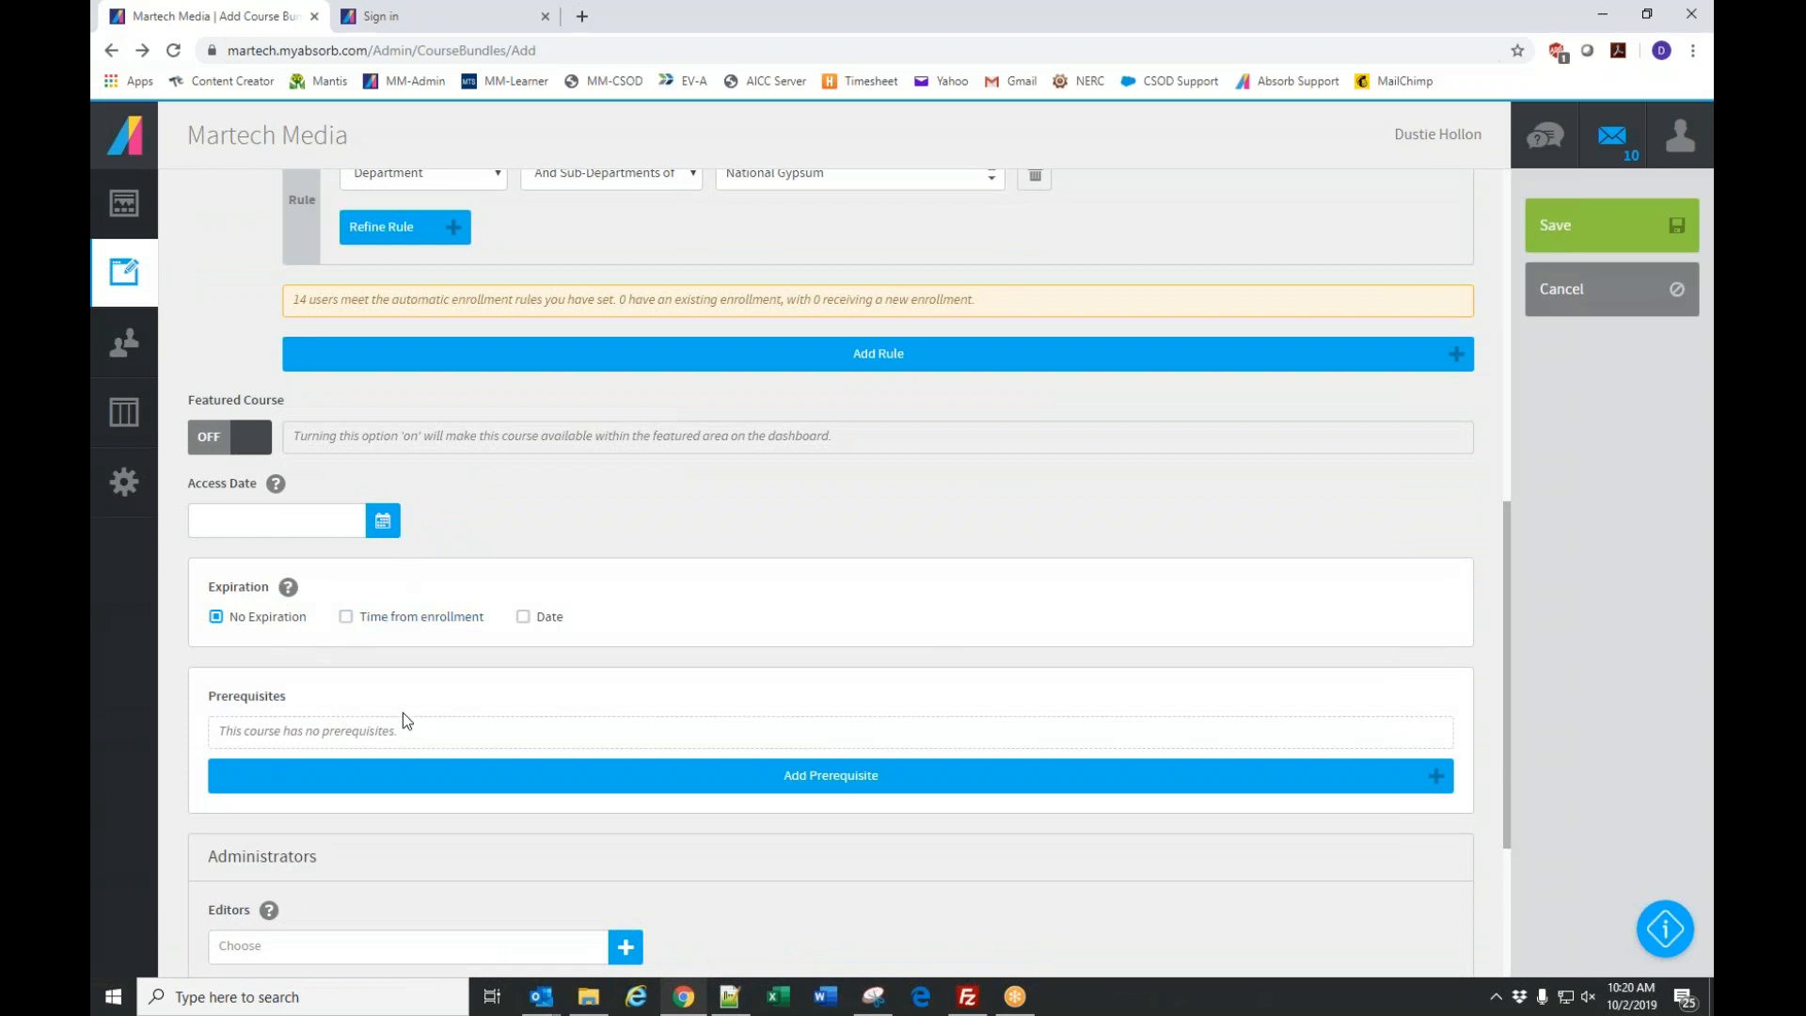
scroll(410, 725, down, 3)
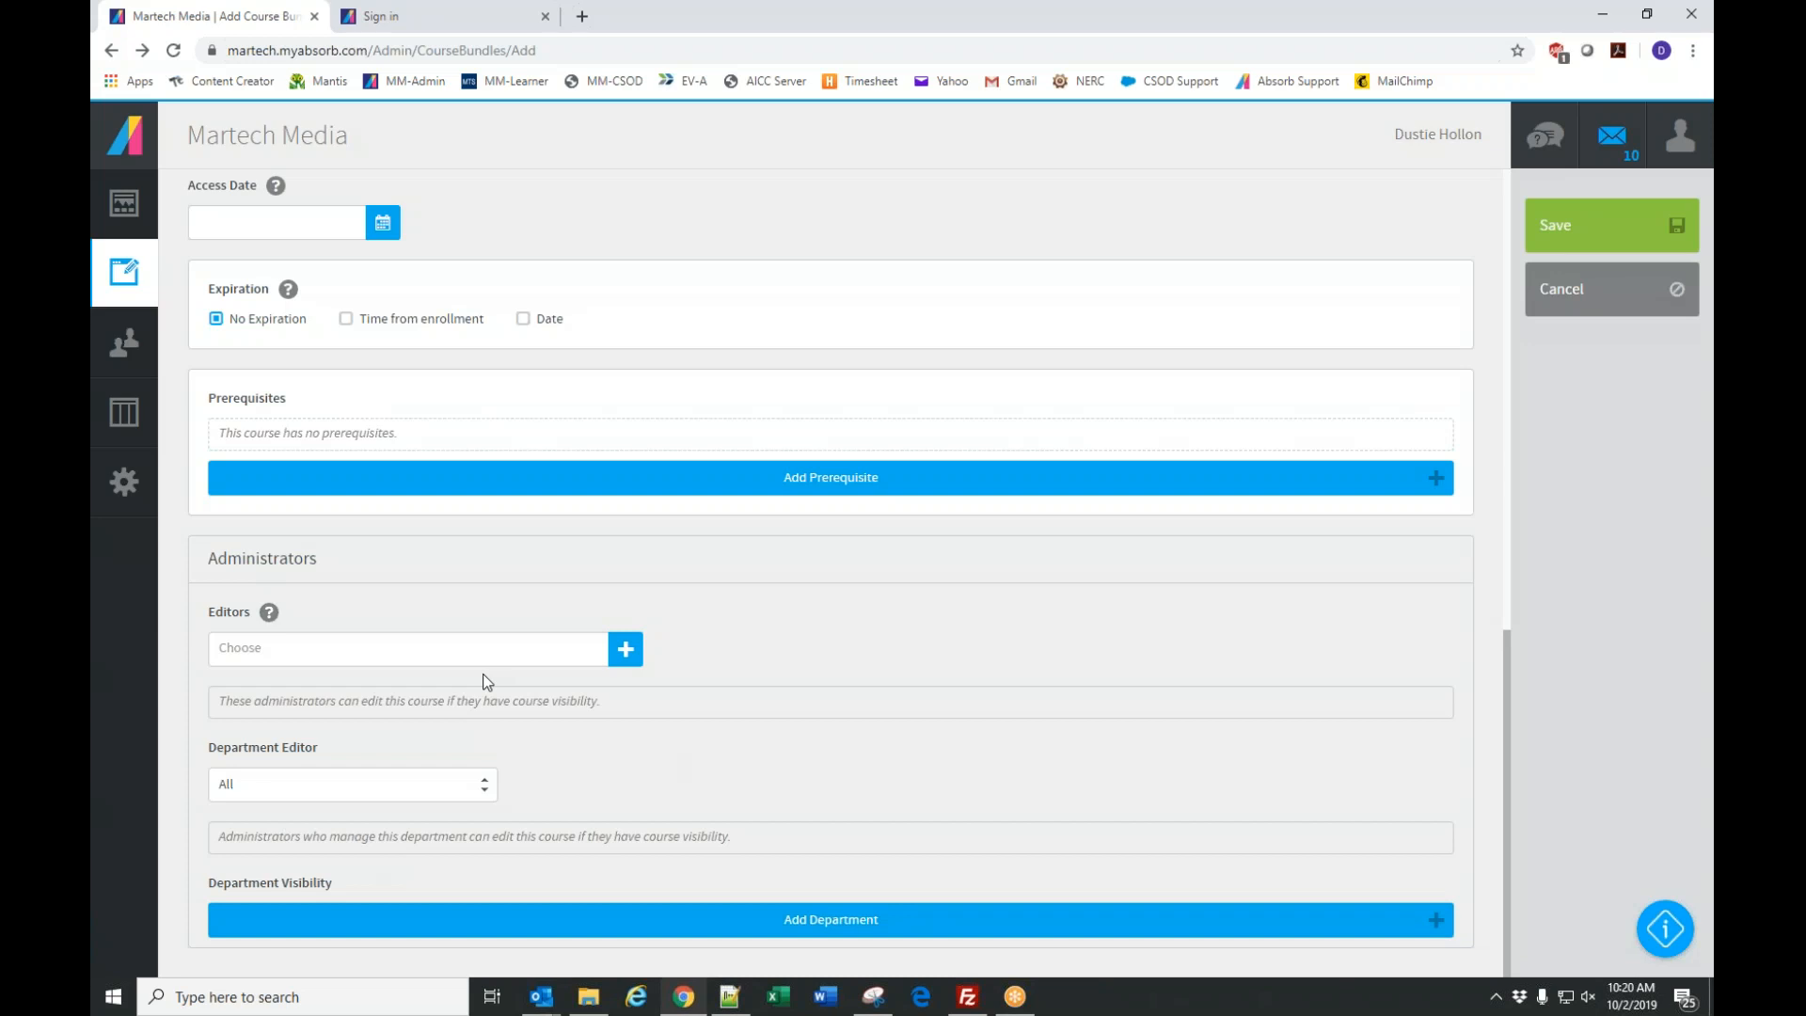
scroll(726, 508, up, 10)
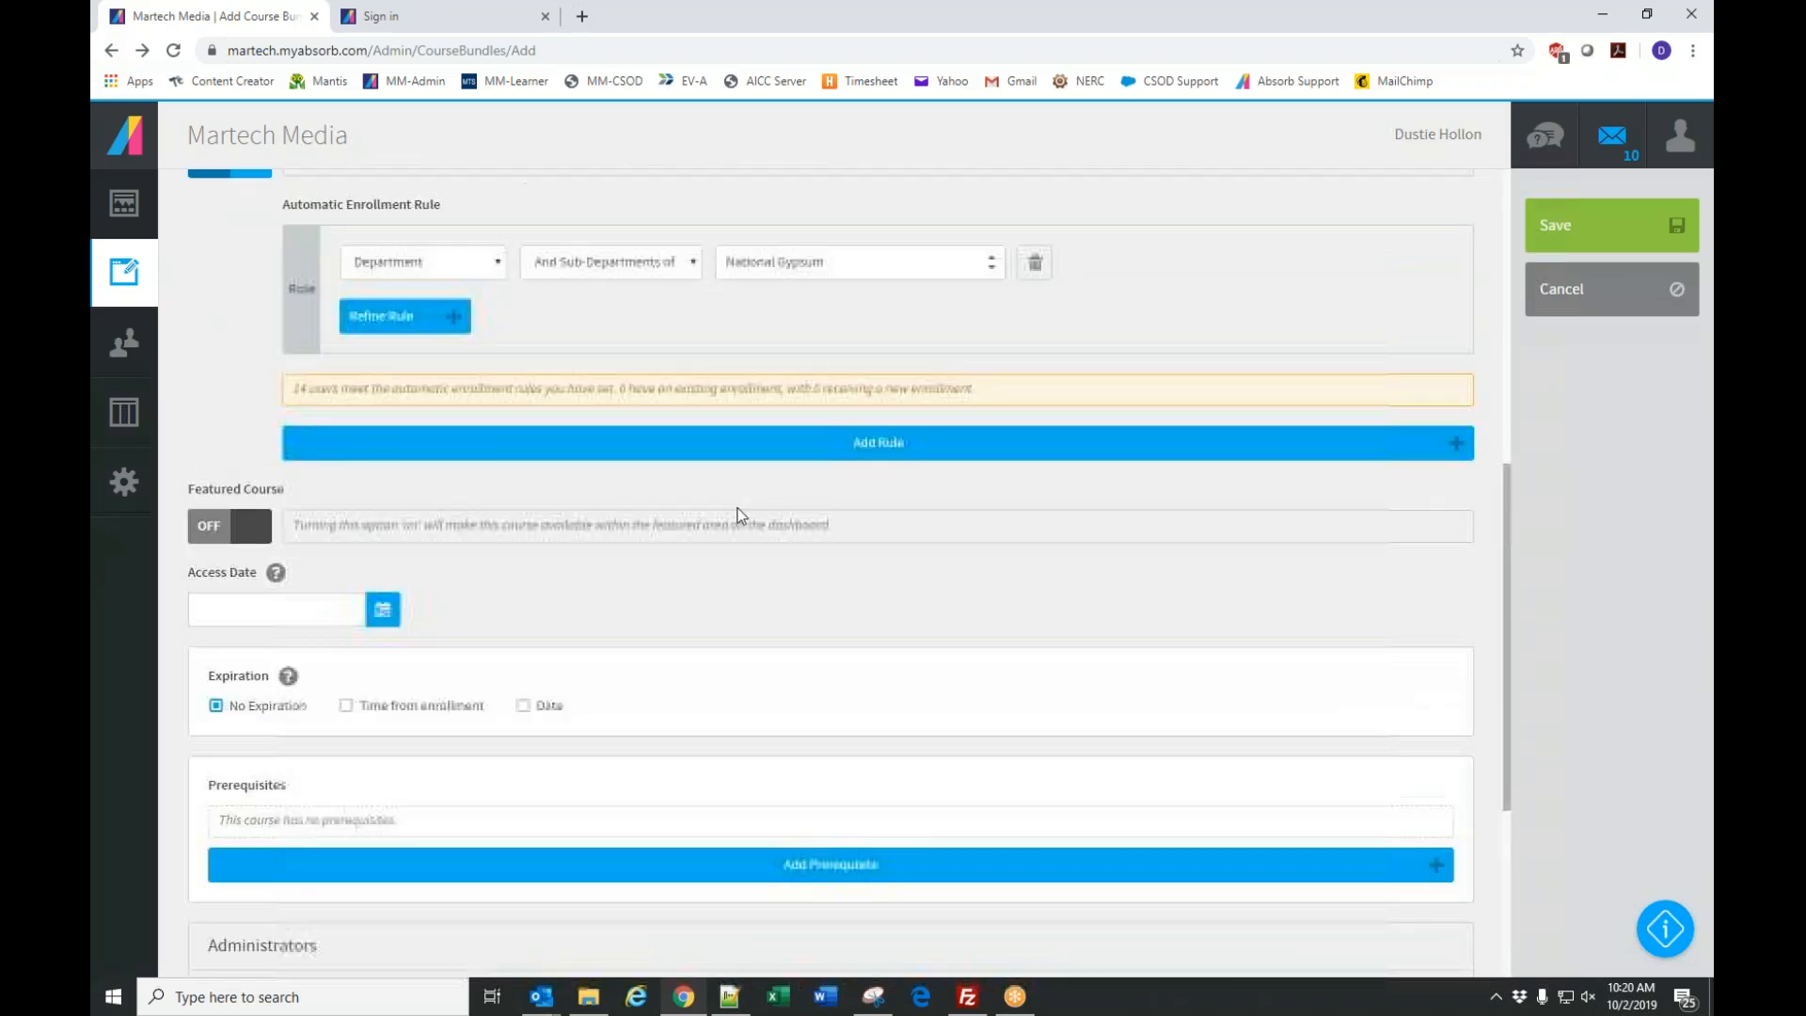
scroll(726, 544, up, 3)
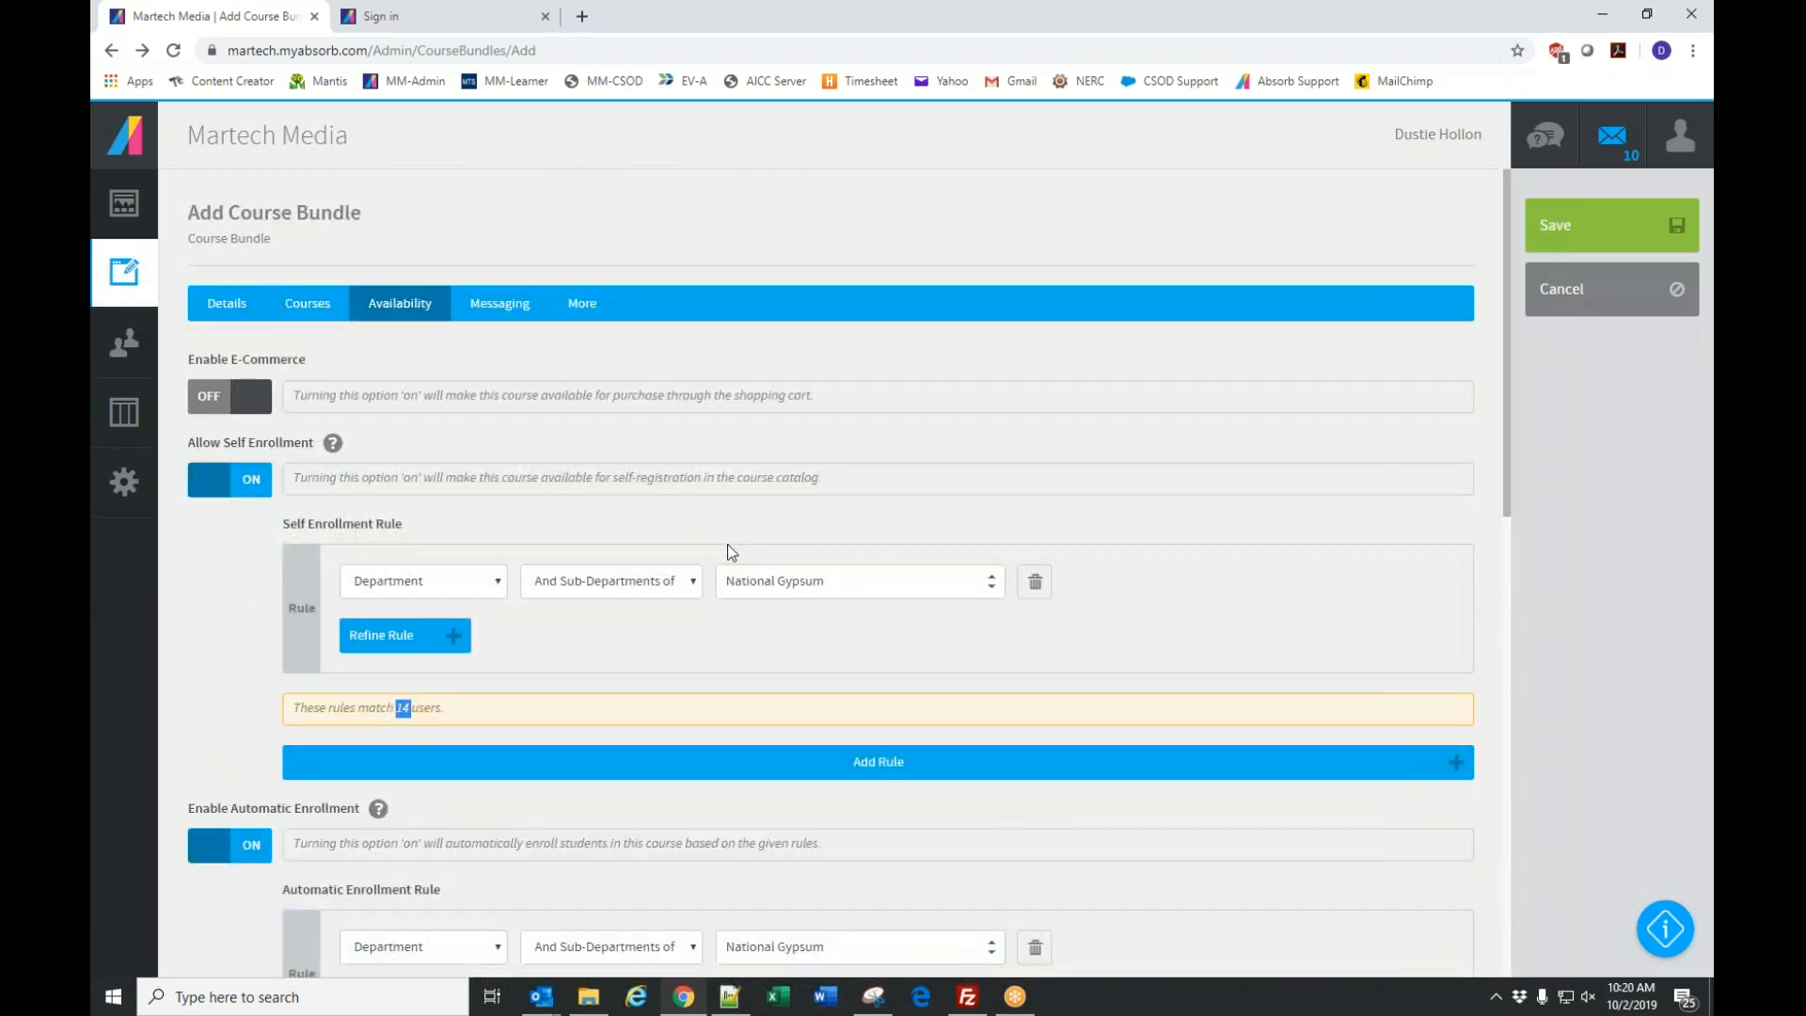
Restrict the bundle's department visibility to National Gypsum as a single department.
scroll(726, 544, down, 10)
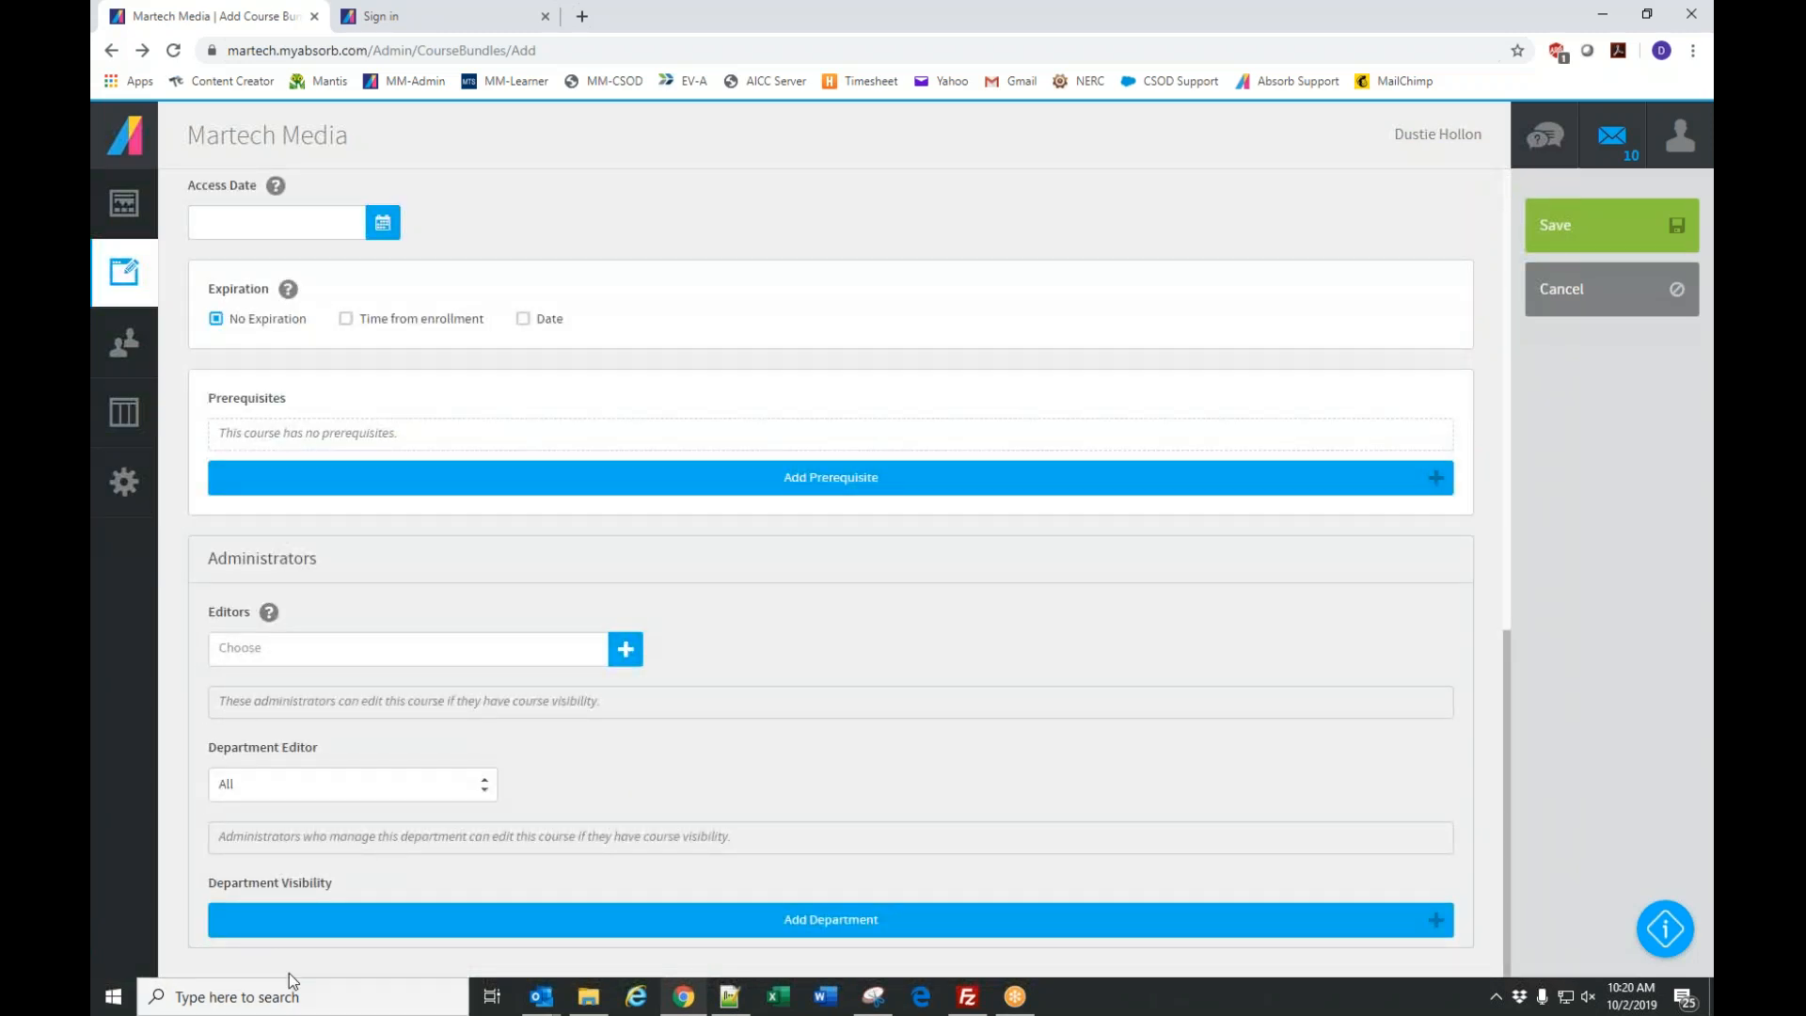
click(832, 927)
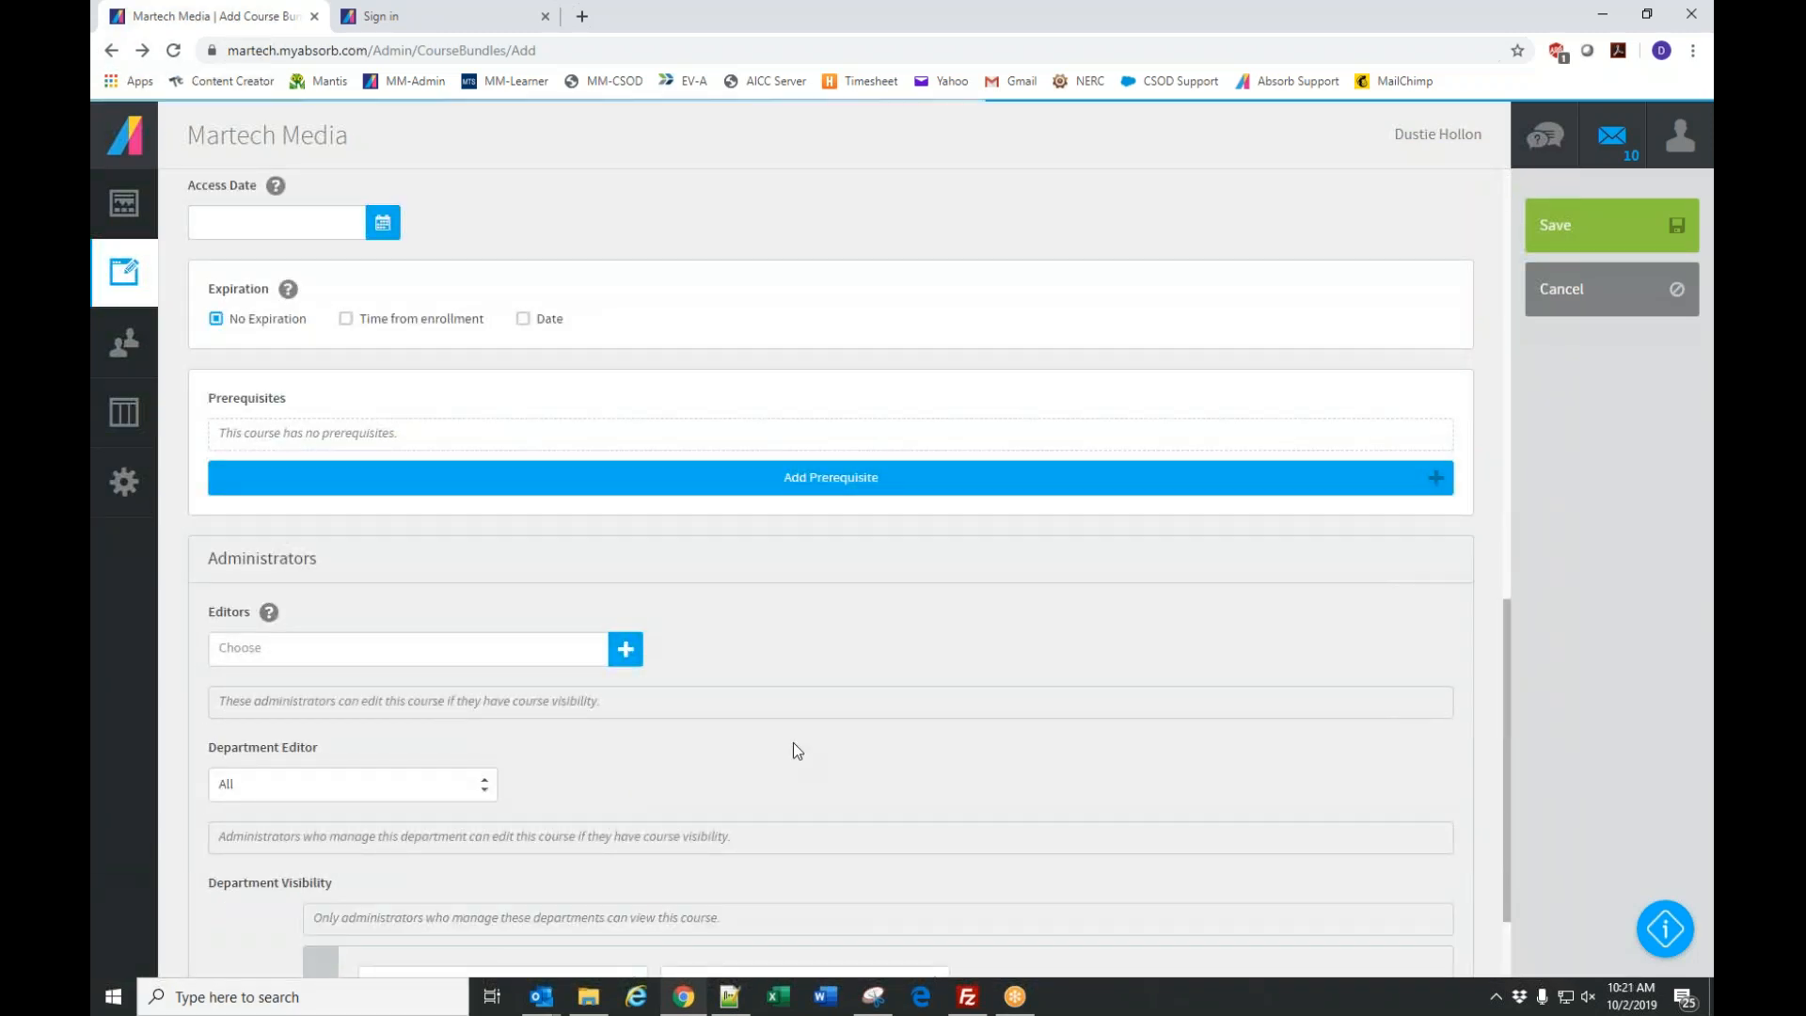
scroll(793, 742, down, 2)
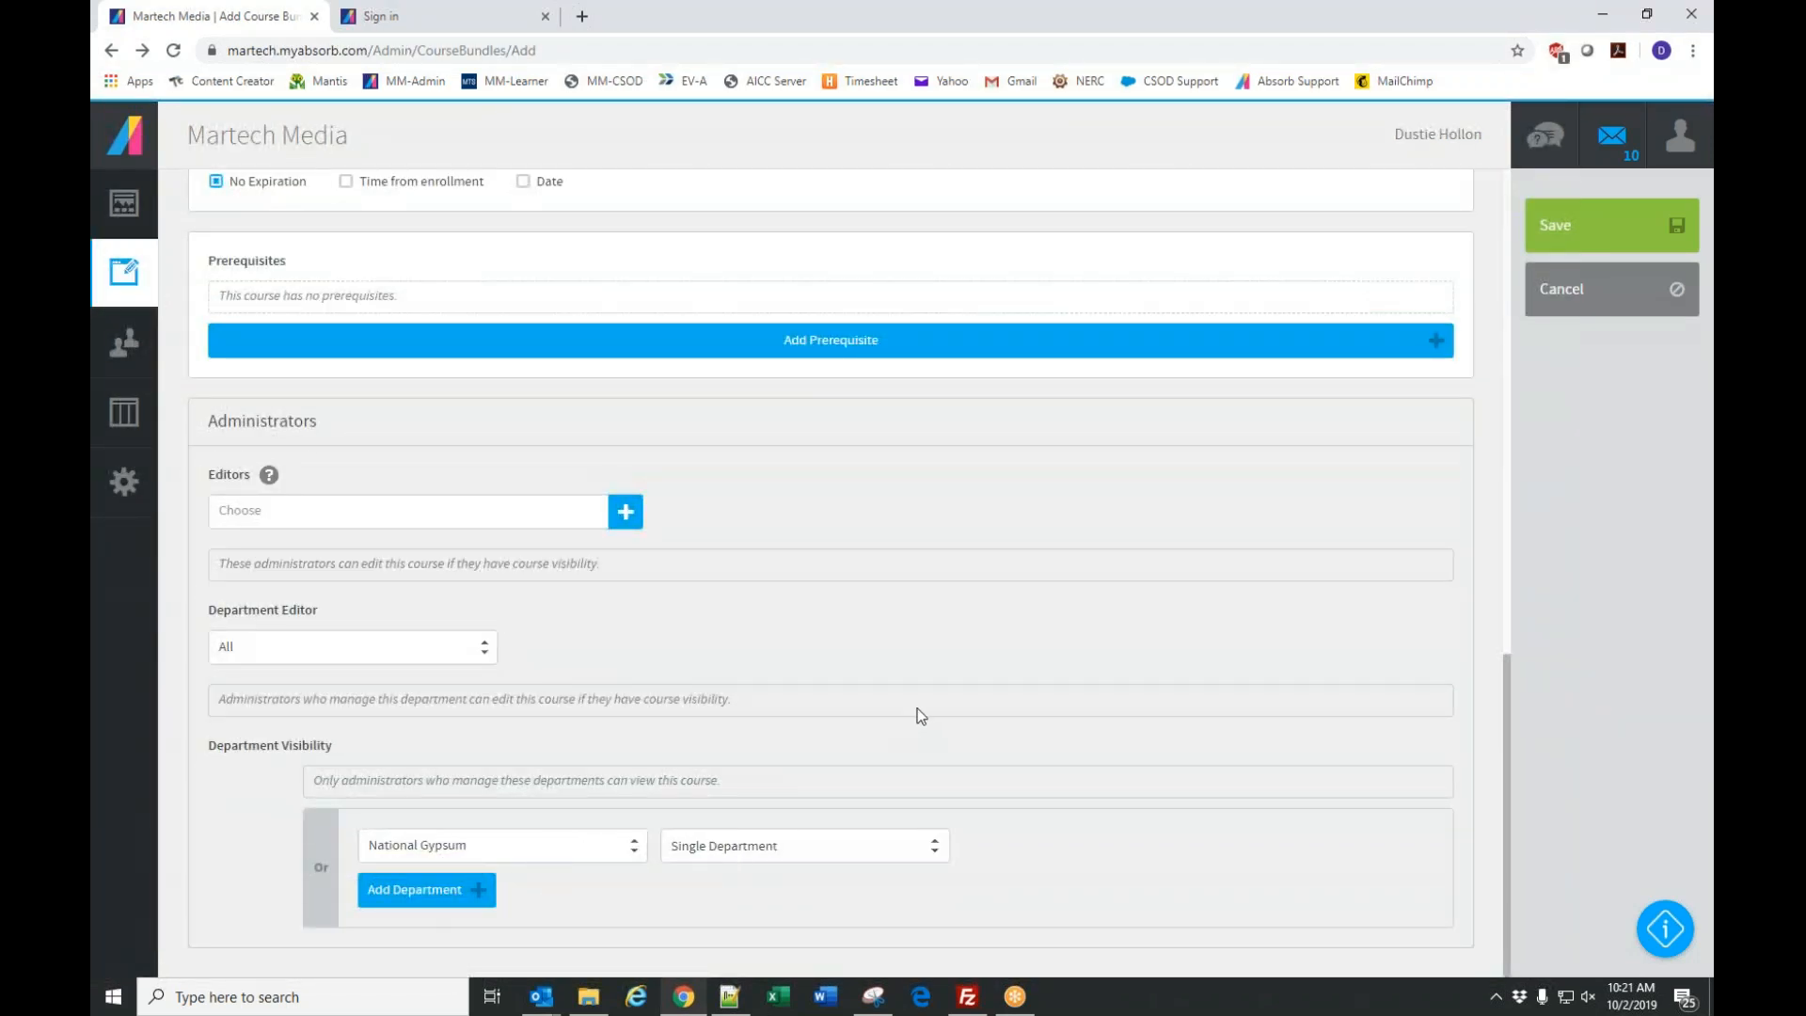
Turn off email notifications for the bundle and open its additional settings with audience, goals and external ID.
scroll(920, 715, up, 15)
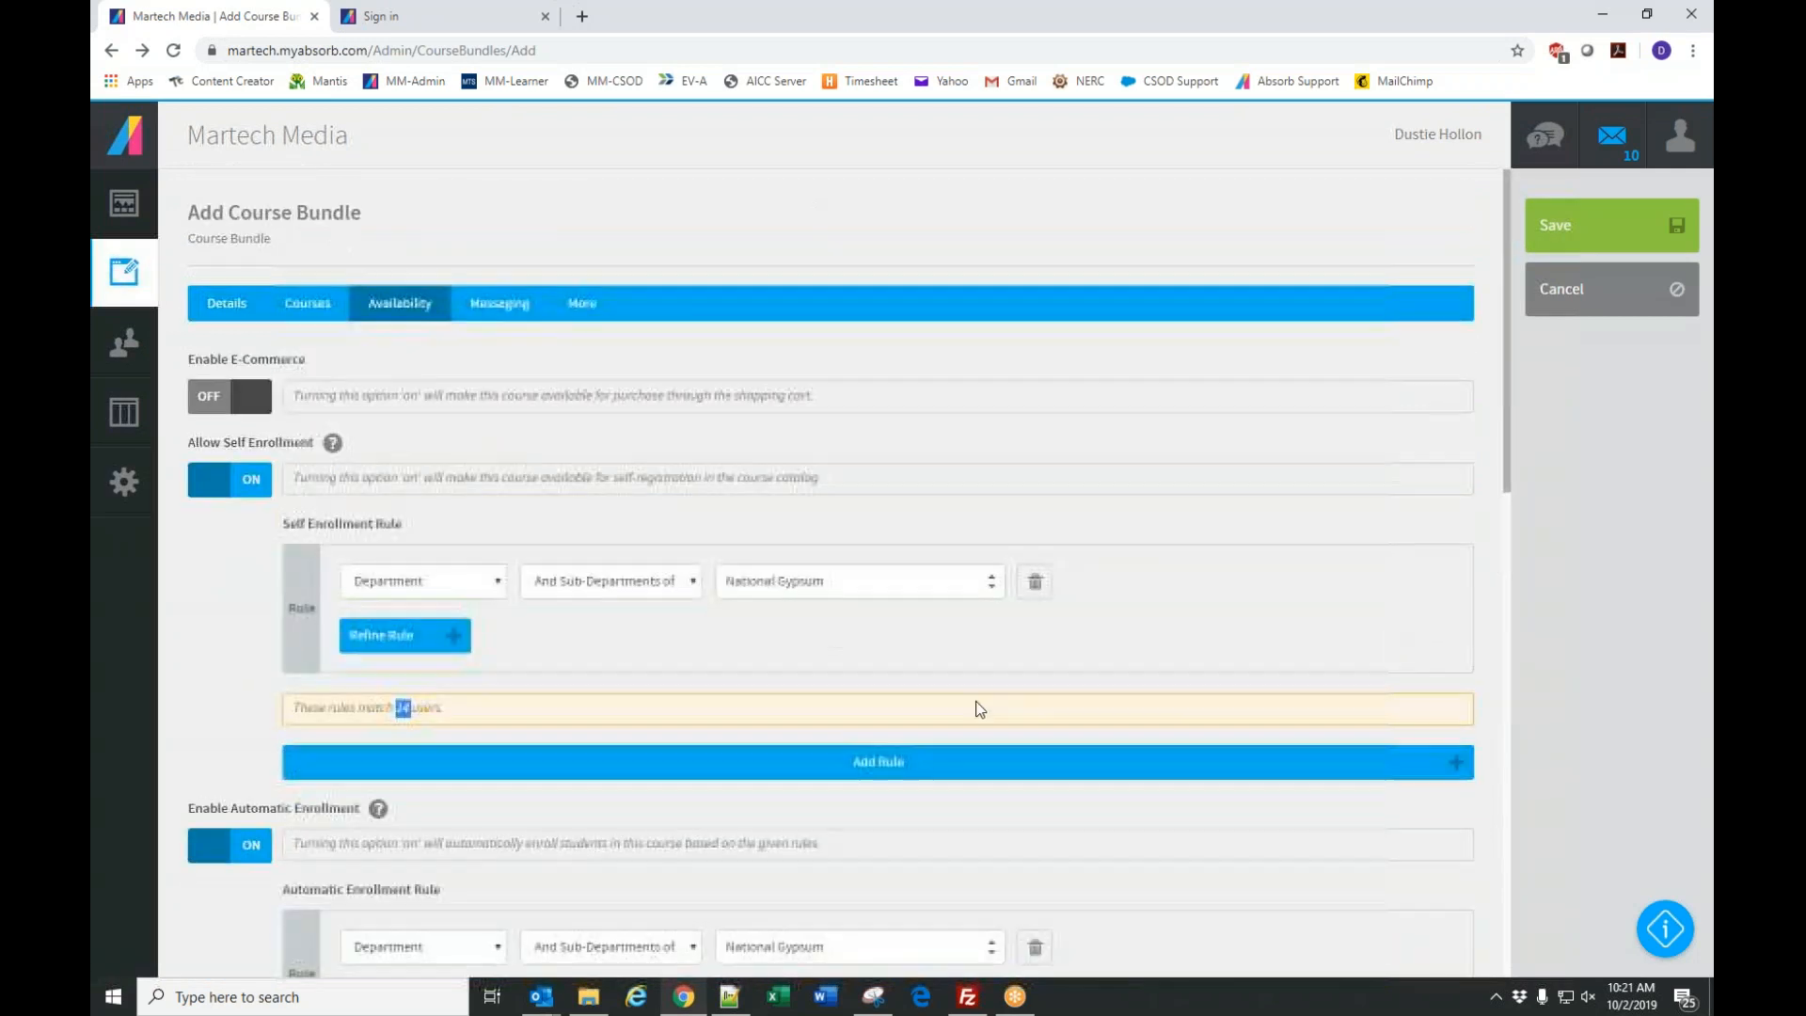
click(494, 319)
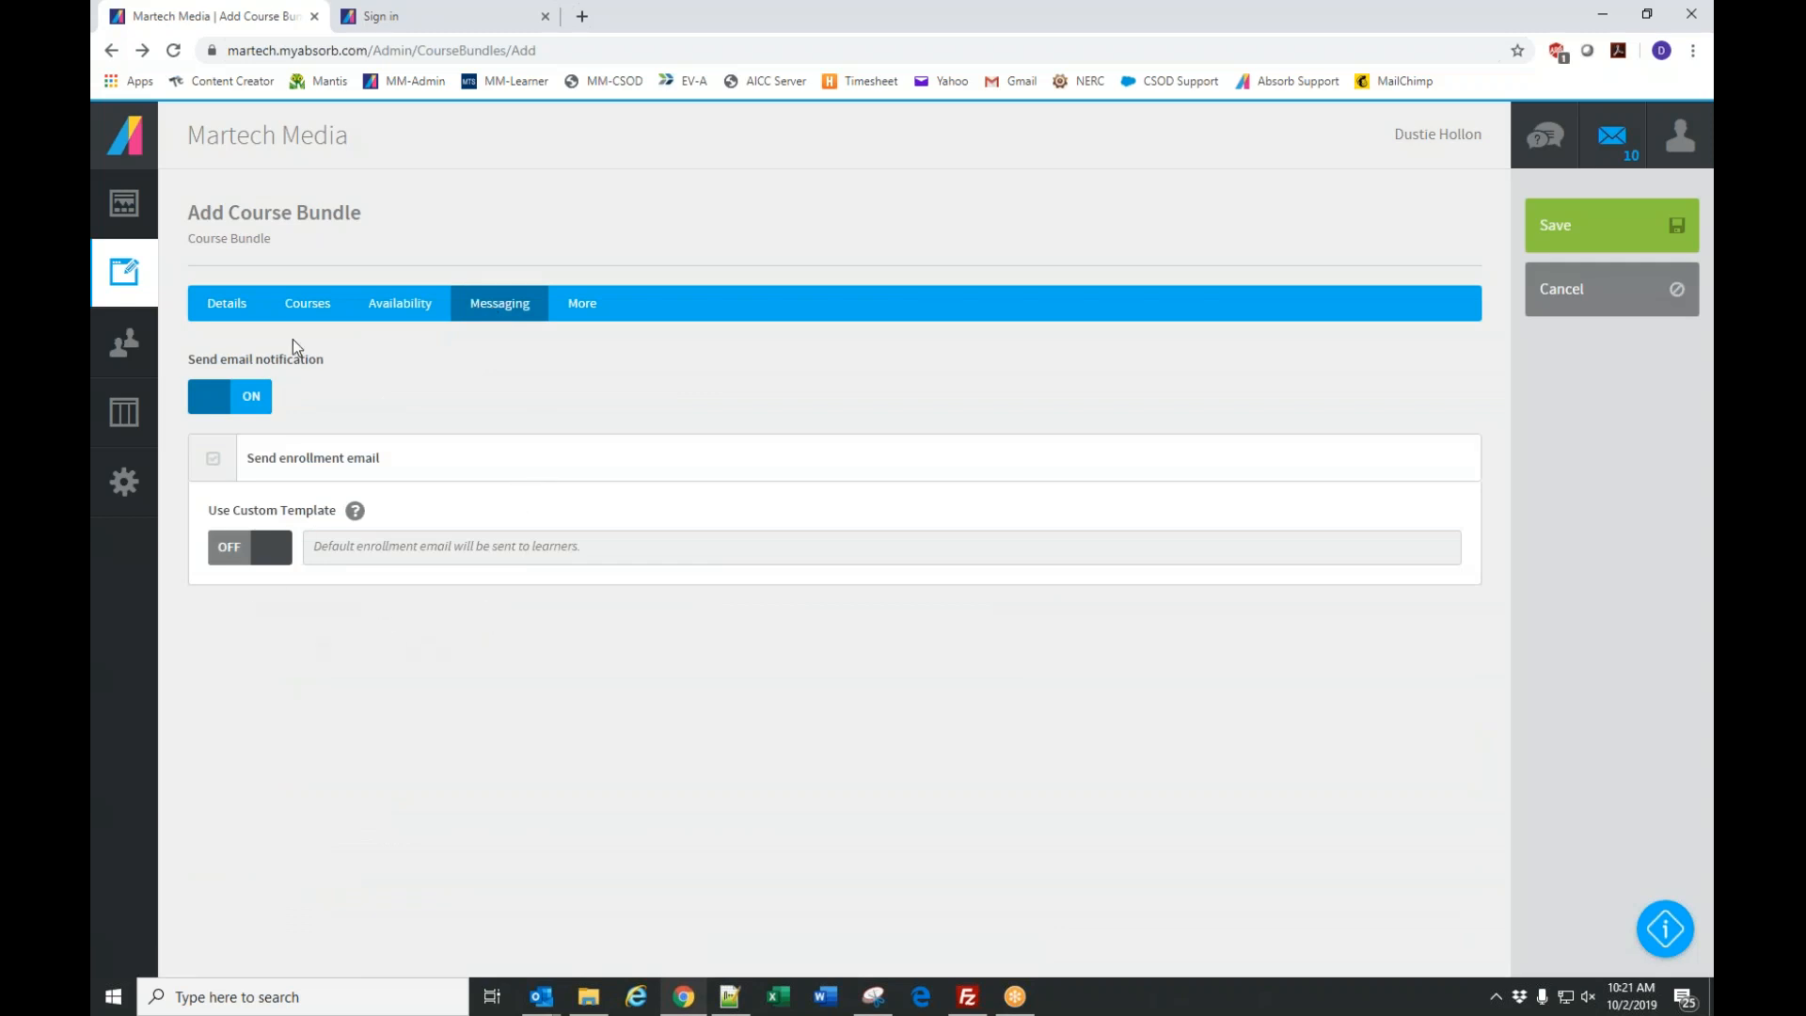
click(242, 399)
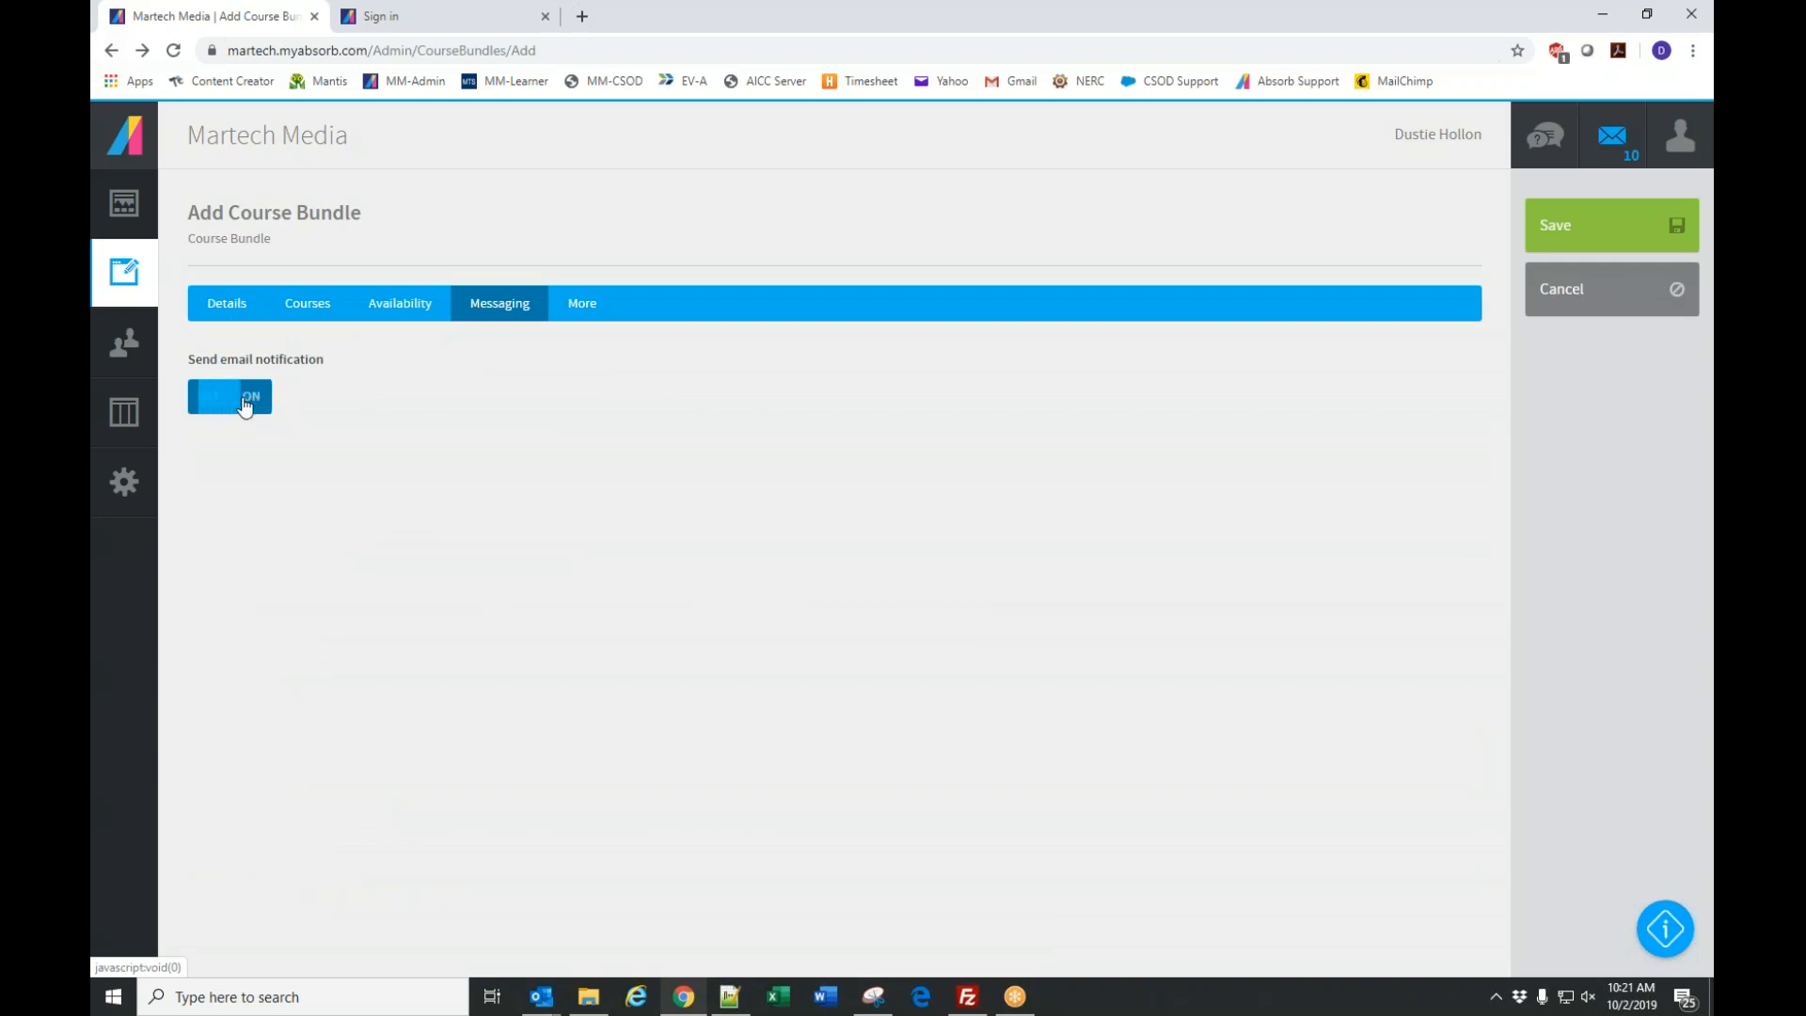
click(578, 310)
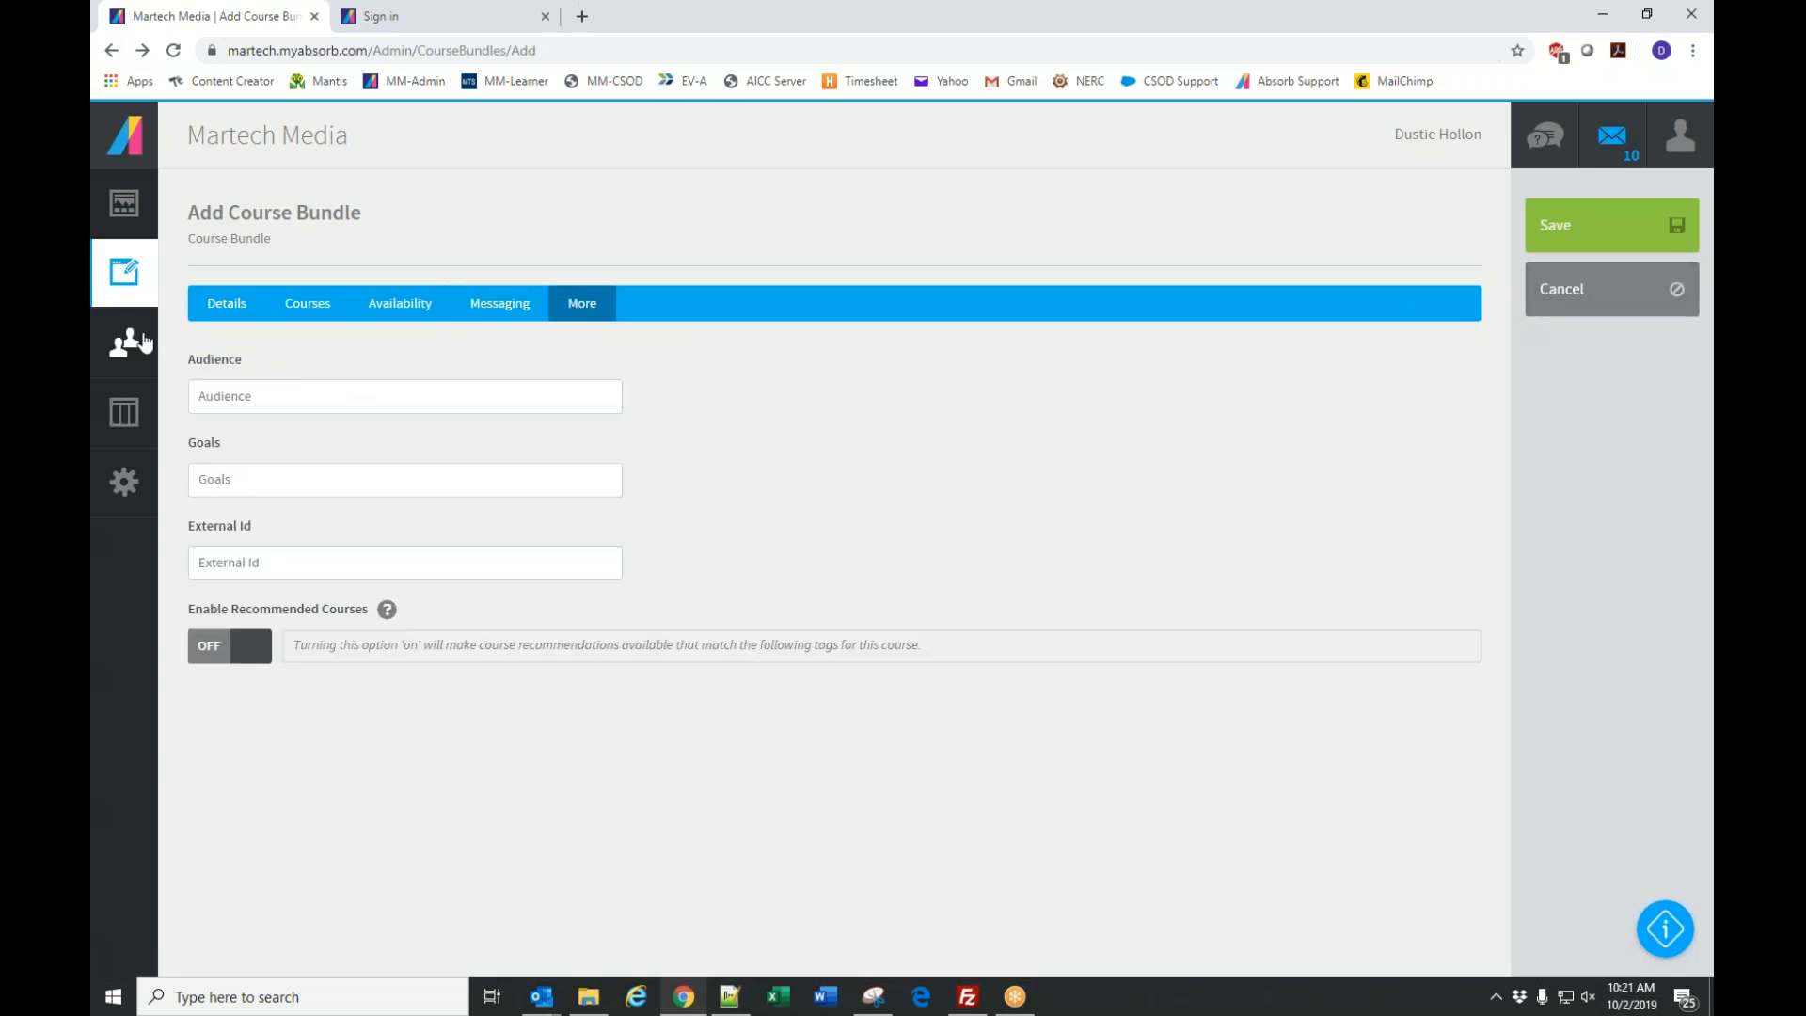
Review the Safety Bundle's details and course list, and discard the bundle without saving it.
click(241, 308)
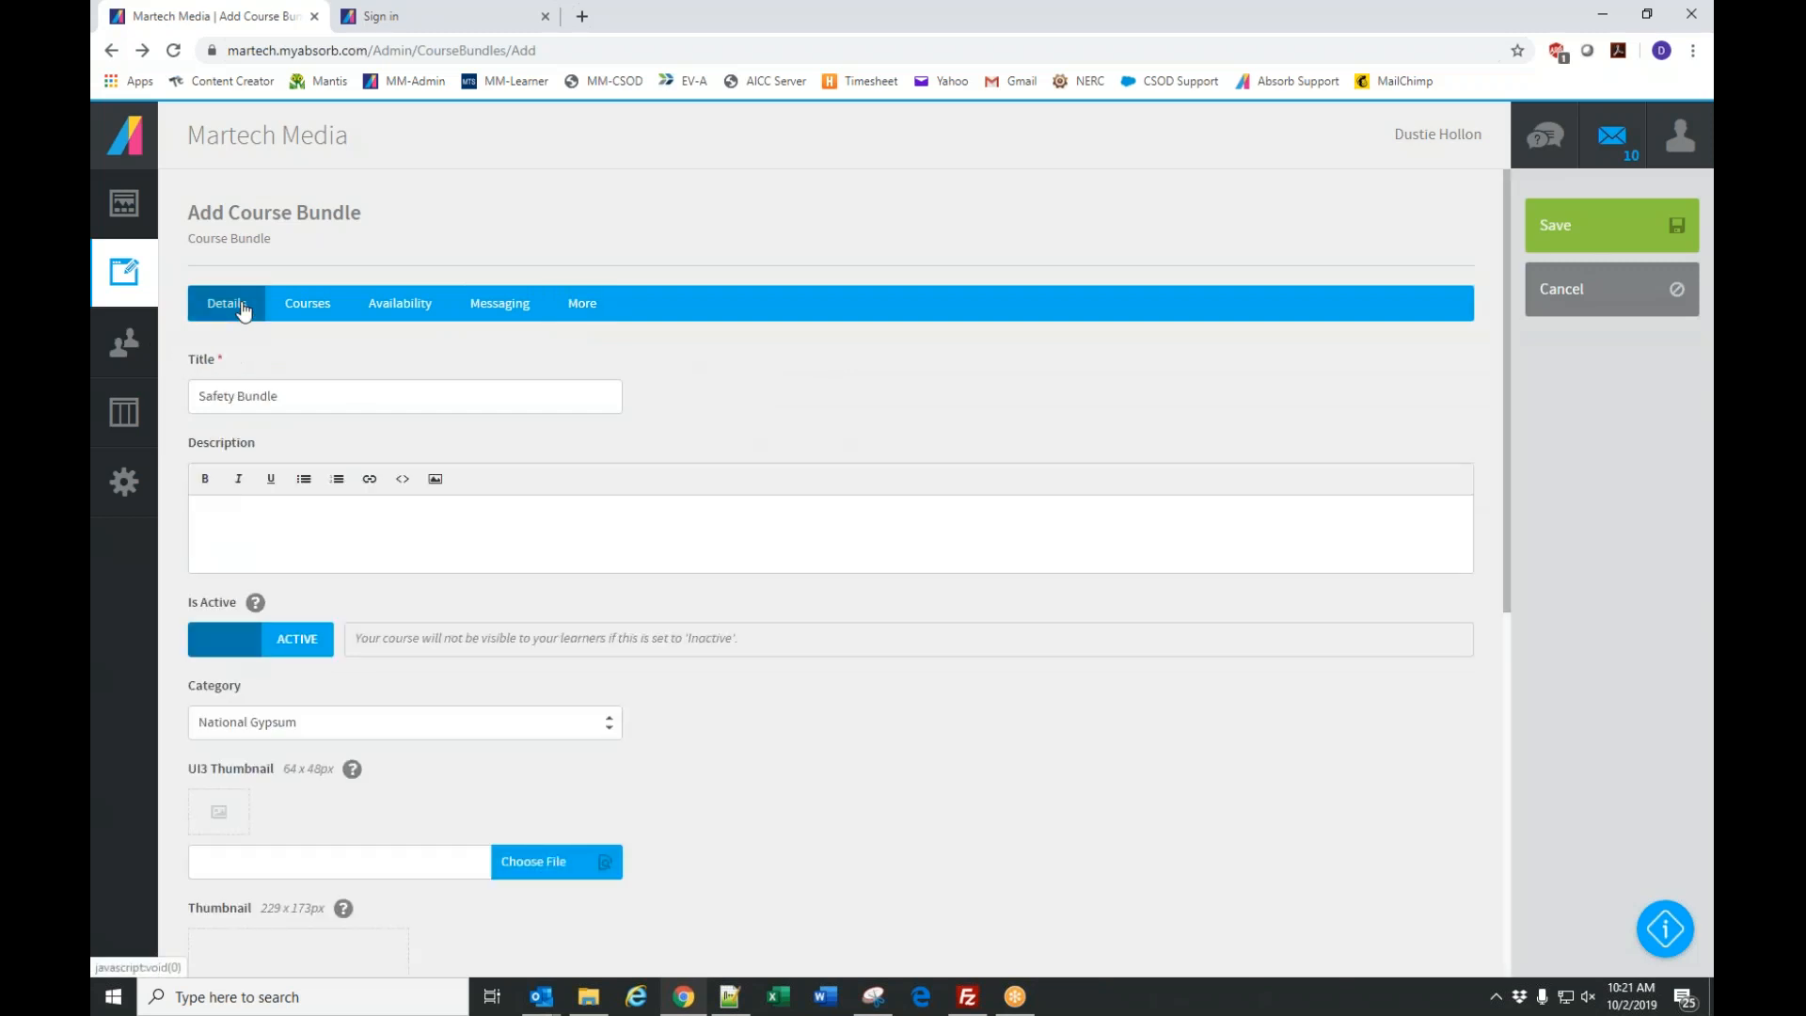
click(308, 303)
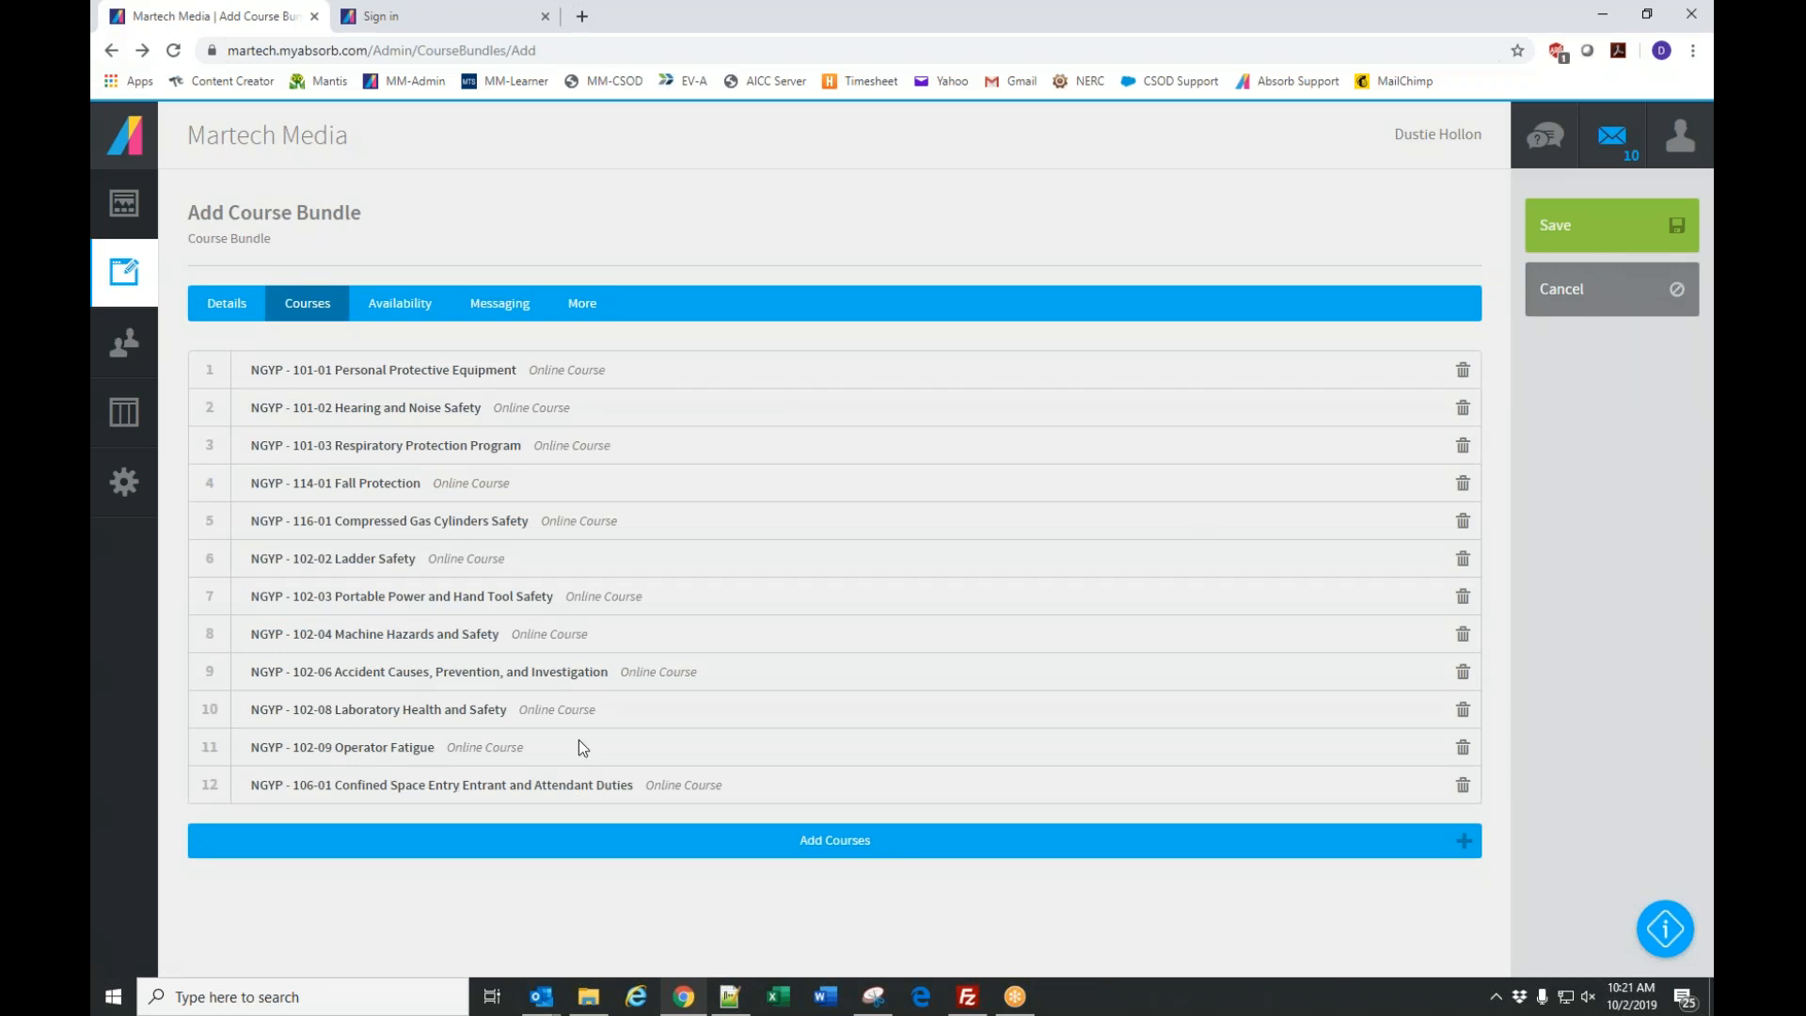
click(1604, 304)
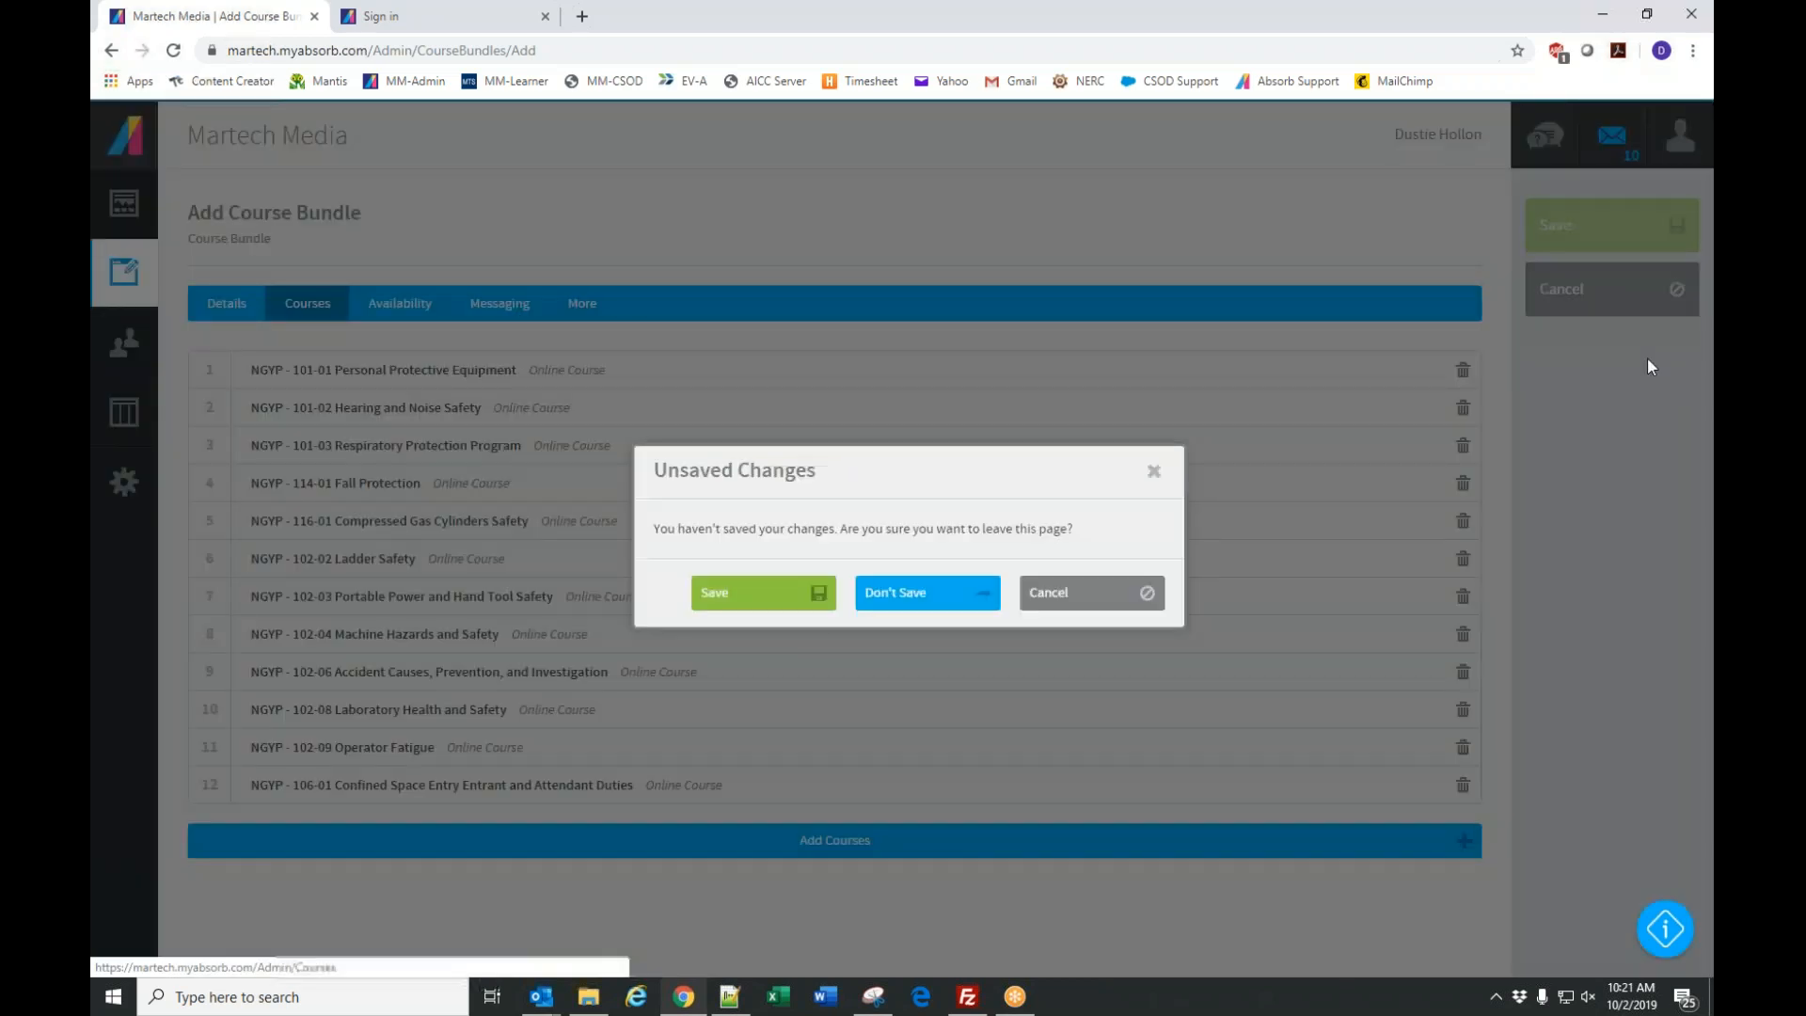
click(901, 596)
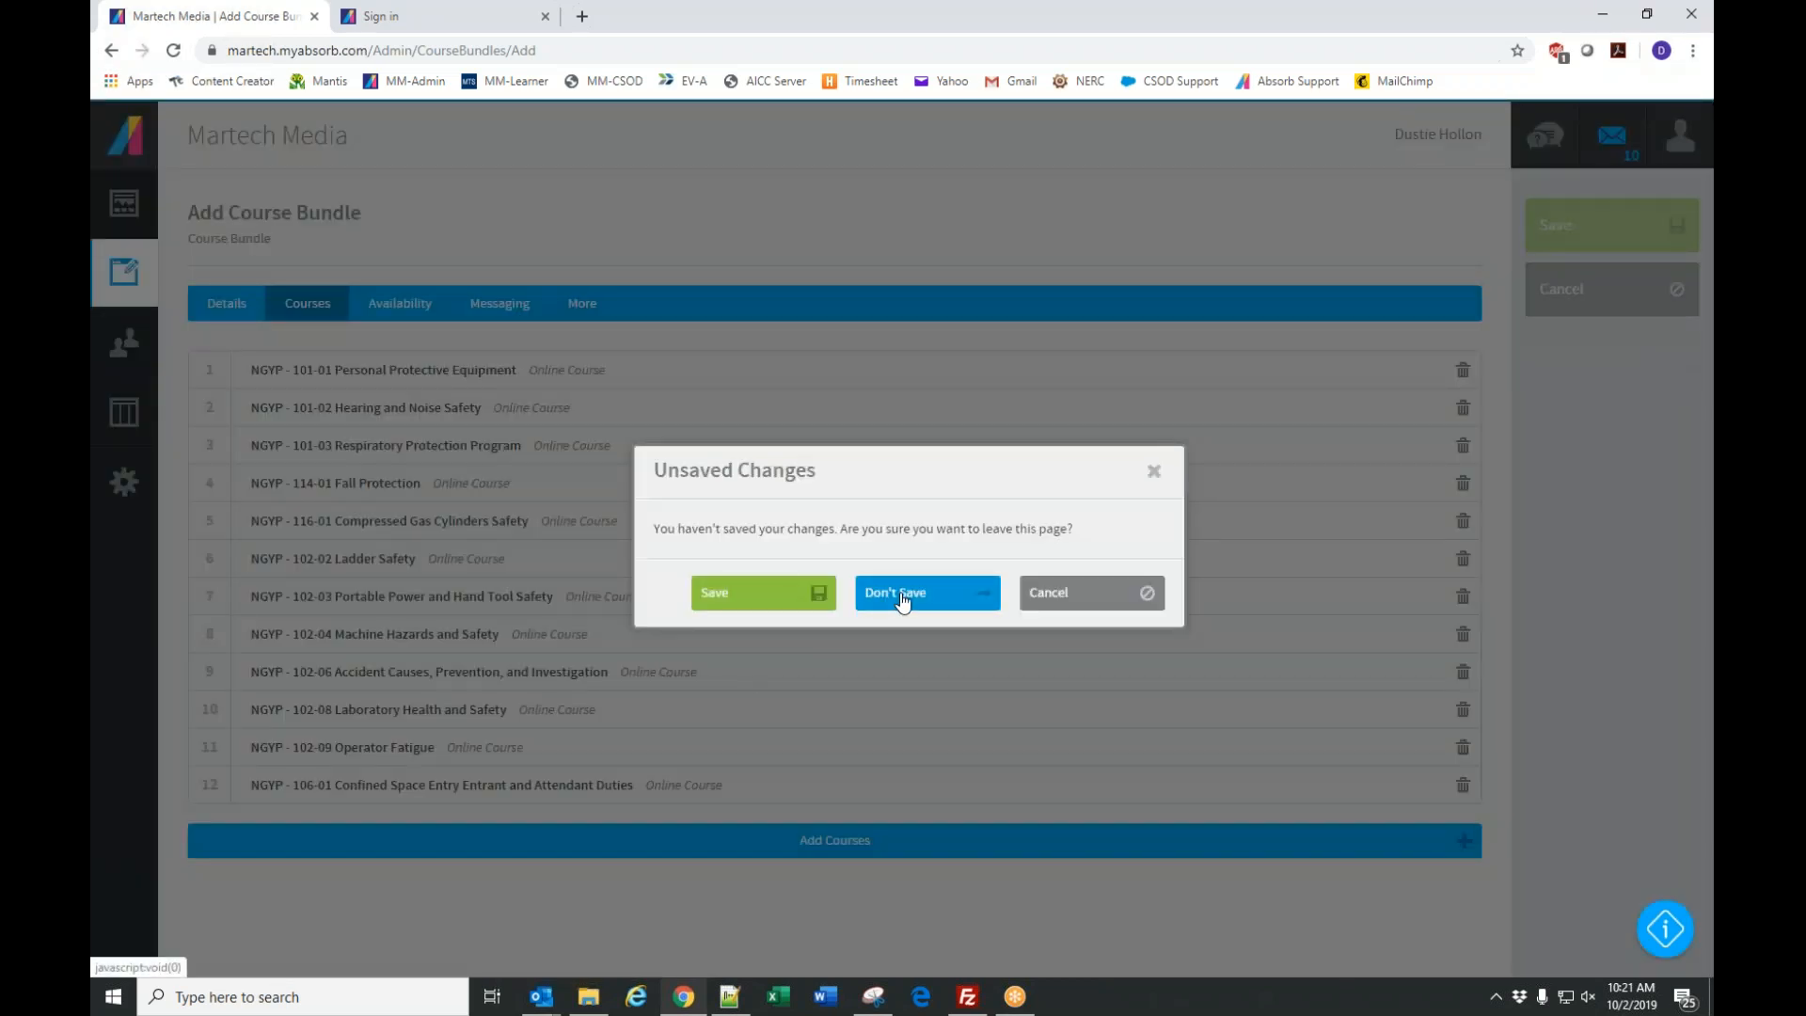
Open the Users list and add the Is Admin column to it.
click(131, 359)
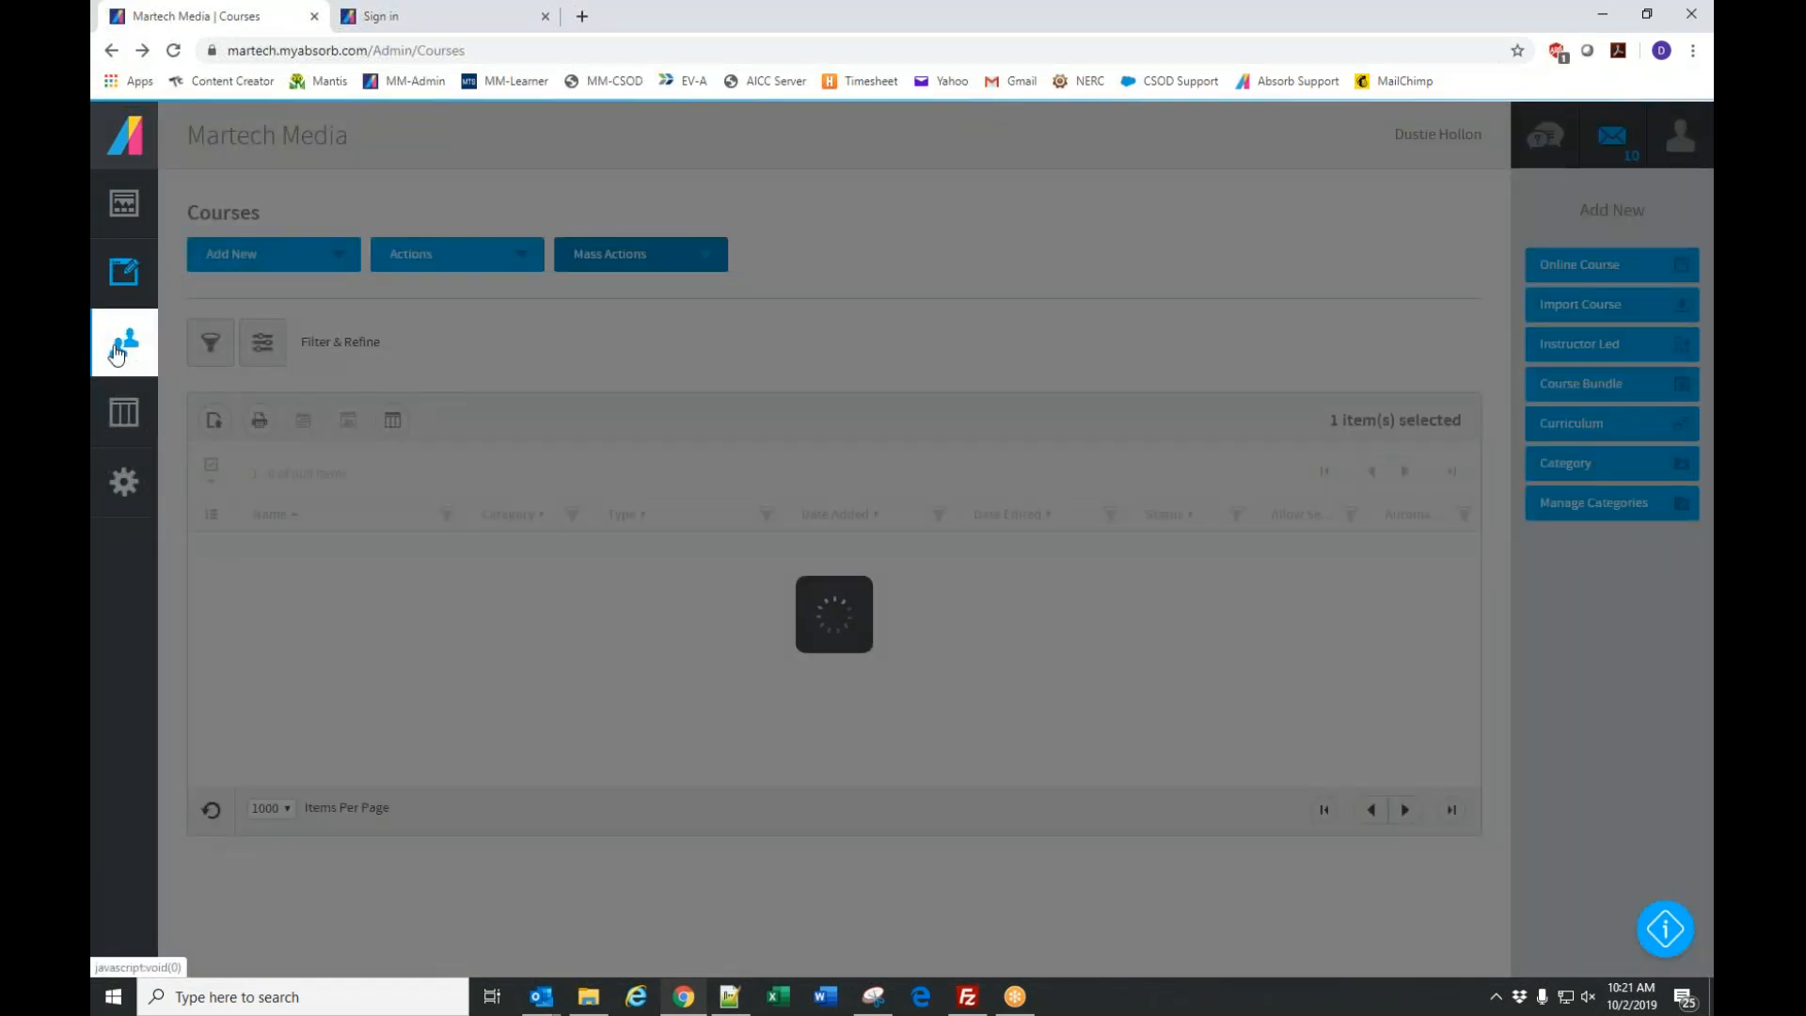
click(185, 201)
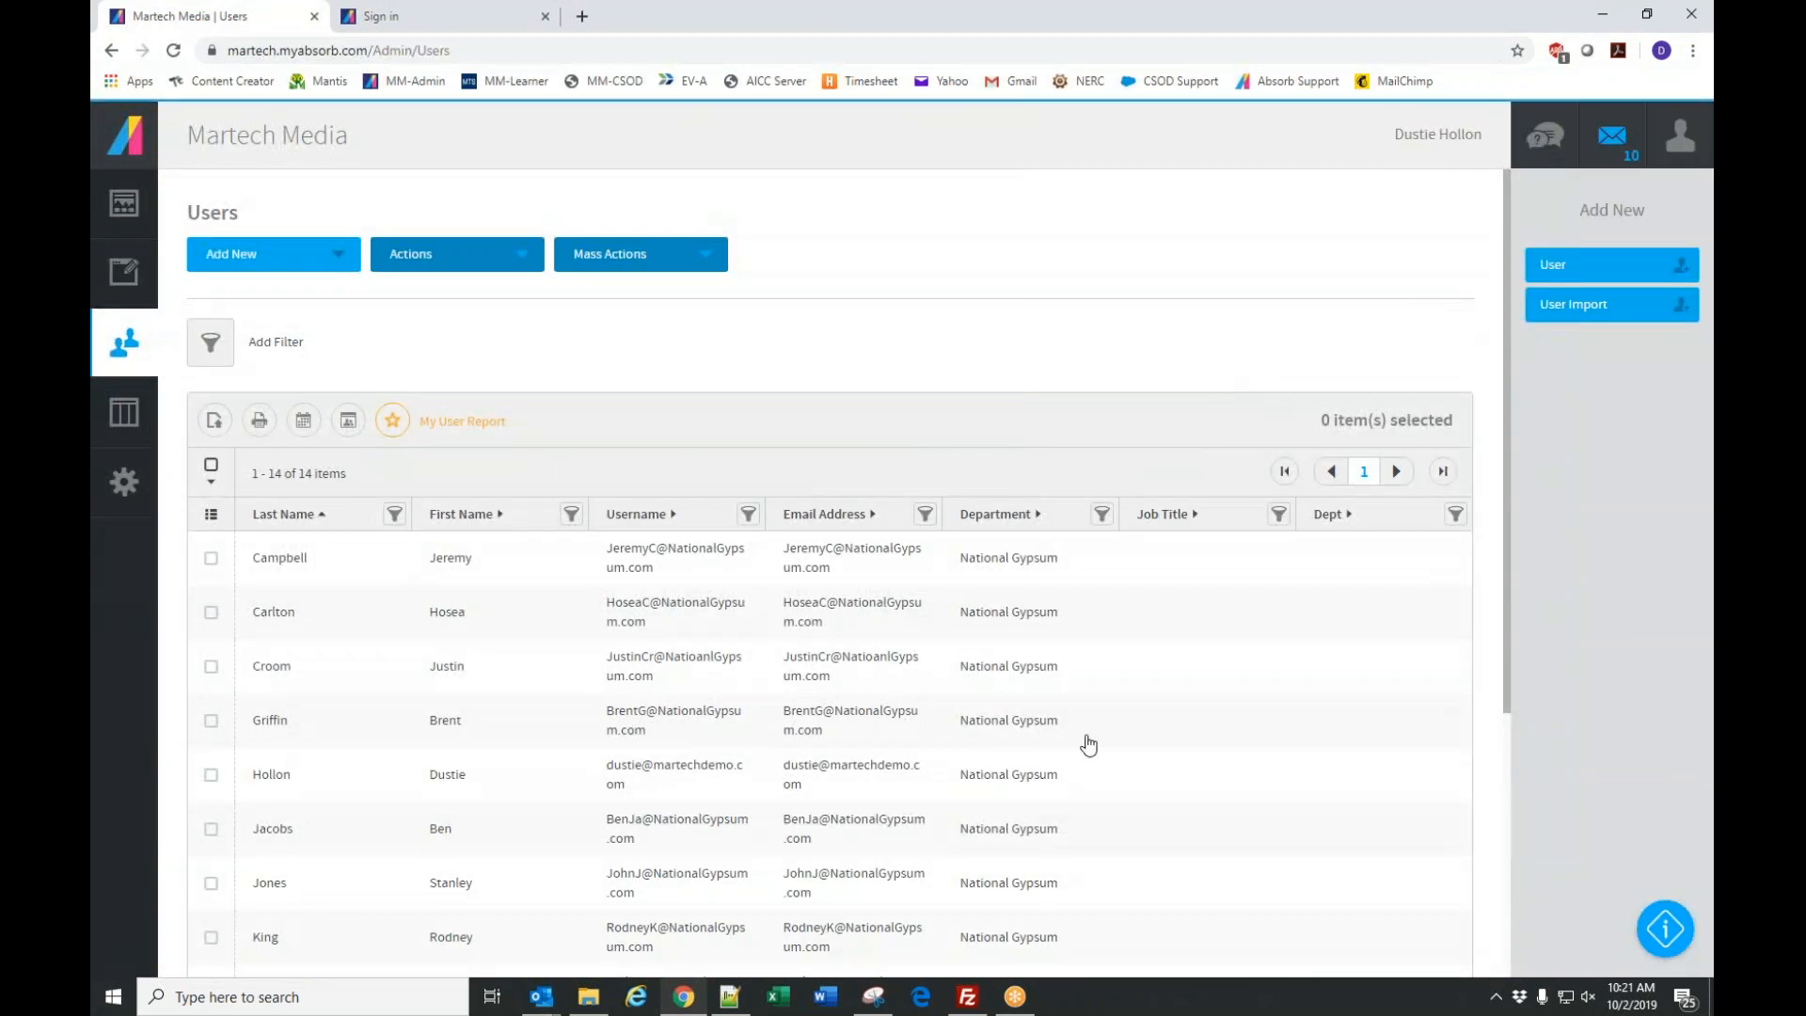
click(211, 514)
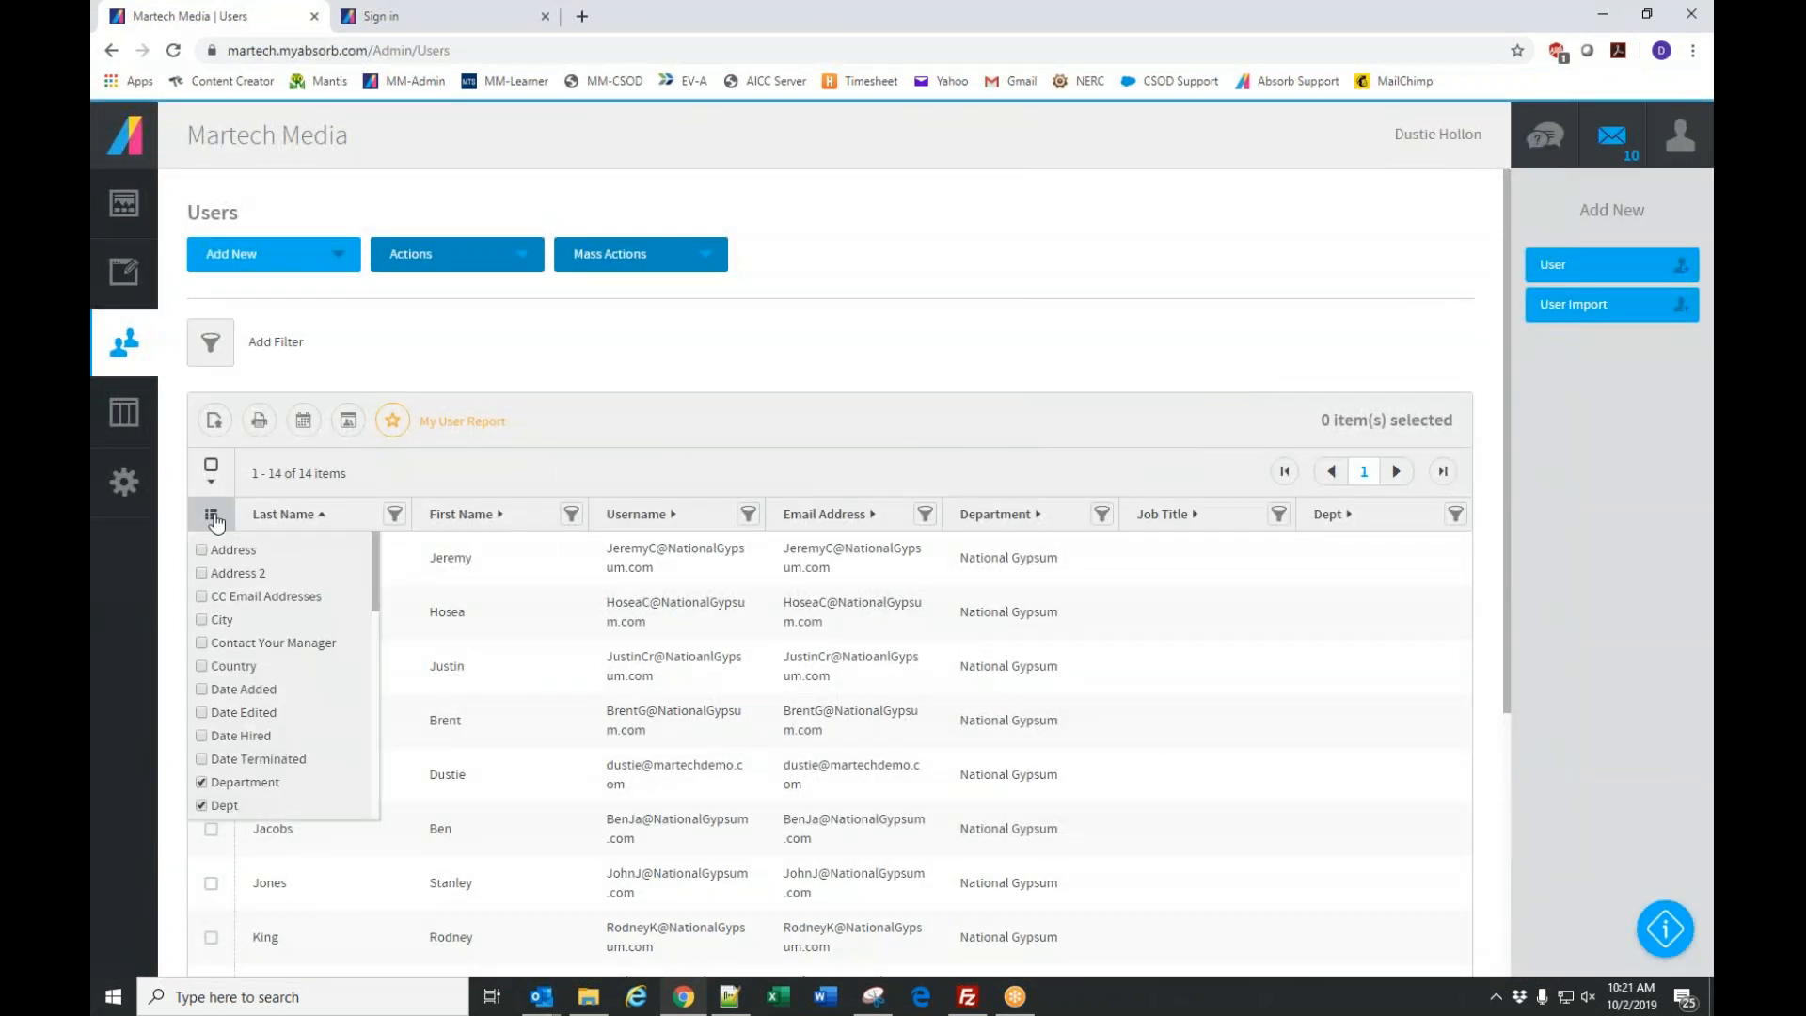
drag(374, 576, 375, 681)
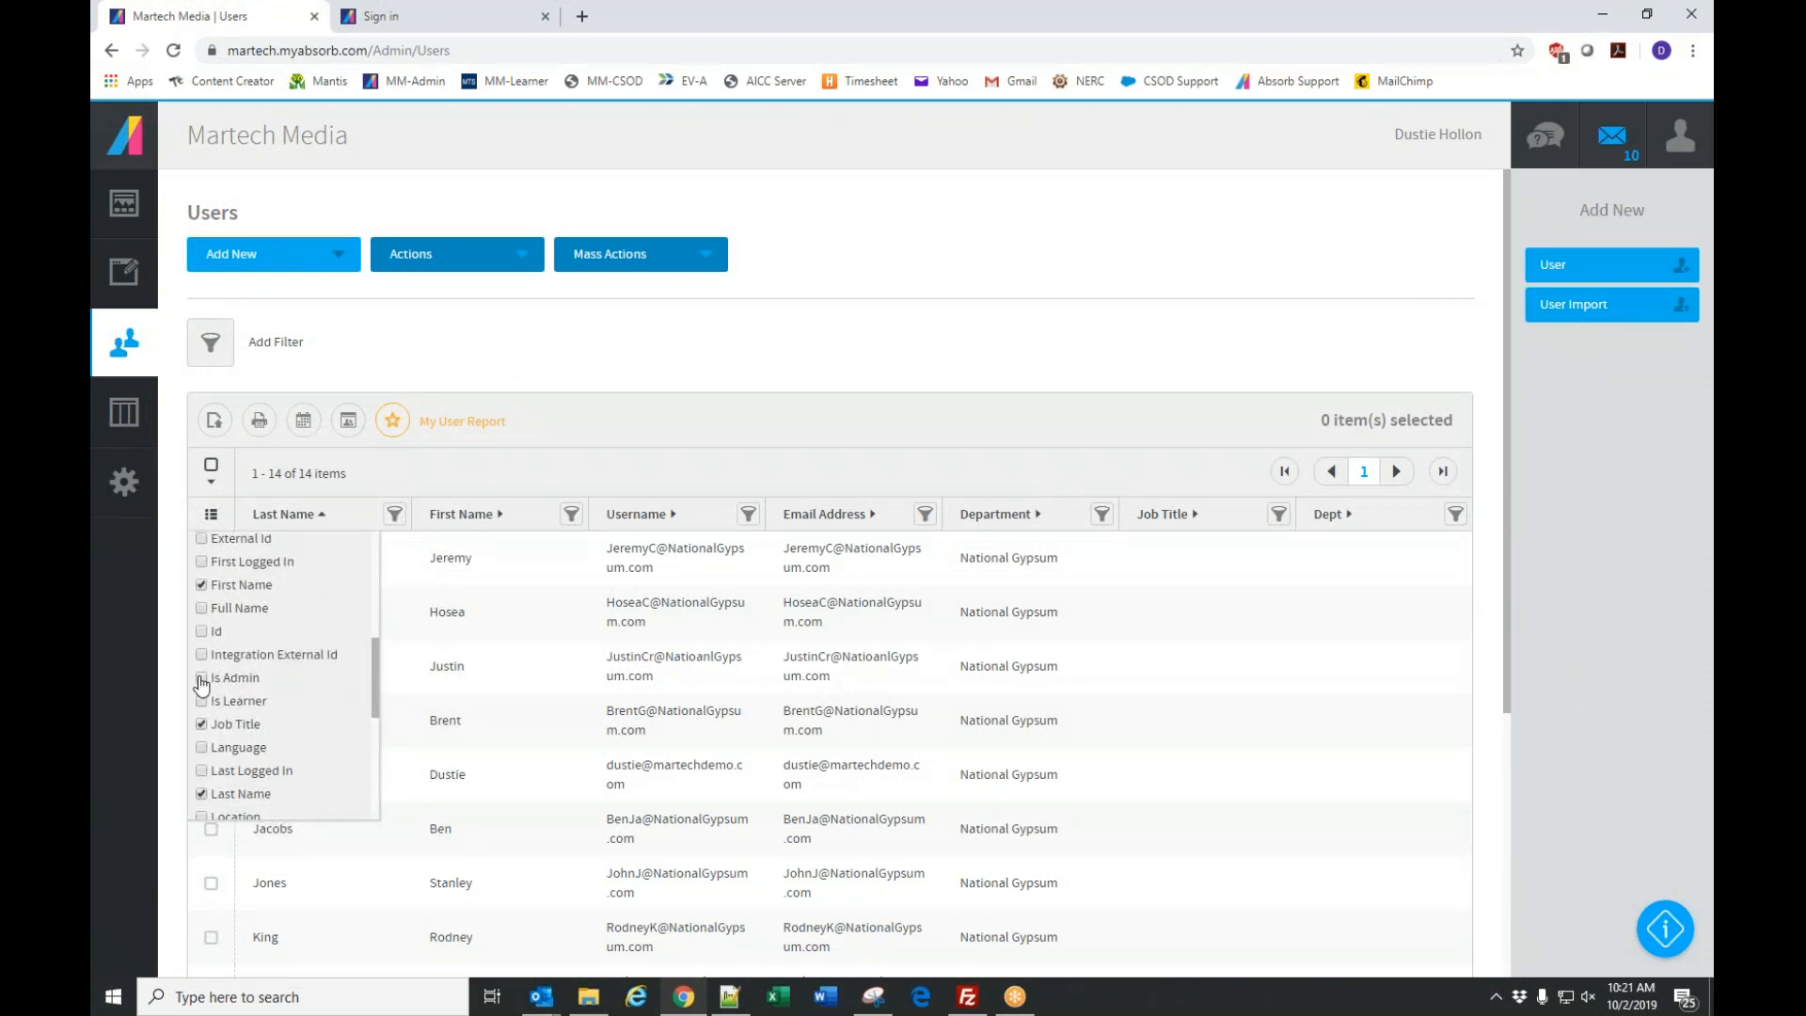
click(201, 678)
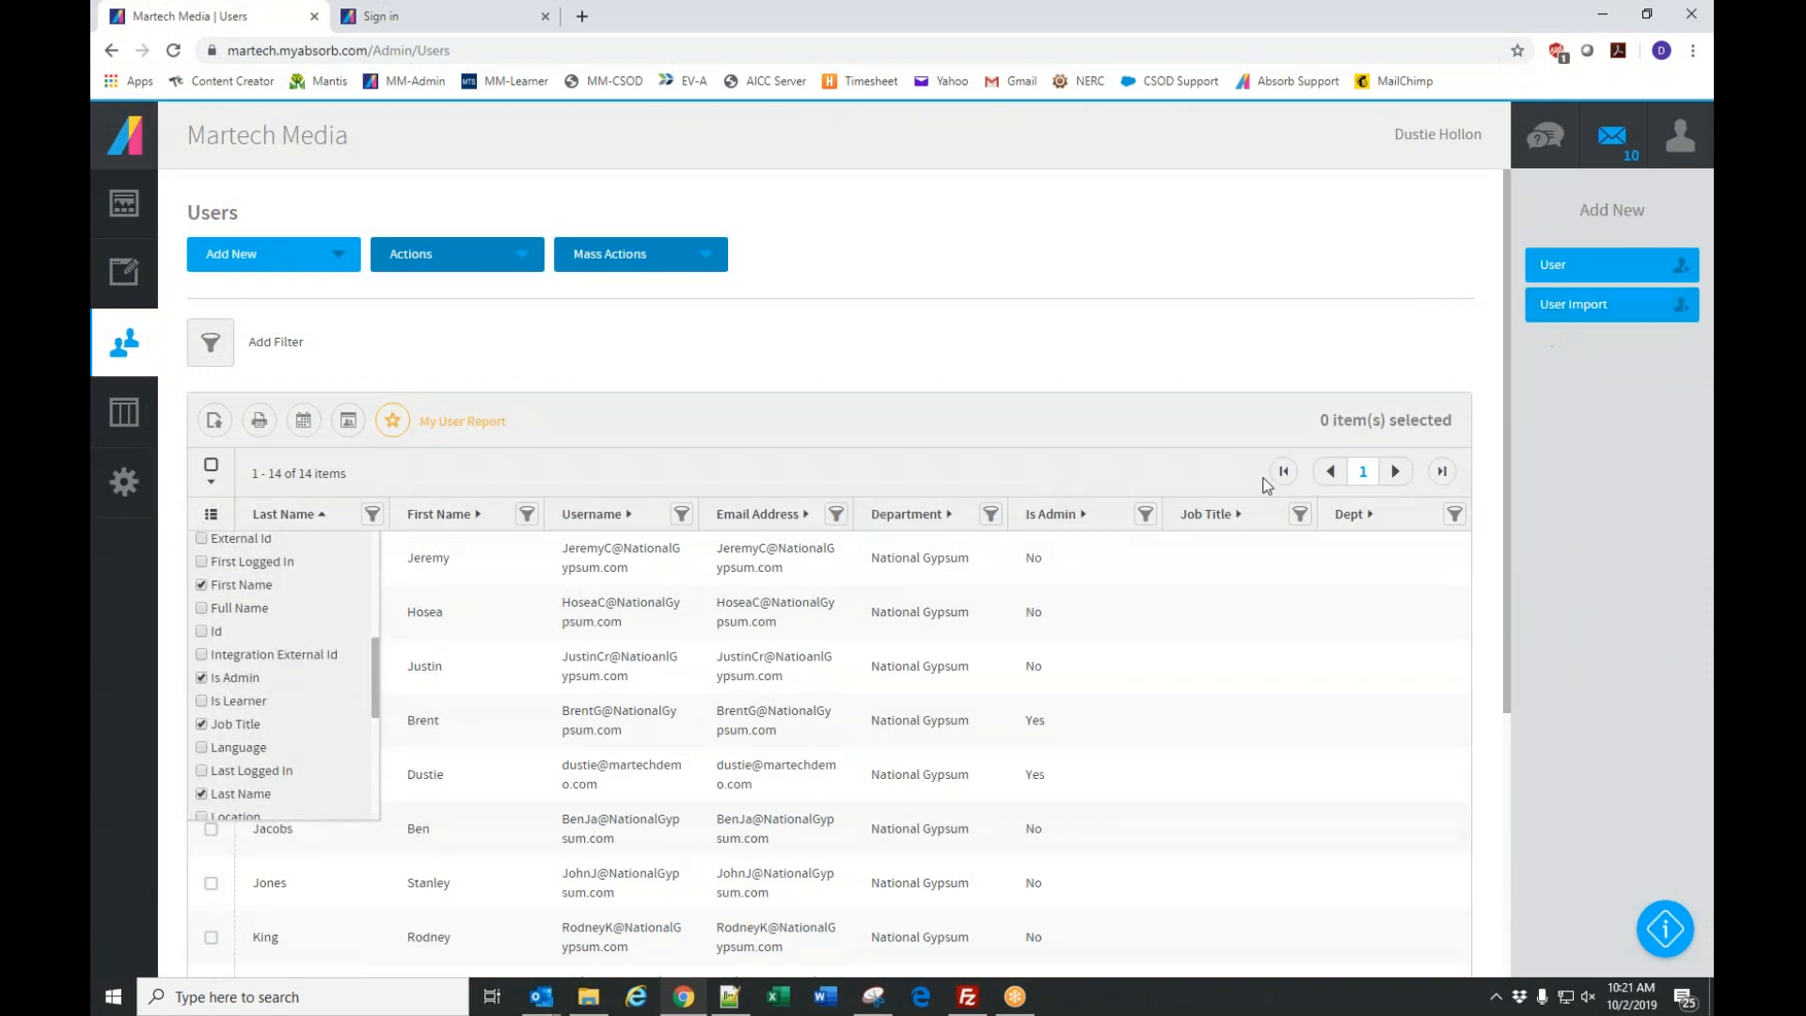
Filter the Users list to show only users whose Is Admin value is Yes.
click(1144, 514)
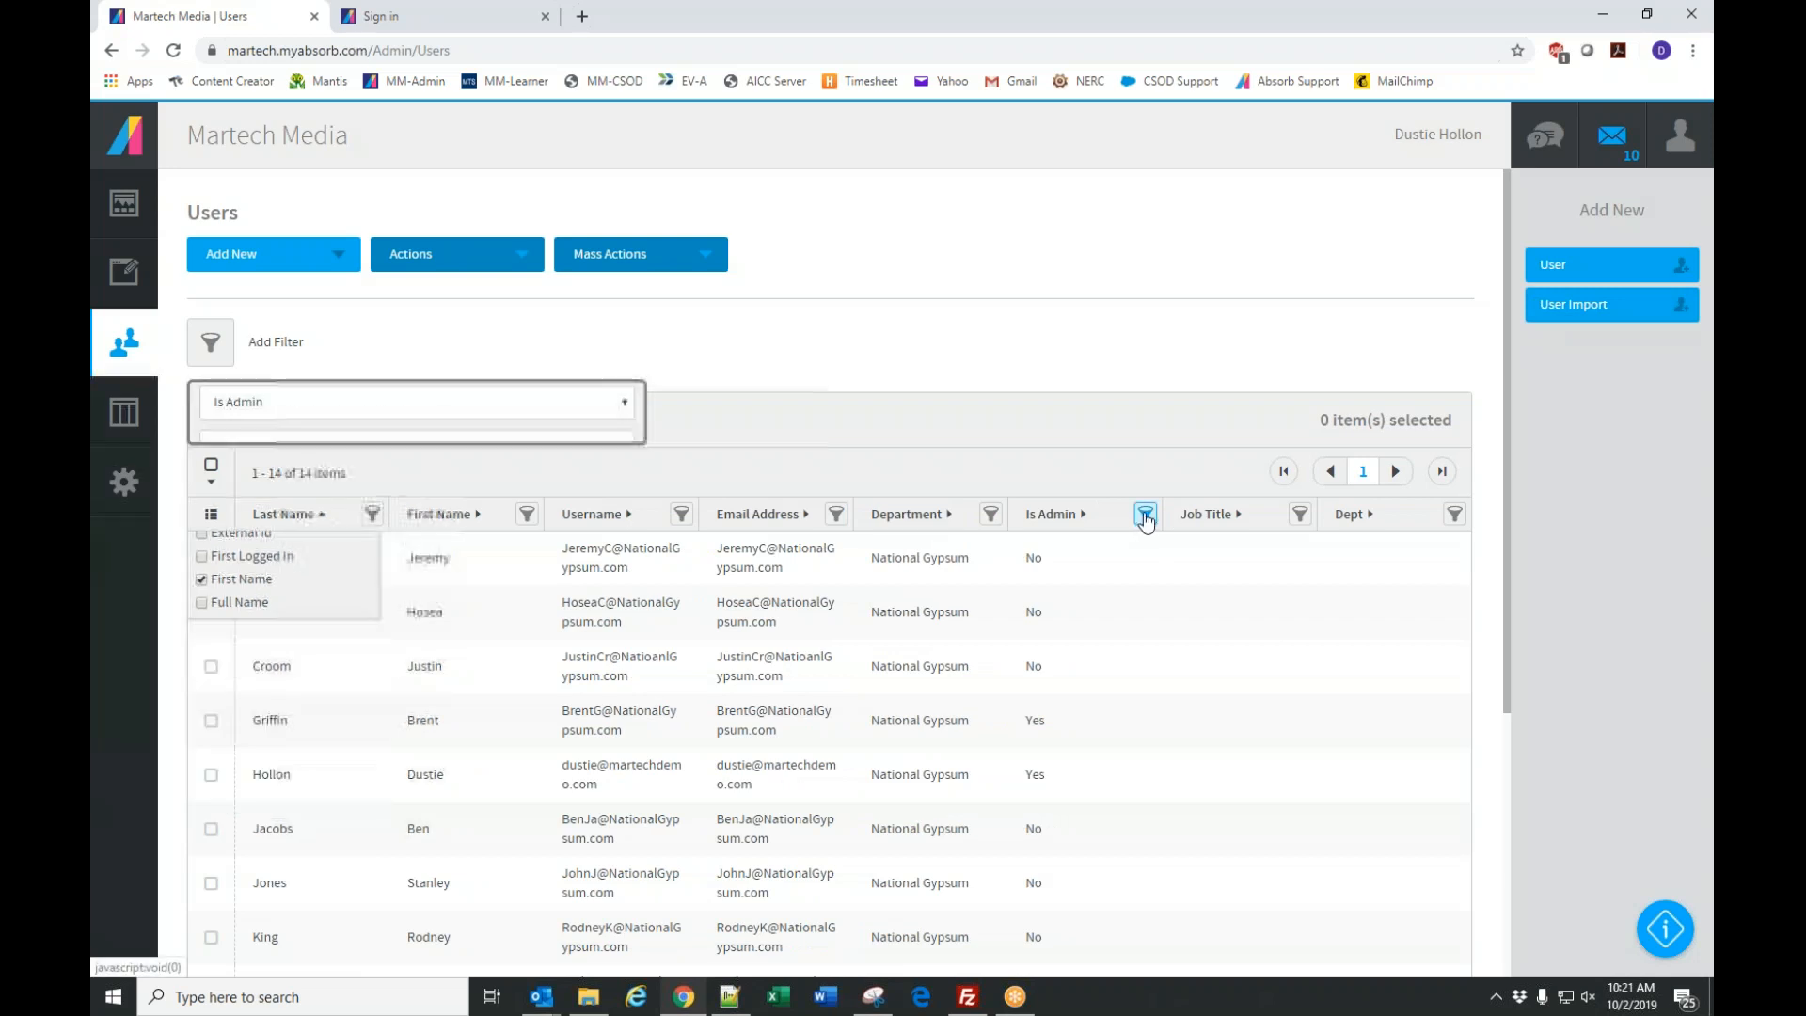
click(1102, 427)
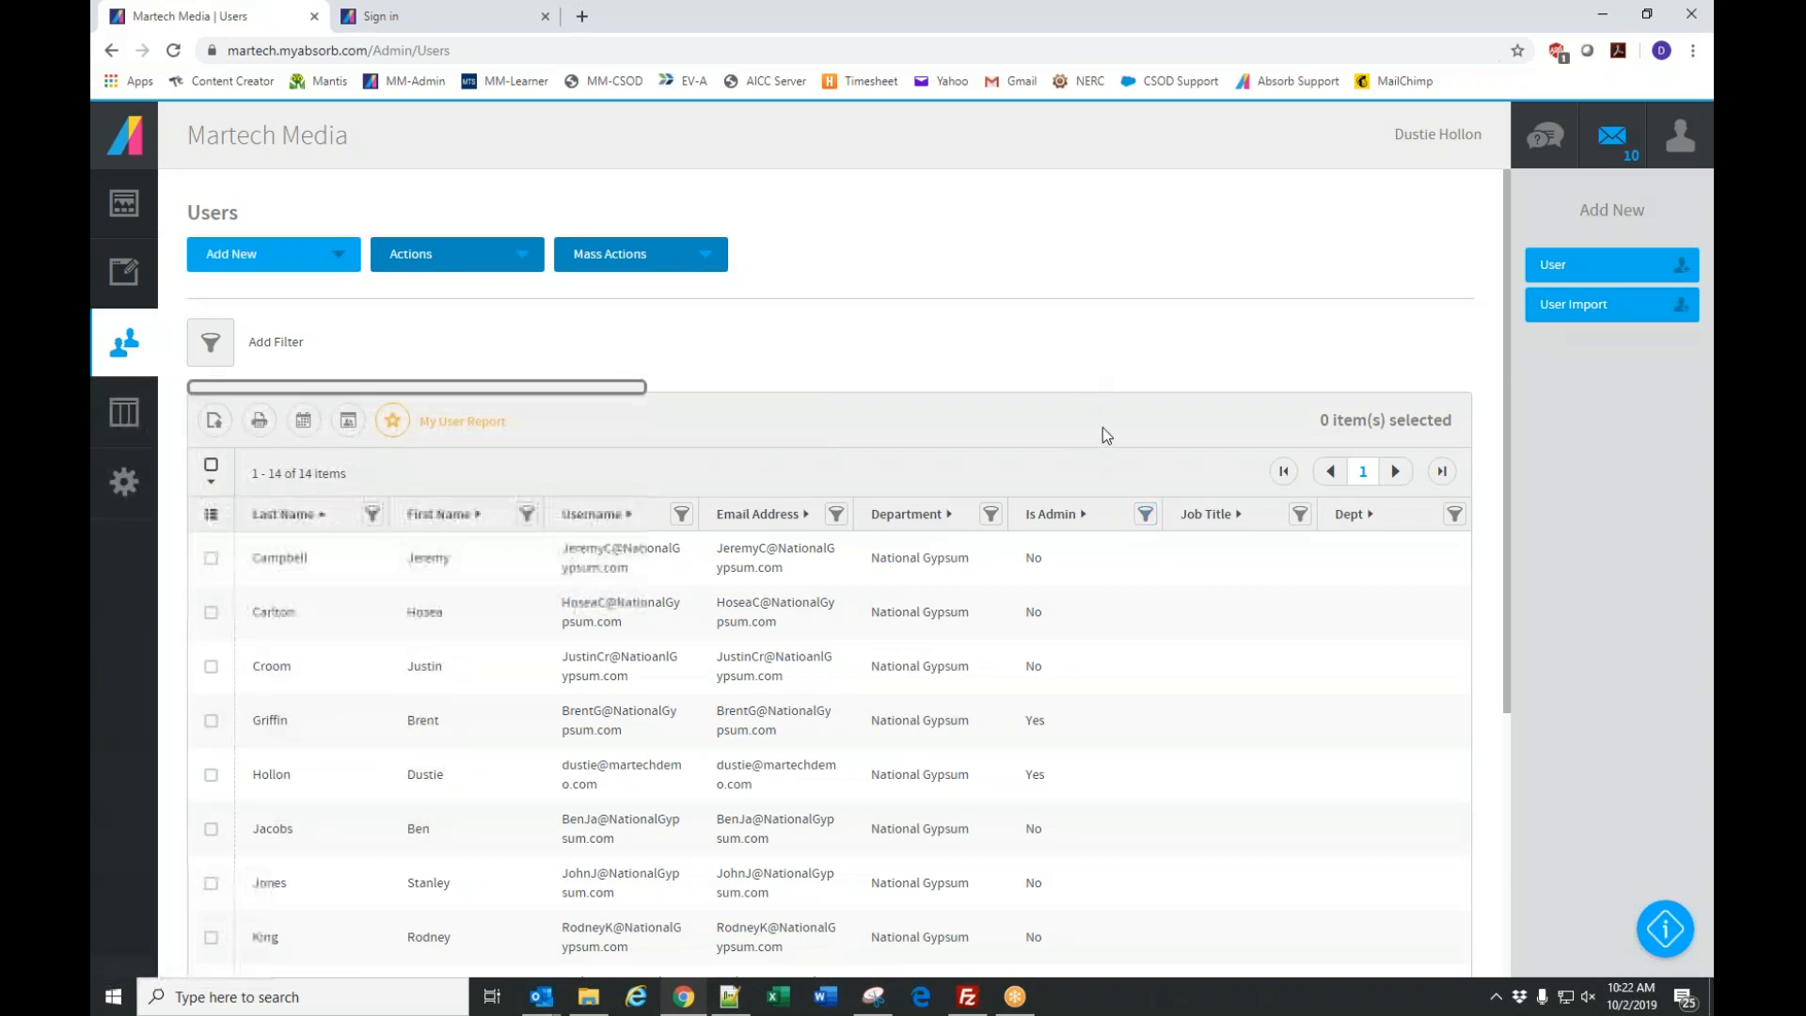
click(1145, 515)
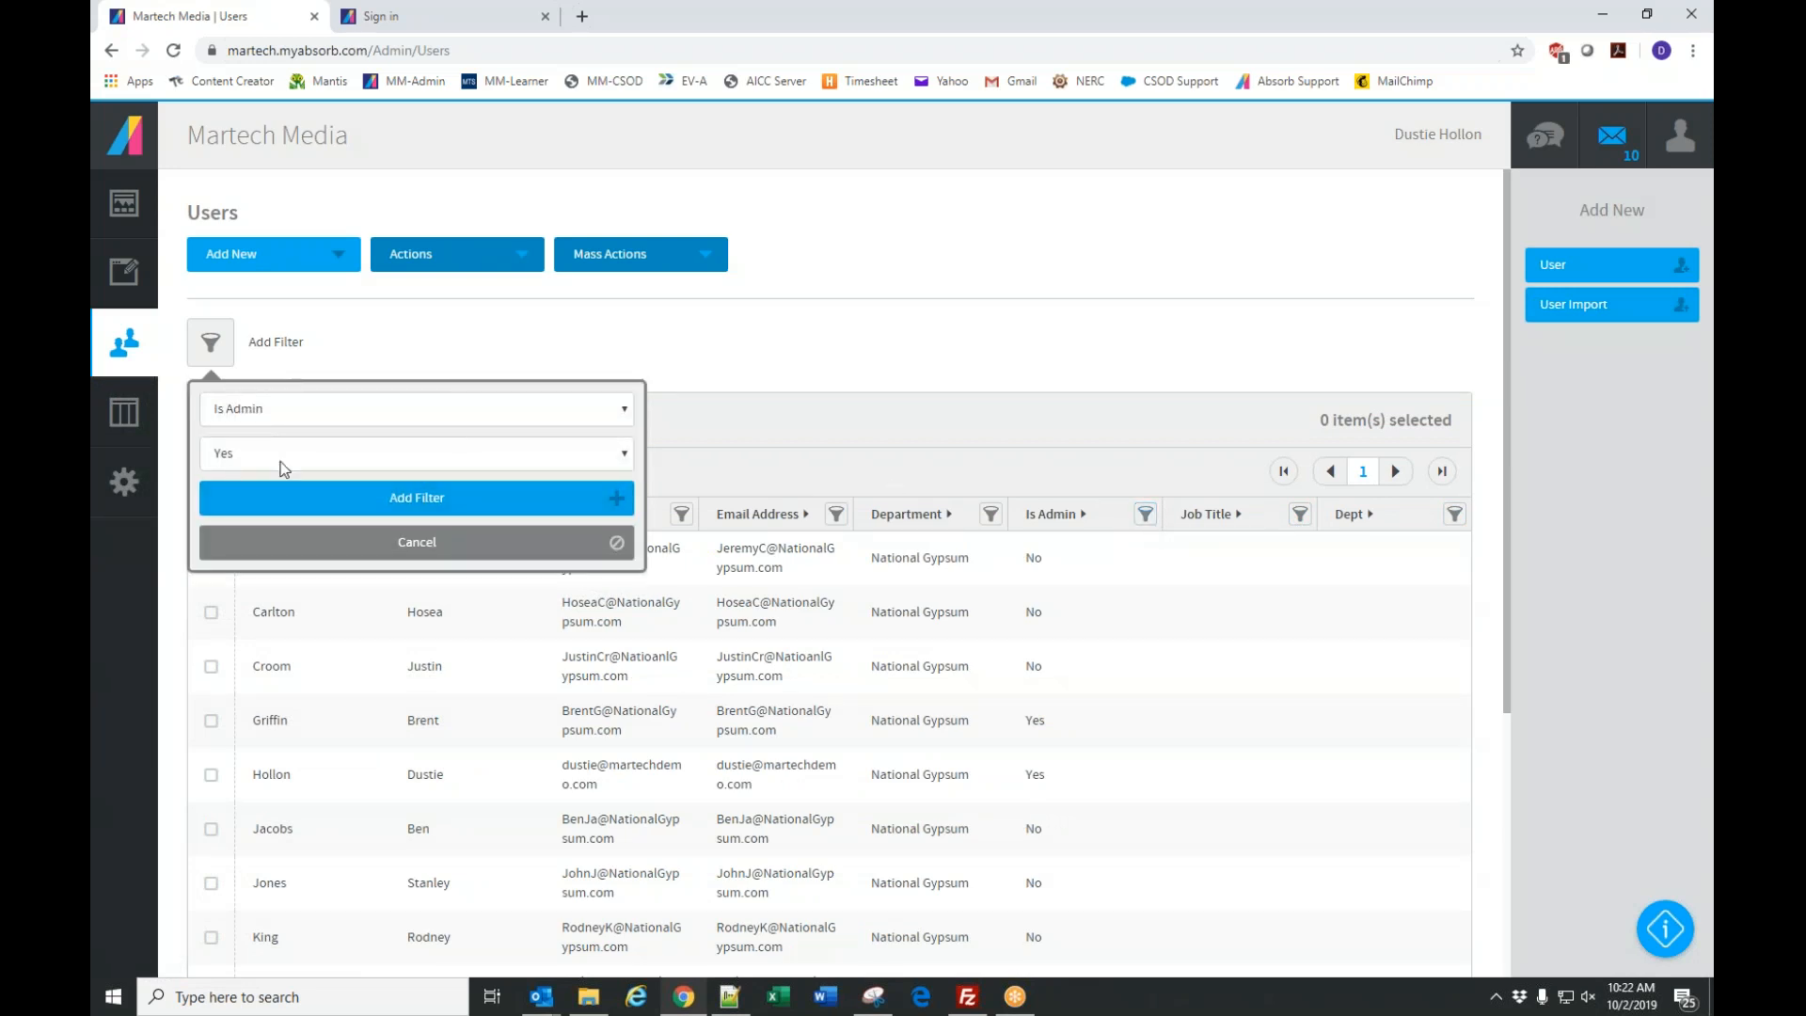
click(337, 509)
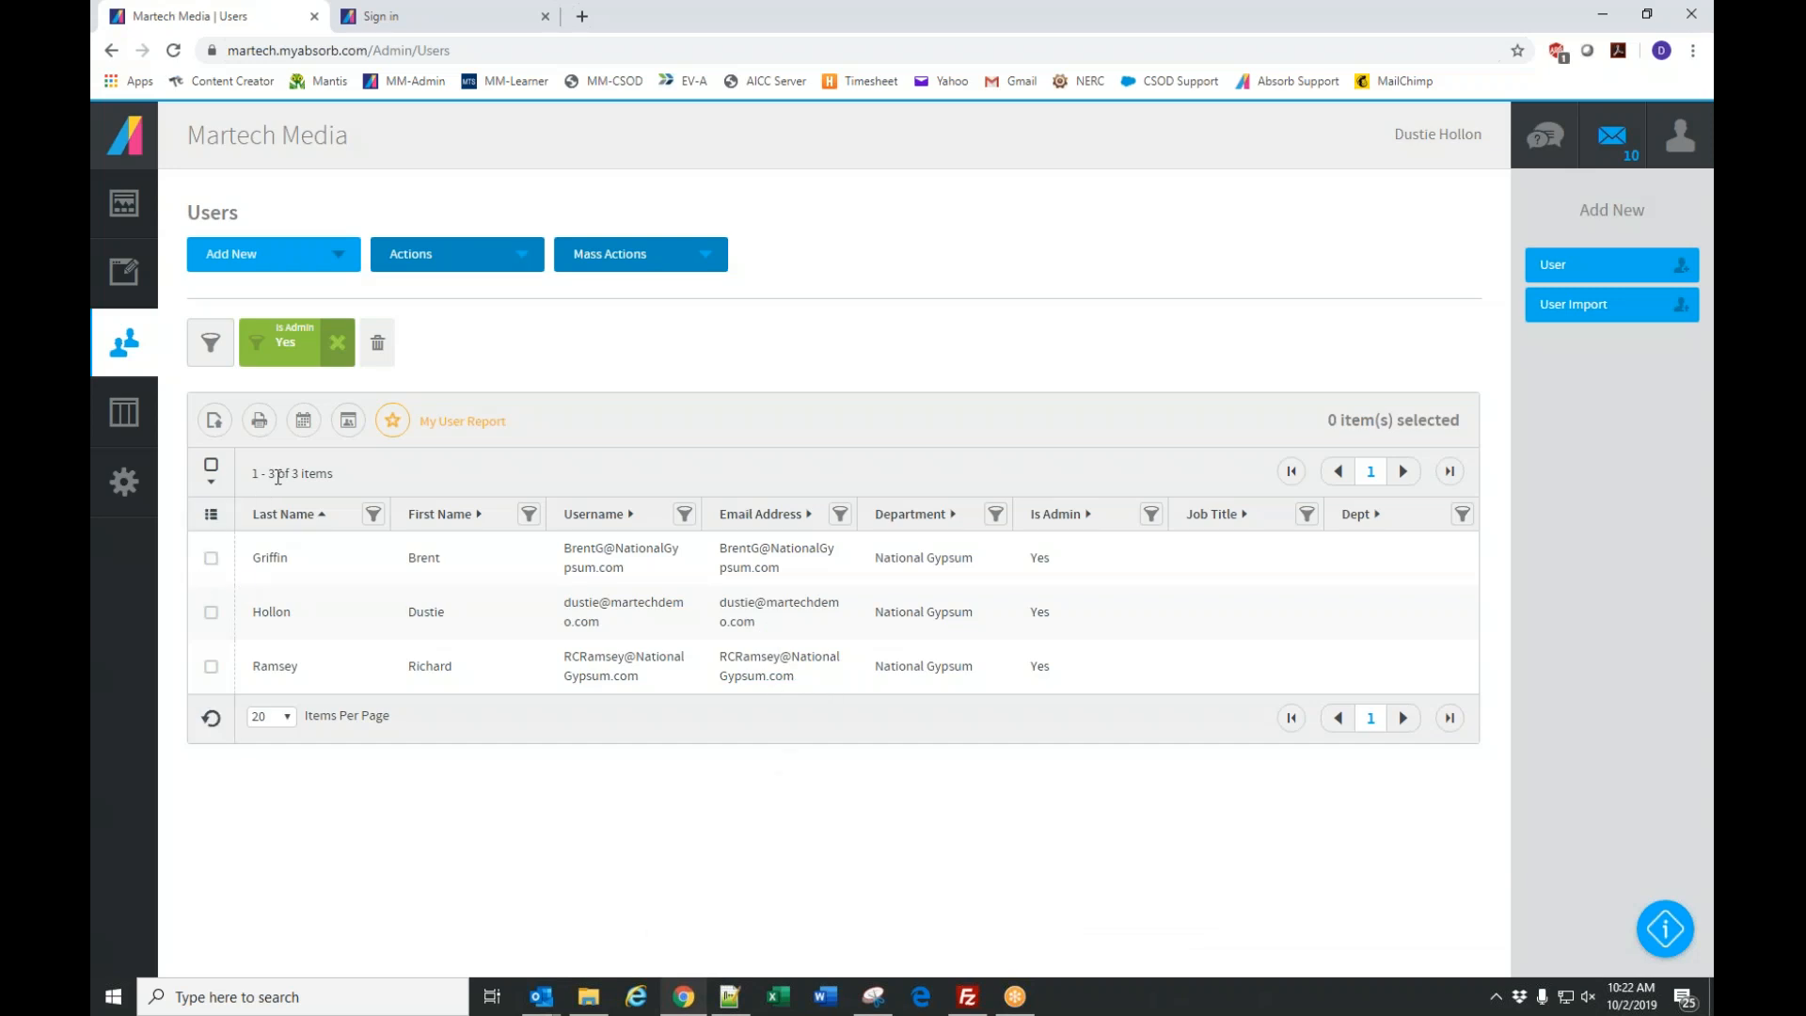
Remove the Is Admin filter and open the tenth listed user, a non-administrator, for editing.
click(373, 513)
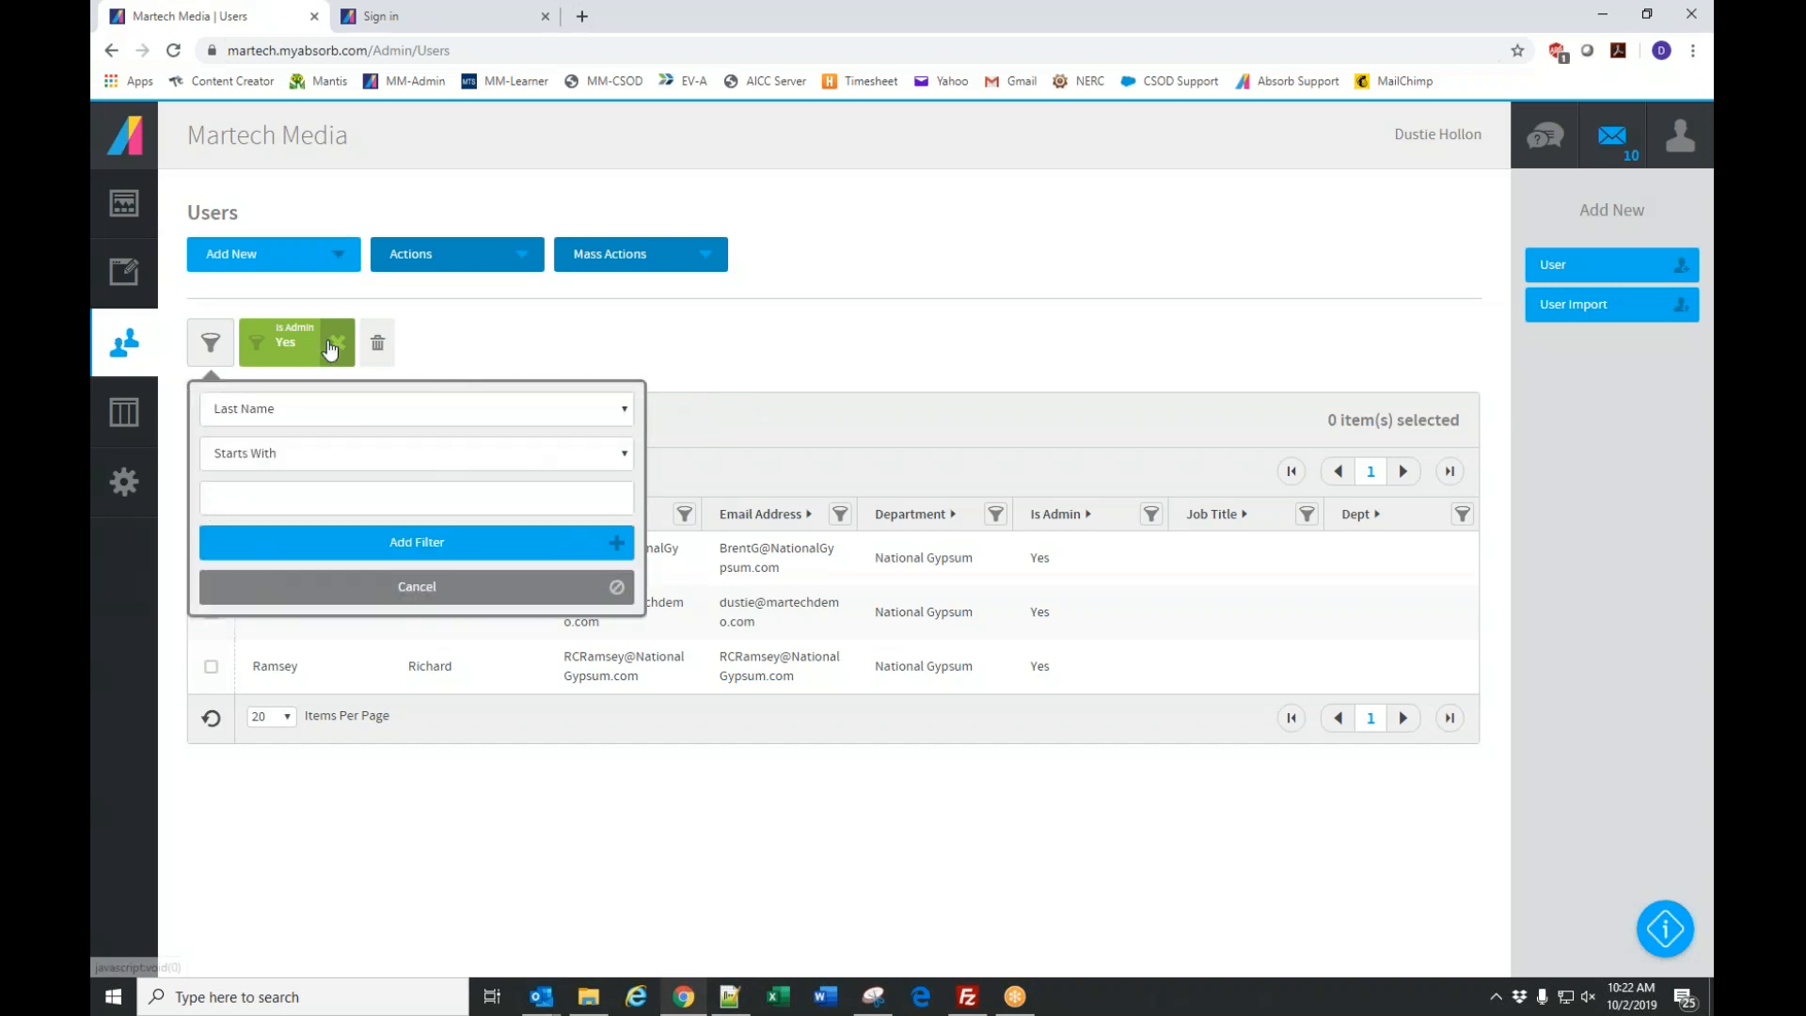
click(337, 343)
scroll(423, 875, down, 4)
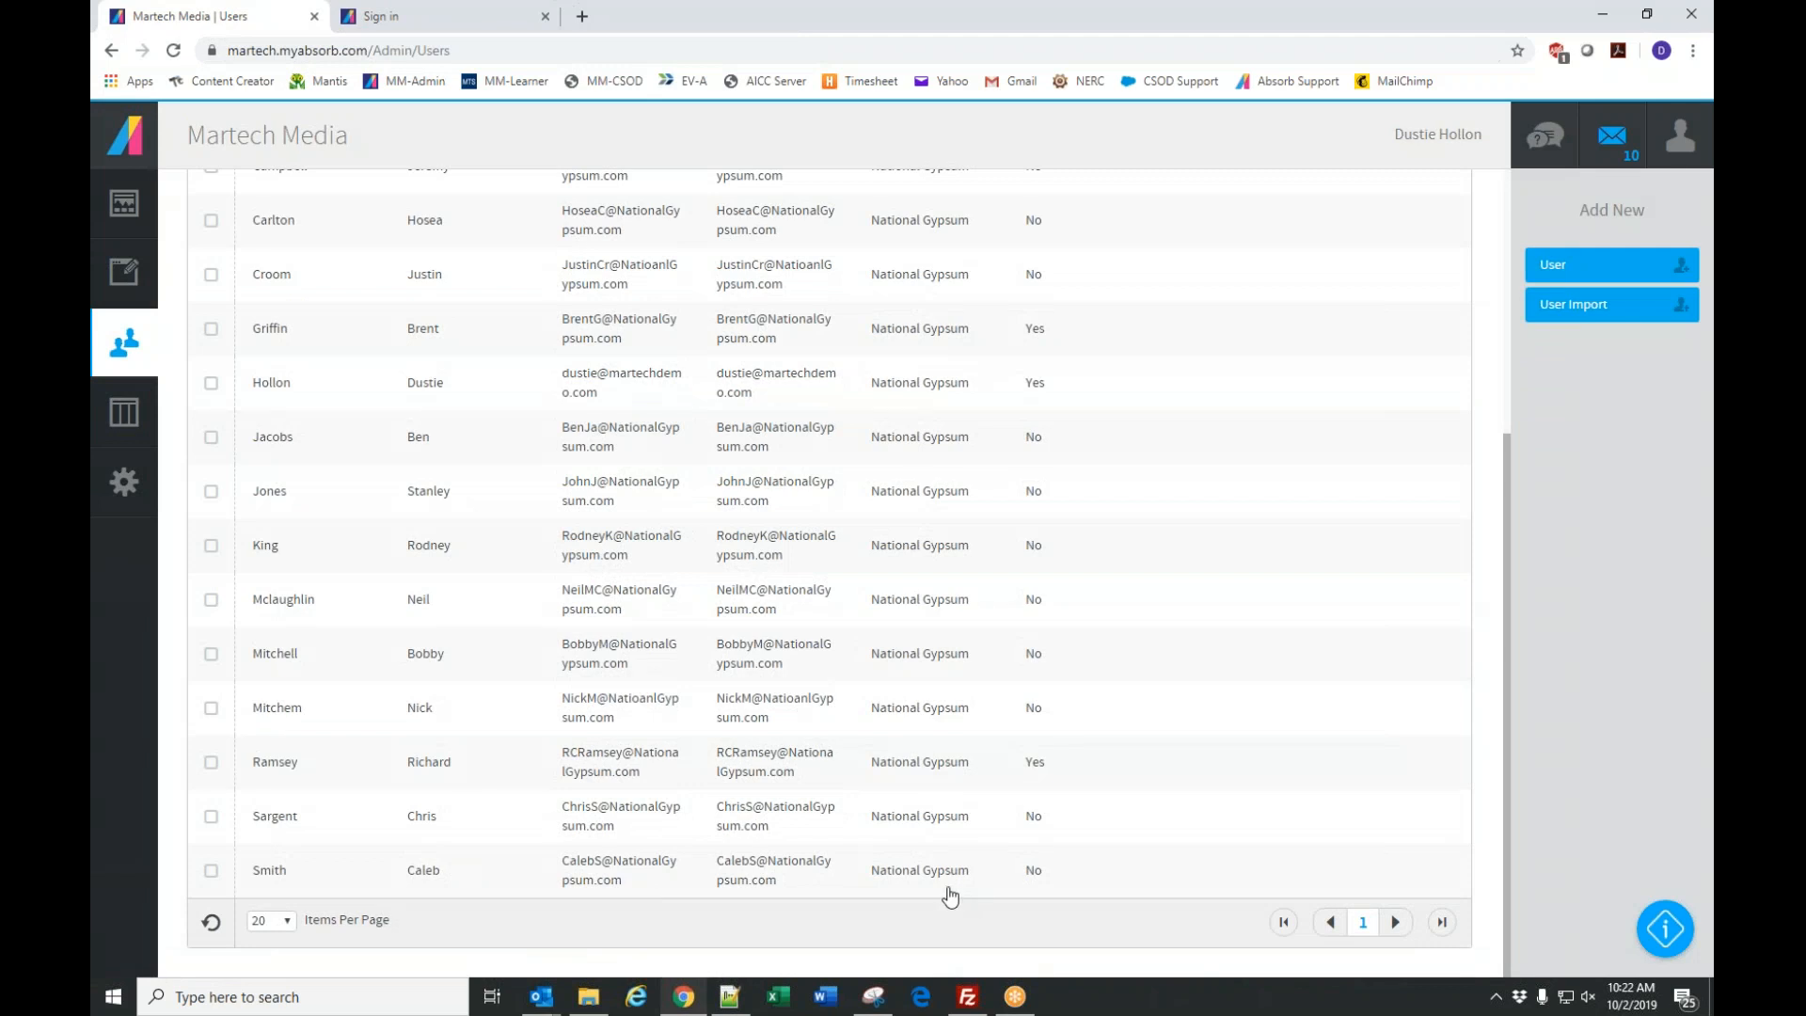
click(435, 664)
click(1579, 267)
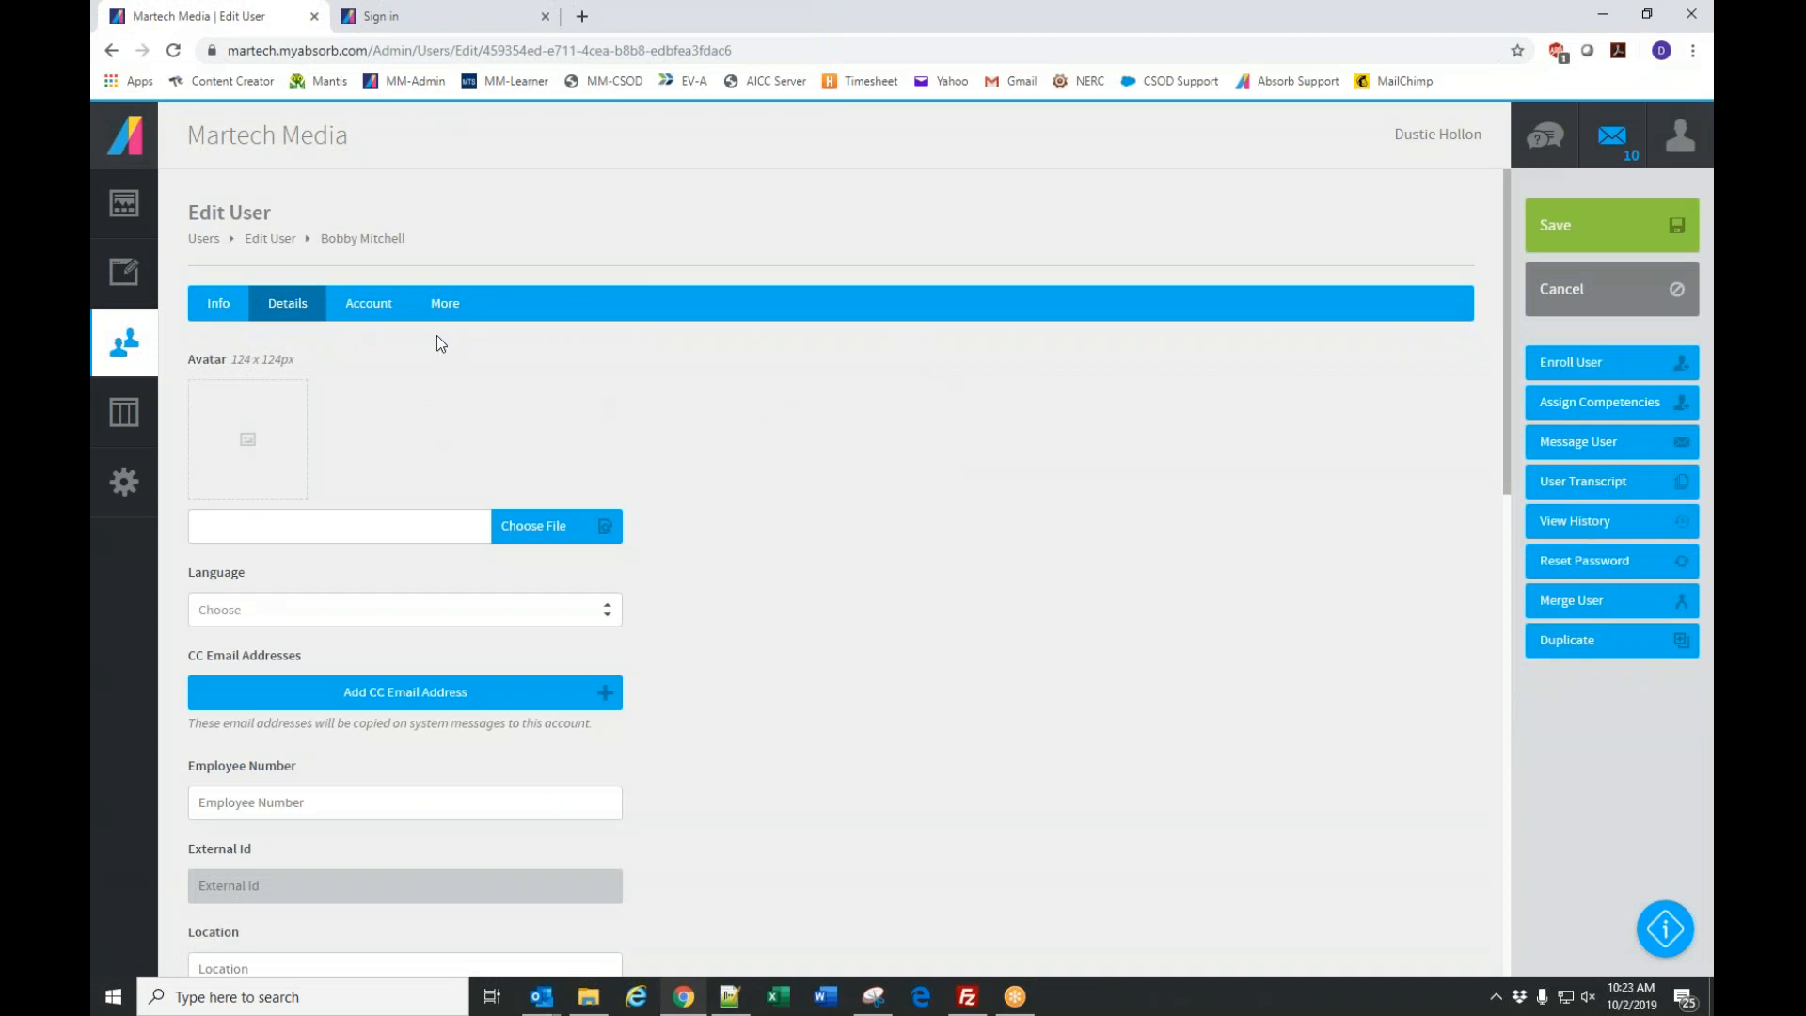
Examine the user's detail fields down to the notes, plus the basic info fields including temporary password, department and active status.
scroll(423, 355, down, 7)
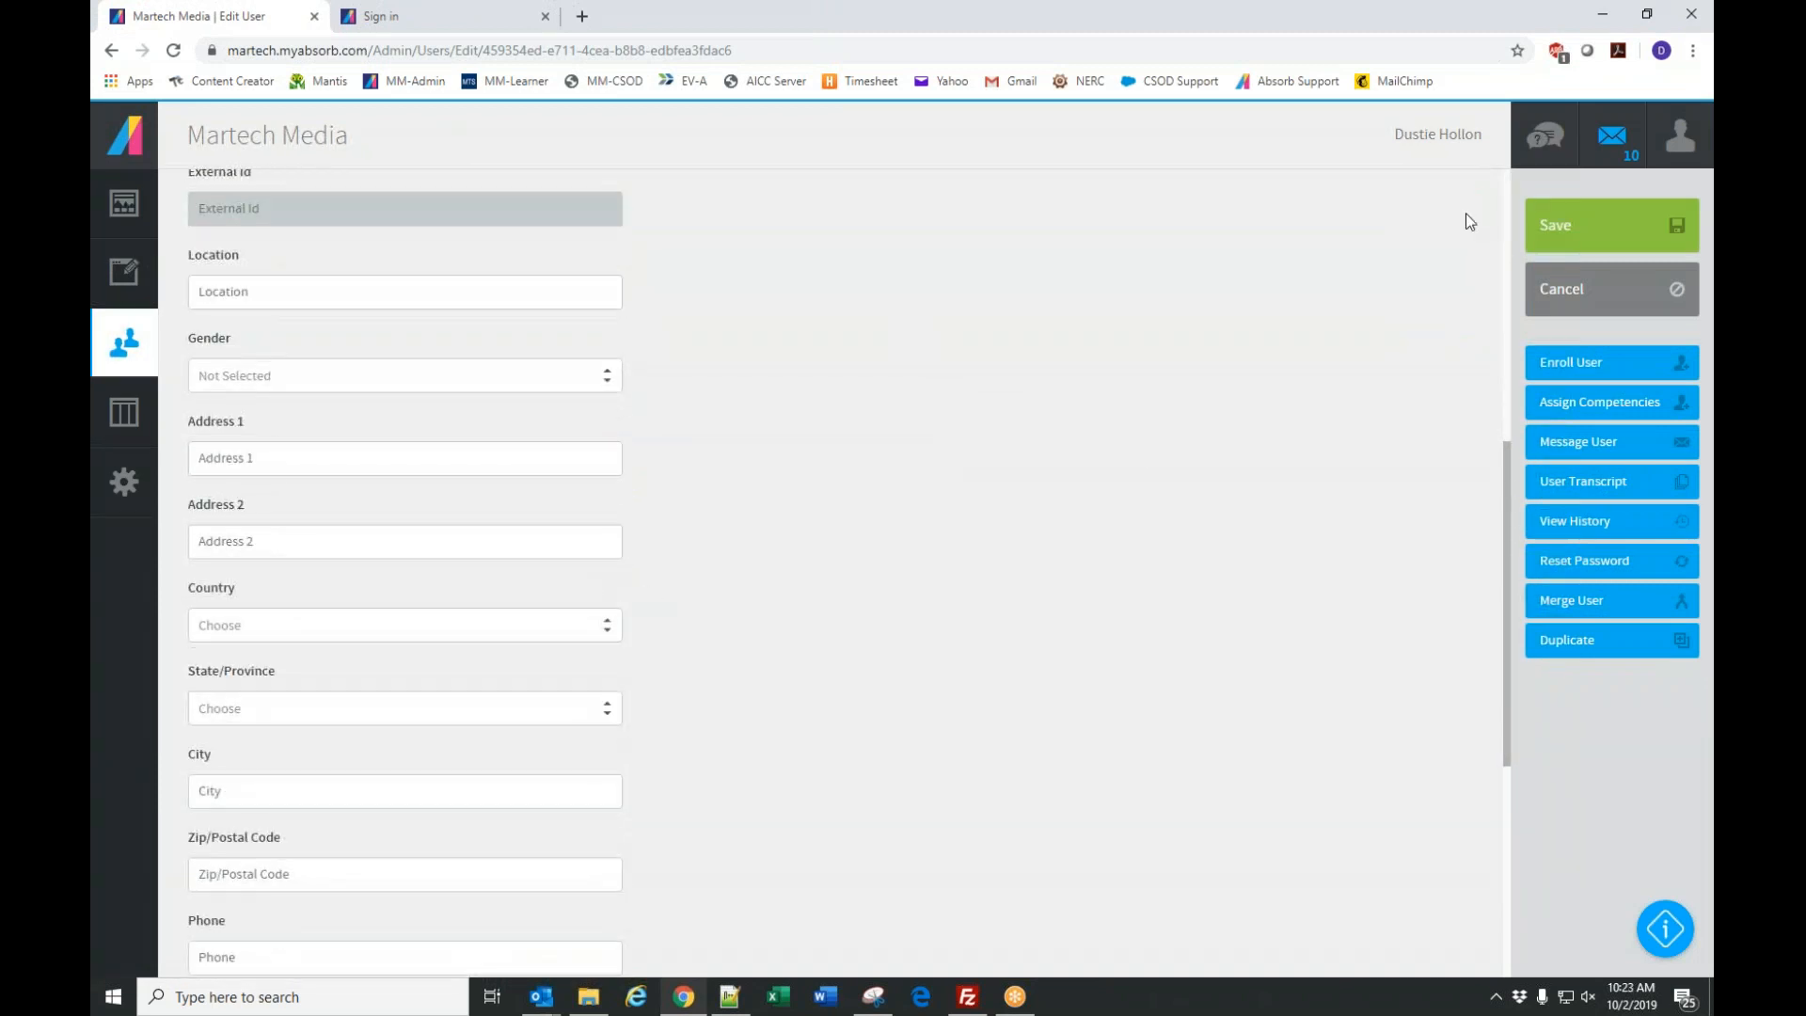
scroll(812, 545, down, 5)
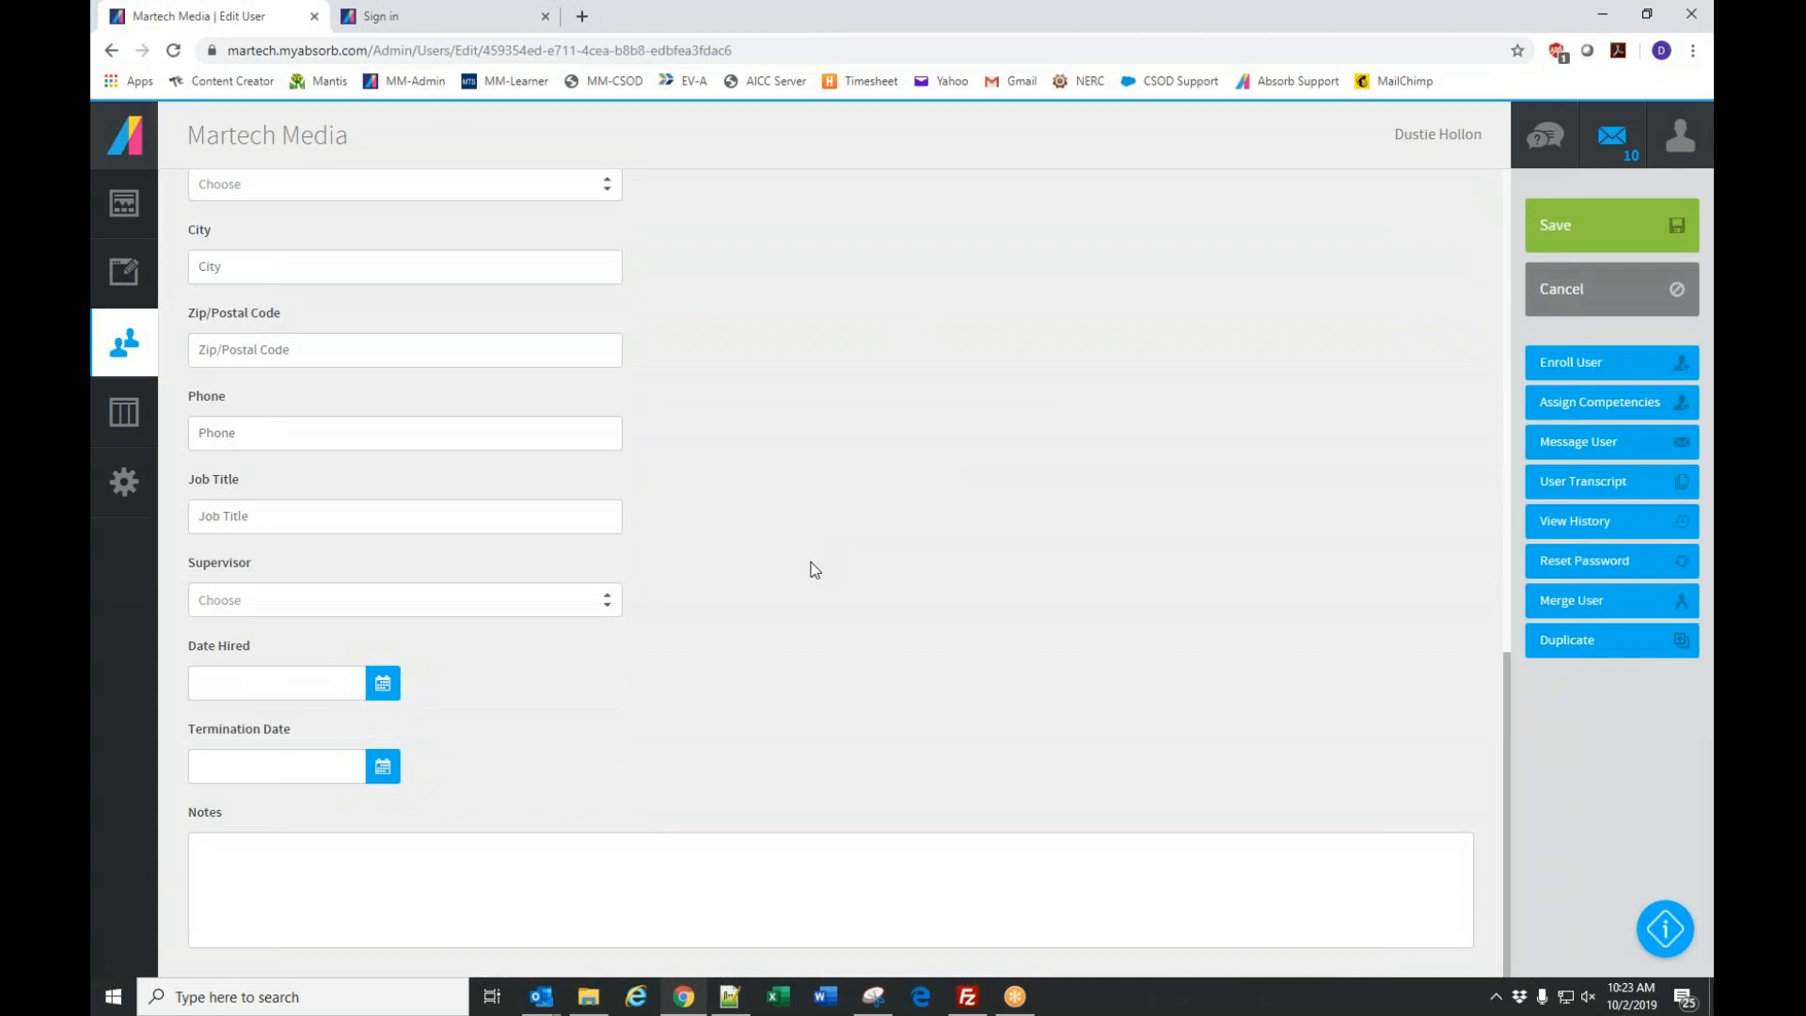
scroll(813, 563, up, 4)
scroll(808, 560, down, 4)
scroll(820, 679, up, 15)
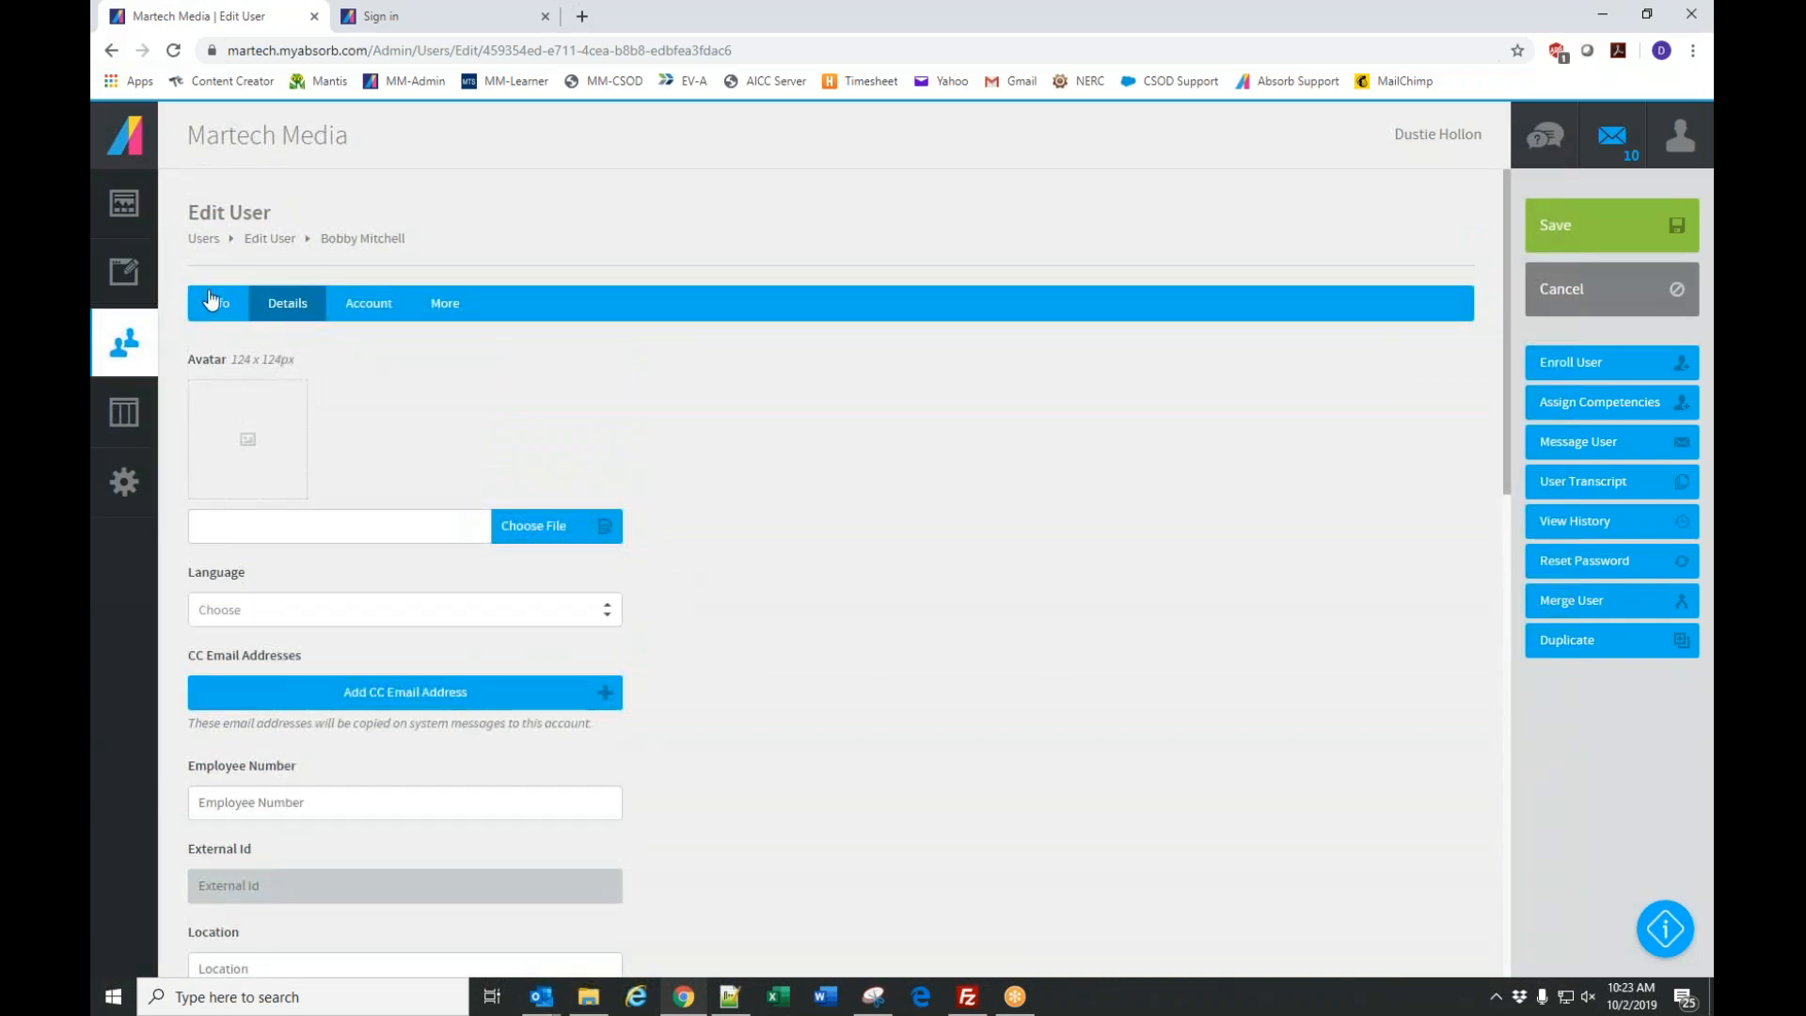
click(213, 302)
scroll(1037, 680, down, 3)
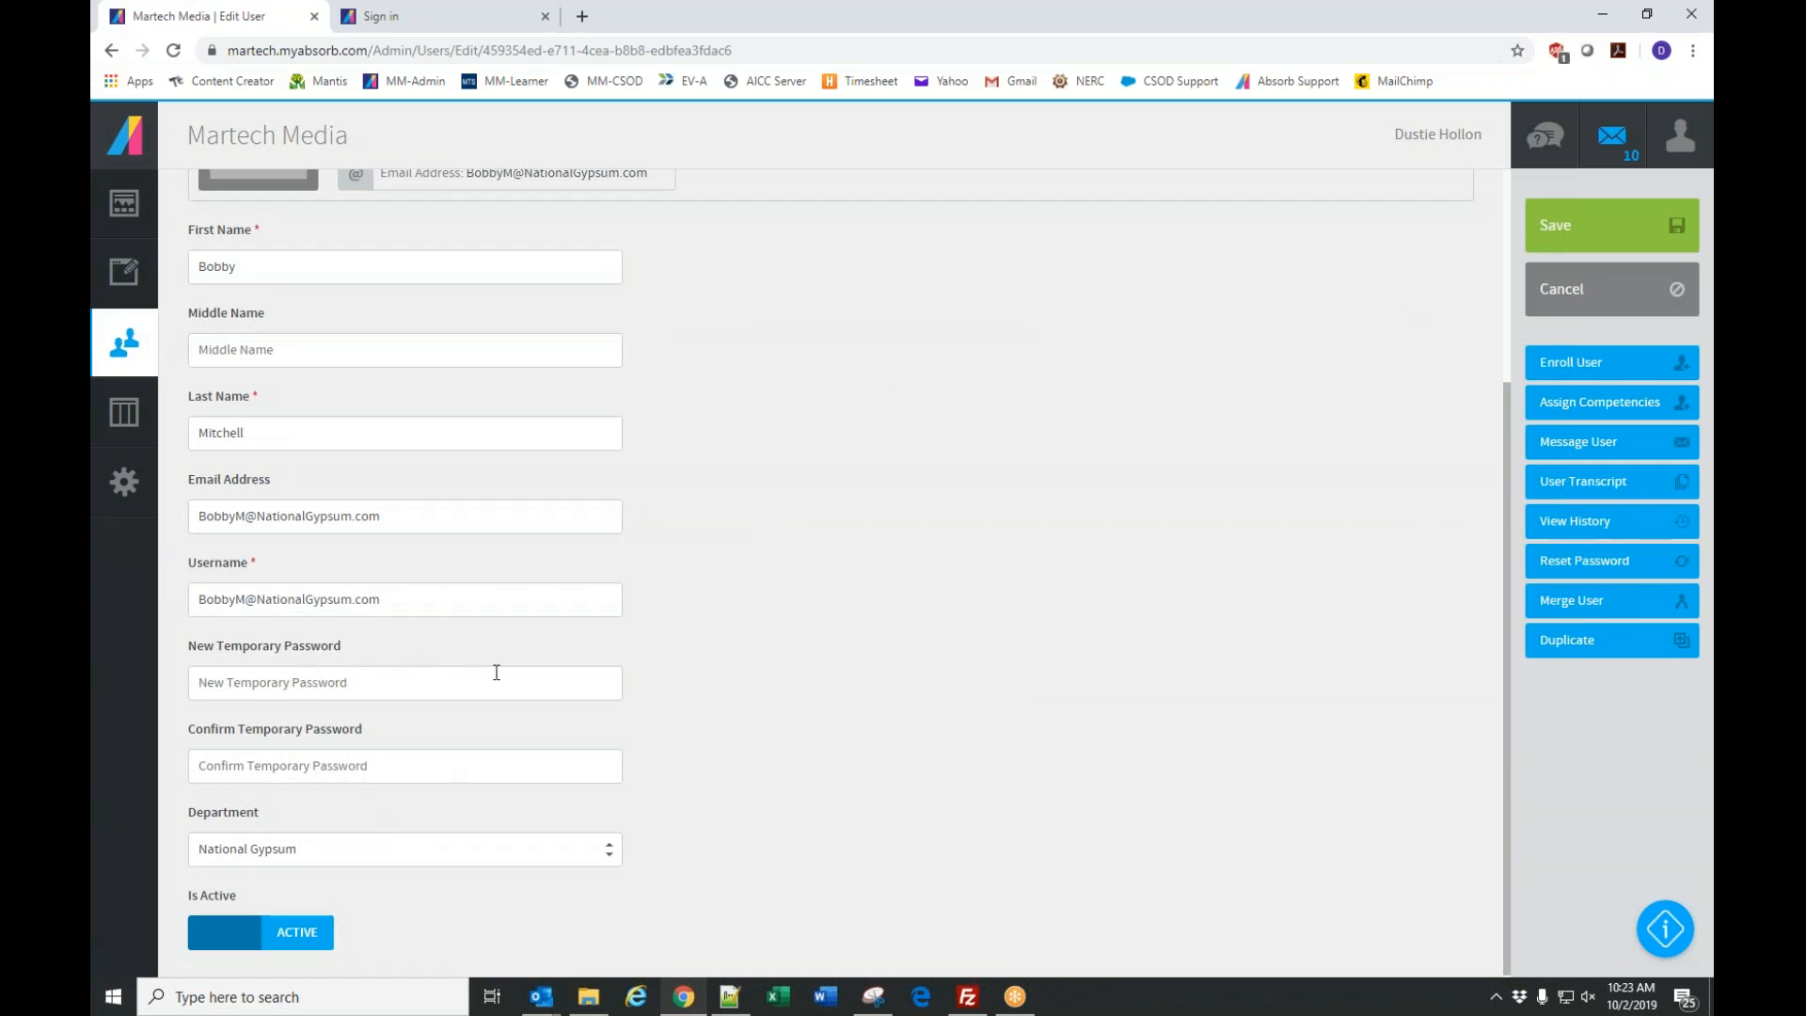
scroll(624, 675, up, 3)
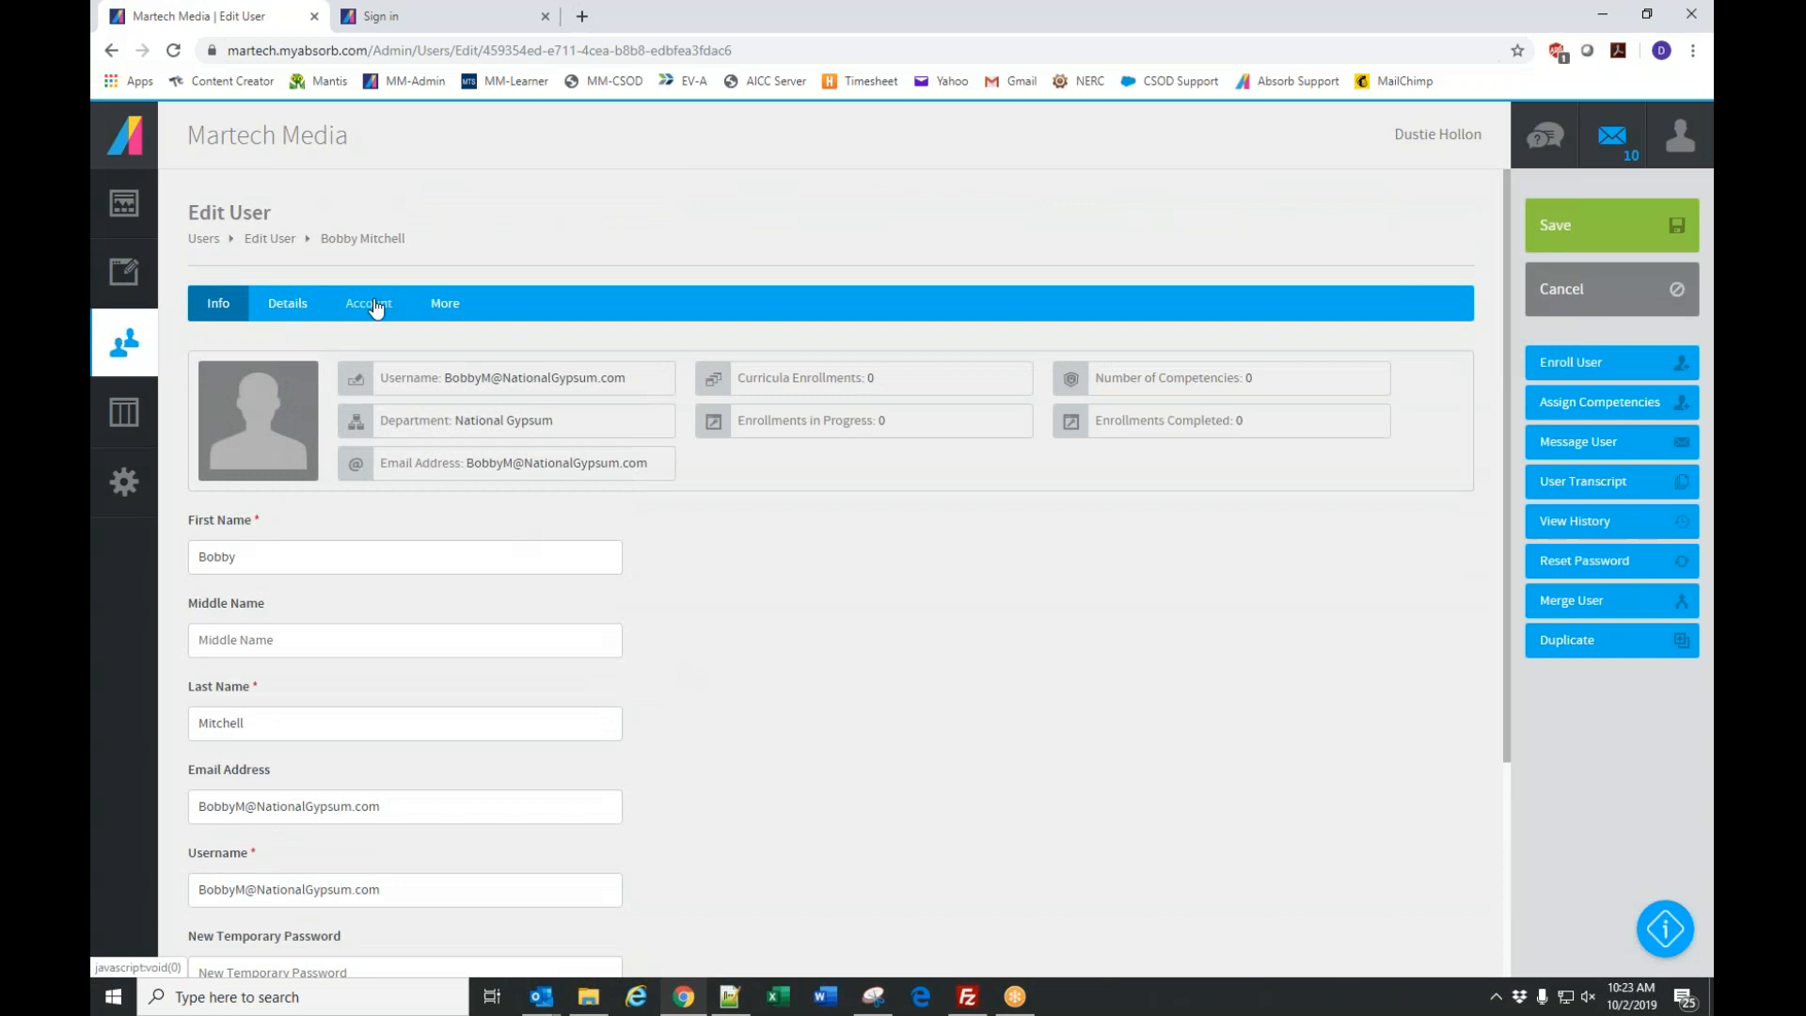
Turn on admin access for the user and add a managed-department rule for National Gypsum and its sub-departments.
click(374, 303)
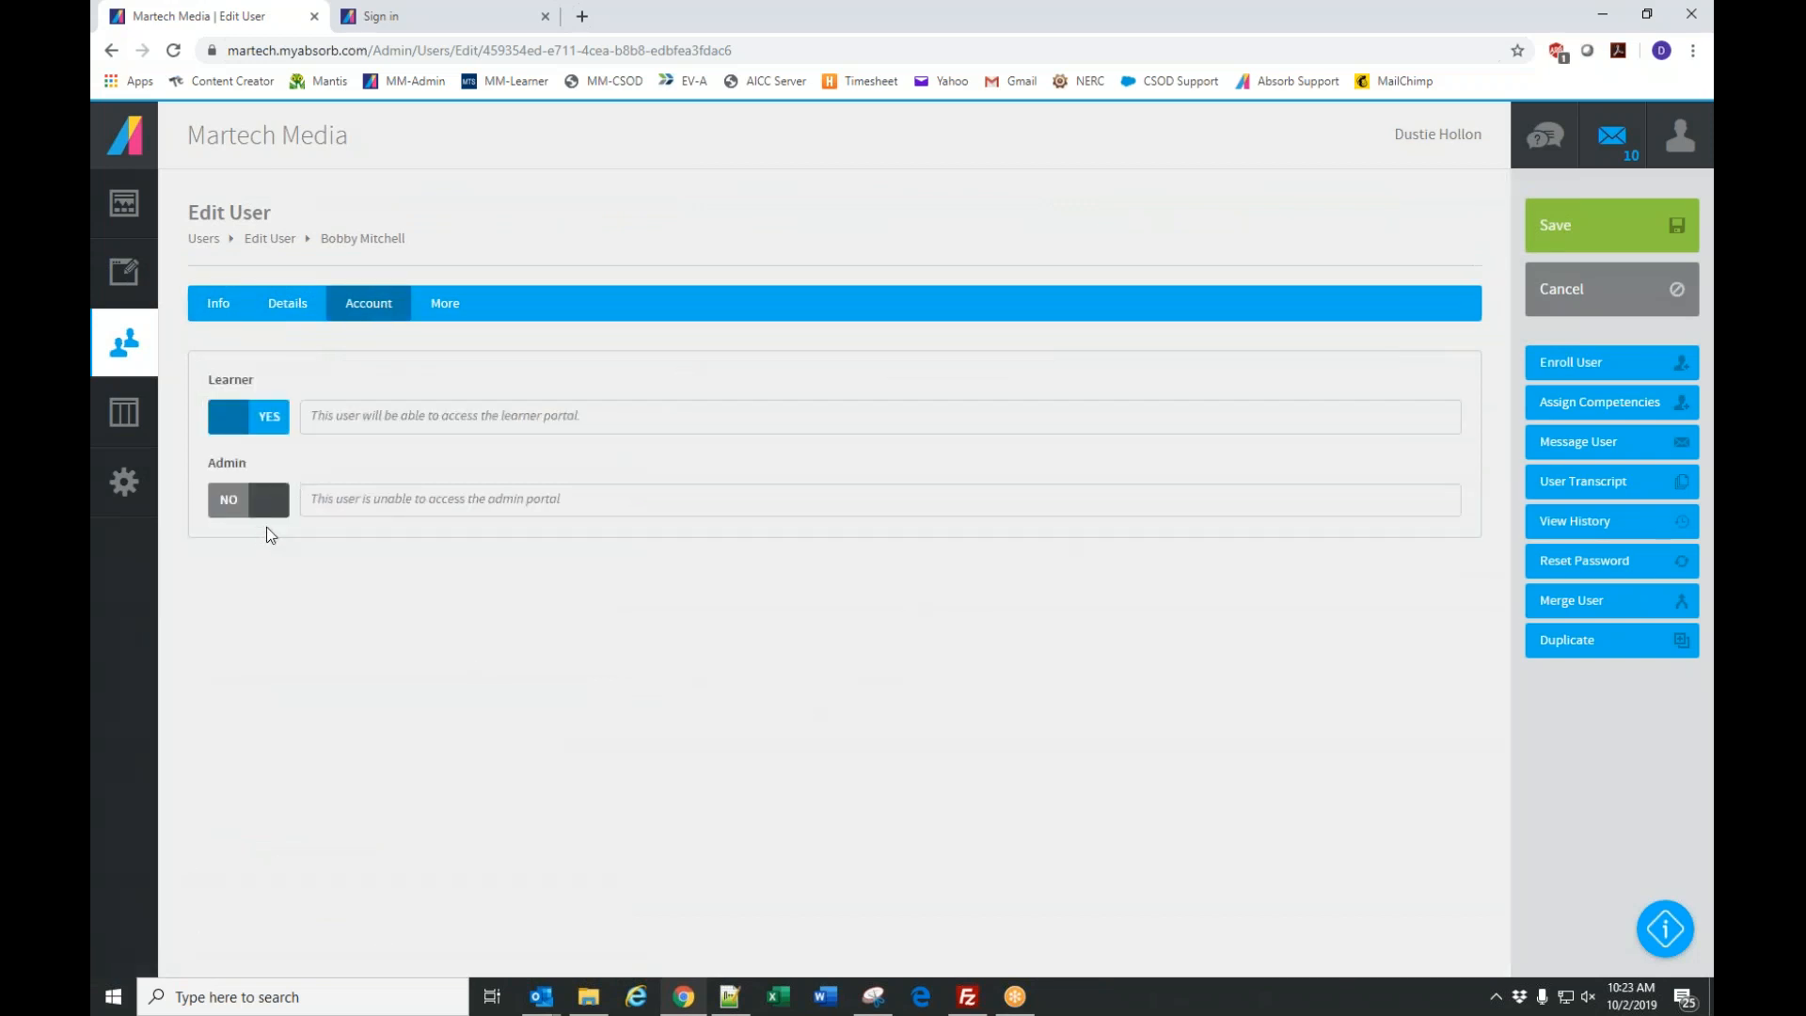
click(271, 503)
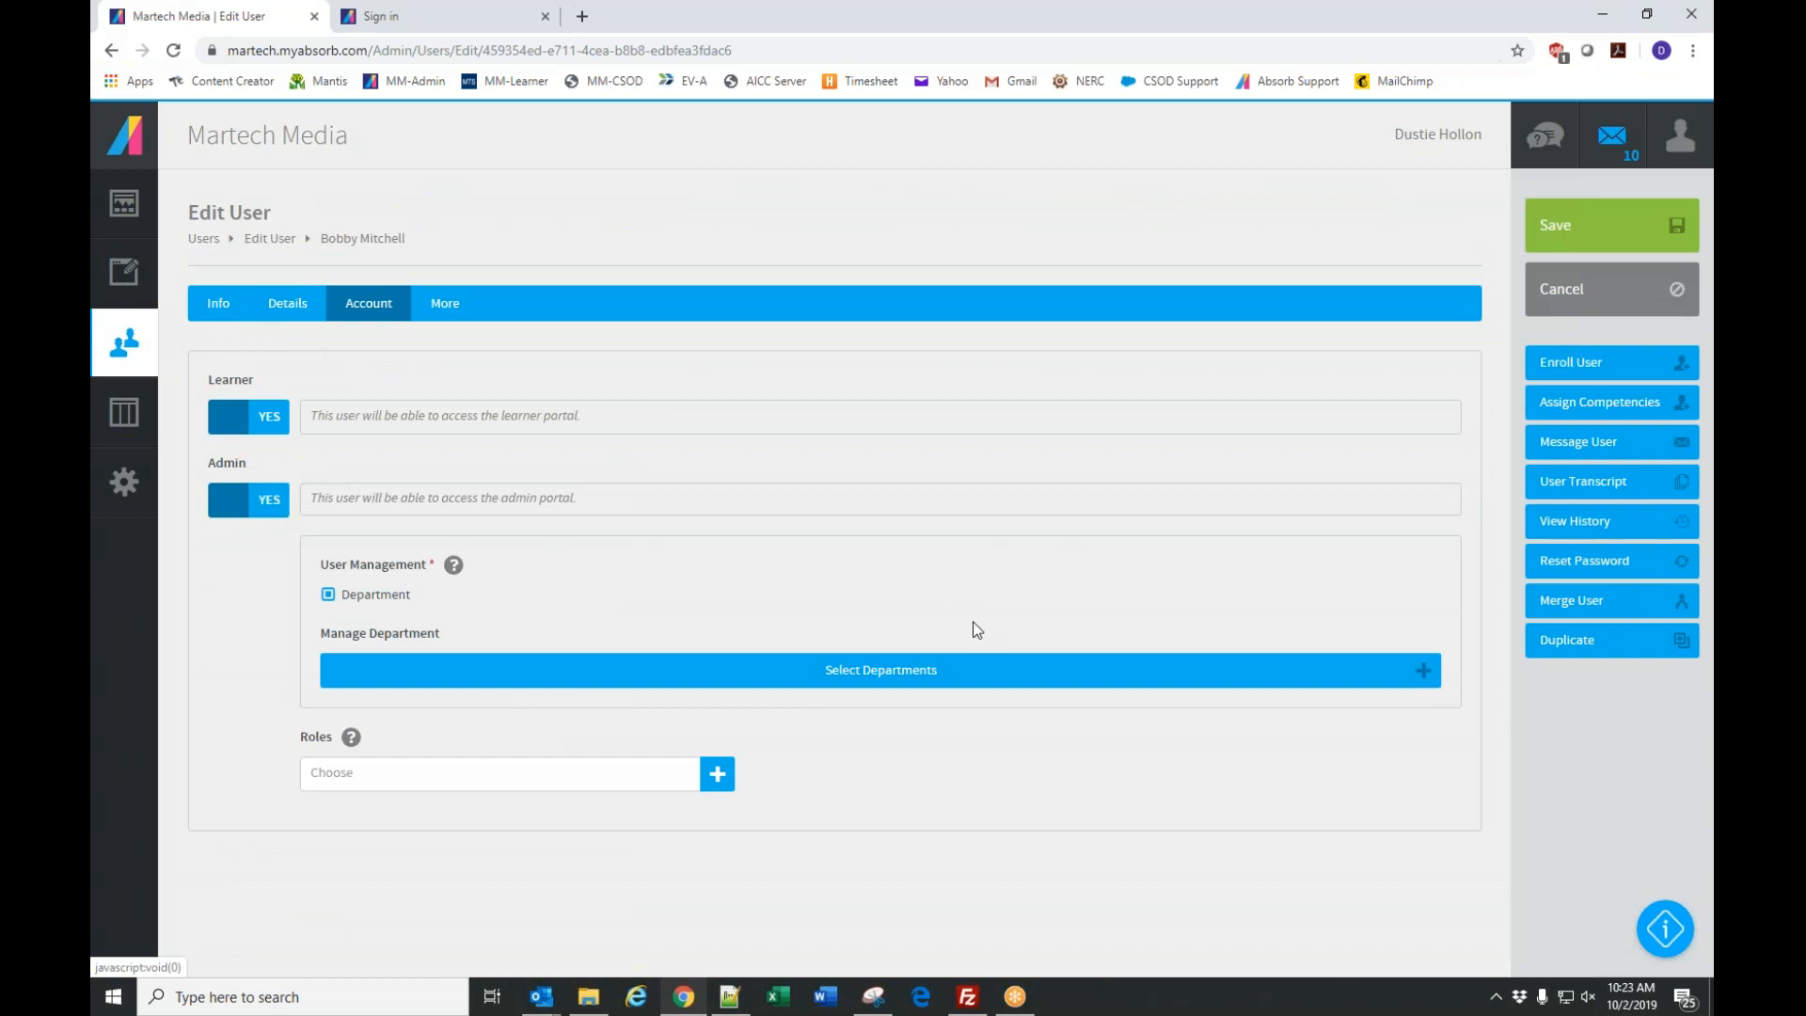
click(872, 671)
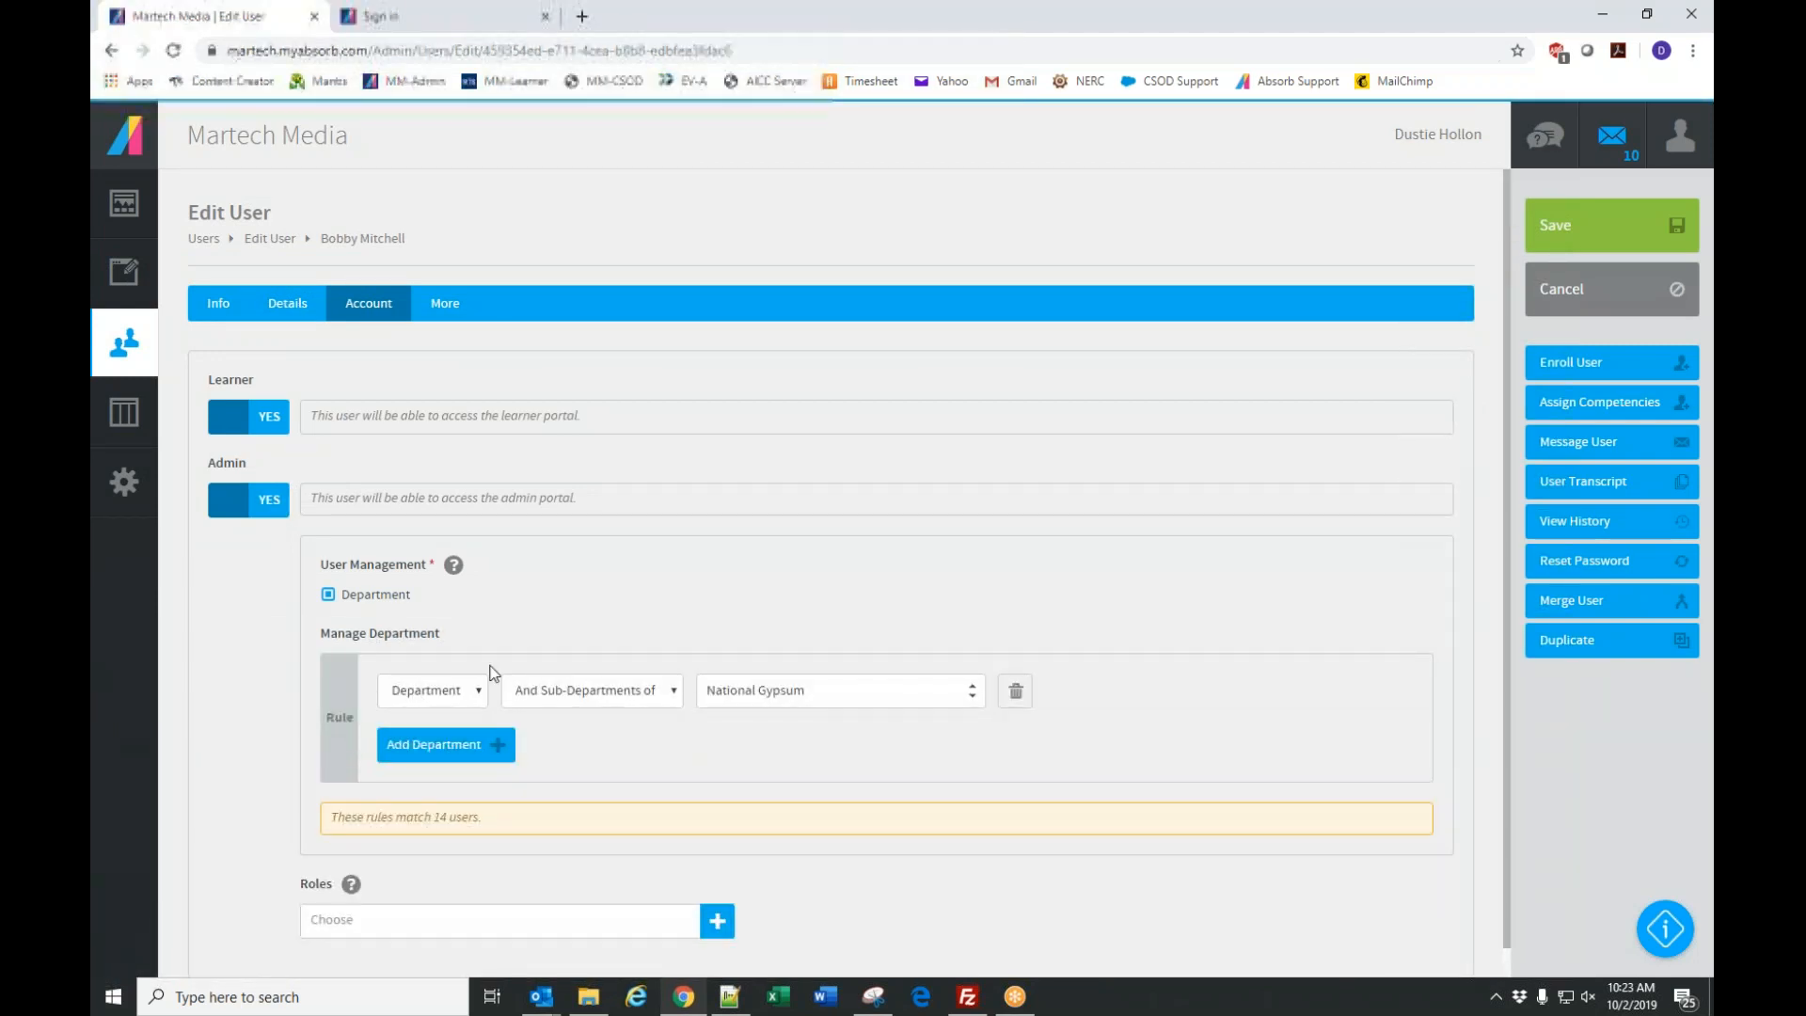
Assign the Department Administrators role to the user and save the account changes.
scroll(945, 700, down, 1)
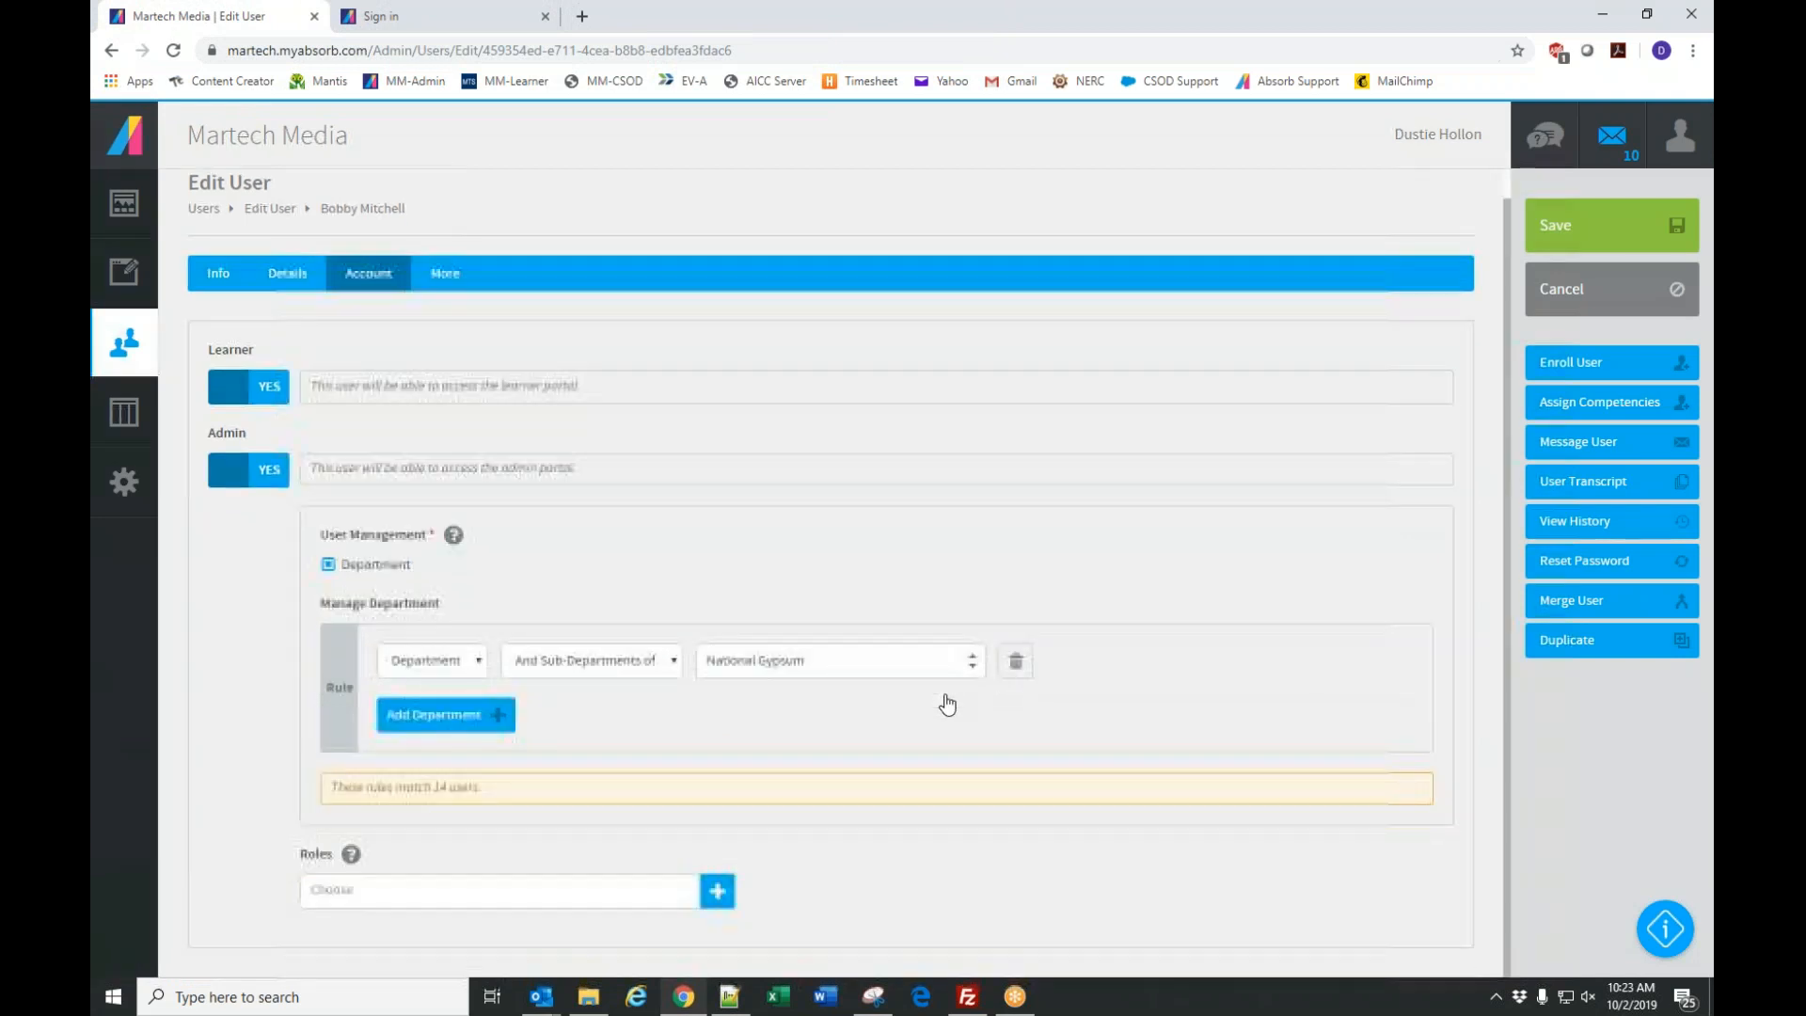
click(718, 898)
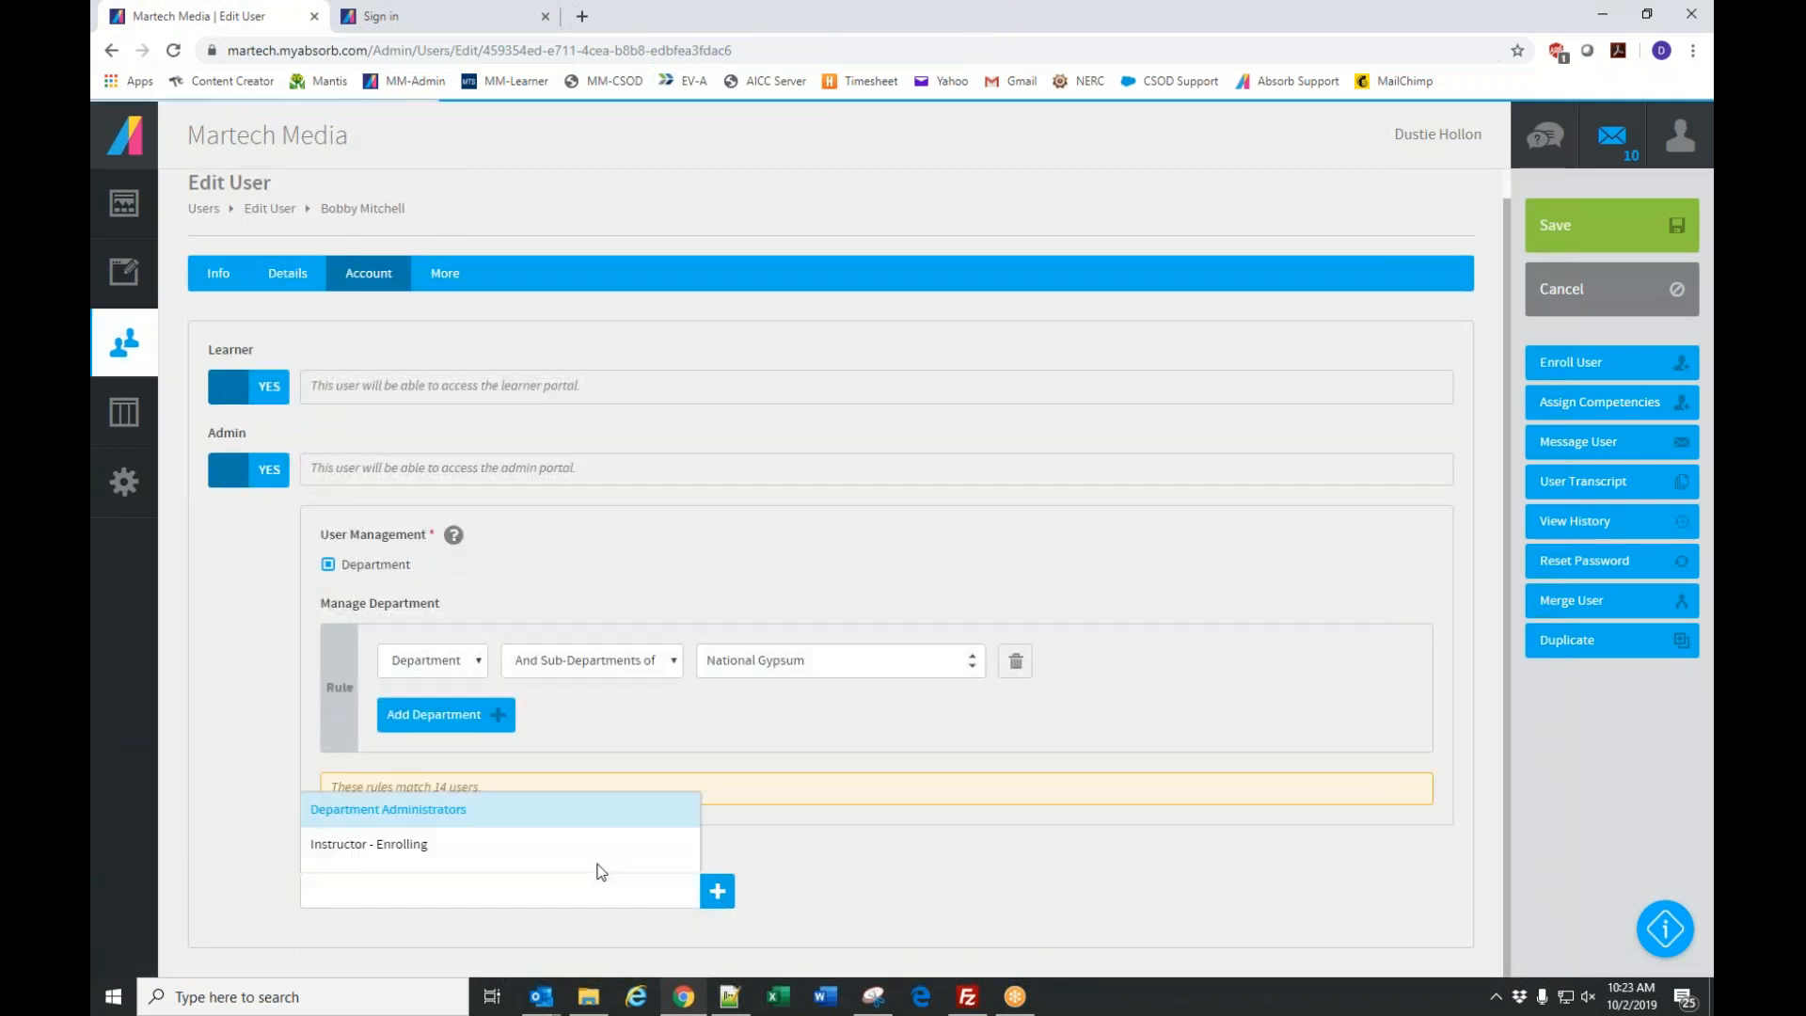
click(388, 815)
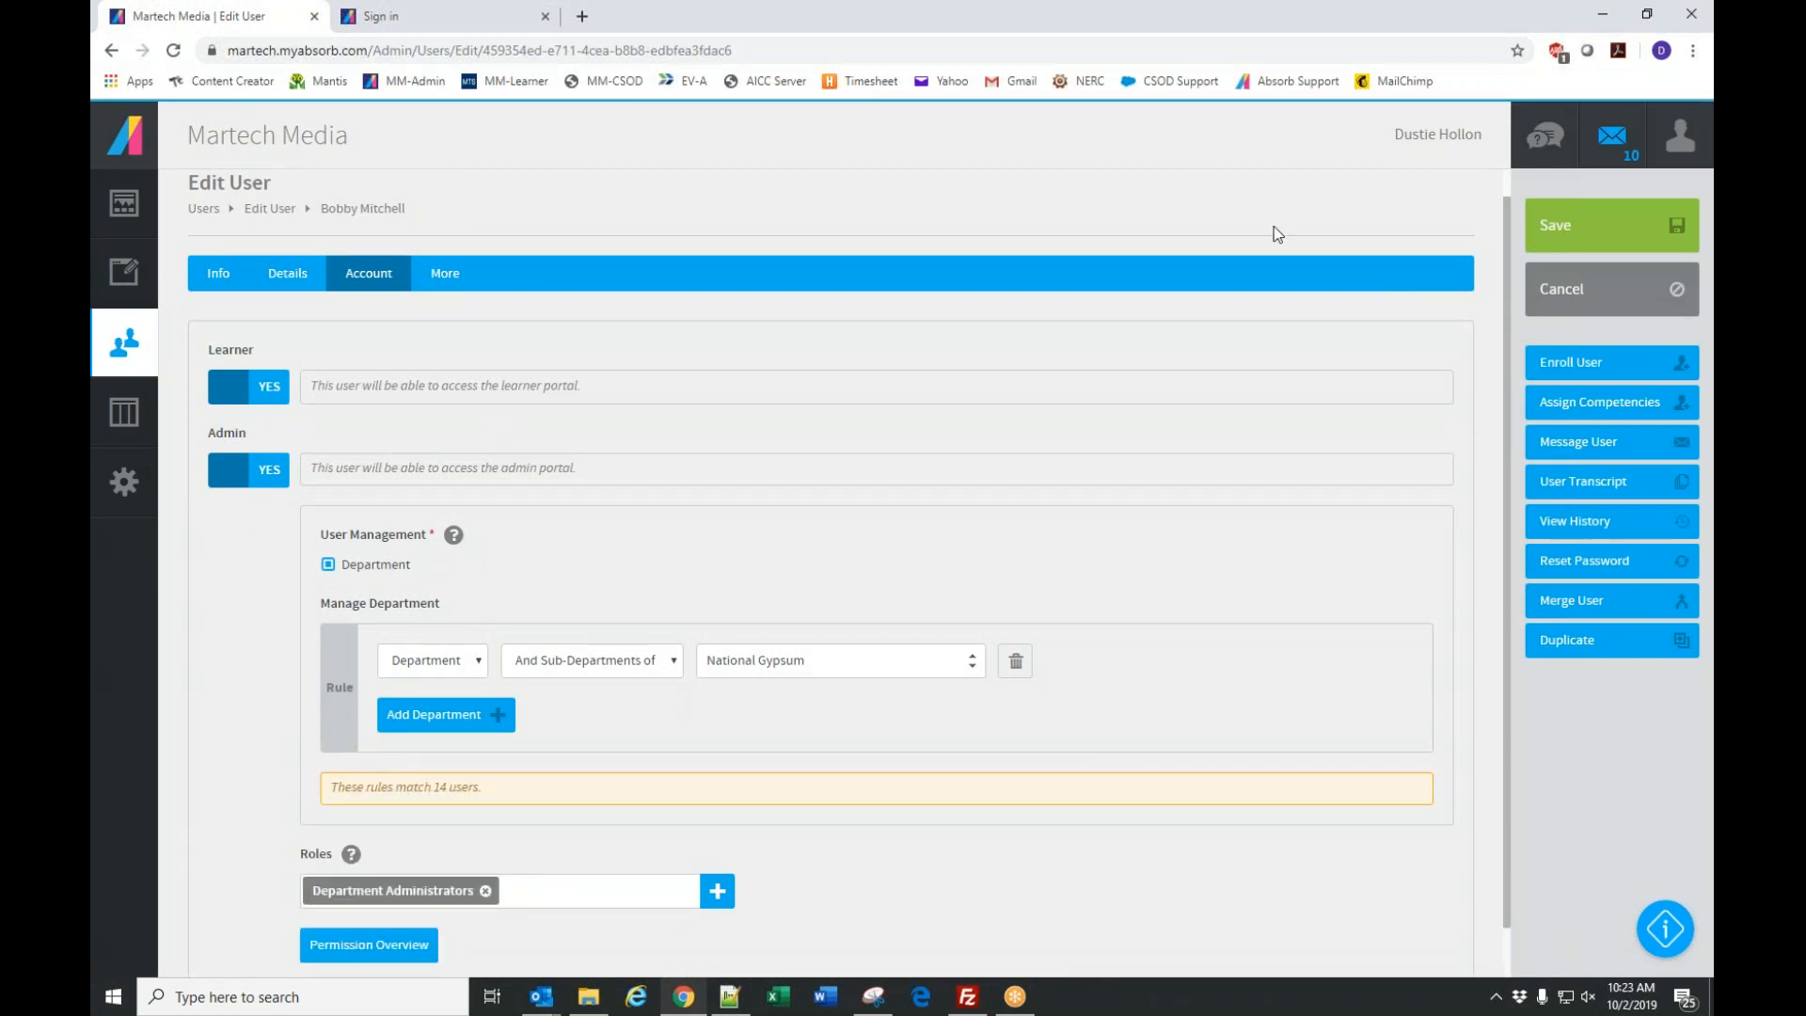
click(1566, 234)
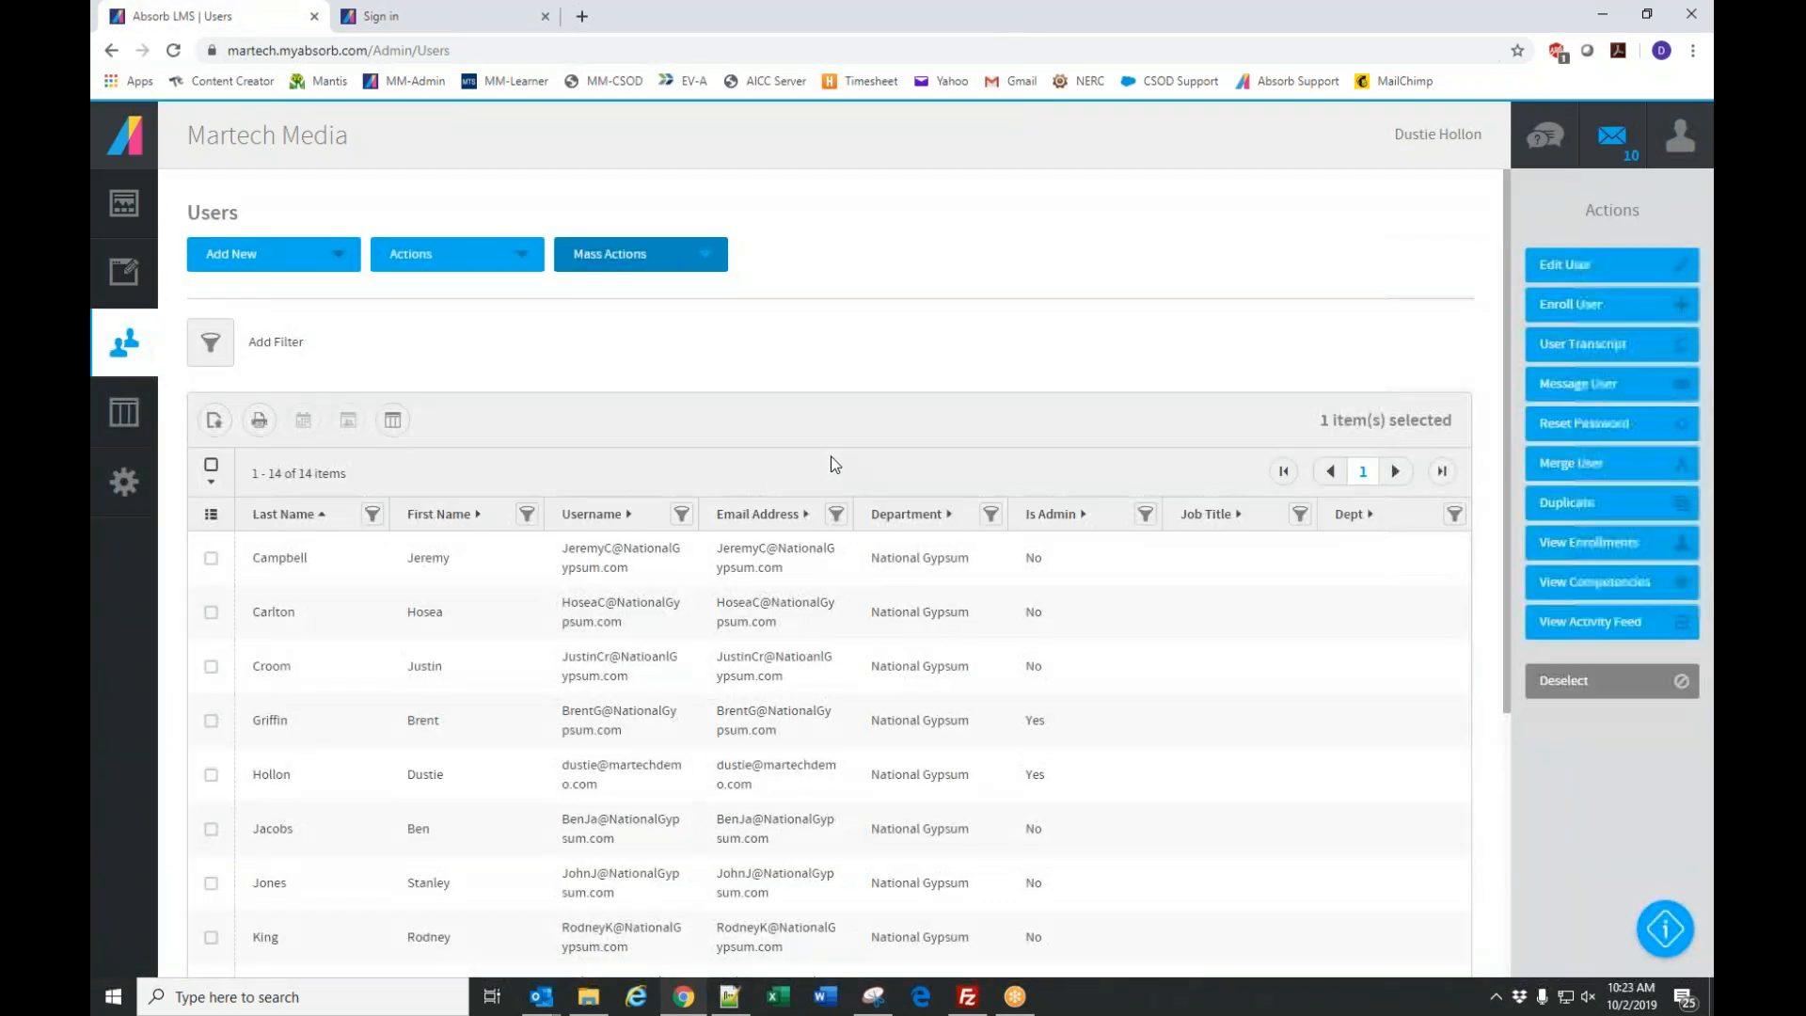
Look over the updated Users list and add the Date Added and Logins columns to it.
scroll(753, 611, down, 2)
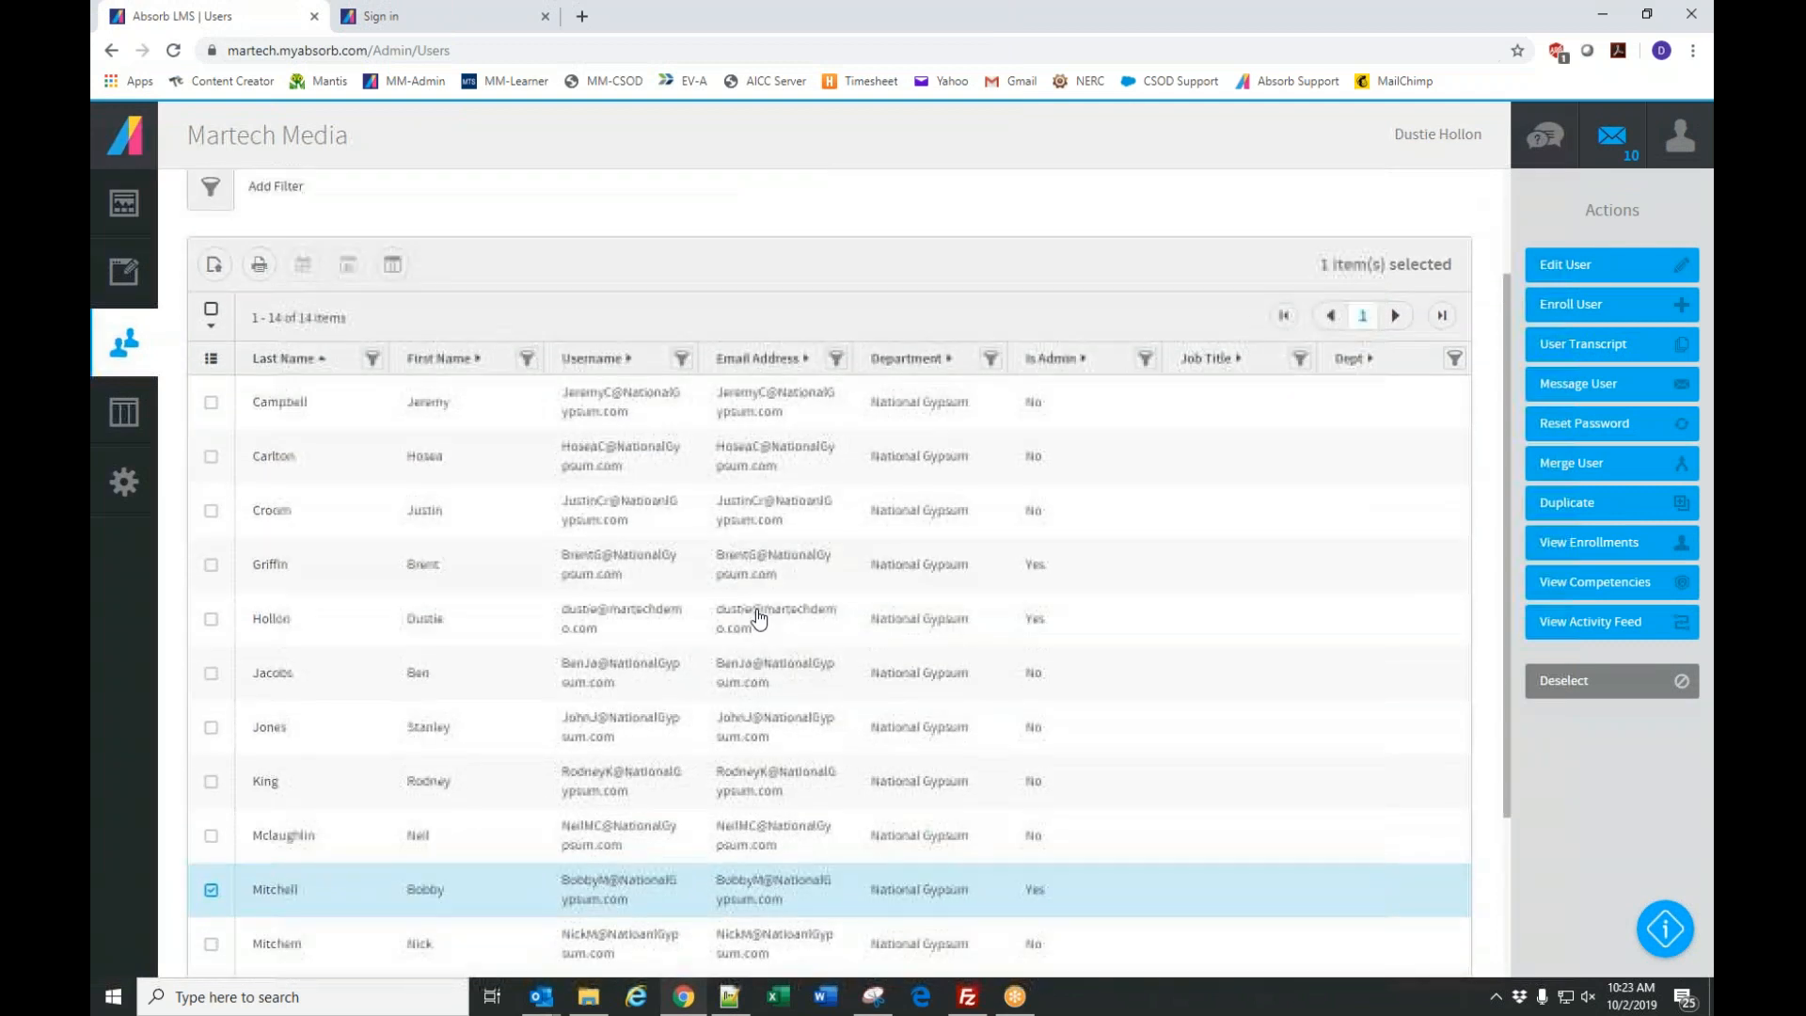
scroll(759, 618, up, 2)
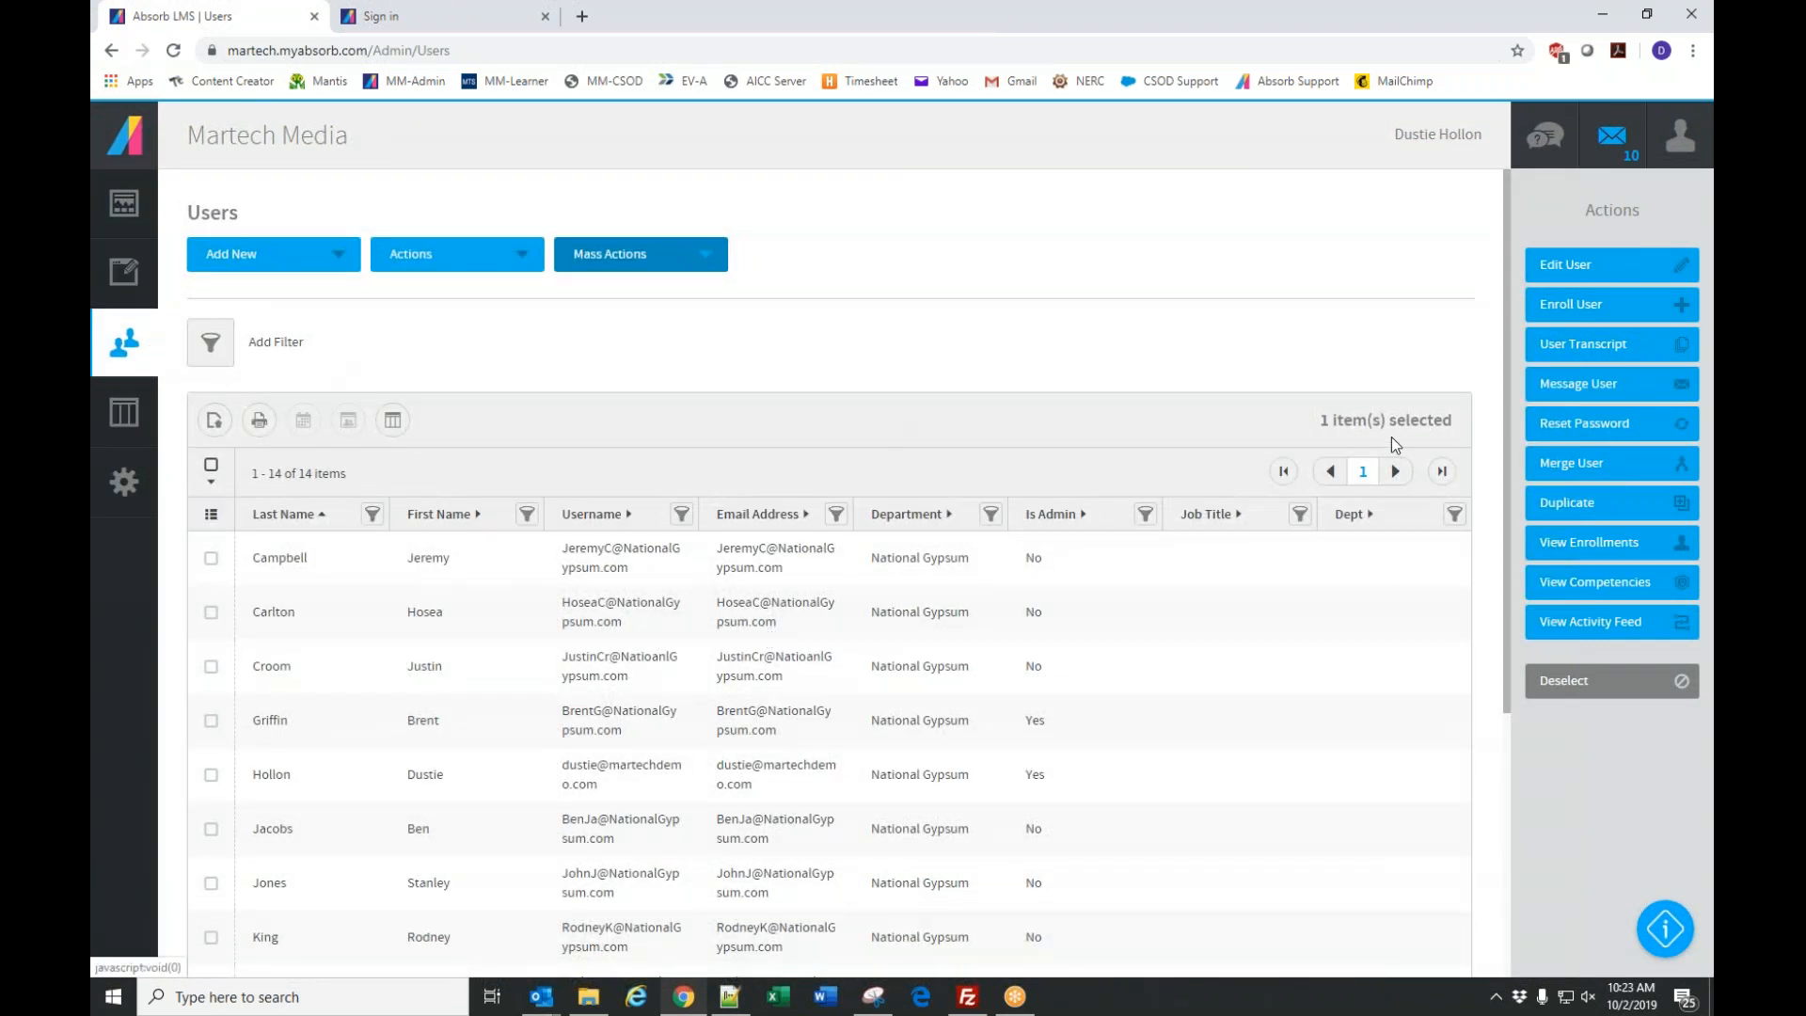
scroll(979, 370, down, 1)
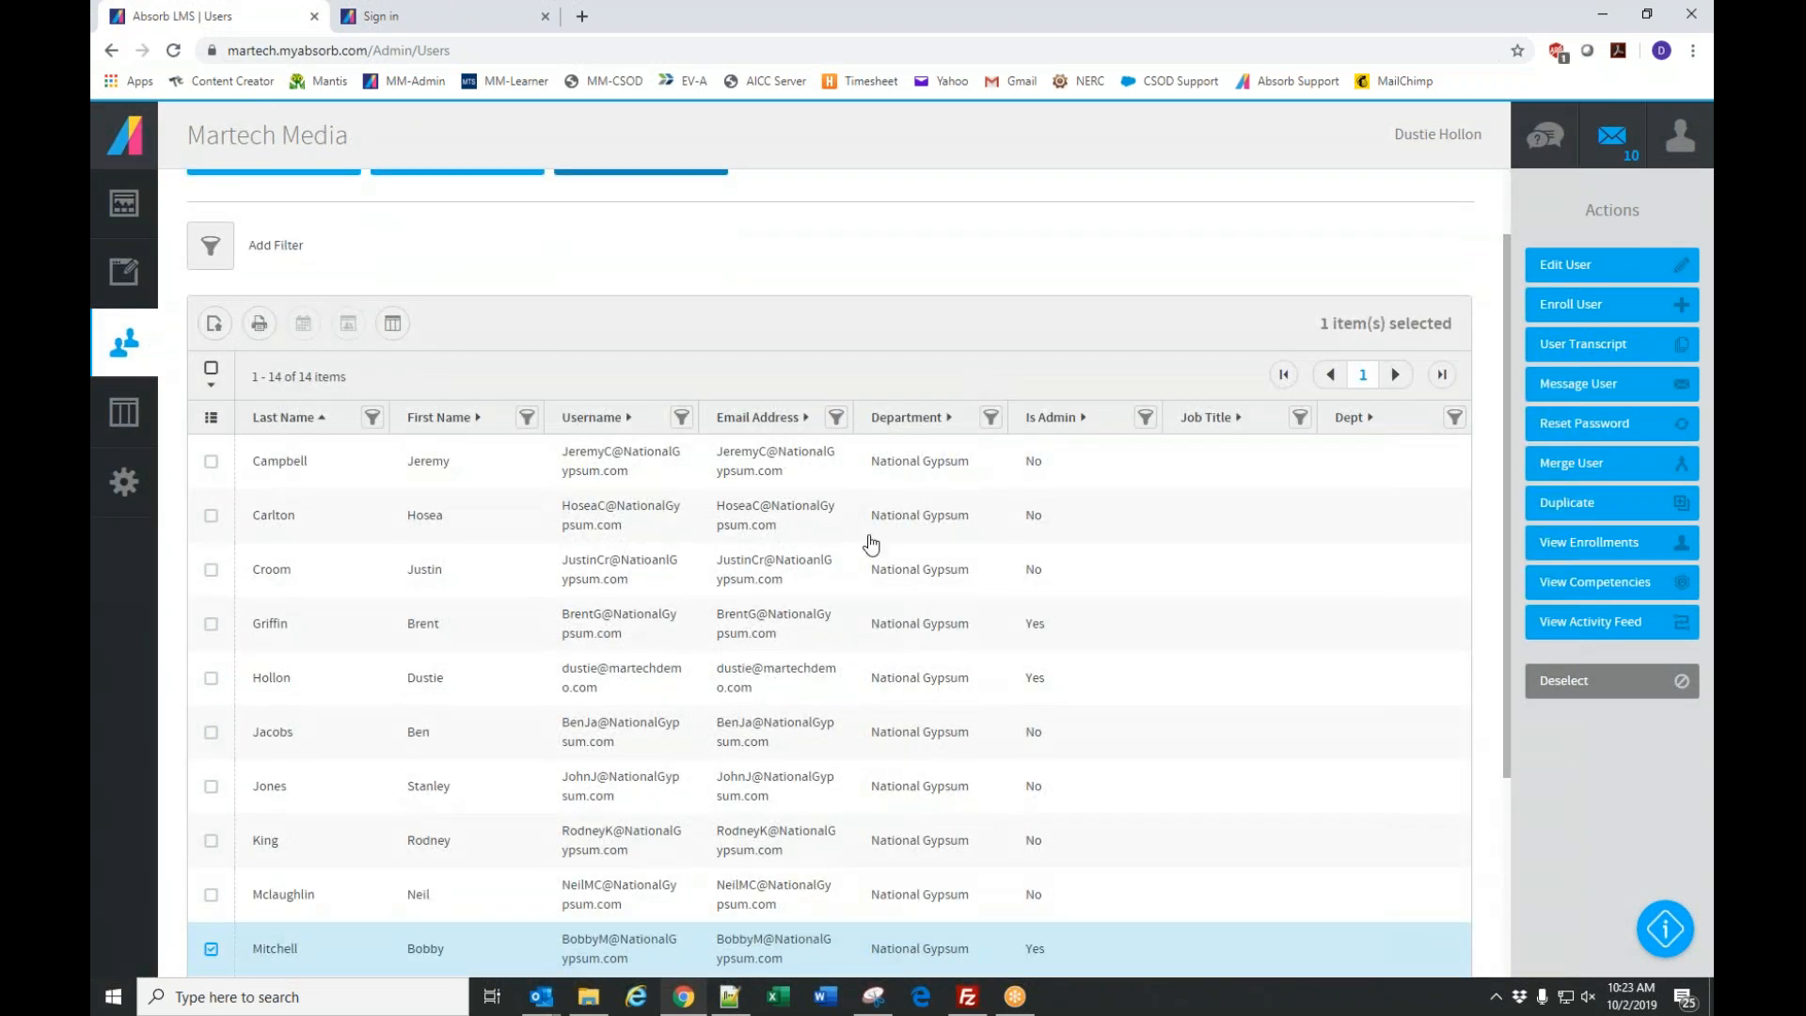
click(211, 416)
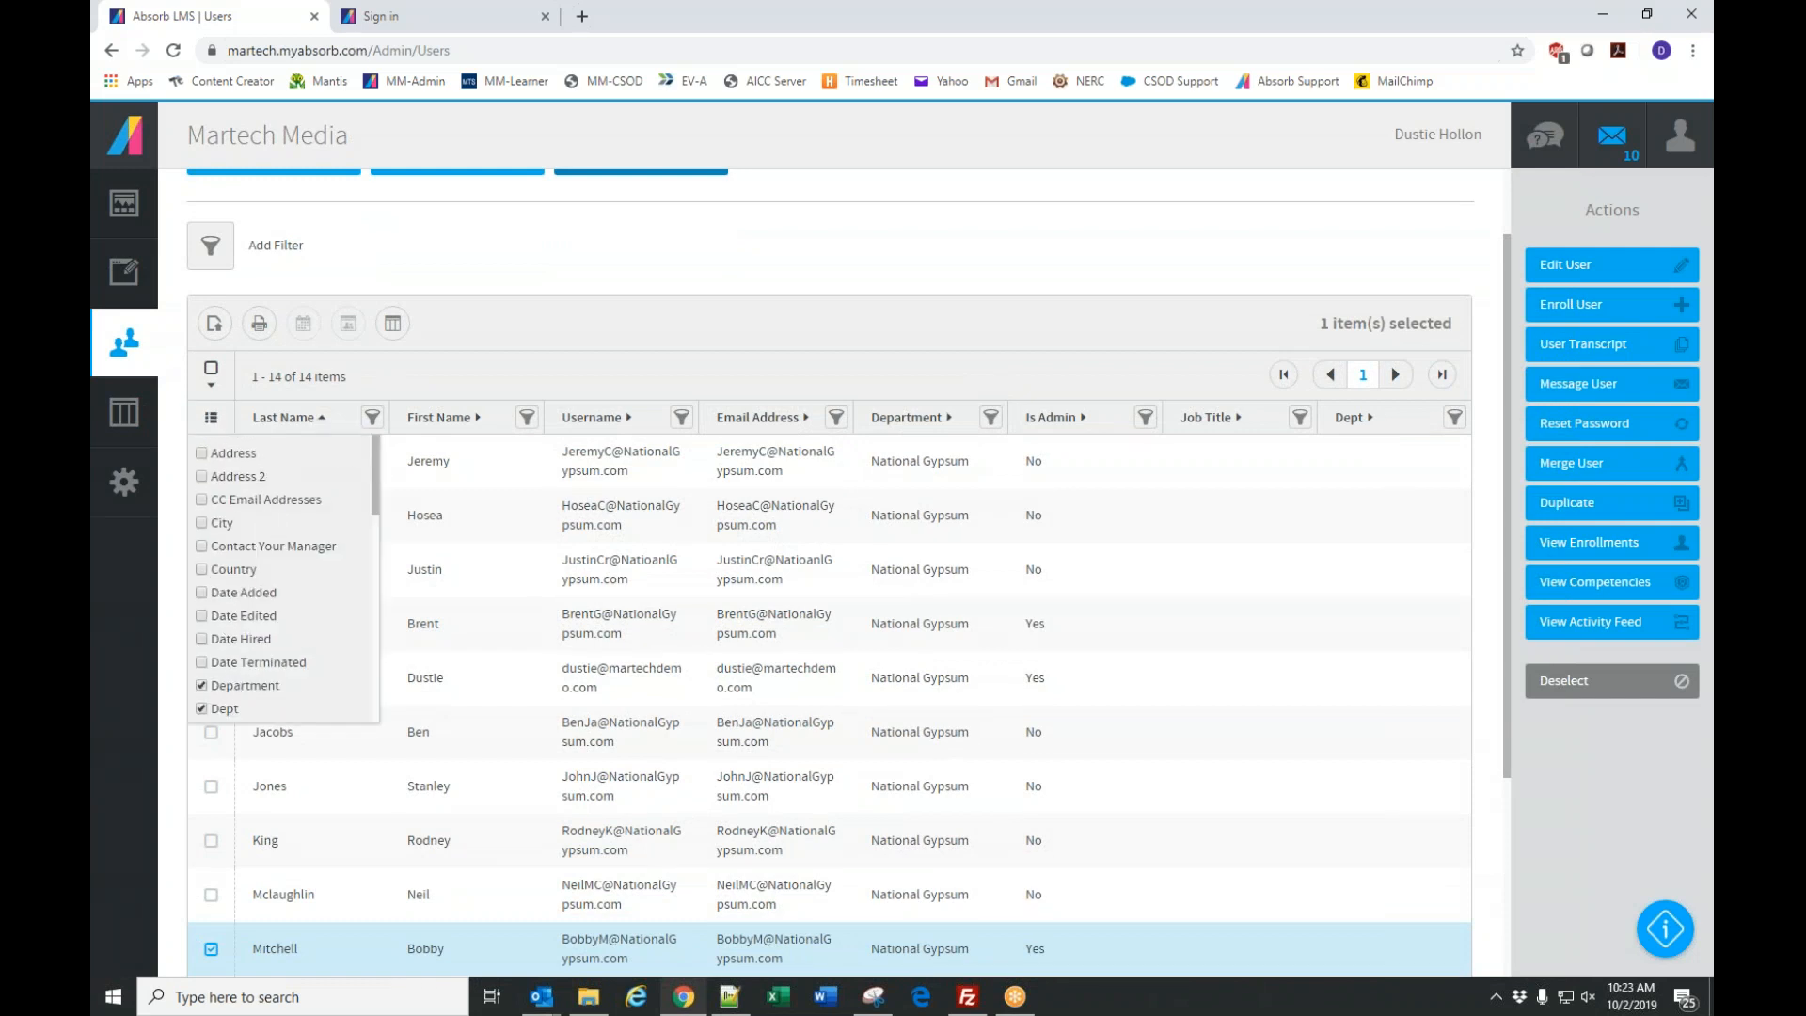
click(202, 593)
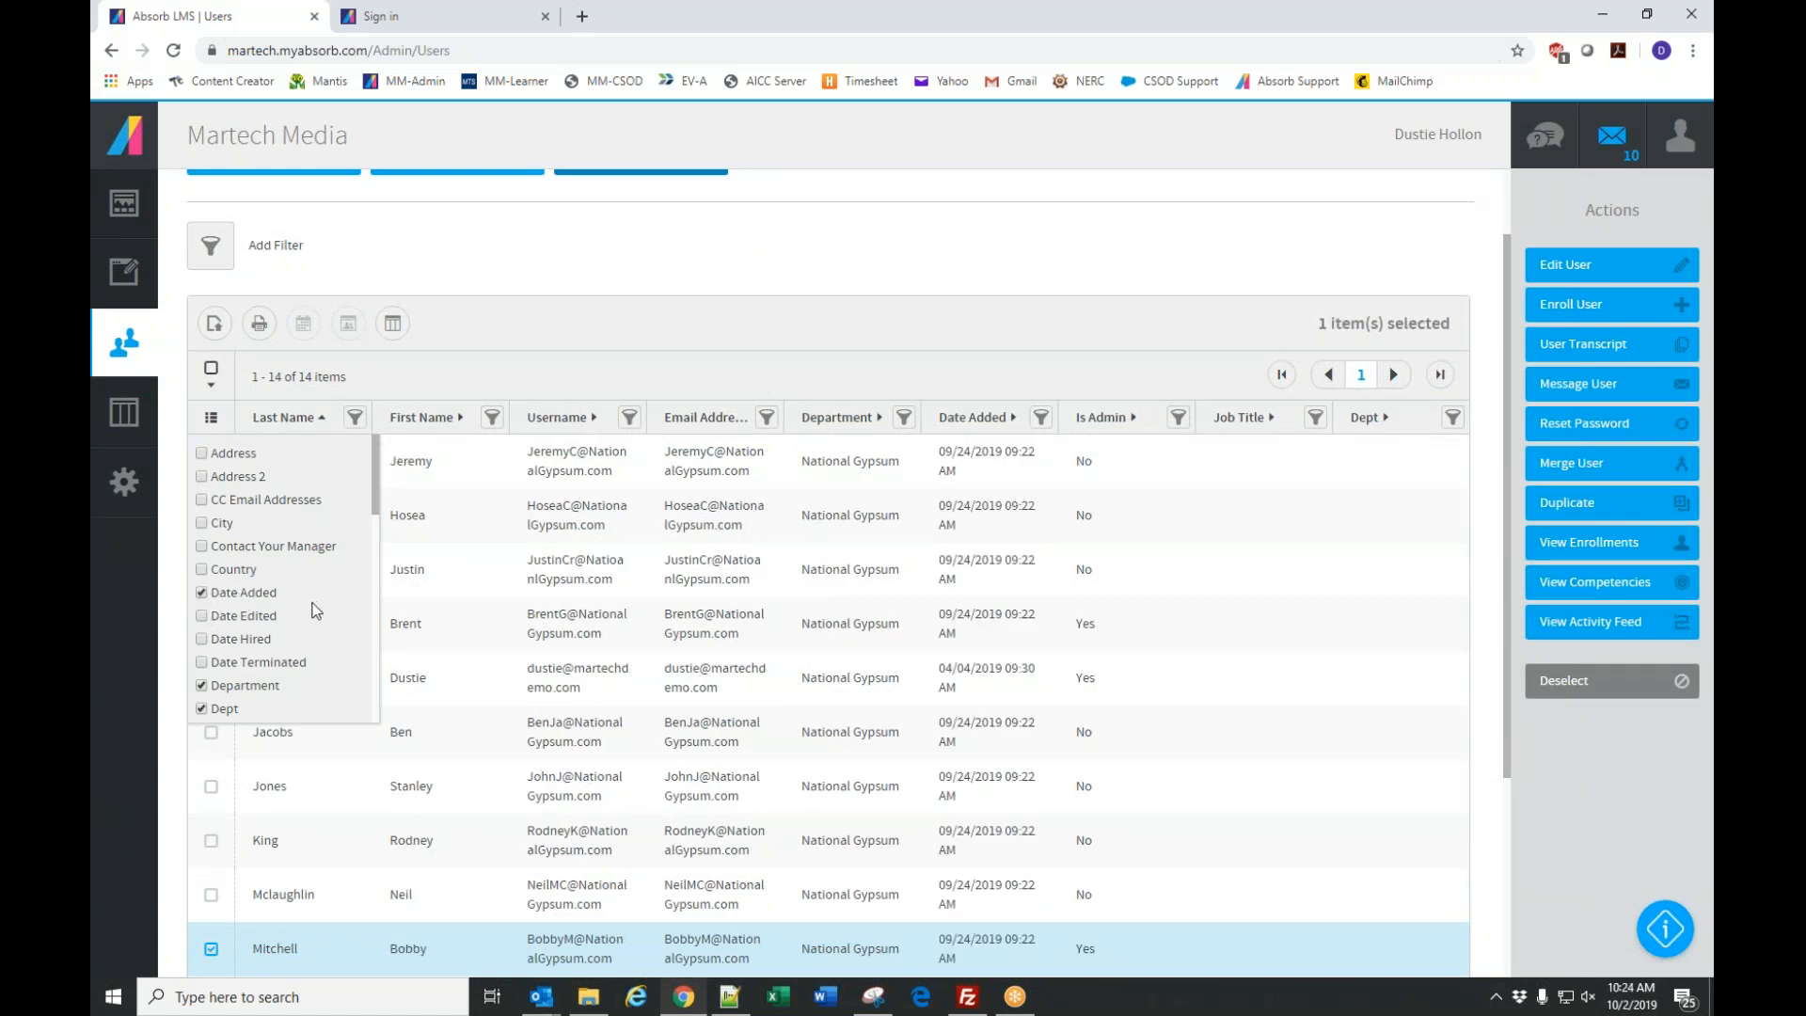
scroll(313, 611, down, 2)
scroll(311, 614, down, 5)
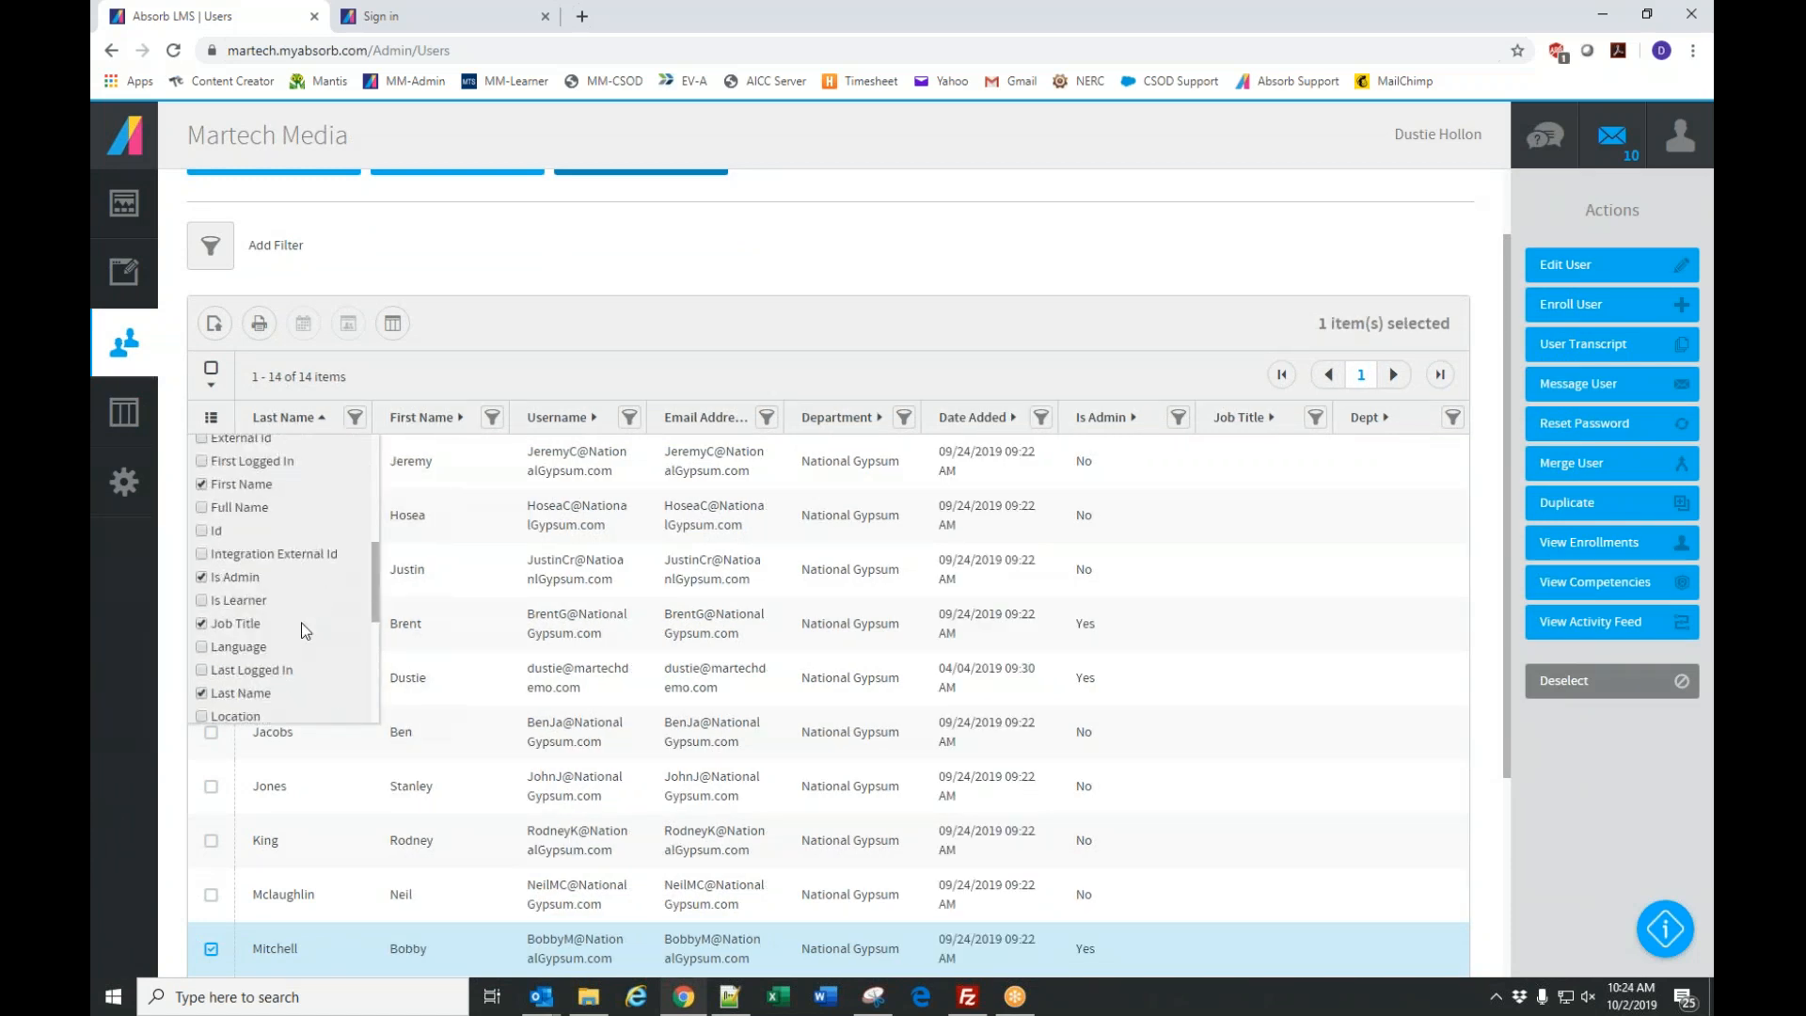
scroll(352, 625, up, 1)
click(202, 594)
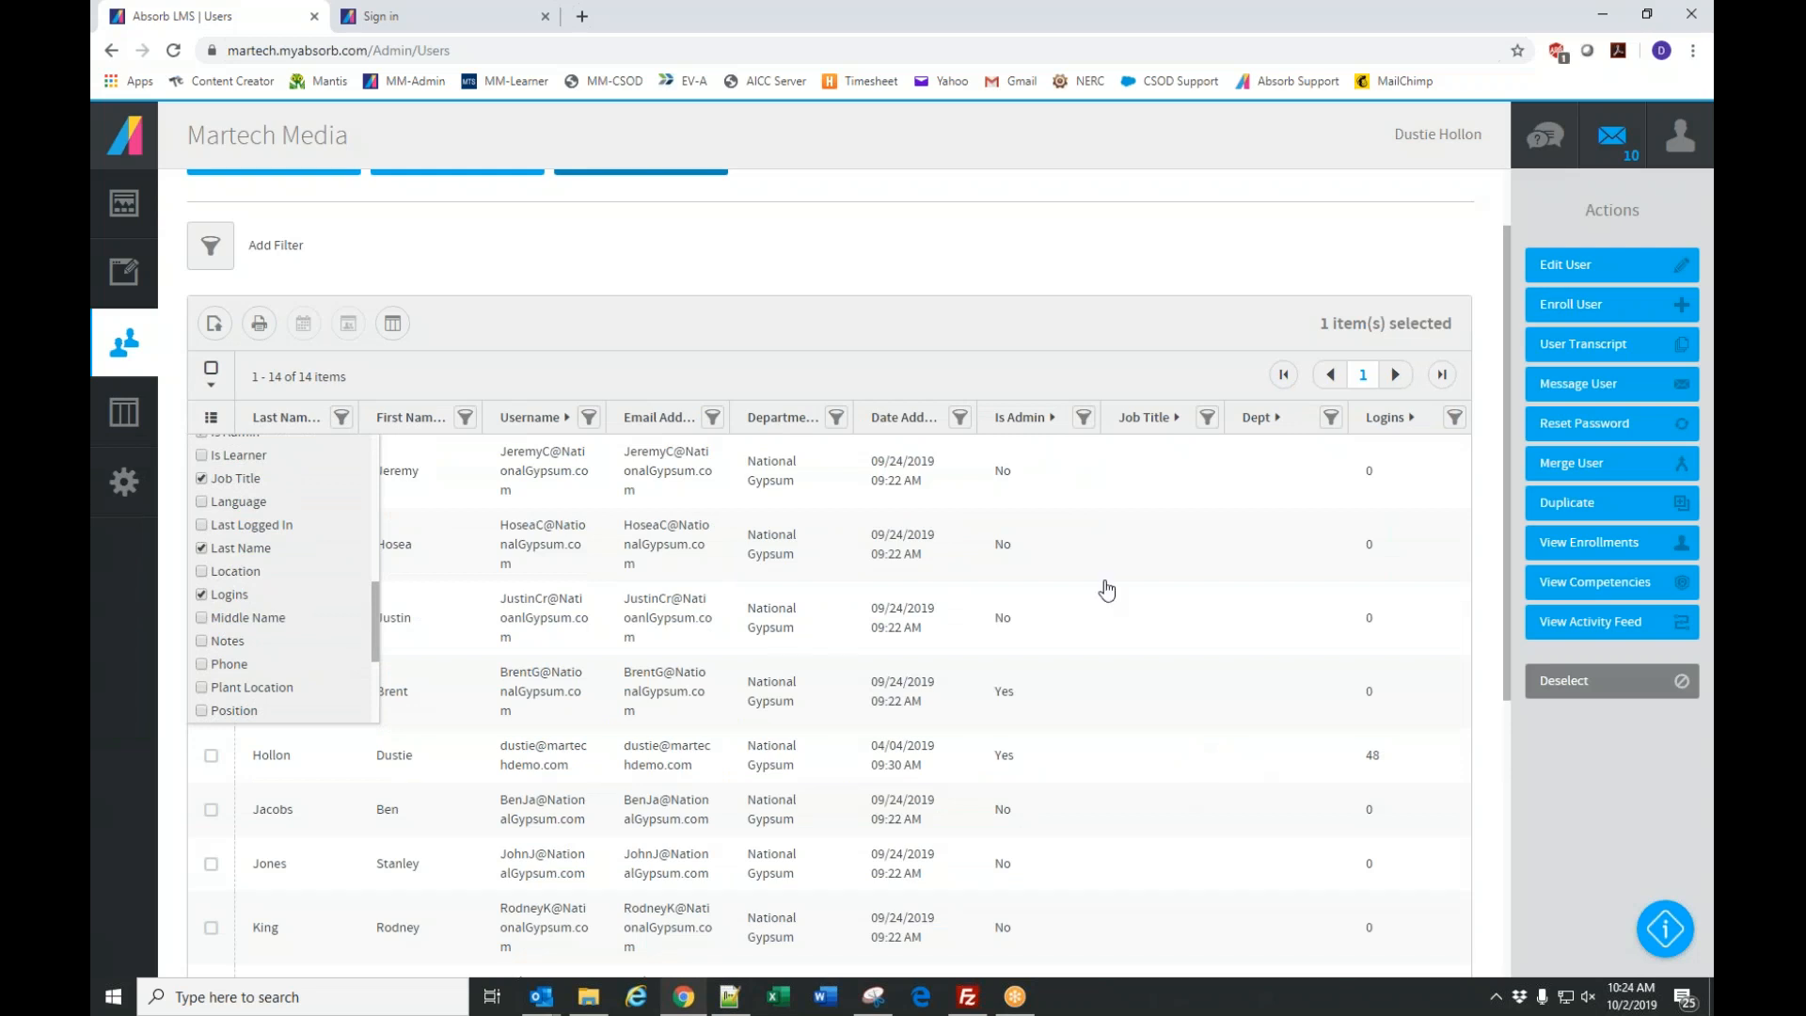
Save the current filters and columns of the Users list as a new report layout nicknamed "National Gypsum Users".
click(1065, 316)
click(394, 339)
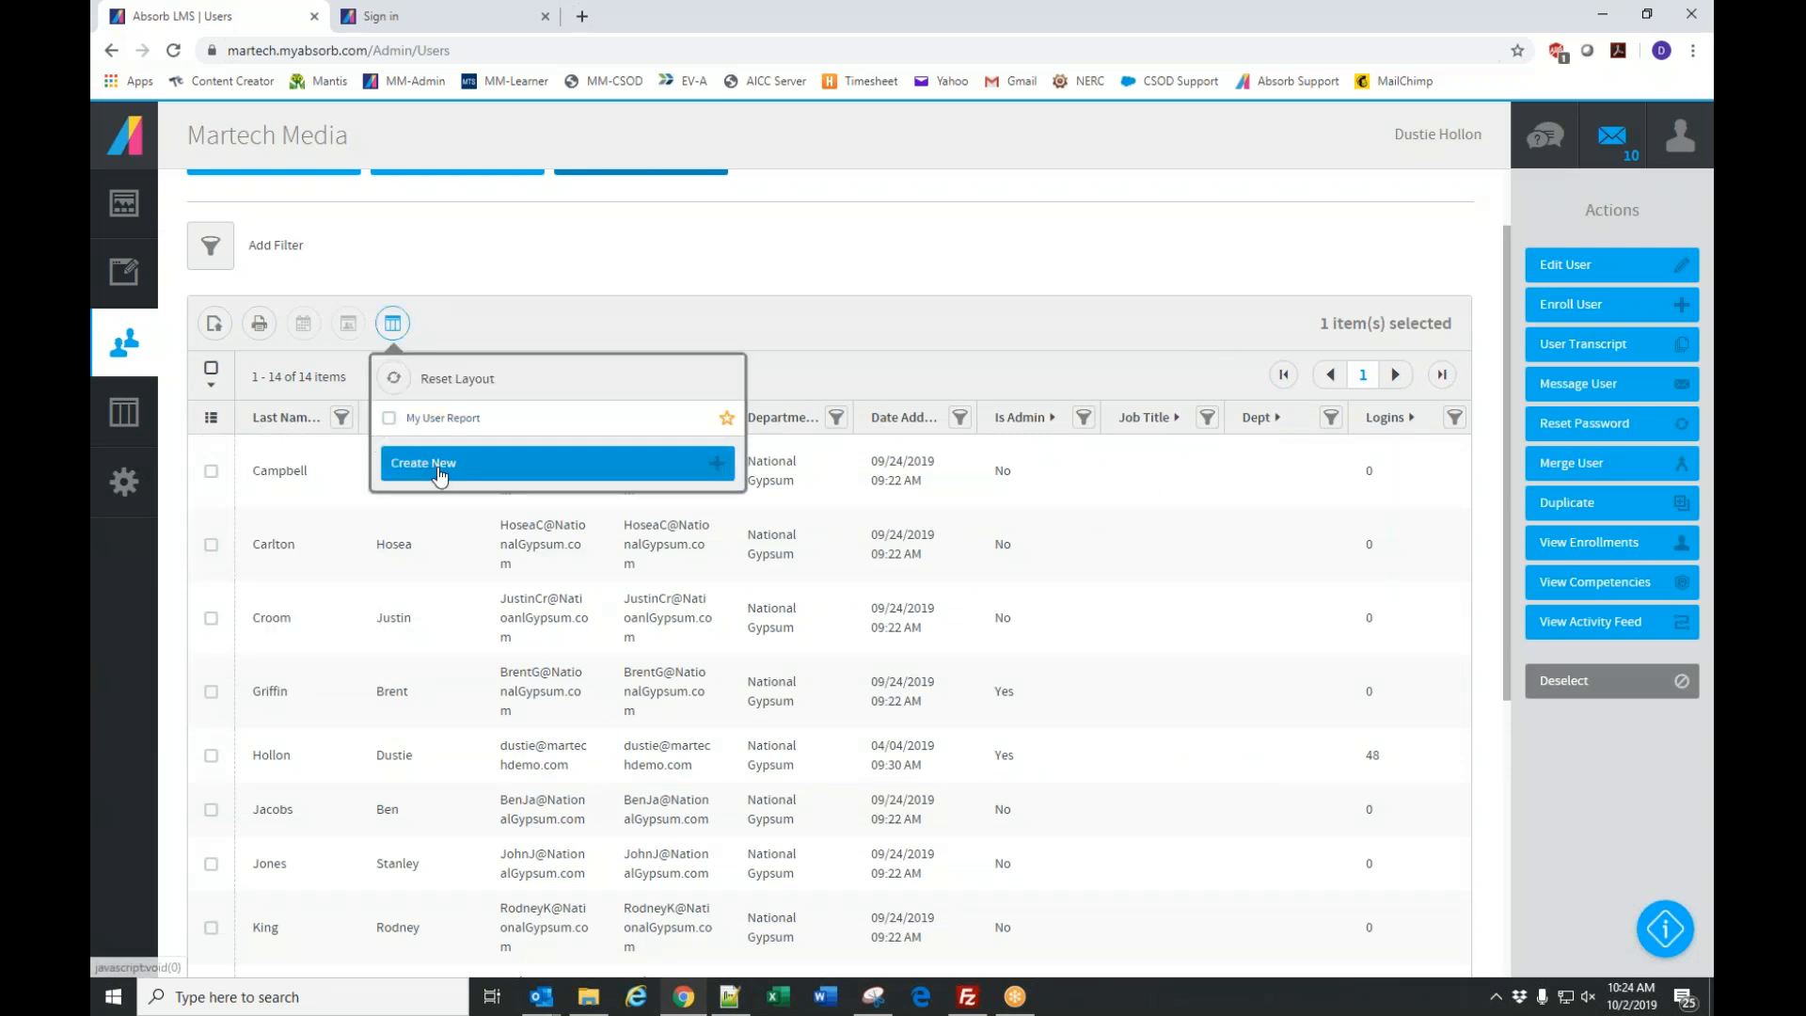
click(440, 475)
click(836, 566)
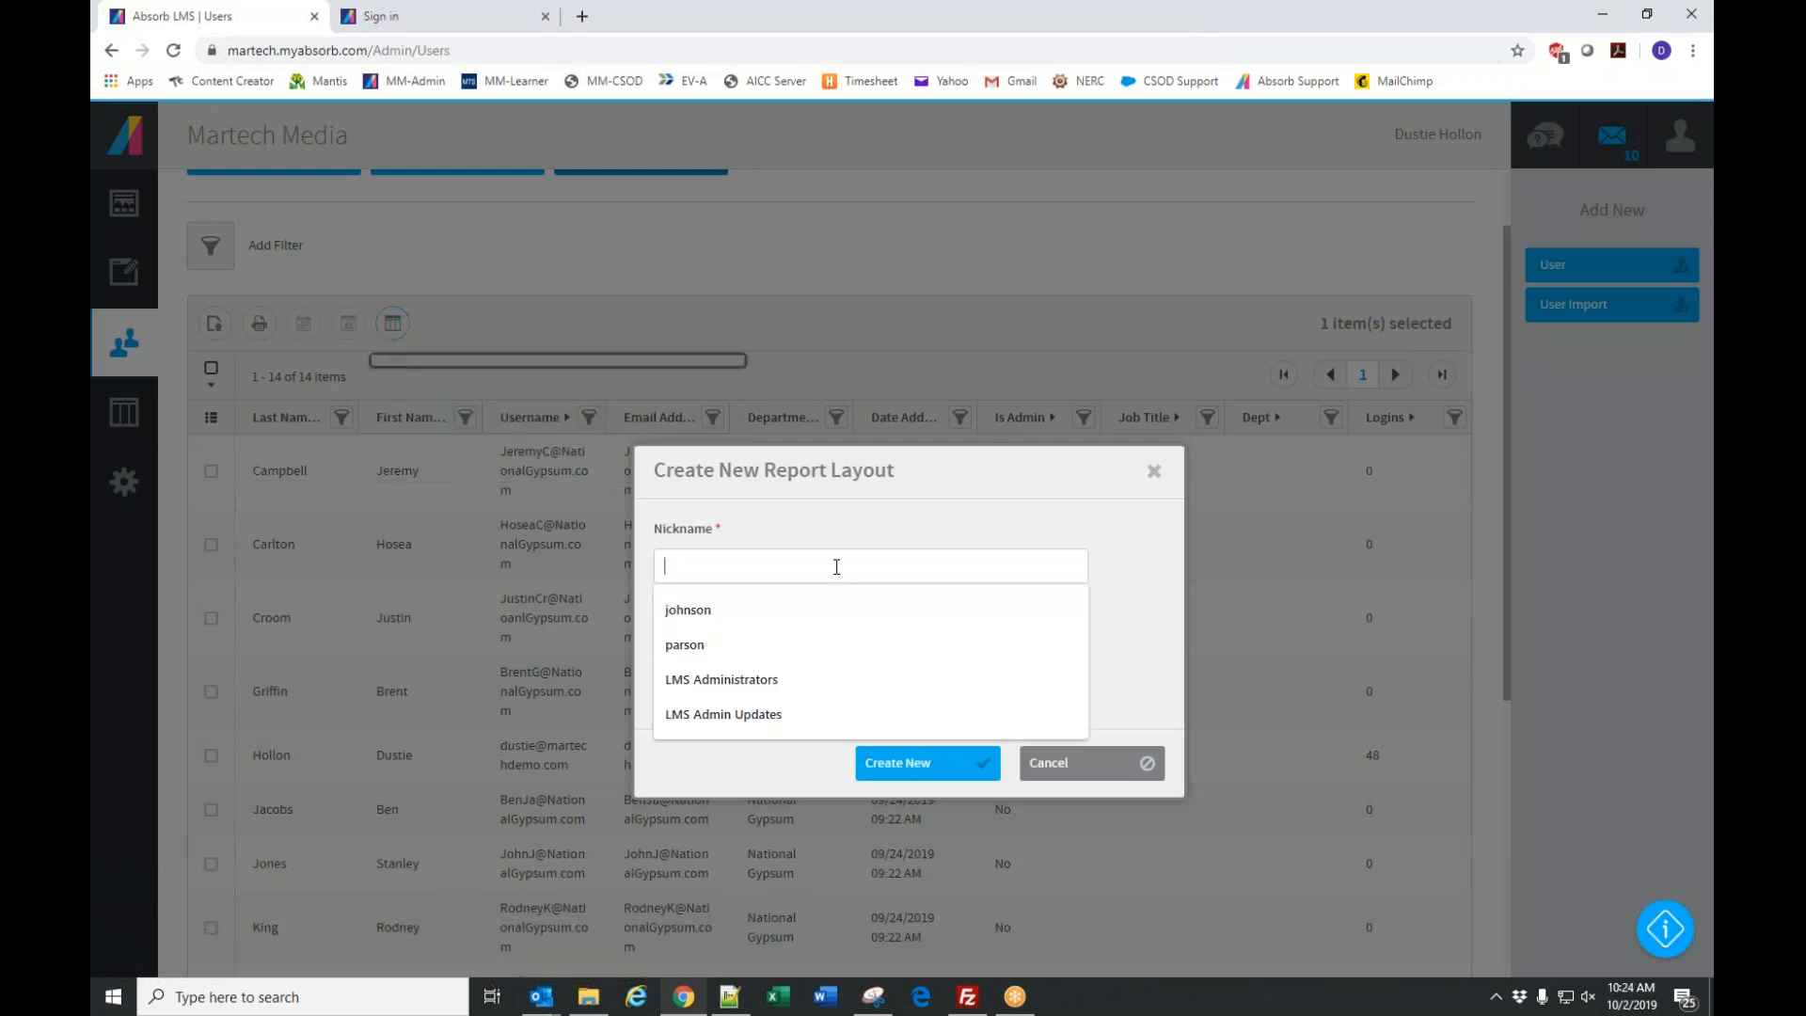
text(National Gypsum Users)
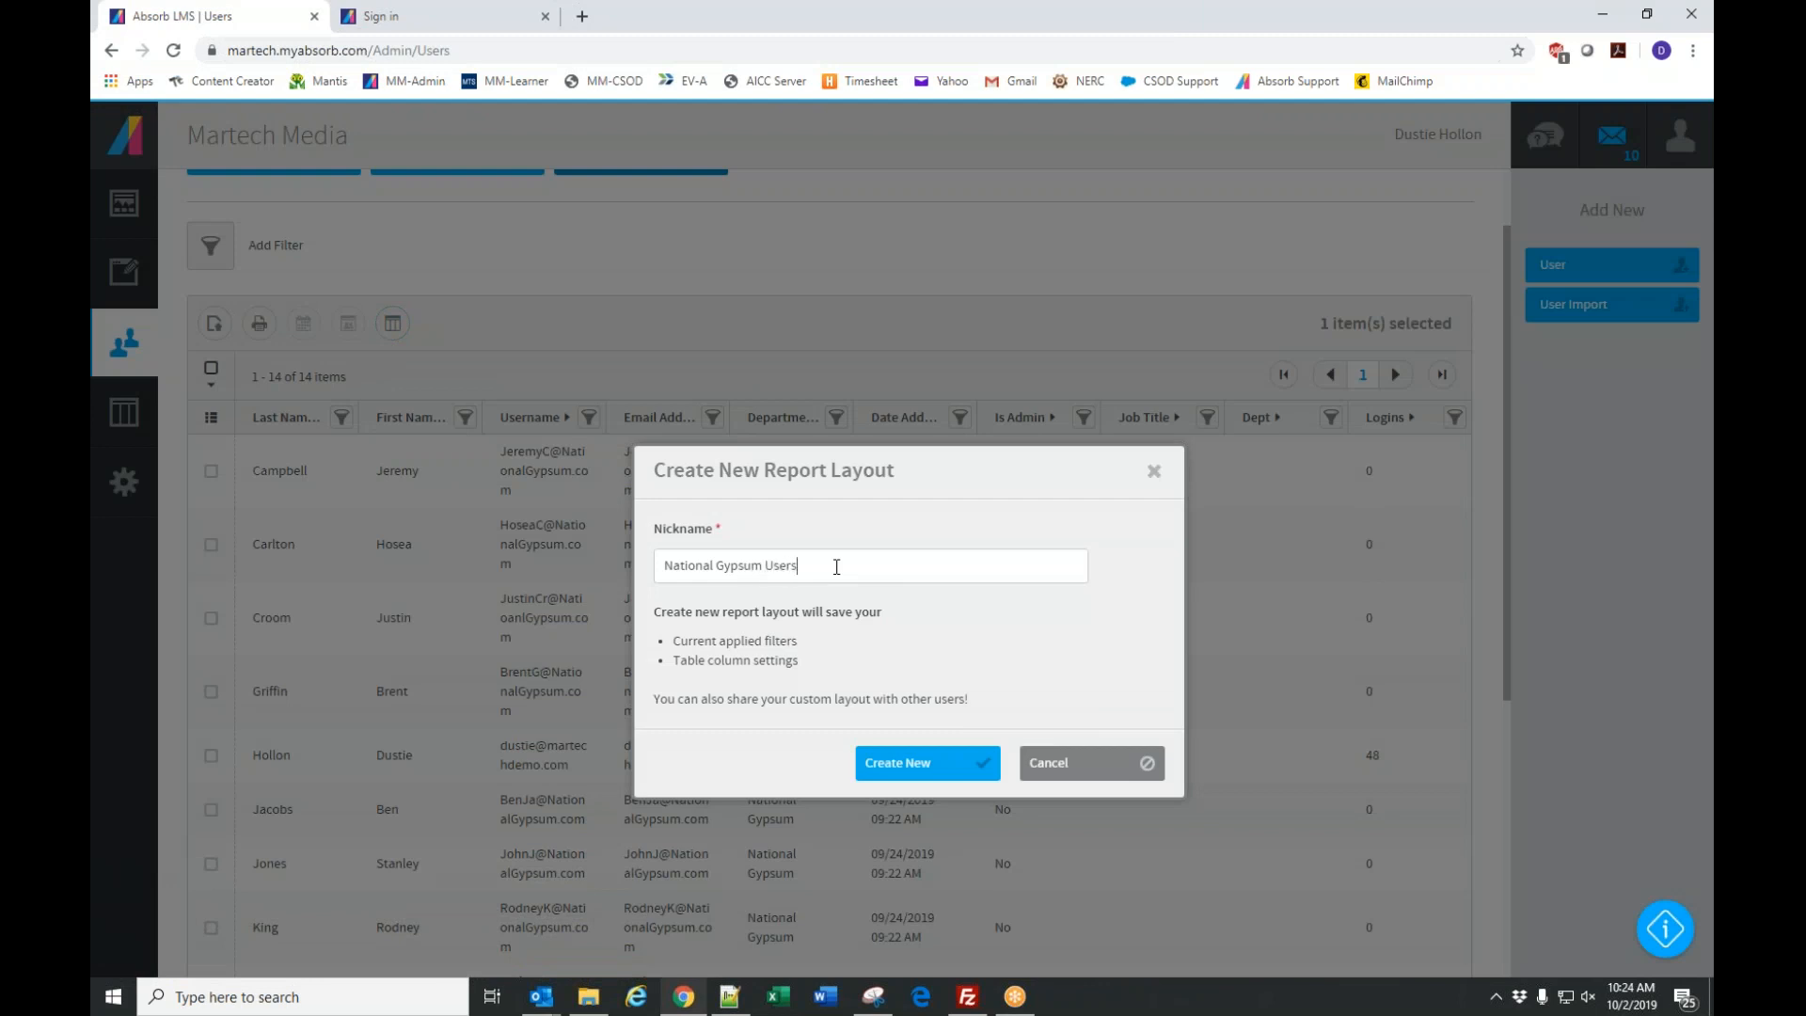
click(903, 764)
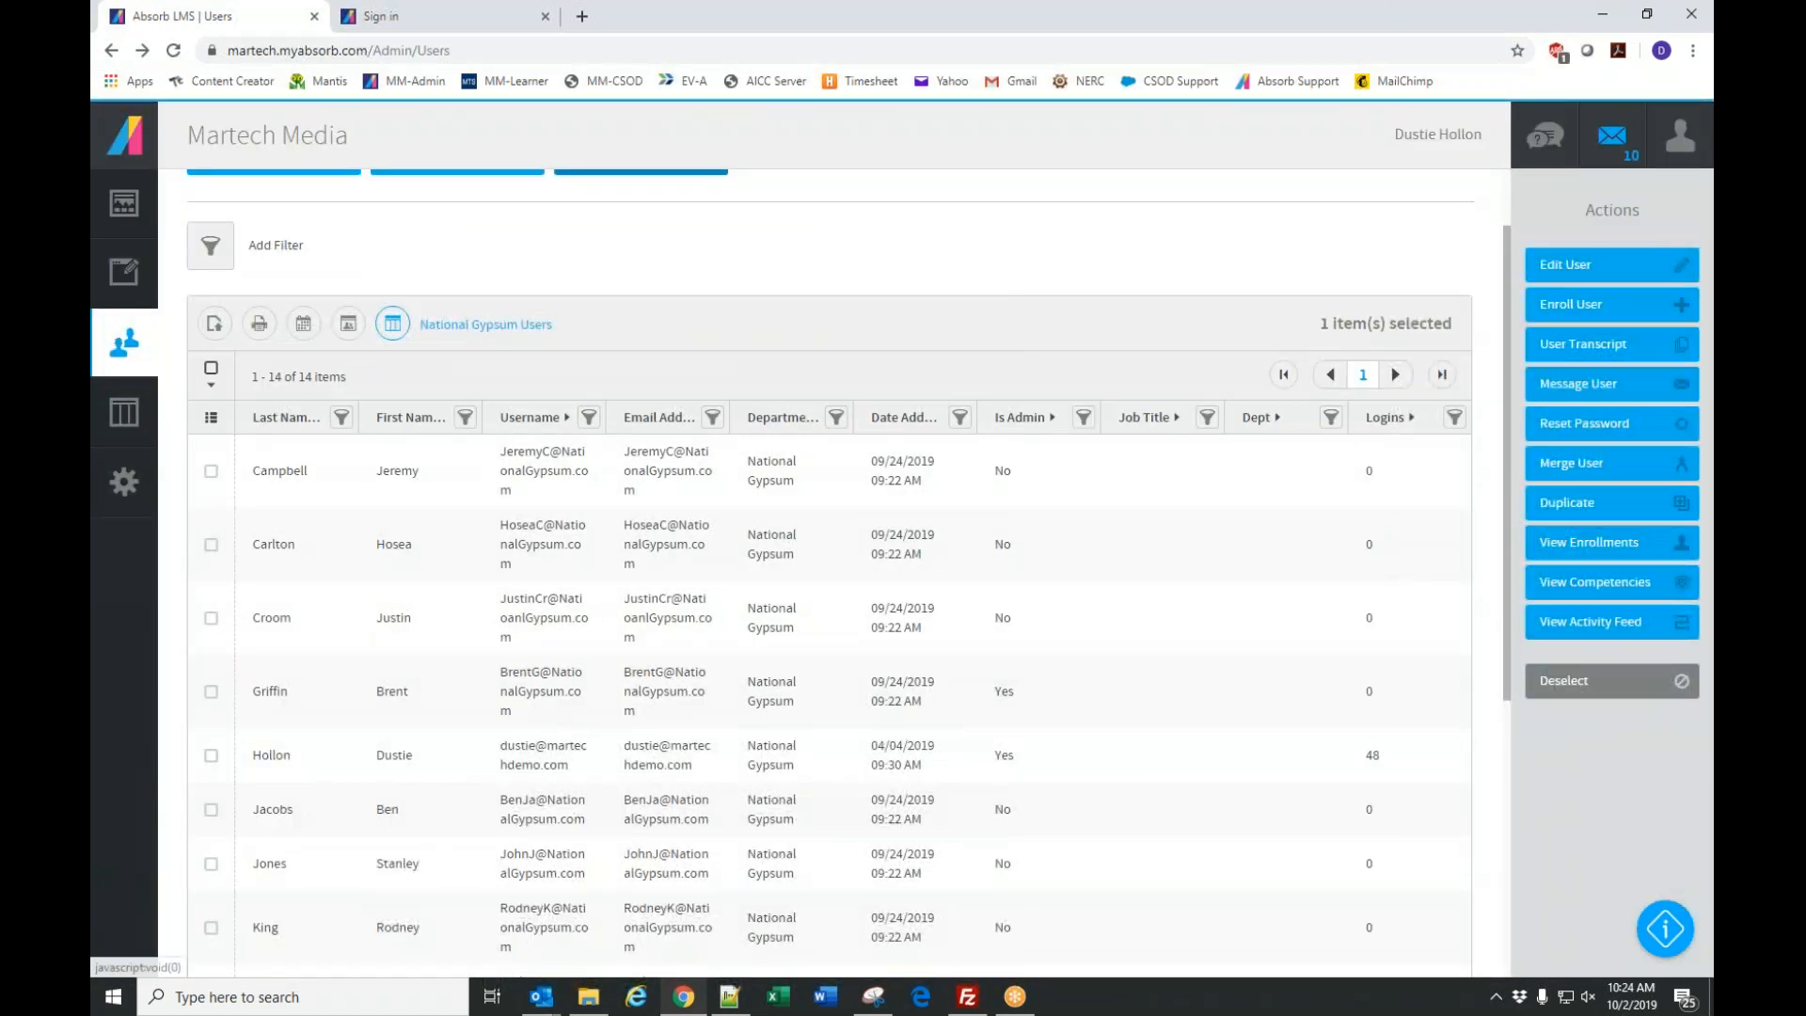
Mark the National Gypsum Users report layout as the favorite and save it.
click(392, 323)
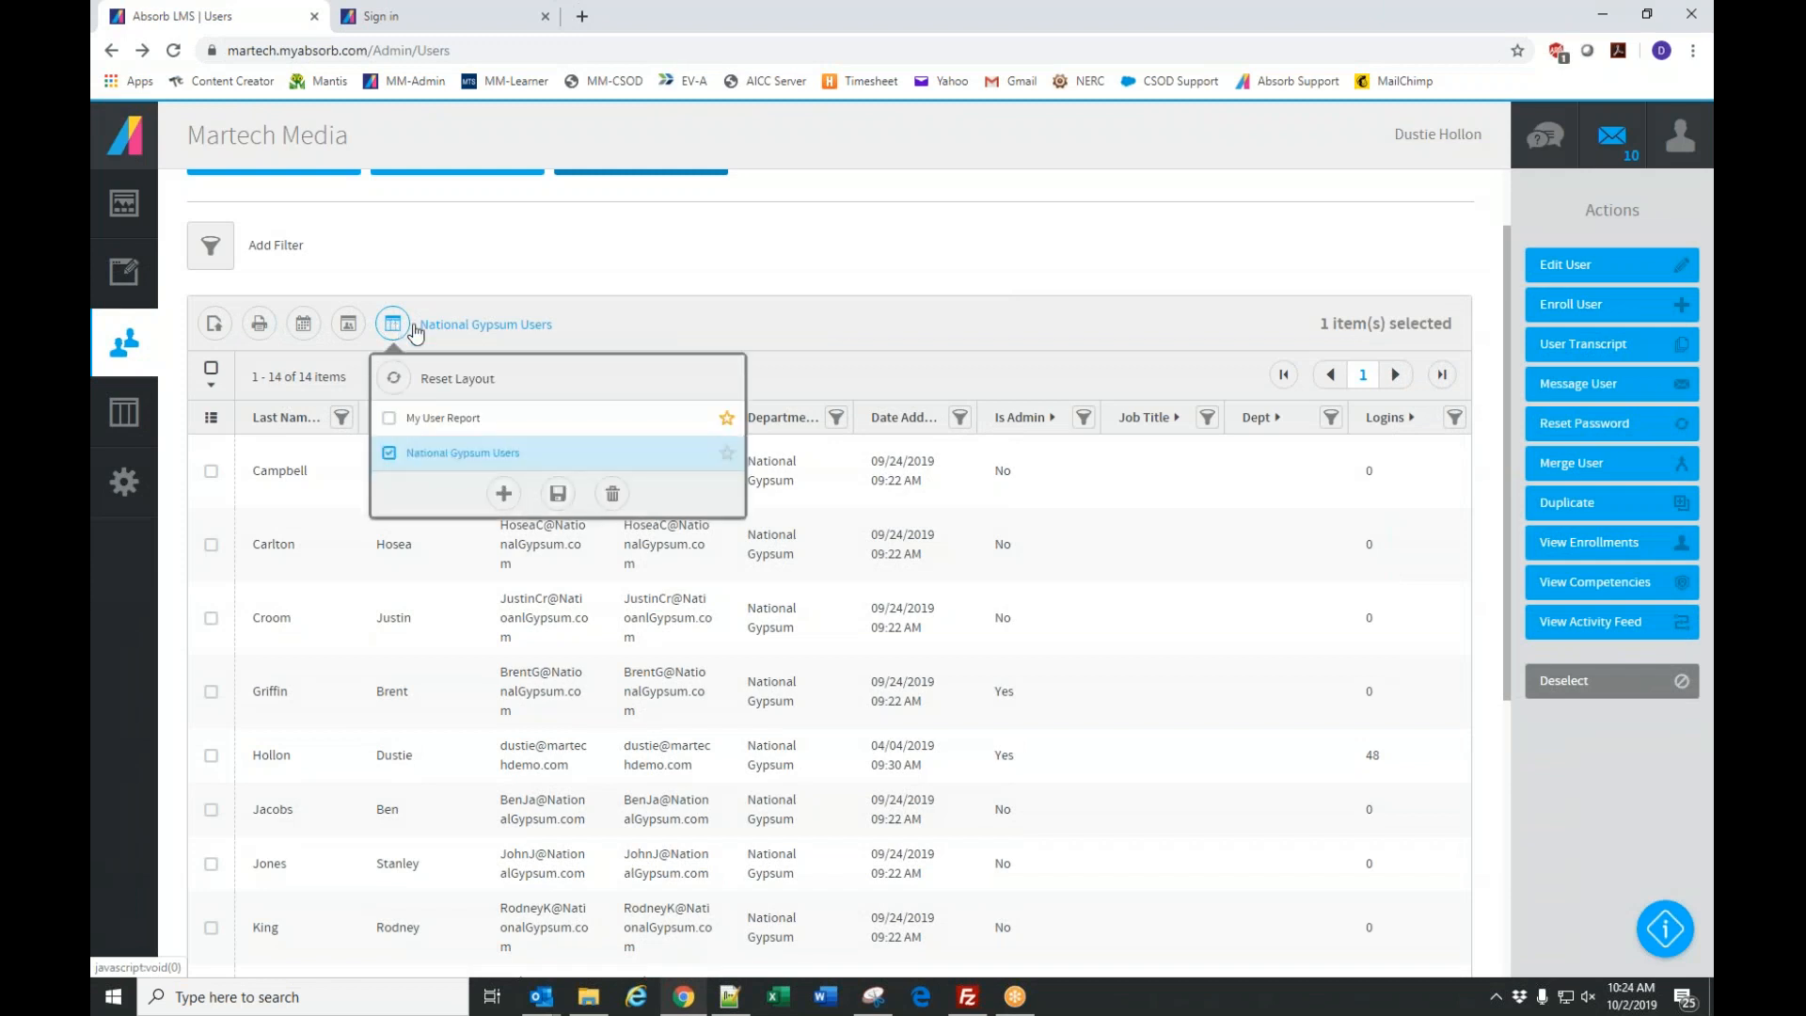
click(727, 455)
click(558, 494)
click(632, 329)
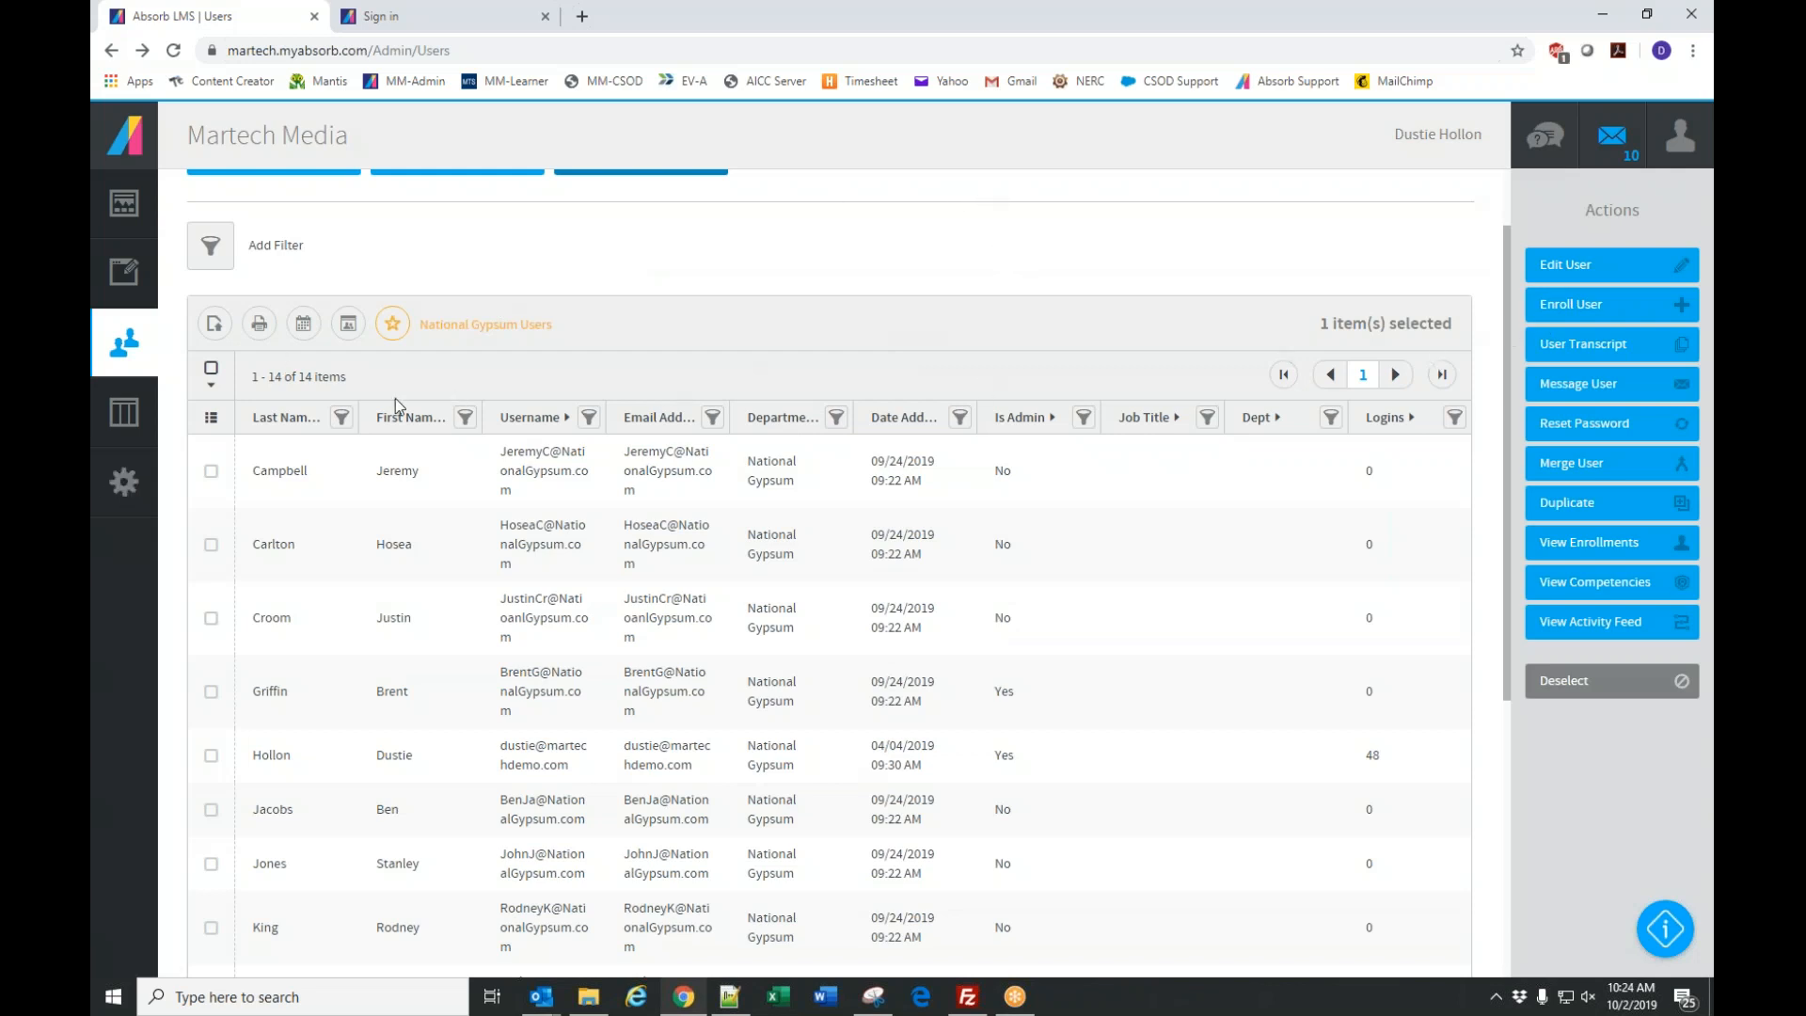
Clear the user selection, look over the enrollment form and course picker for only the first listed user, and return without enrolling.
click(211, 470)
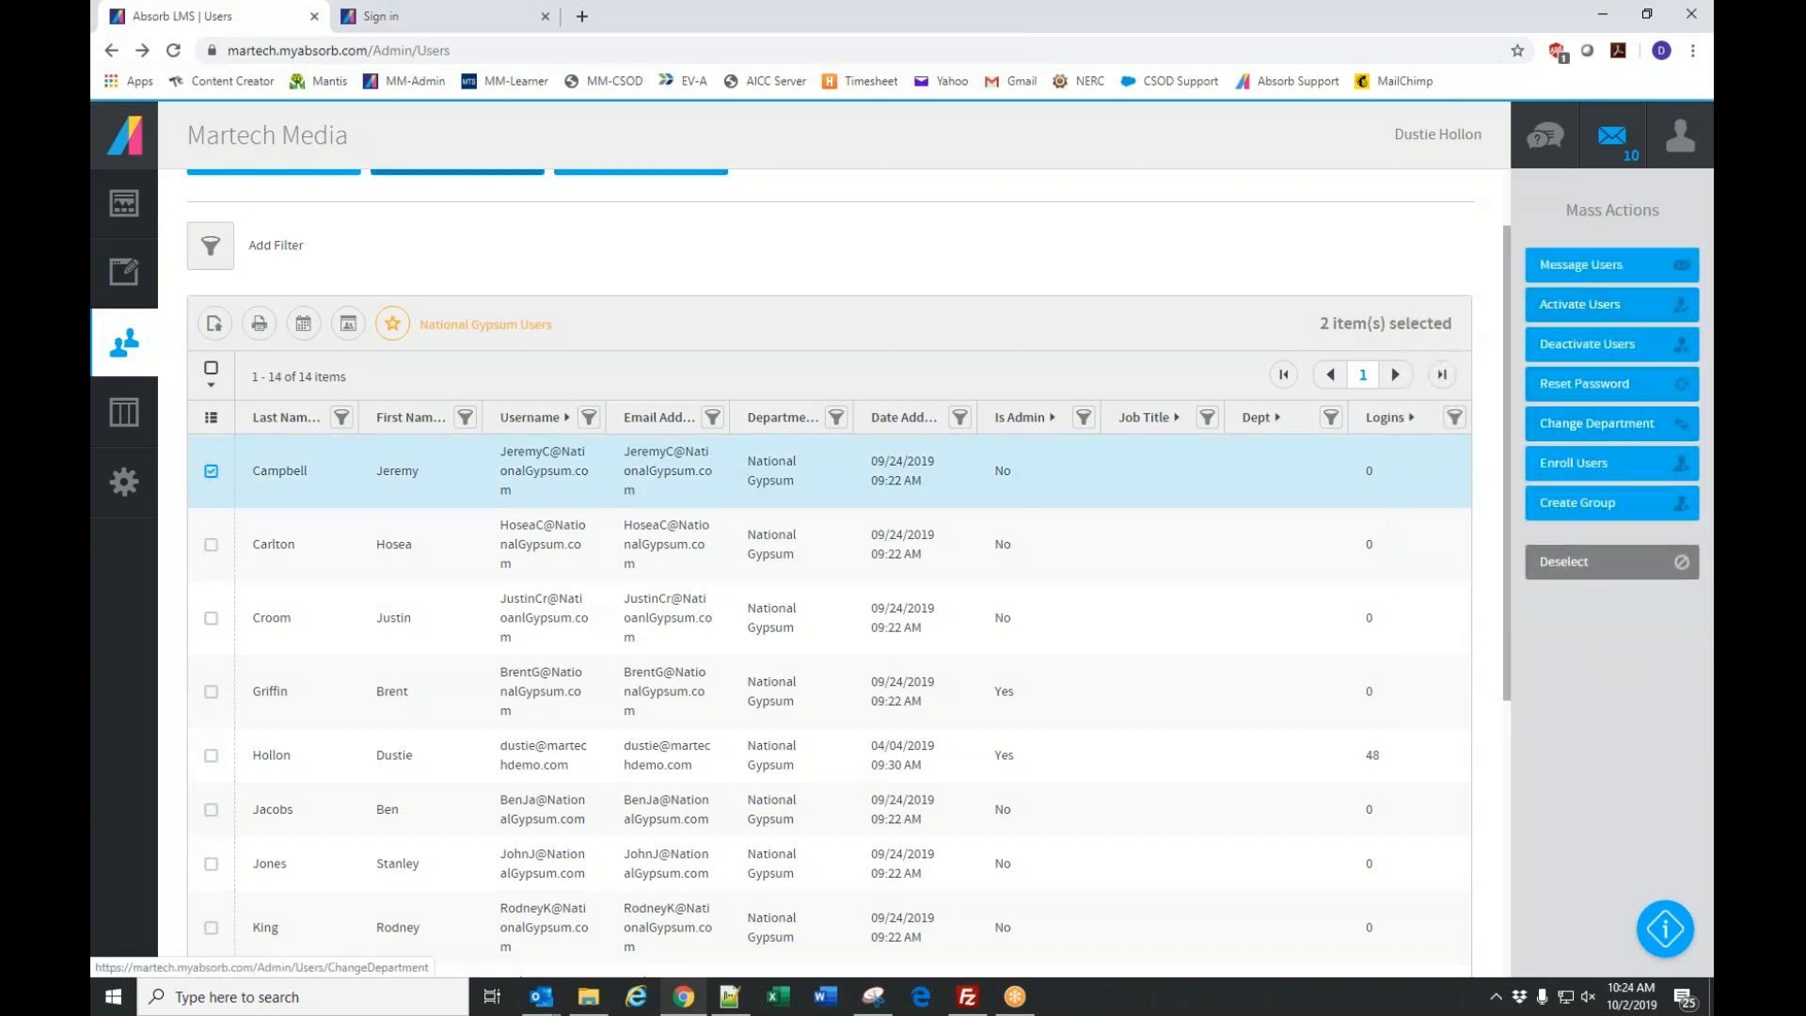
click(1587, 569)
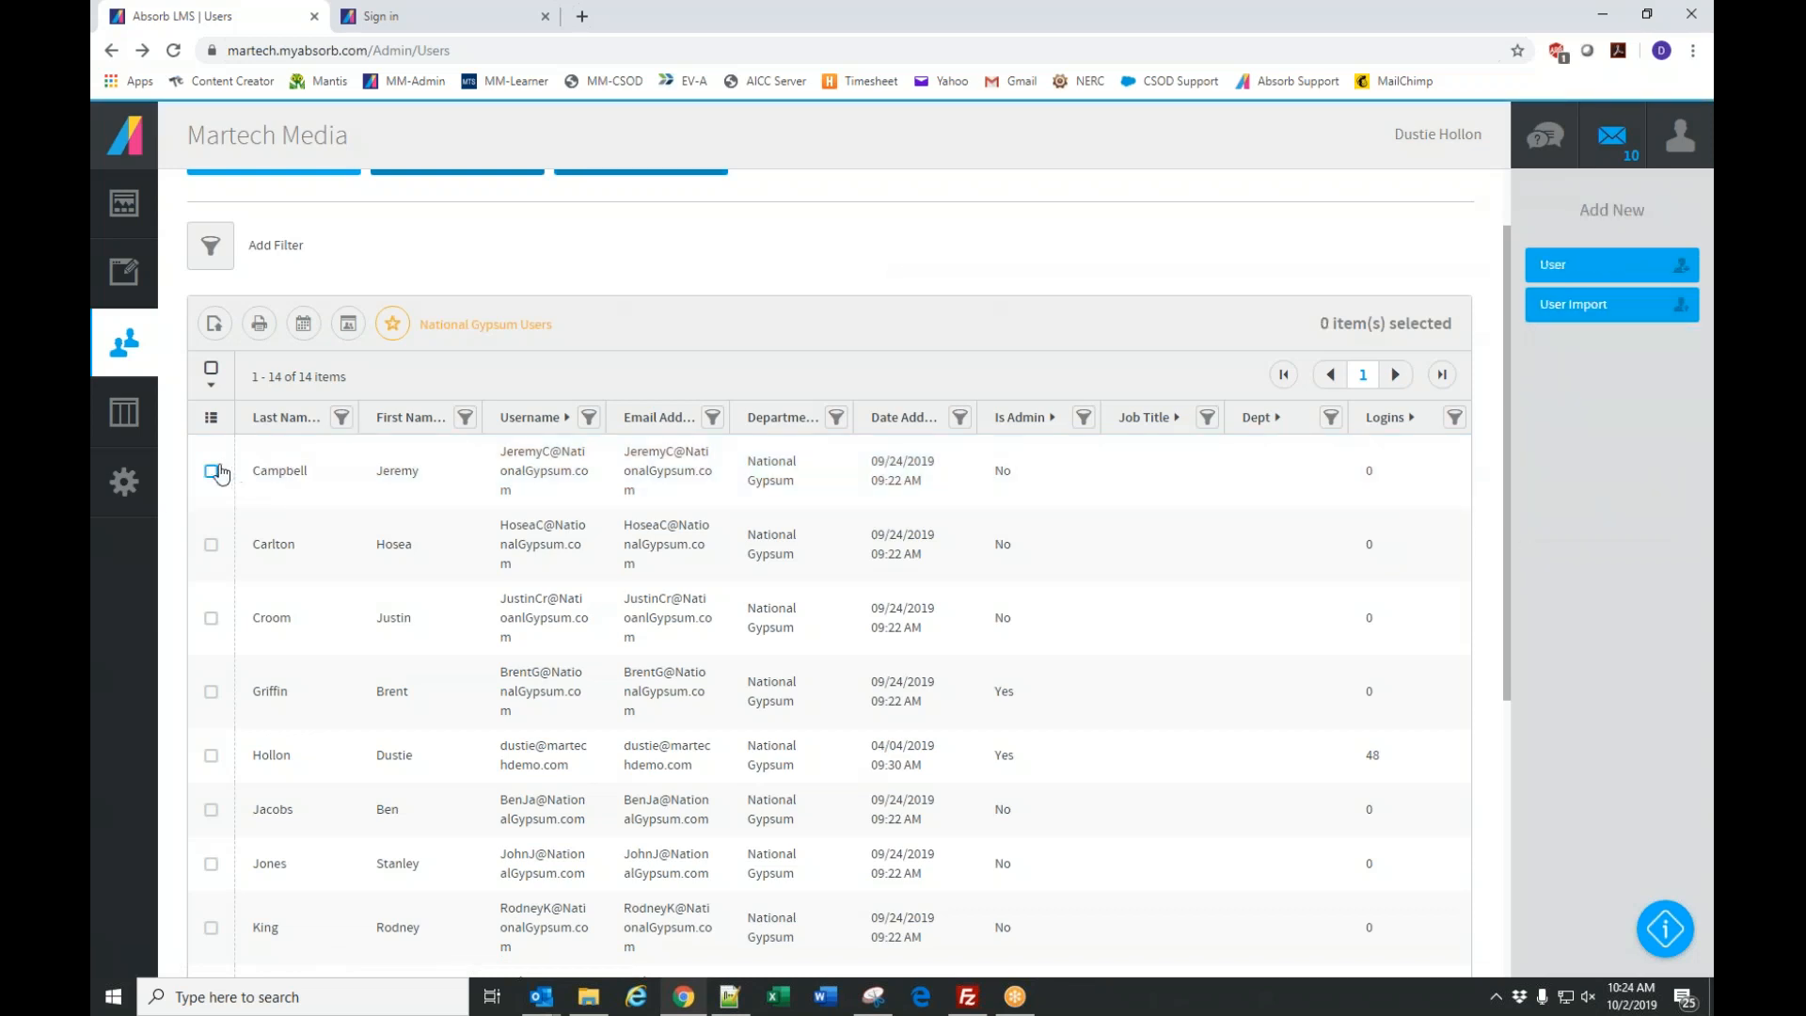
click(213, 472)
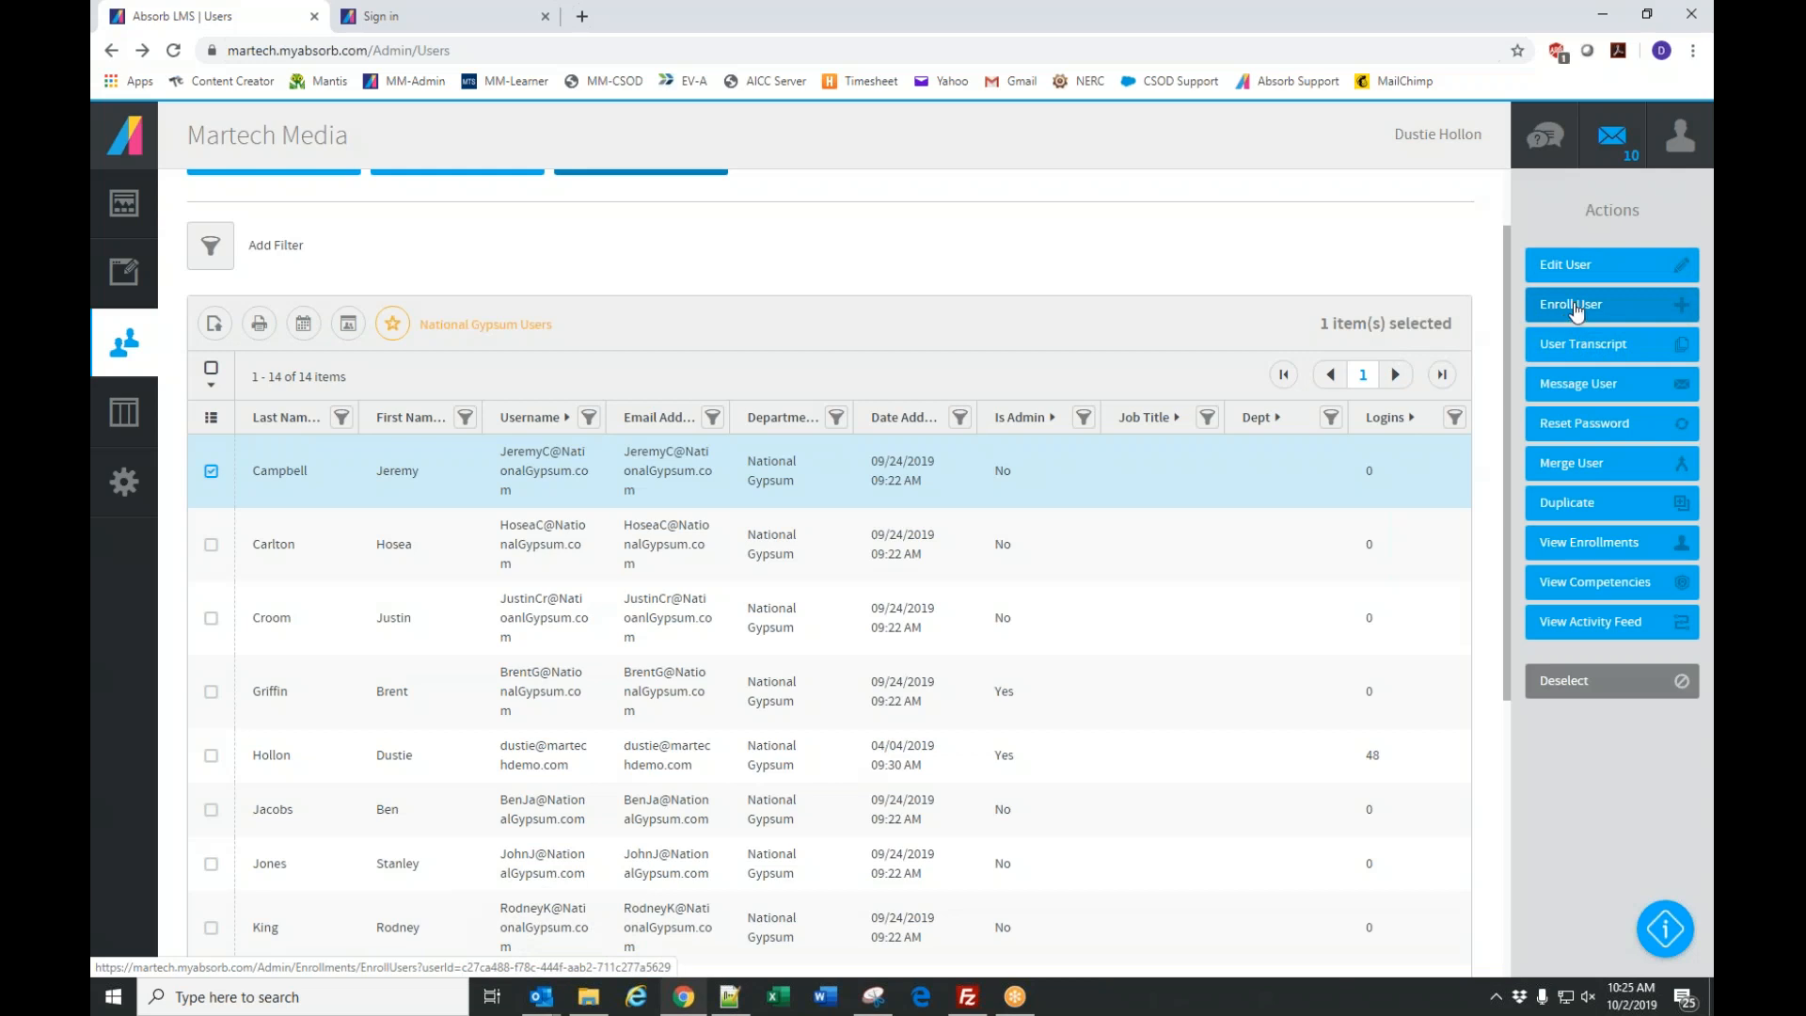
click(1576, 310)
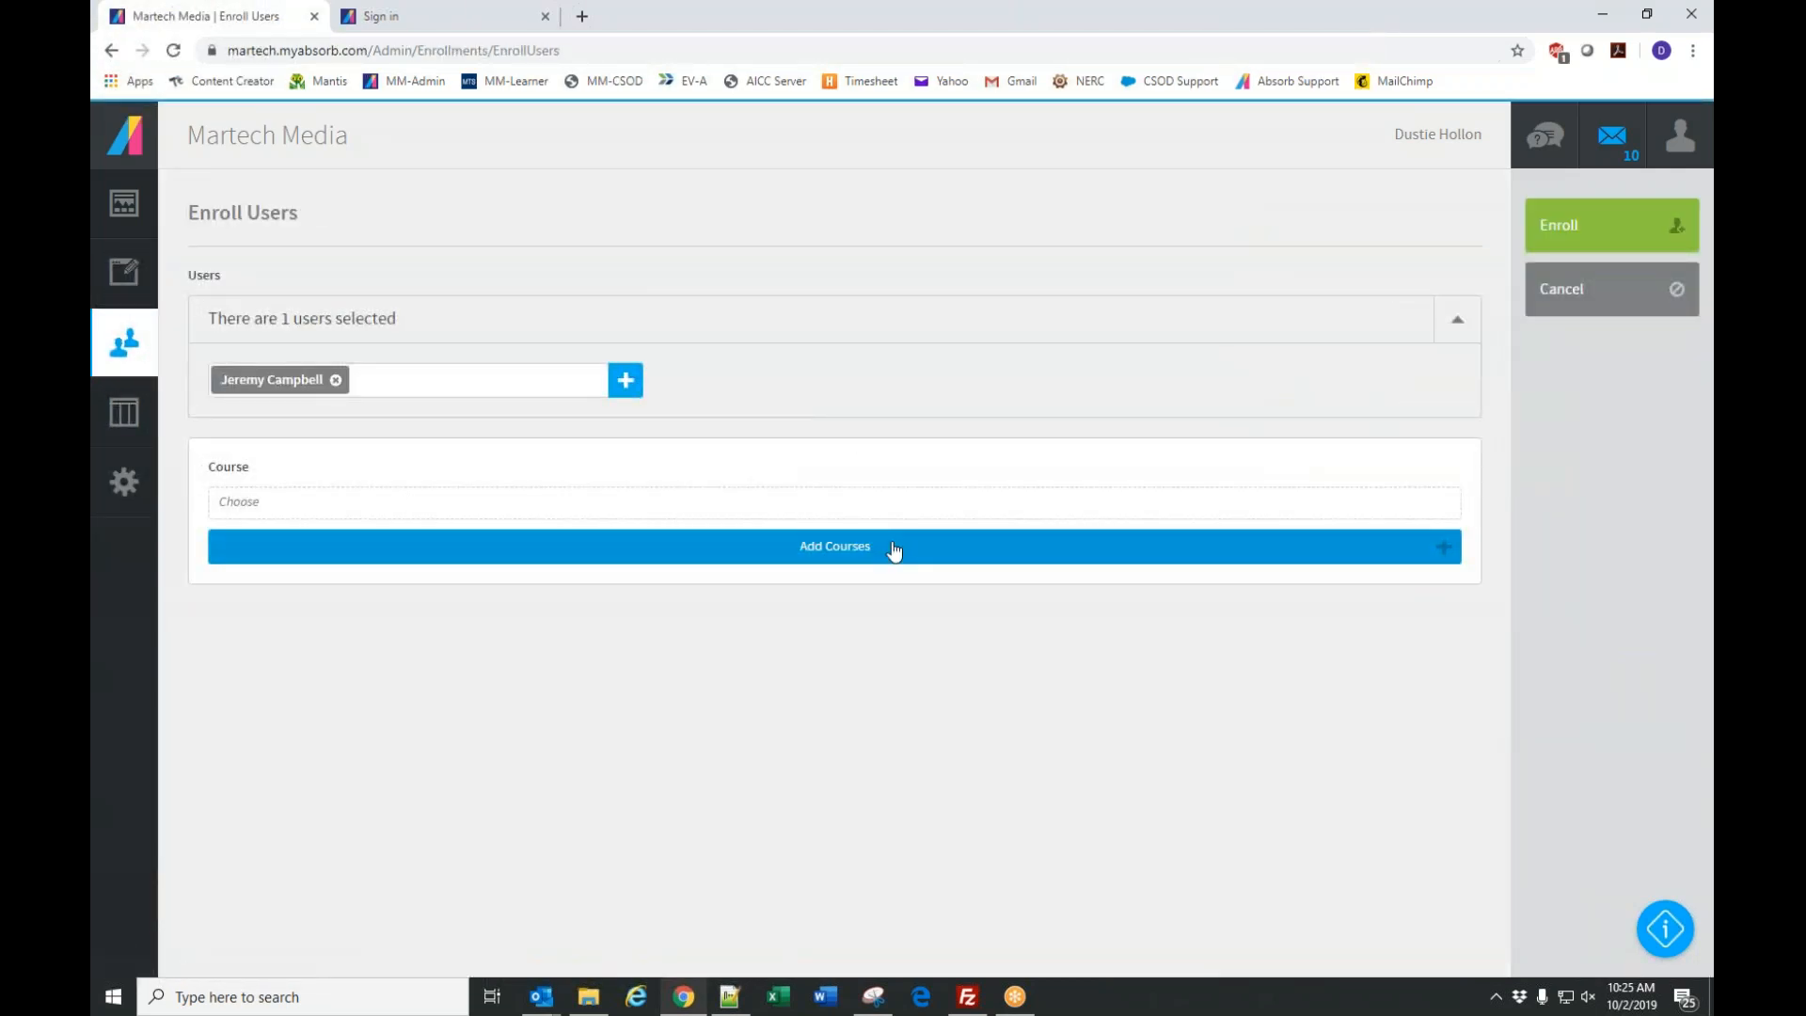
click(893, 552)
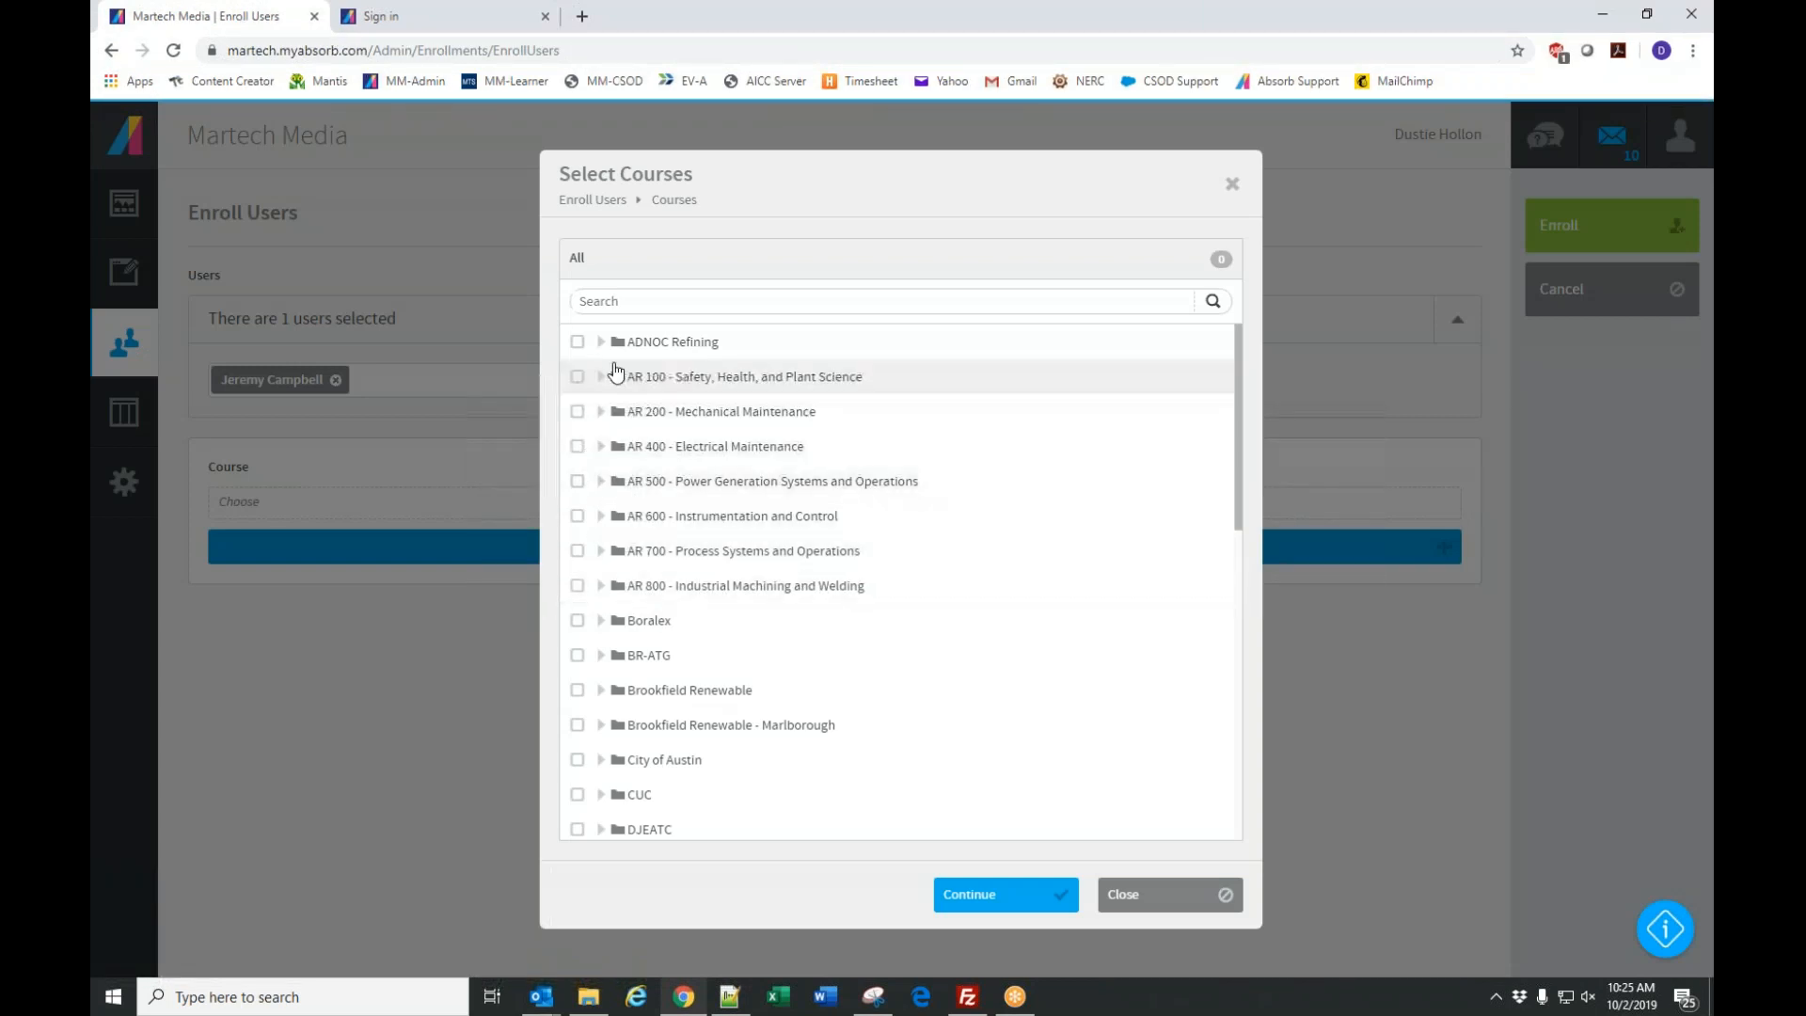
click(1155, 901)
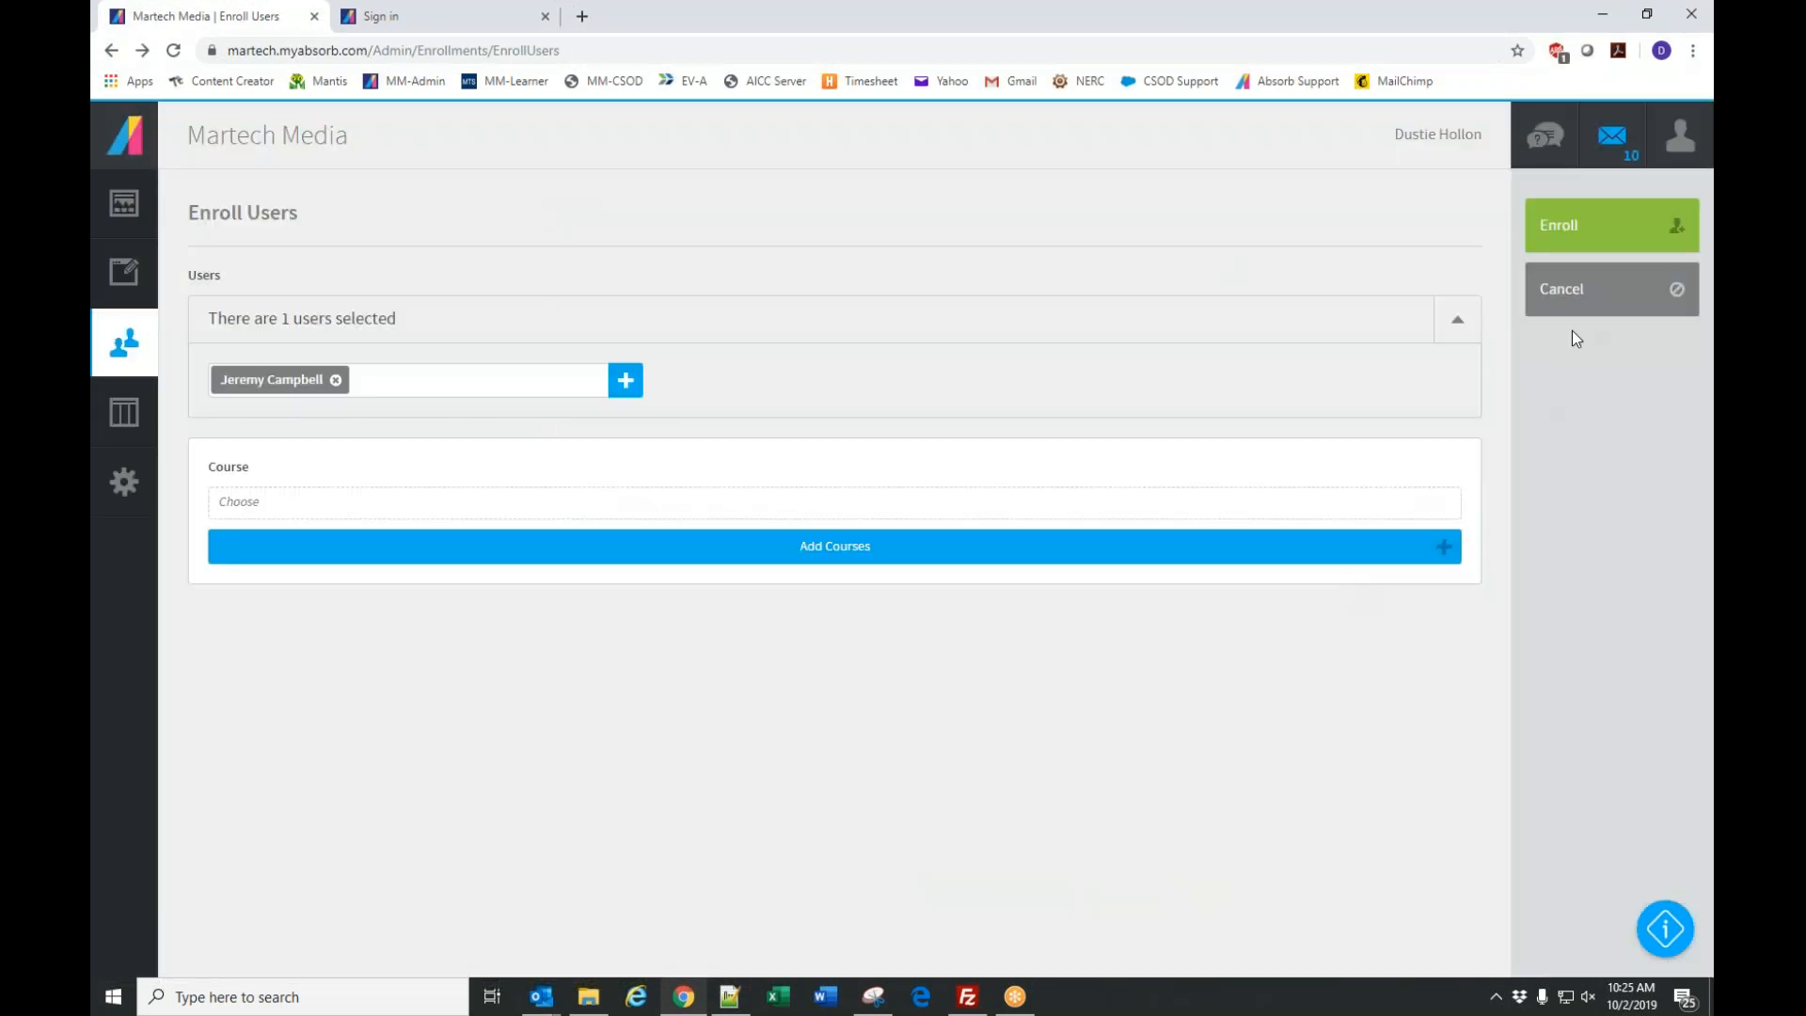
click(1572, 299)
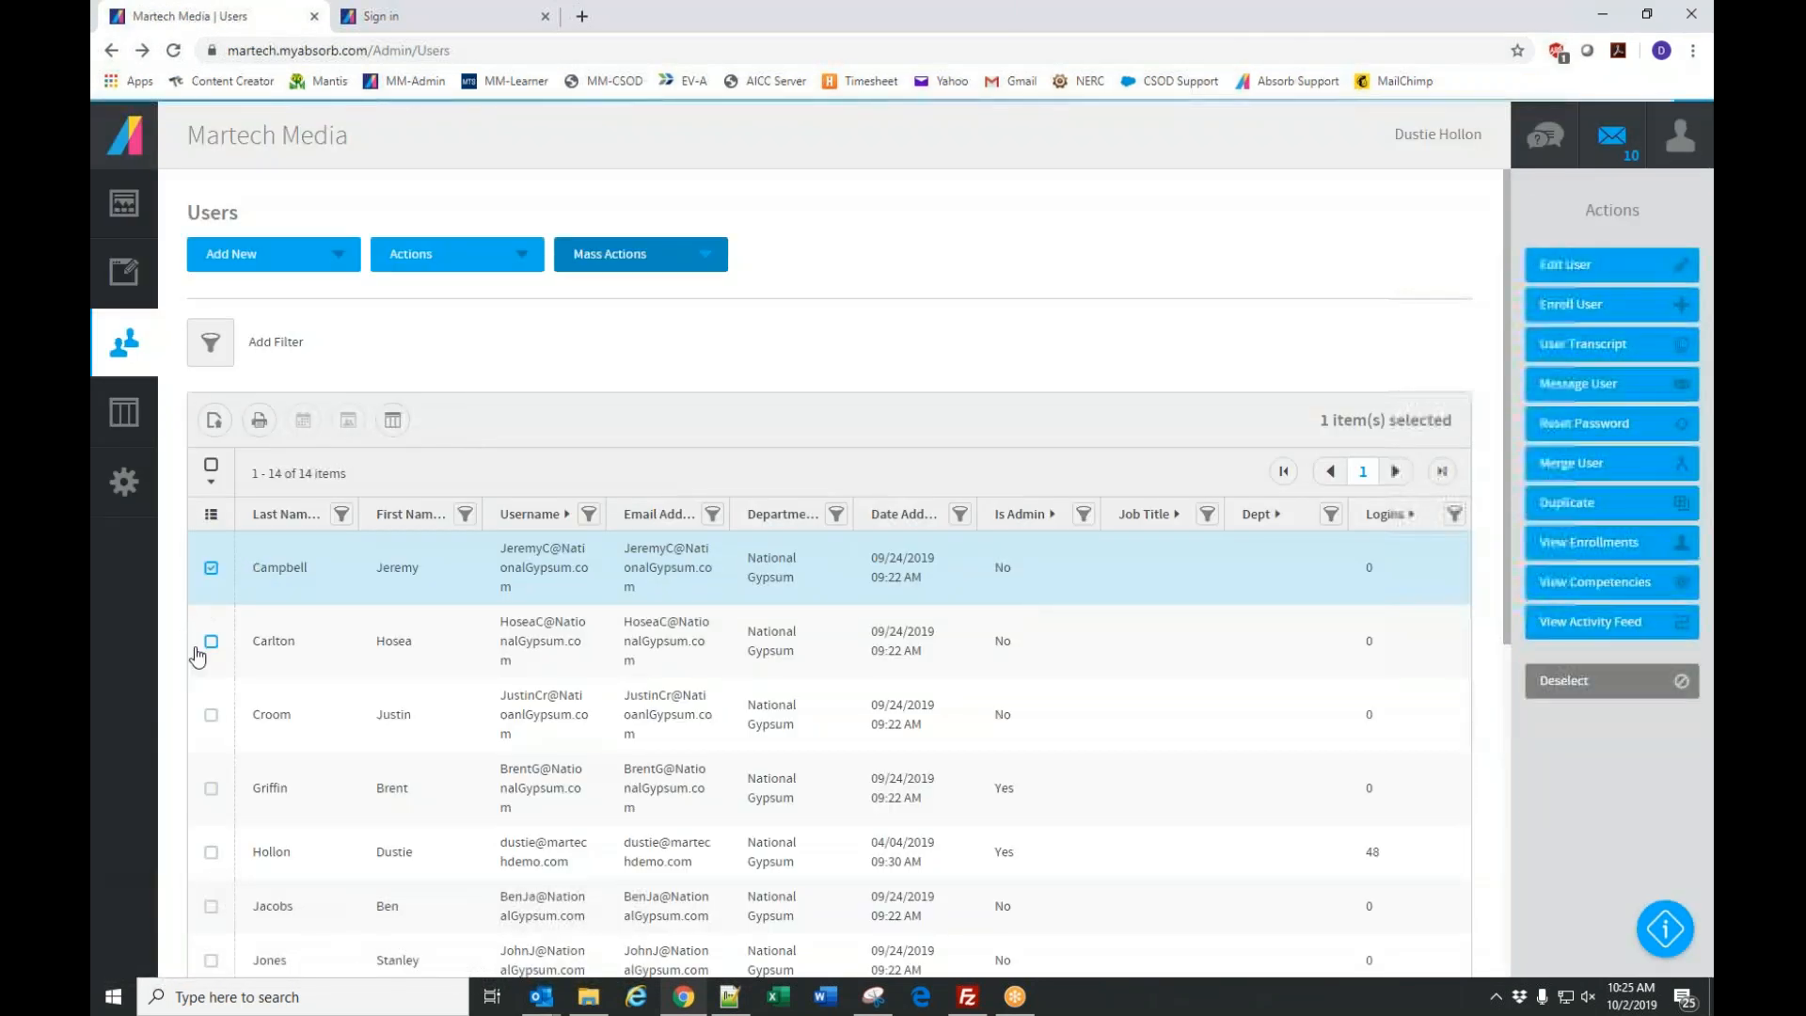
Select the first four users in the list and open the course picker of a mass enrollment for them.
click(211, 641)
click(211, 714)
click(210, 788)
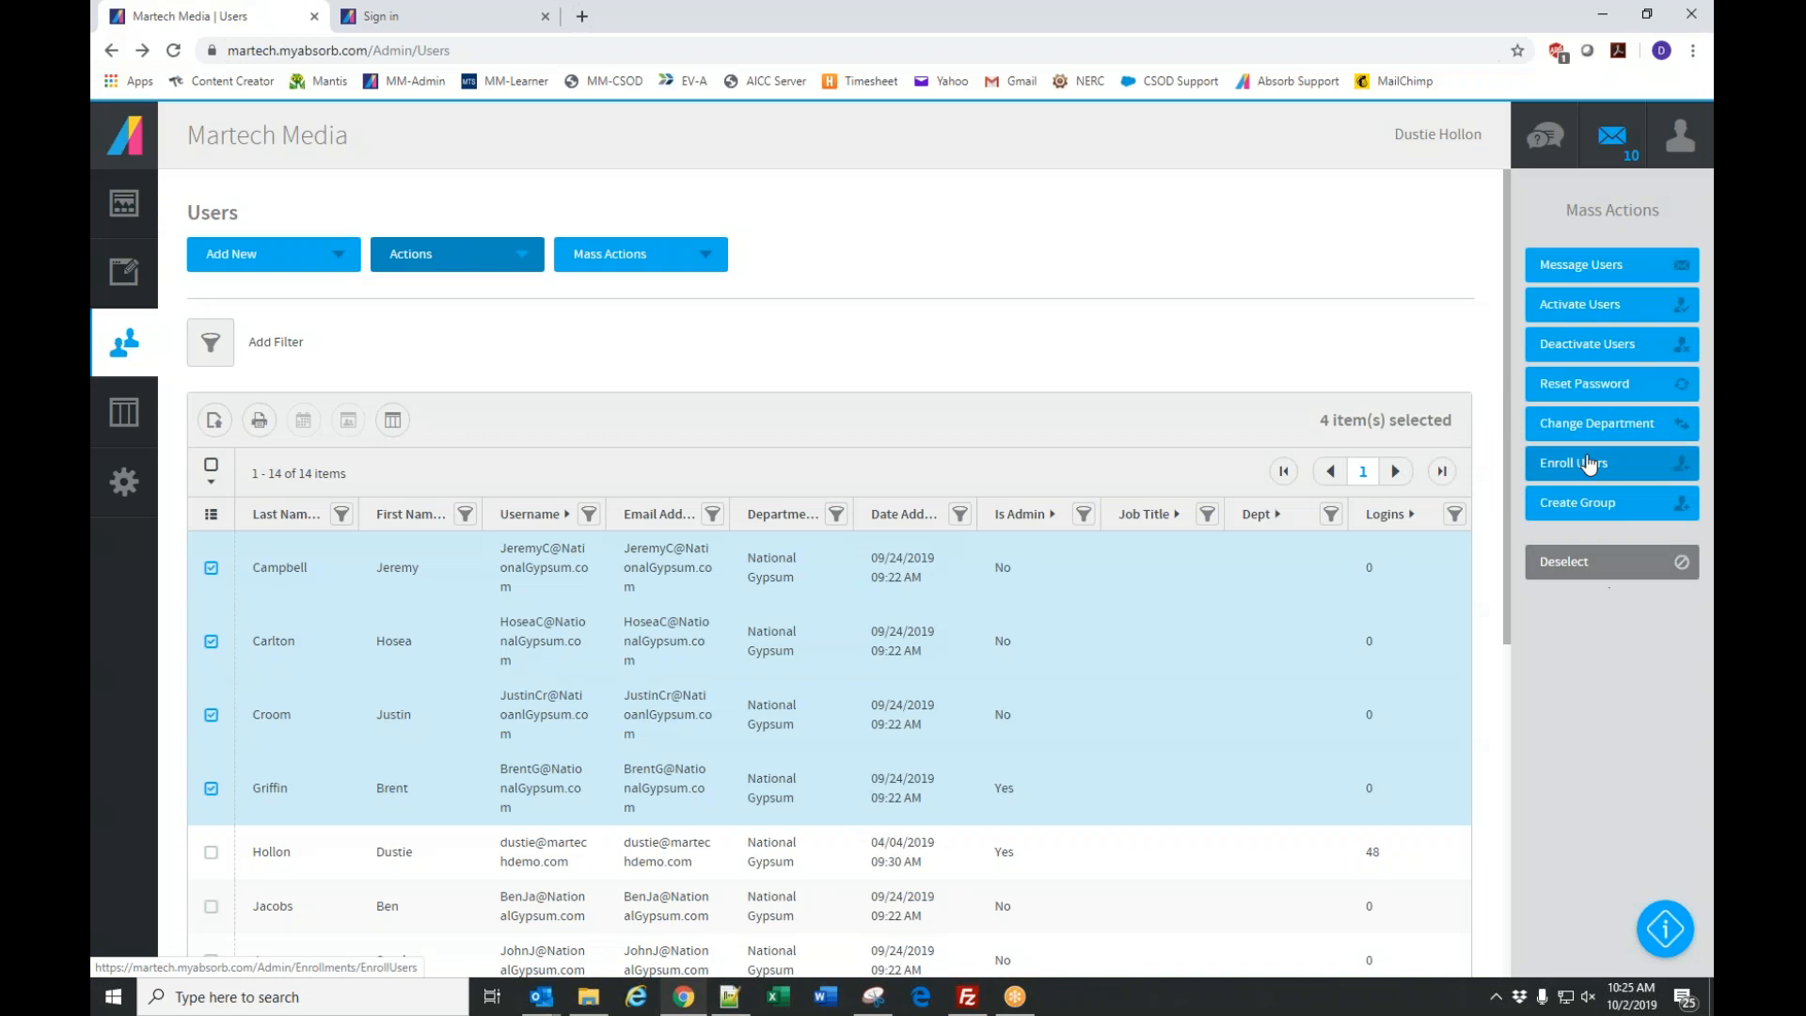
click(1576, 465)
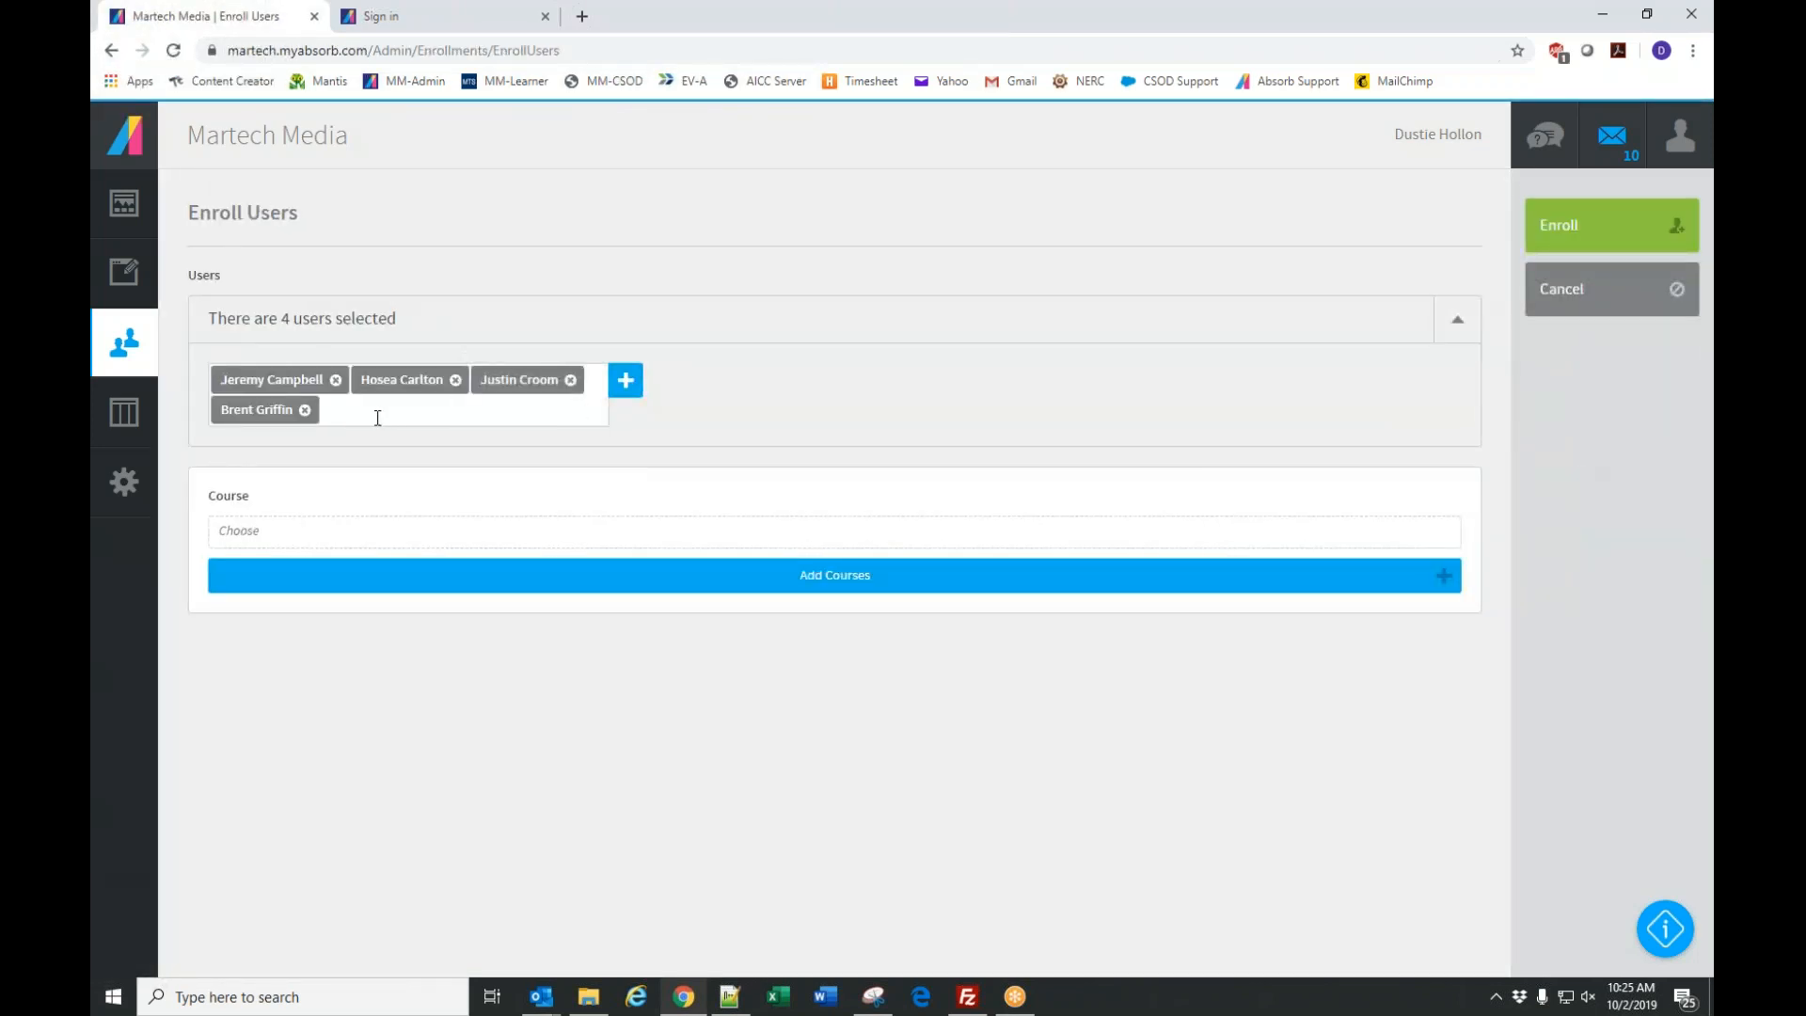
click(781, 582)
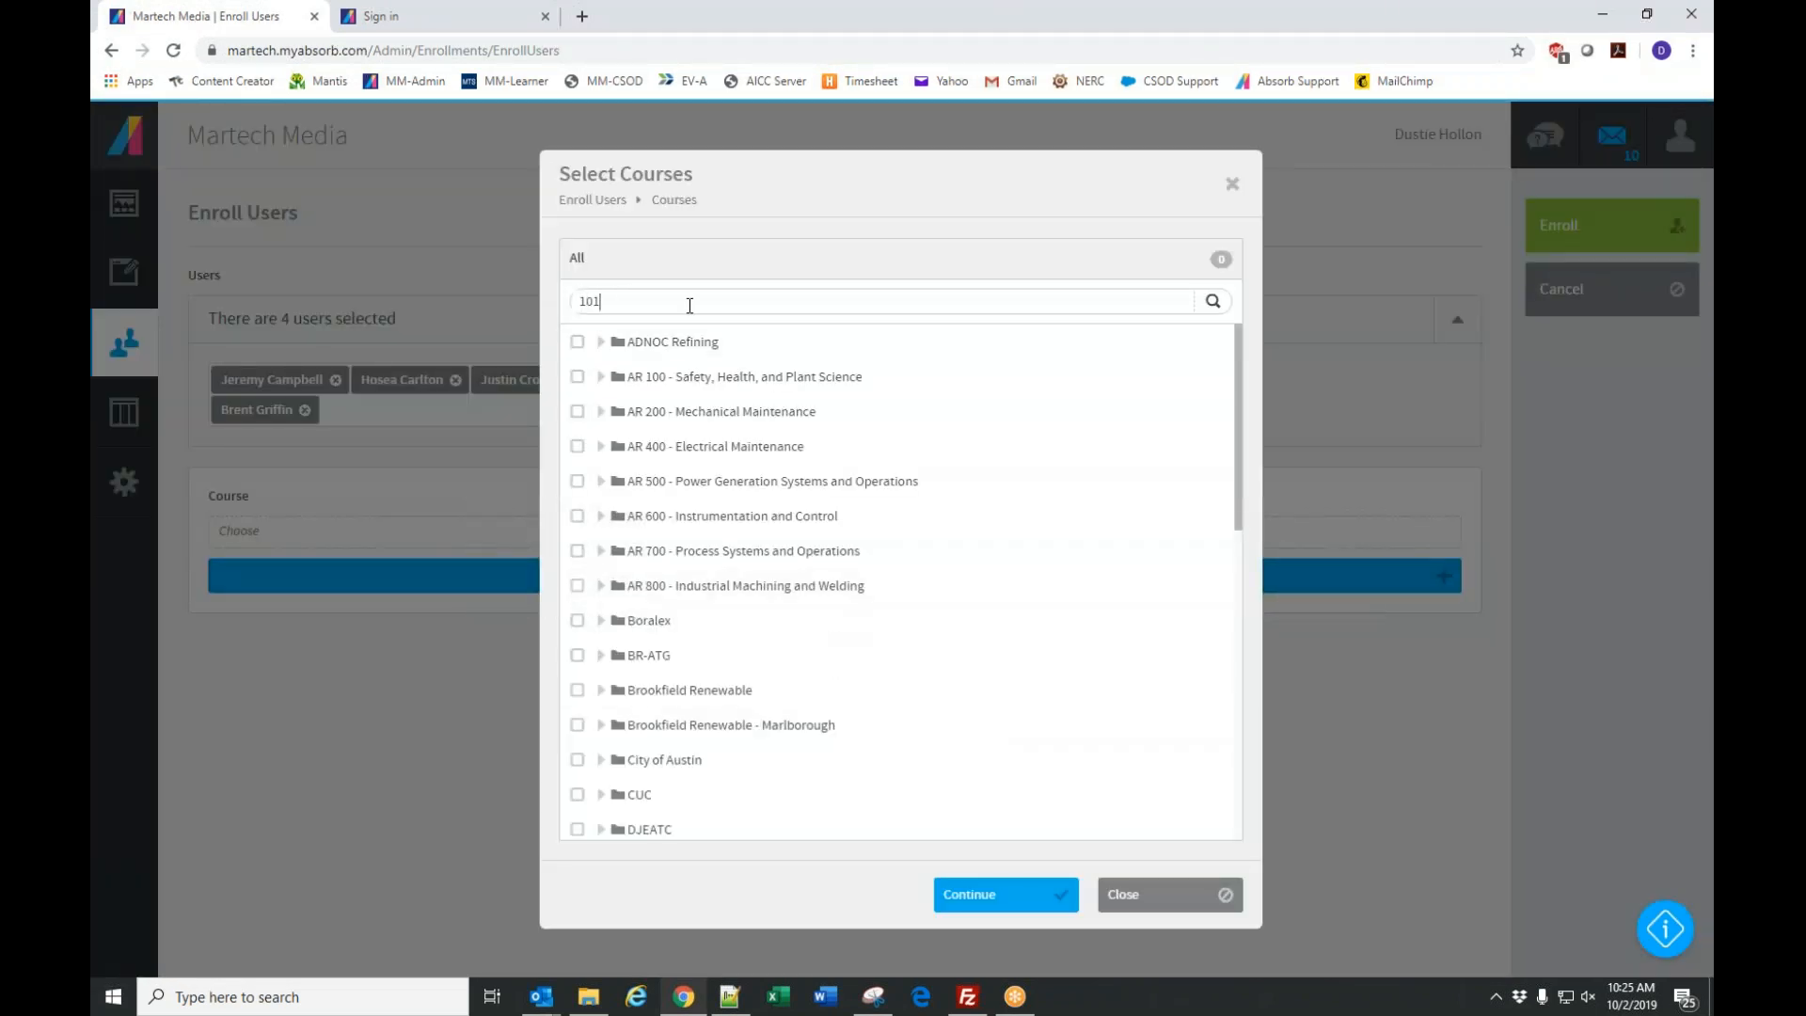
Search for 101, add courses 101-01, 101-02 and 101-03 to the four-user enrollment, and leave without saving it.
key(Return)
click(577, 342)
click(576, 376)
click(577, 411)
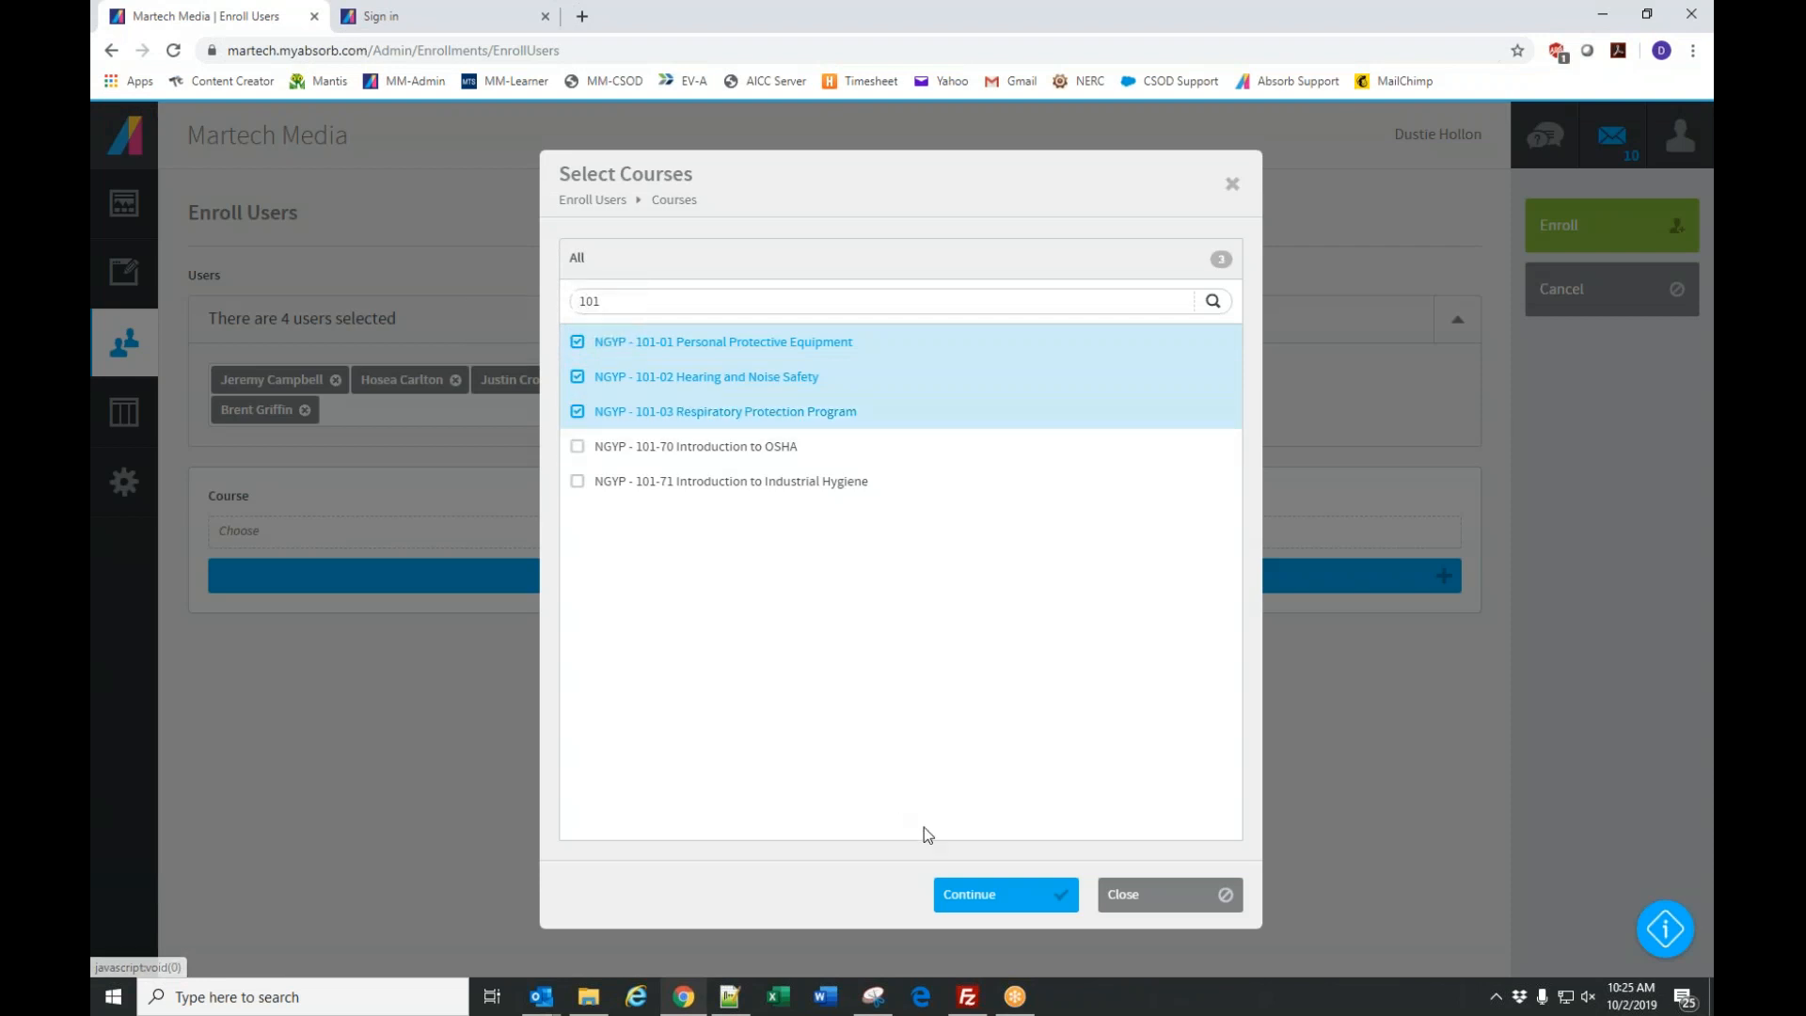
click(968, 894)
click(1608, 310)
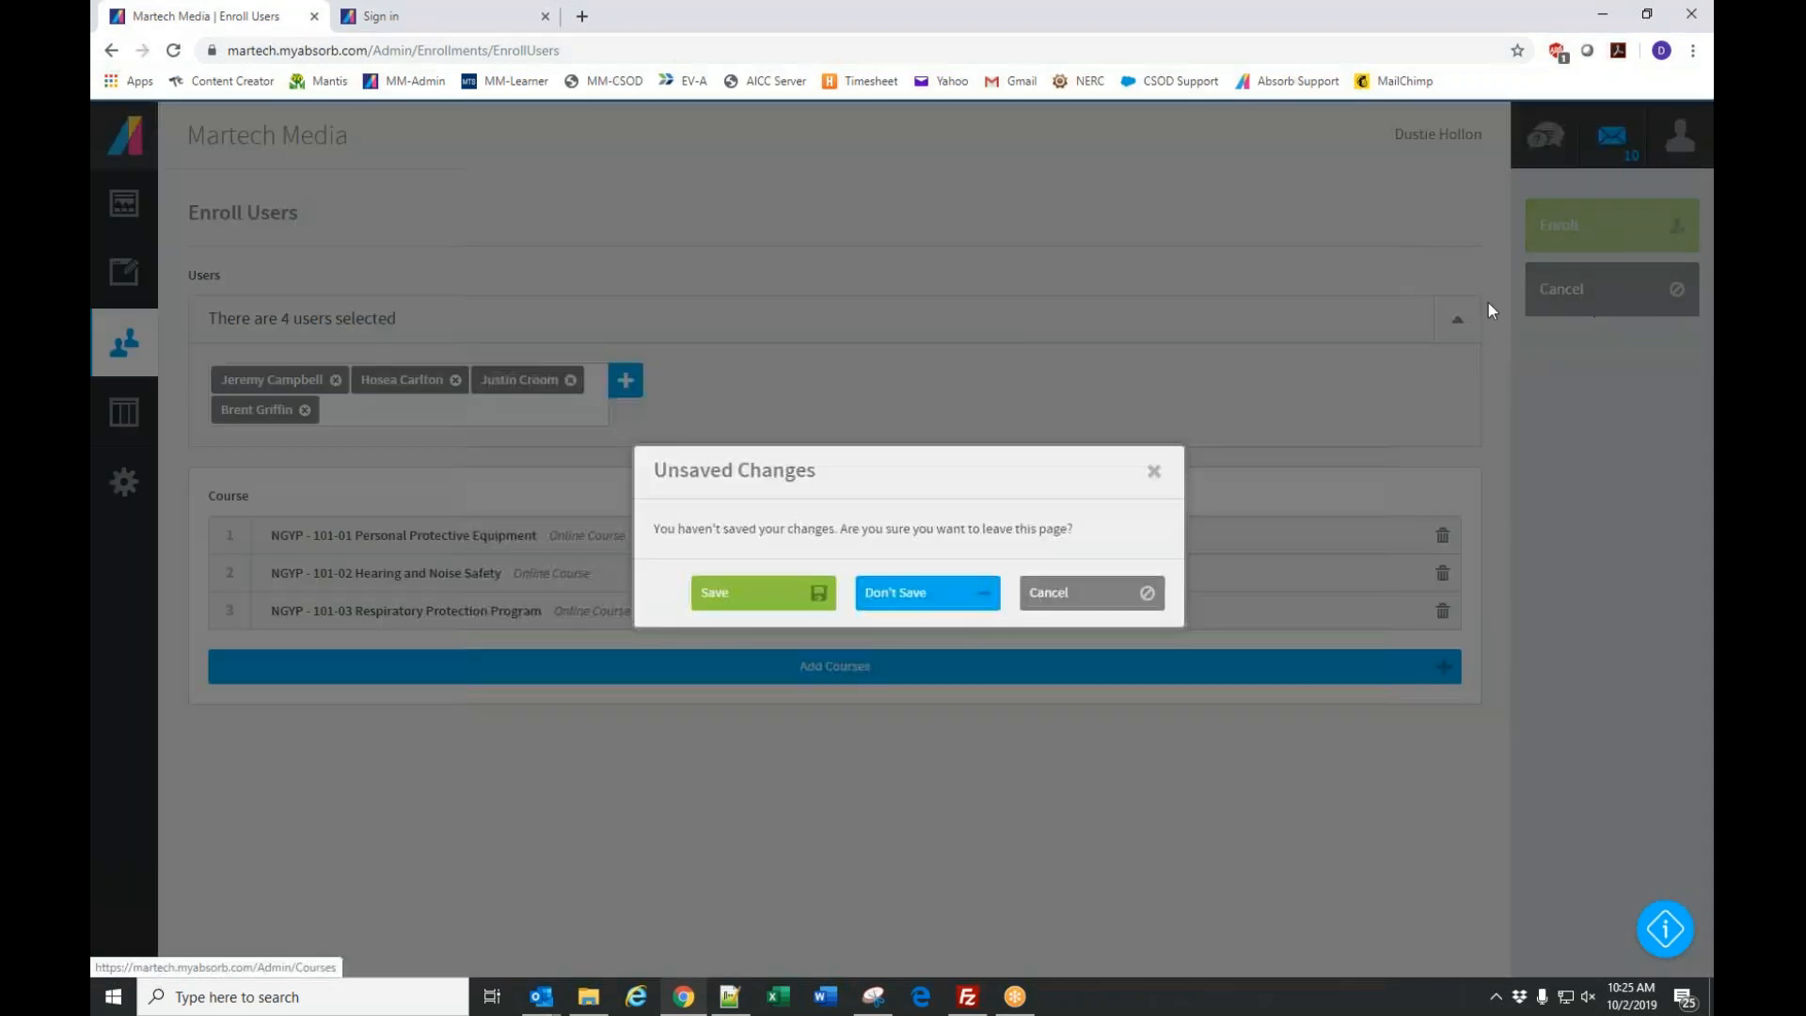
click(905, 600)
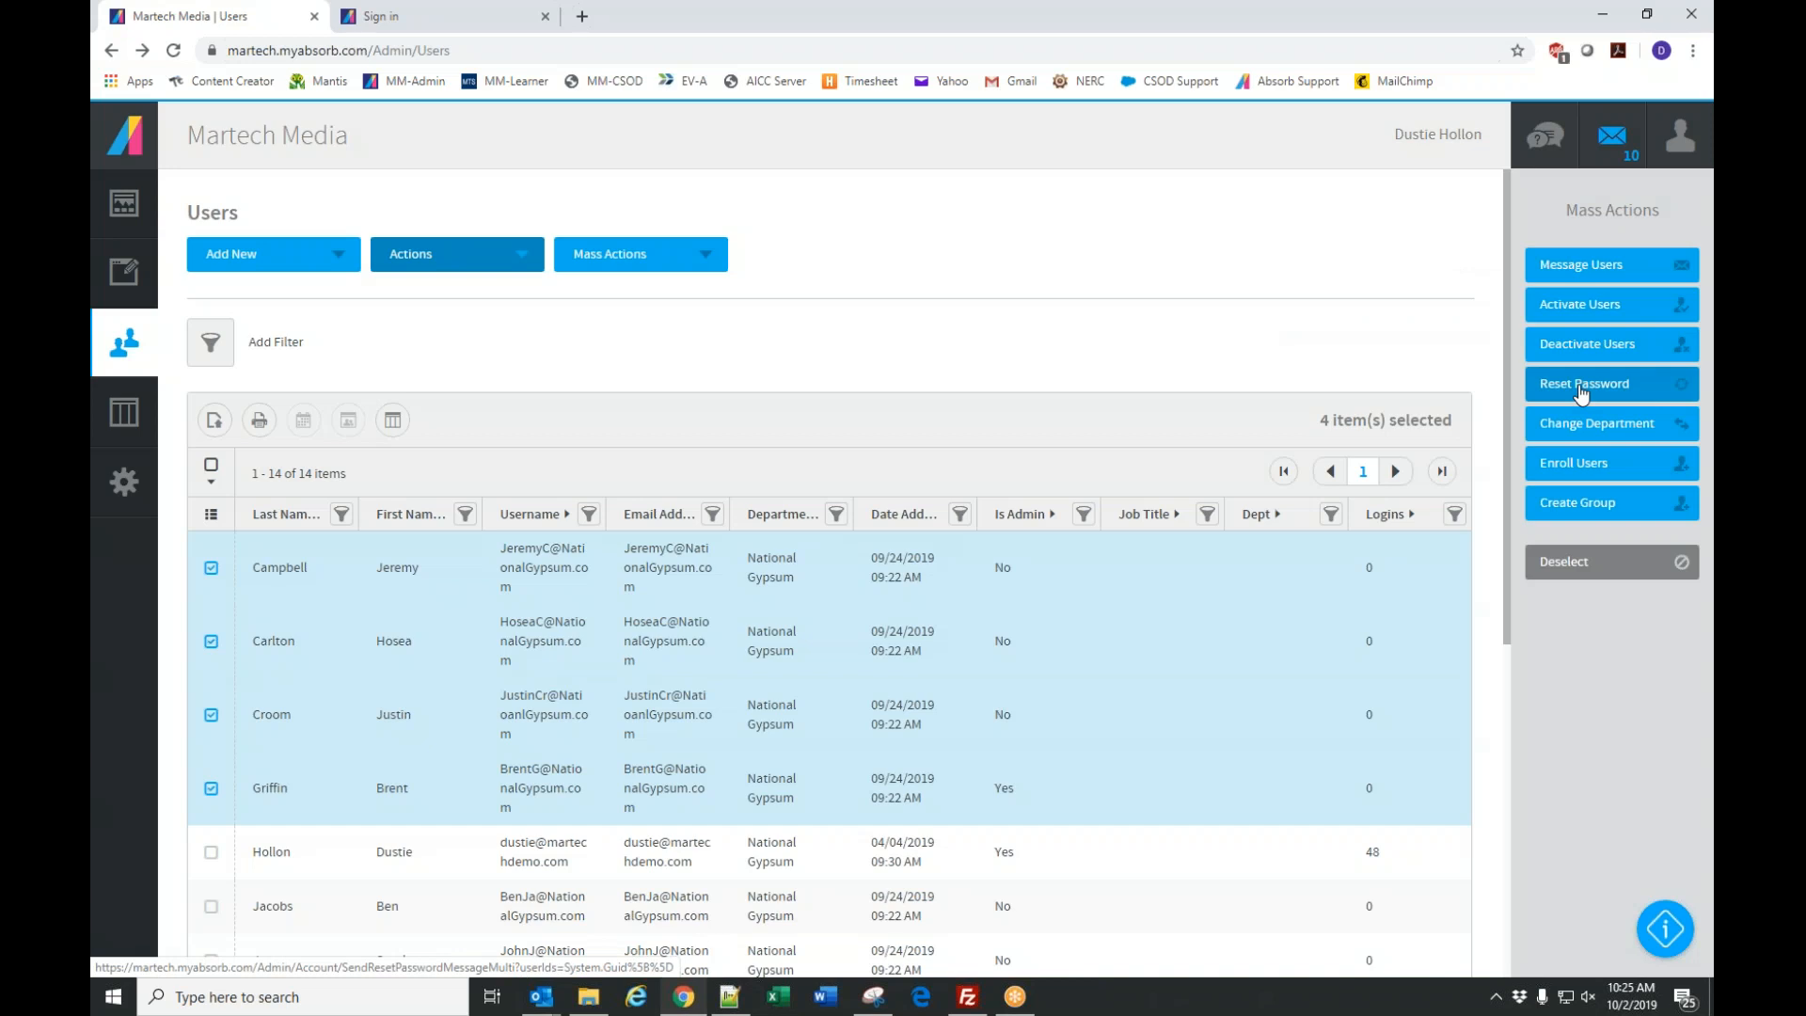
Review the password reset and new user message templates for the four selected users, and return to the Users list without sending.
click(1581, 386)
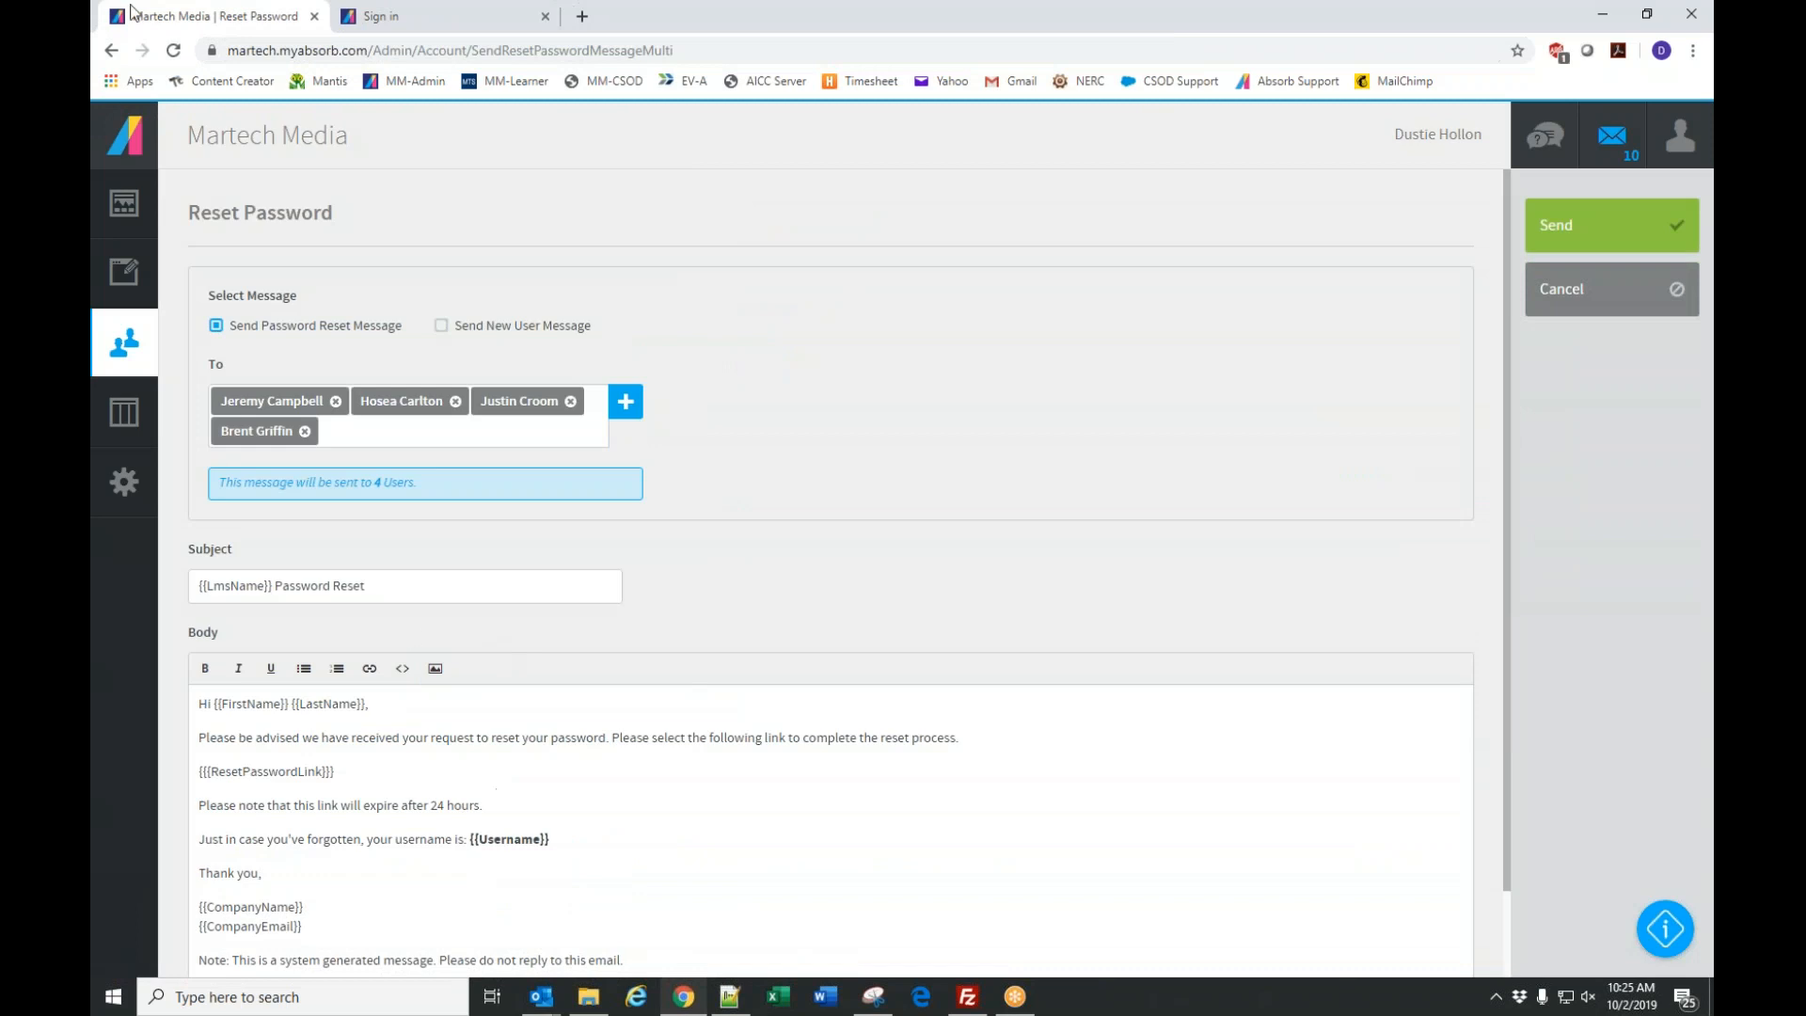
click(441, 325)
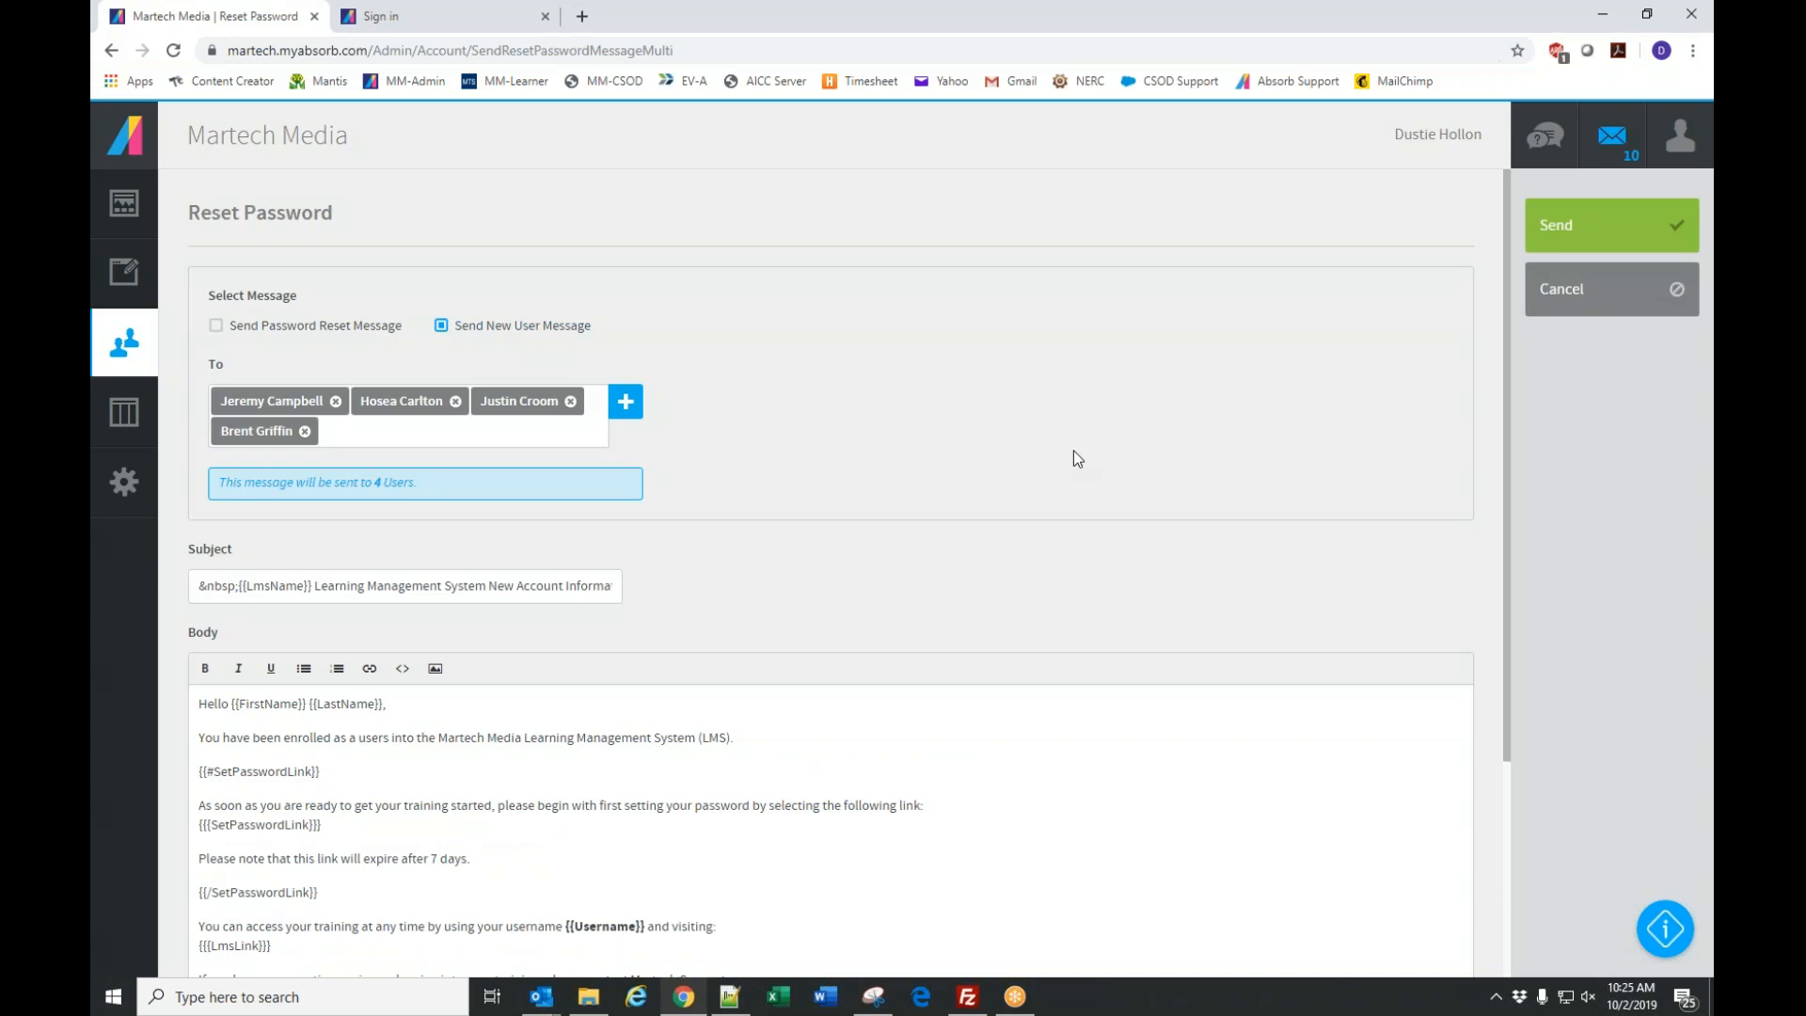
click(1584, 308)
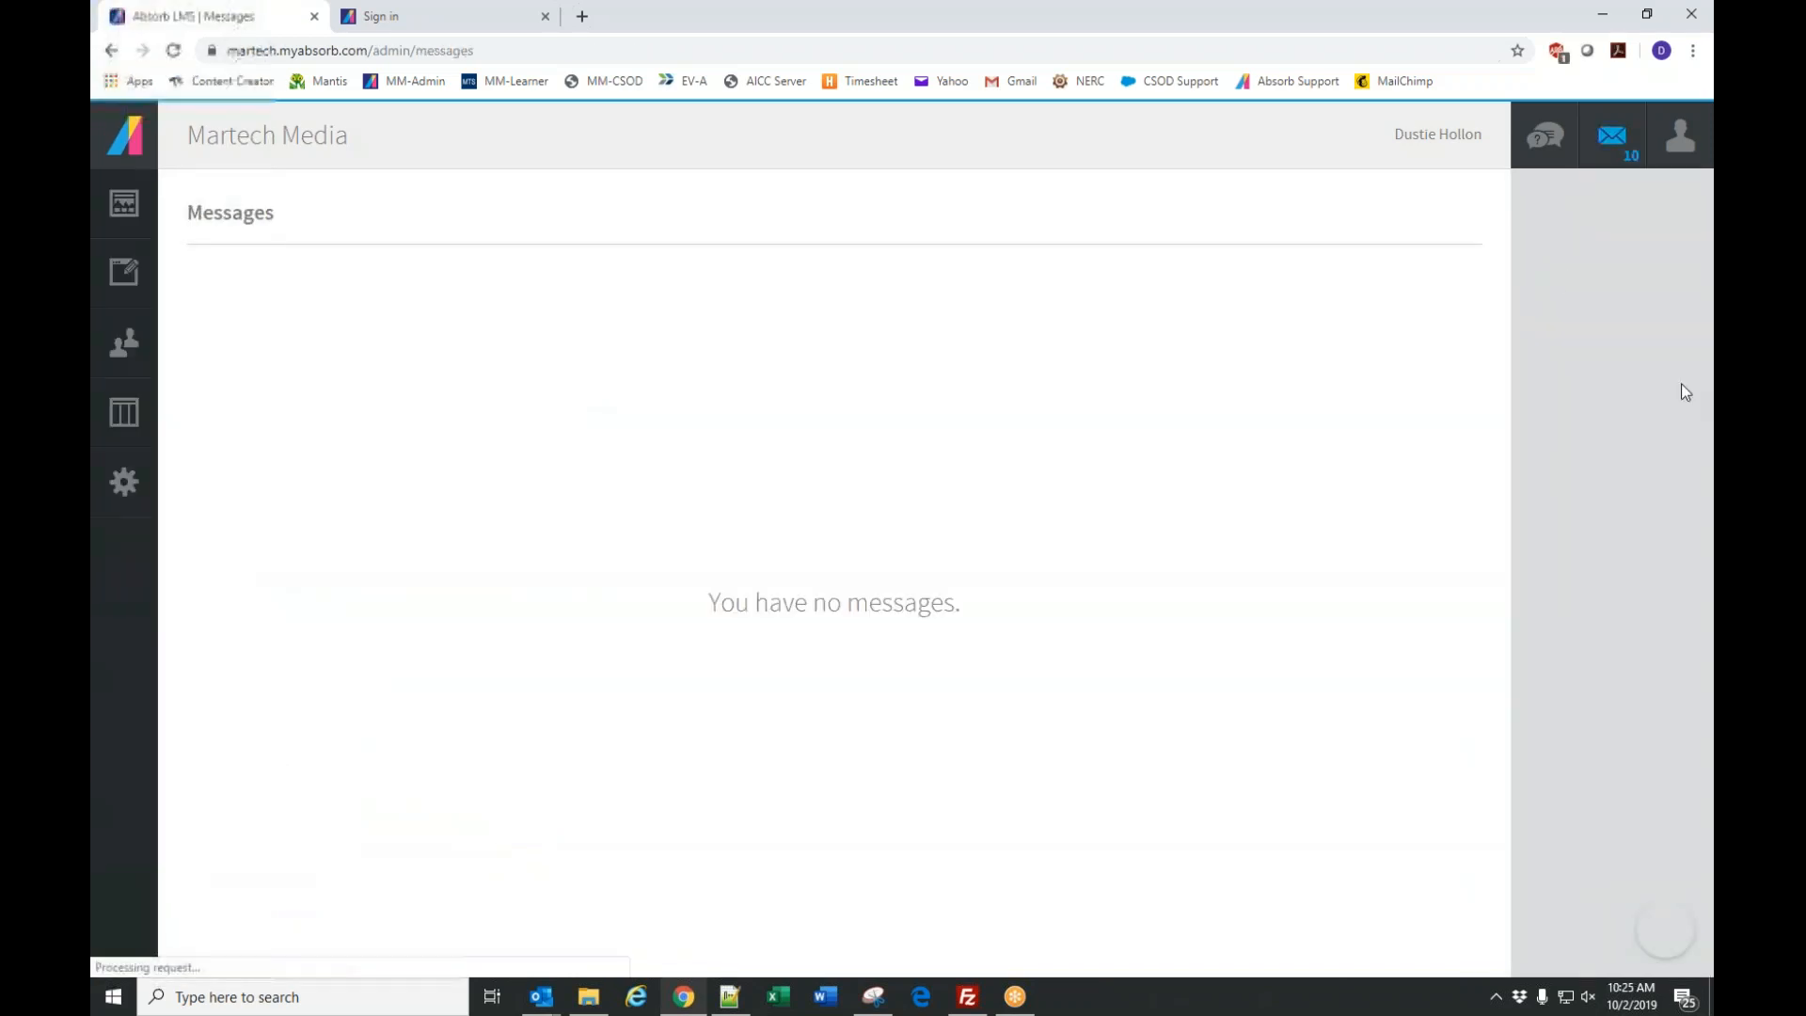
click(124, 342)
click(190, 203)
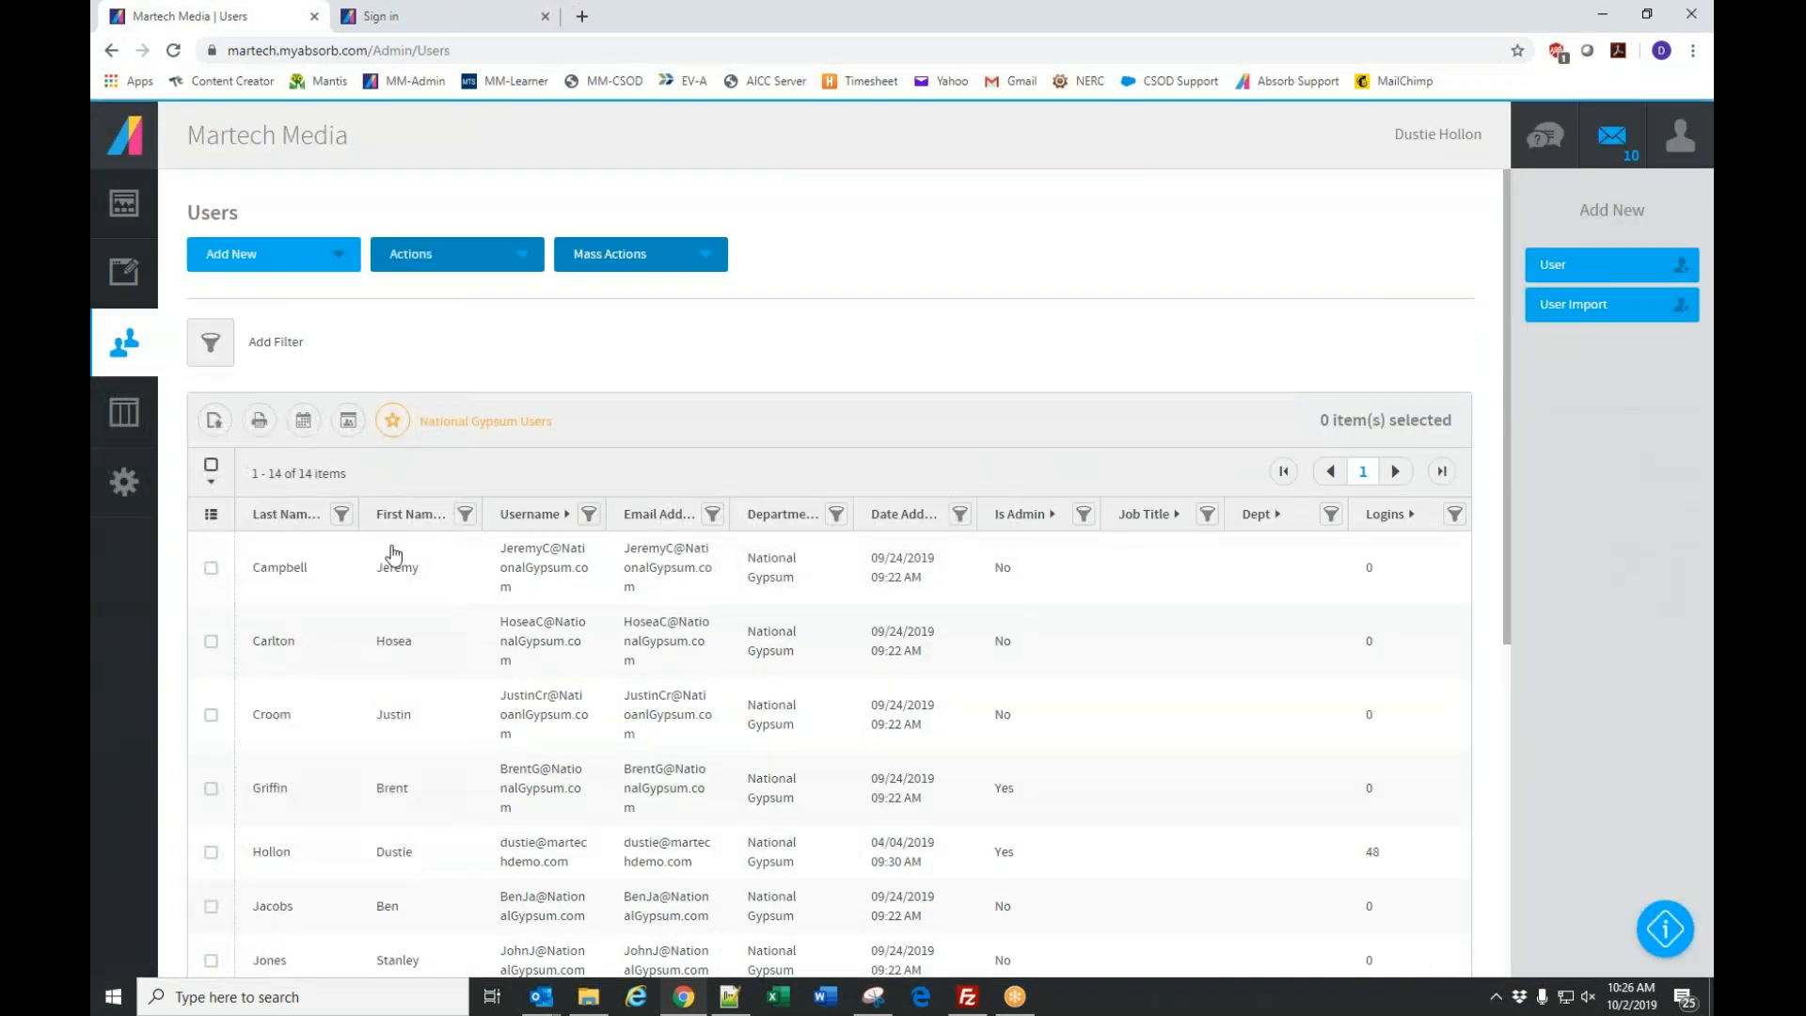
View the first listed user's transcript and return to the Users list.
click(210, 568)
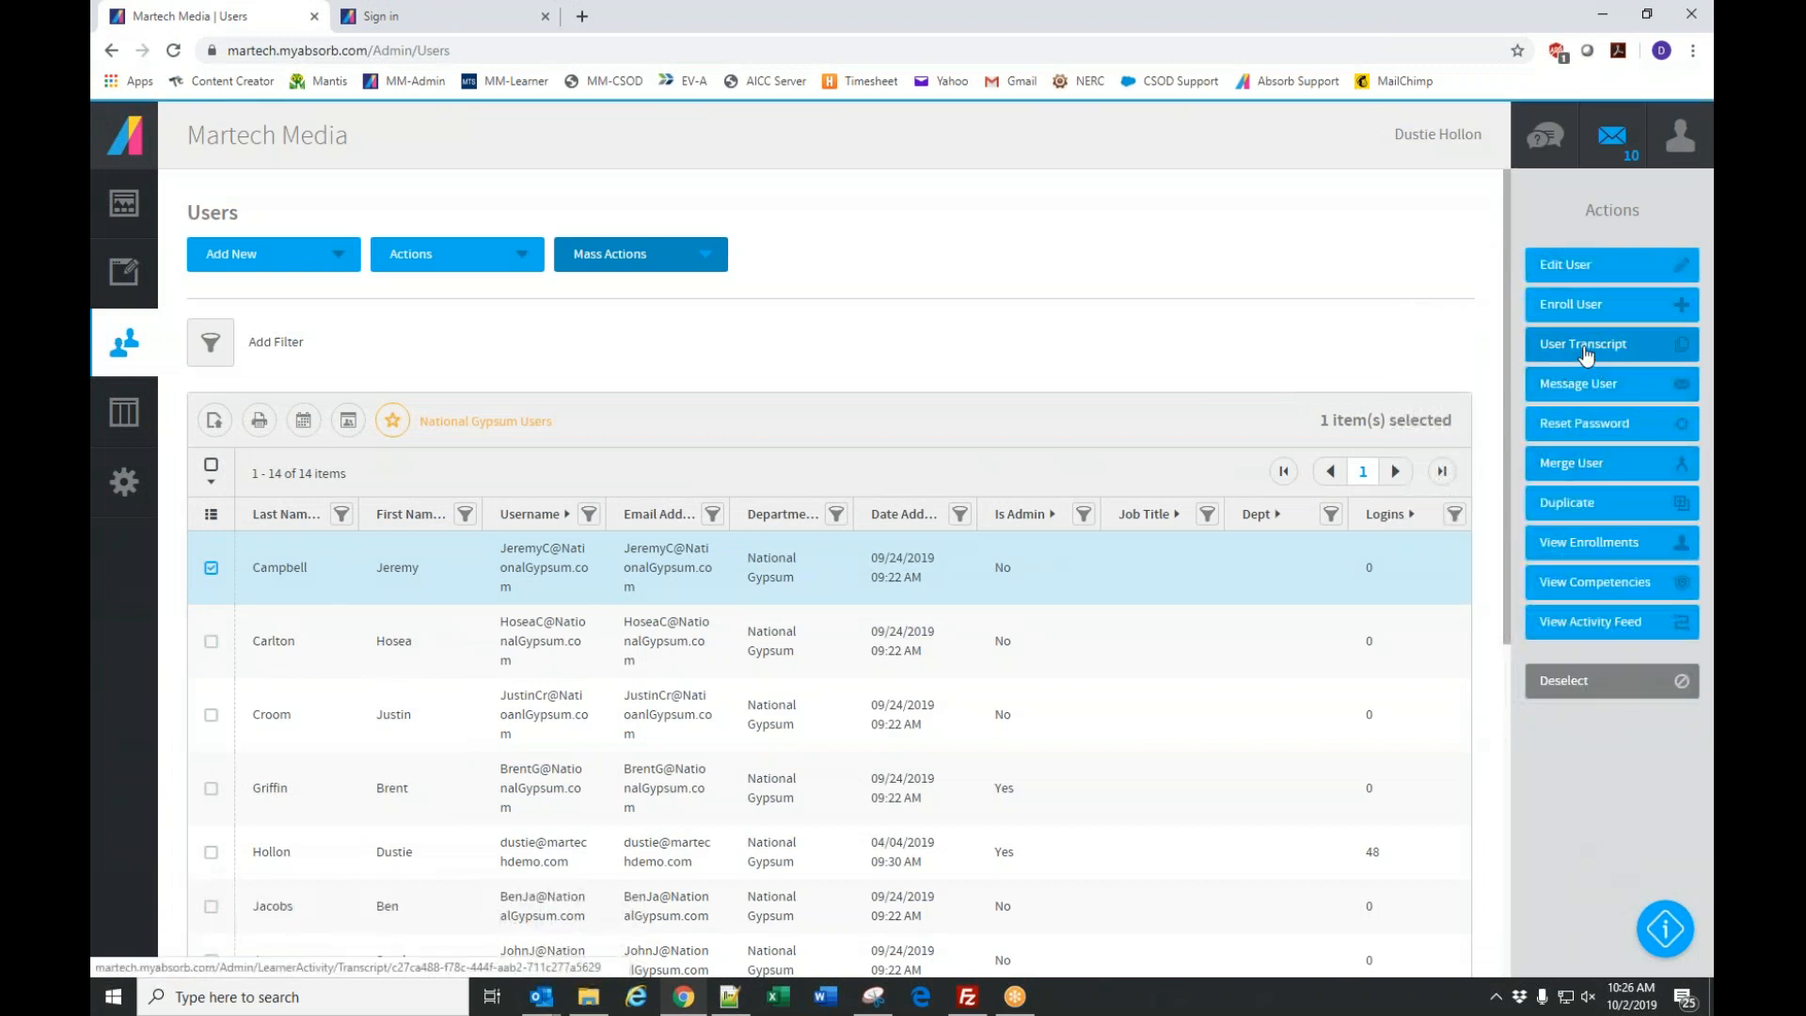
click(1577, 345)
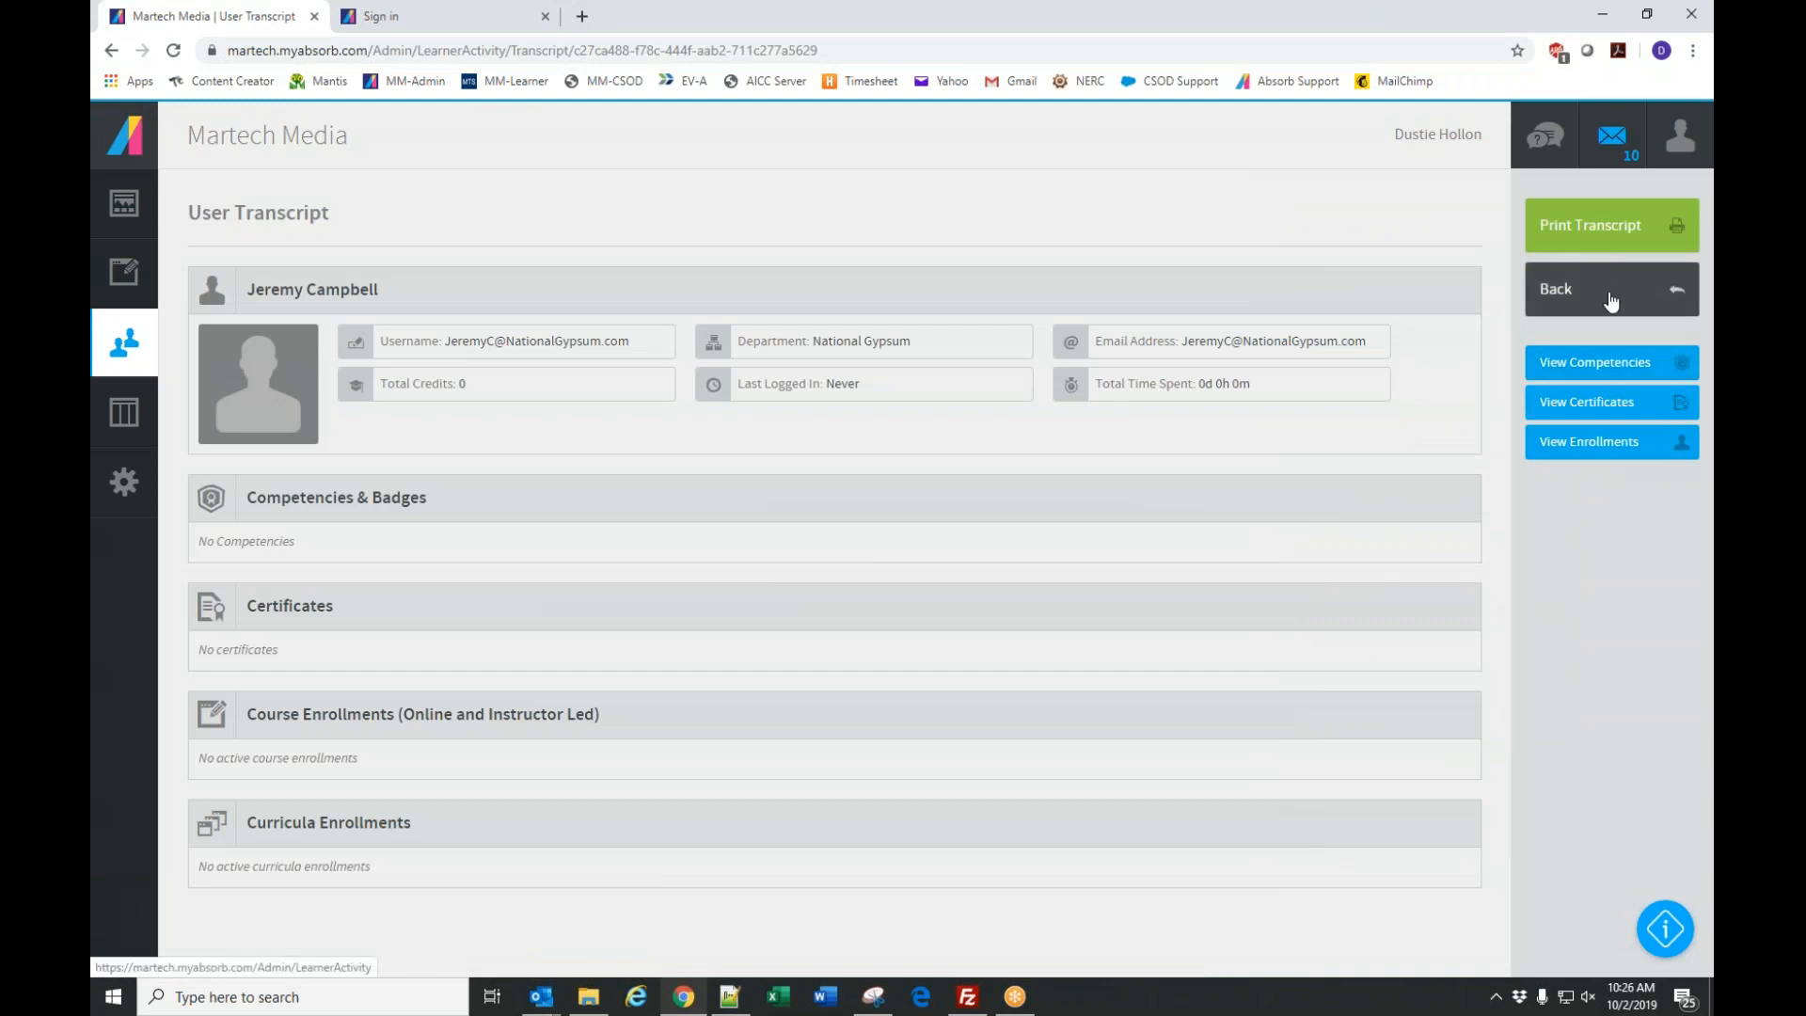
click(1611, 301)
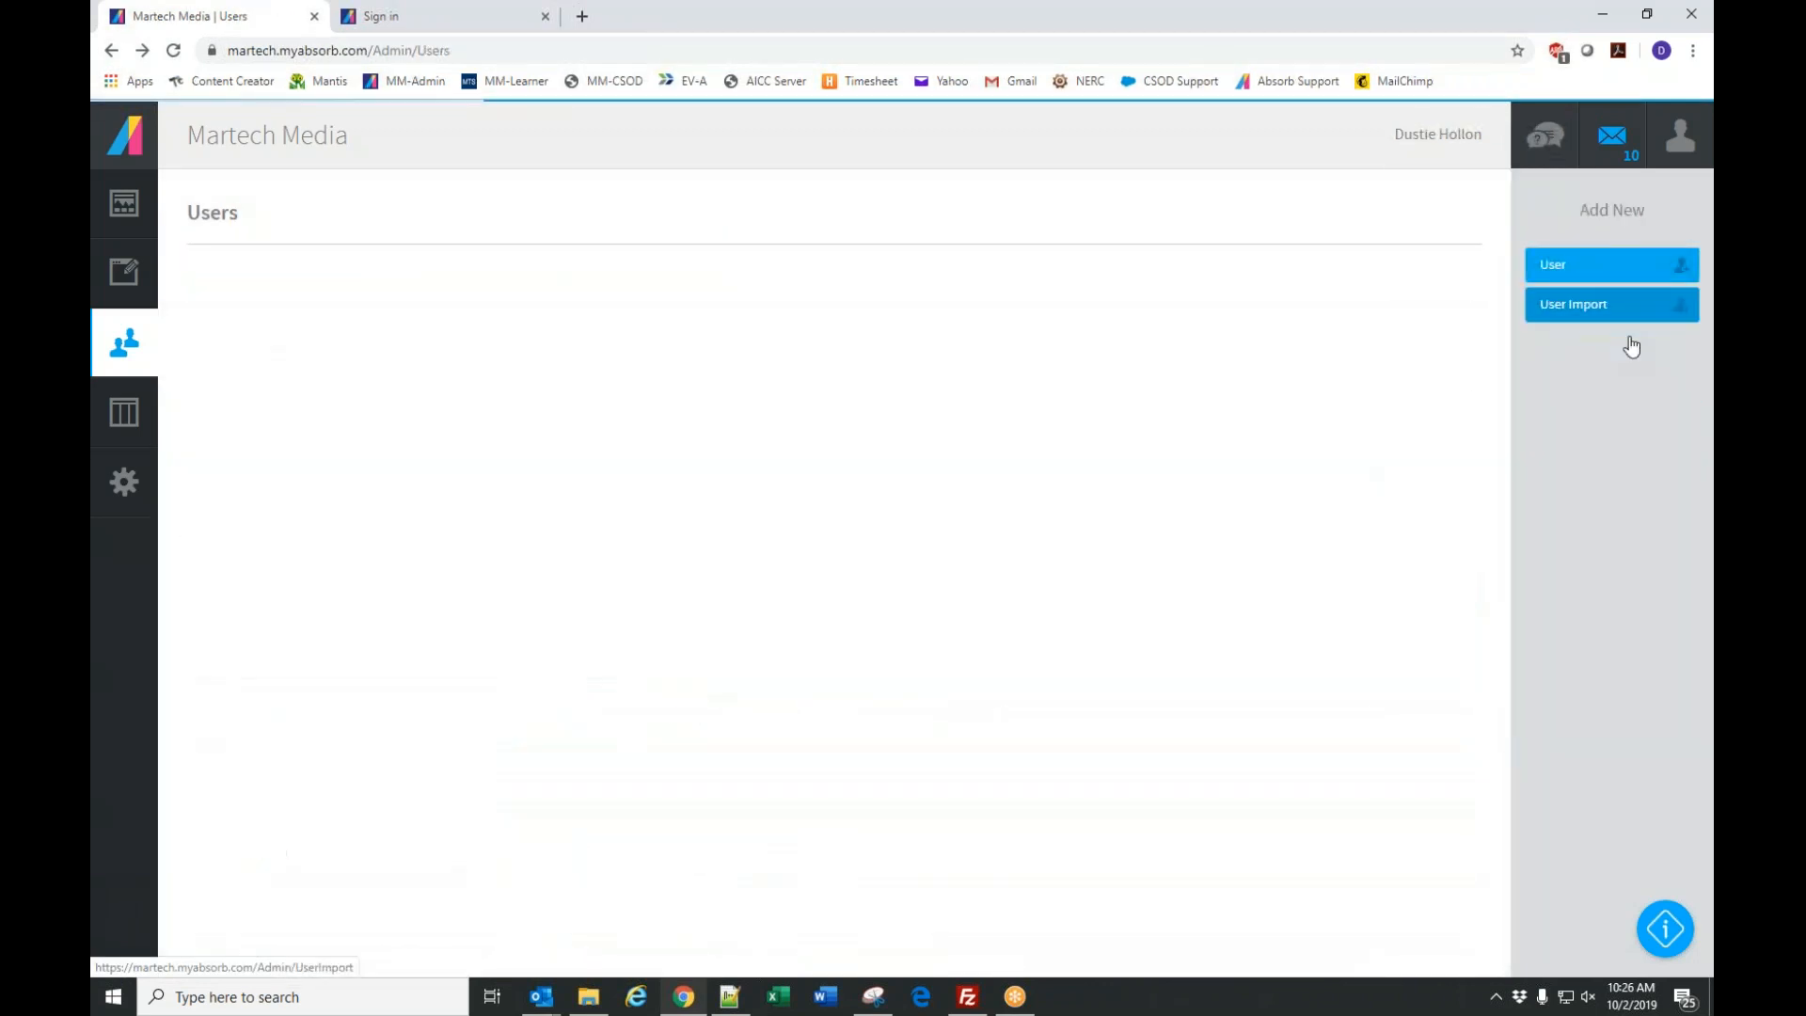
Select only the signed-in administrator's own record in the Users list and start an enrollment for it.
scroll(452, 717, down, 3)
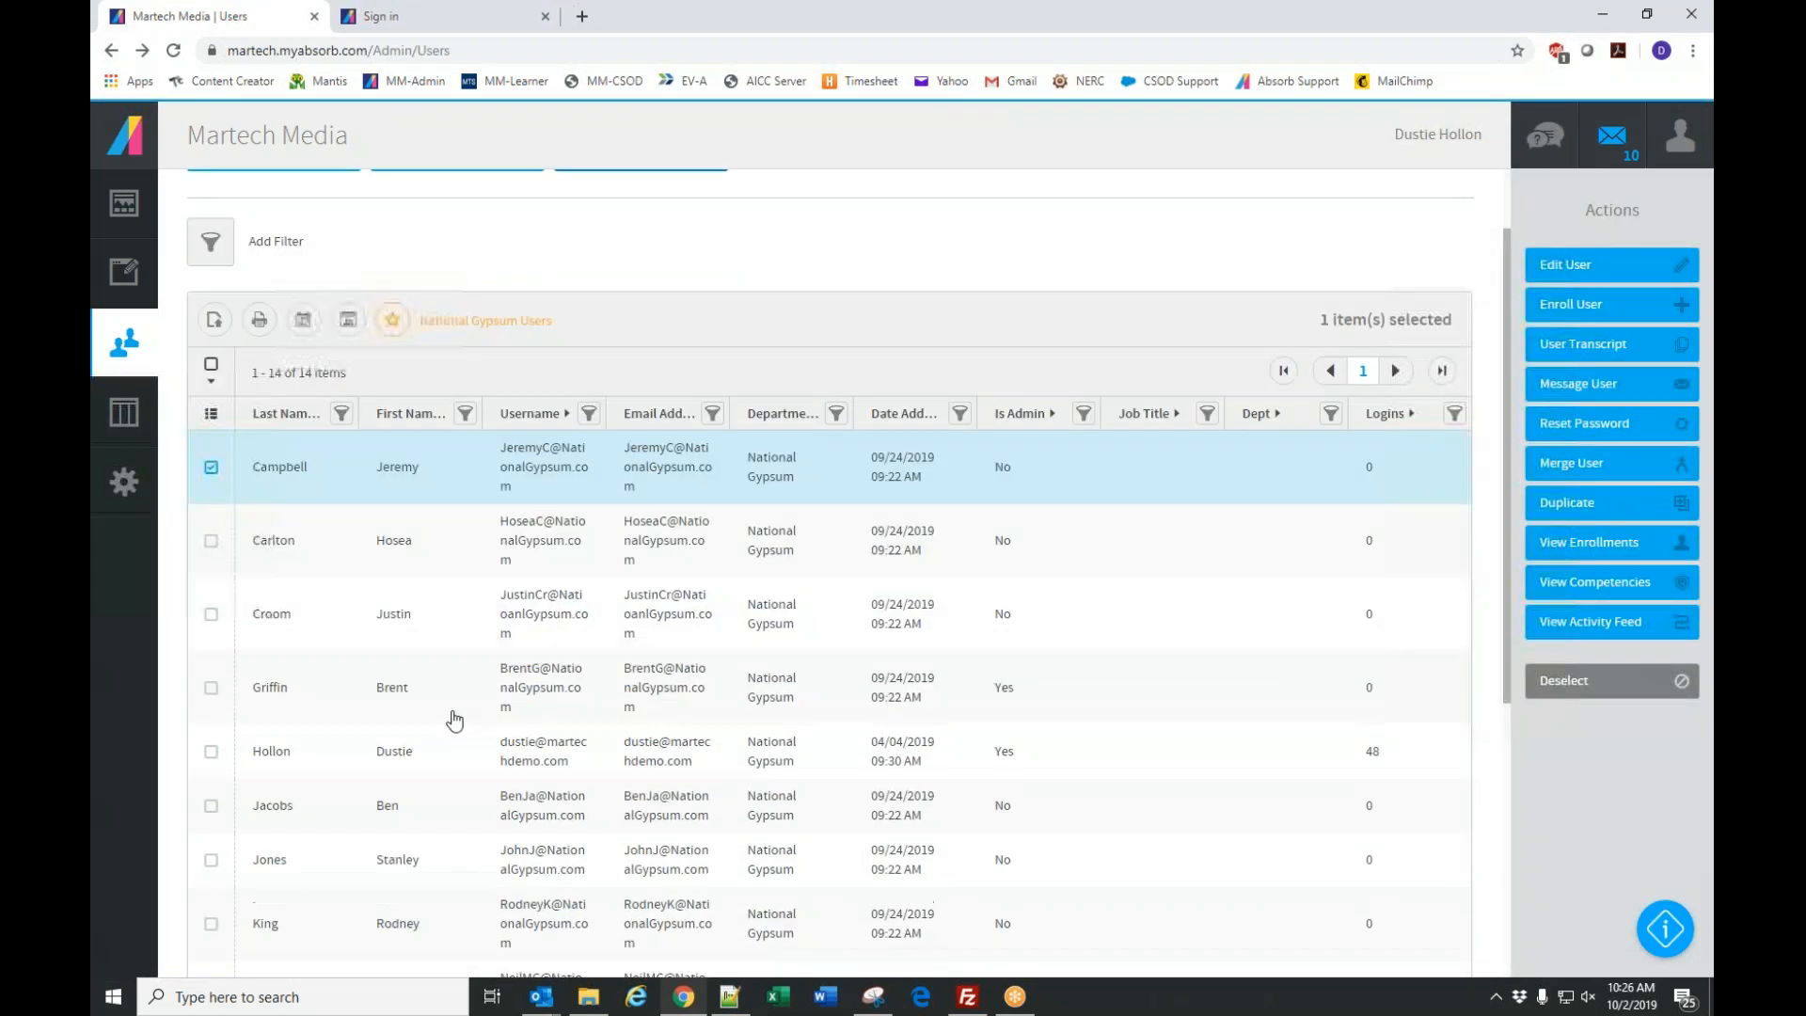
click(211, 562)
click(212, 278)
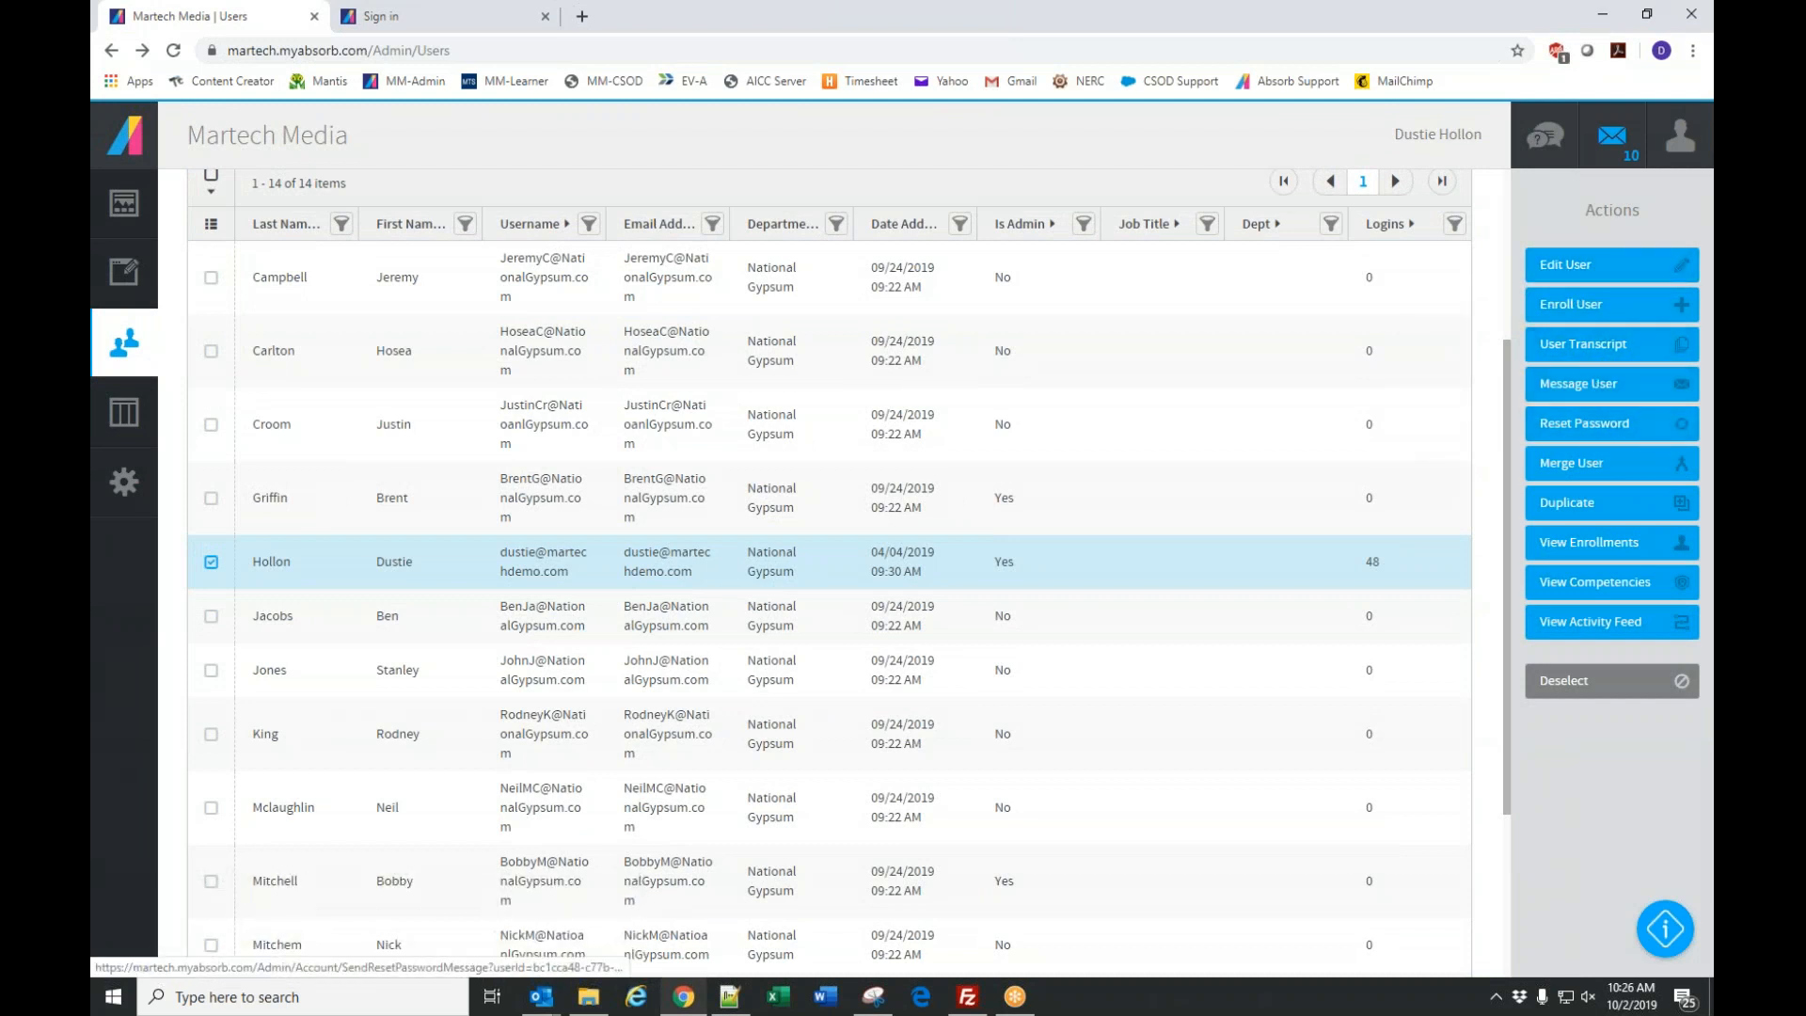
click(1599, 304)
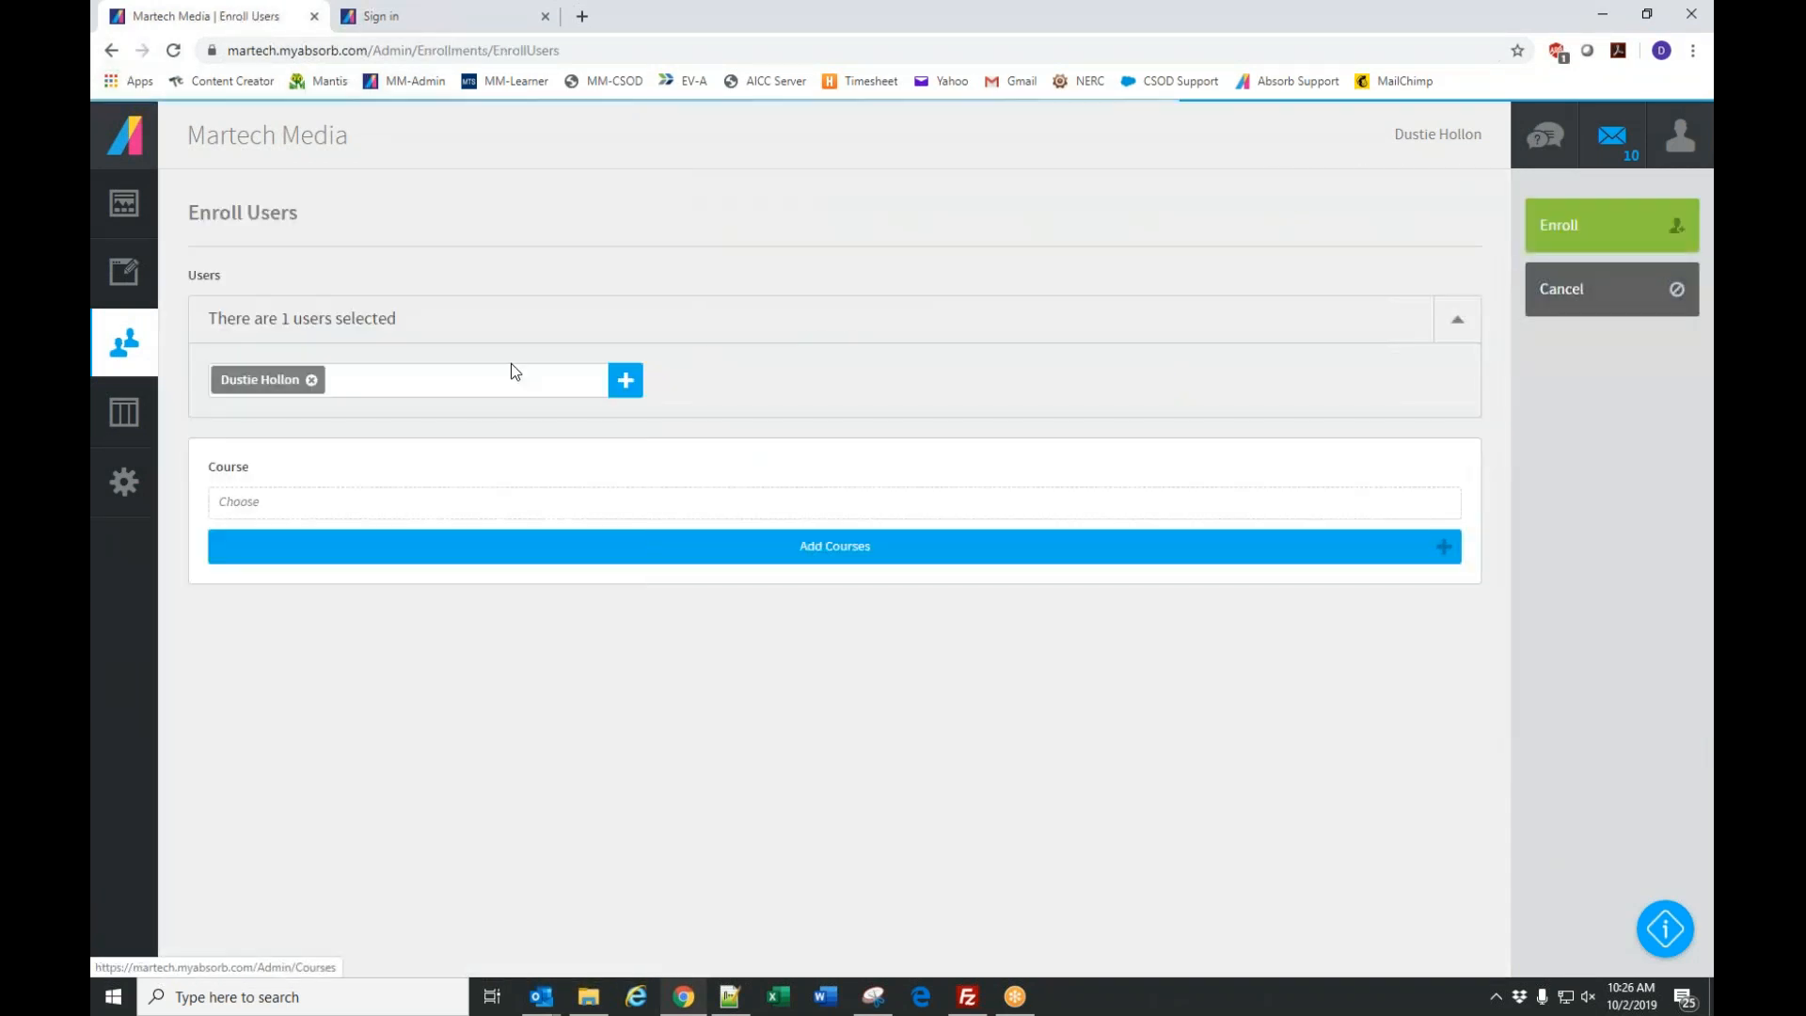
Search the courses for 101 and enroll the user in NGYP 101-01, 101-02, 101-03, 101-70 and 101-71.
click(840, 548)
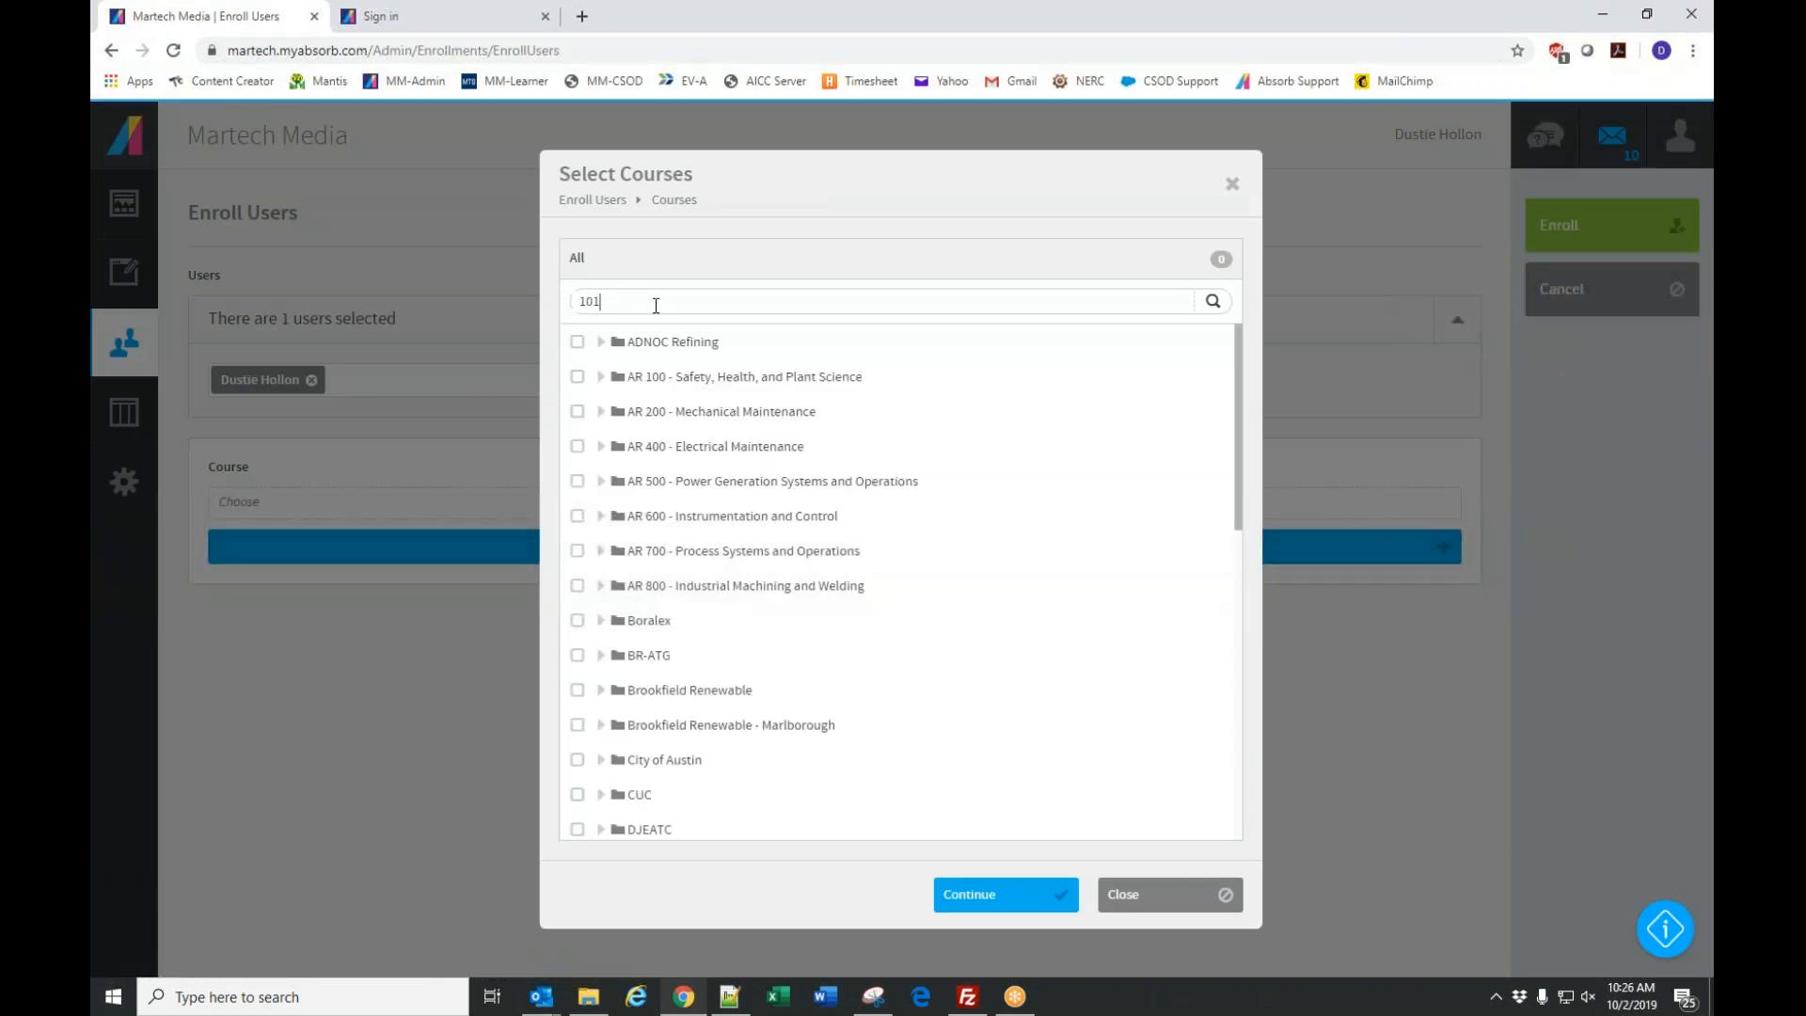
key(Return)
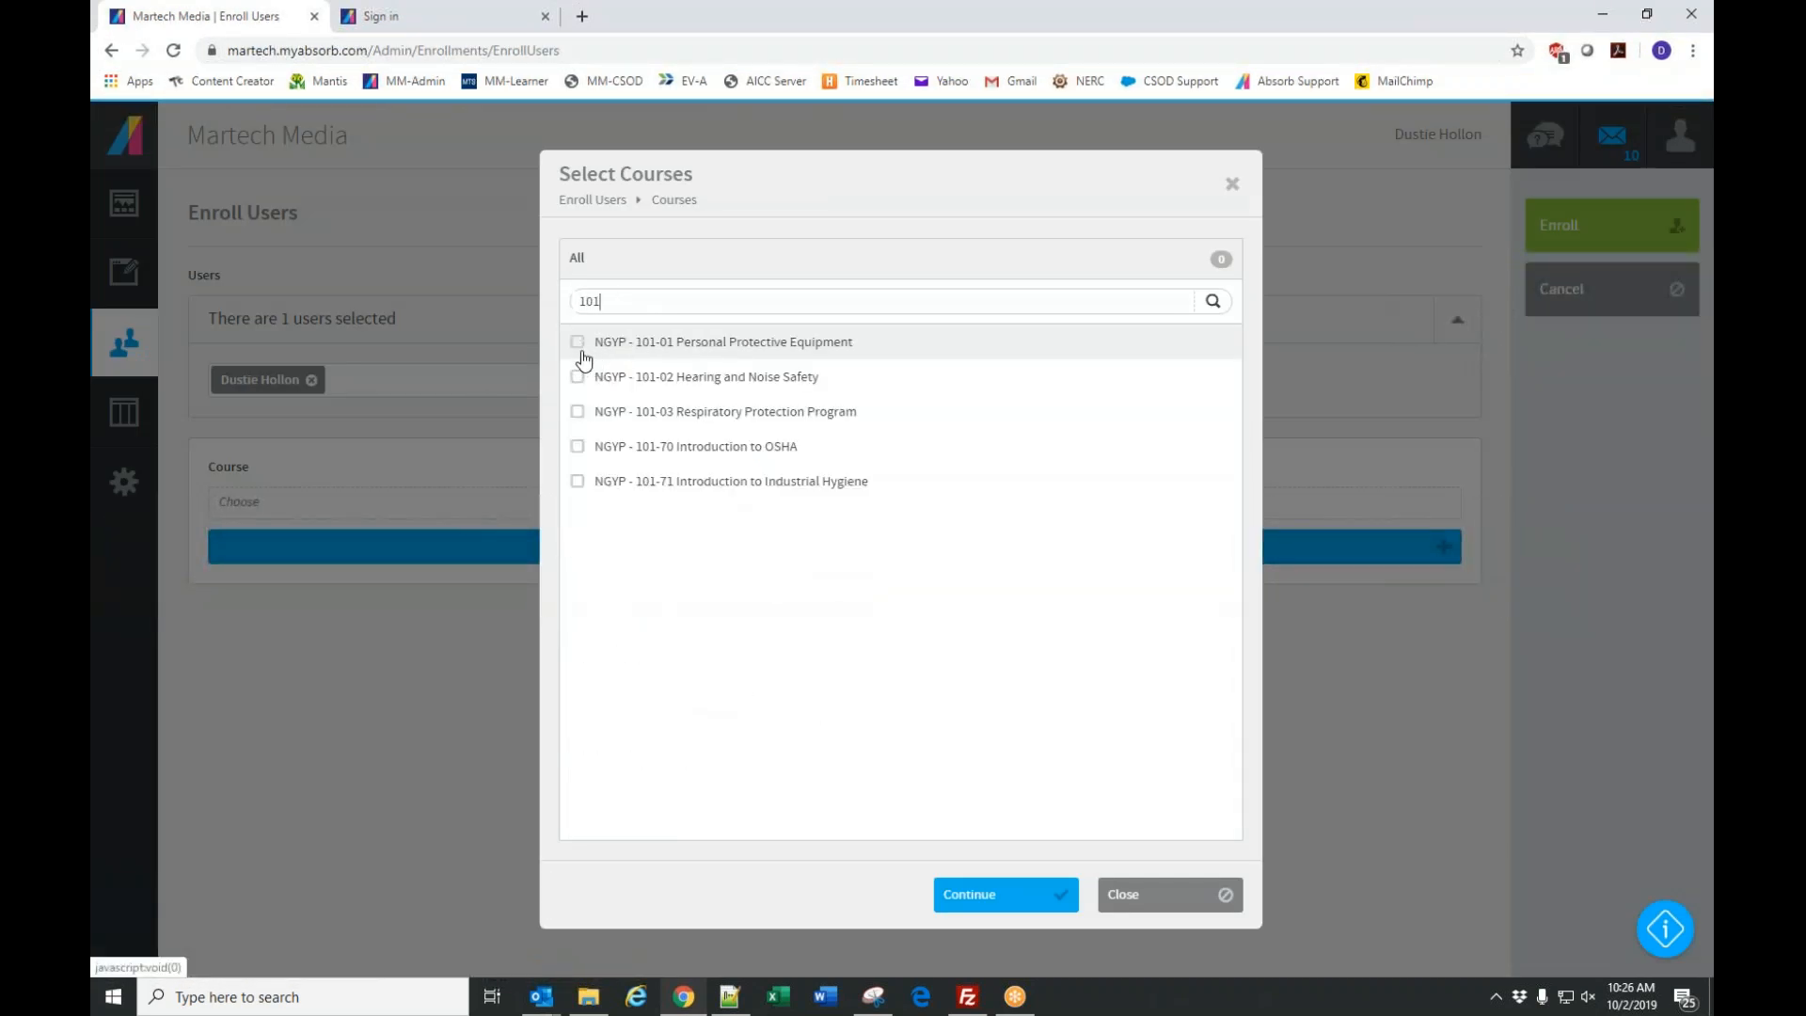
click(578, 344)
click(578, 377)
click(578, 412)
click(578, 446)
click(578, 481)
click(1020, 901)
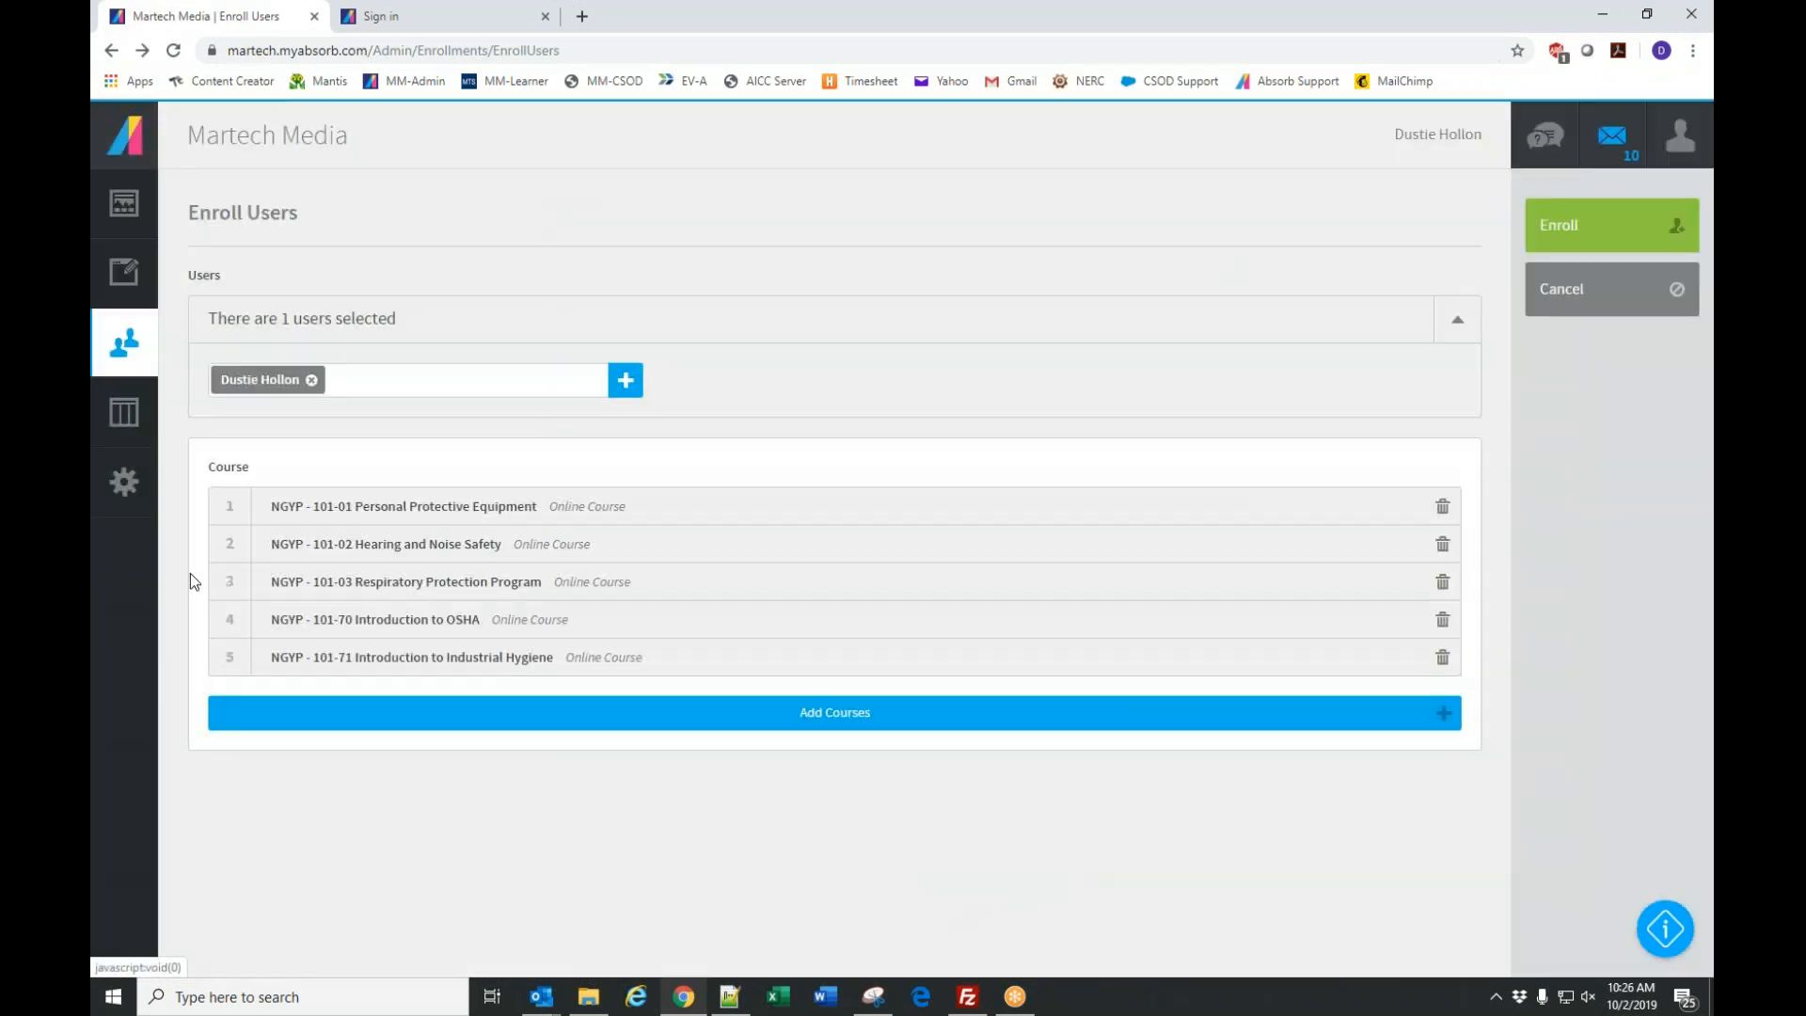
click(1566, 226)
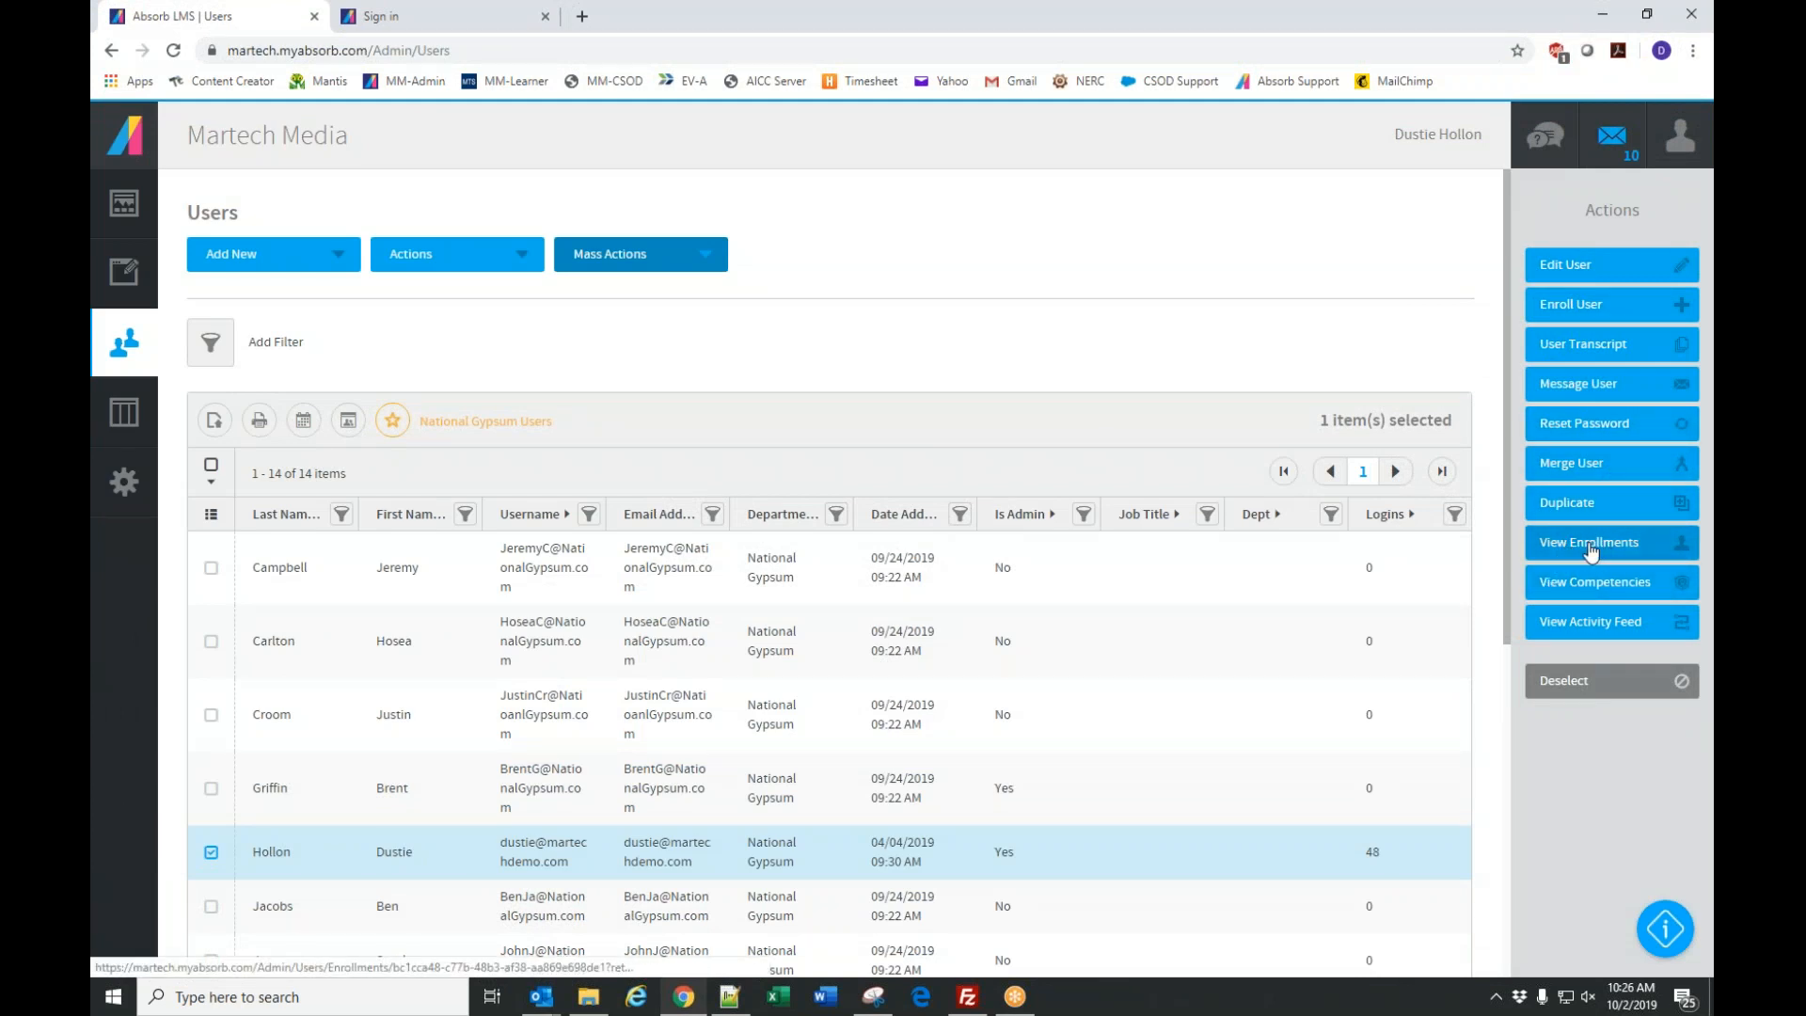
View the selected user's enrollments, and switch to the learner side to review the dashboard's My Courses and Catalog sections.
click(1590, 552)
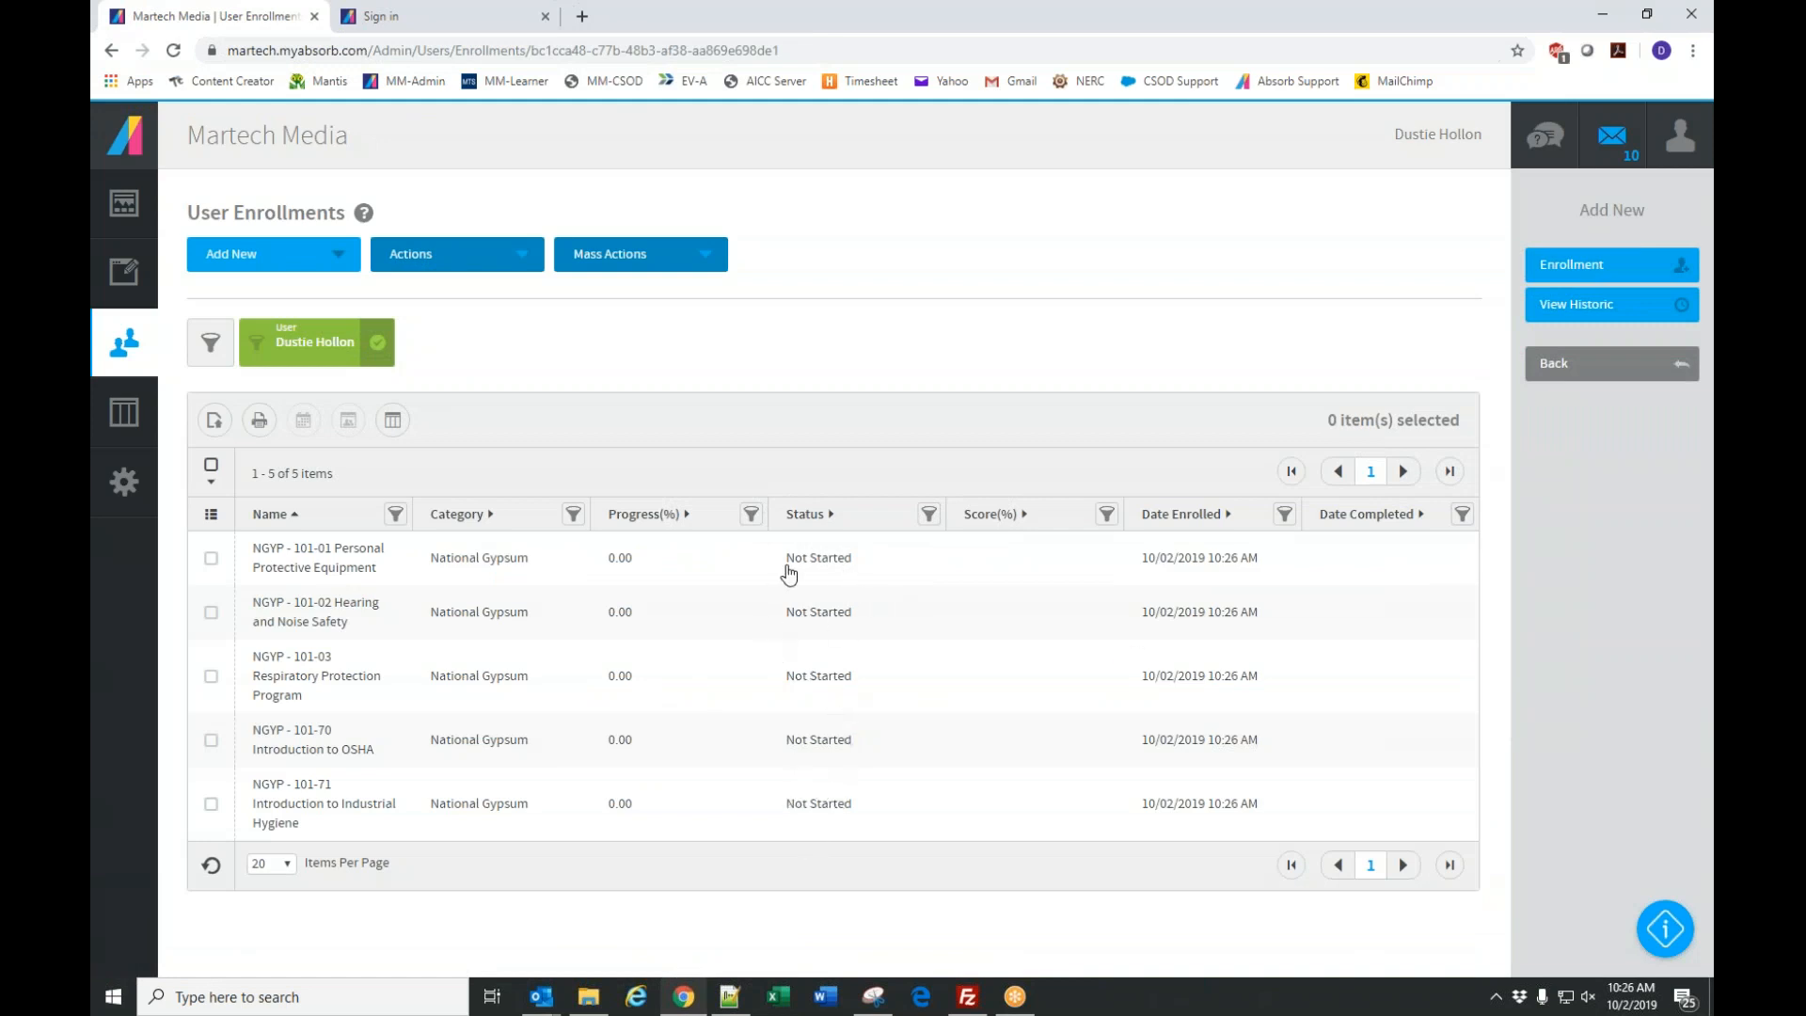
click(1680, 139)
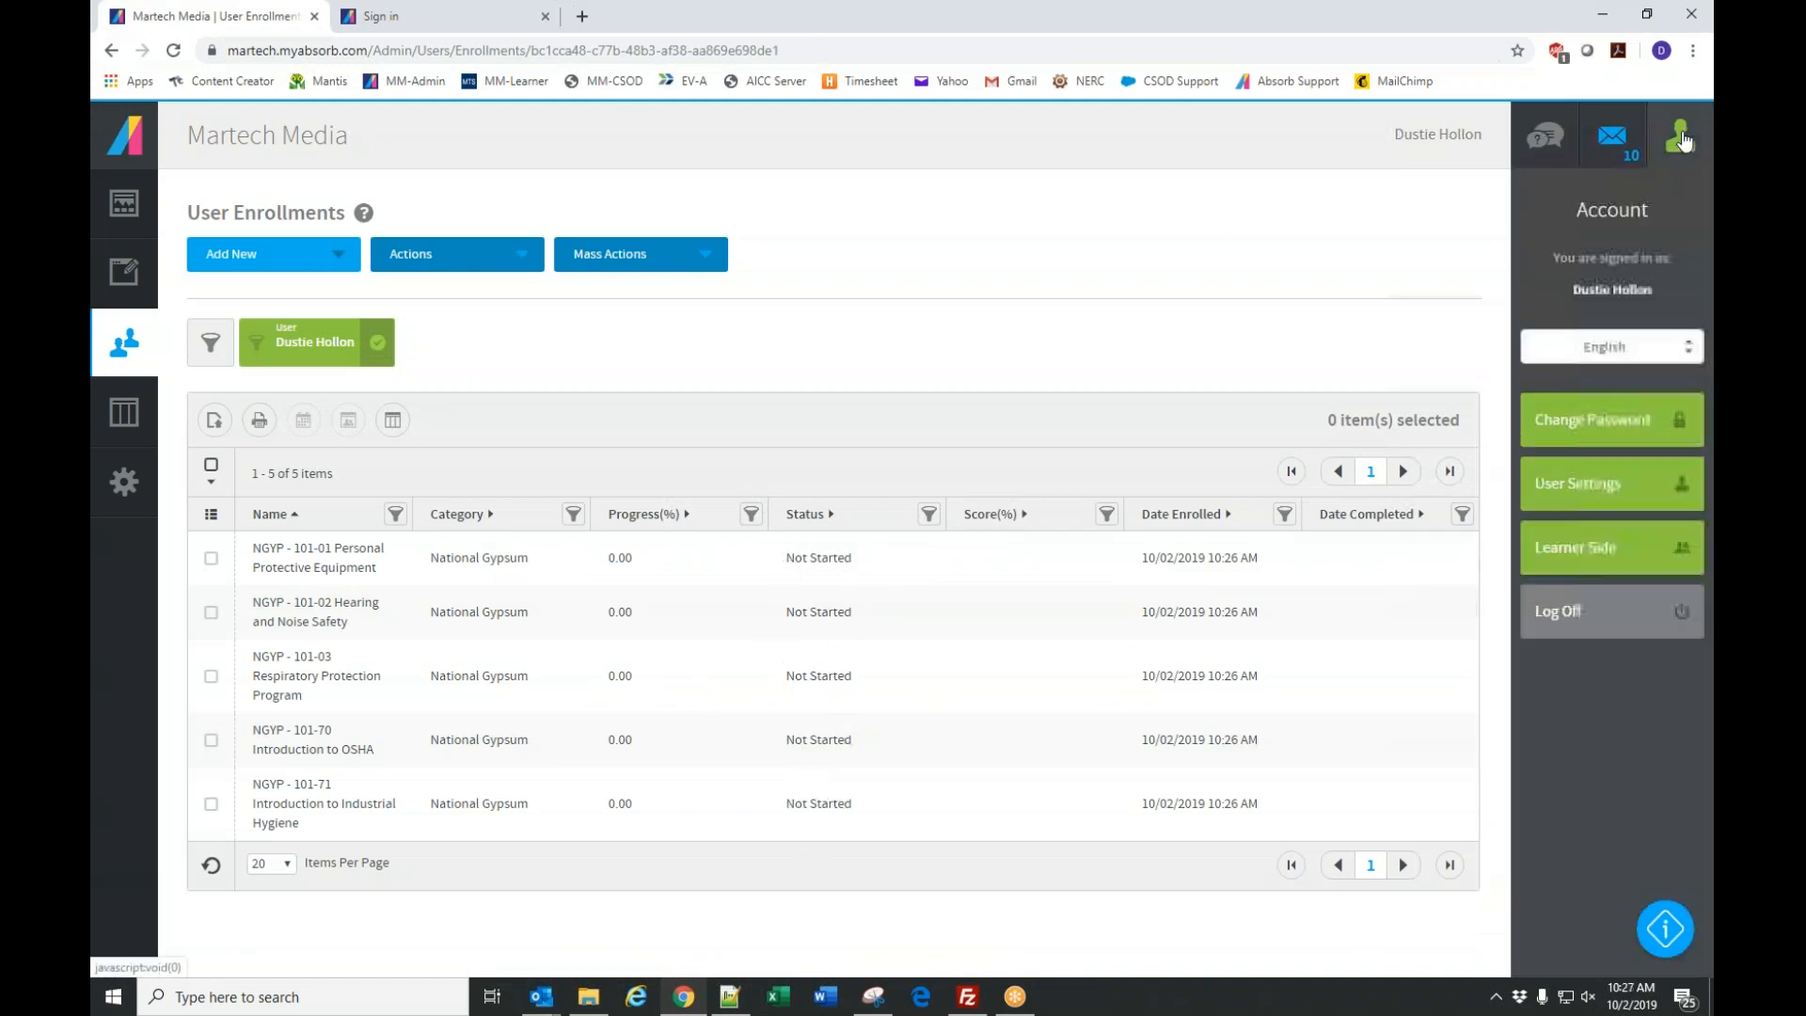
click(1599, 547)
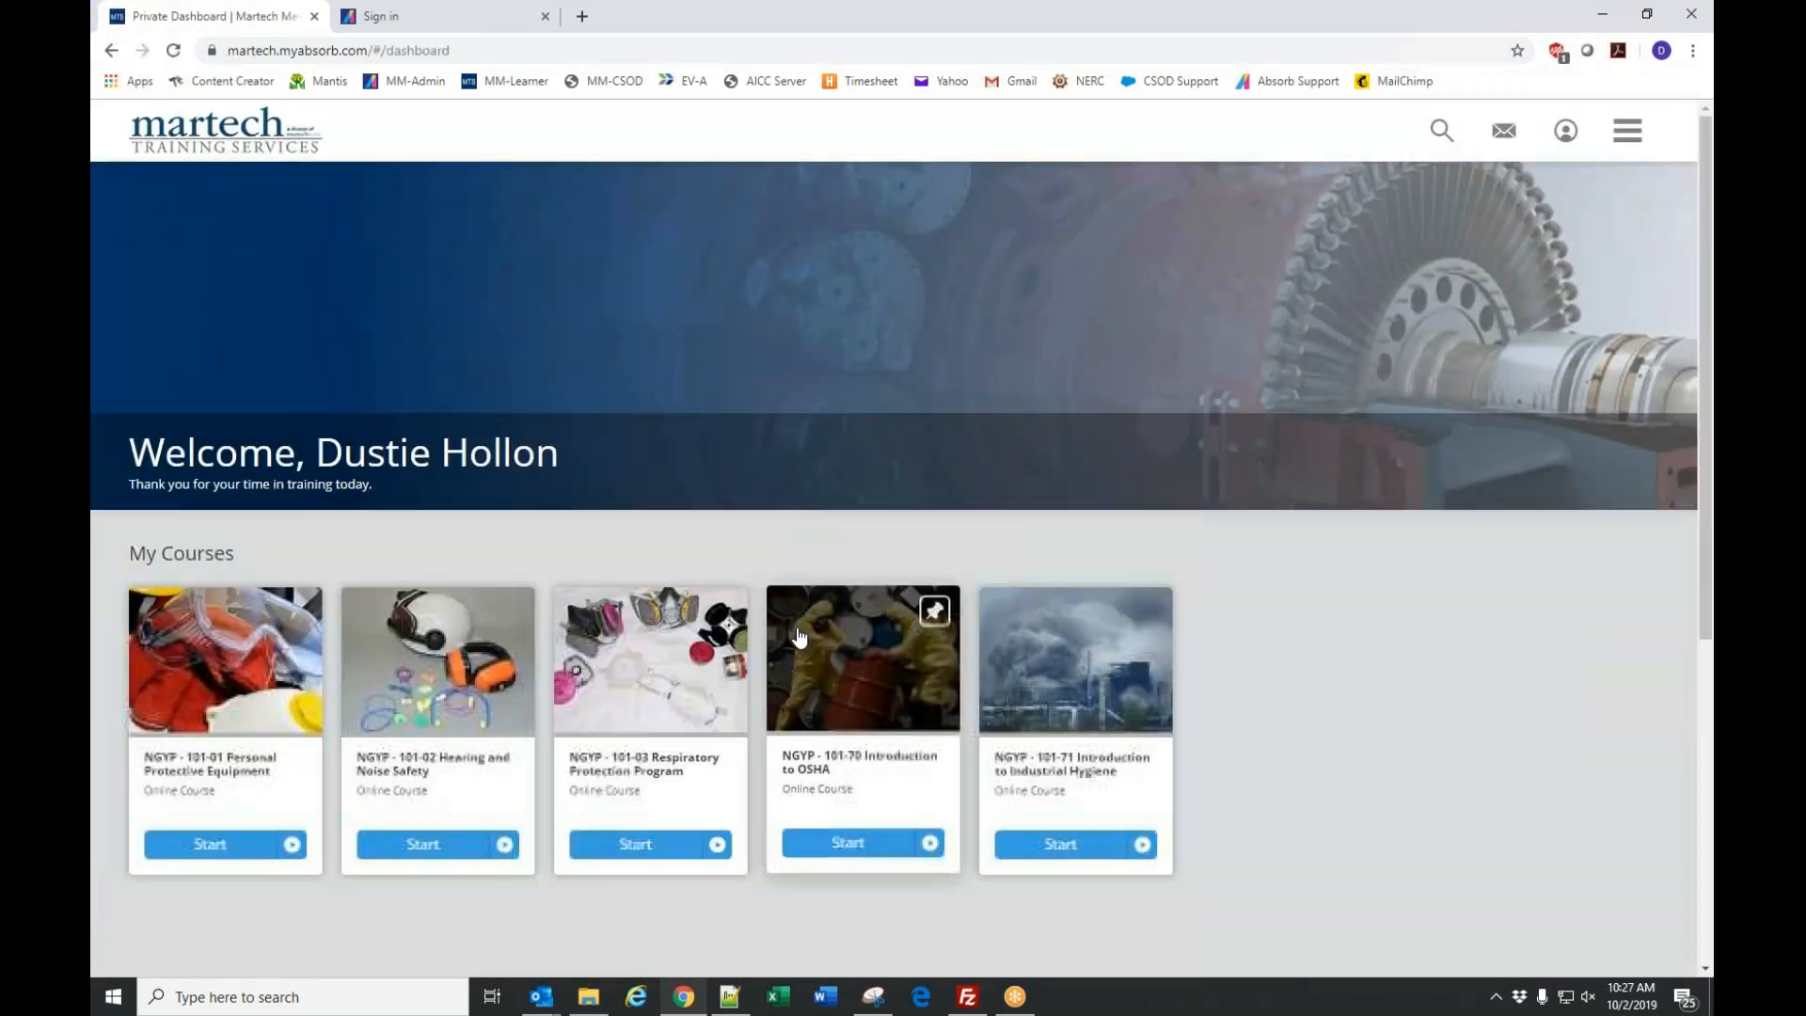
scroll(903, 658, down, 5)
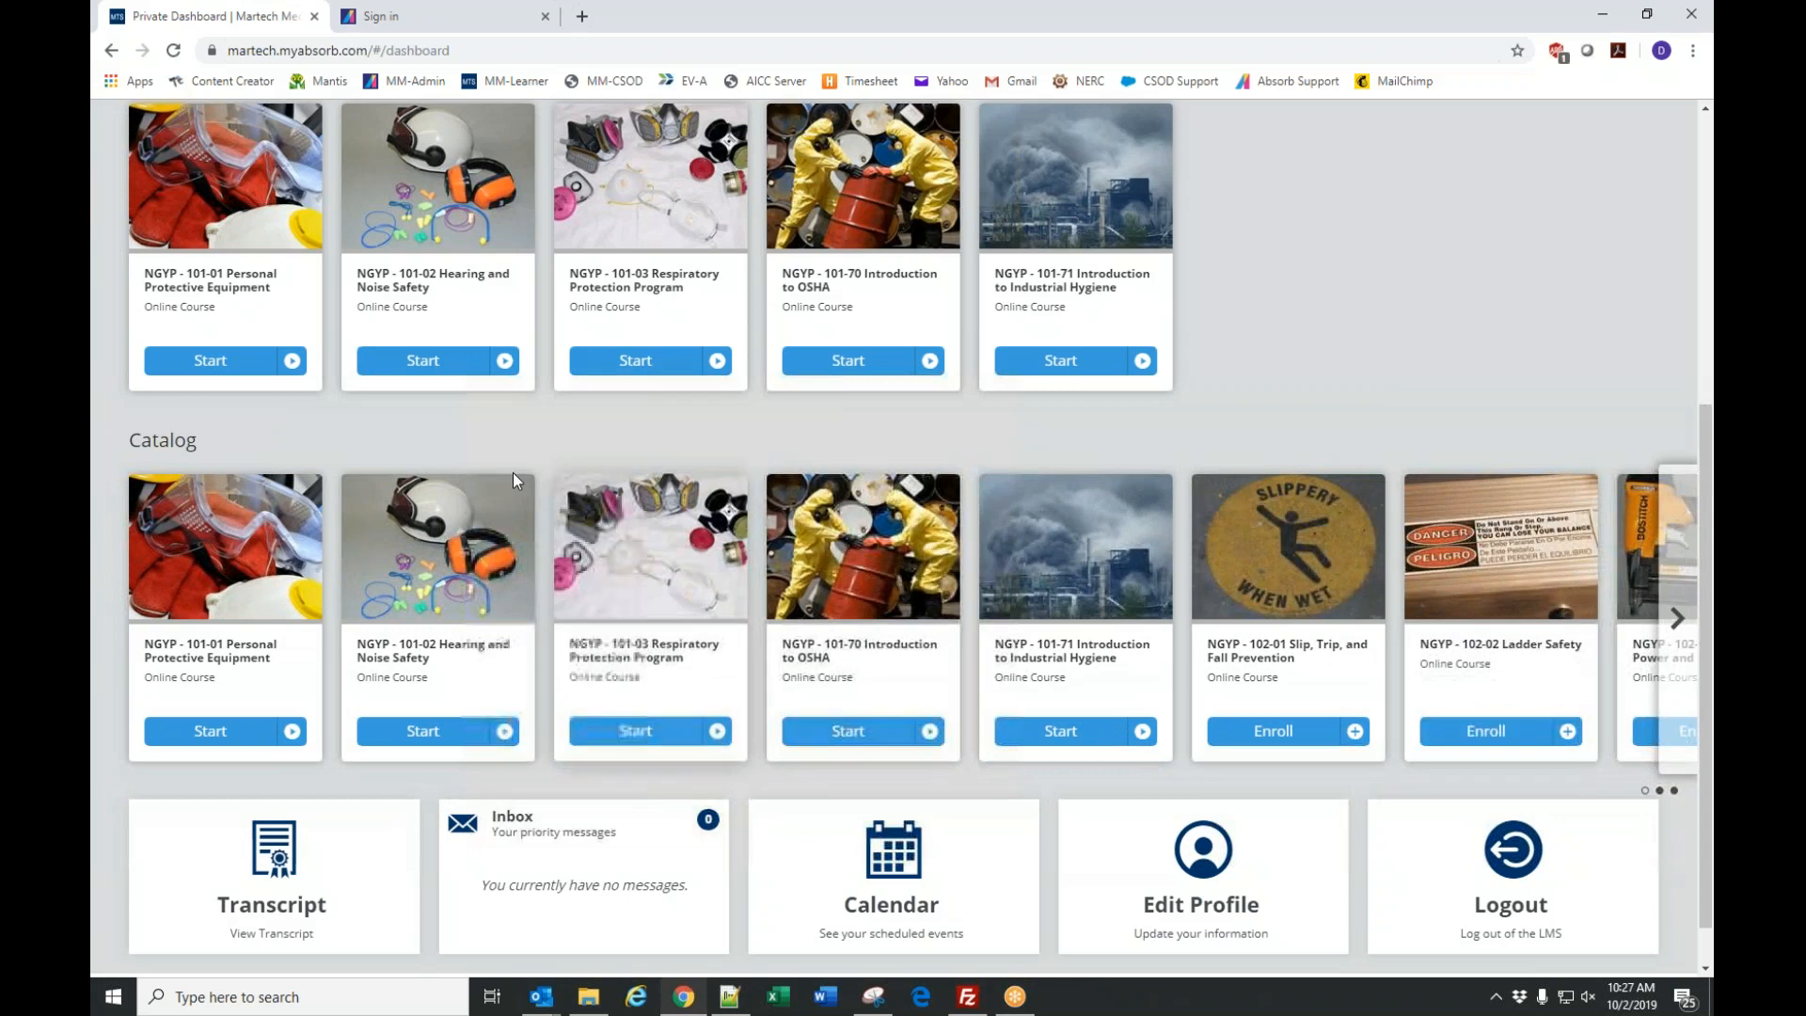
scroll(821, 585, up, 2)
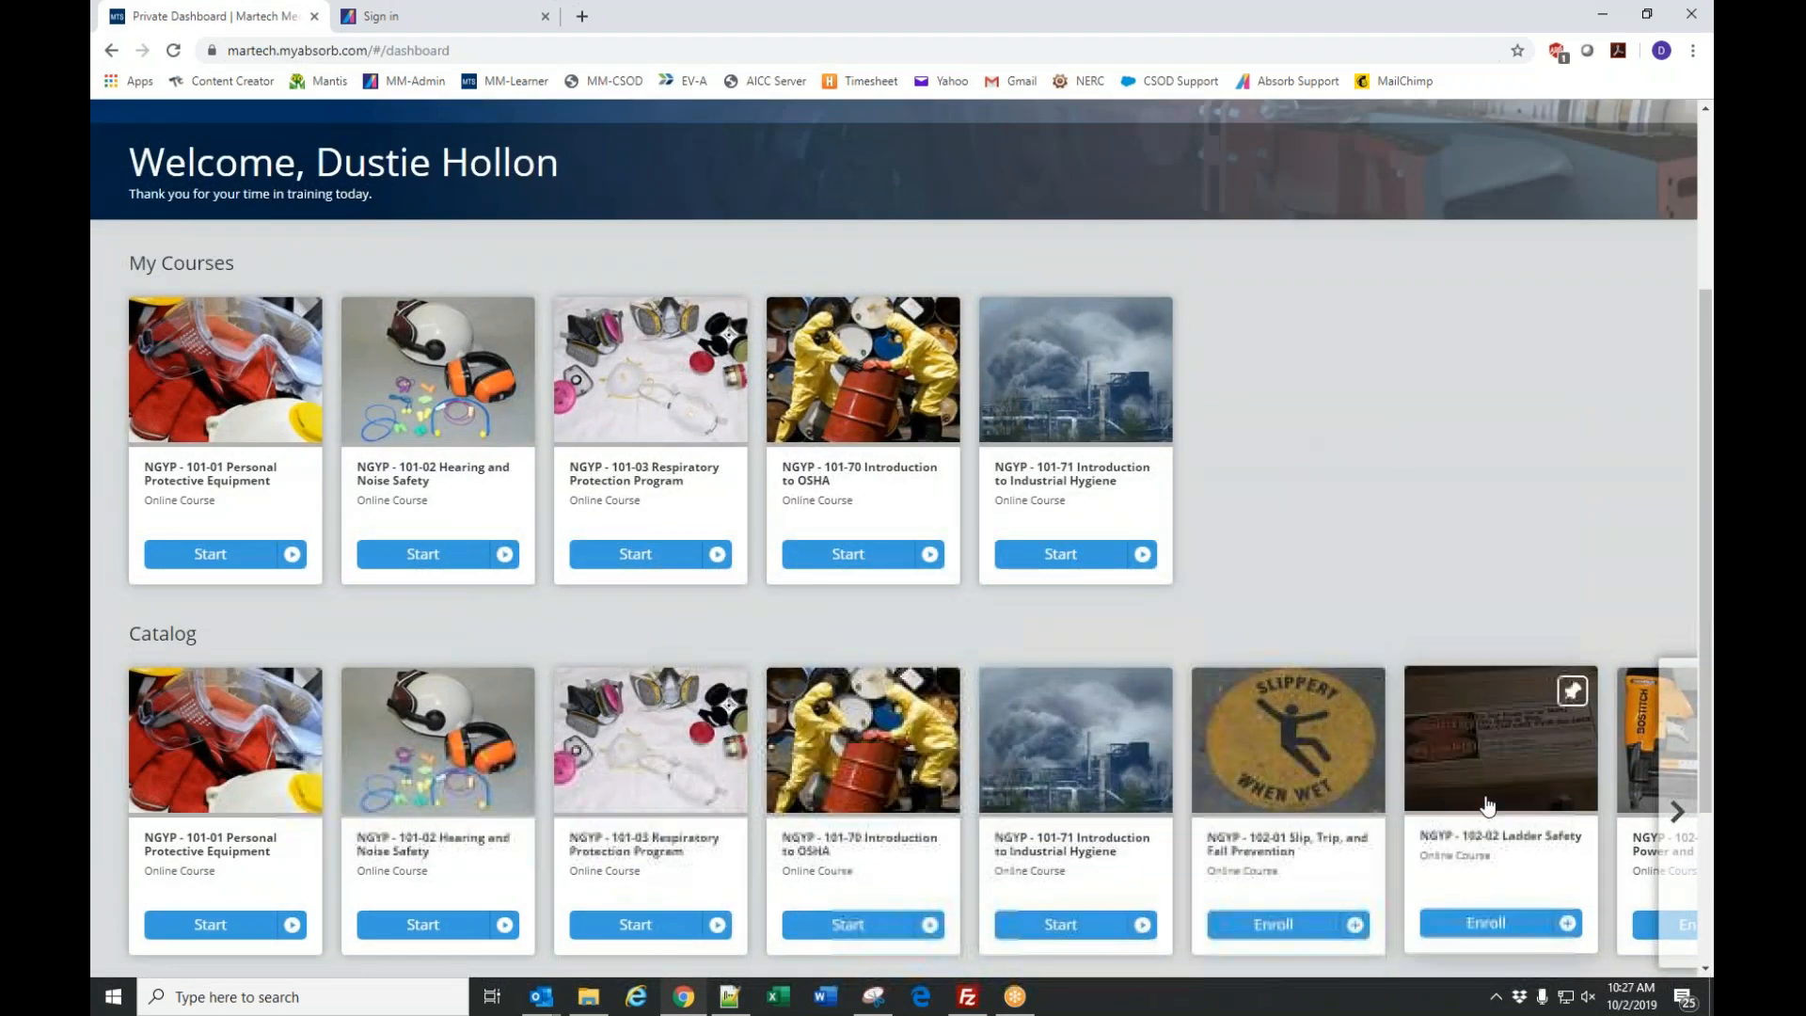
scroll(1486, 804, down, 1)
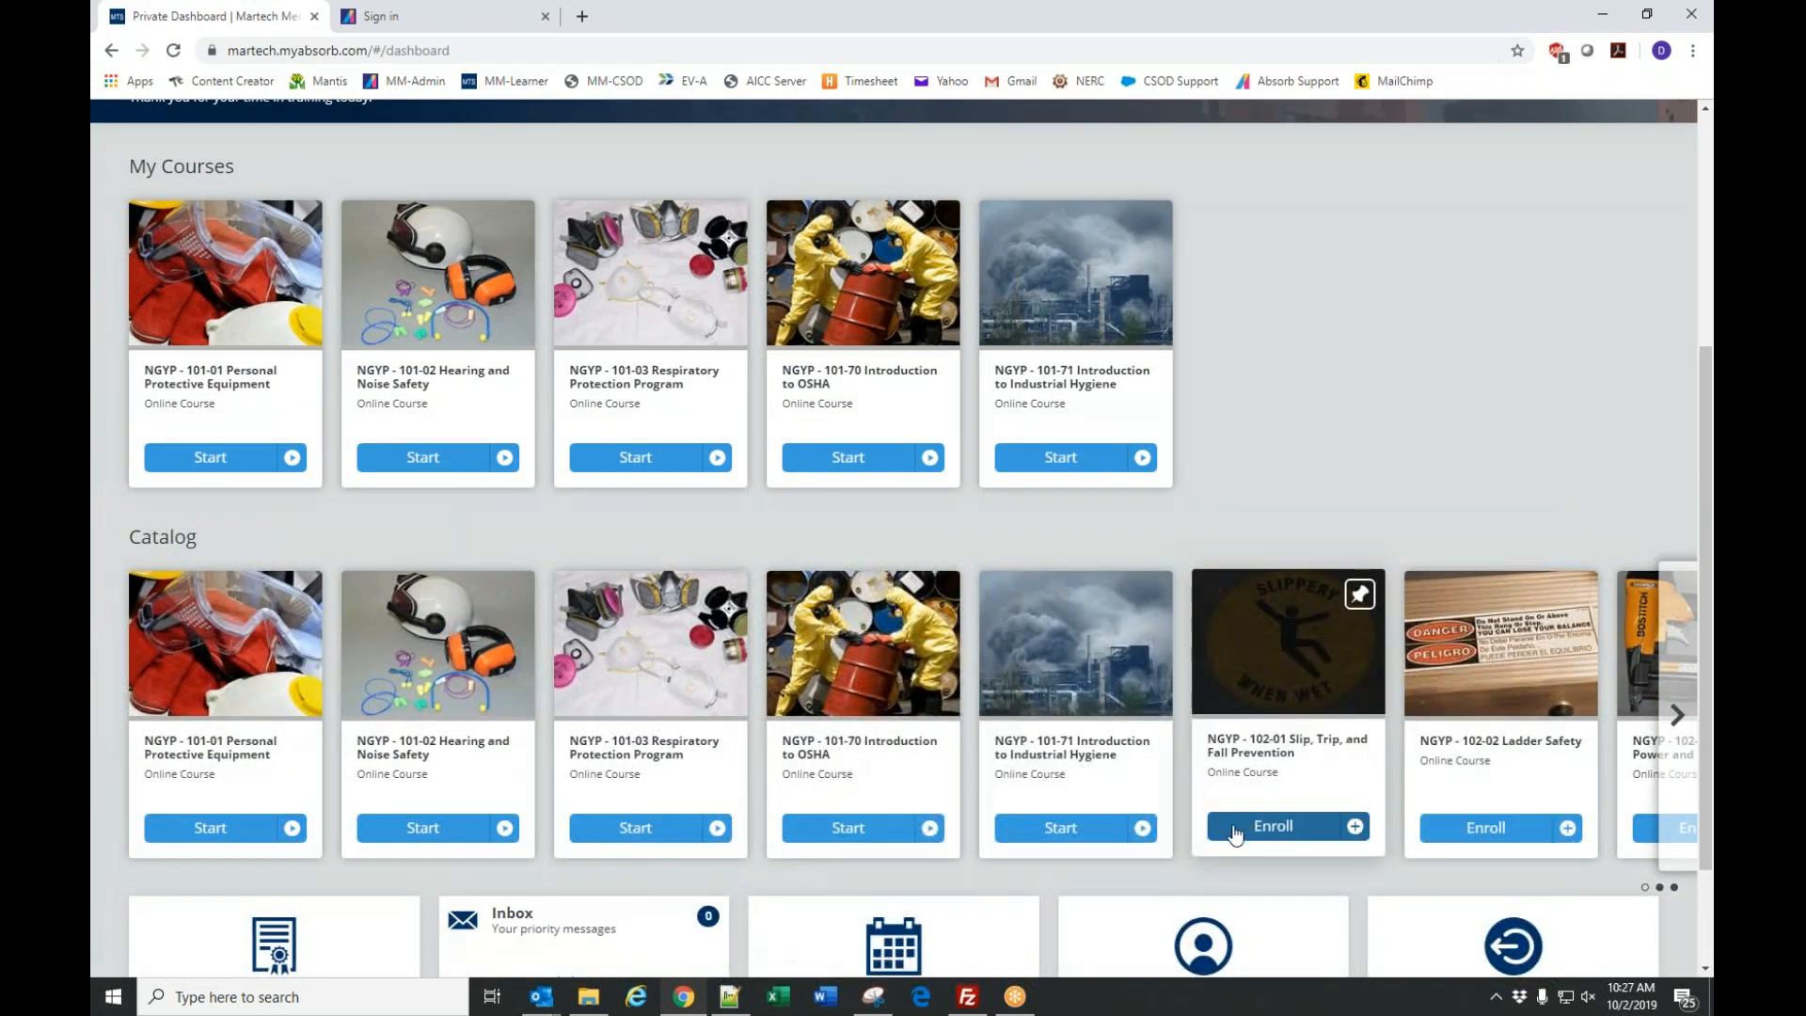
Browse the National Gypsum category in the full course catalog and return to the learner dashboard.
click(148, 546)
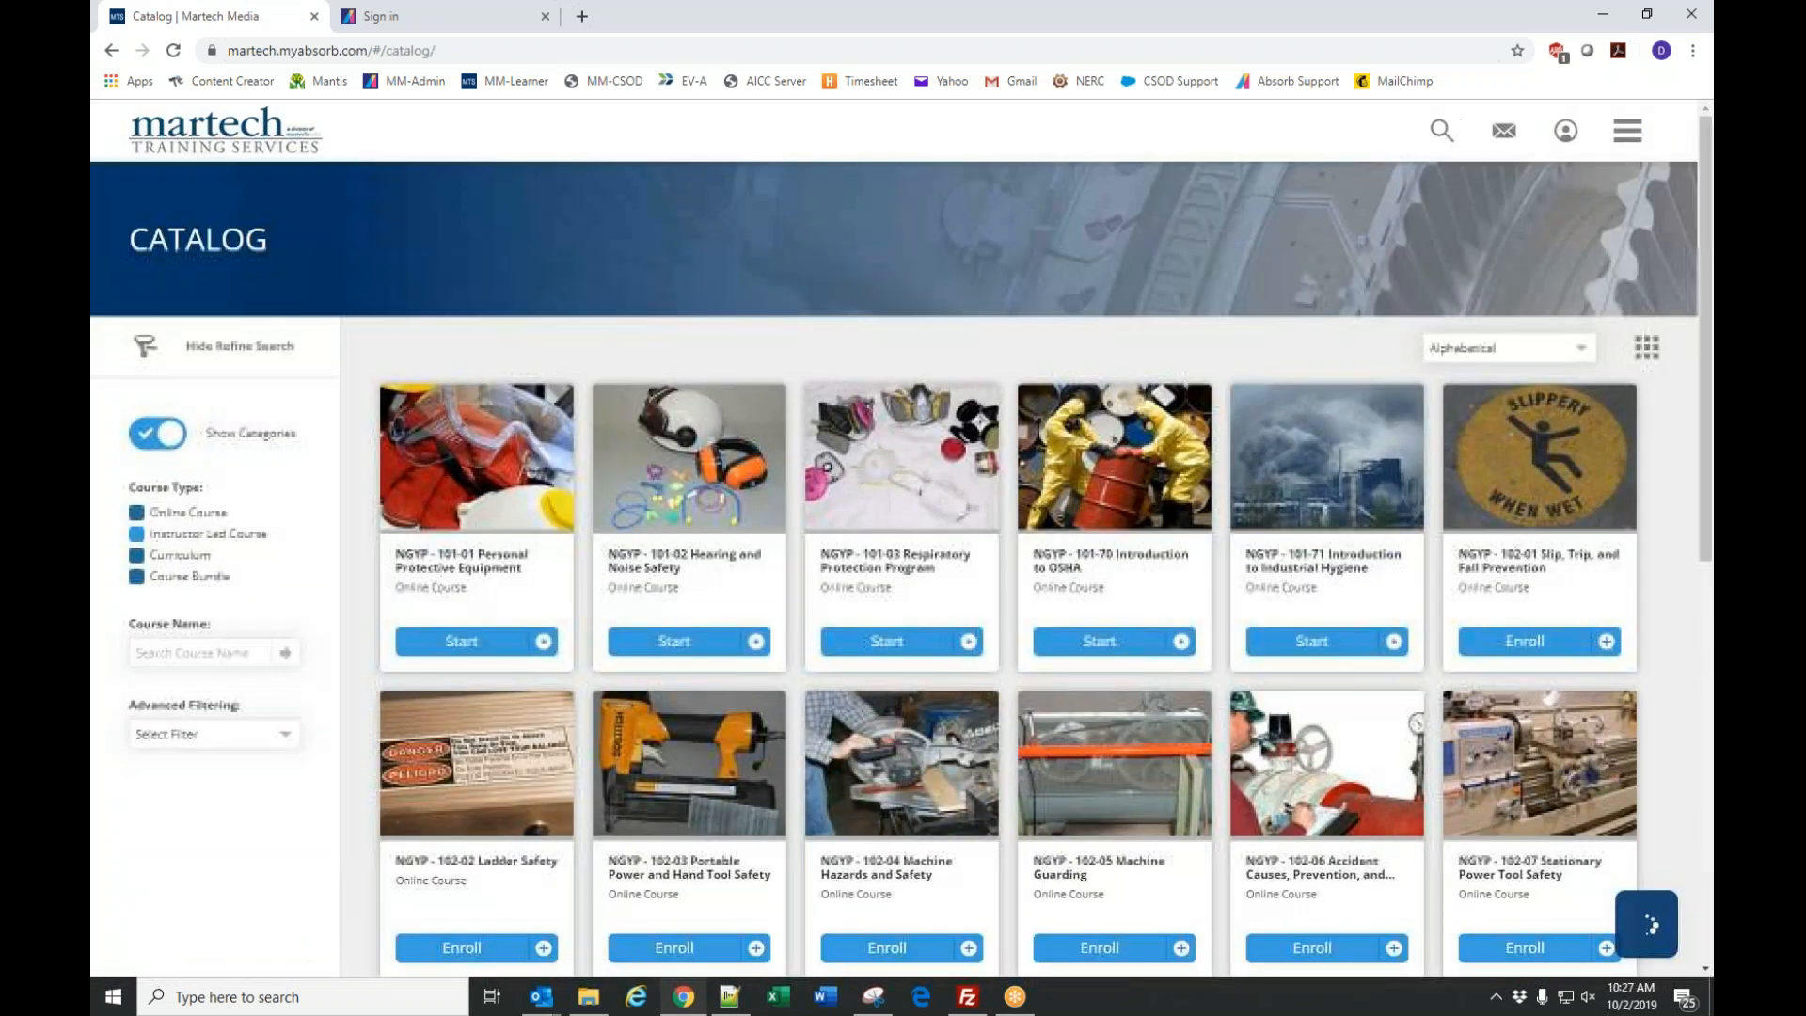
scroll(1059, 585, down, 3)
scroll(1059, 587, down, 1)
scroll(1370, 646, up, 4)
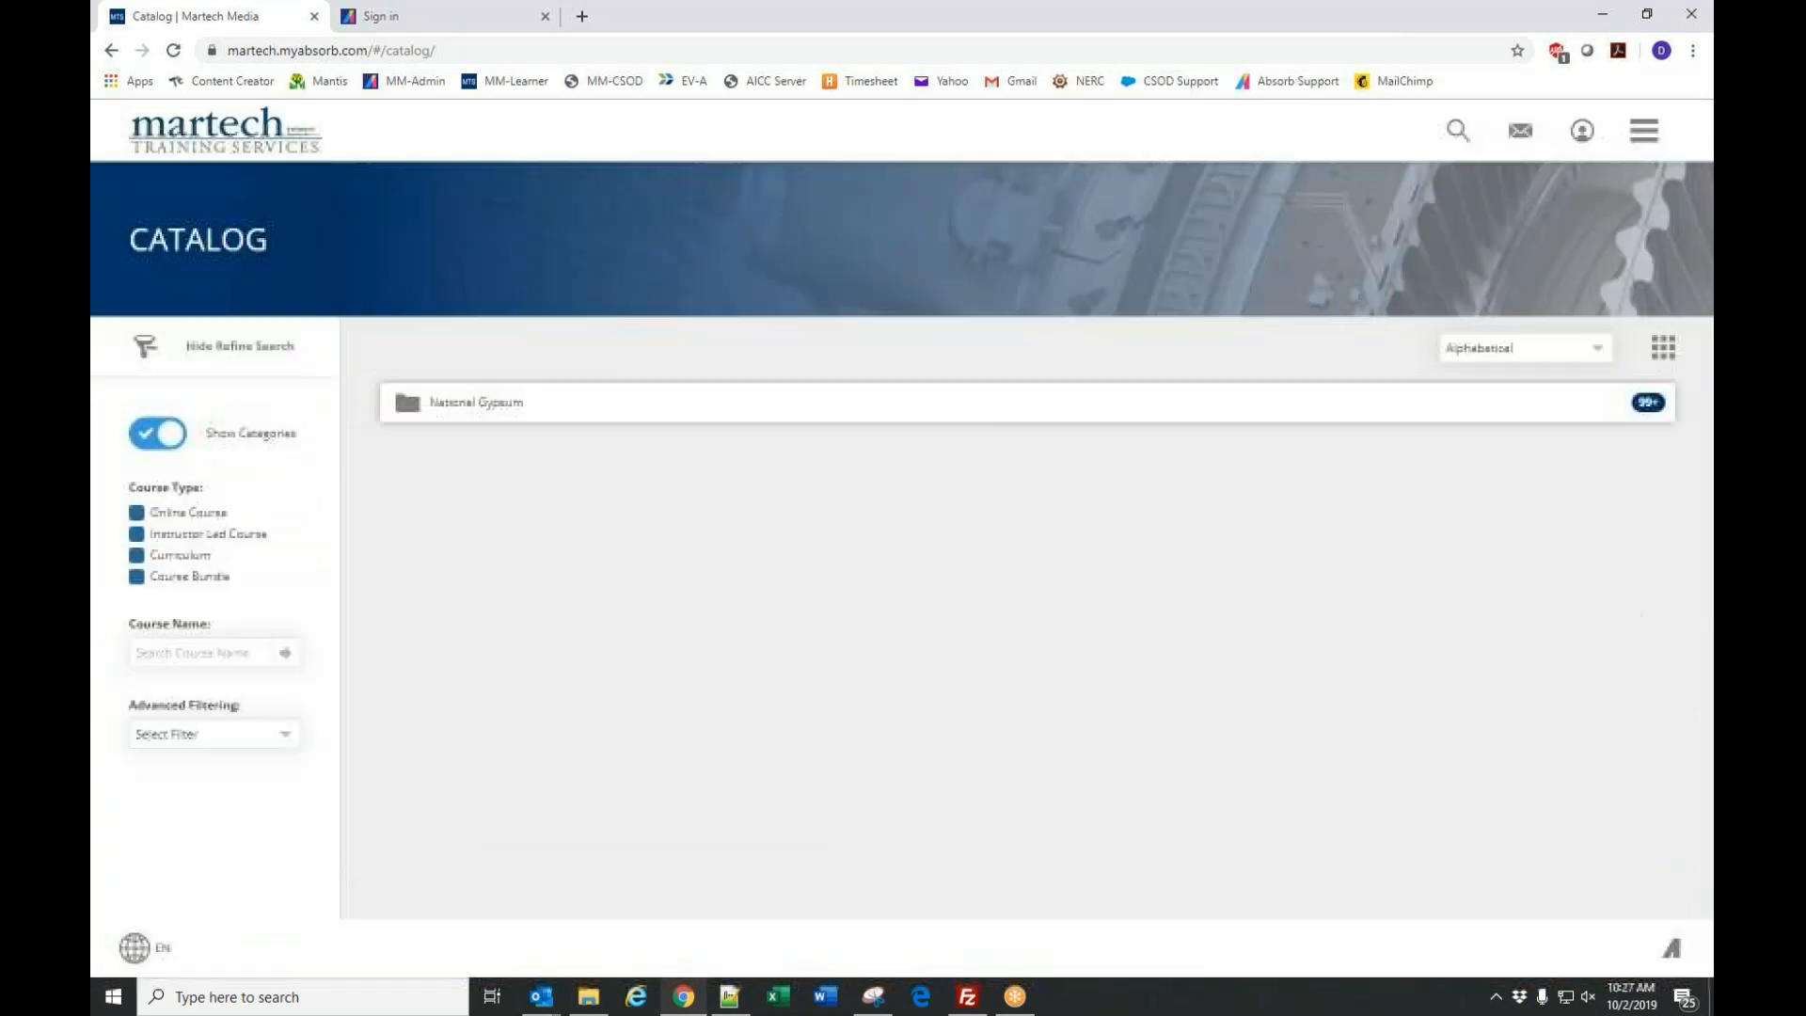
click(1487, 408)
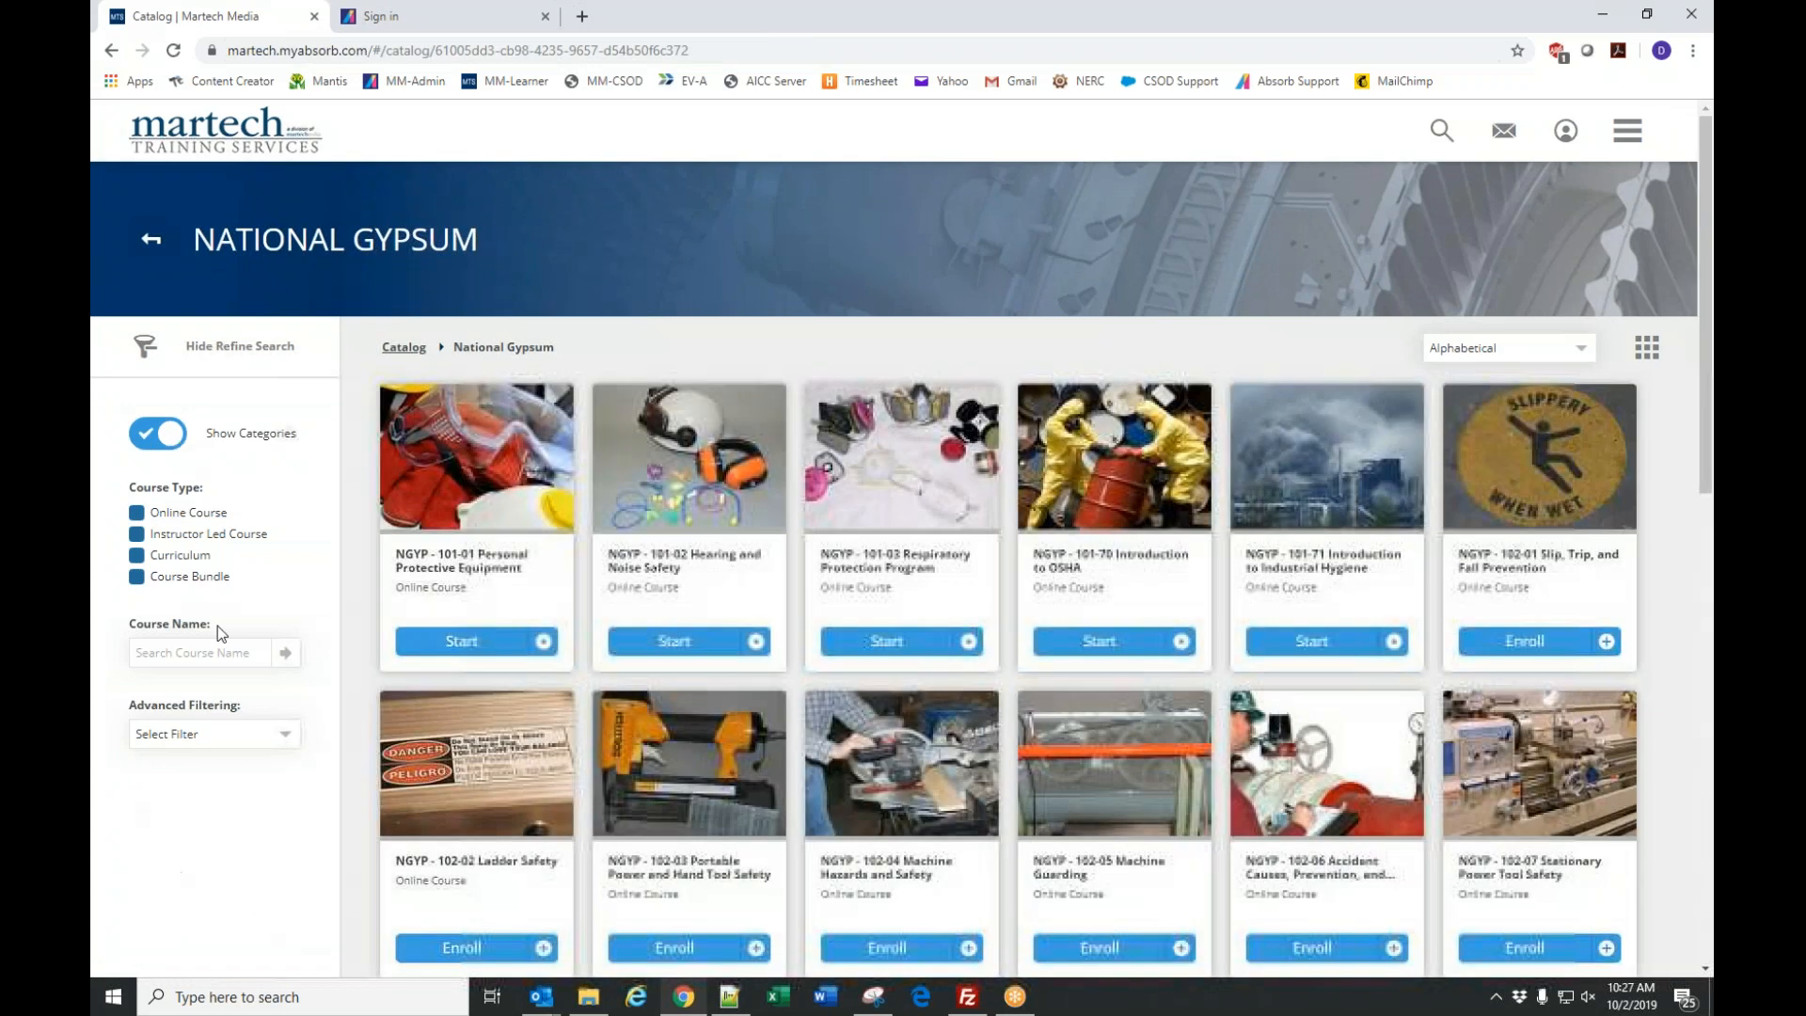
click(207, 654)
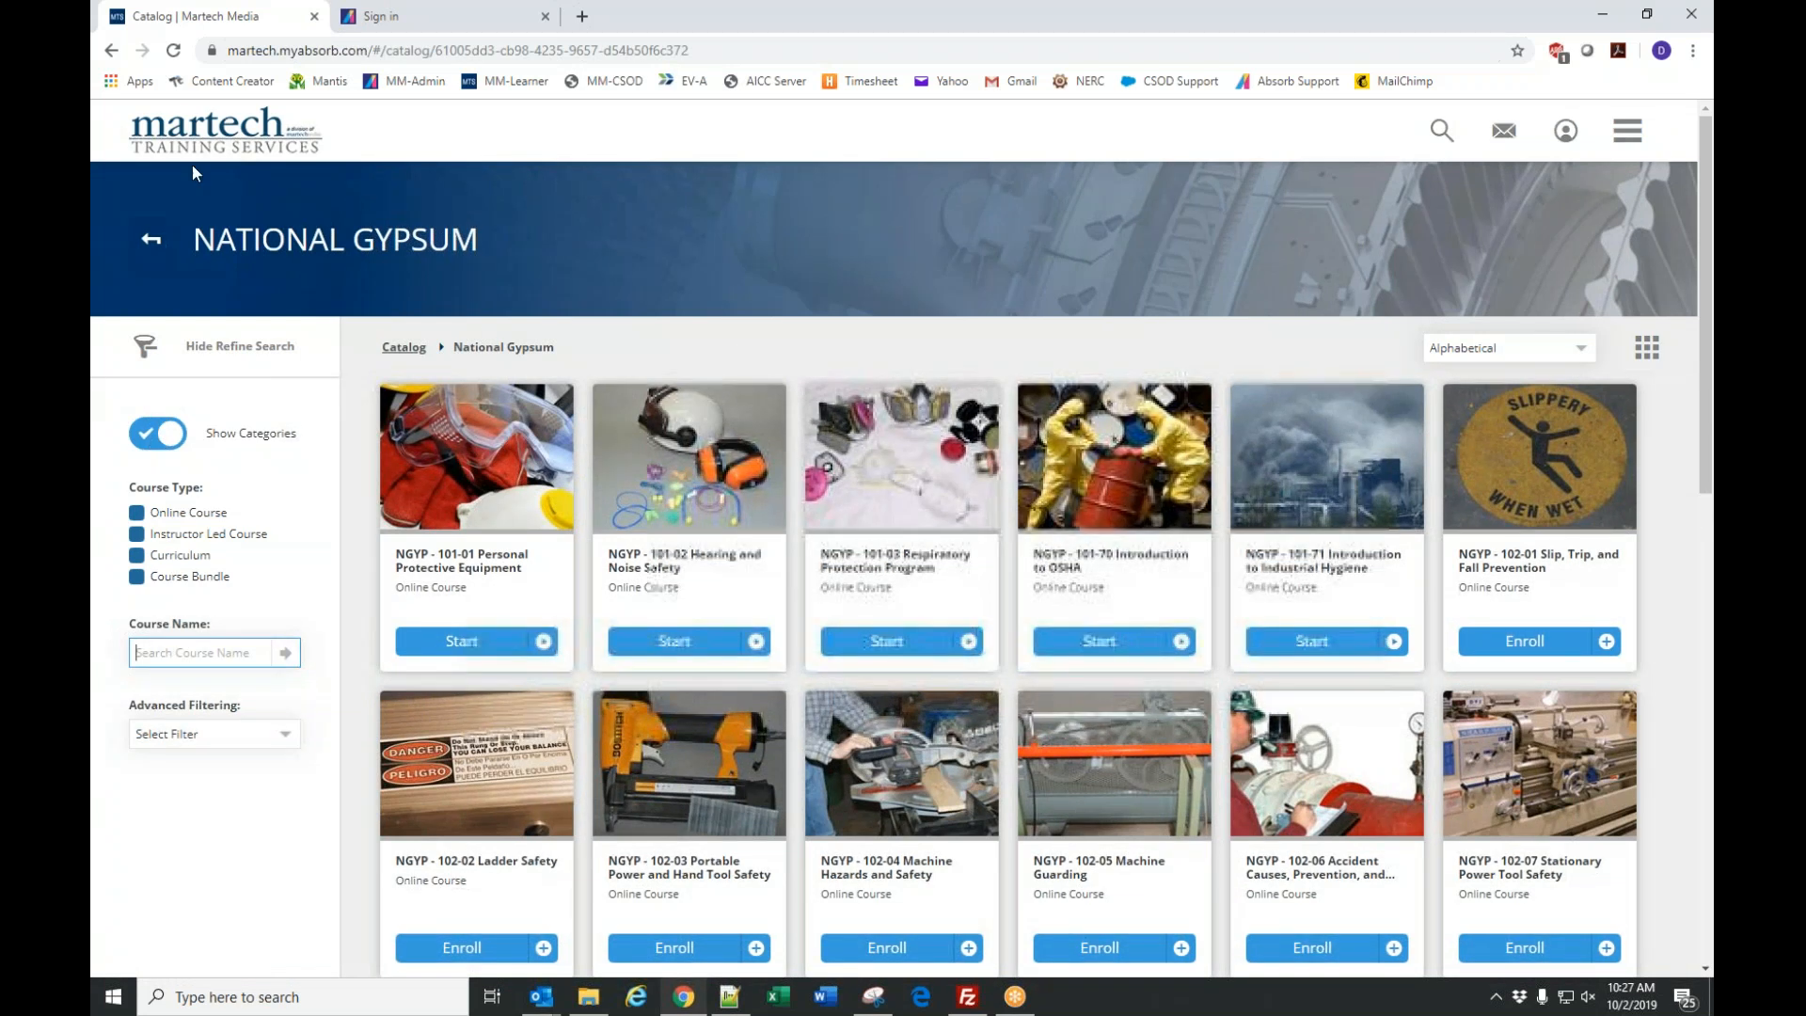
click(151, 240)
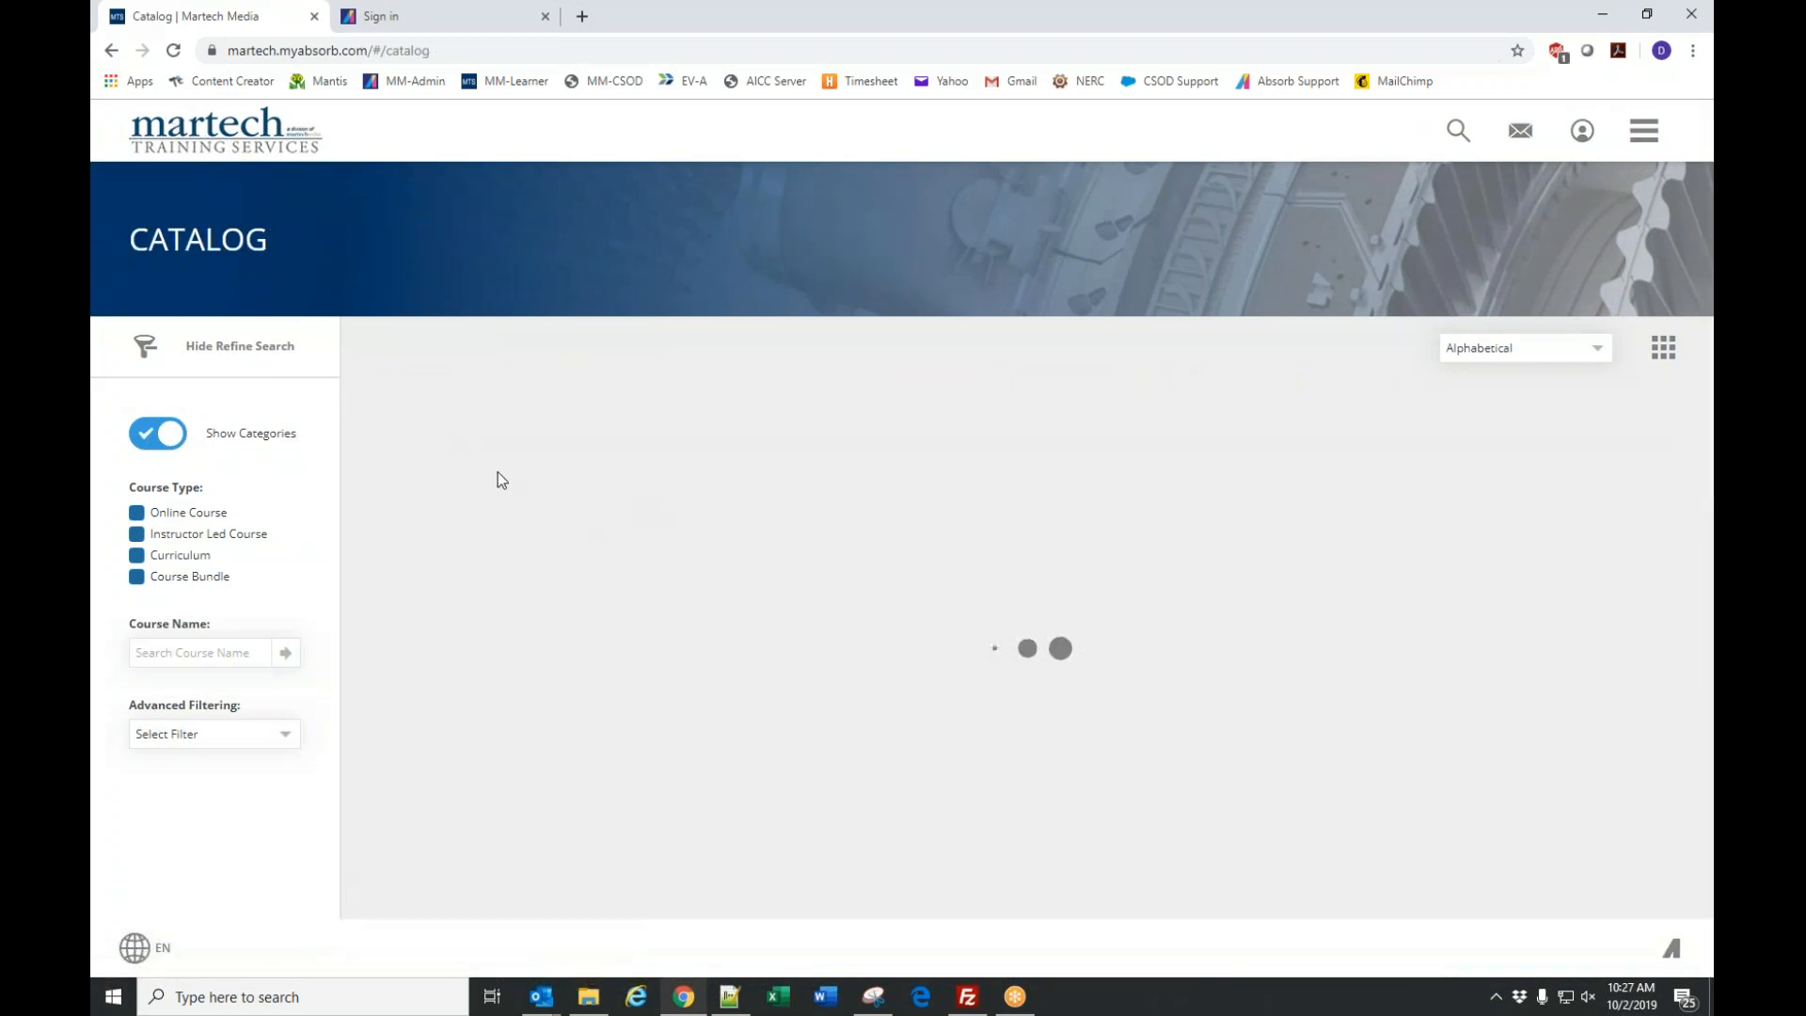
click(195, 142)
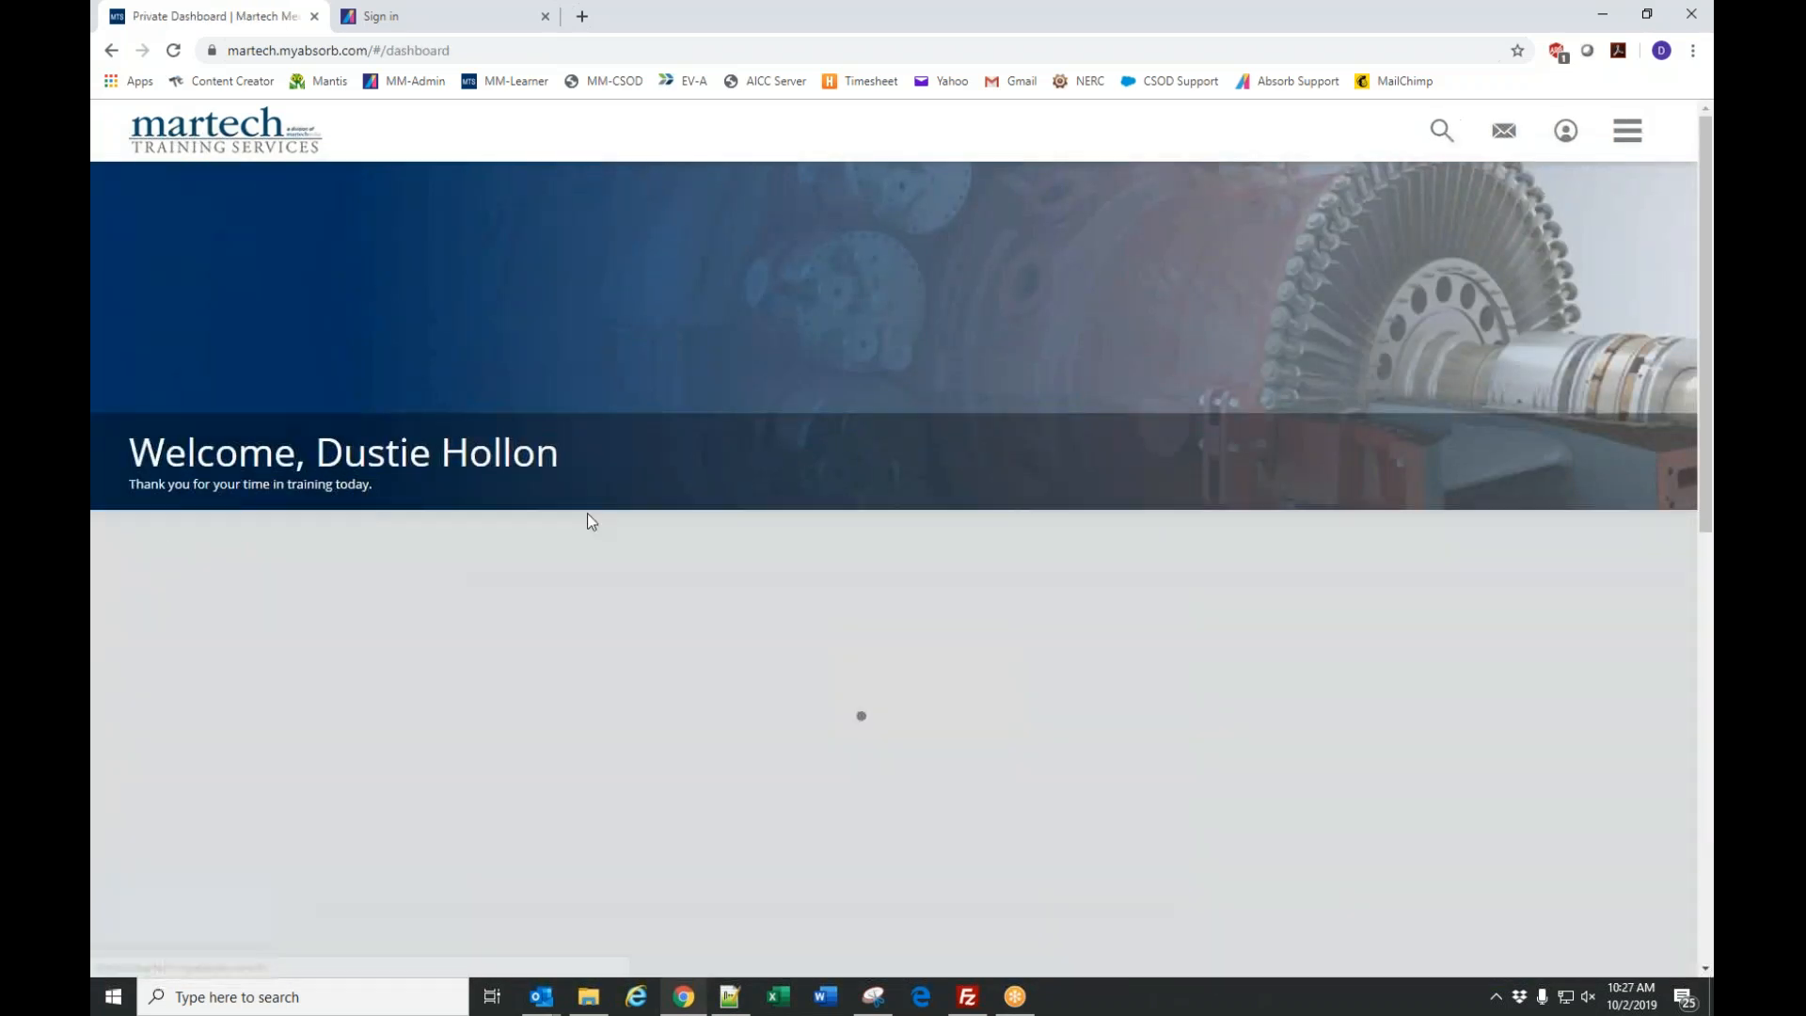
Launch the NGYP 101-01 Personal Protective Equipment lesson from My Courses, close its course window and return to the dashboard.
scroll(658, 489, down, 2)
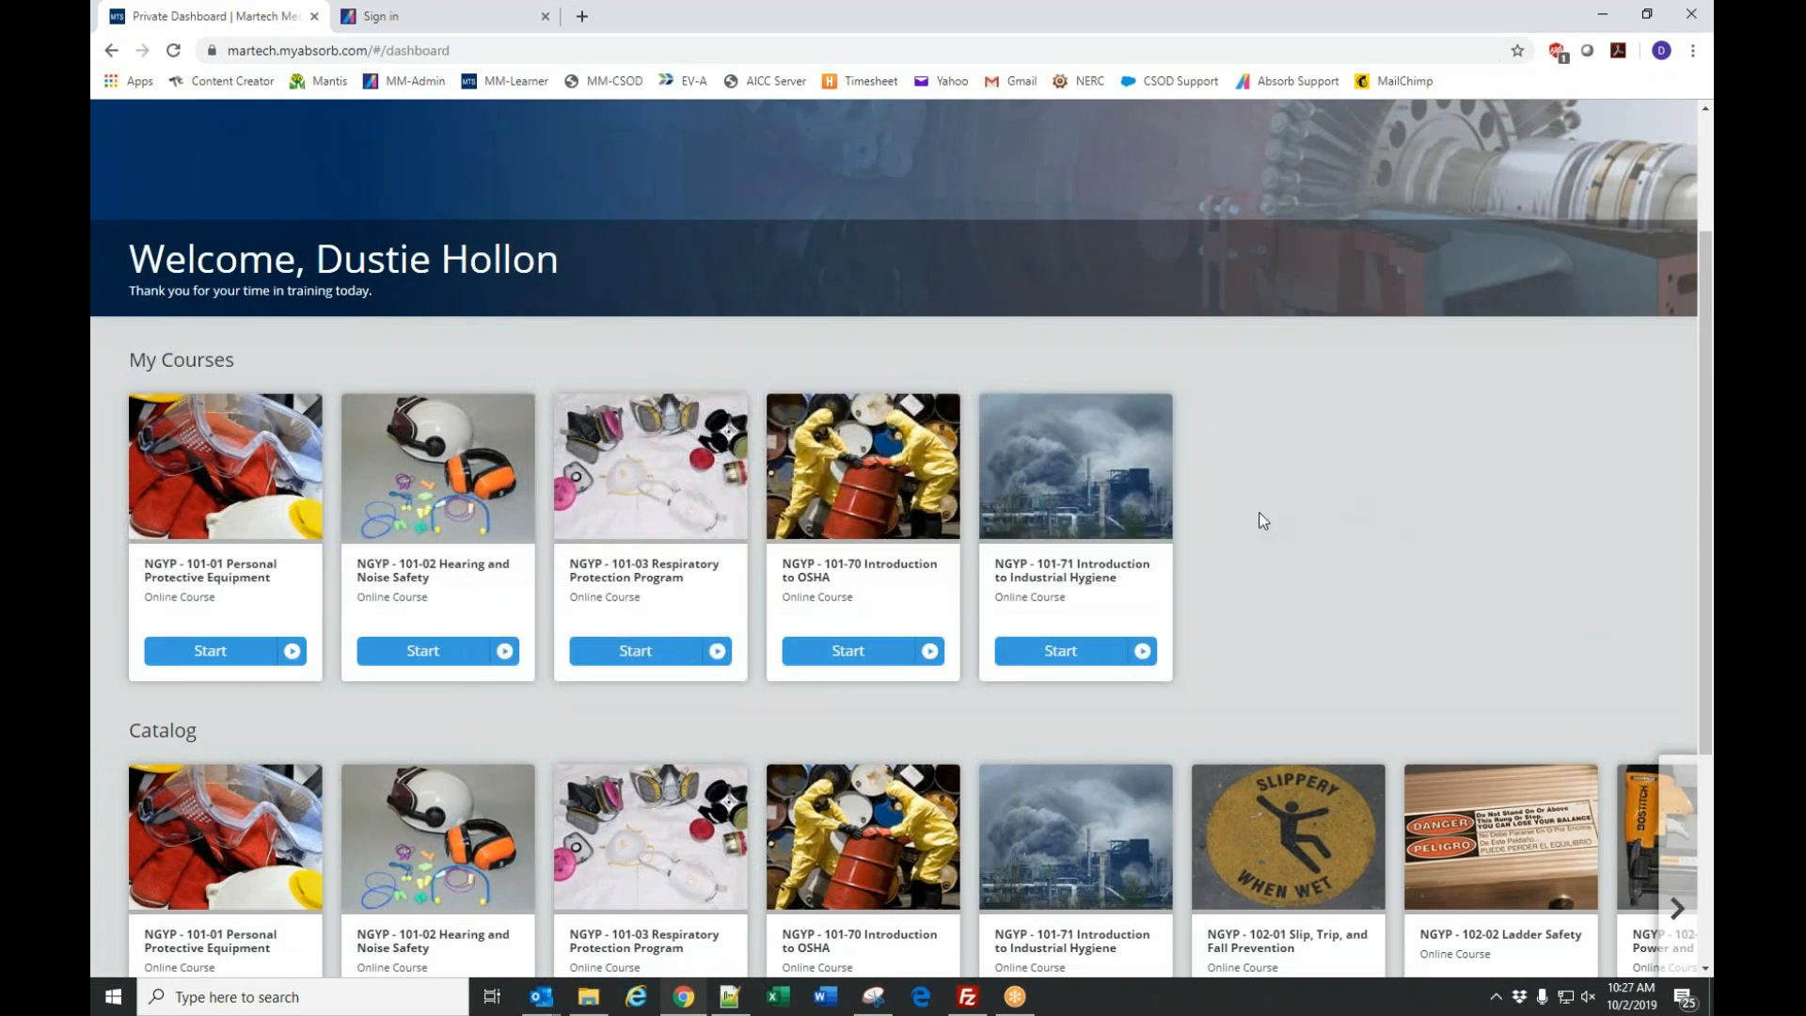
scroll(1556, 544, down, 2)
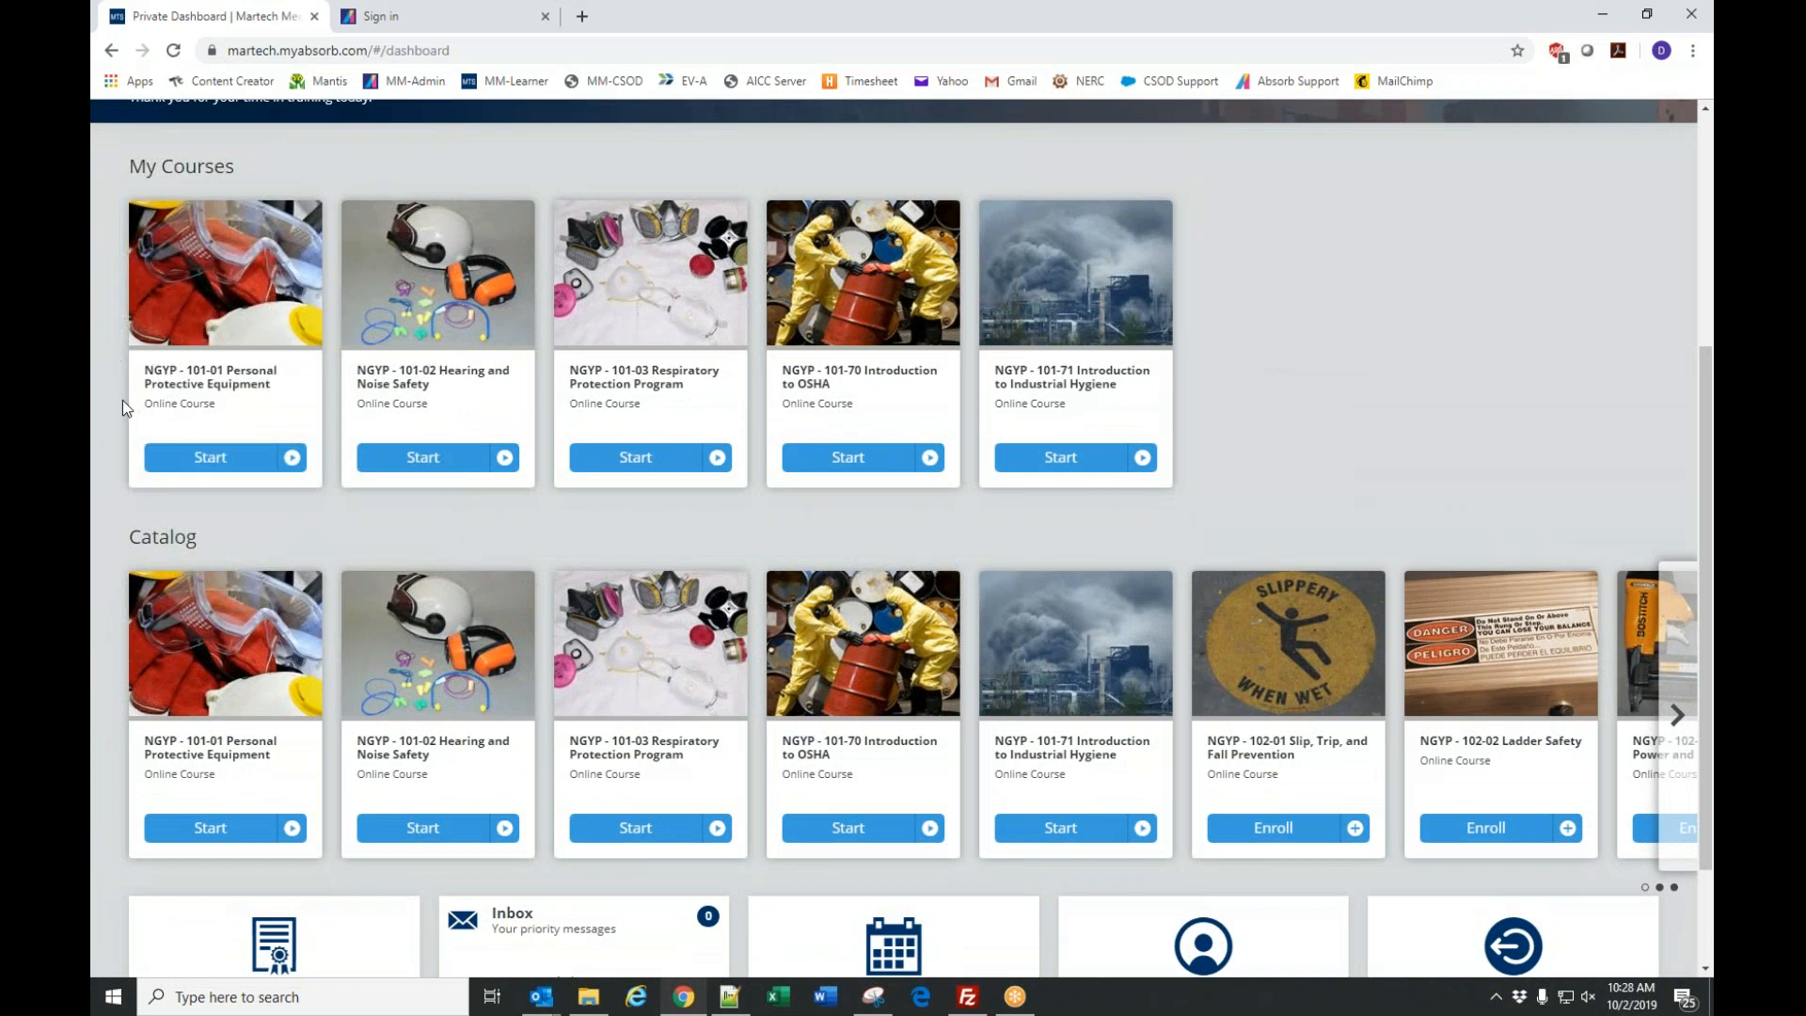
click(211, 457)
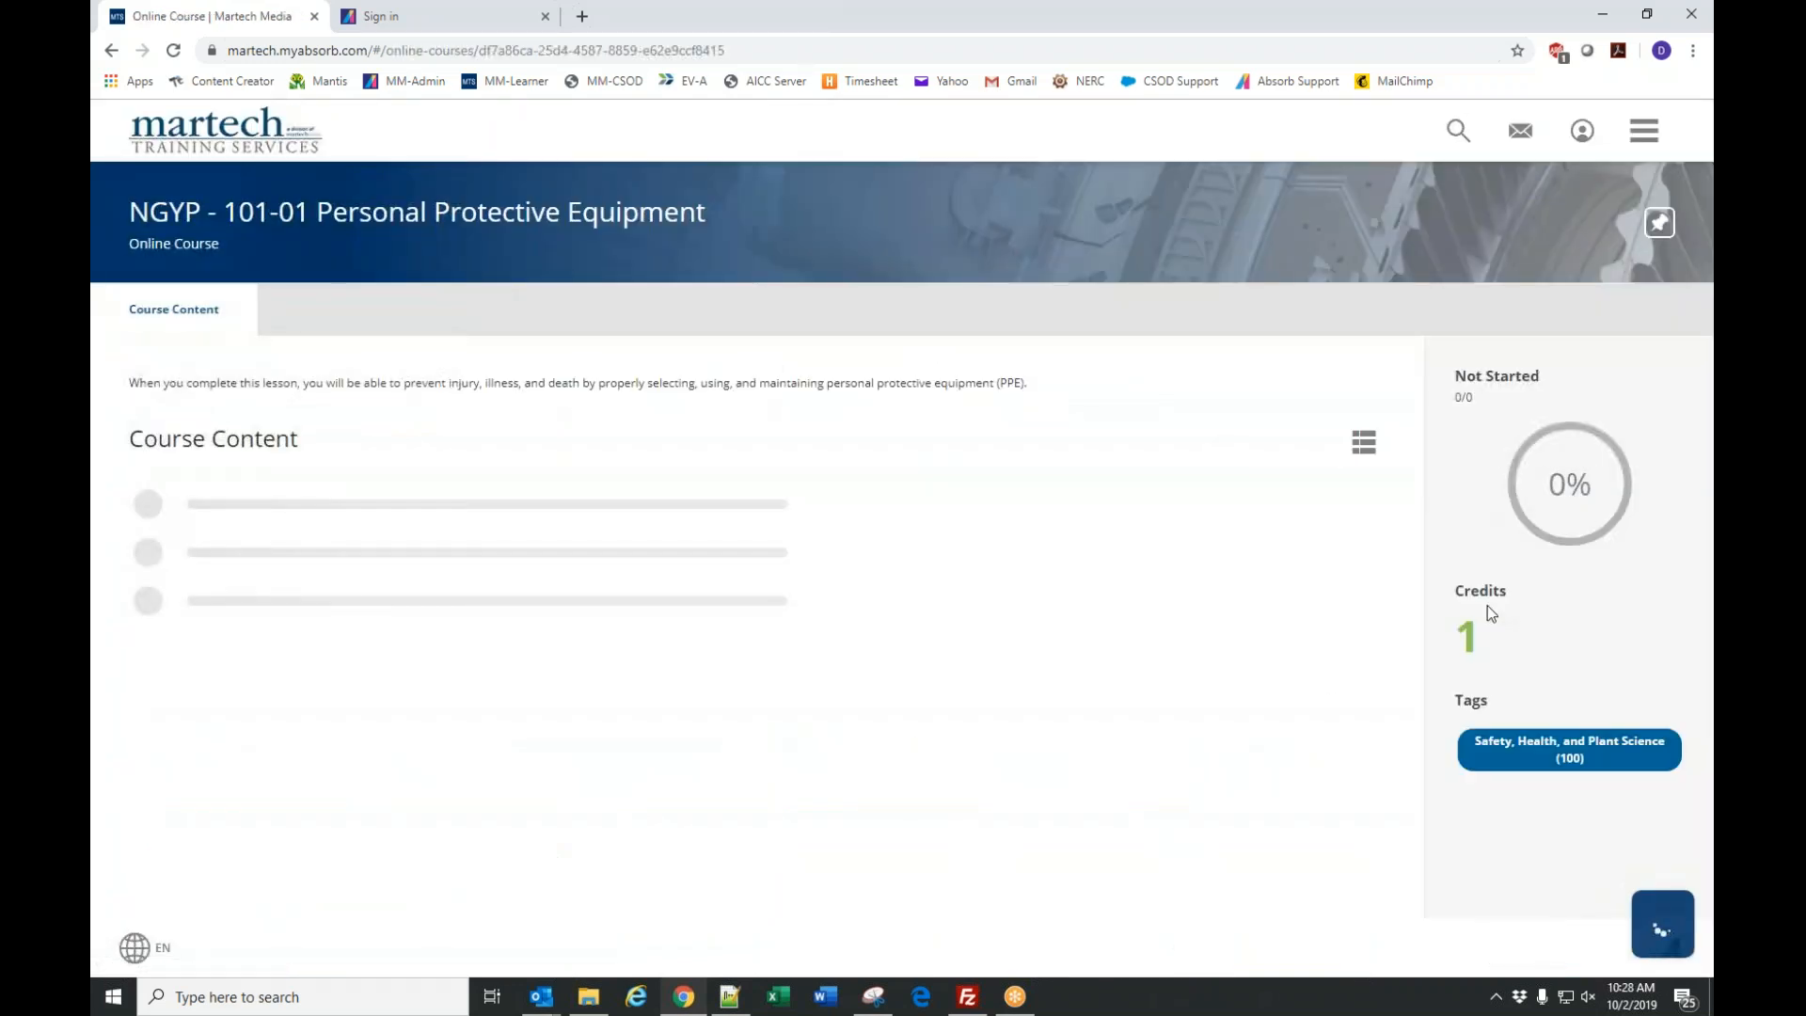
click(1270, 553)
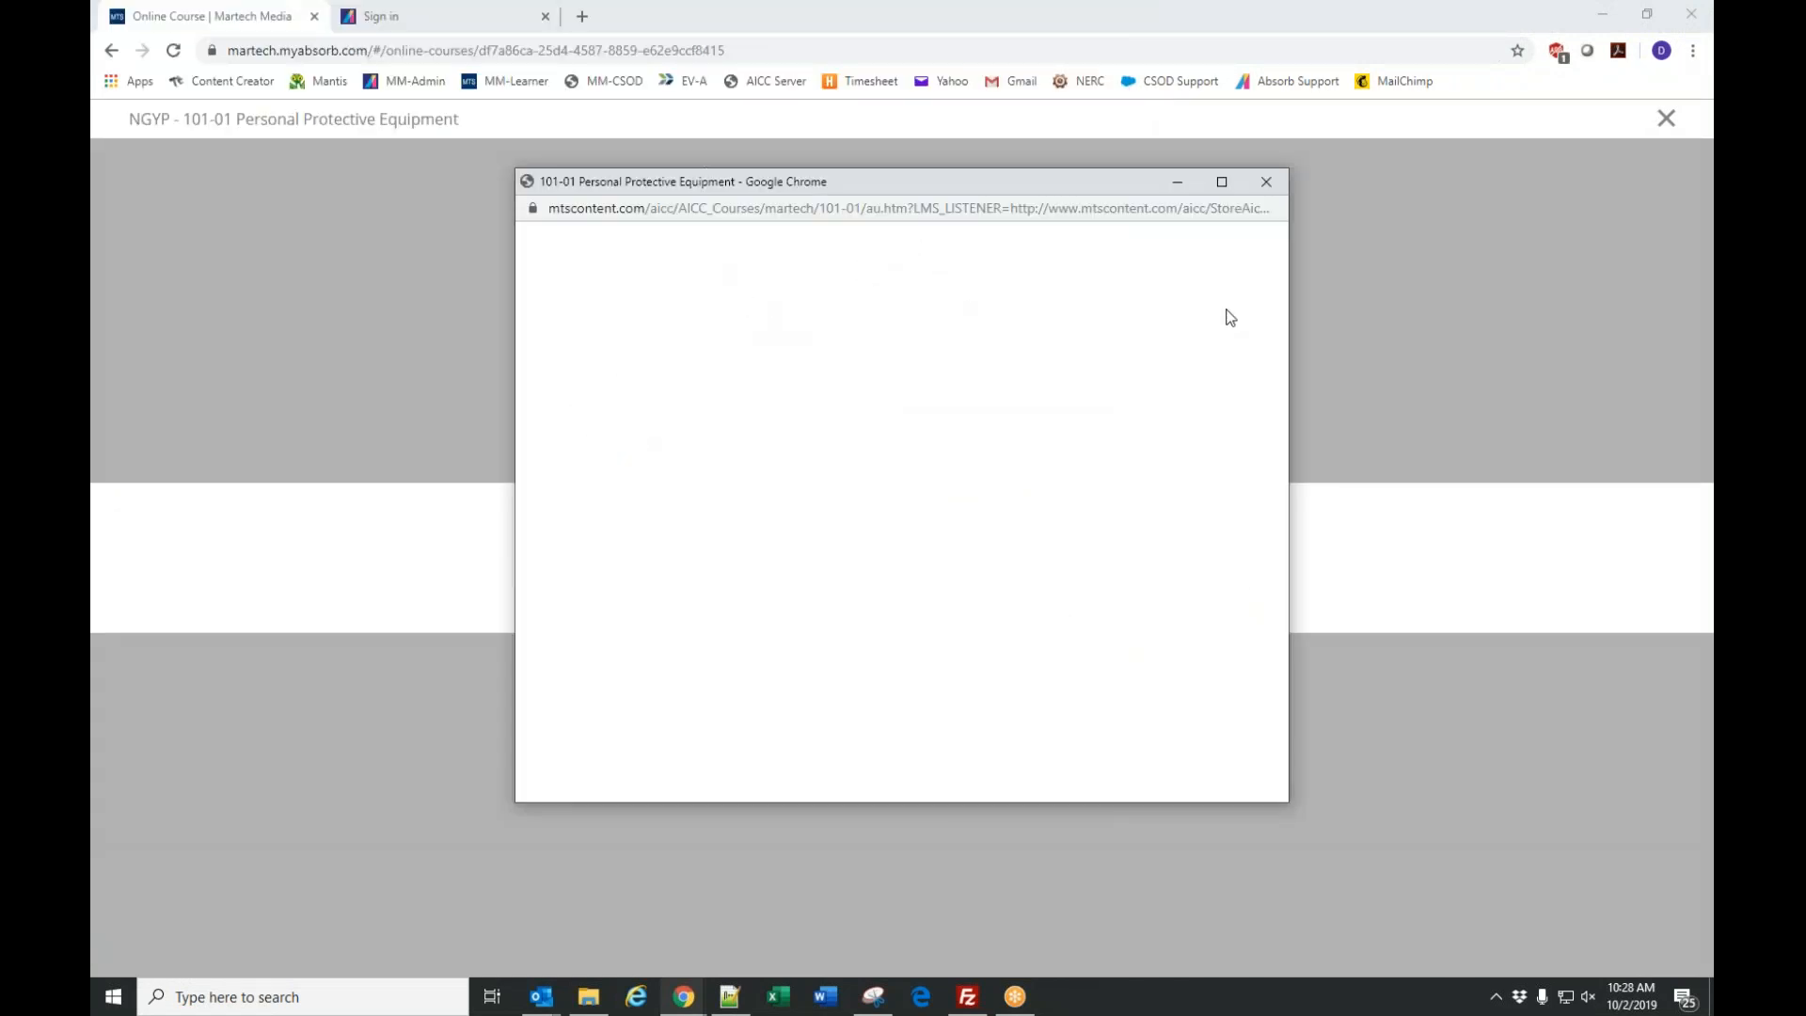
click(1266, 182)
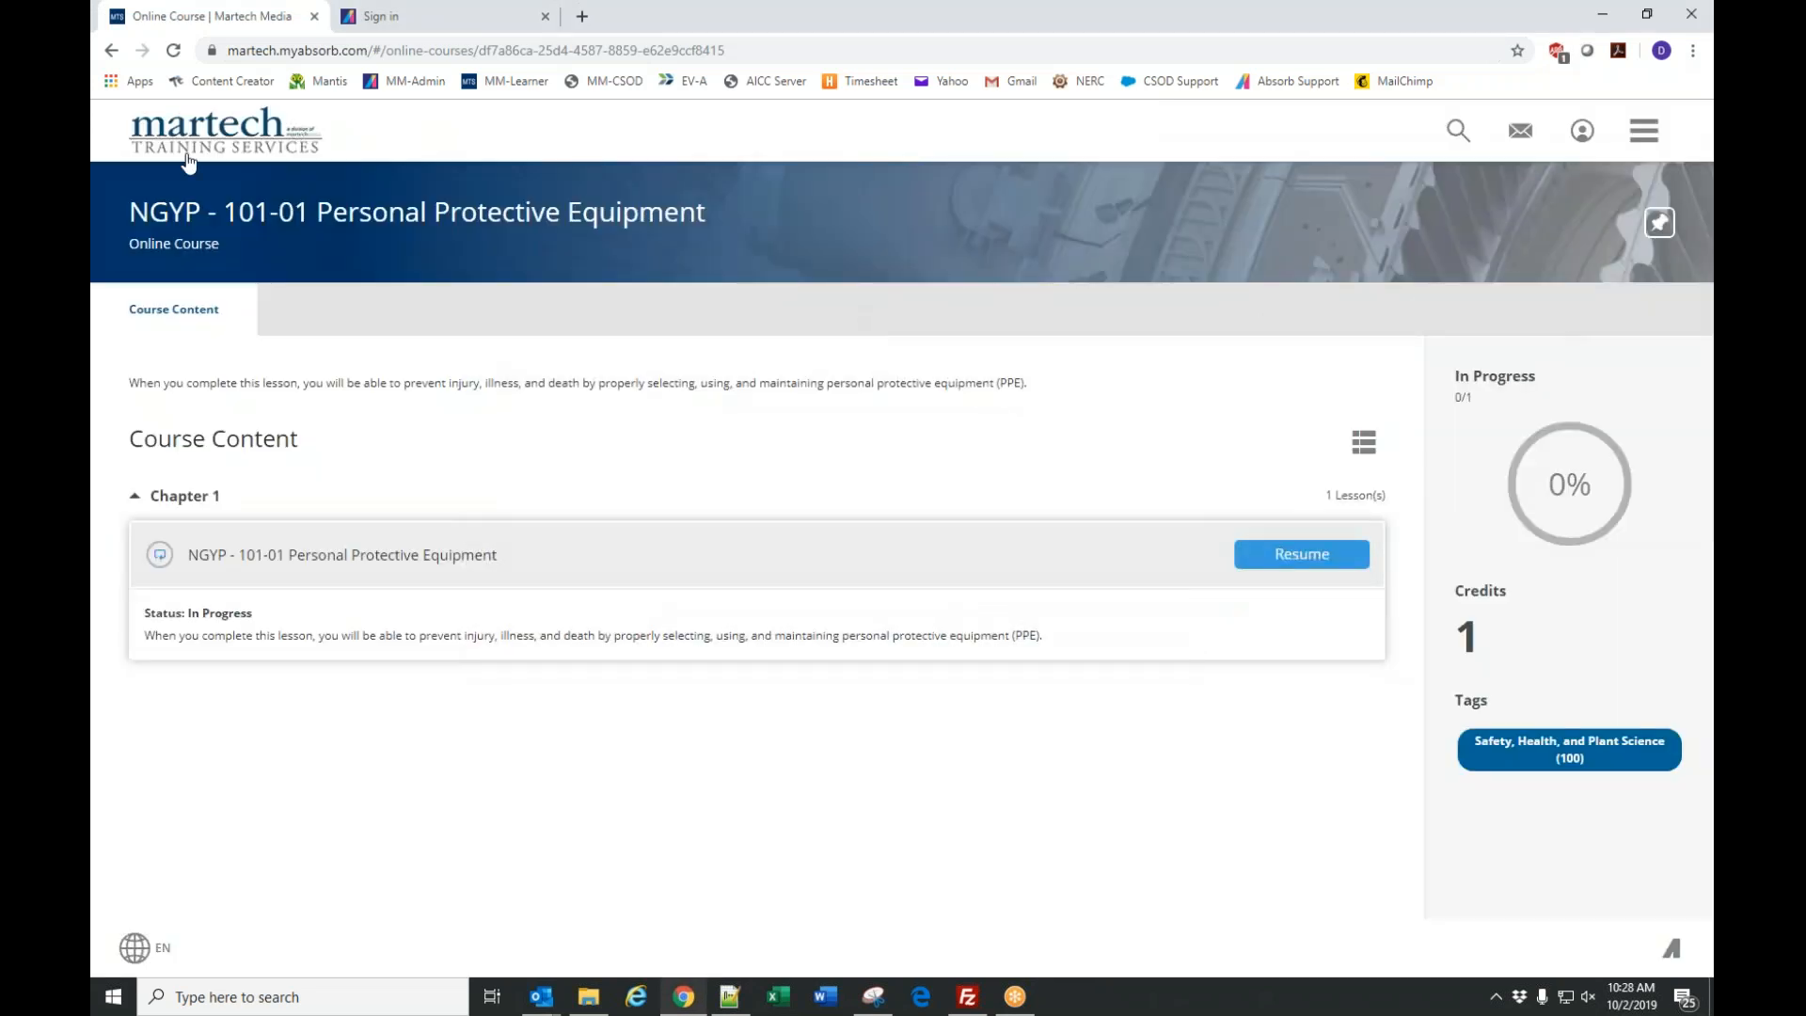
click(188, 160)
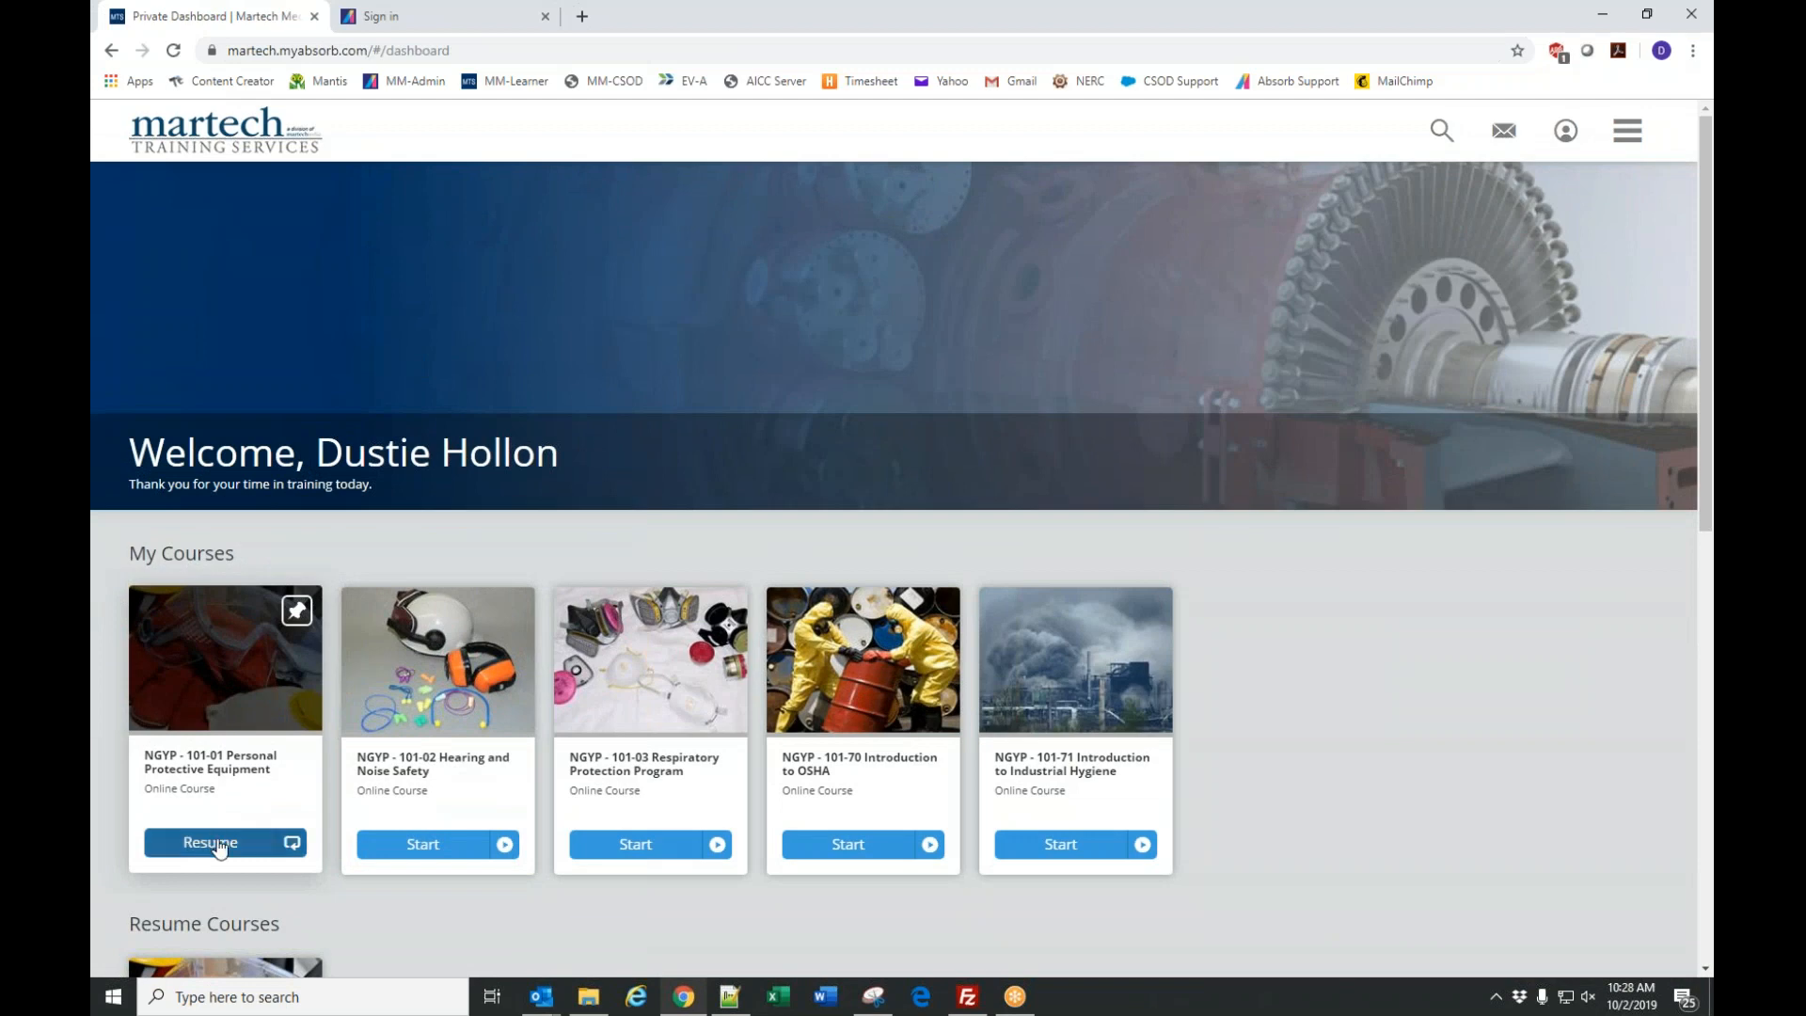
Self-enroll in NGYP 102-01 Slip, Trip, and Fall Prevention from the dashboard's Catalog section.
scroll(1114, 757, down, 6)
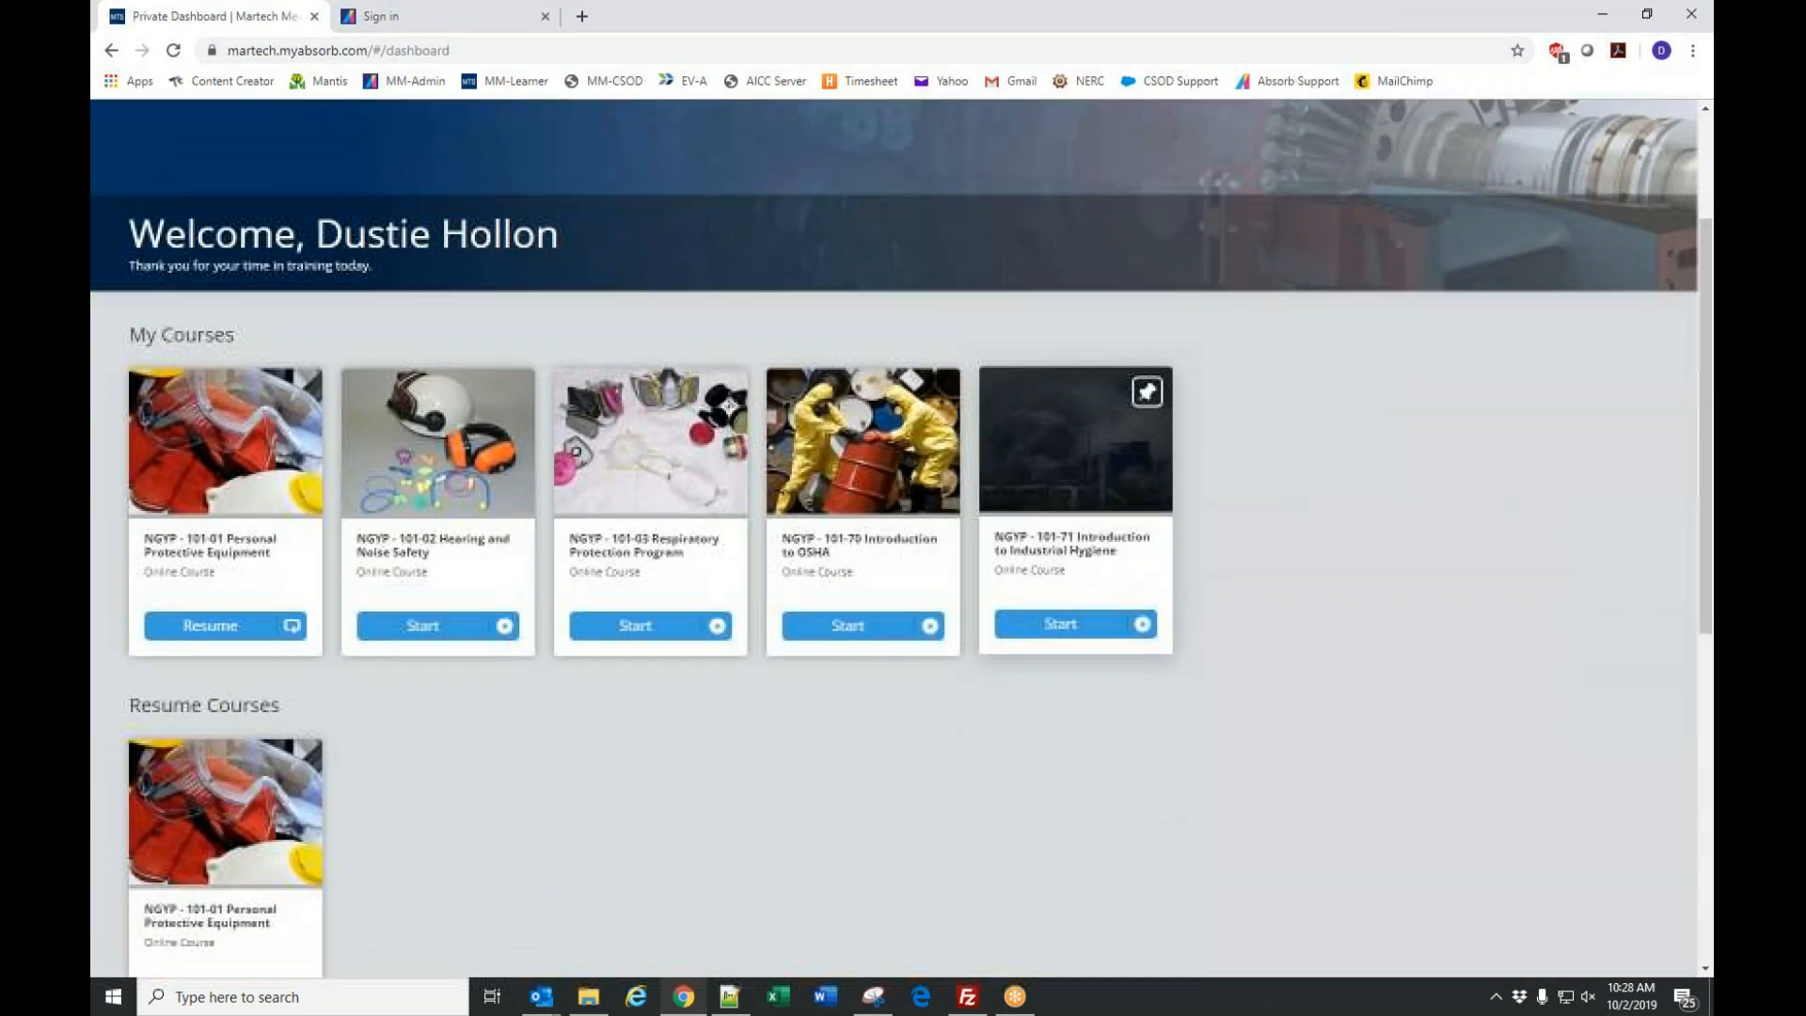
scroll(1113, 756, down, 1)
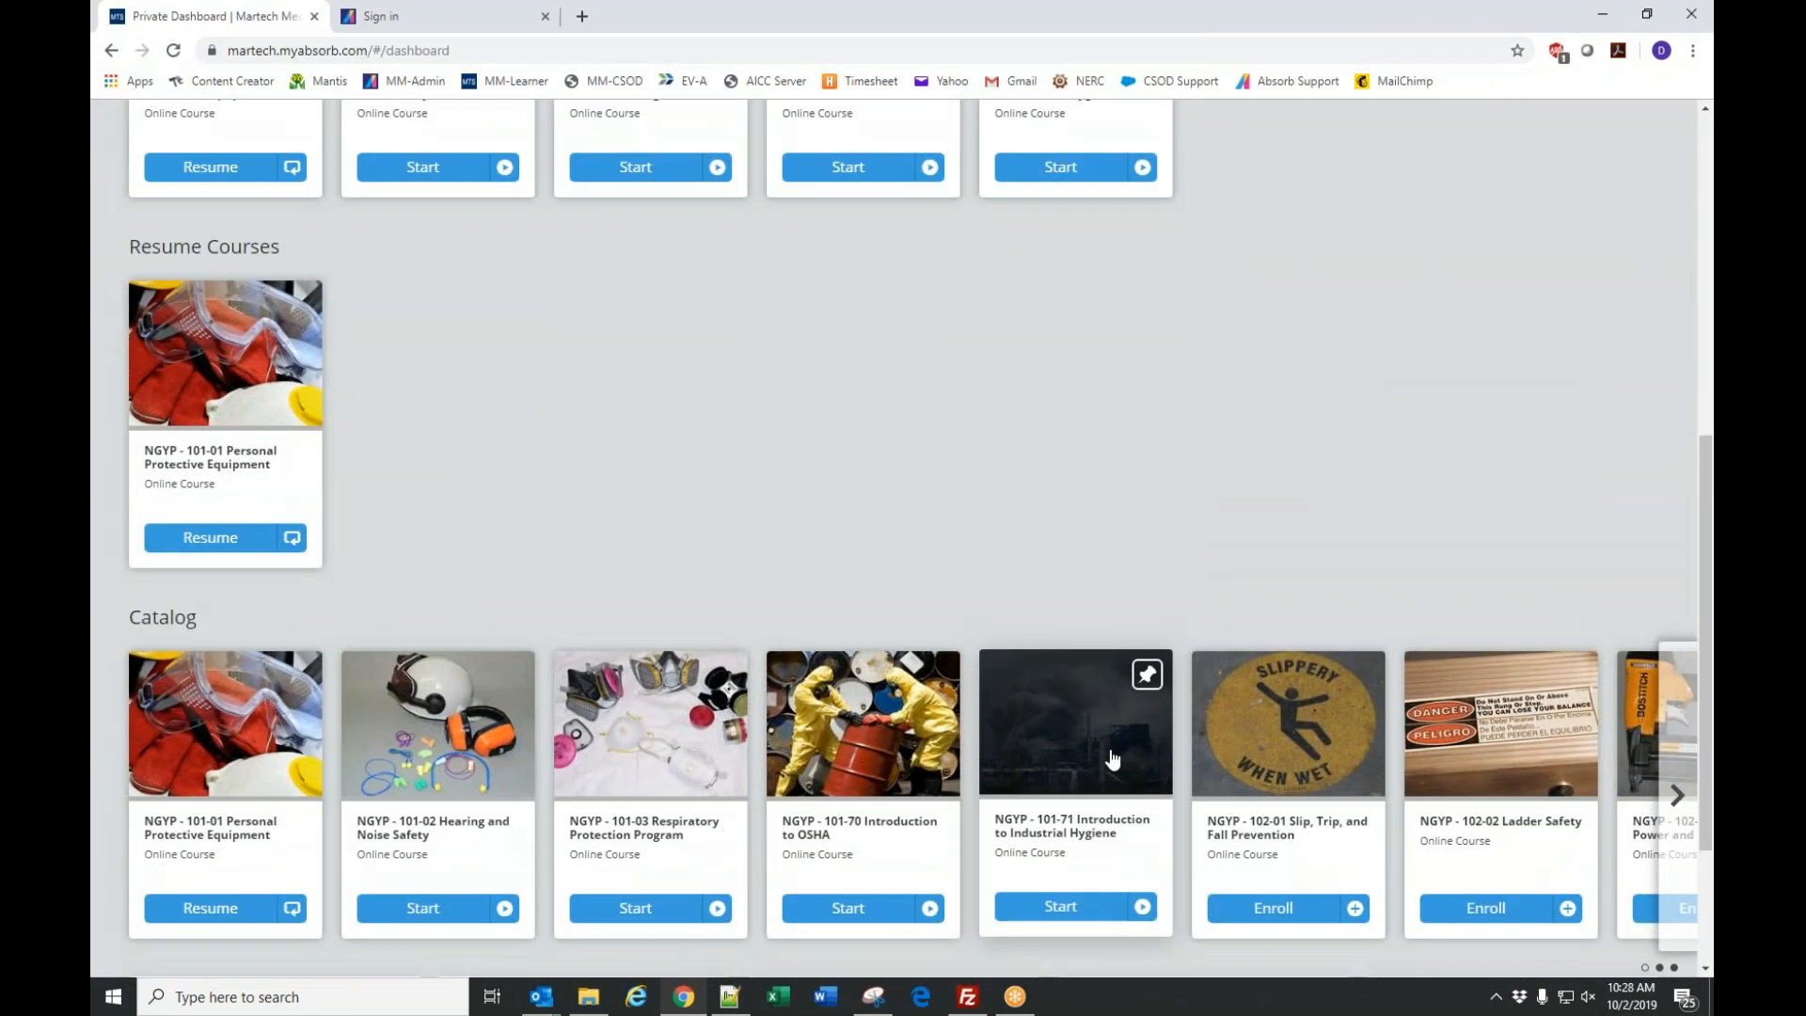
click(1276, 915)
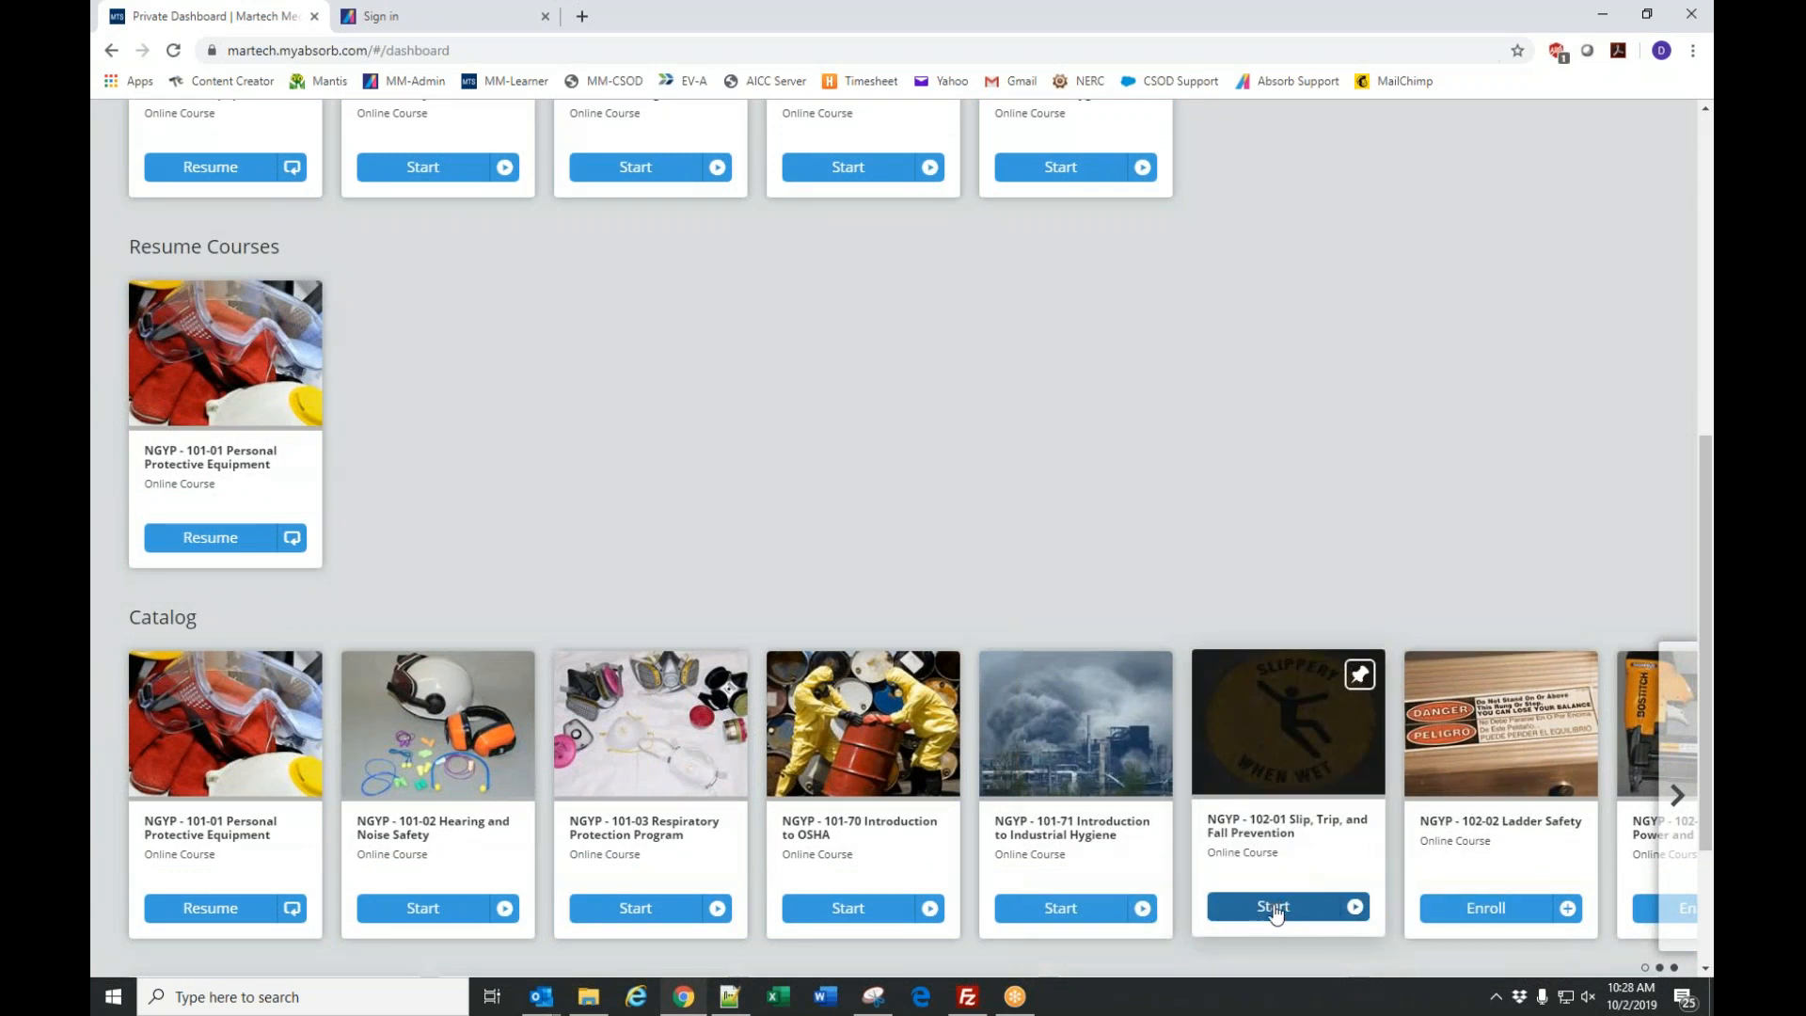
scroll(633, 363, up, 2)
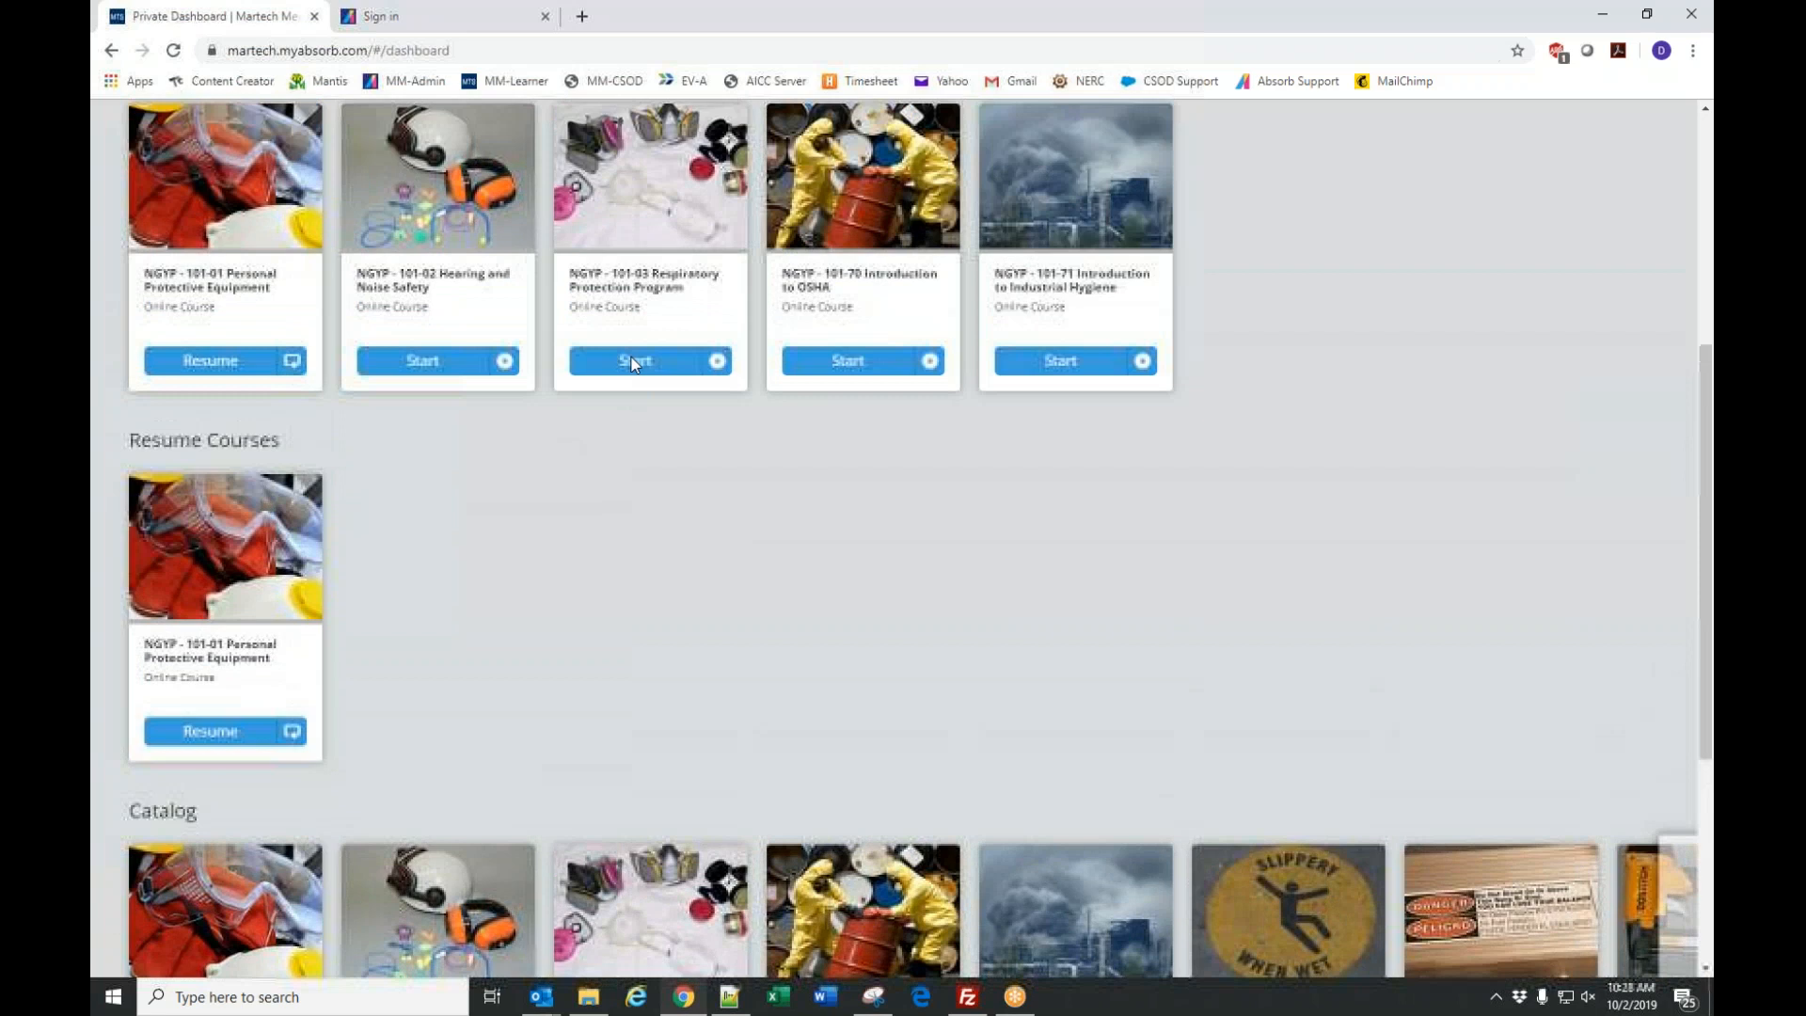
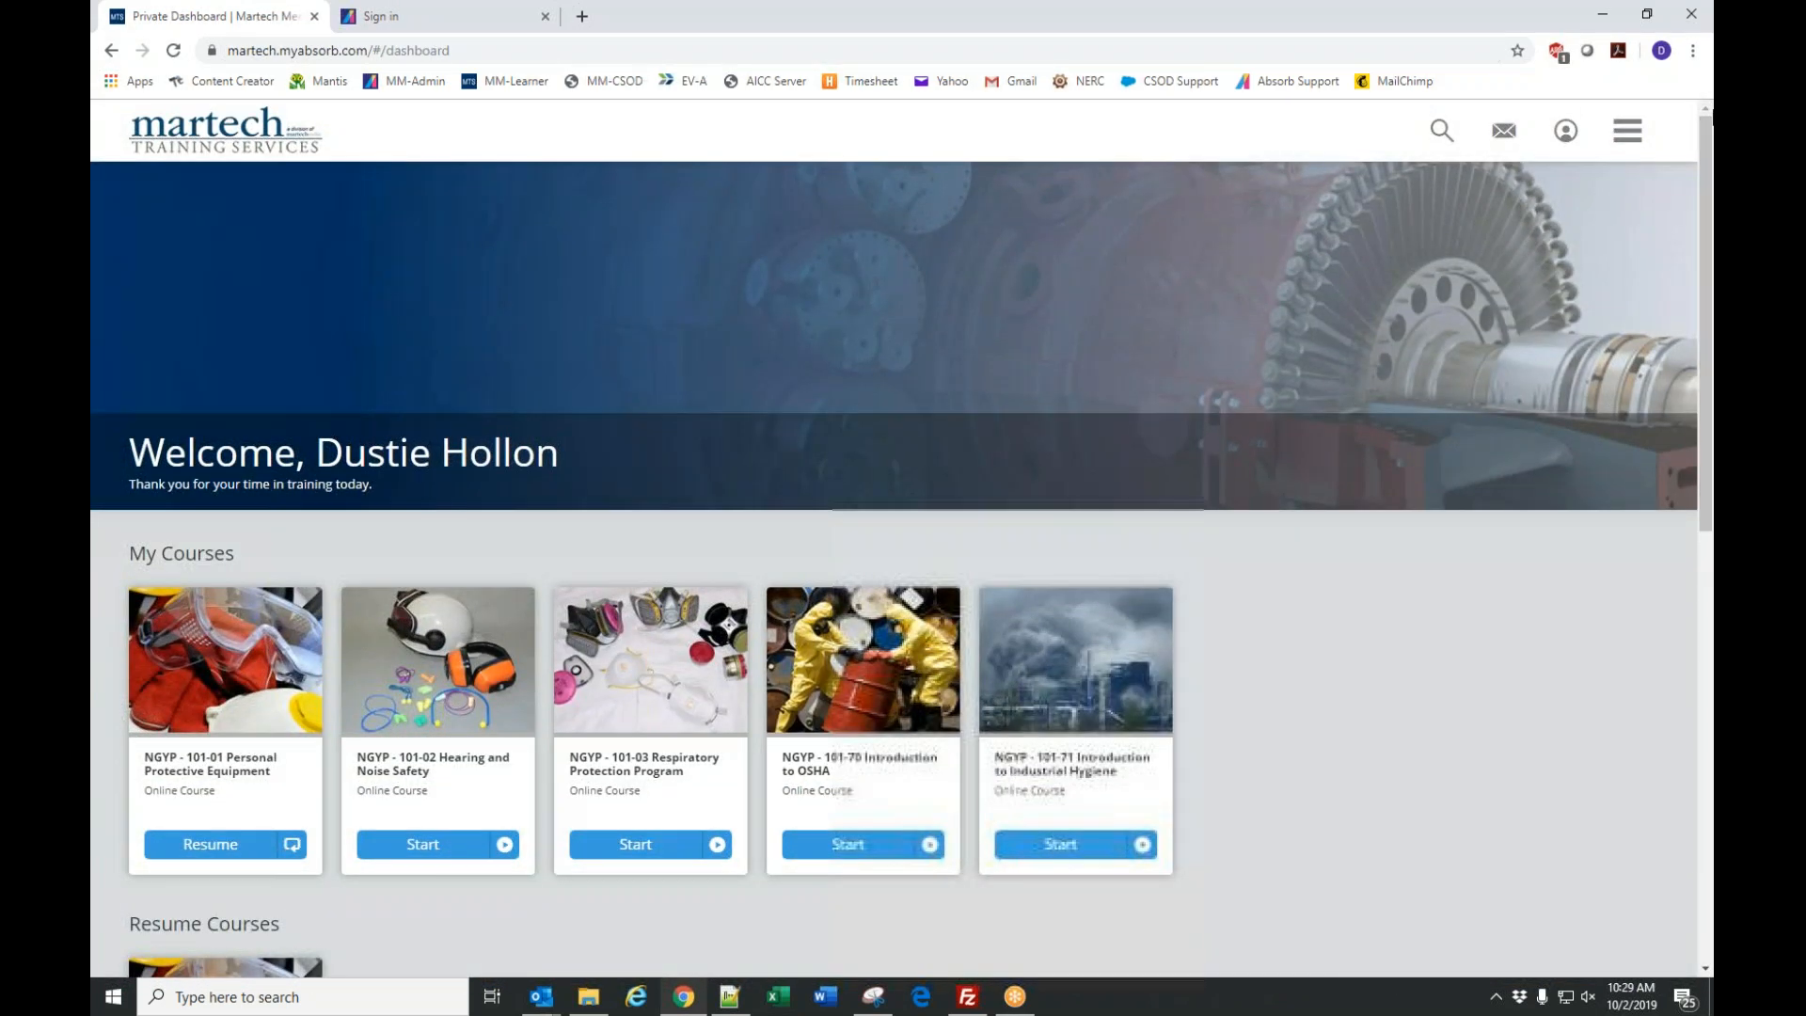
Switch to the admin side and, from the National Gypsum Users saved report, view the signed-in administrator's enrollments.
click(1627, 129)
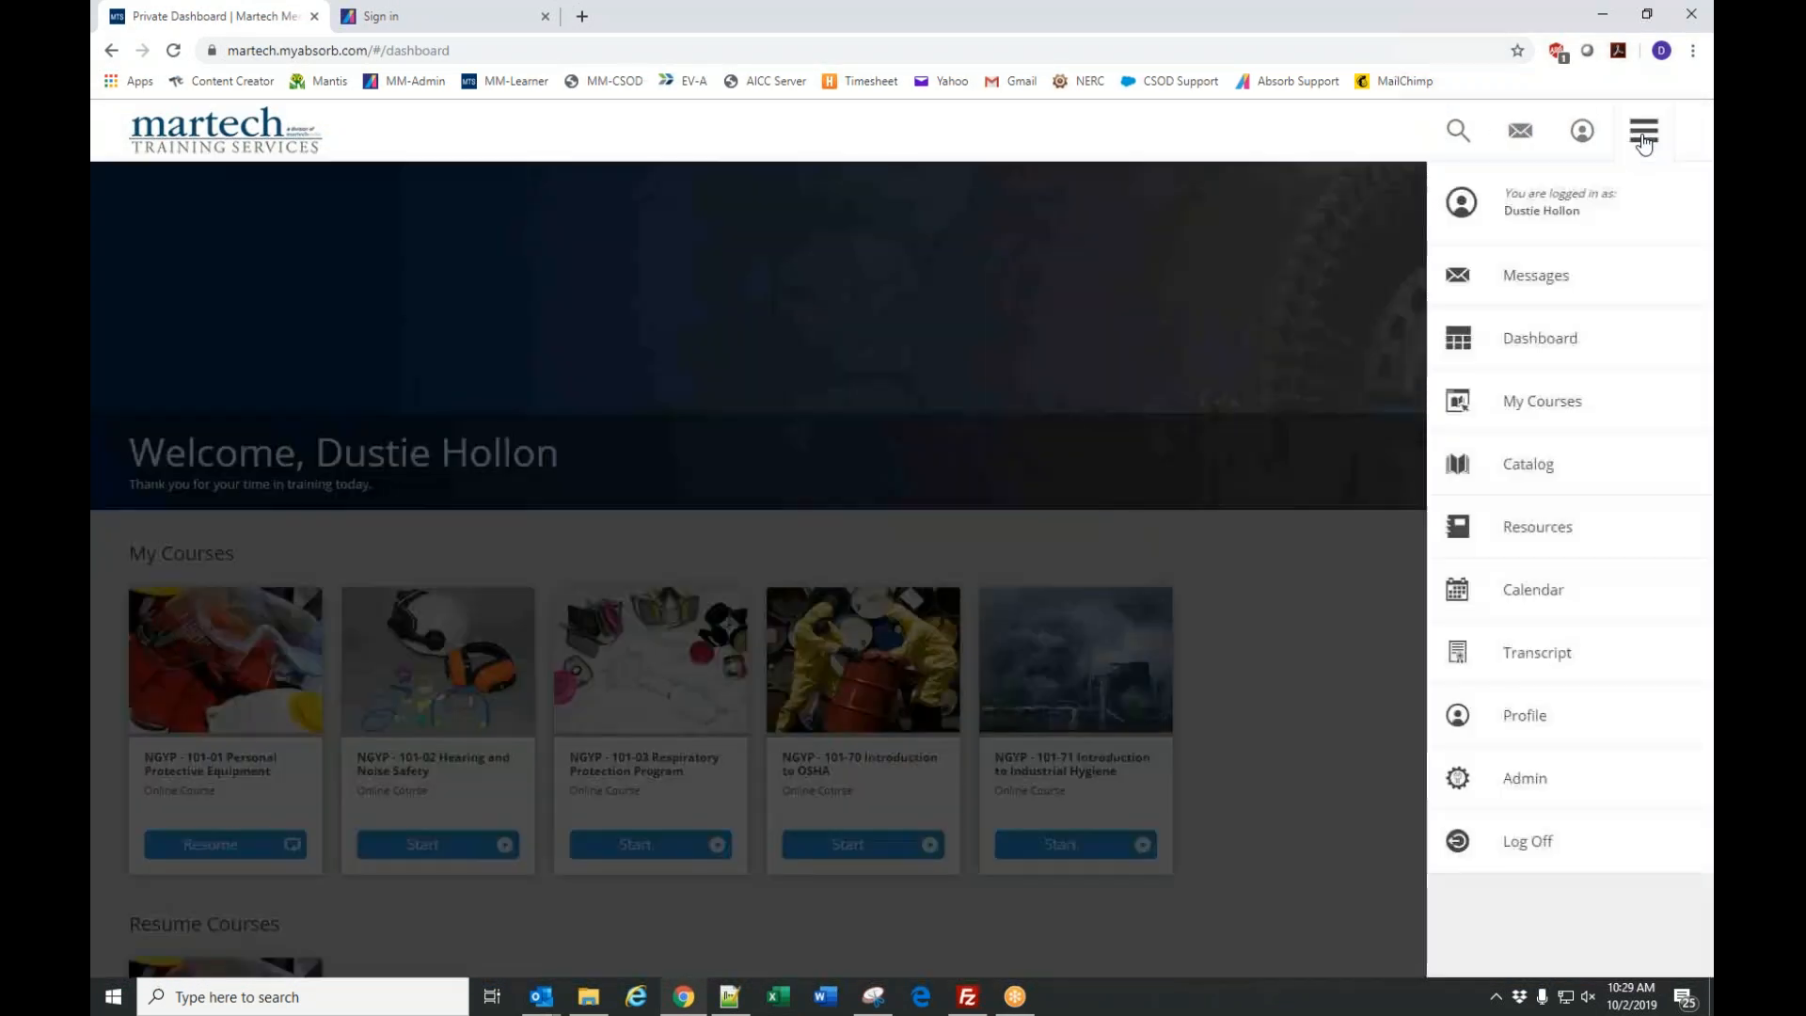
click(1526, 780)
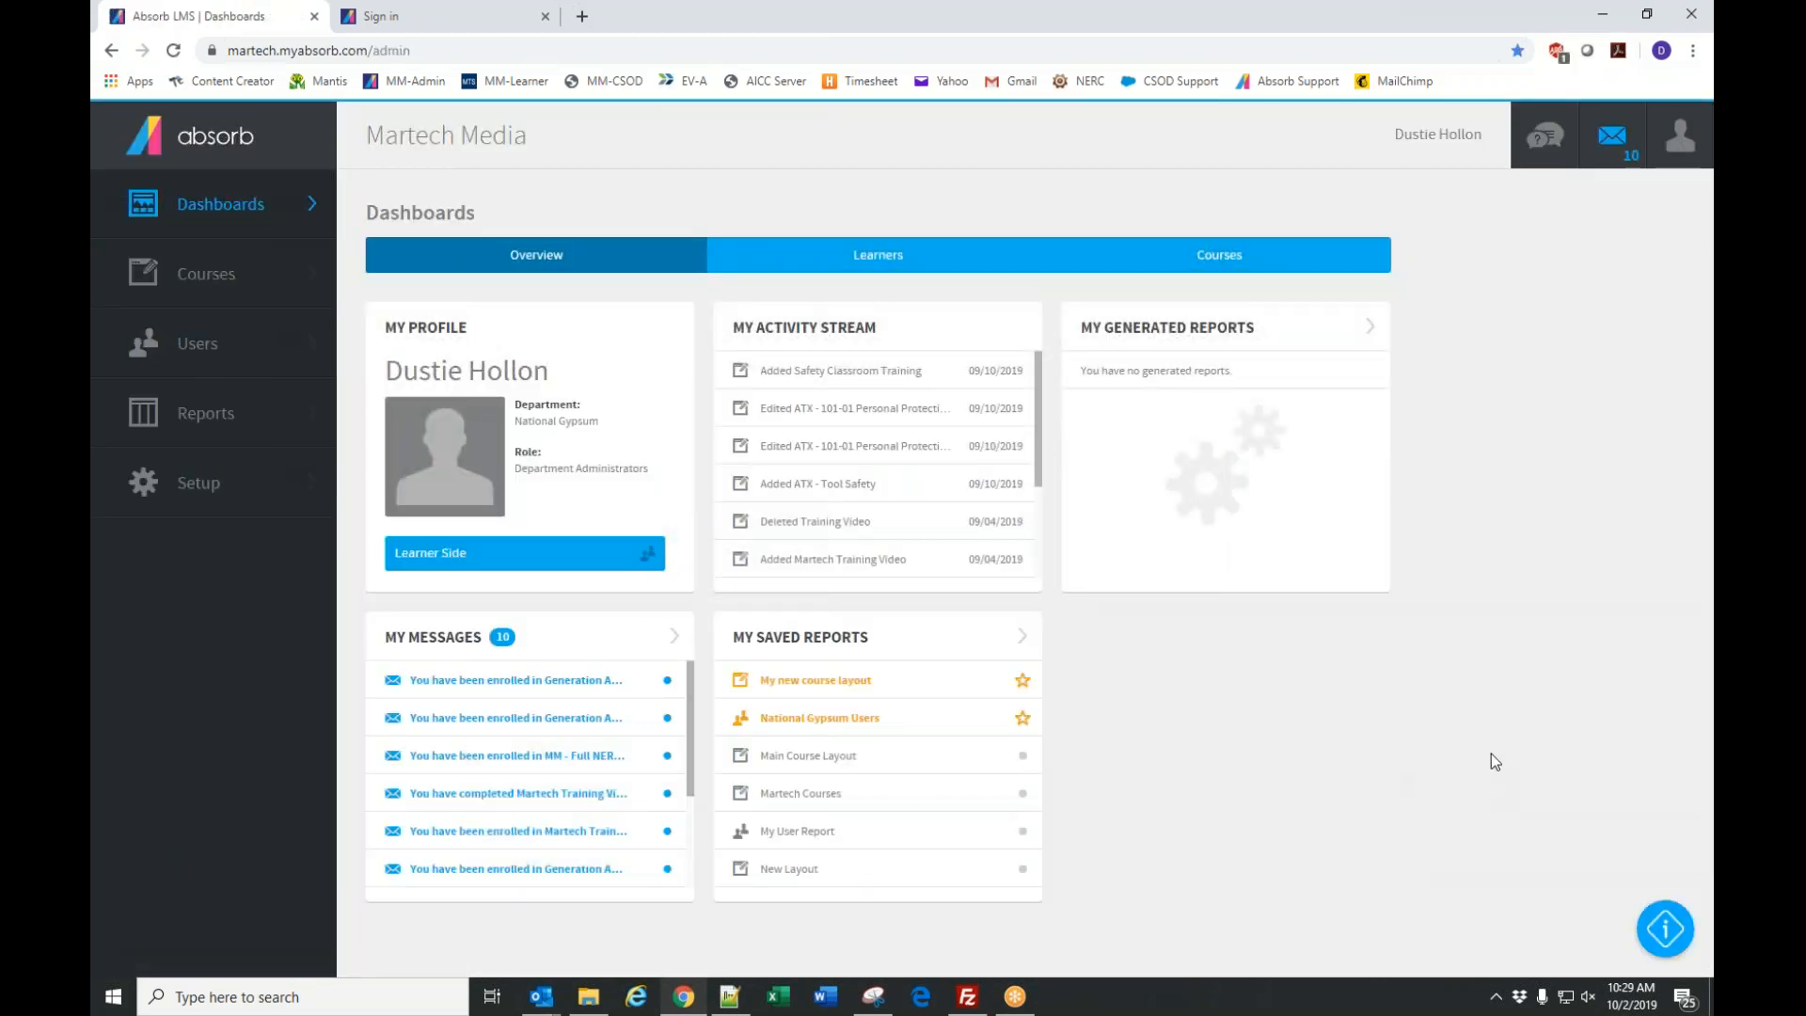
click(809, 722)
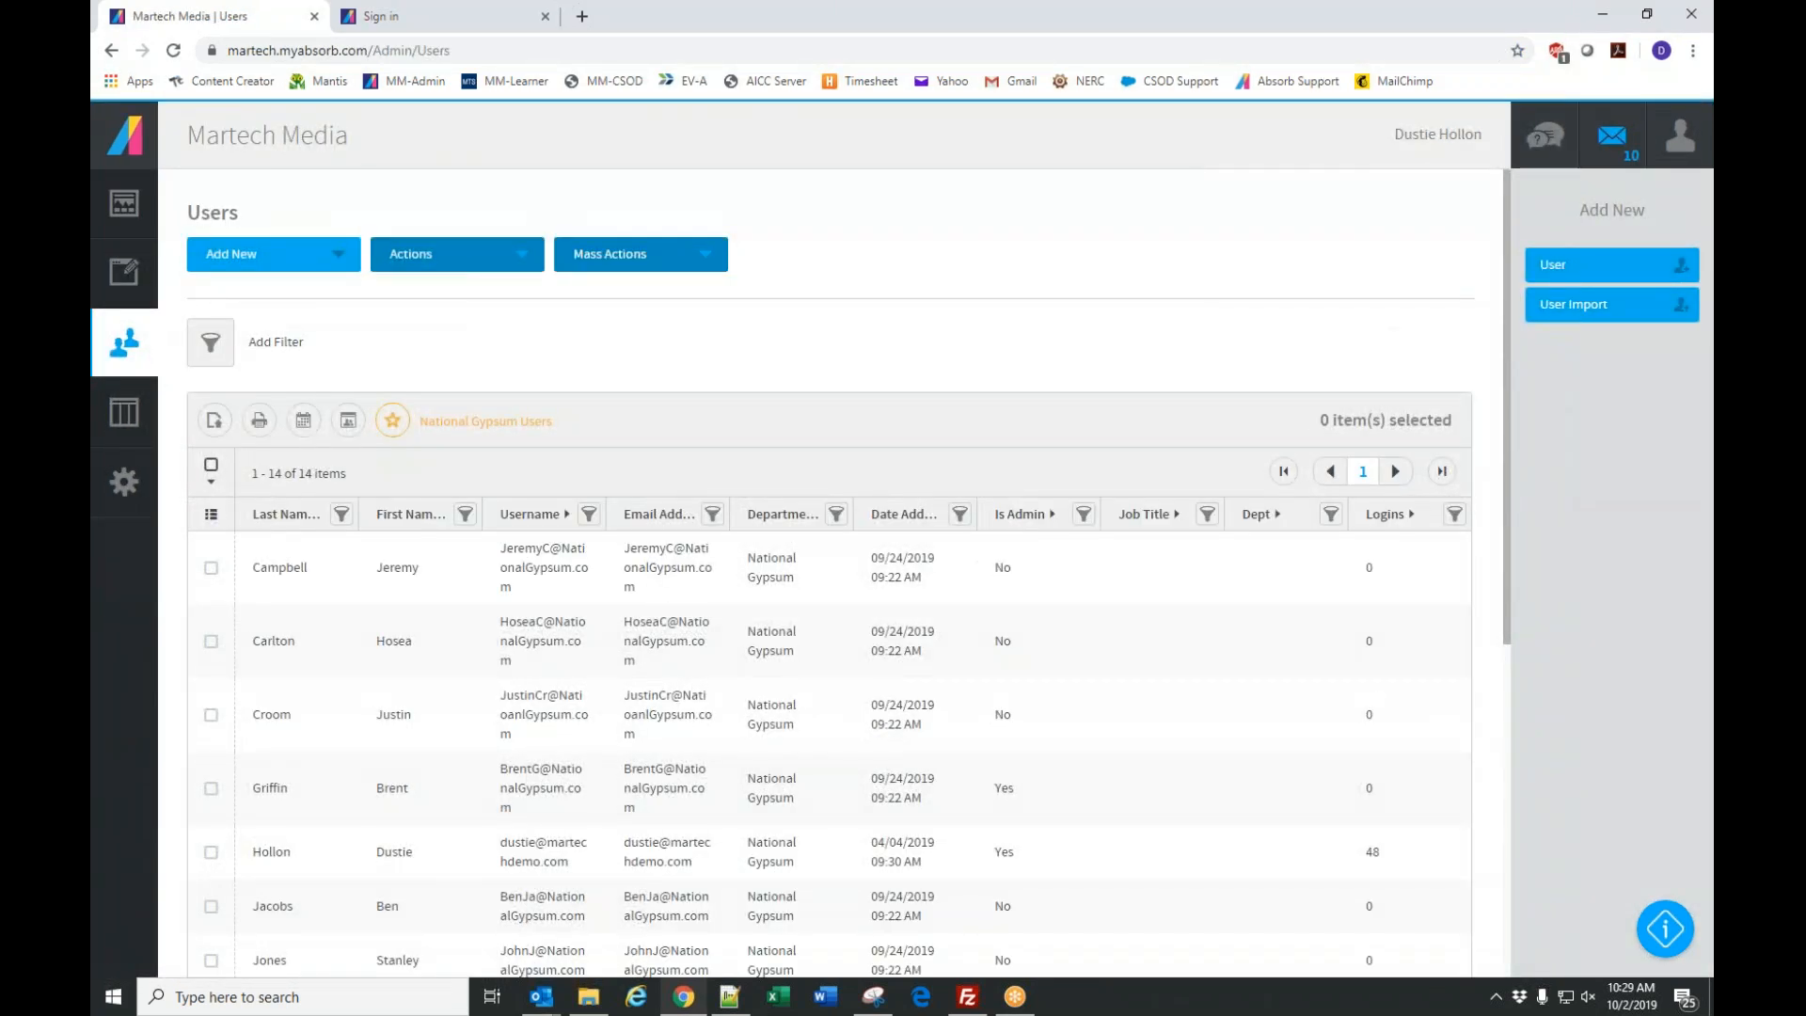
scroll(624, 700, down, 2)
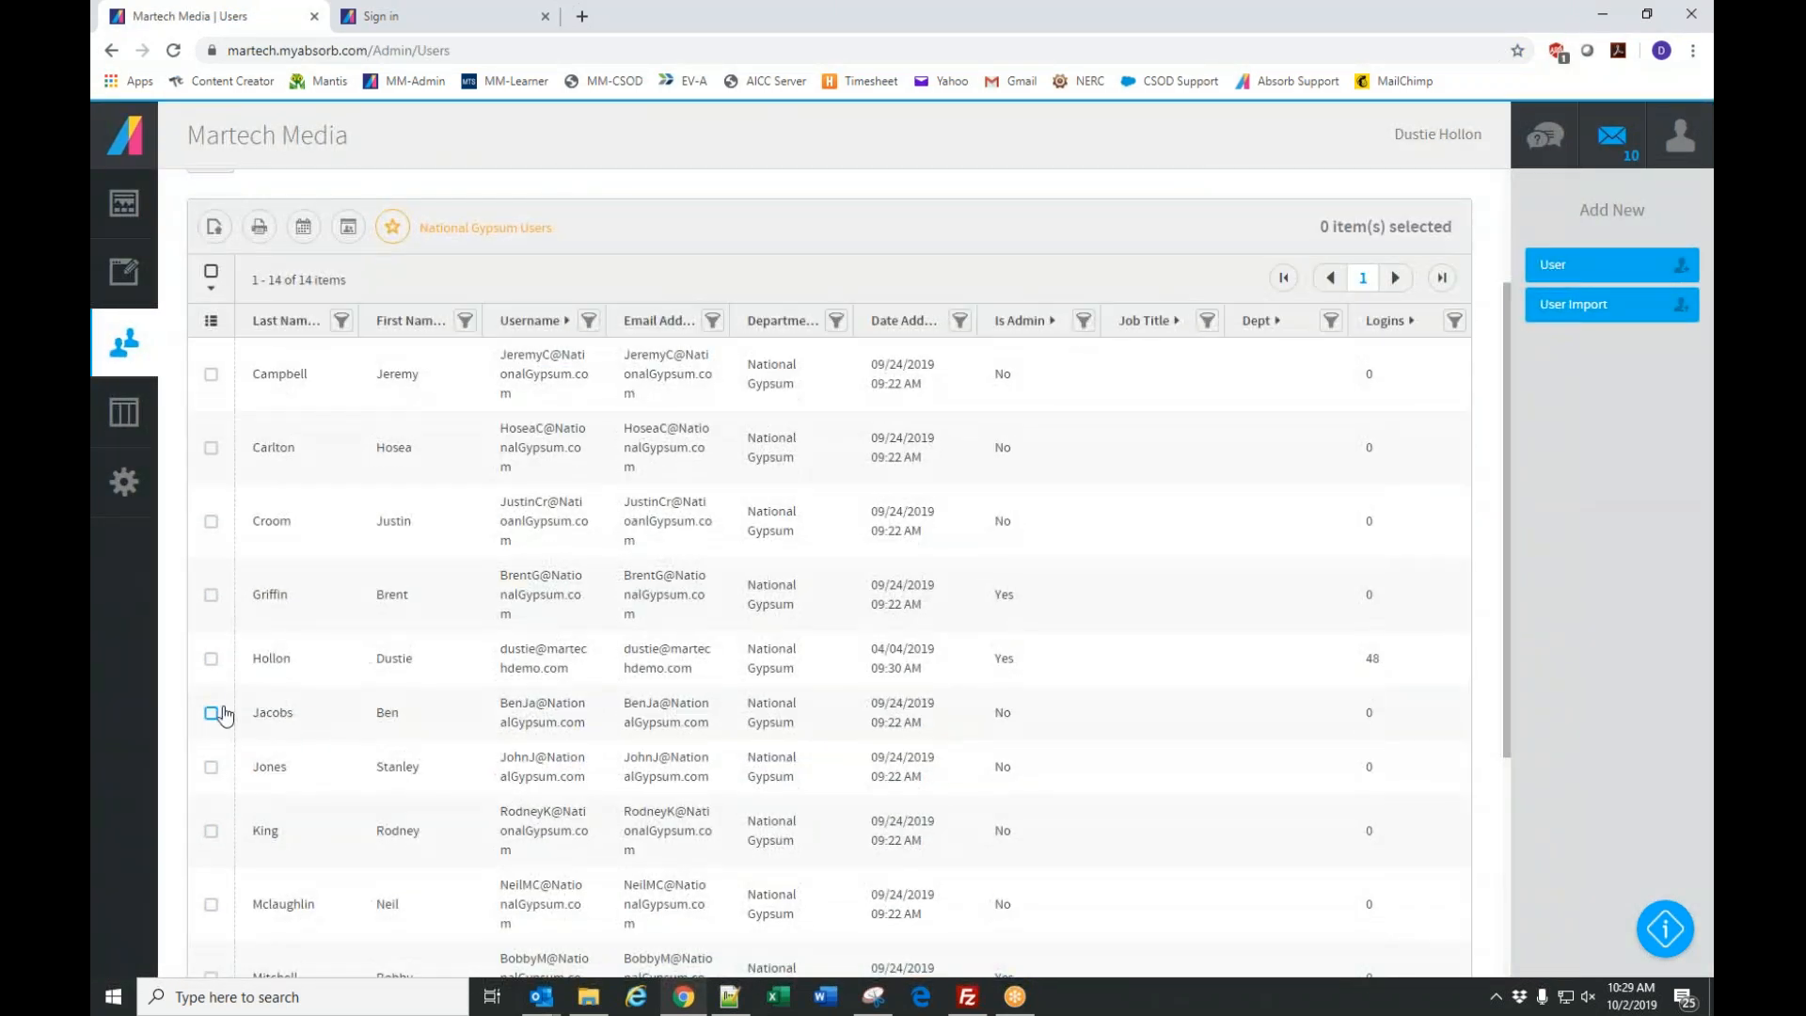
click(323, 664)
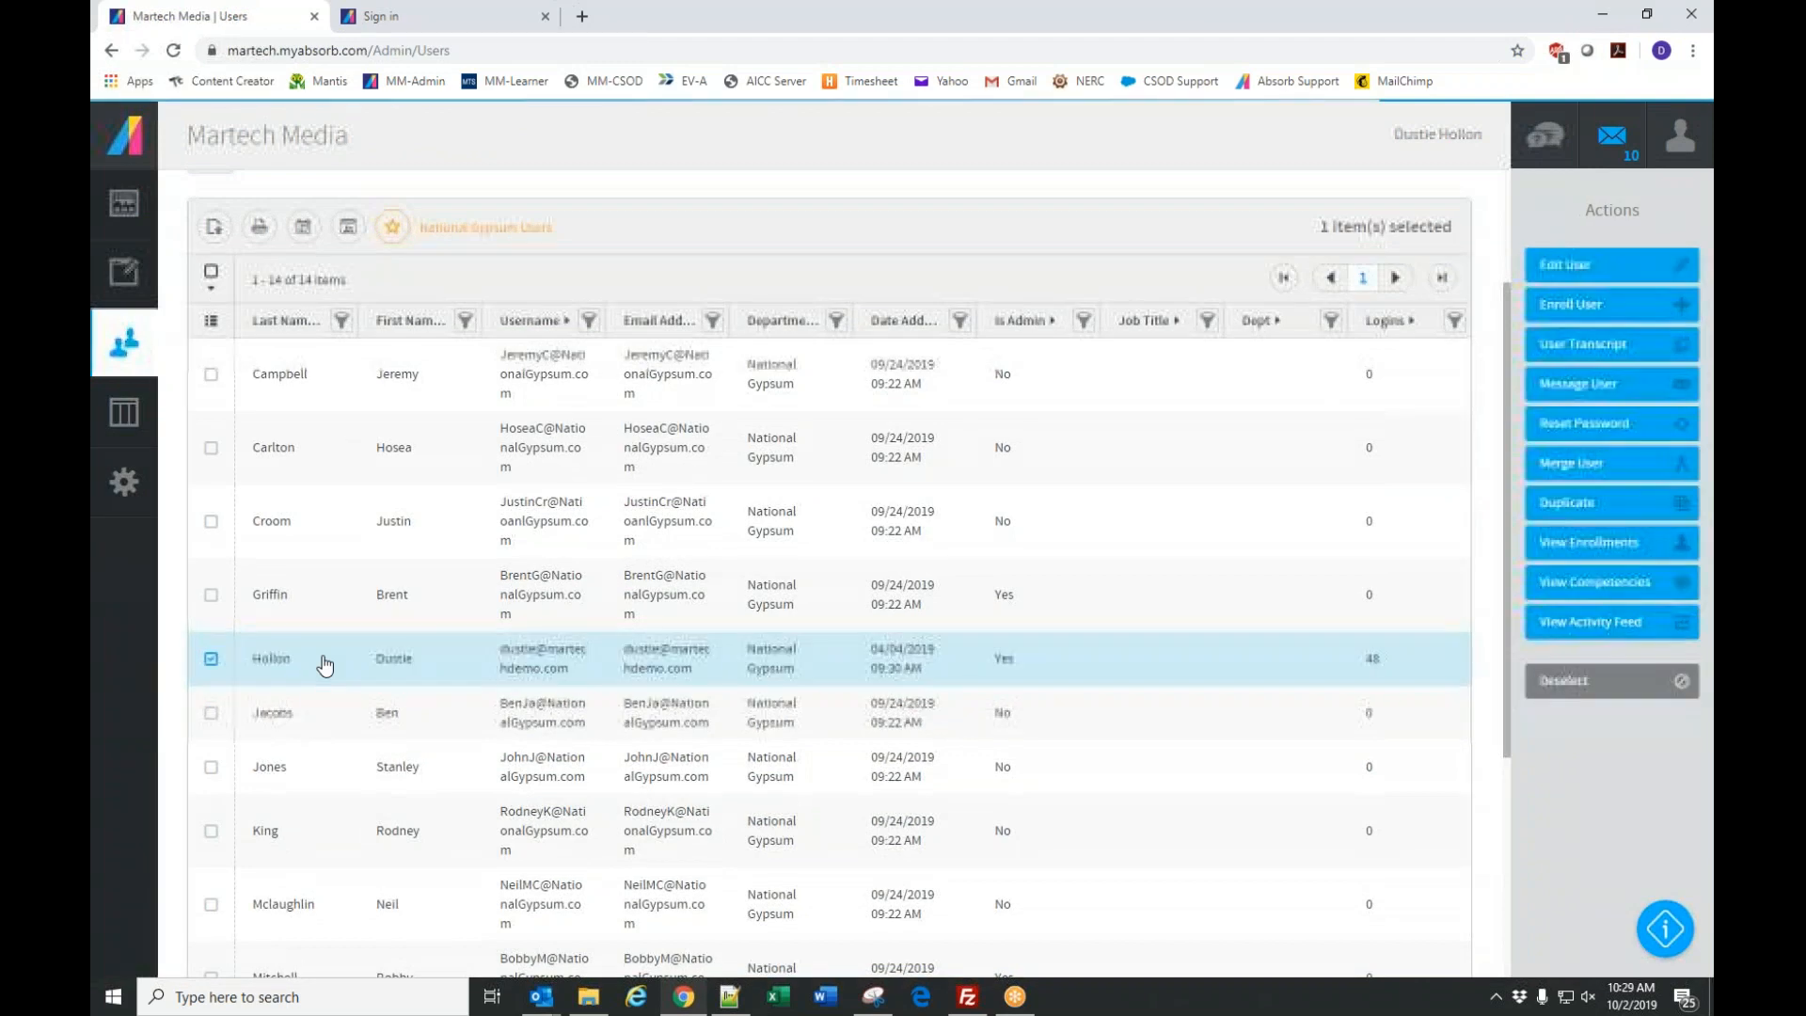
click(1602, 544)
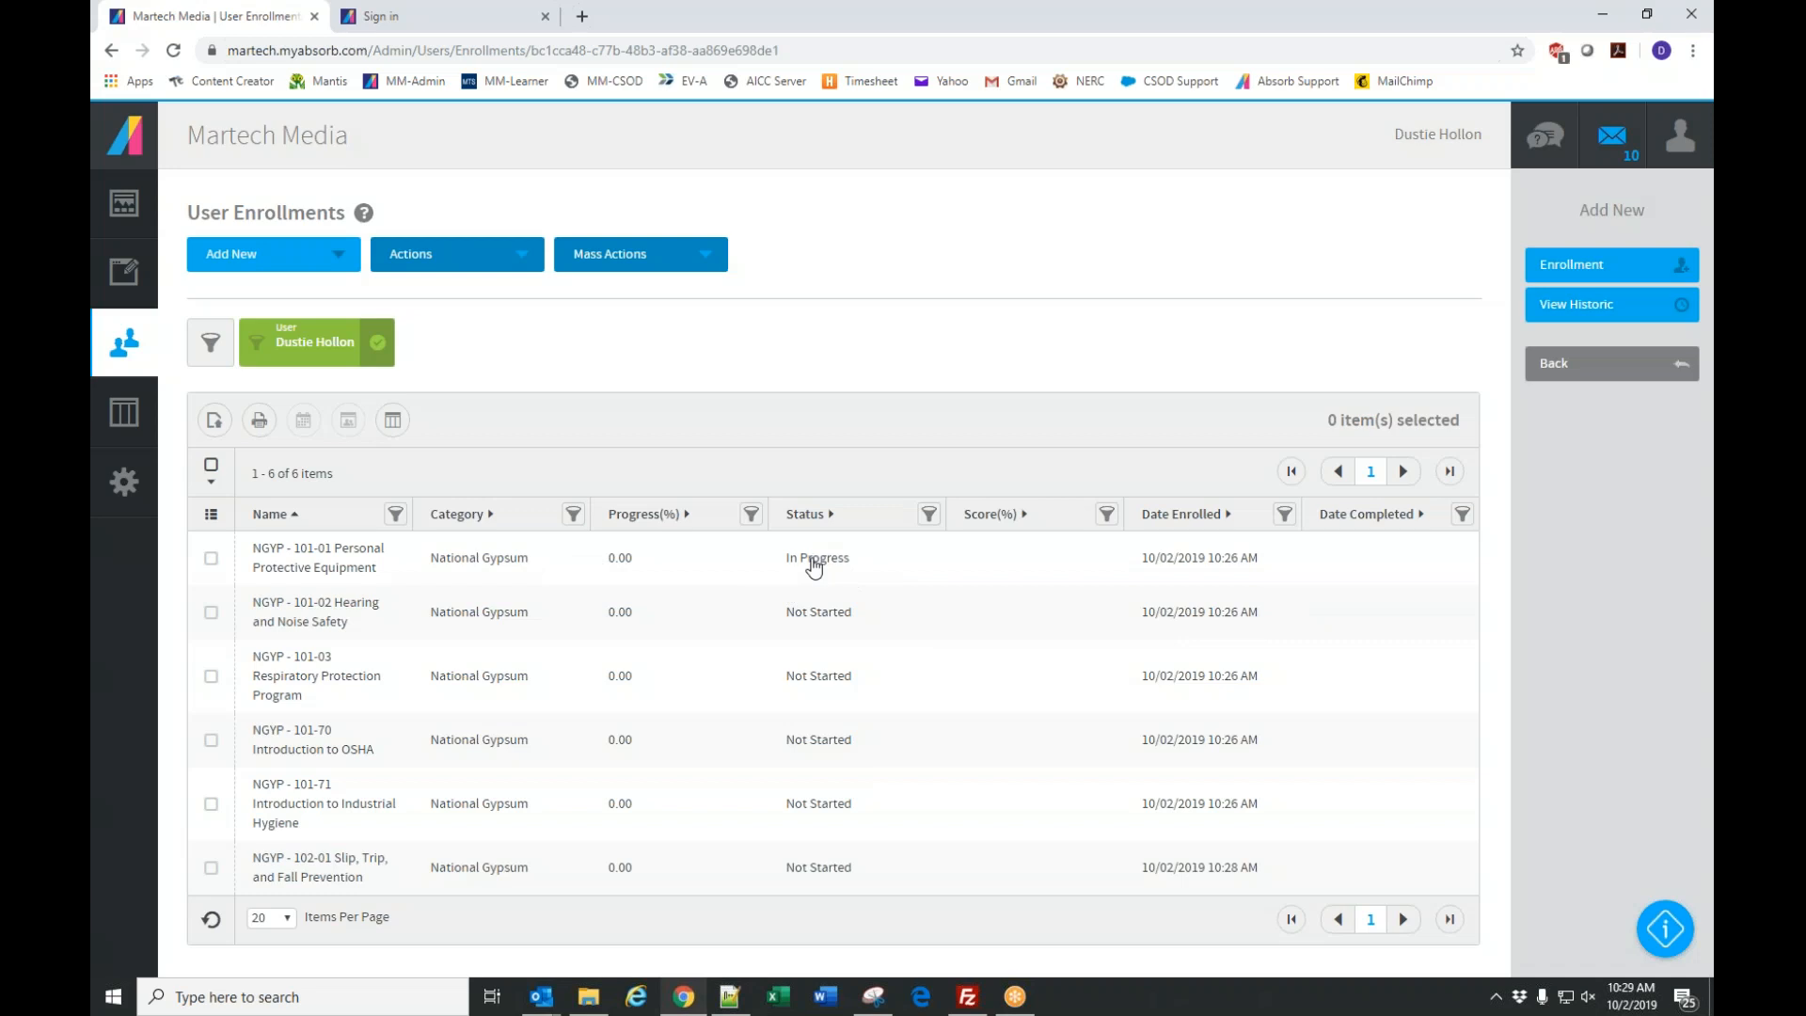
Edit the NGYP 101-01 Personal Protective Equipment enrollment, marking it as Completed with a score of 100%.
click(821, 564)
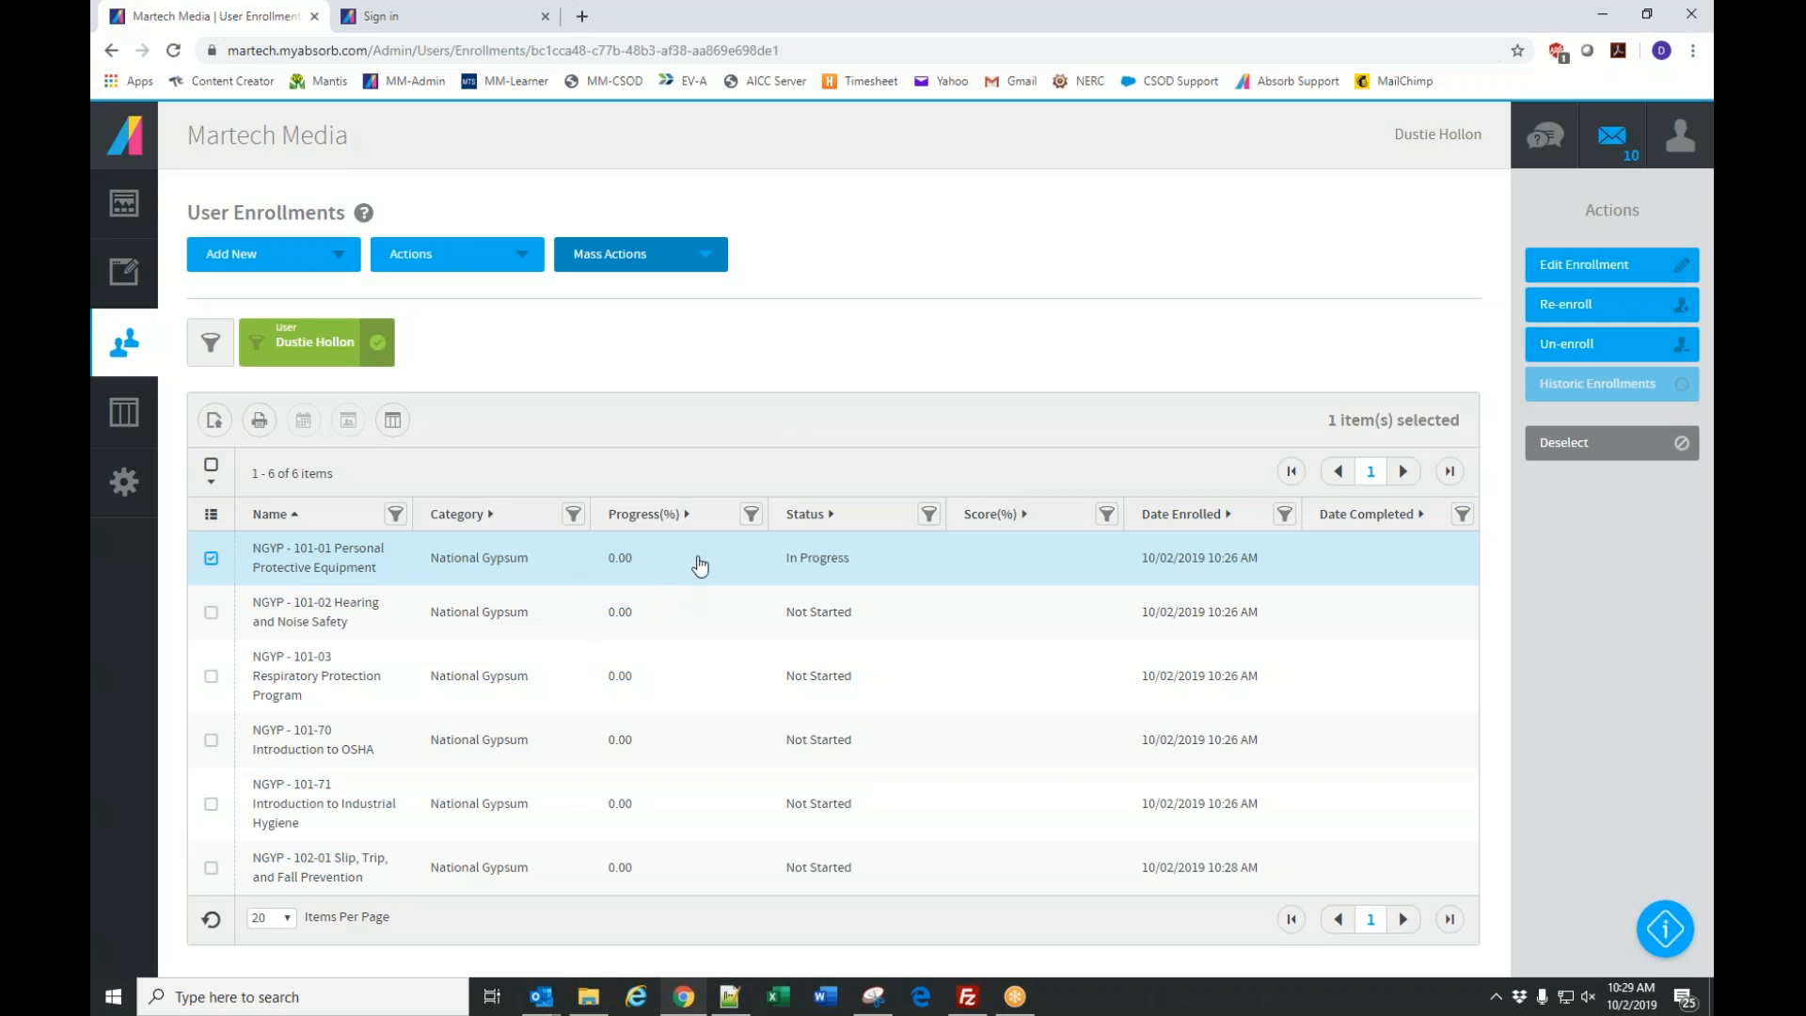
click(1644, 275)
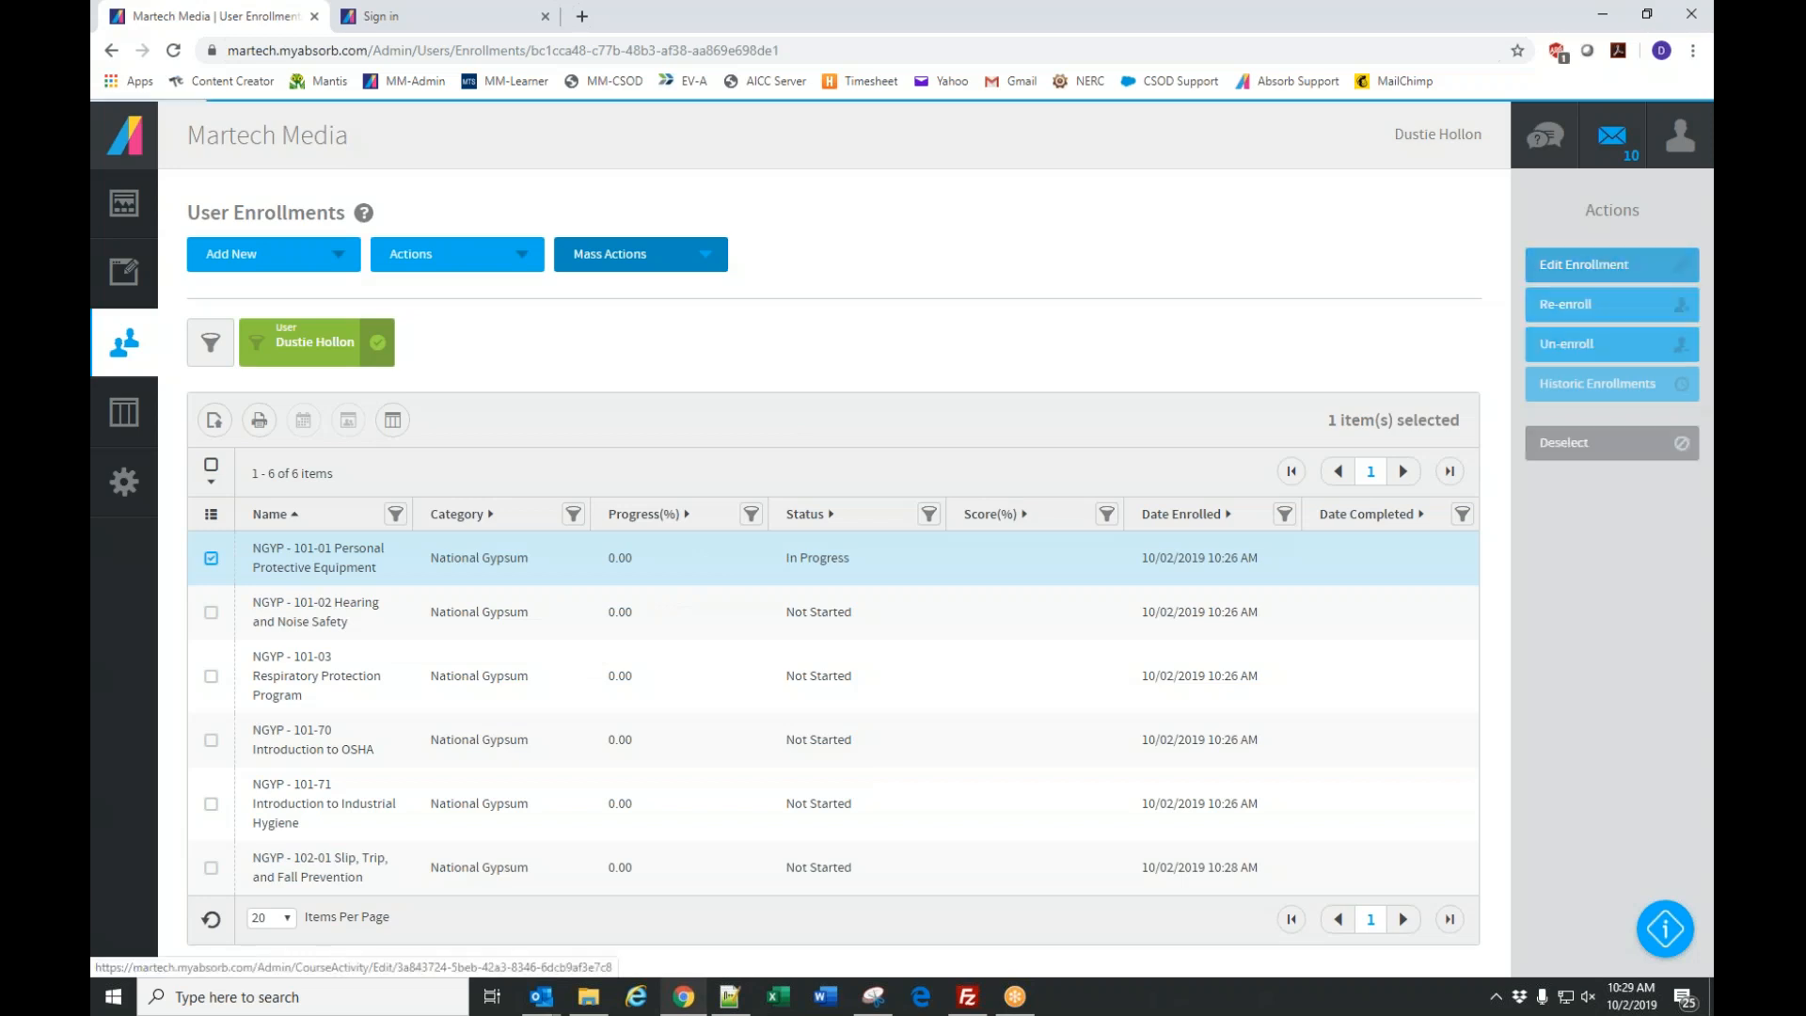
scroll(656, 639, down, 2)
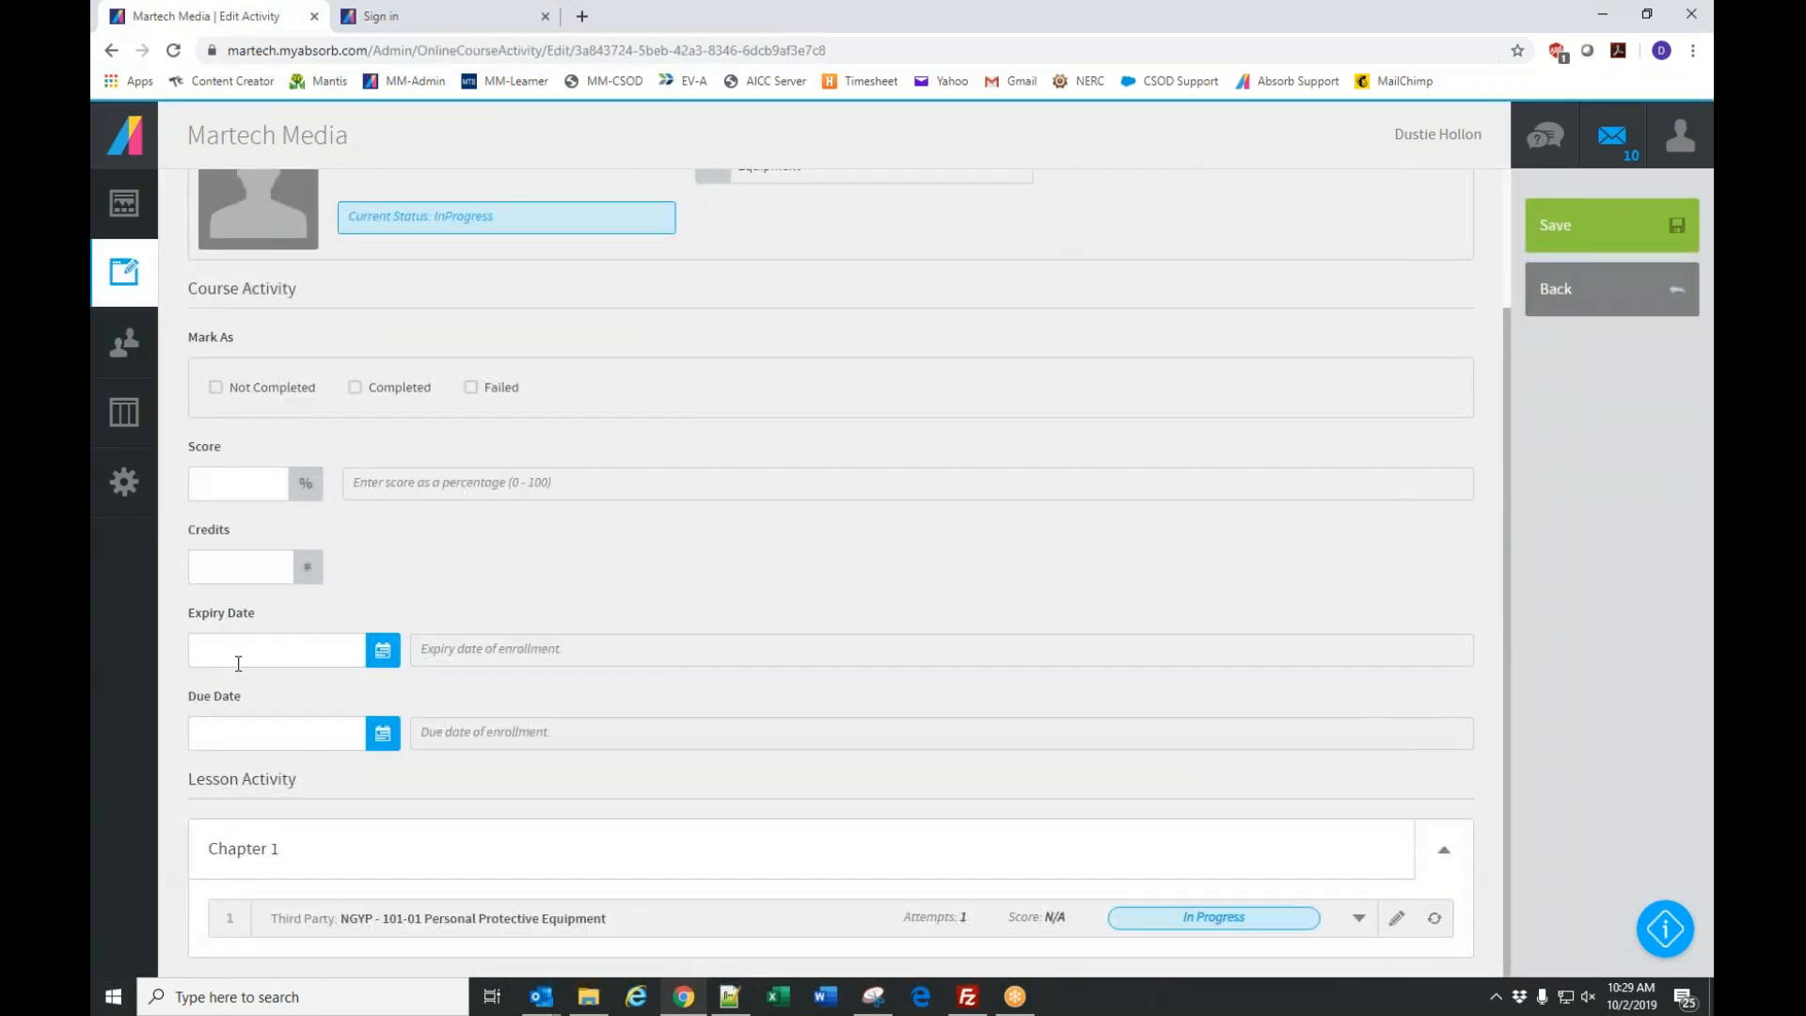
click(355, 388)
click(238, 563)
text(100)
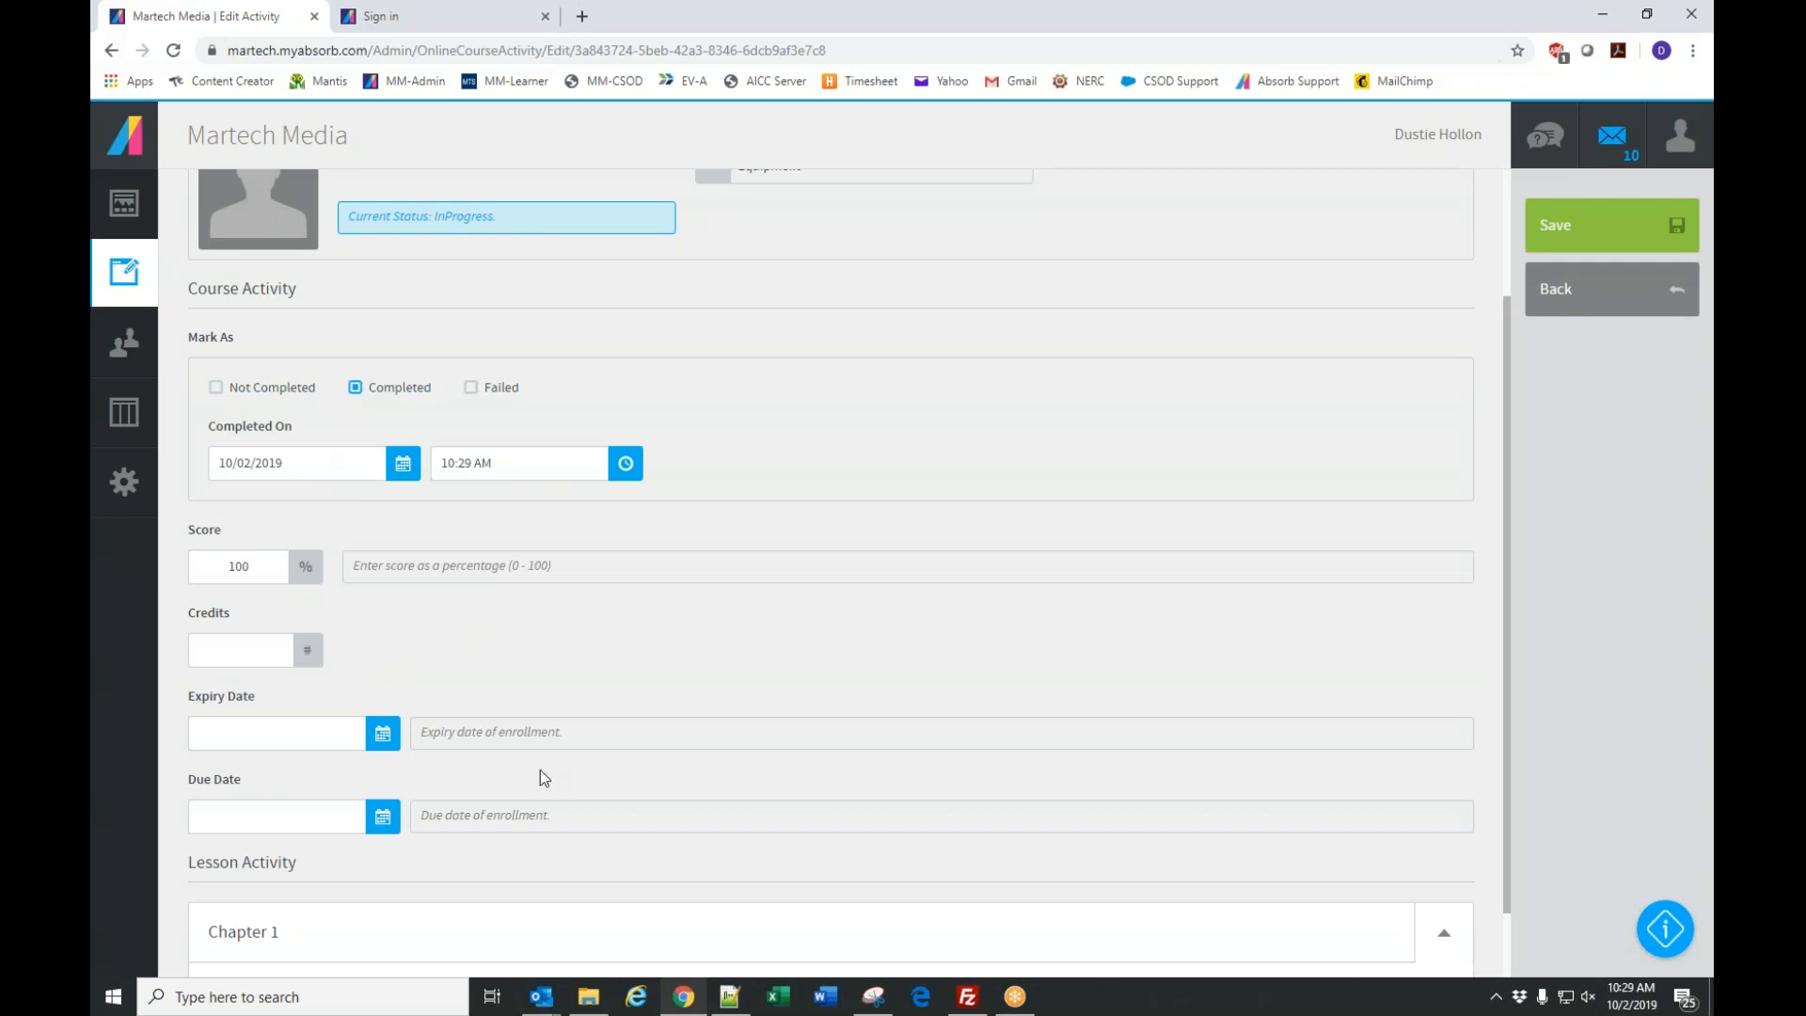
Review the Lesson Activity section, save the edited enrollment and return to the user's enrollment list.
scroll(518, 769, down, 1)
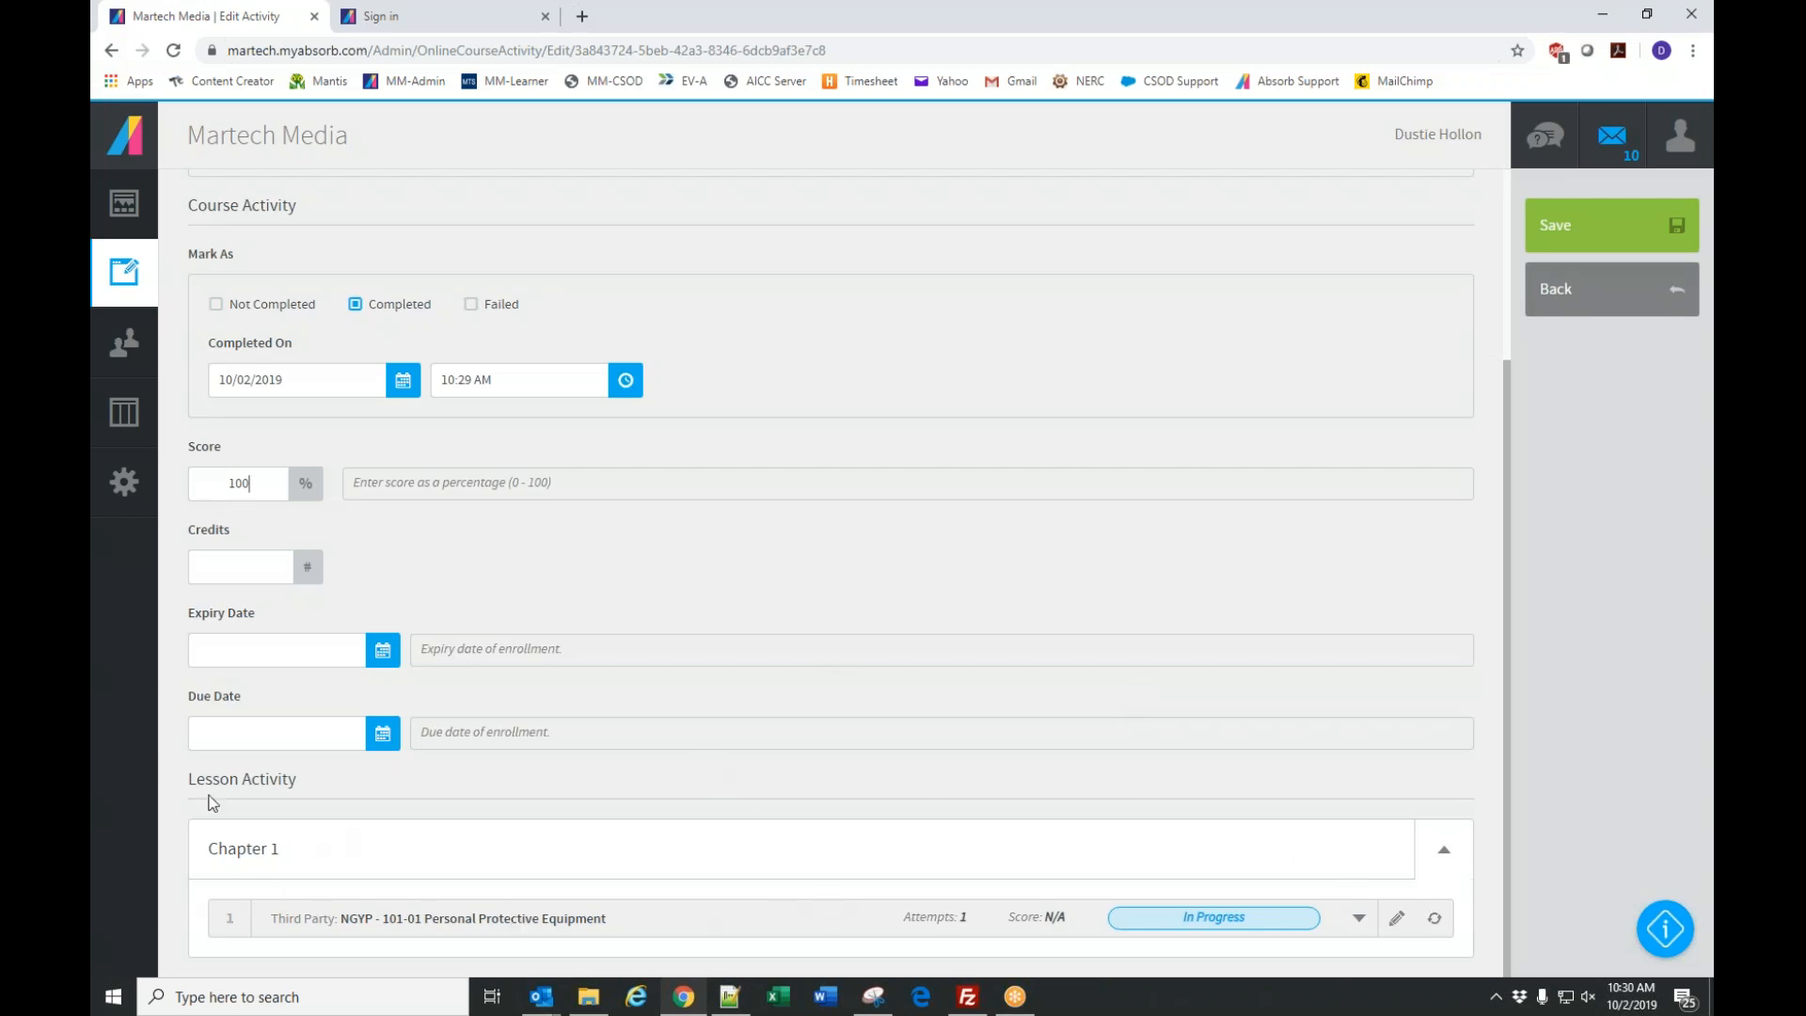
drag(189, 781, 320, 783)
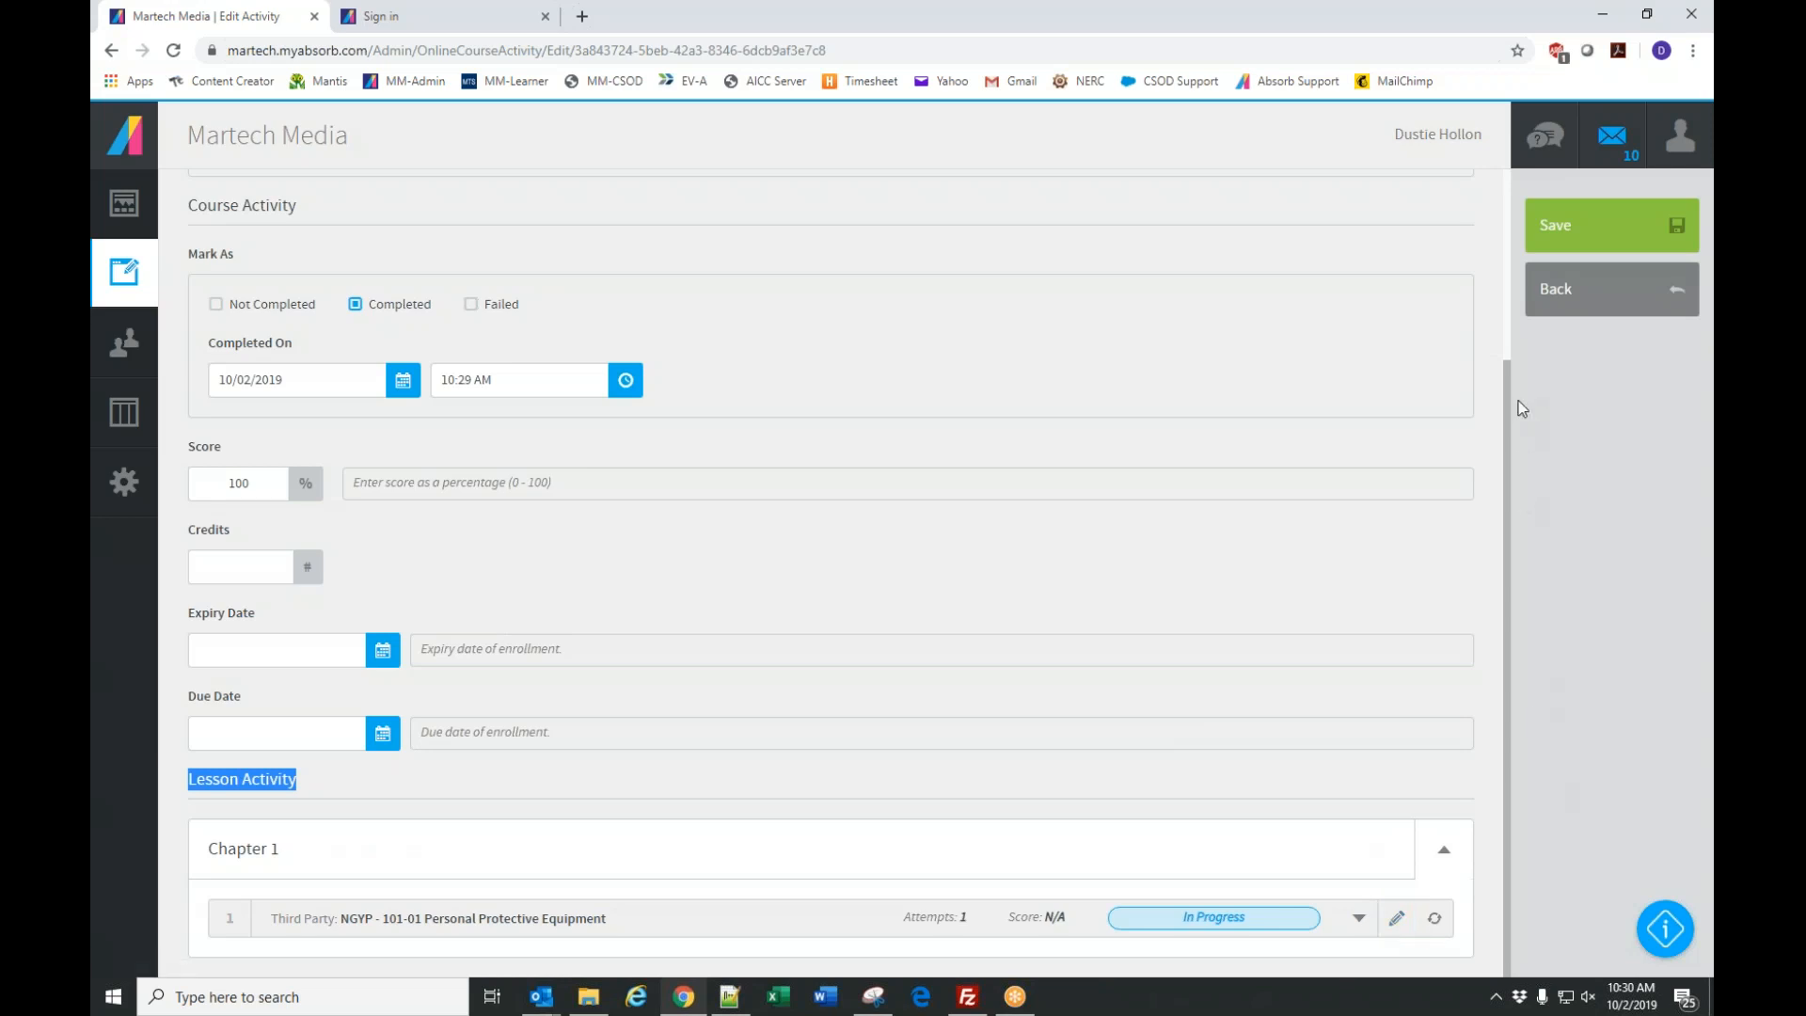
scroll(936, 640, up, 3)
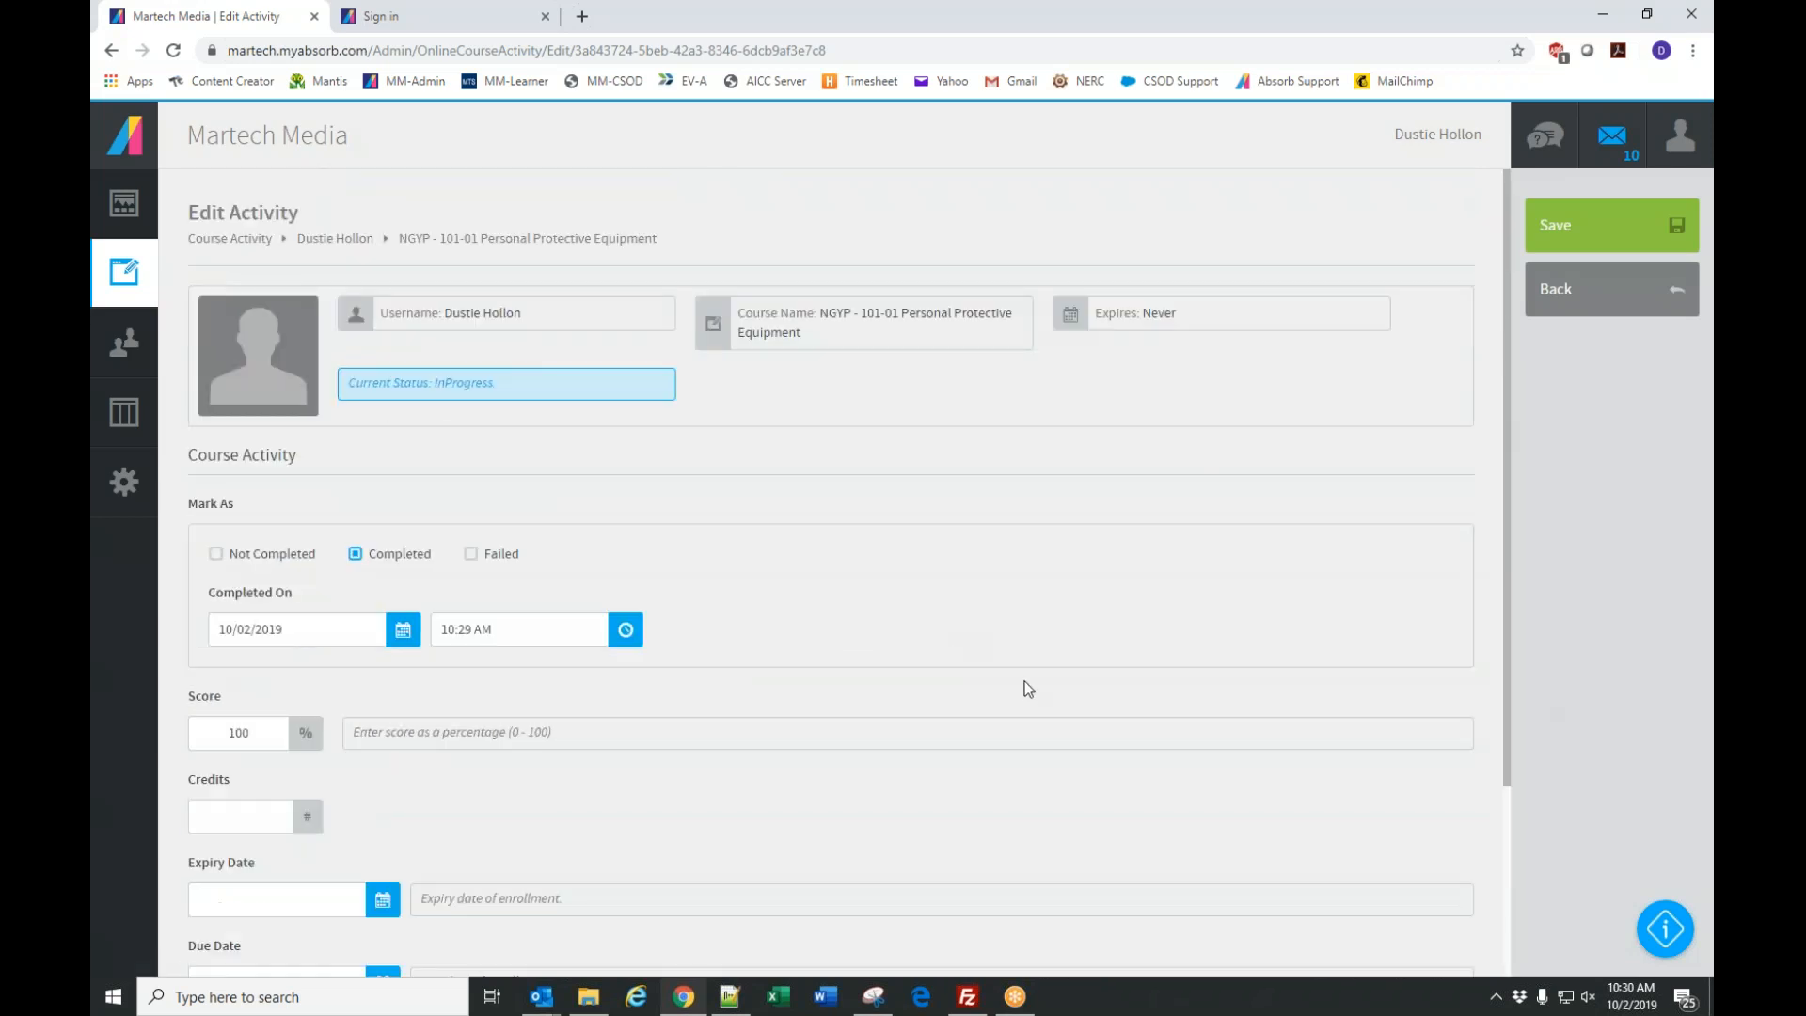
click(1573, 231)
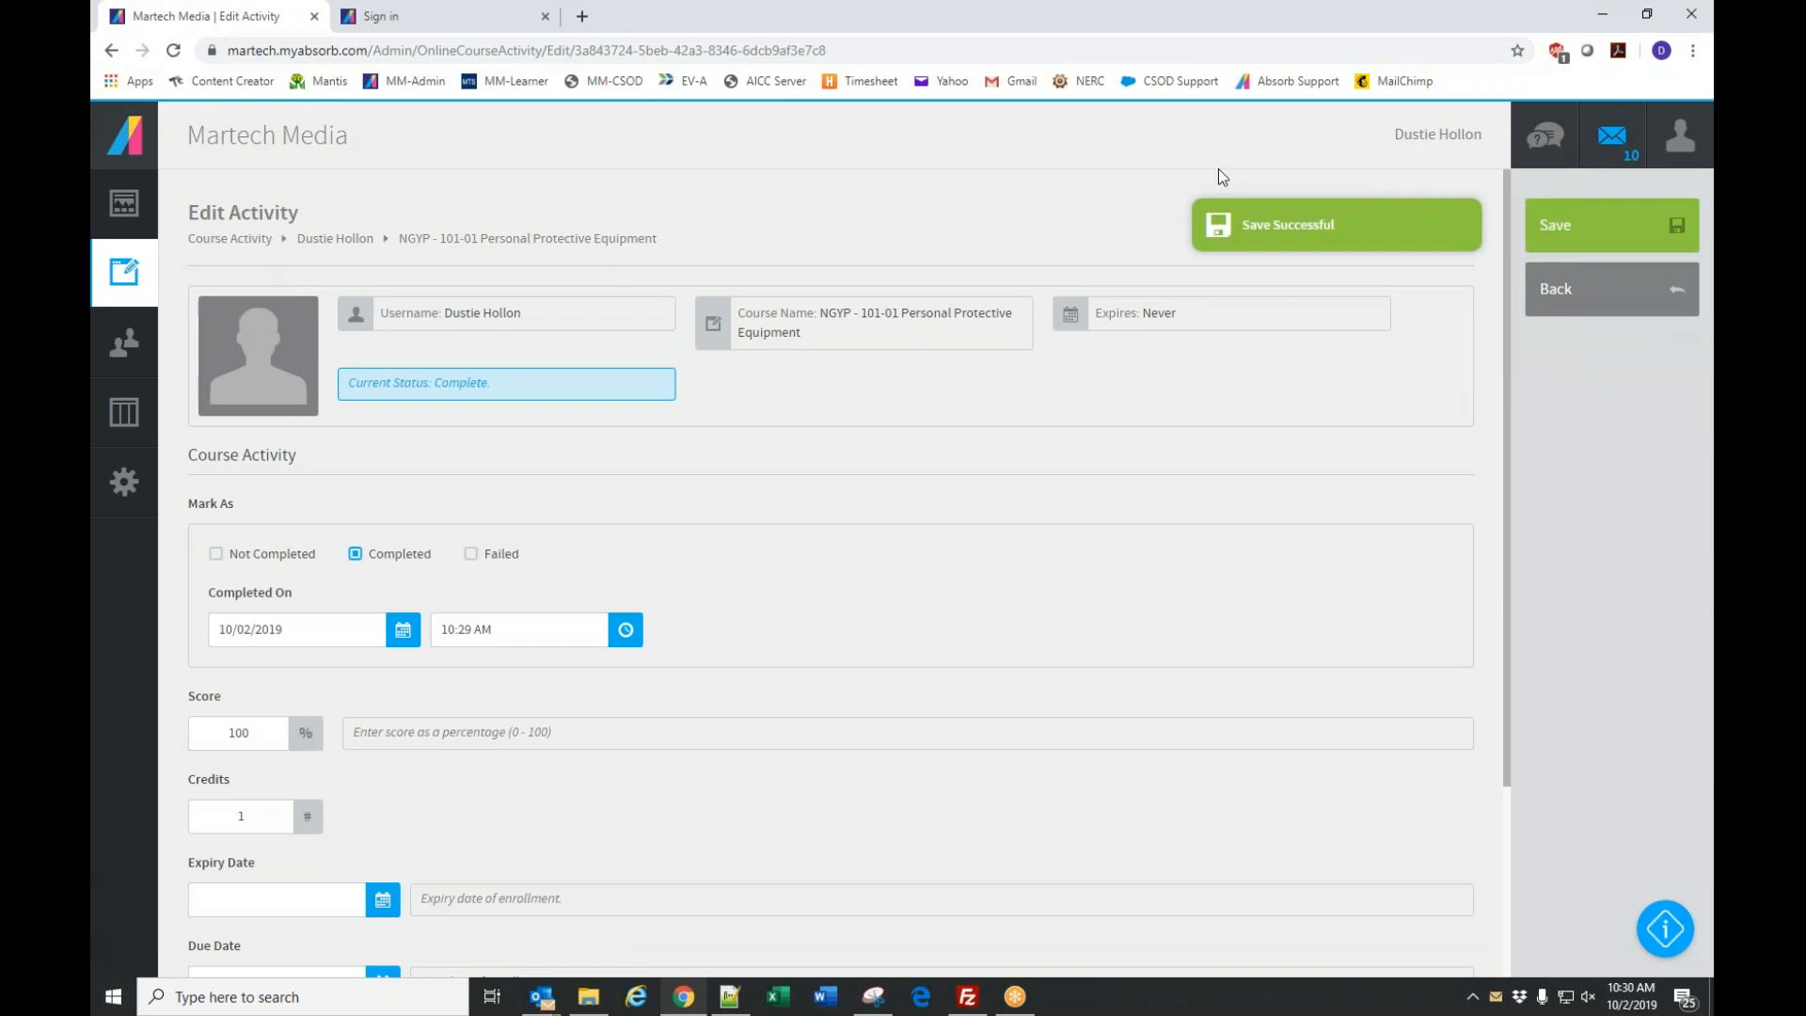
click(1557, 293)
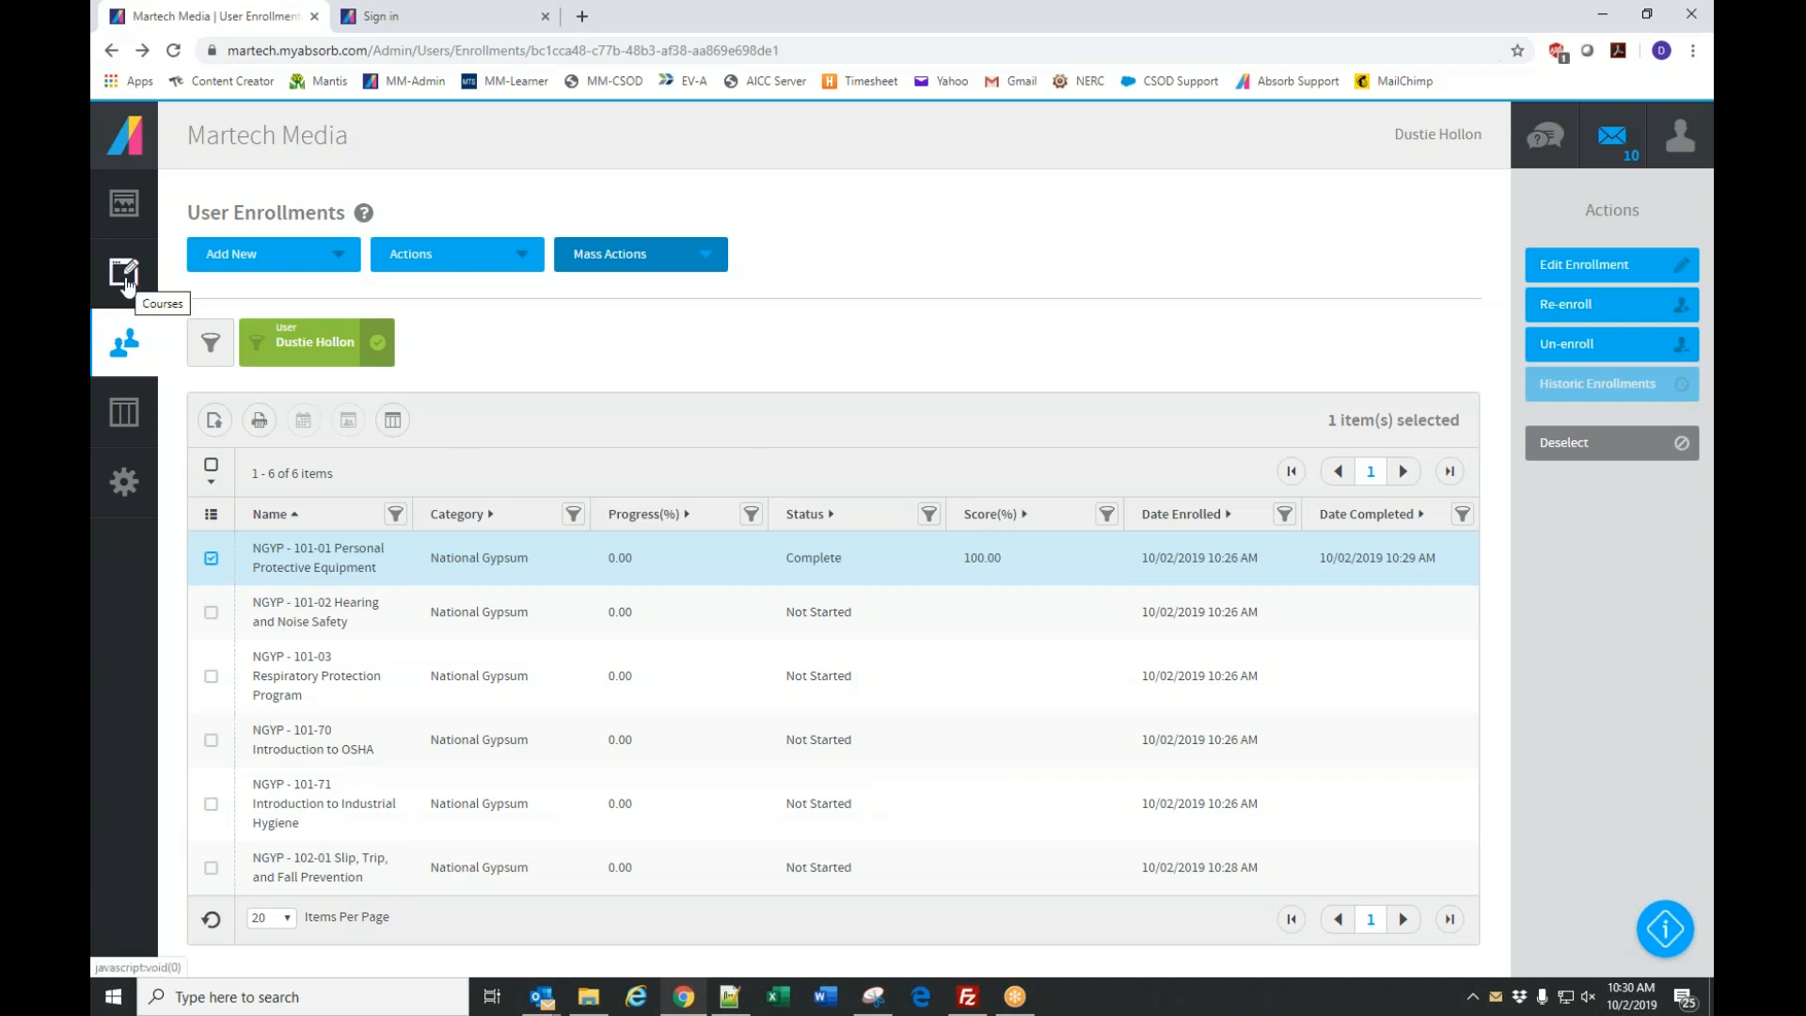
In the admin course list, select NGYP courses 101-03, 101-70, 102-03, 102-04, 103-04, 104-02, 107-02 and 107-03.
click(125, 282)
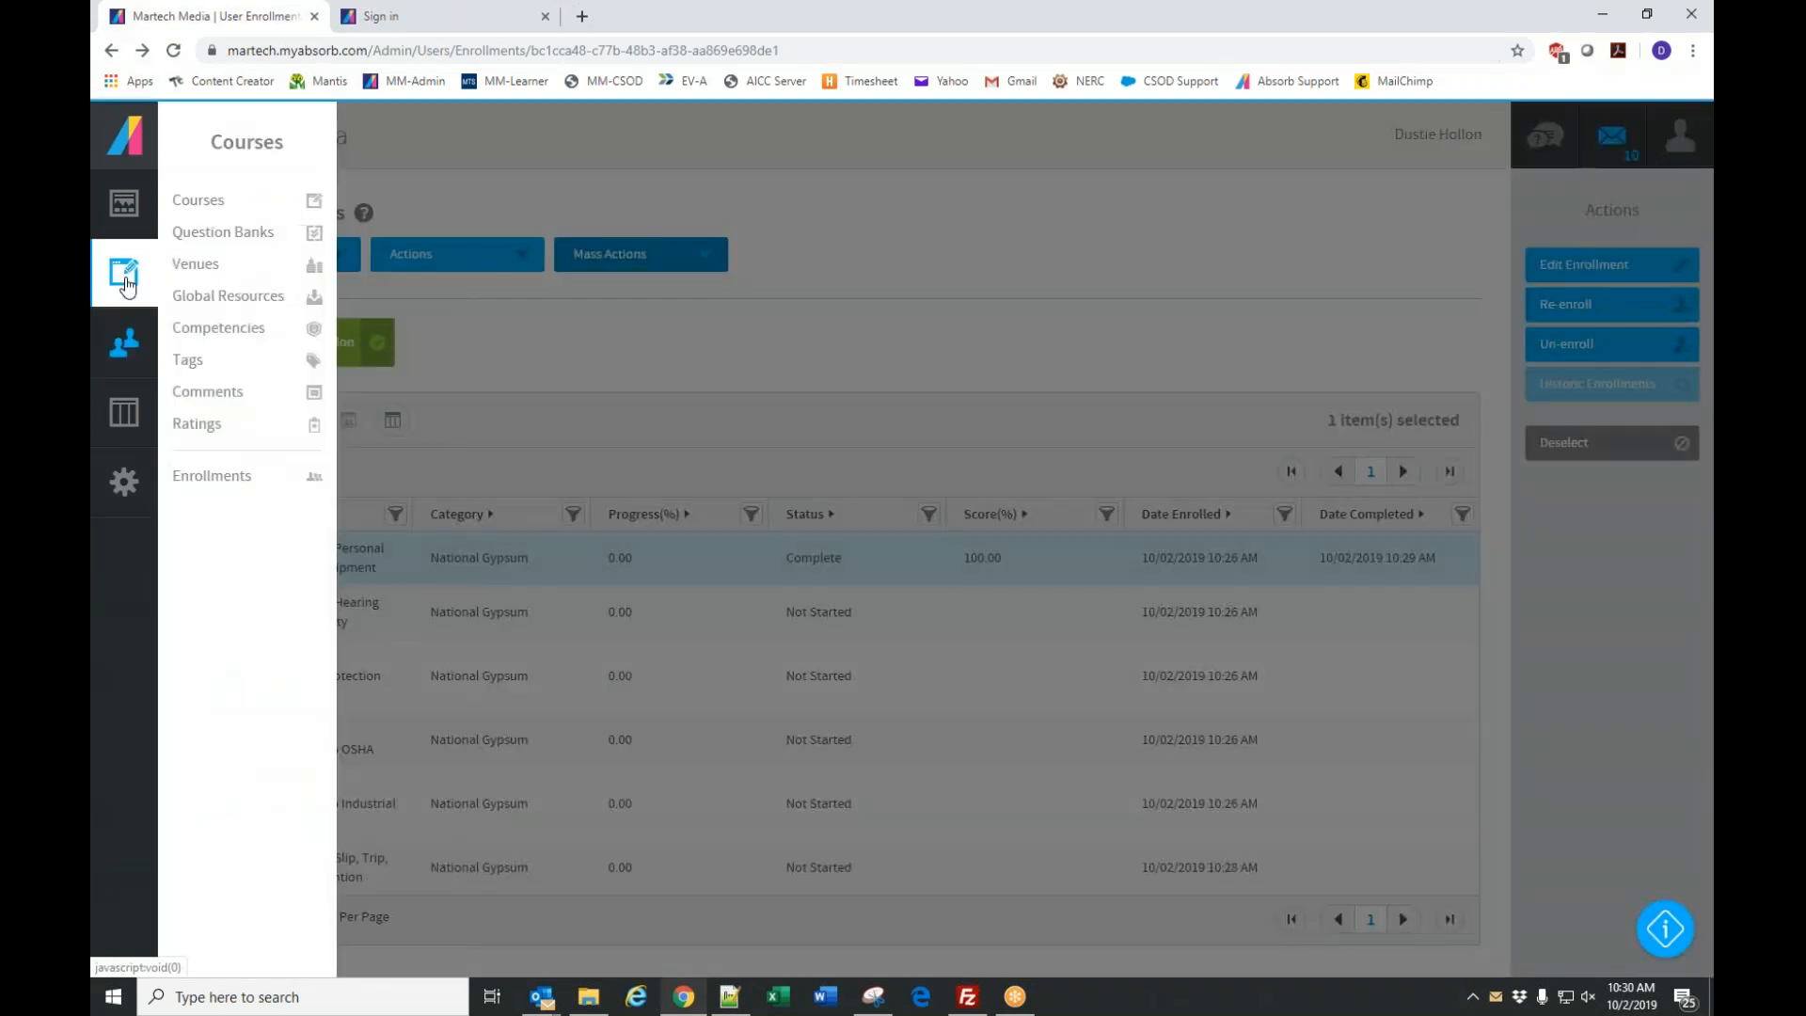
click(181, 211)
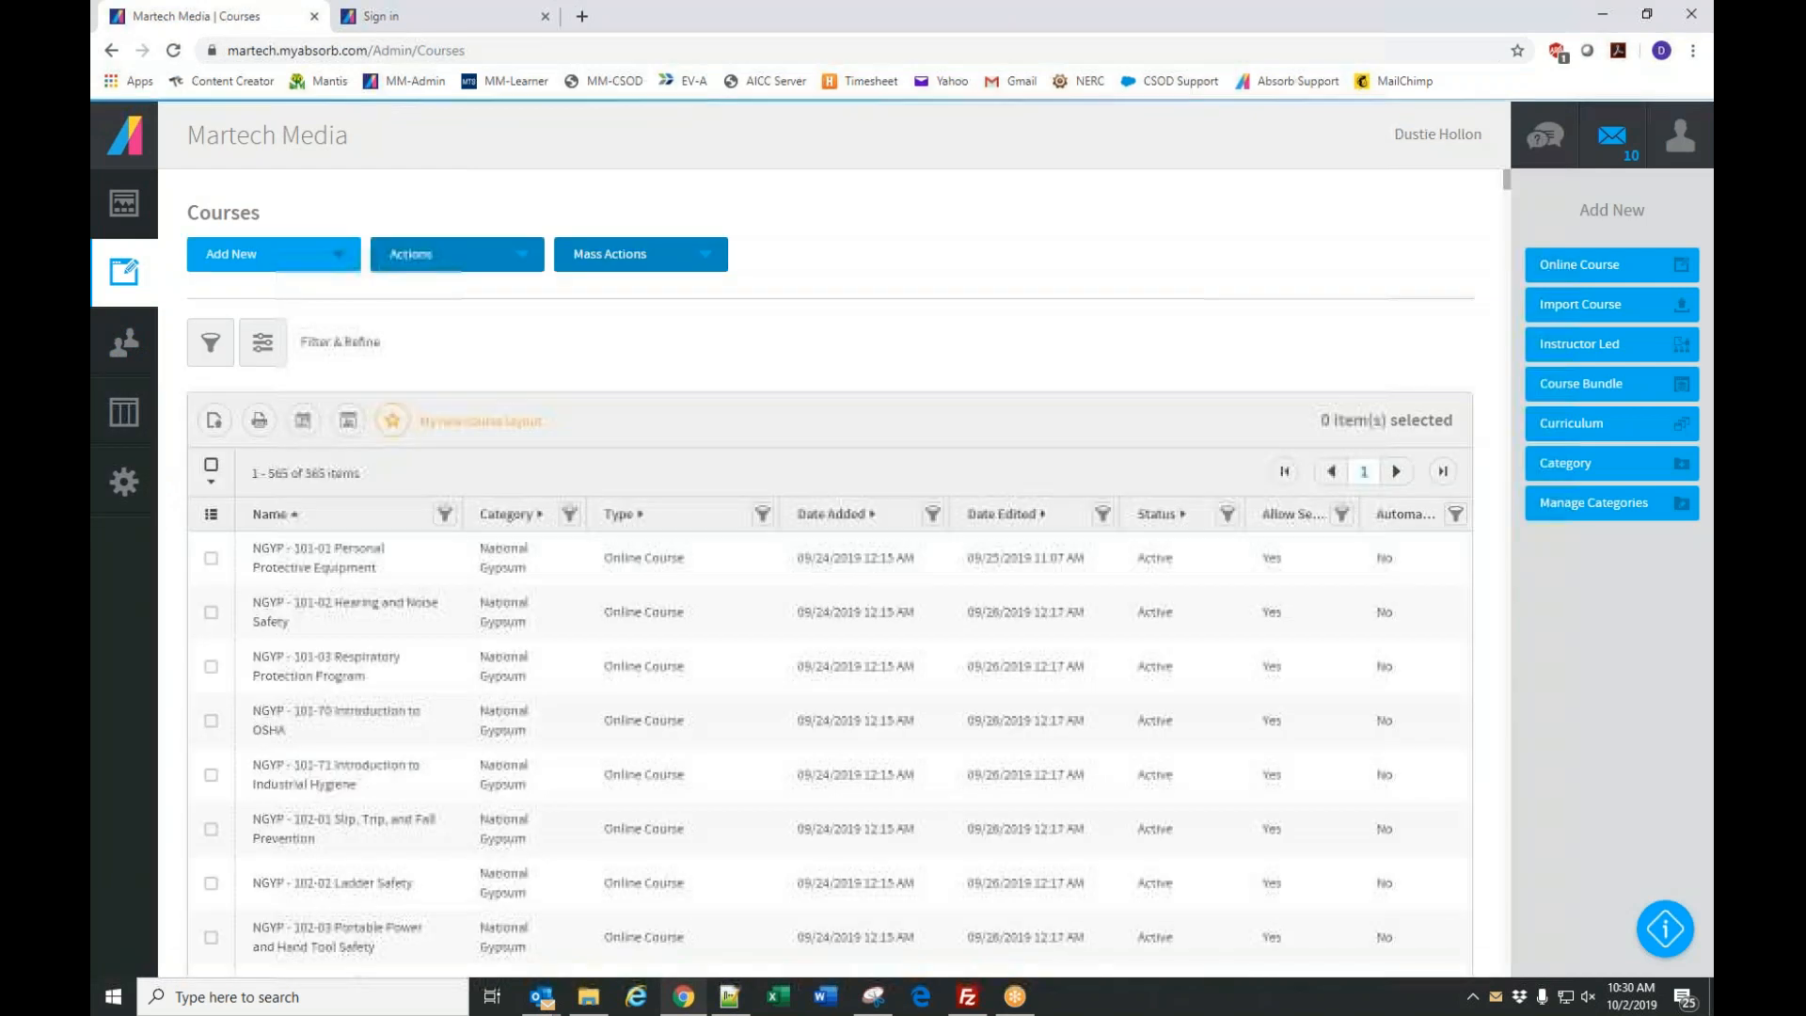
scroll(1063, 448, down, 3)
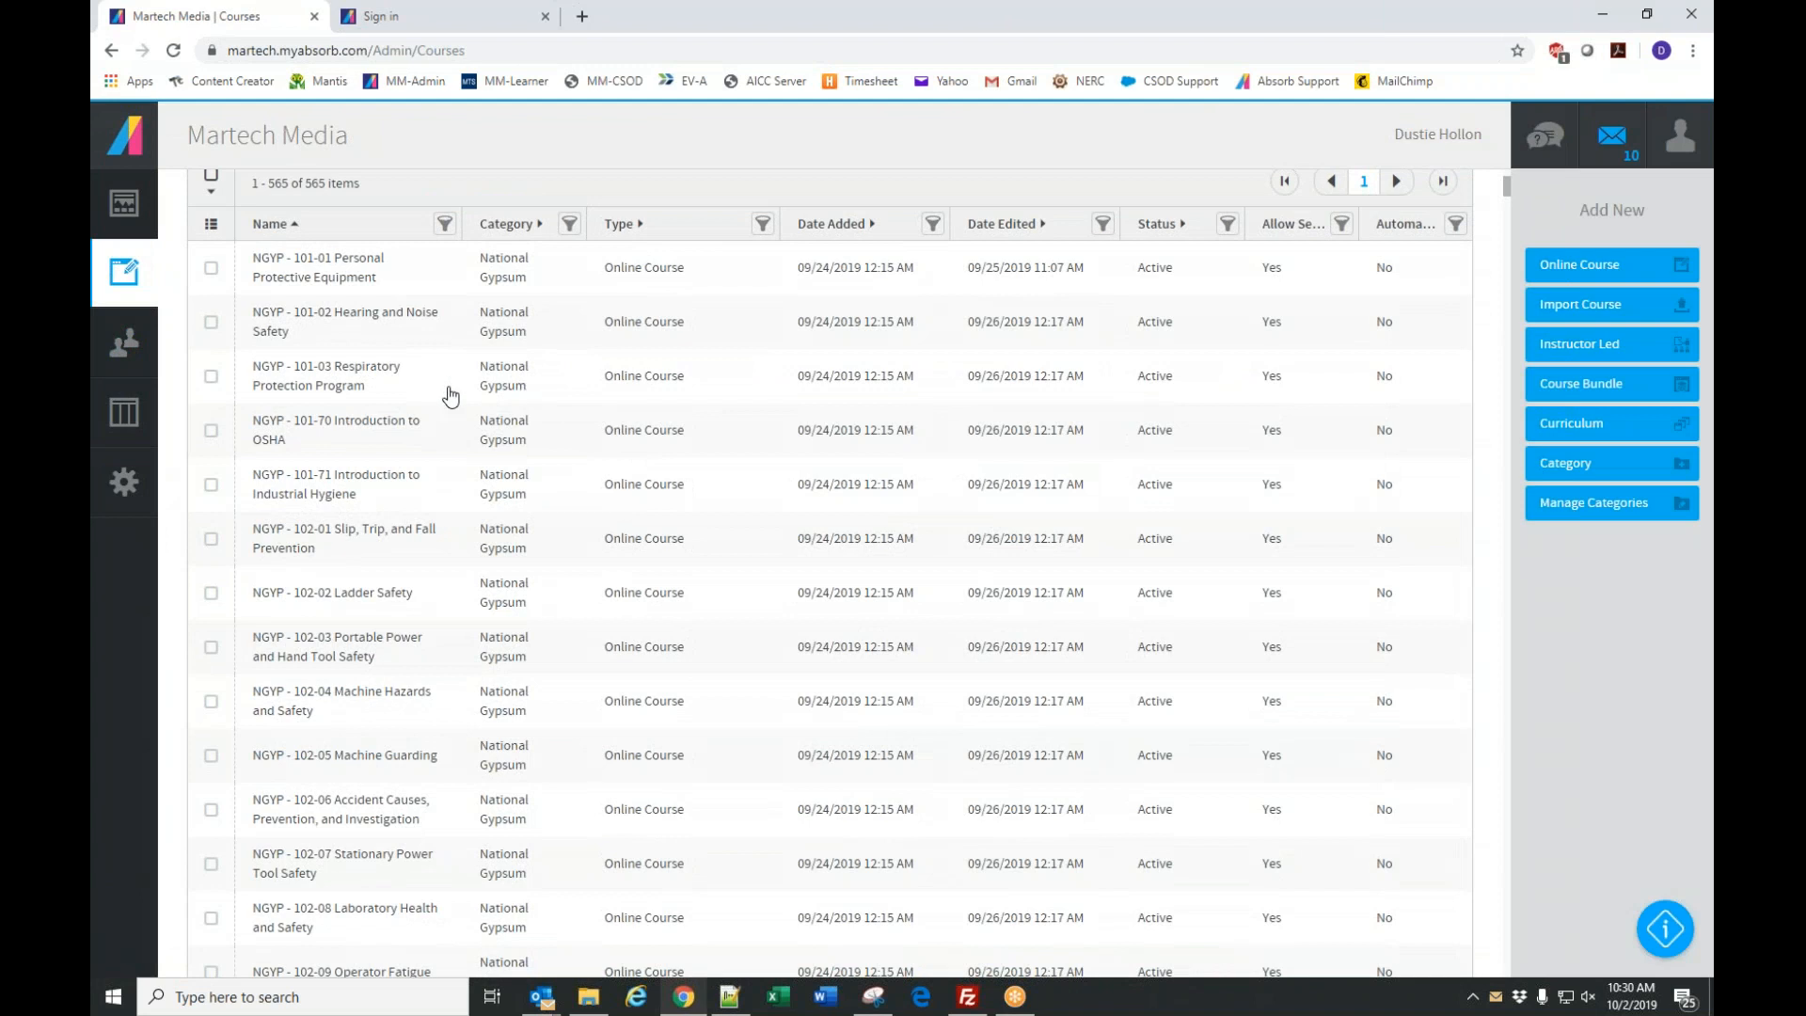
click(211, 377)
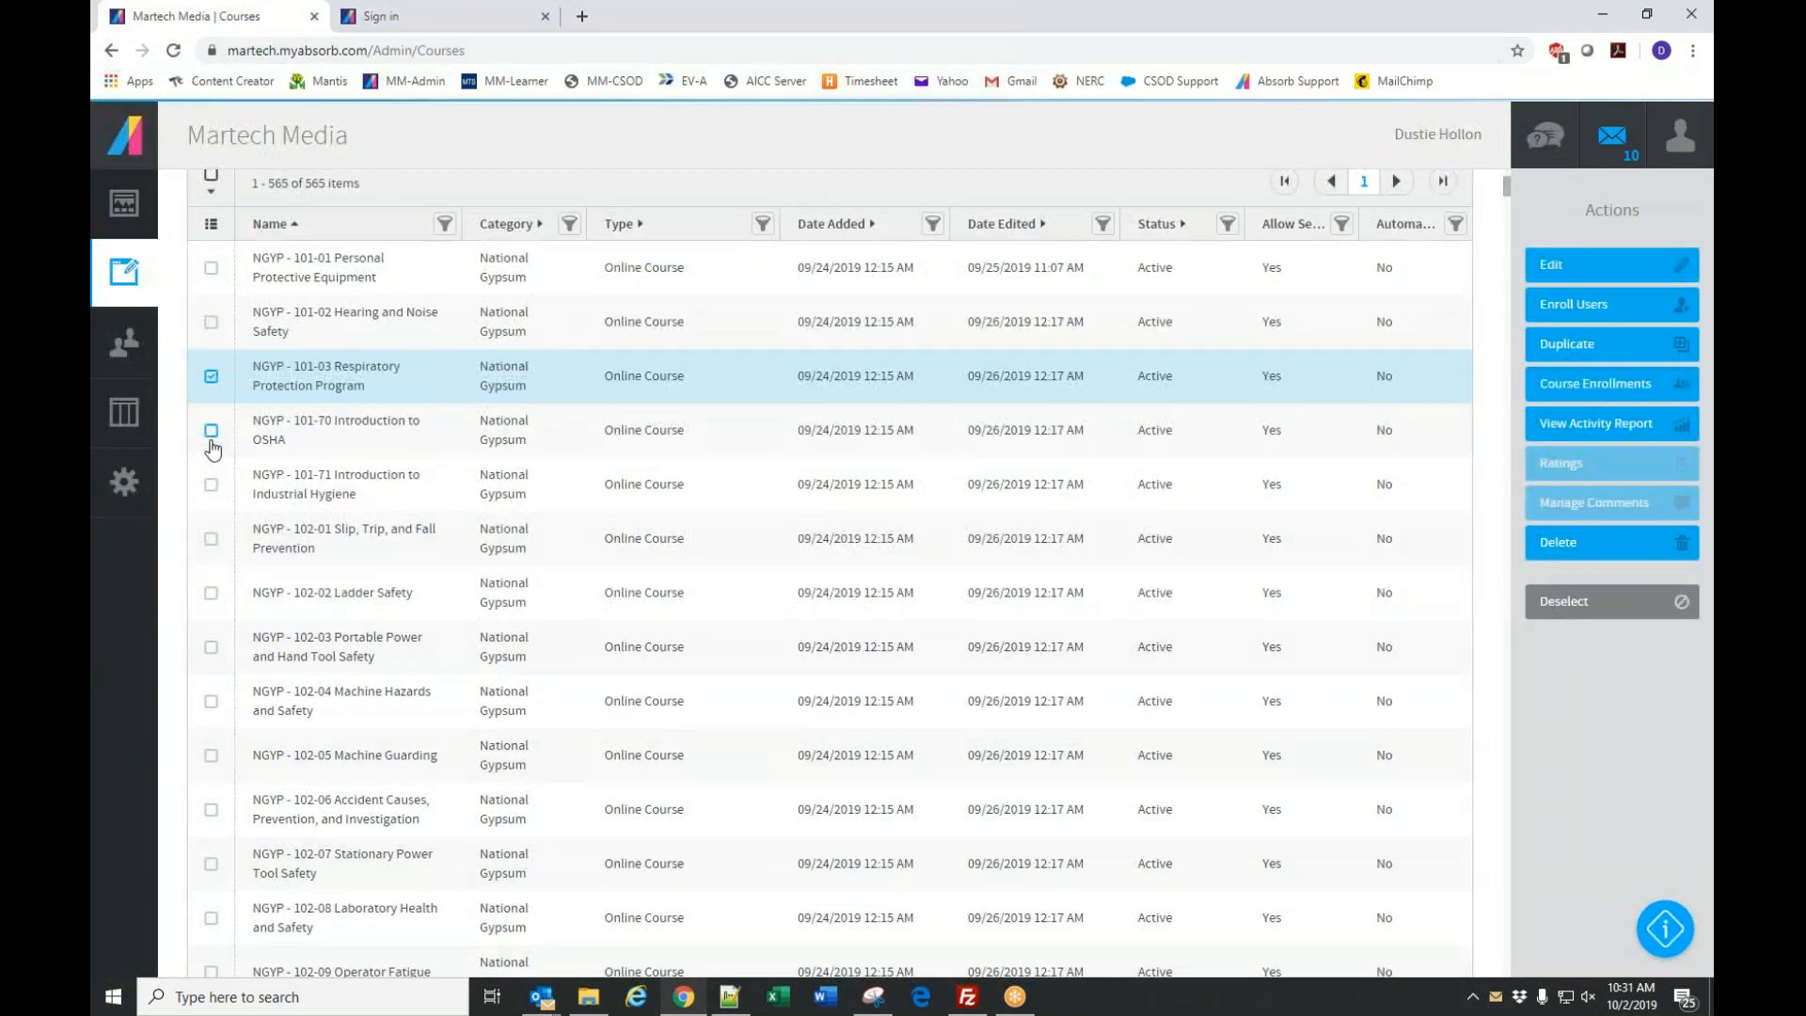
click(211, 431)
click(211, 647)
click(210, 699)
scroll(209, 715, down, 5)
click(207, 778)
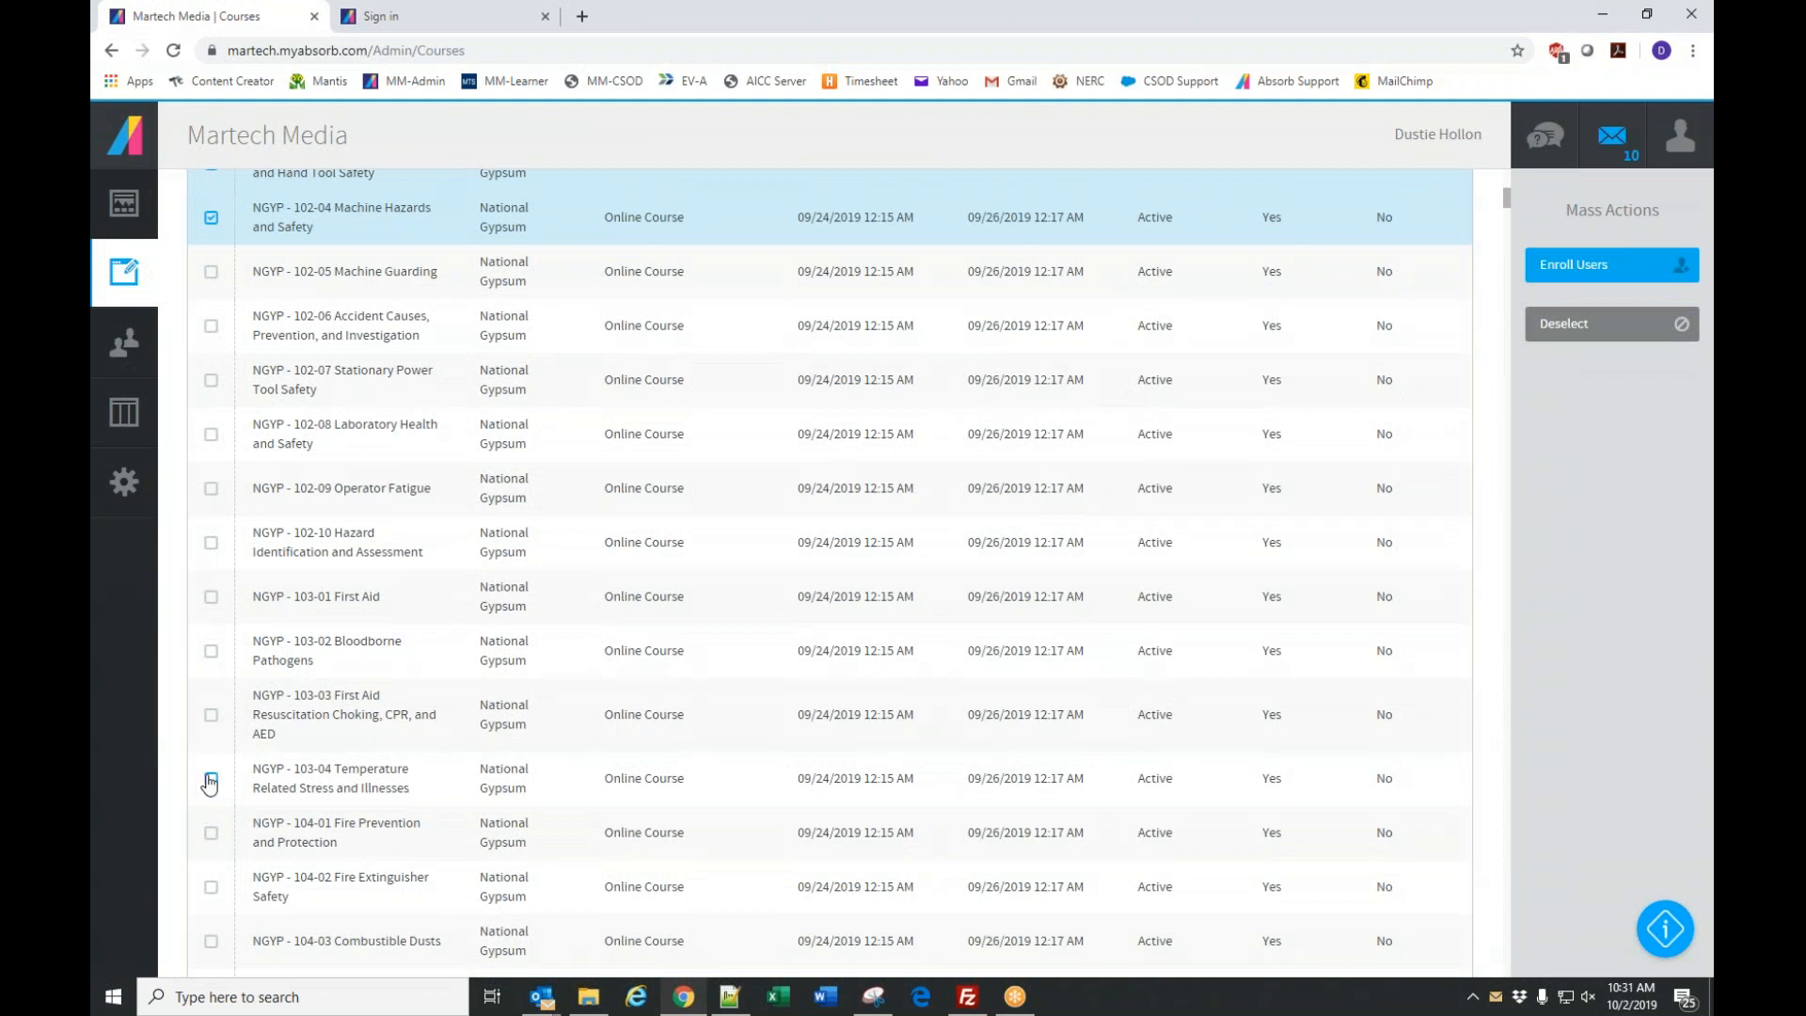
click(211, 887)
scroll(410, 776, down, 6)
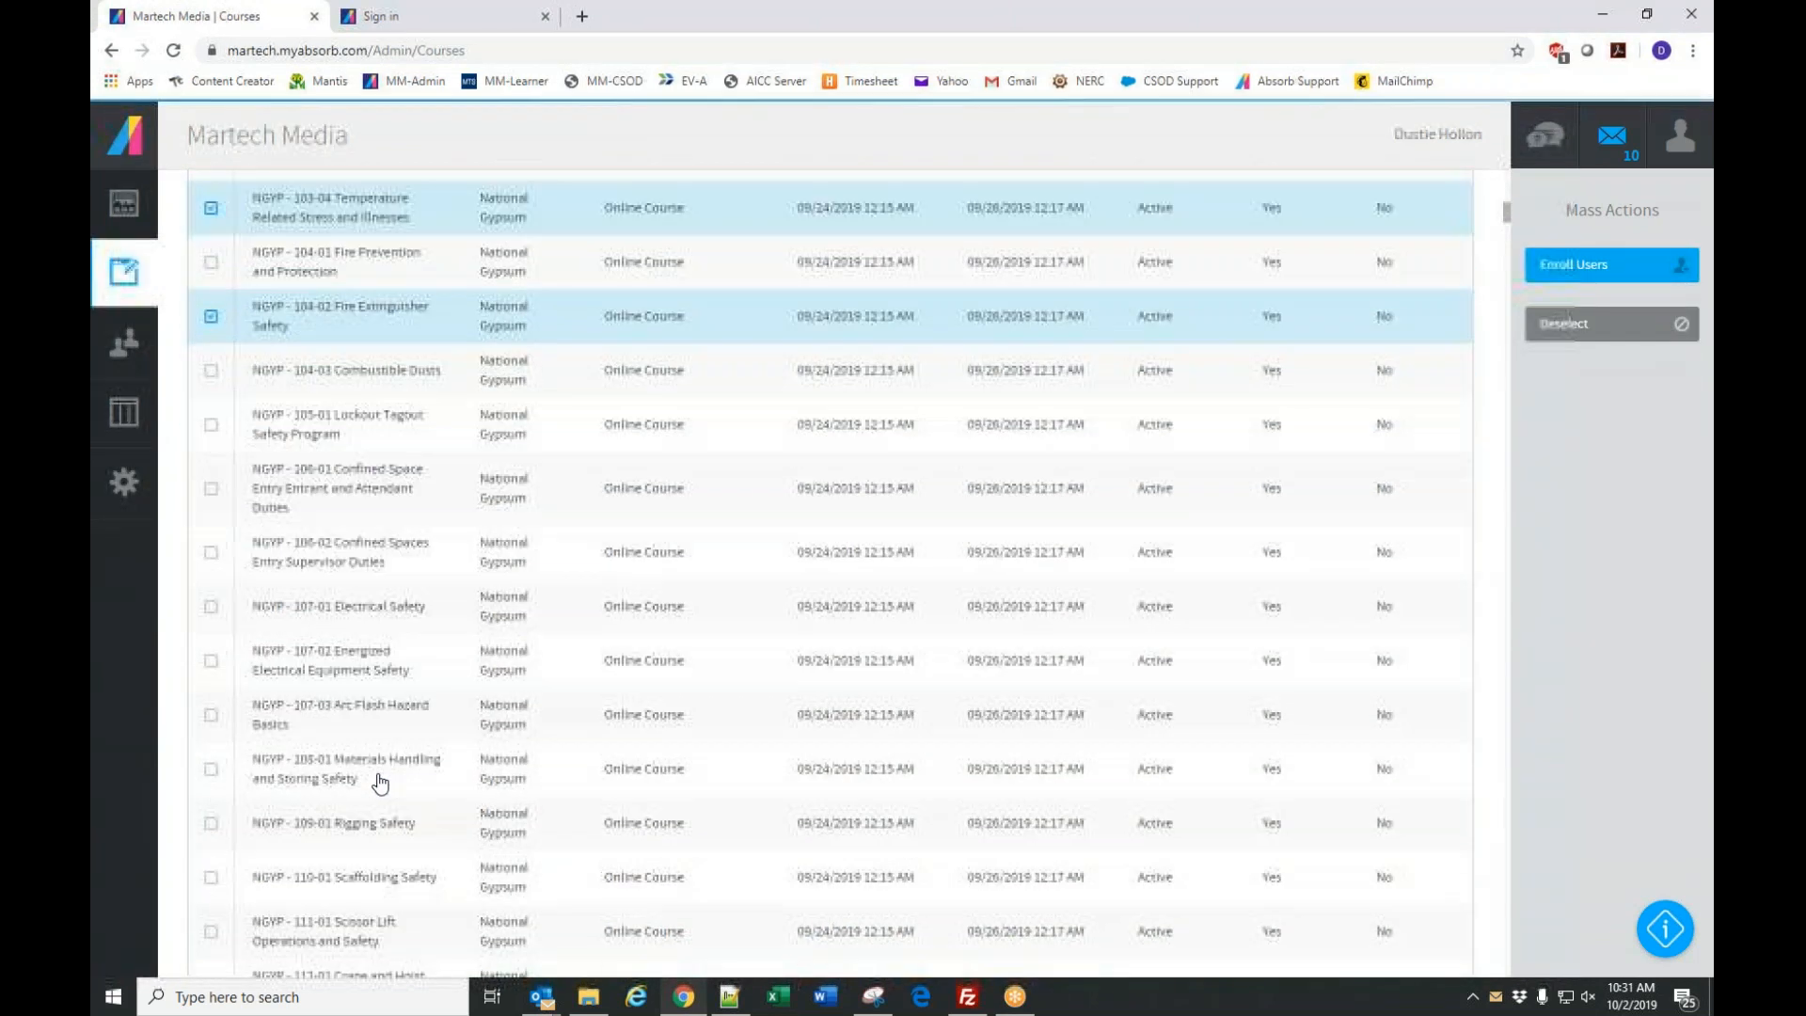
click(211, 650)
click(211, 705)
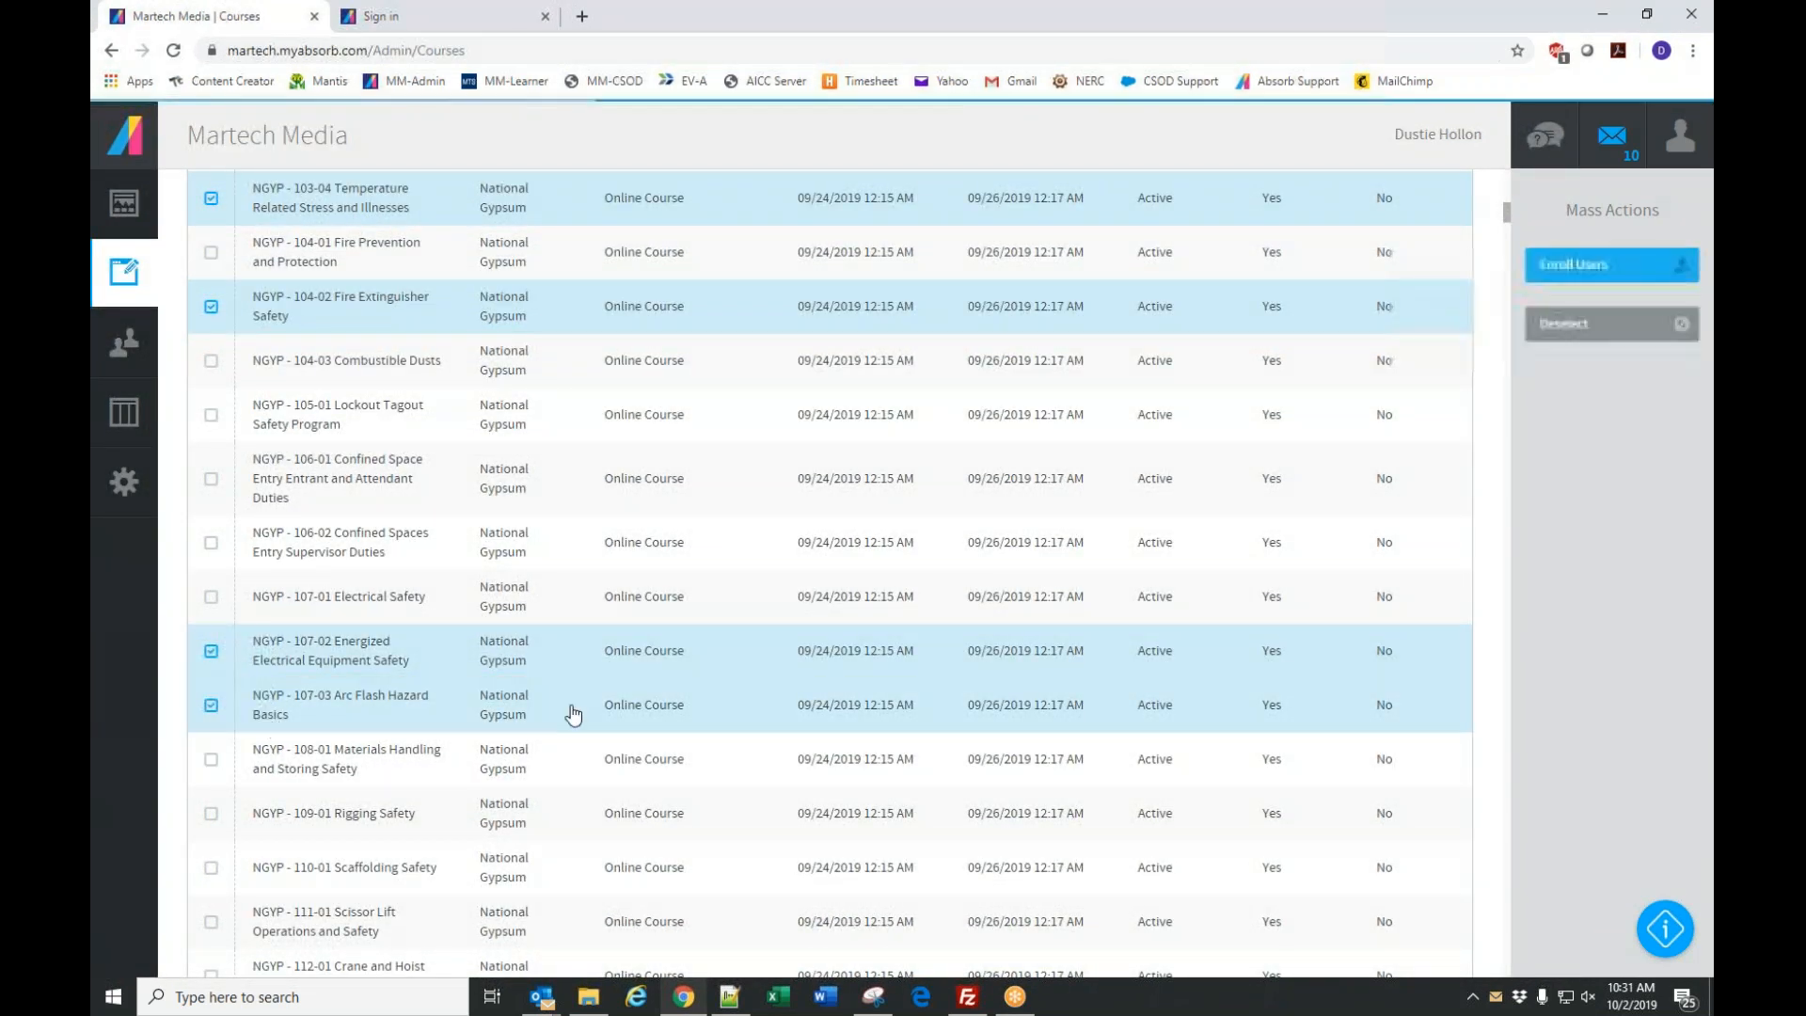
Start a mass enrollment for the selected courses, add two users, and leave the enrollment page without saving.
scroll(935, 714, up, 6)
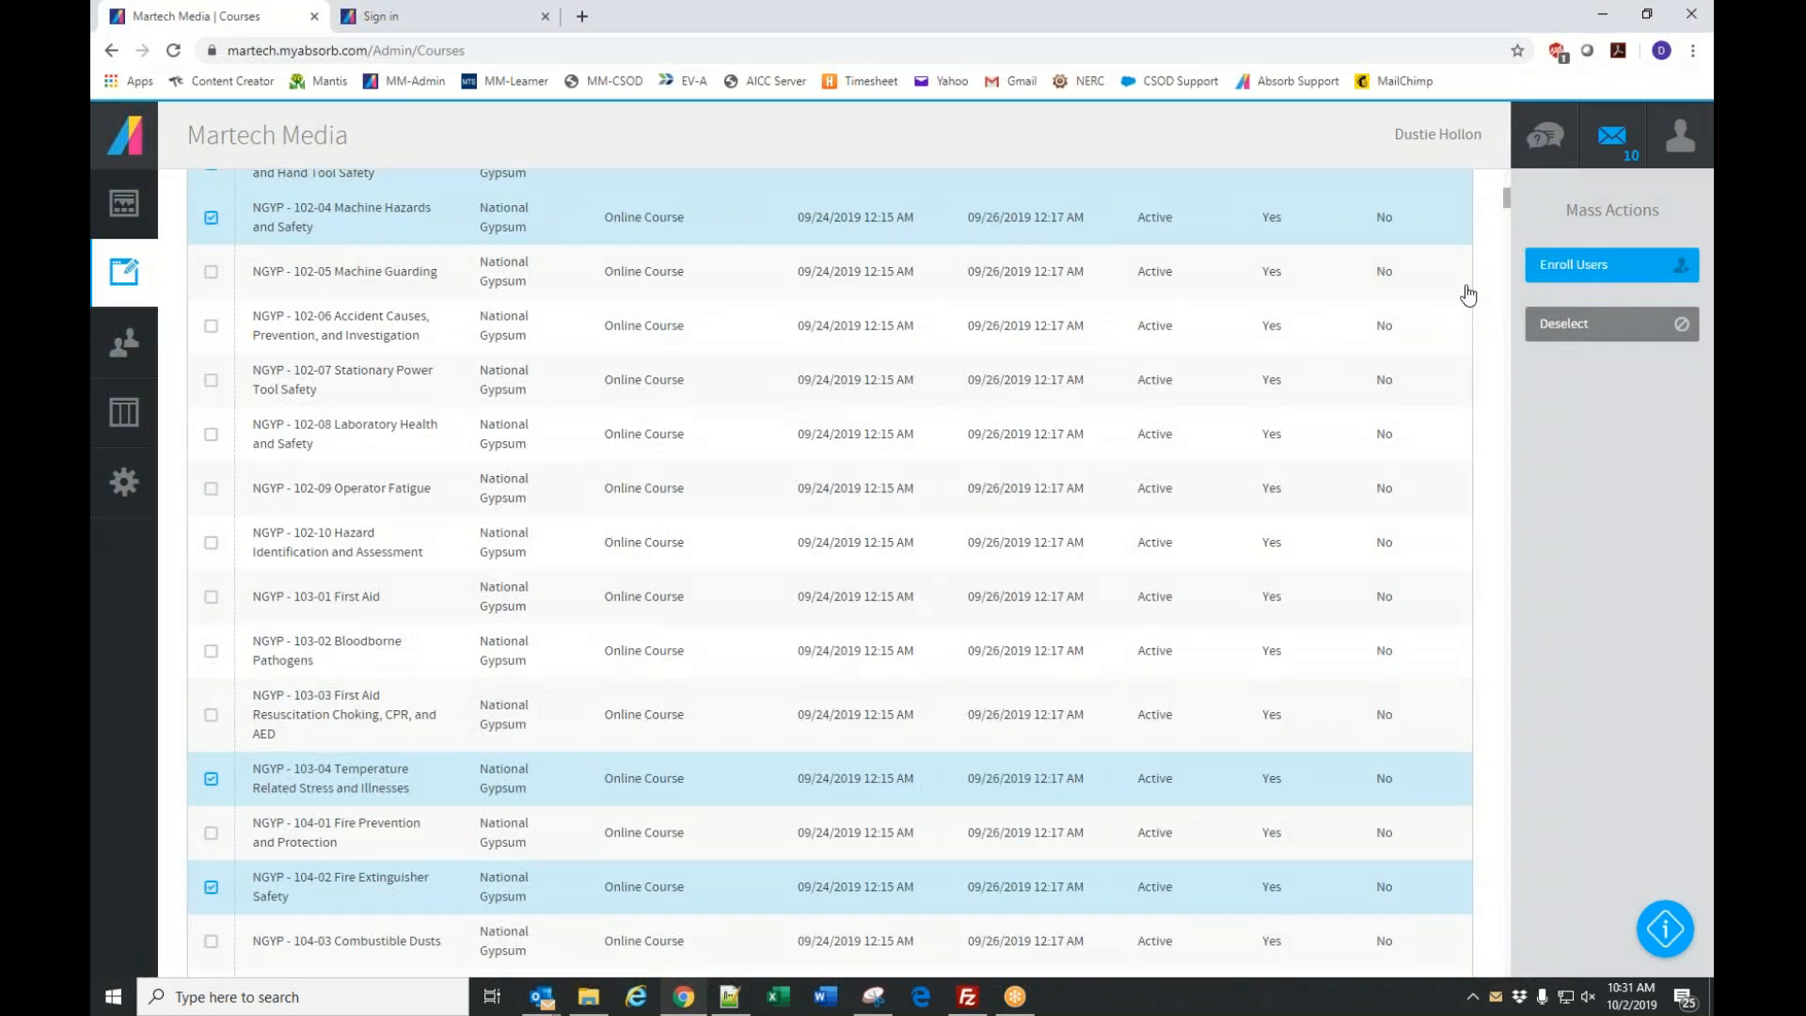
click(1589, 266)
click(350, 379)
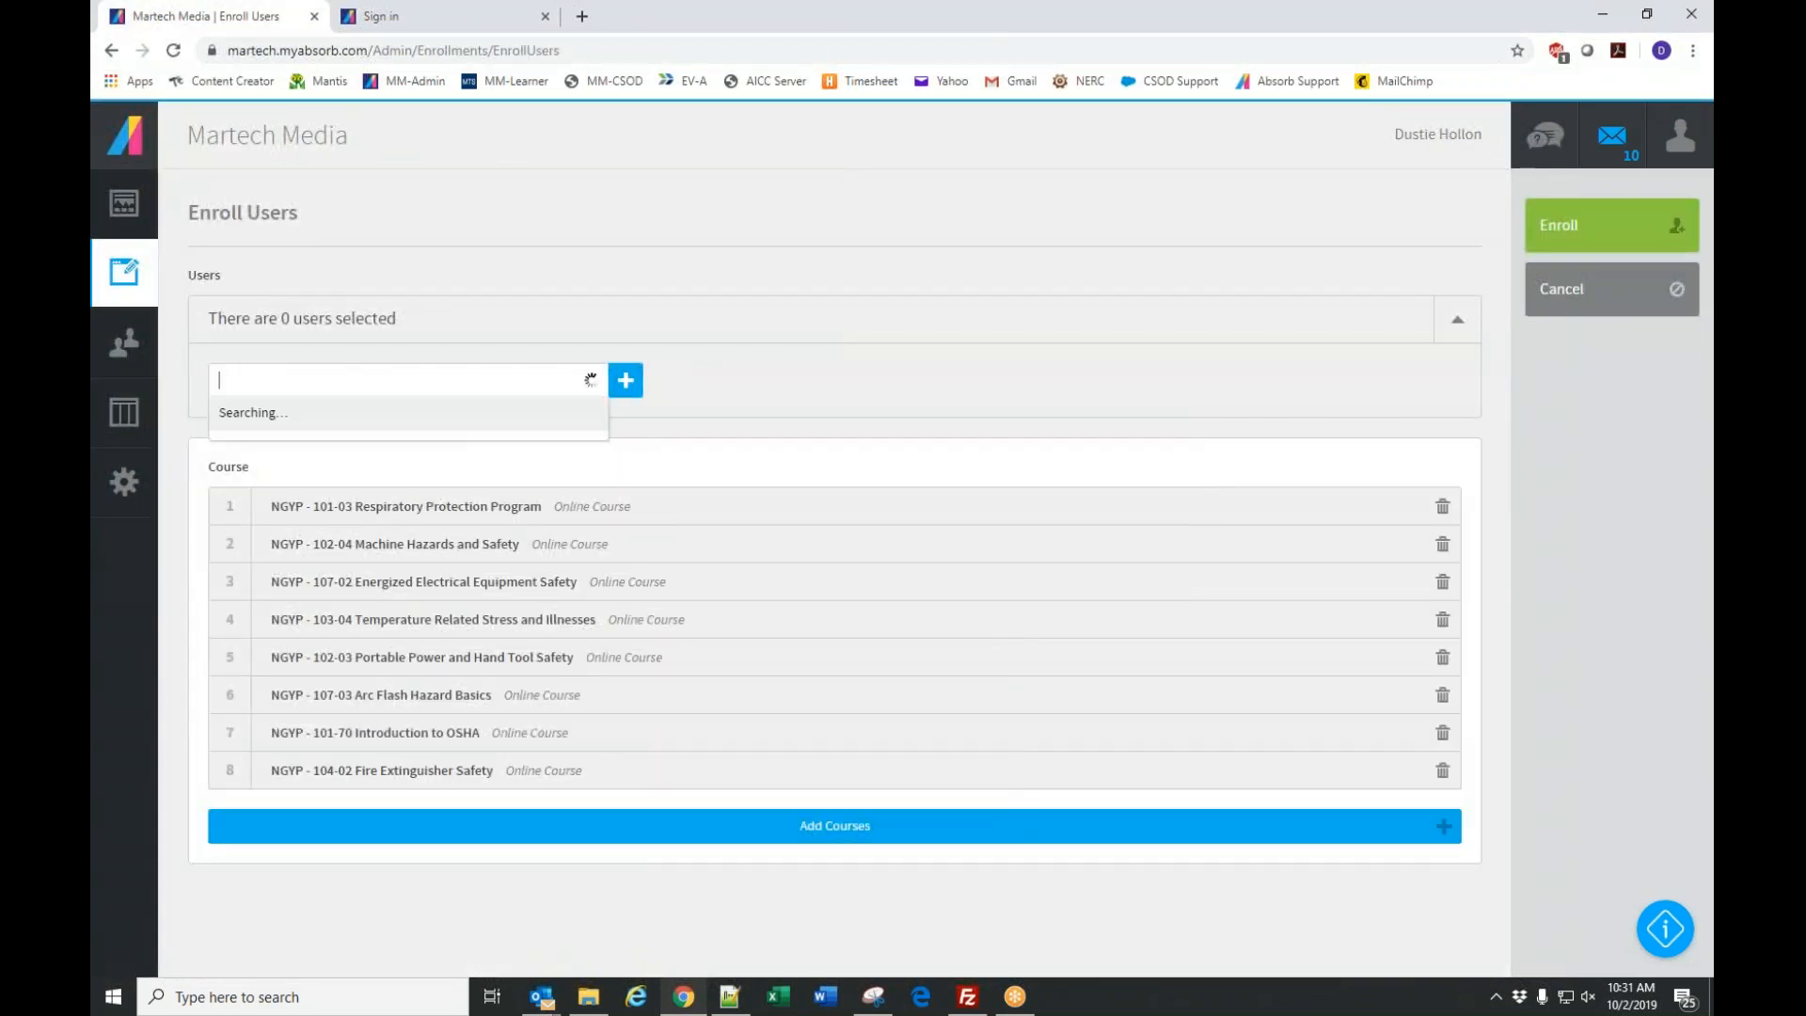
click(311, 508)
click(390, 384)
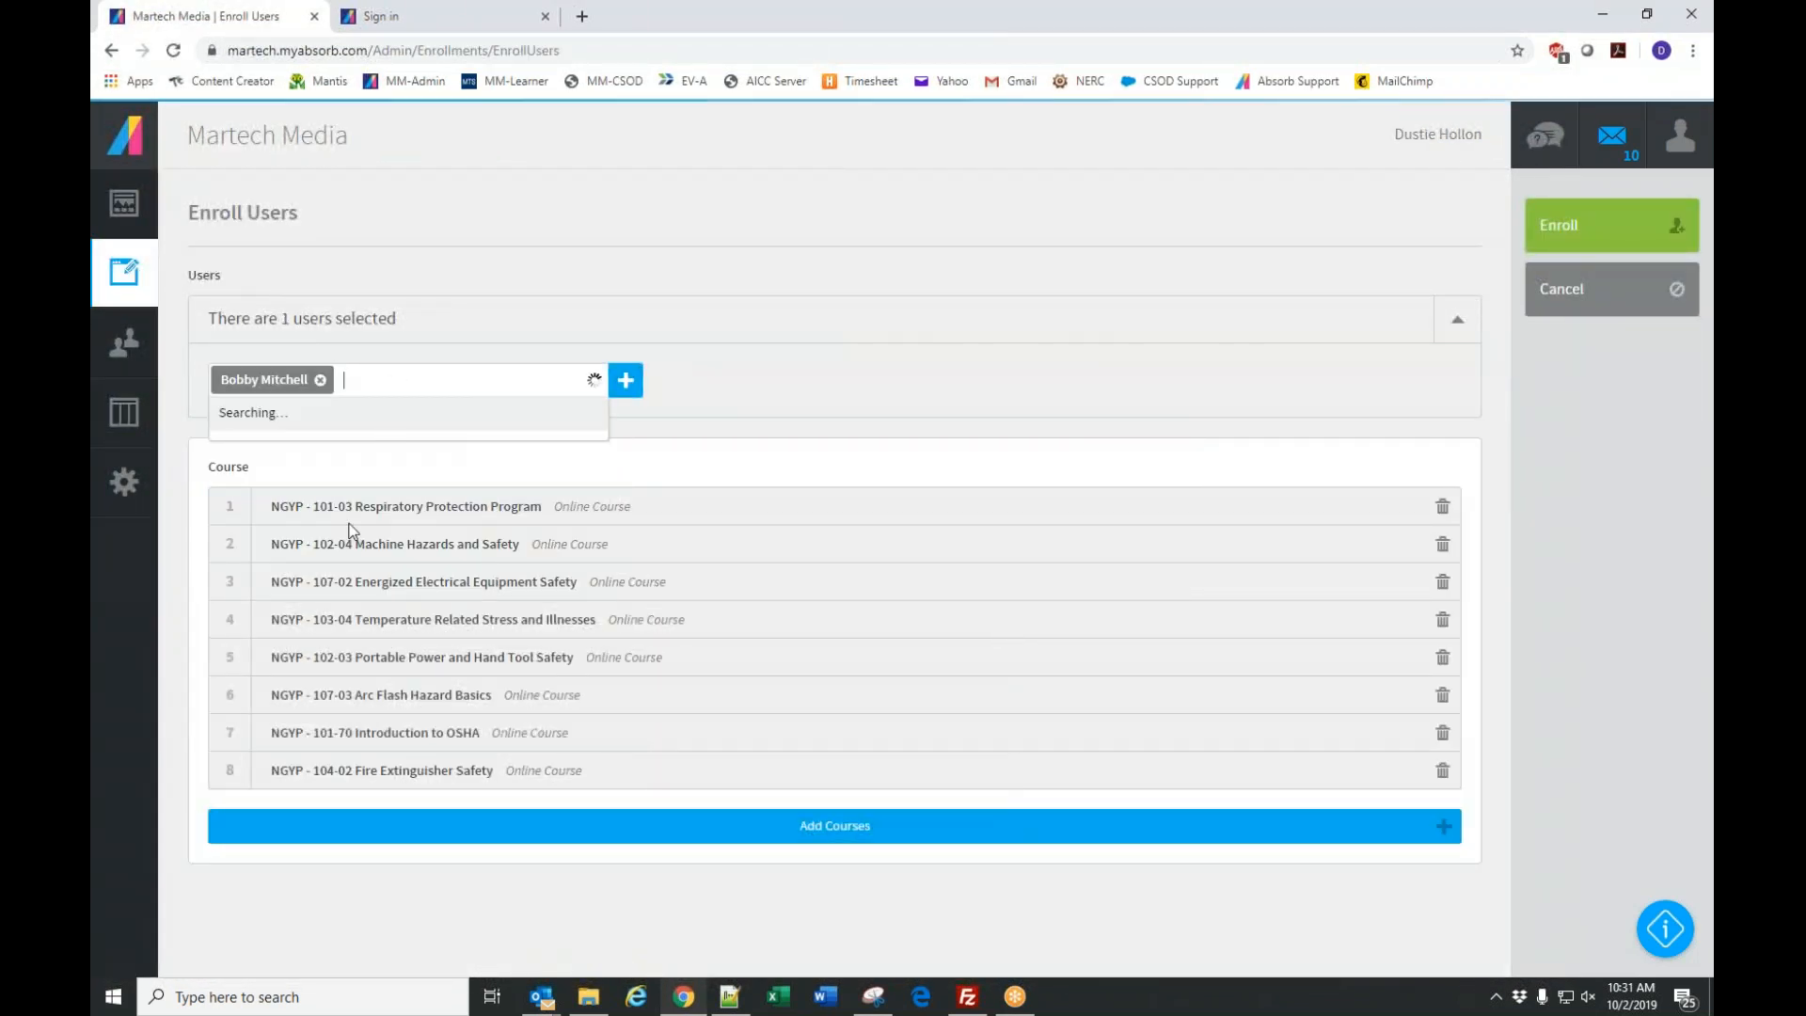
click(358, 583)
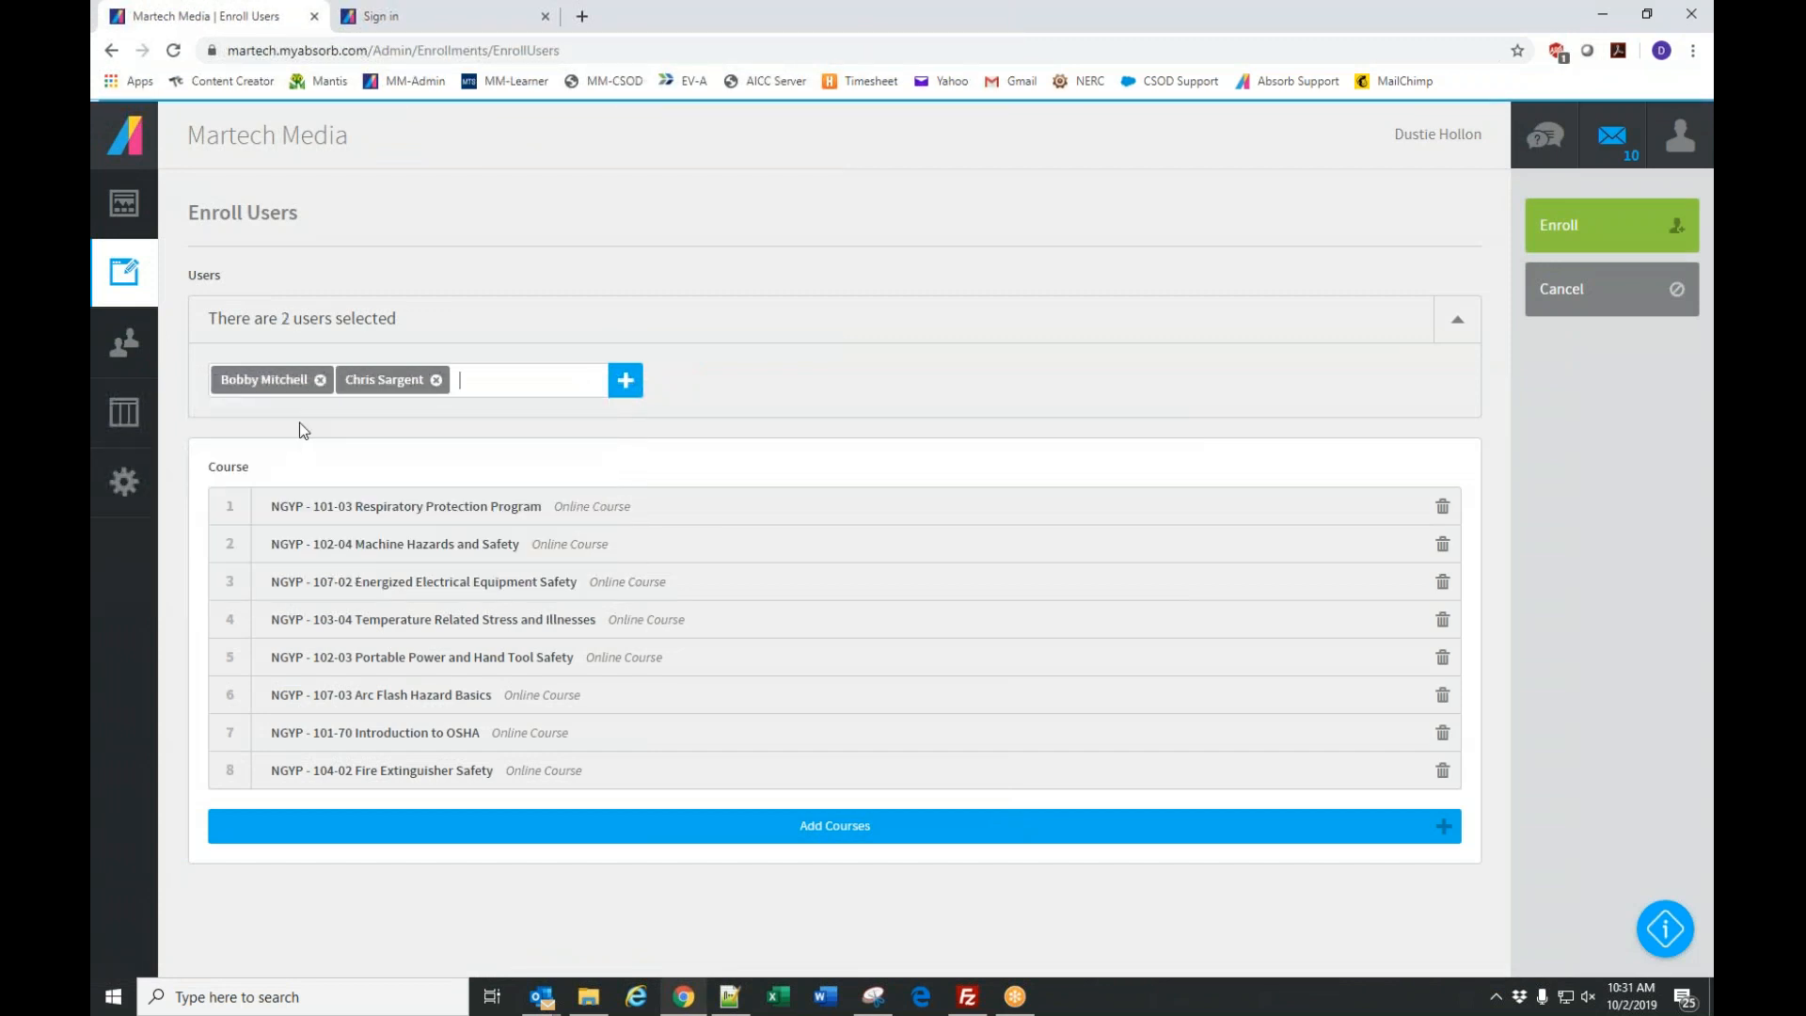
click(1579, 299)
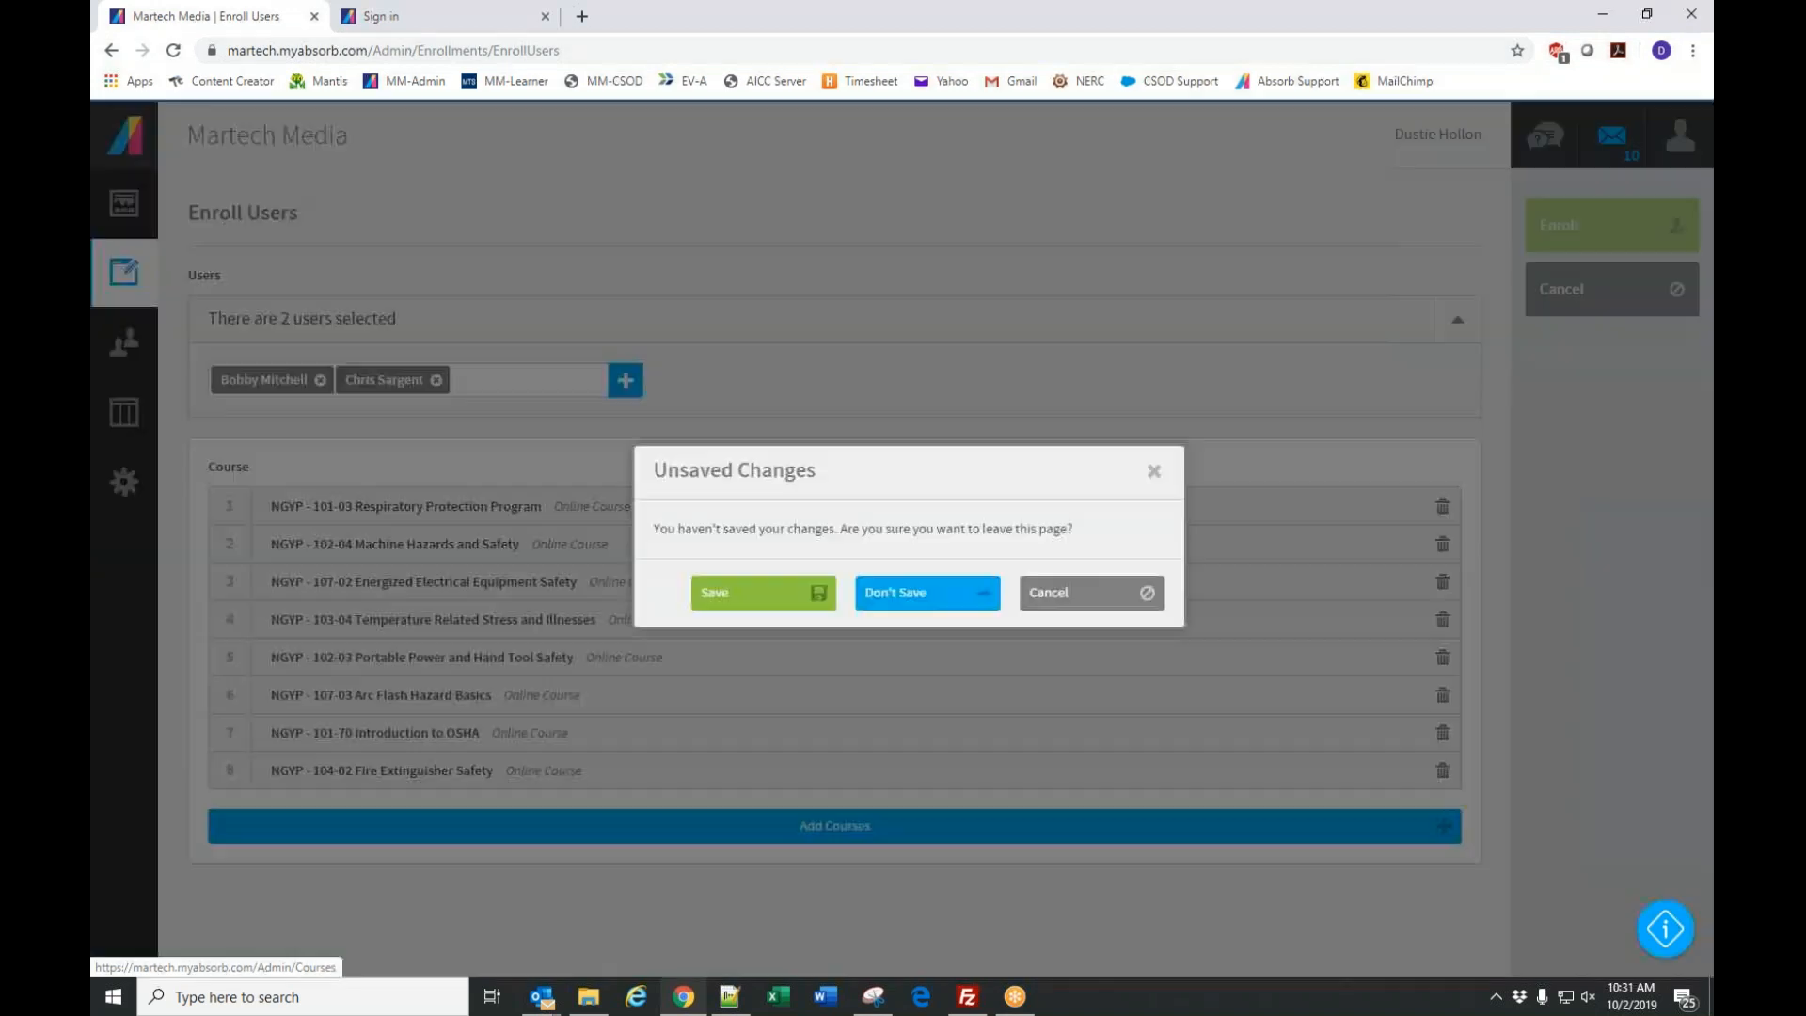
click(913, 596)
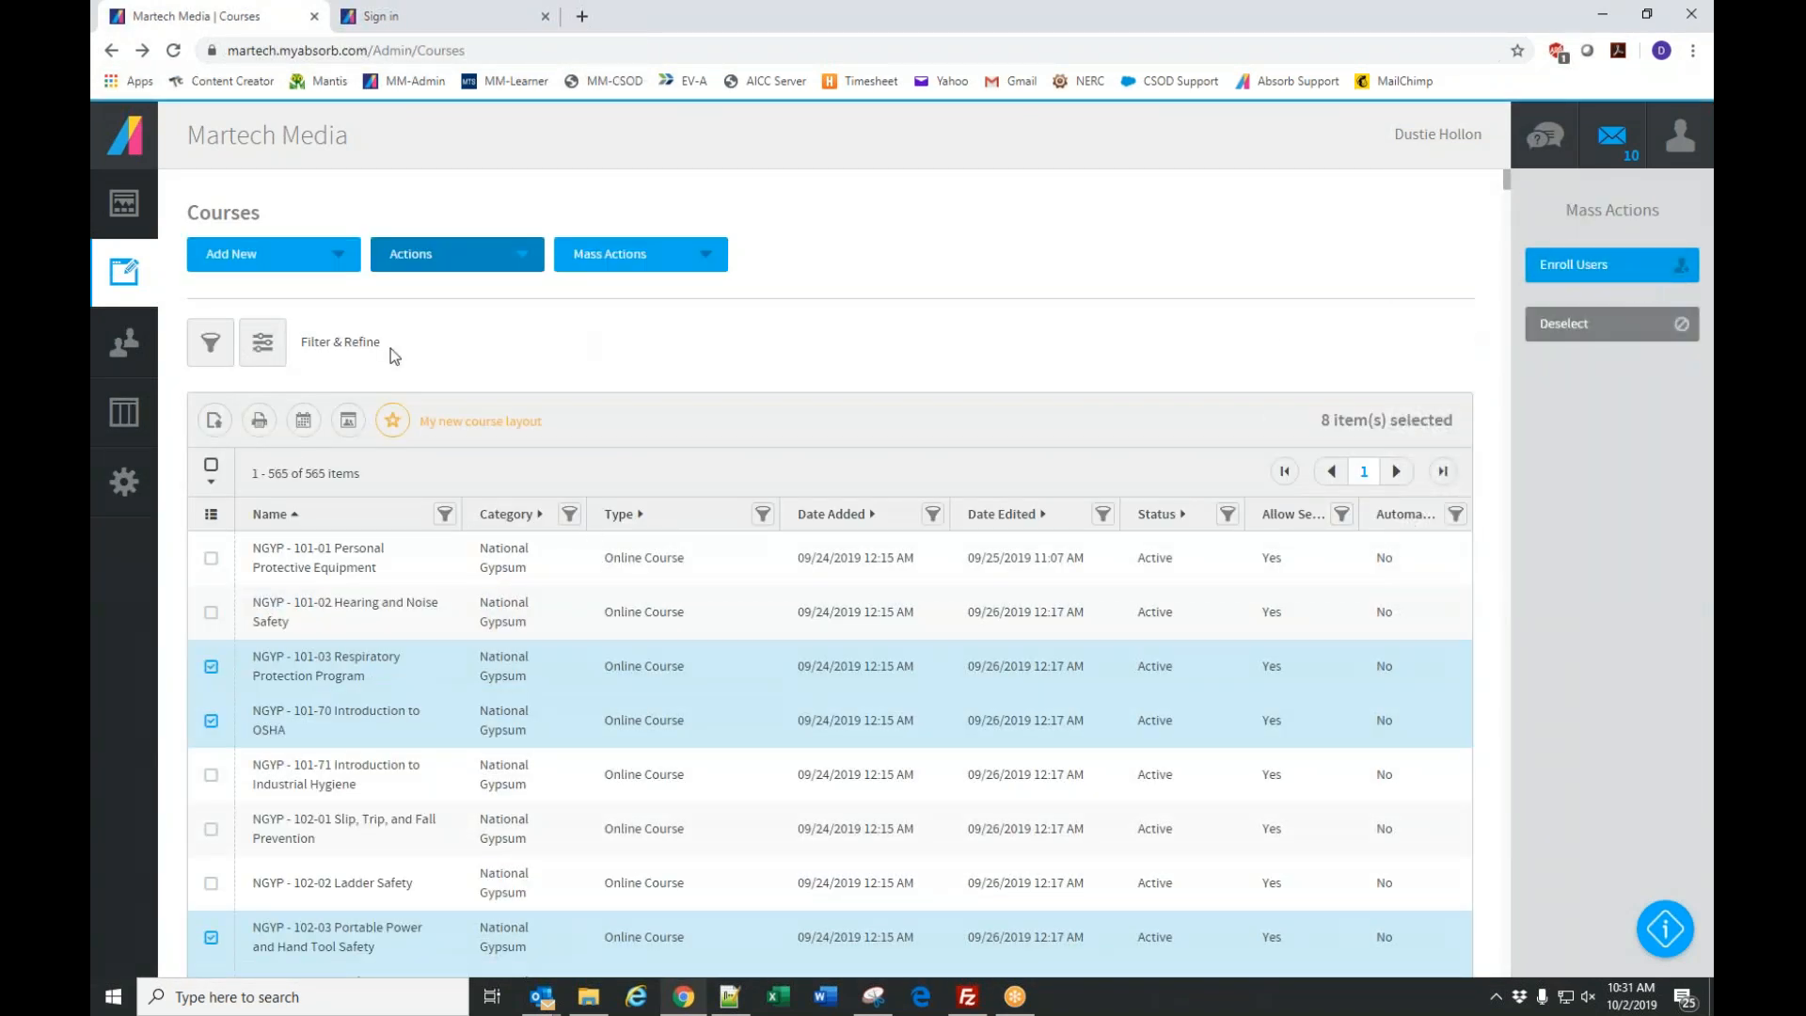
Open the admin user list and select the first two users to show the mass actions available for them.
mouse_move(125, 344)
click(183, 194)
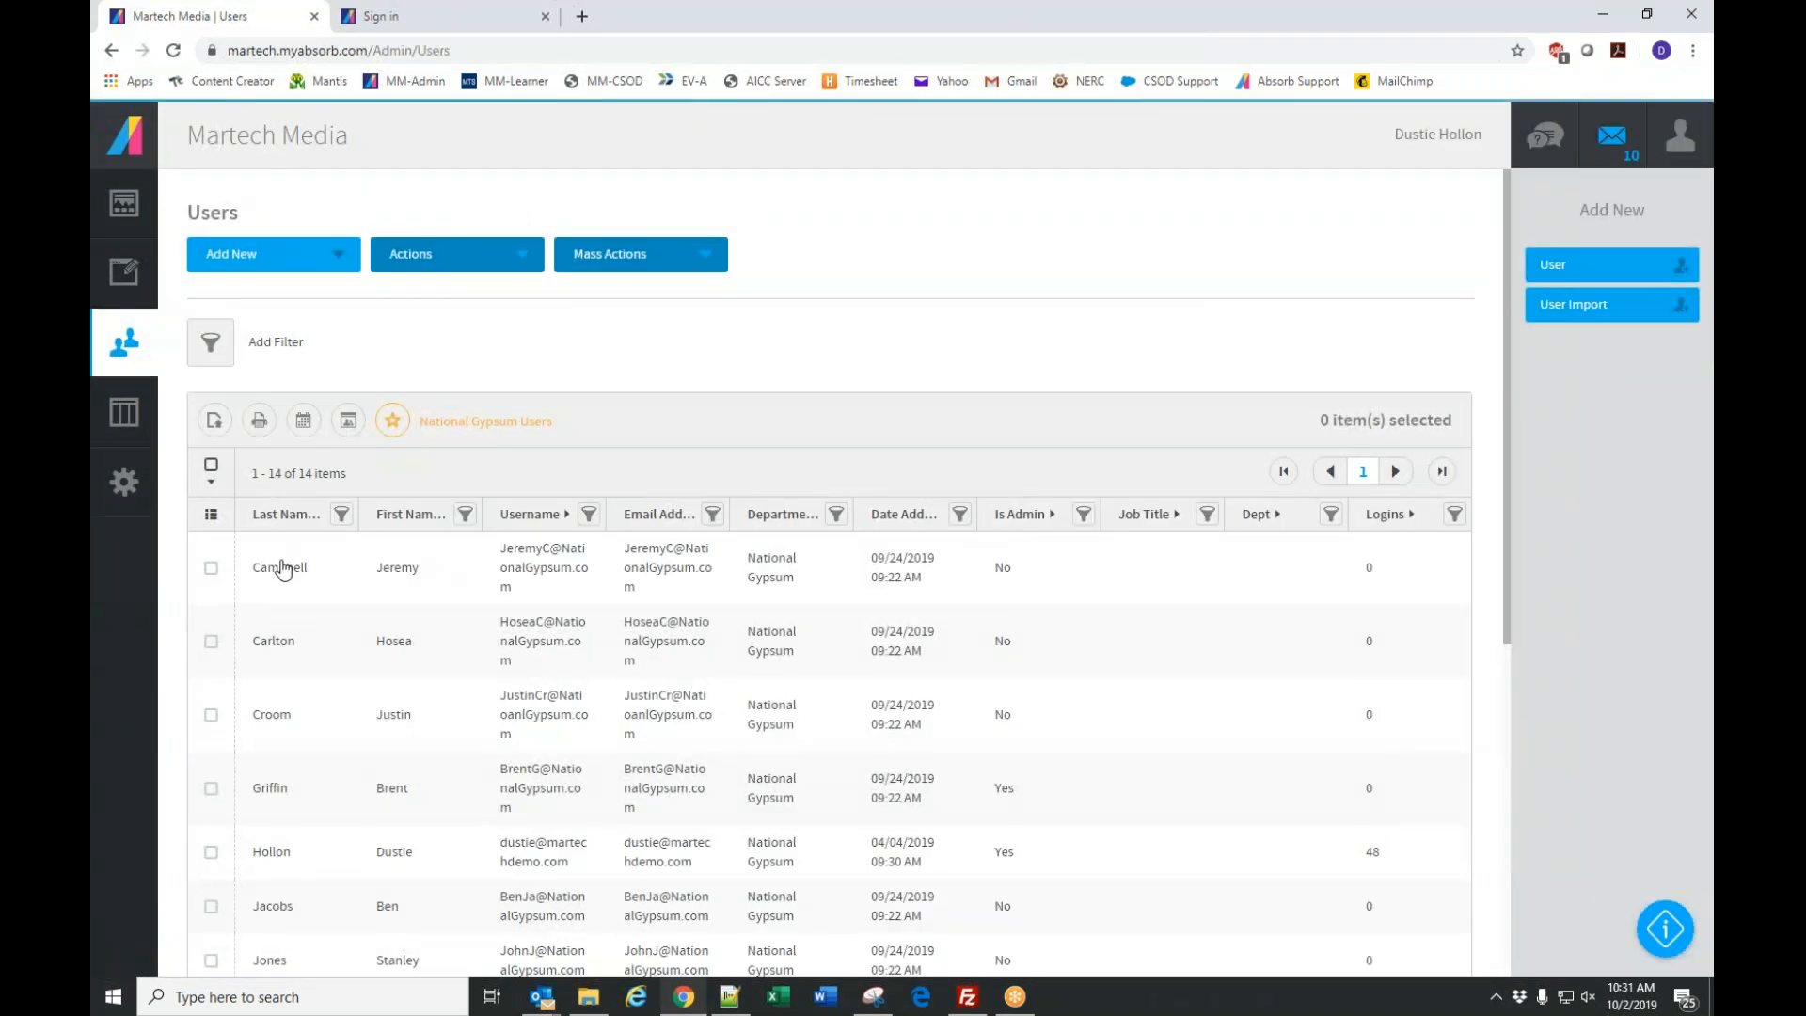
click(280, 568)
click(276, 619)
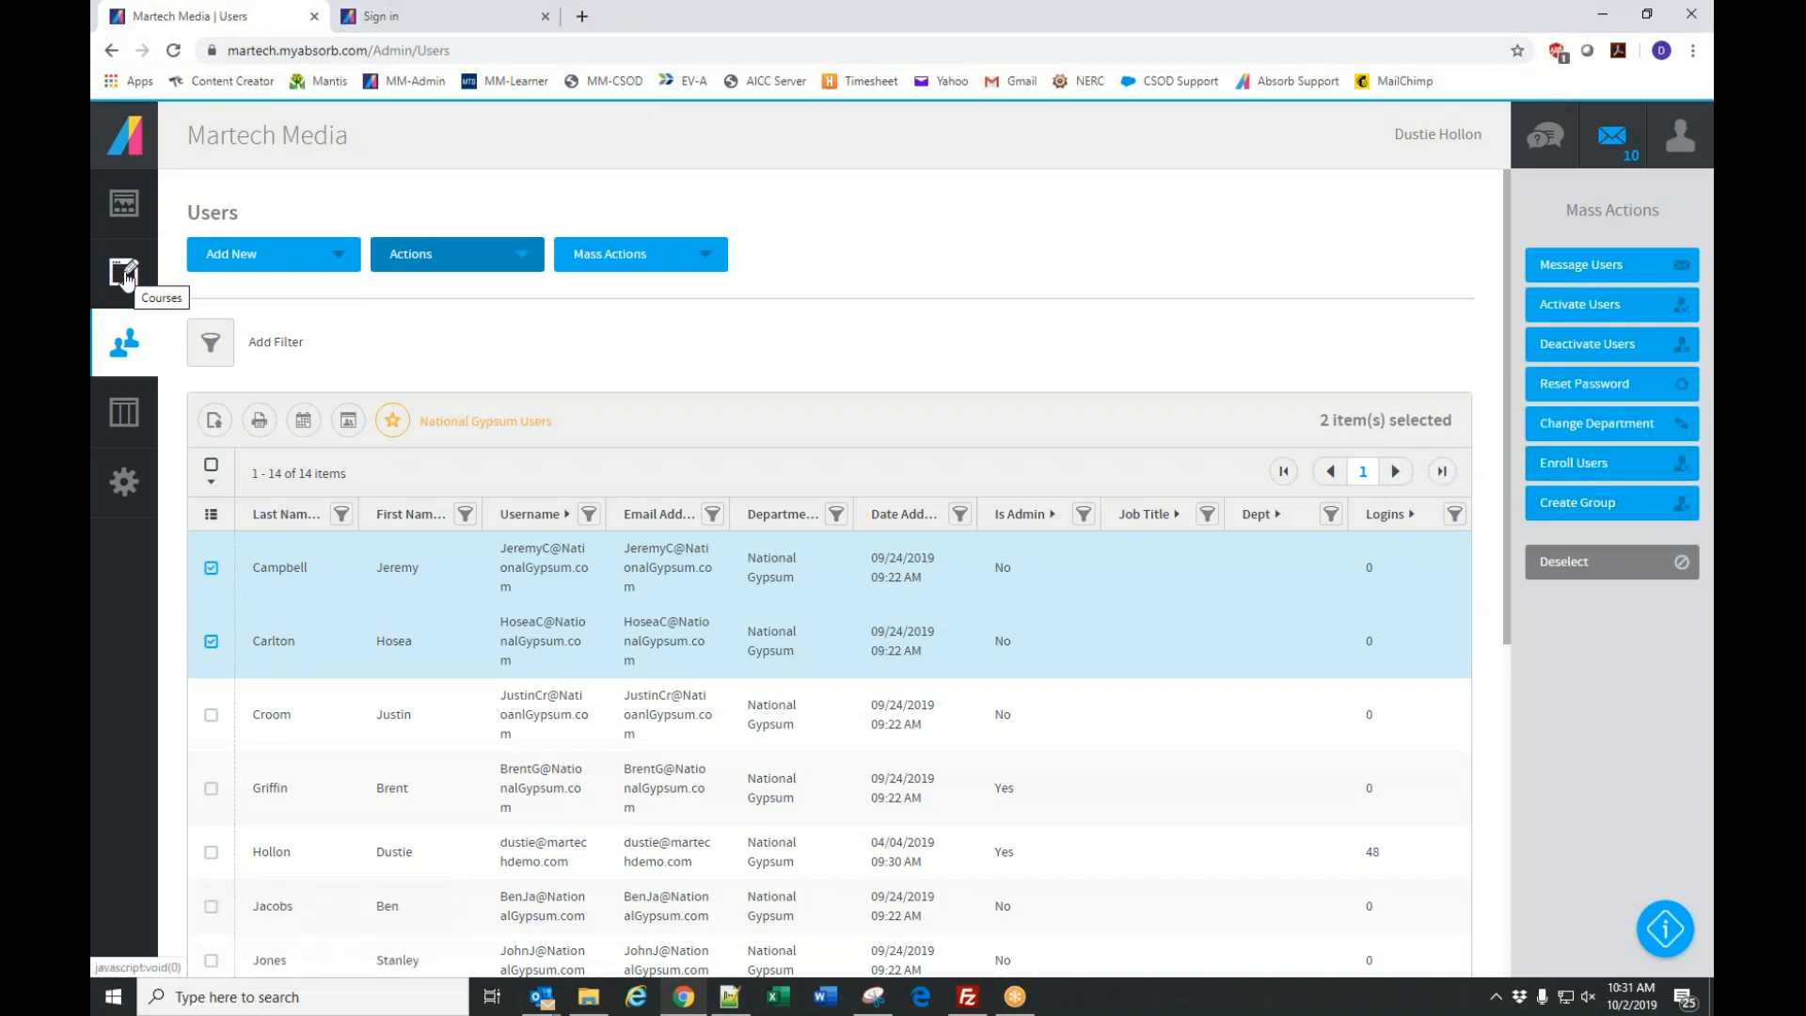
Return to the course list and start a new curriculum titled "Tool Safety".
click(125, 275)
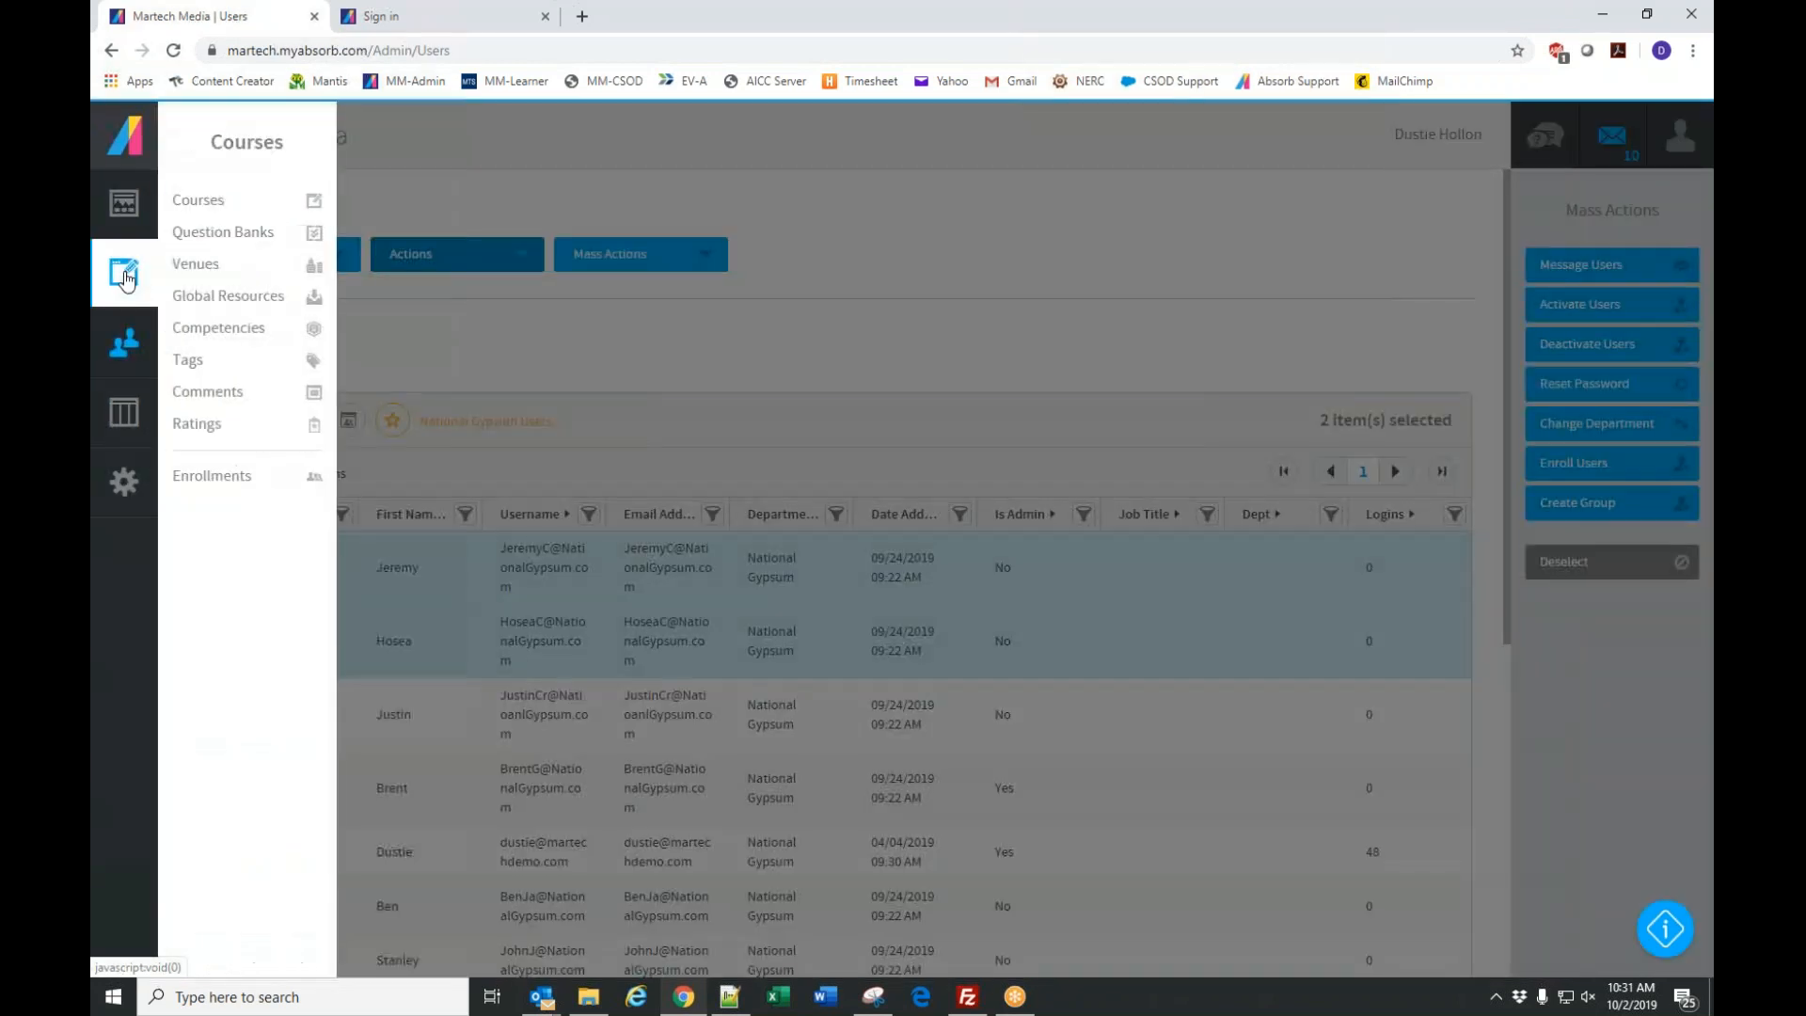
click(202, 202)
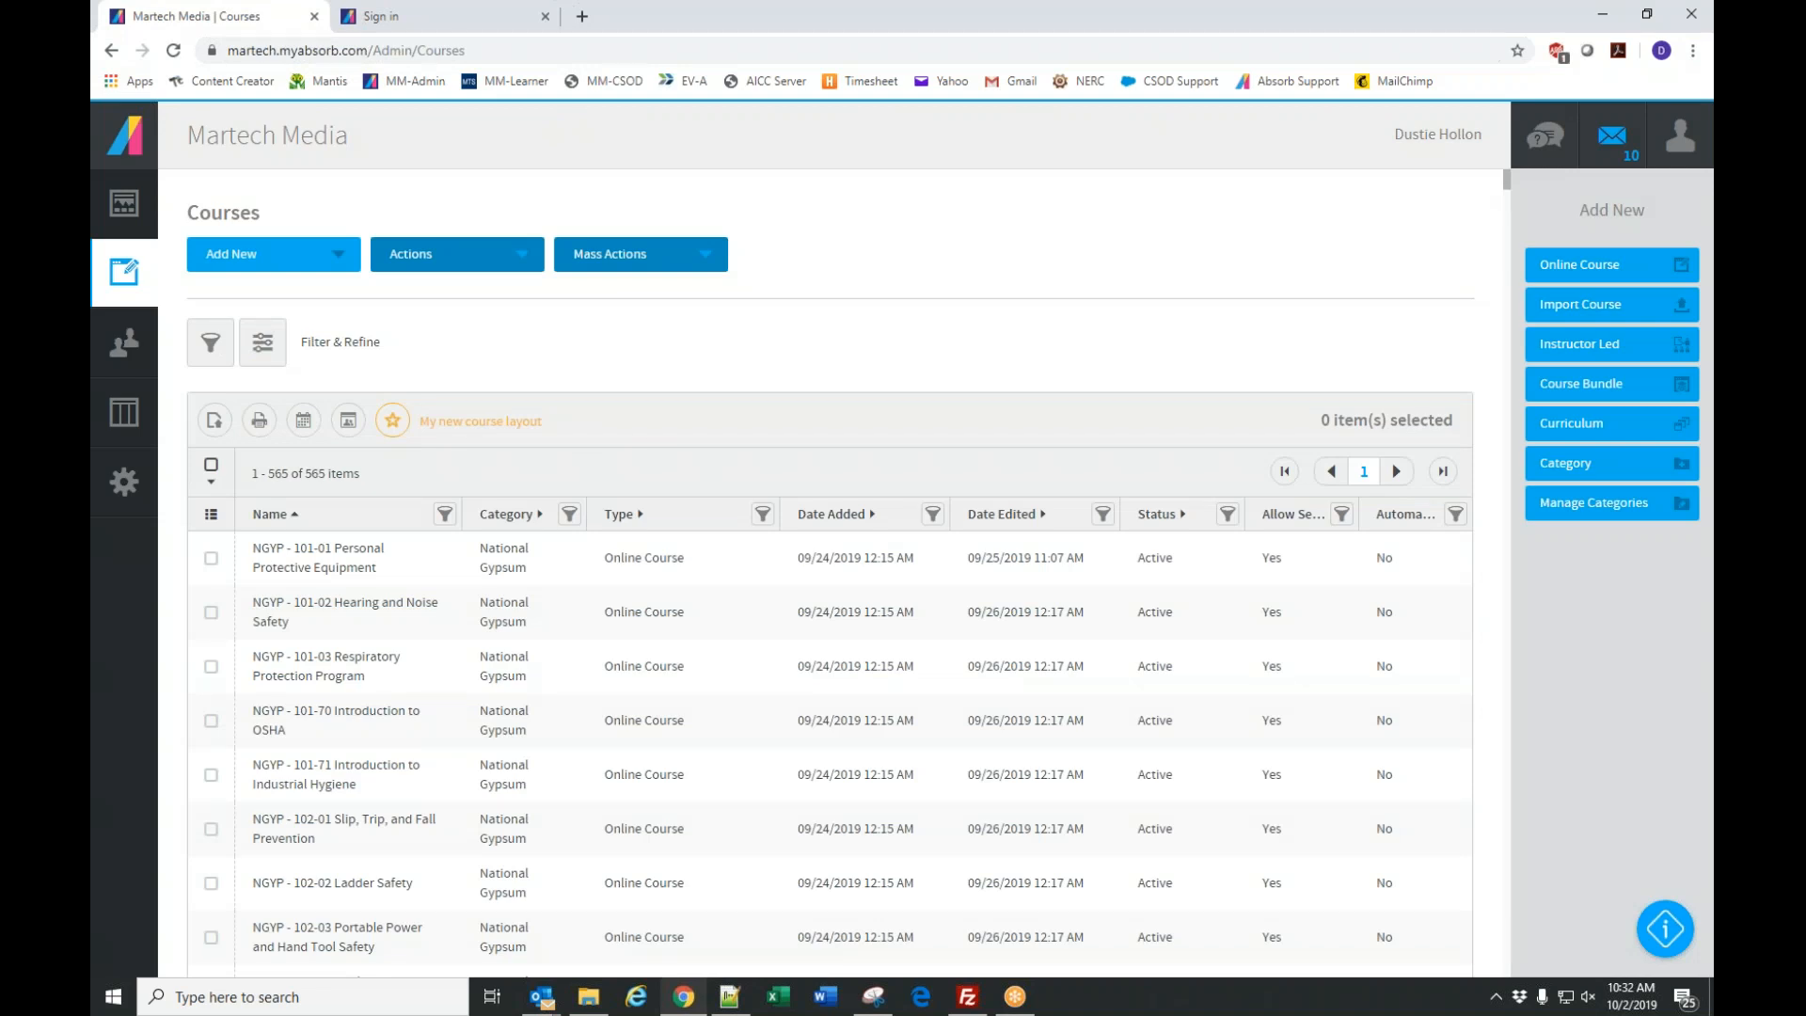
click(224, 252)
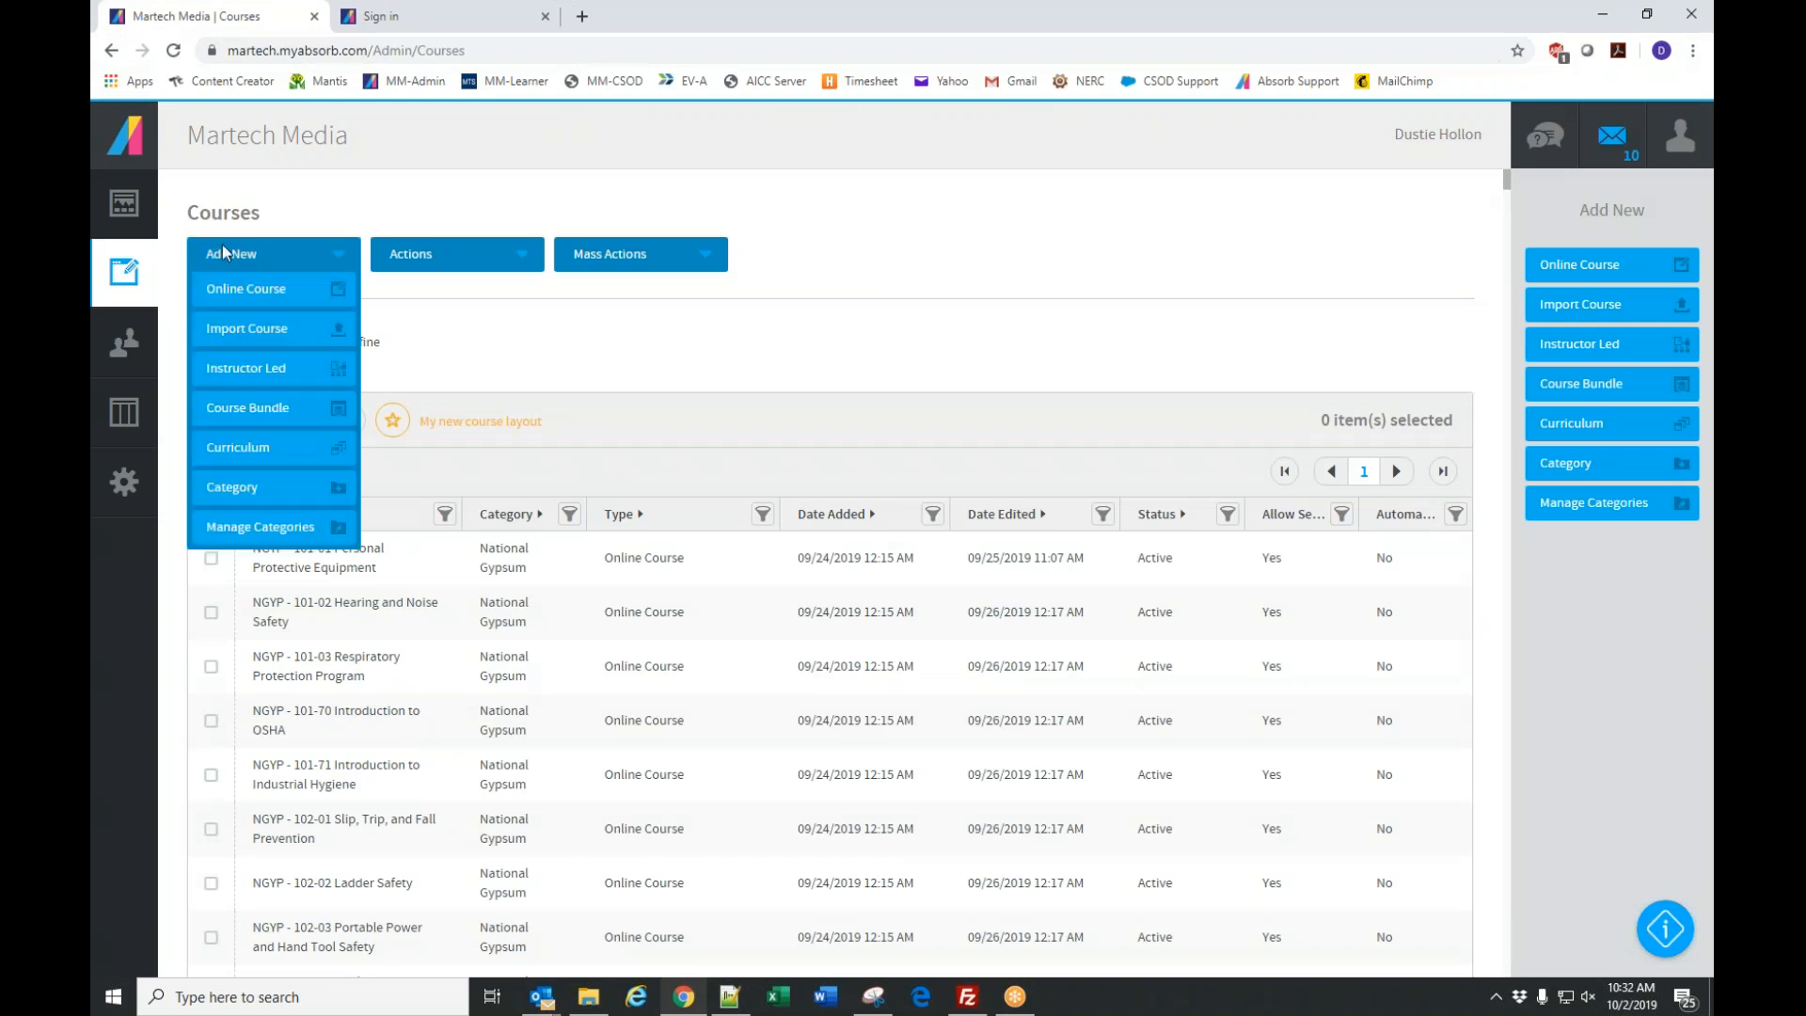
click(261, 451)
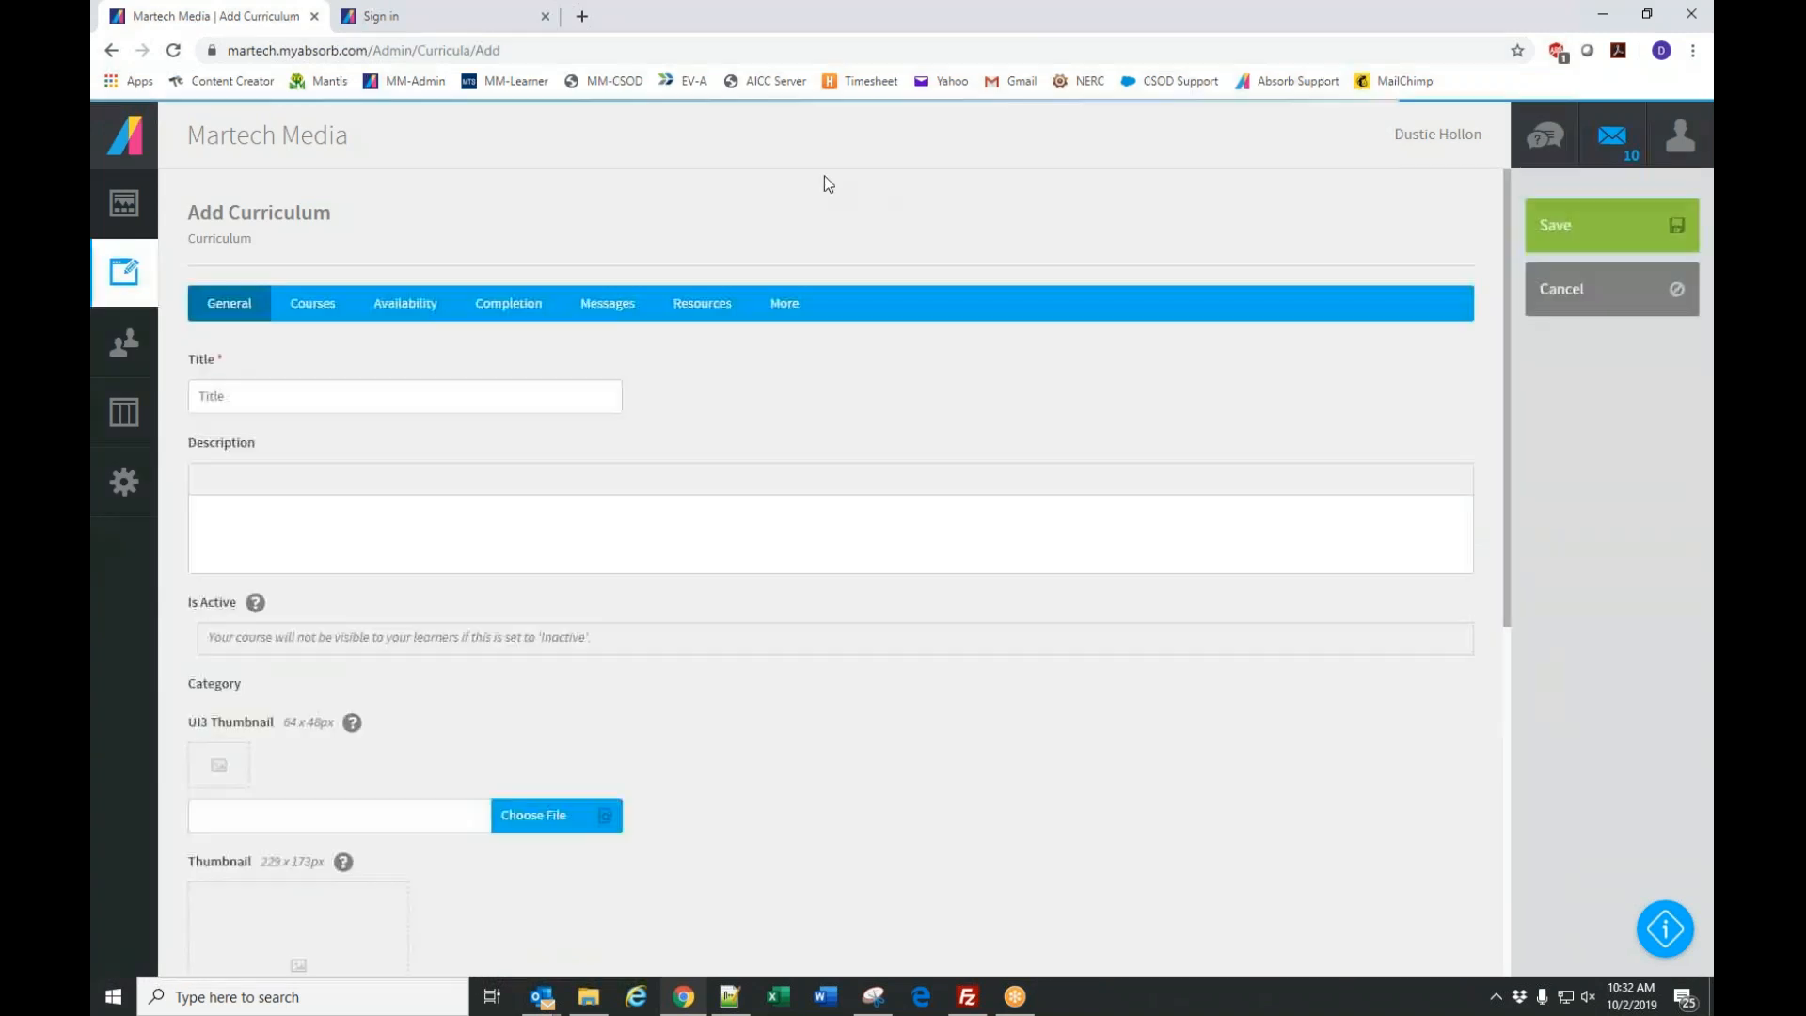
click(259, 399)
text(Tool Safety)
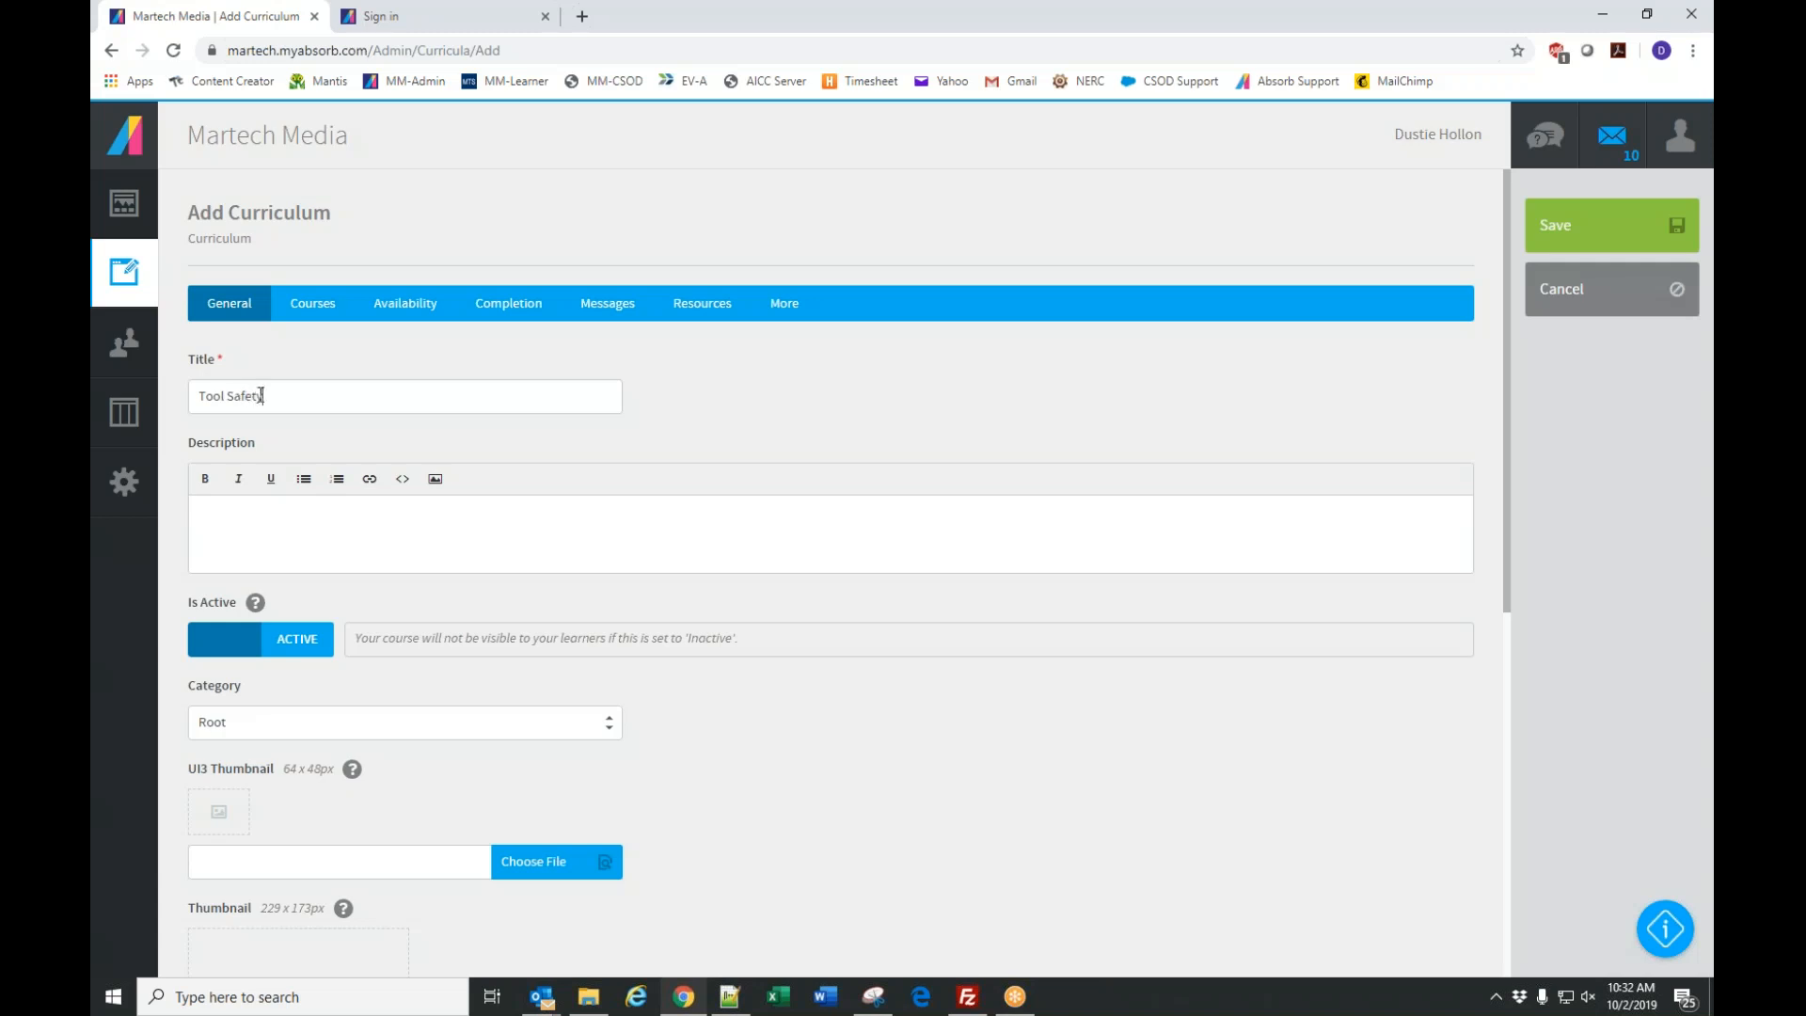
Set the curriculum's category to National Gypsum and look over the remaining general settings.
click(305, 727)
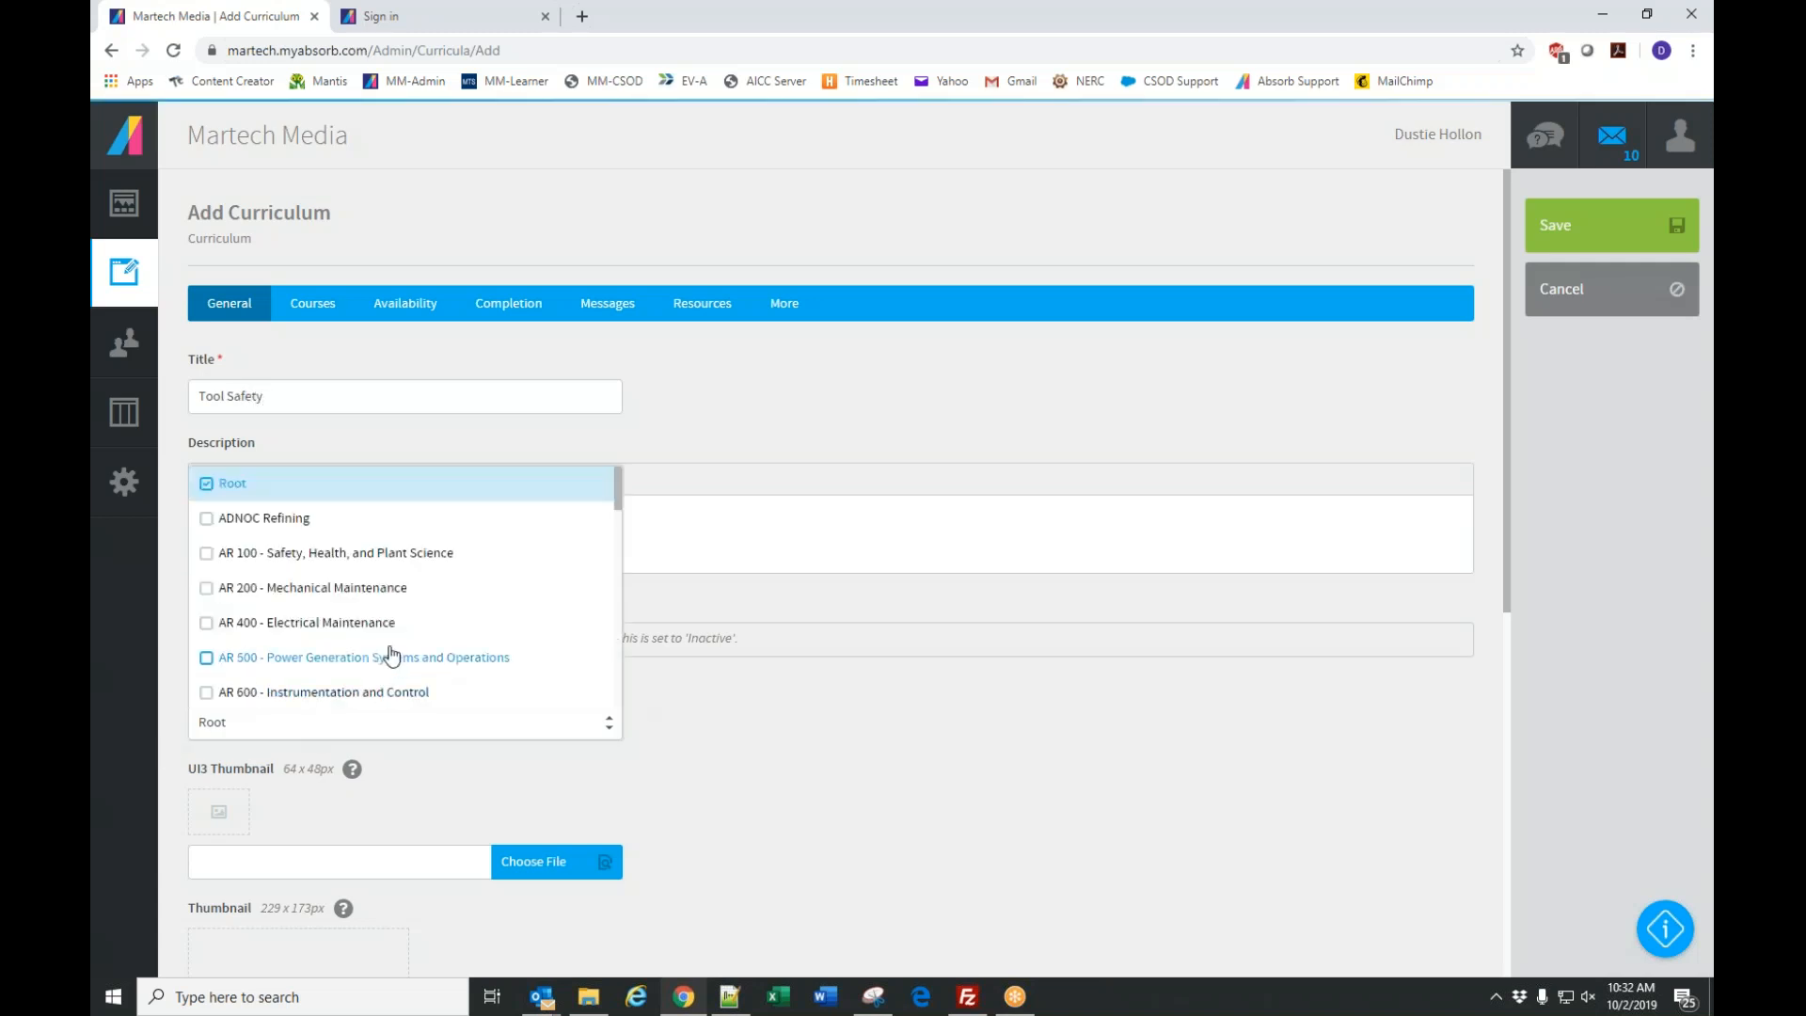
scroll(388, 649, down, 5)
scroll(392, 655, down, 5)
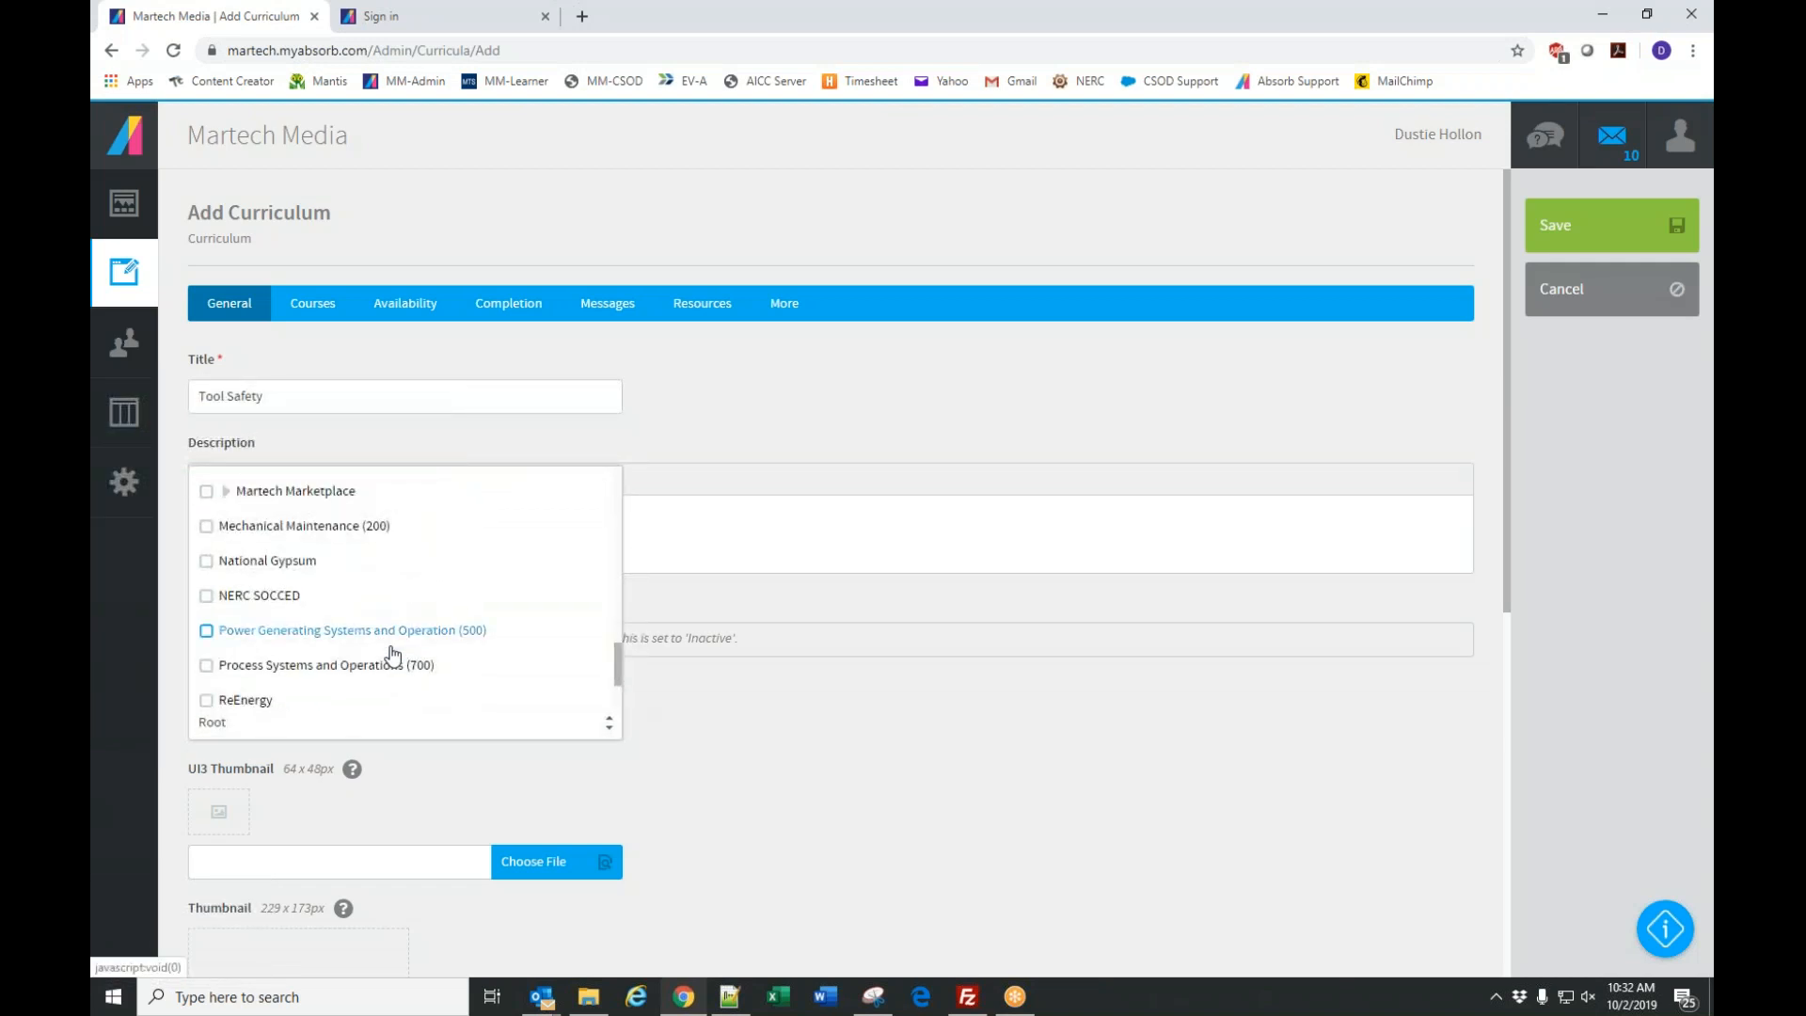
scroll(394, 656, down, 1)
scroll(392, 653, up, 2)
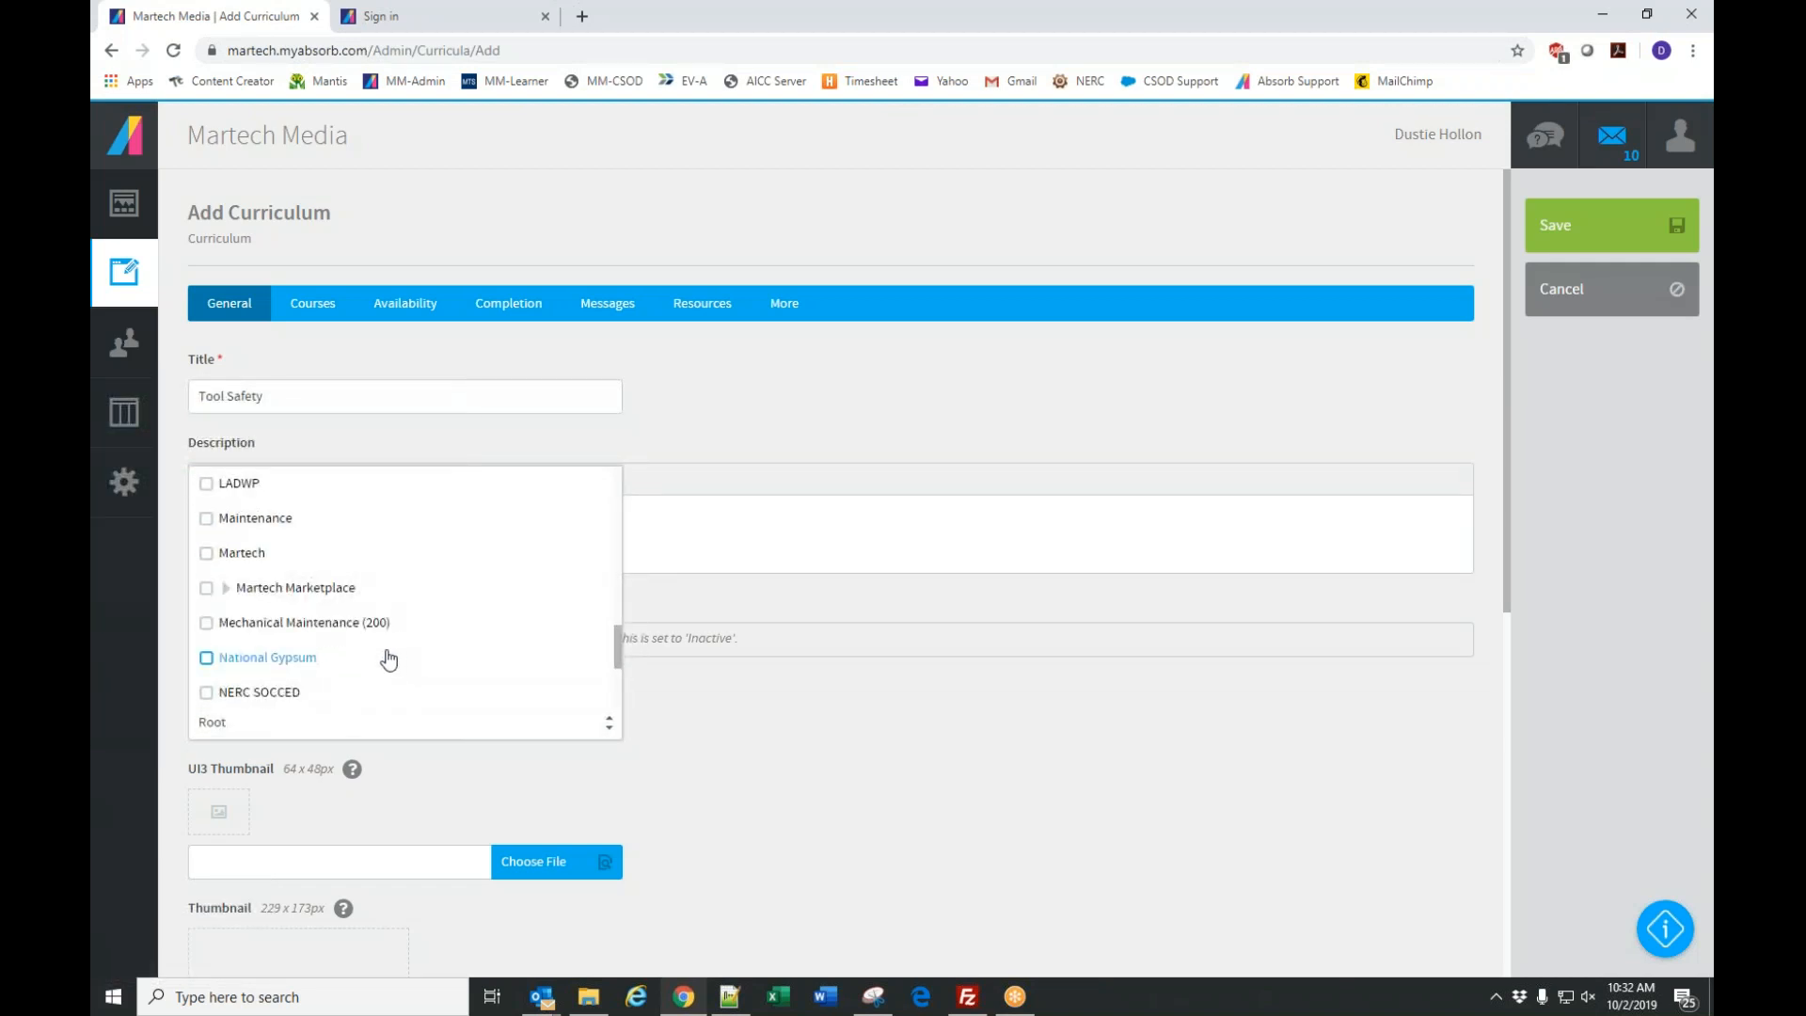
click(362, 658)
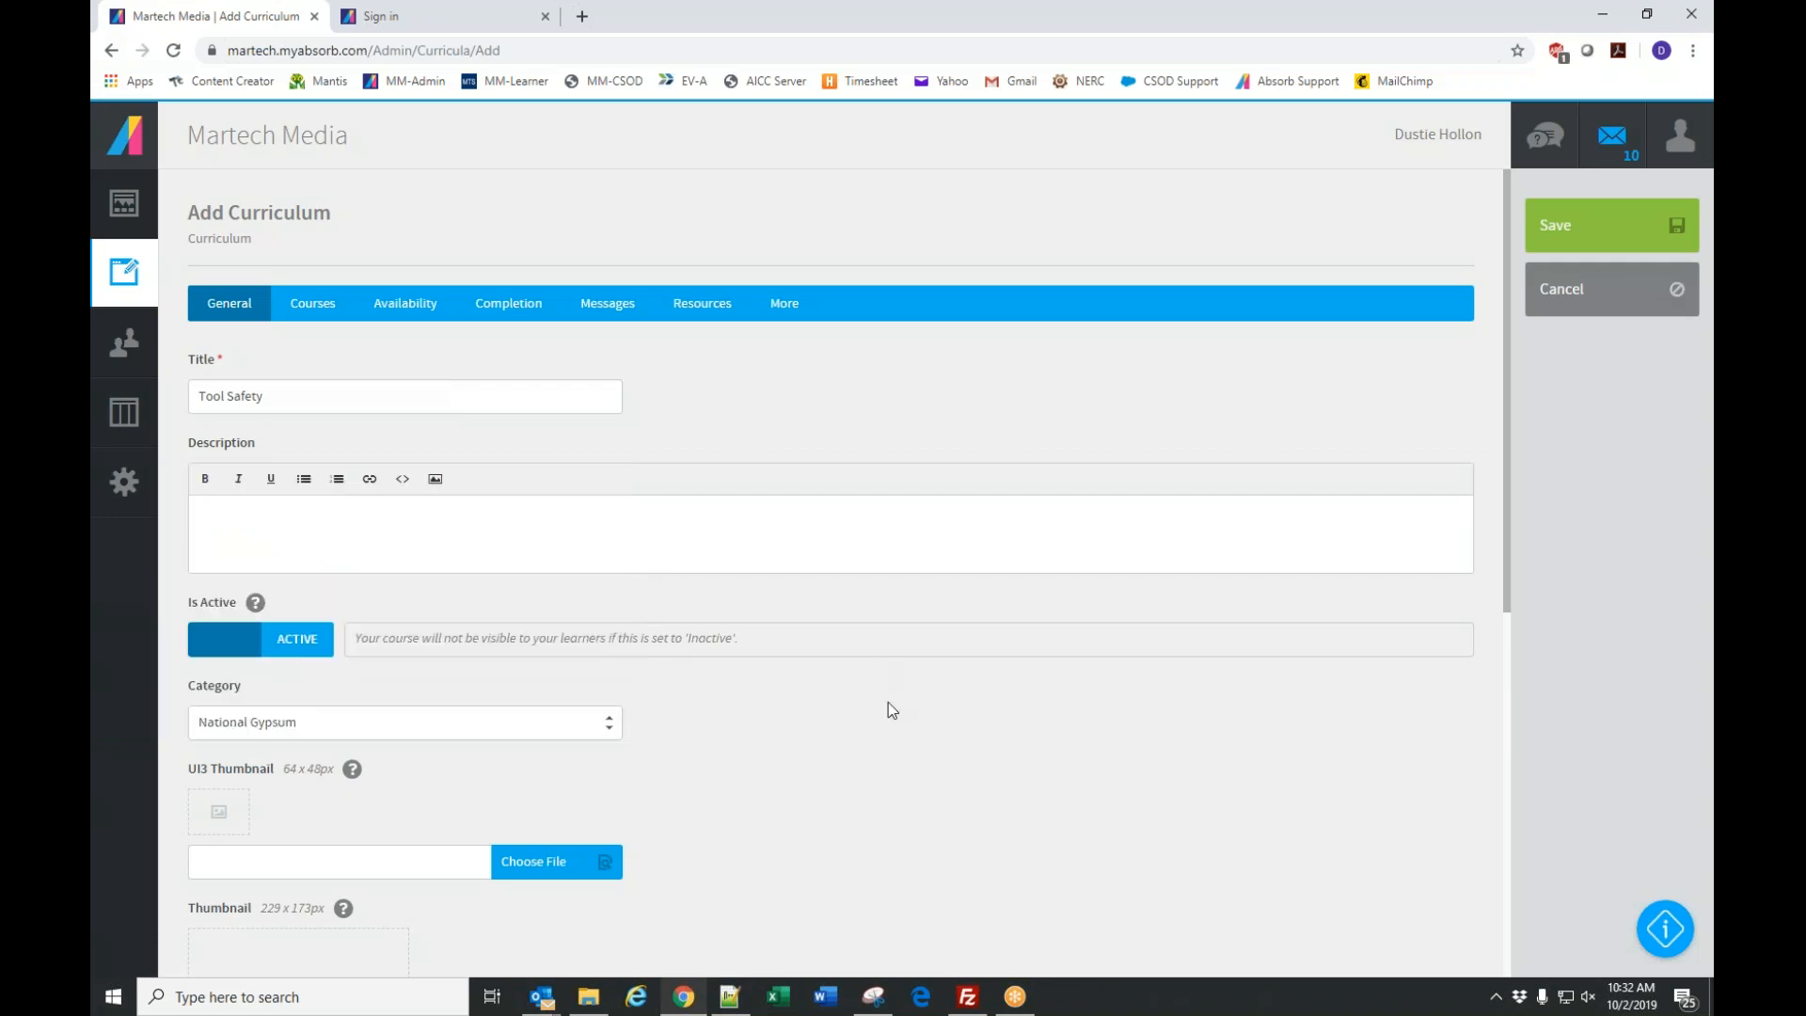
scroll(931, 694, down, 7)
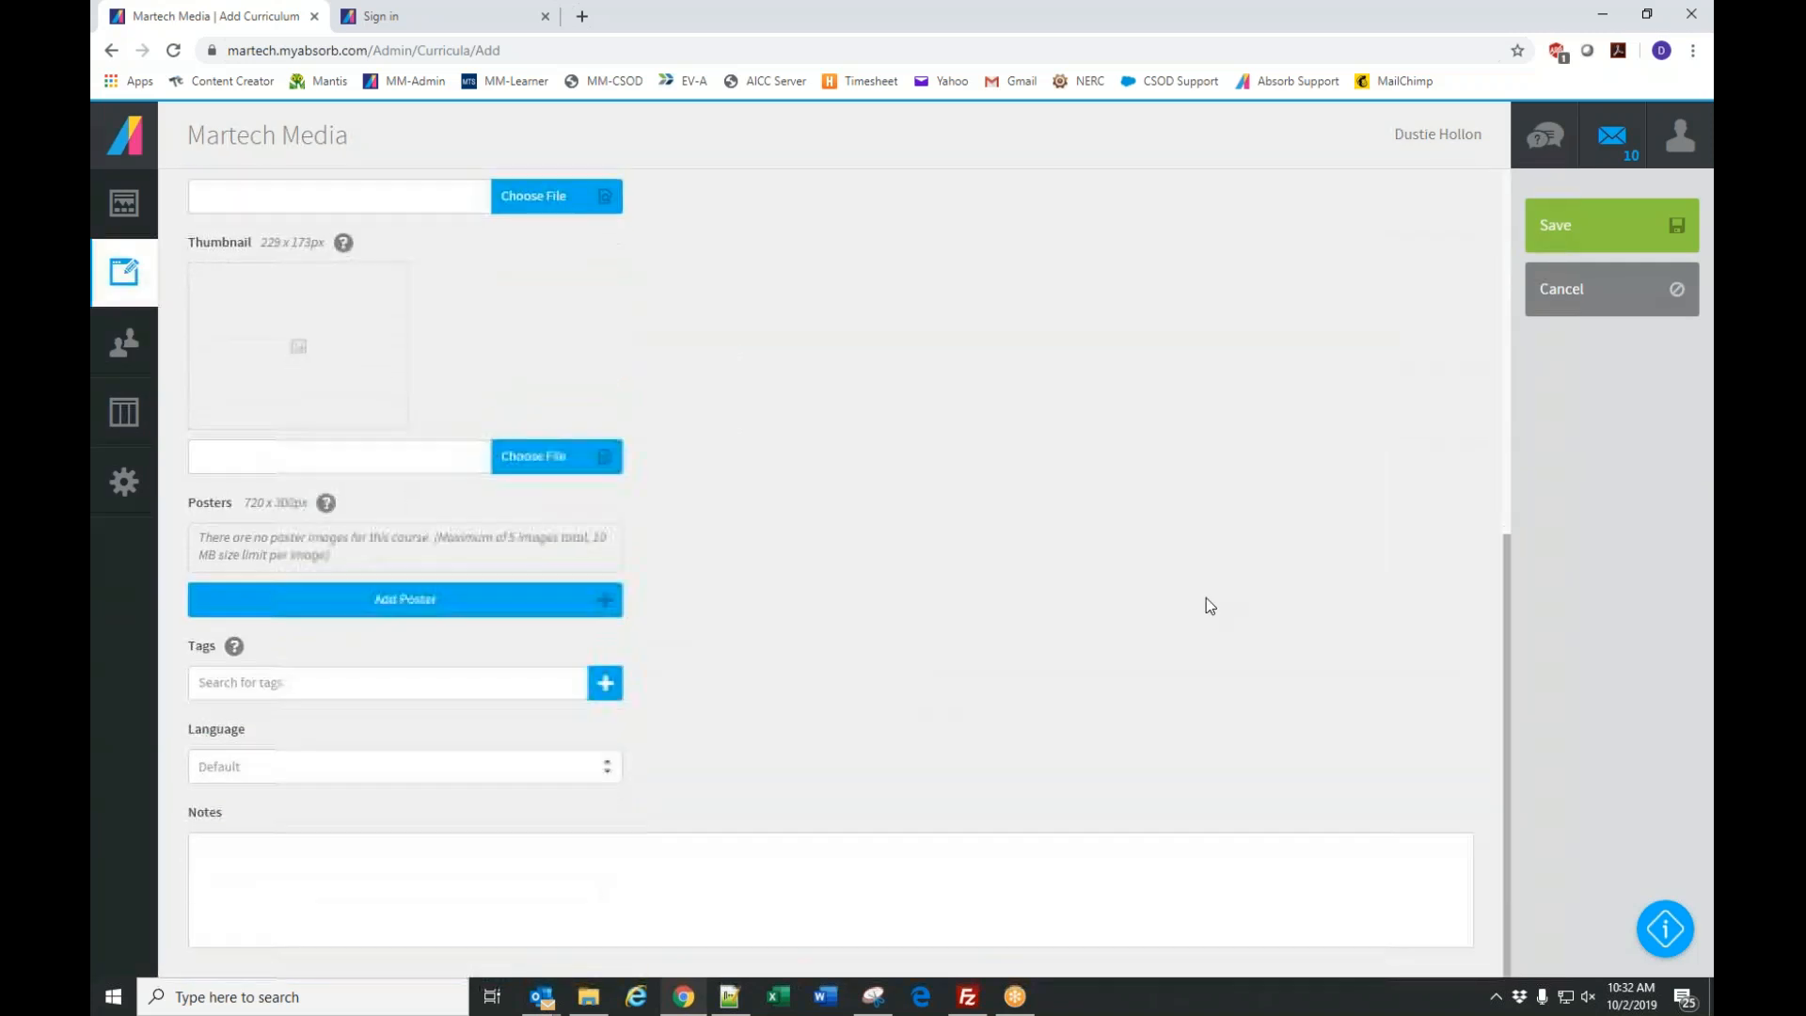
scroll(1157, 617, up, 8)
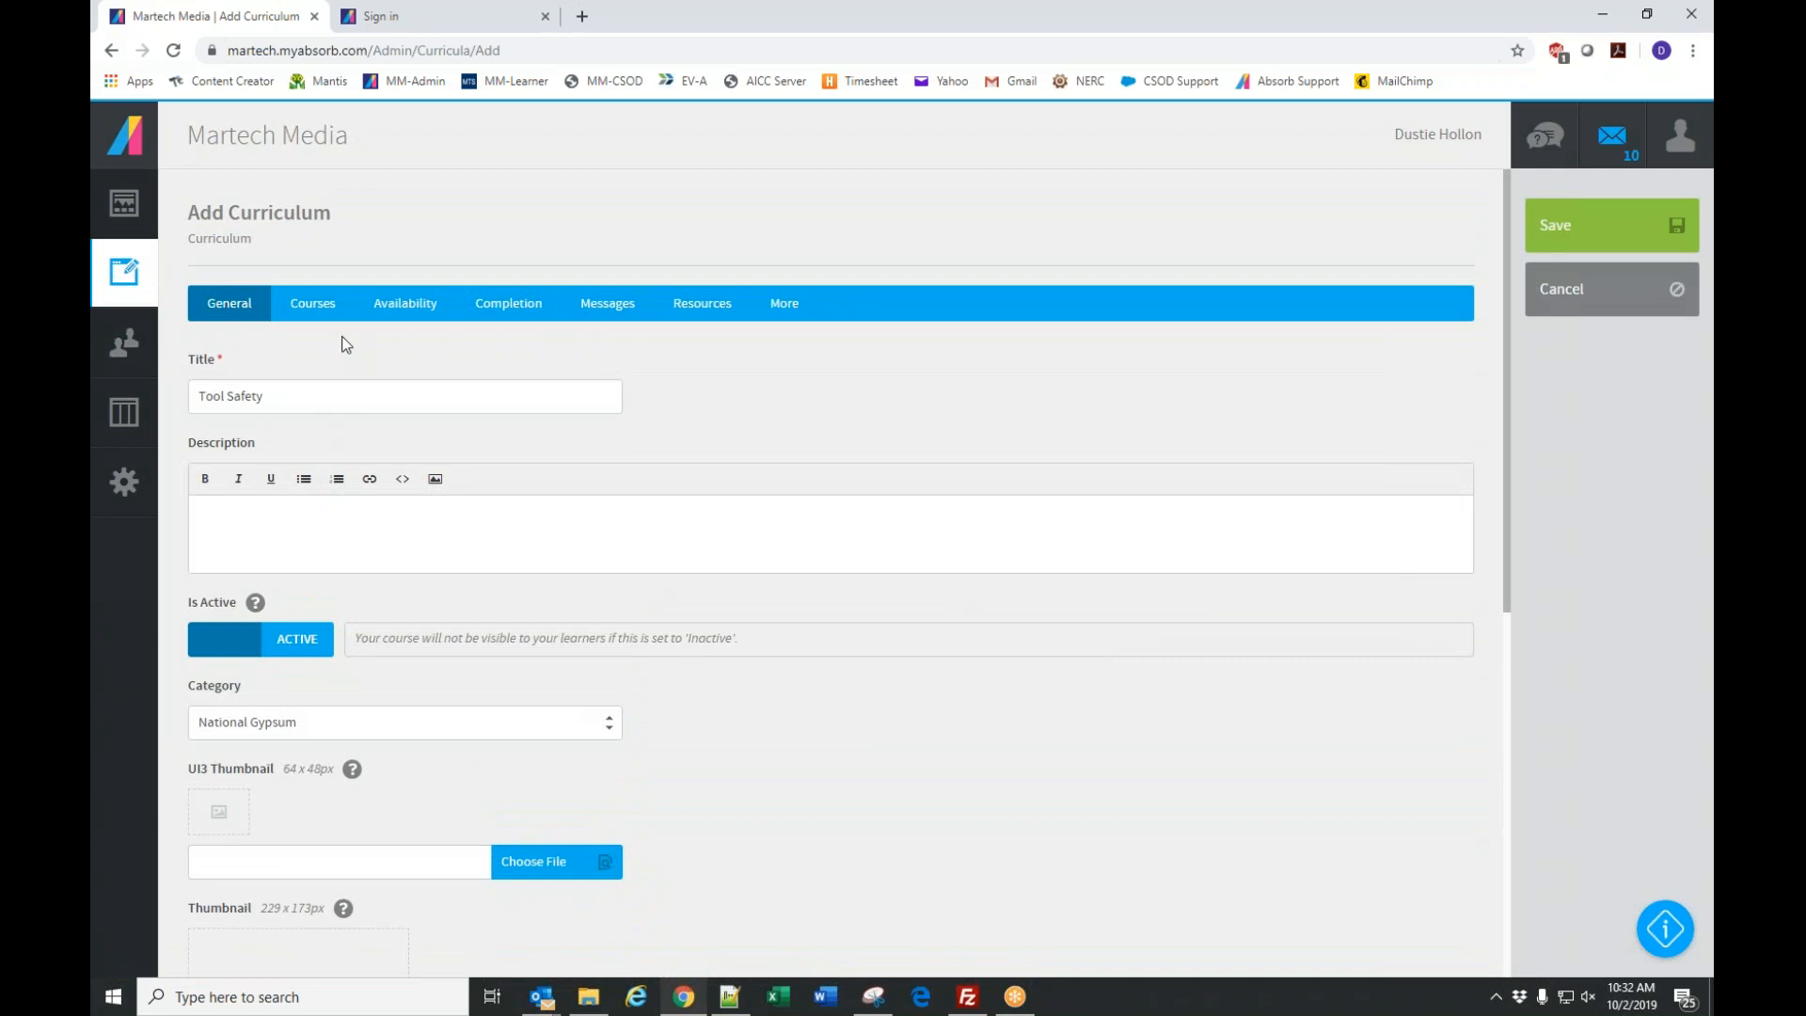
Open the curriculum's course settings and add a second course group.
click(320, 305)
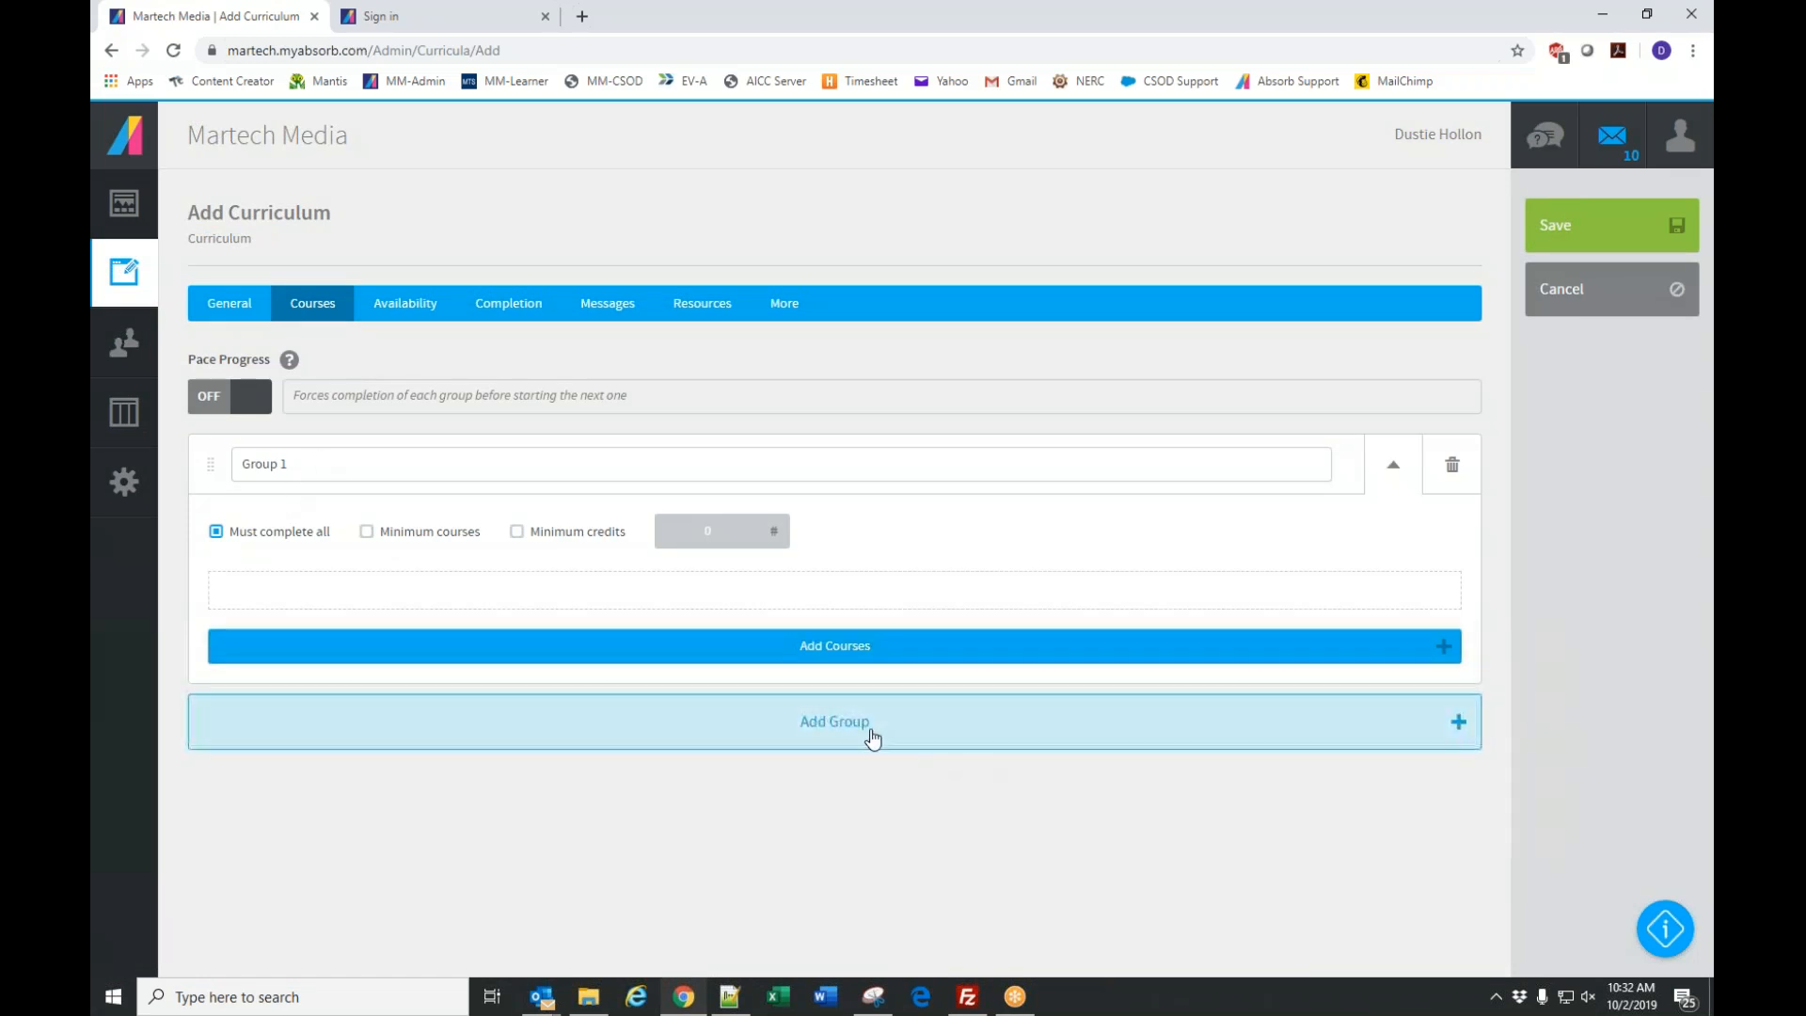
click(870, 734)
scroll(827, 847, down, 1)
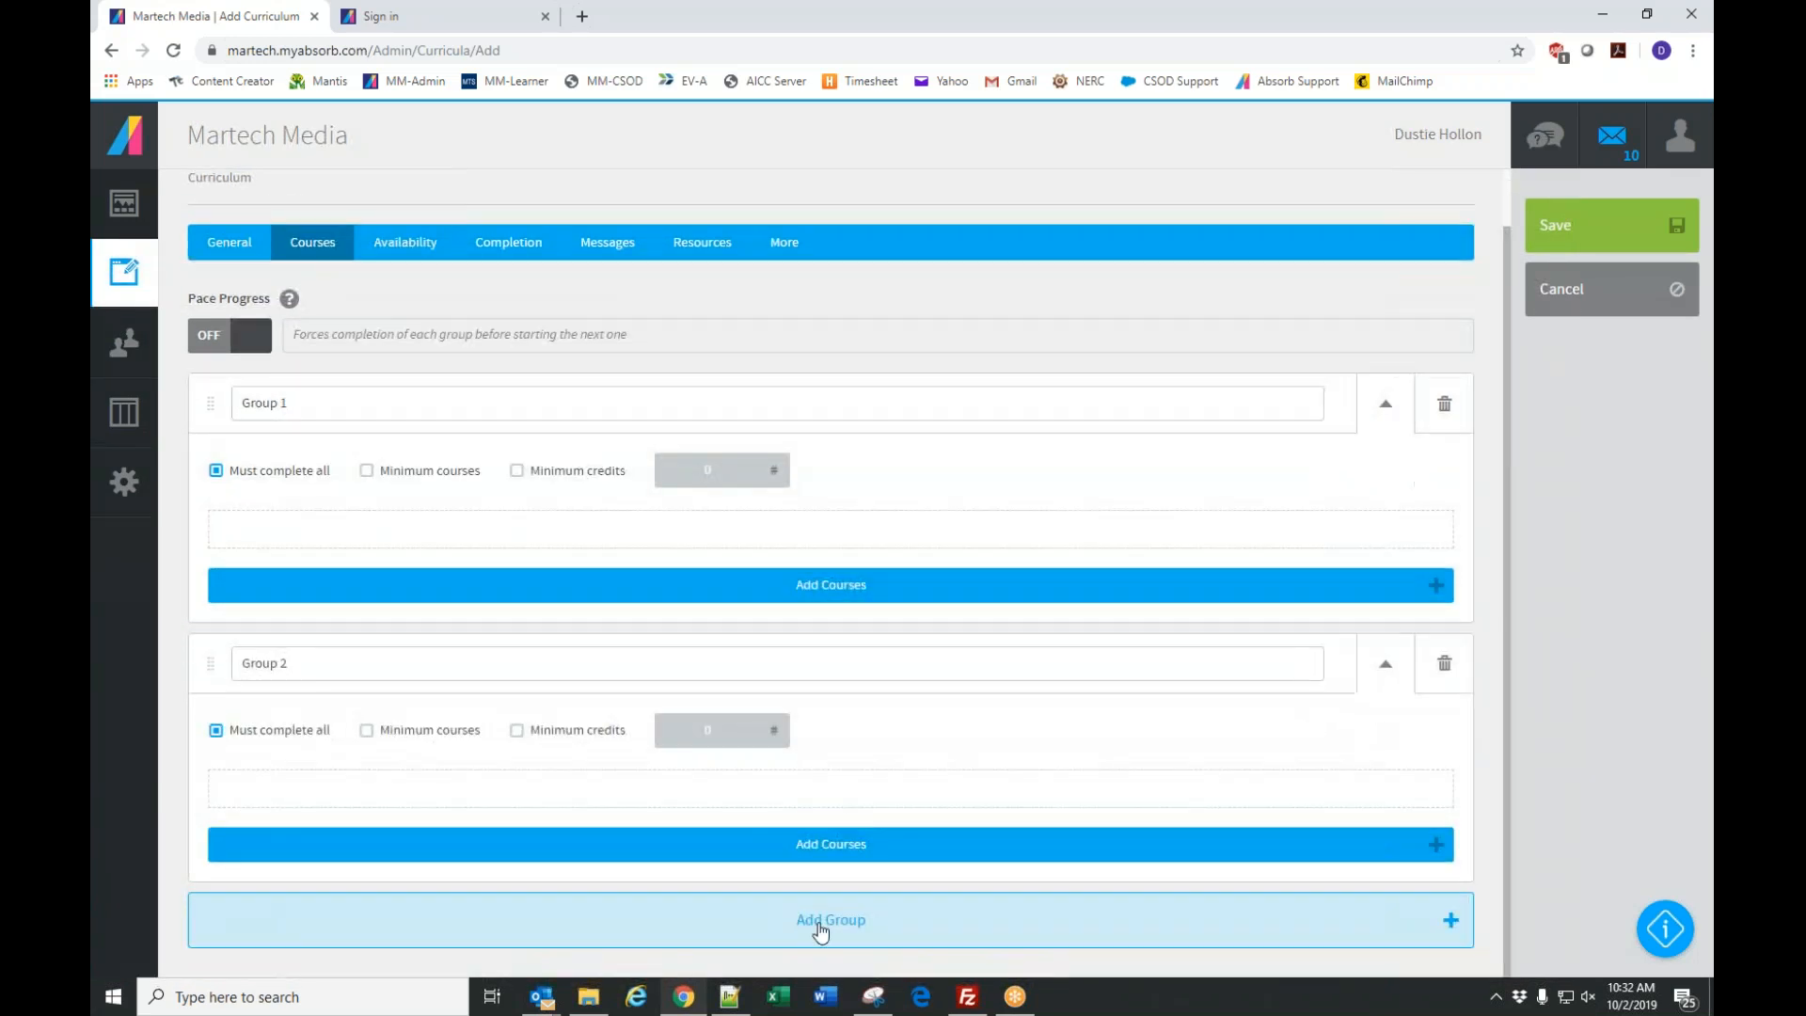
Add a third course group and delete it again.
click(821, 927)
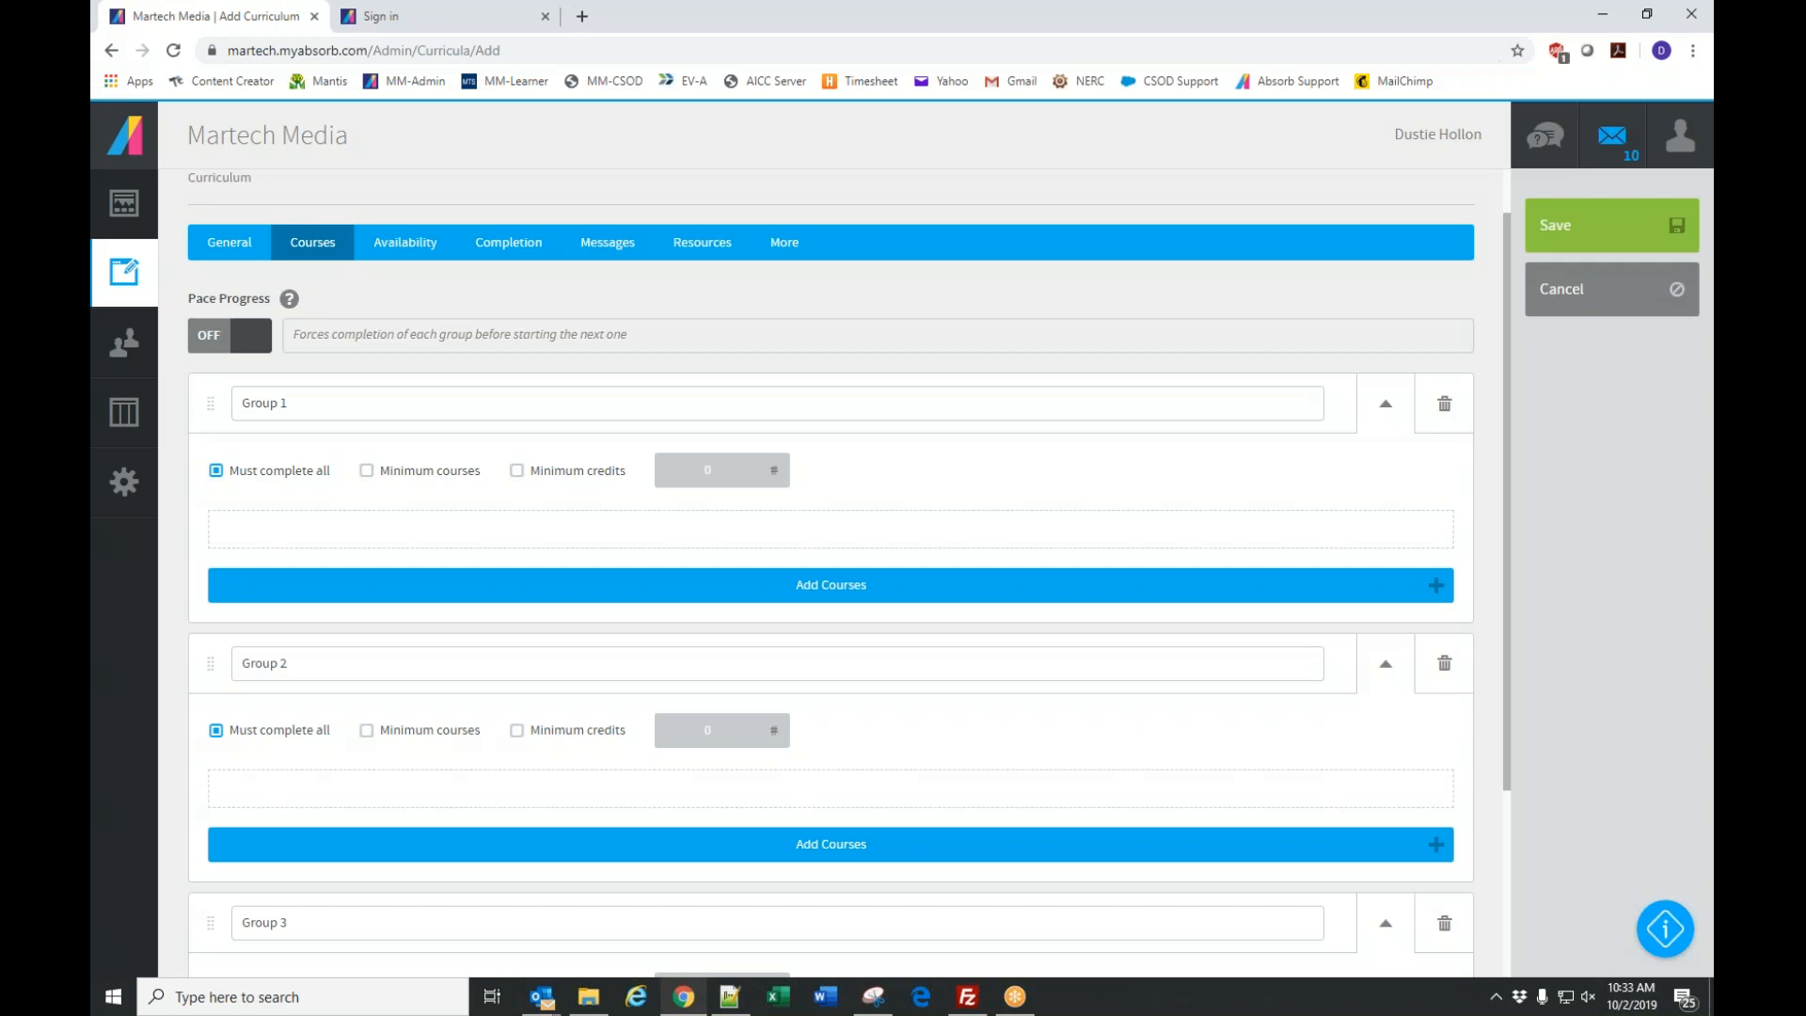
scroll(503, 621, down, 1)
scroll(504, 621, down, 3)
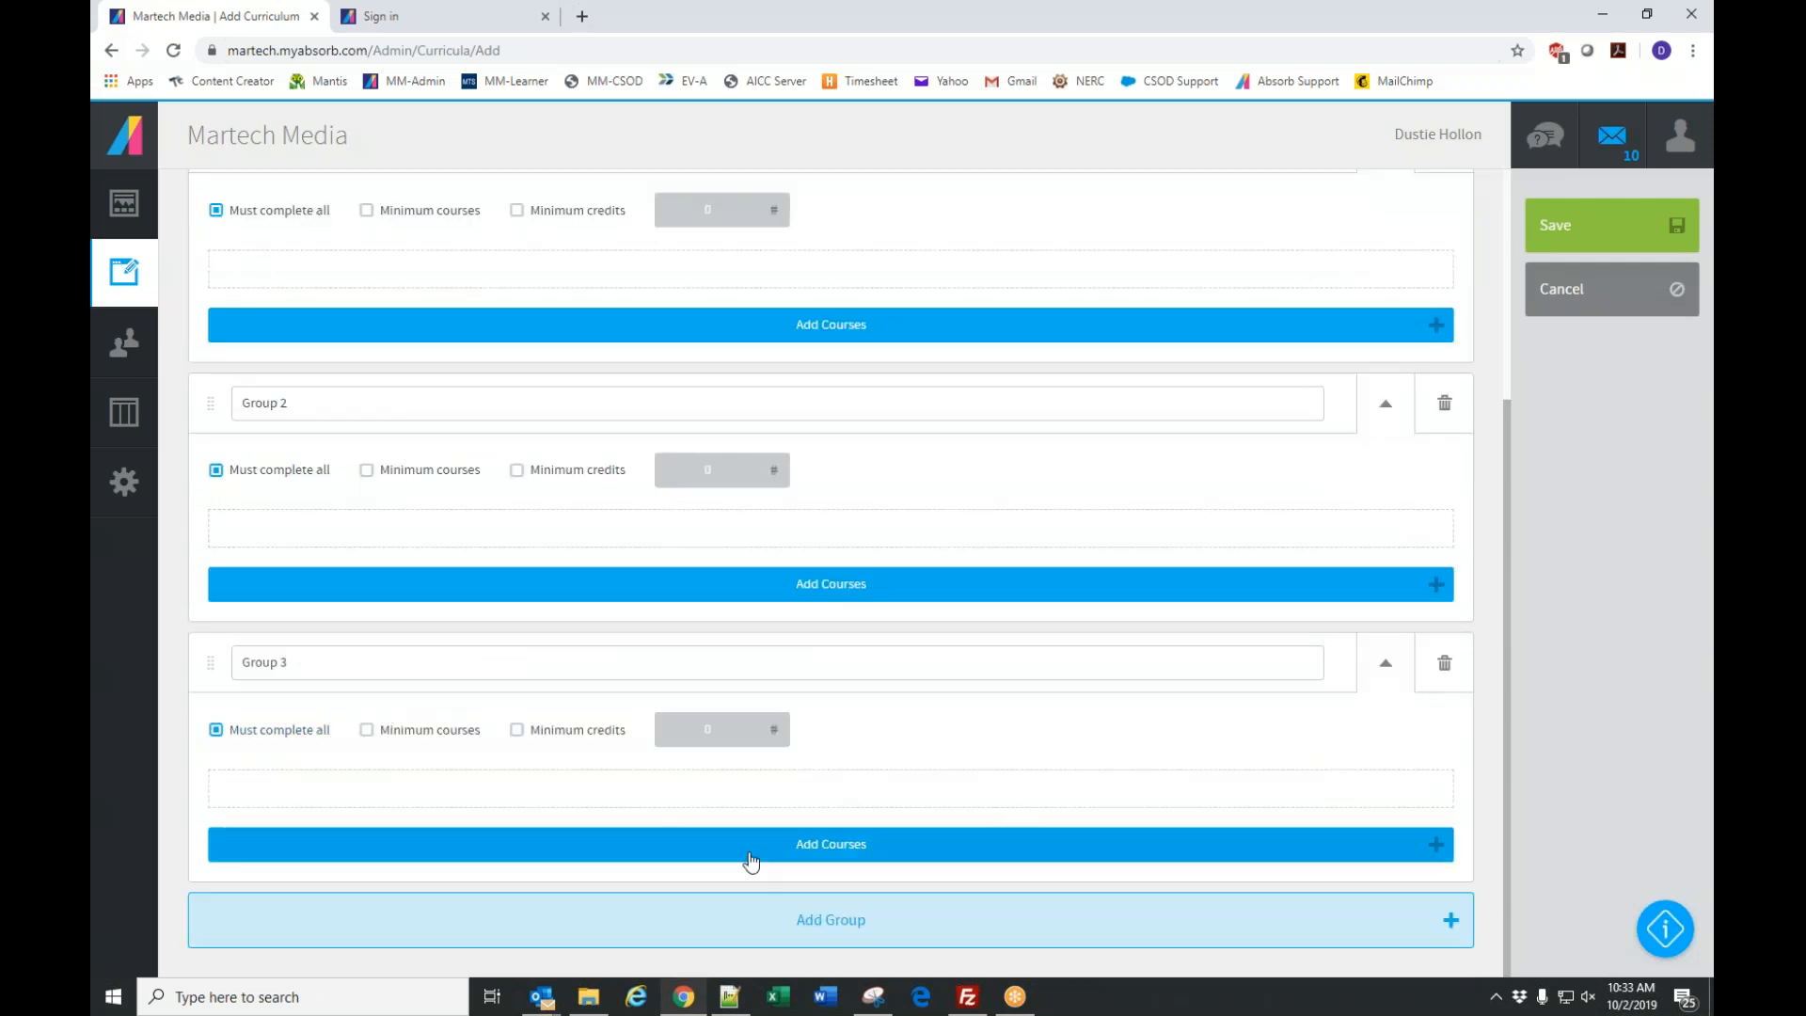
click(1446, 664)
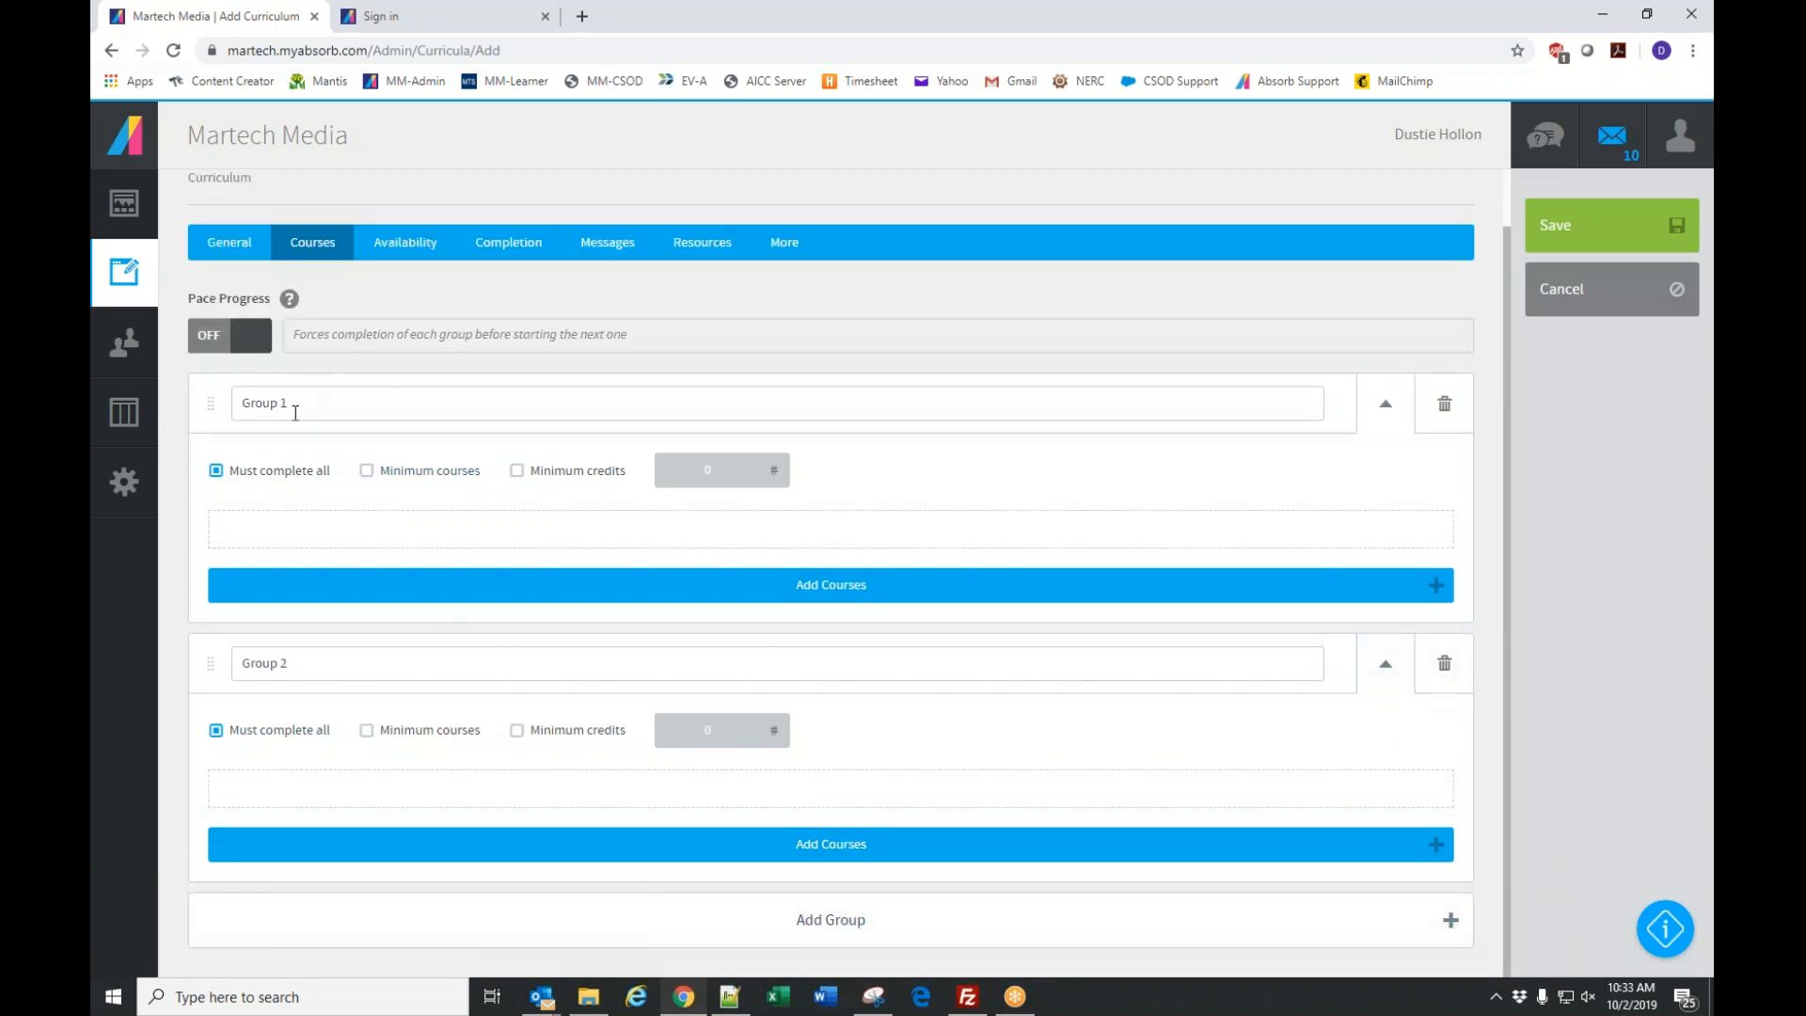
Rename the first course group "Basic Safety" and the second one "Tool Safety".
triple_click(320, 401)
text(Basi S)
key(BackSpace)
key(BackSpace)
text(c Safety)
triple_click(305, 663)
text(Tool Safety)
Search the courses for "safety" for the Basic Safety group and select only 101-02 Hearing and Noise Safety and 102-02 Ladder Safety.
click(868, 591)
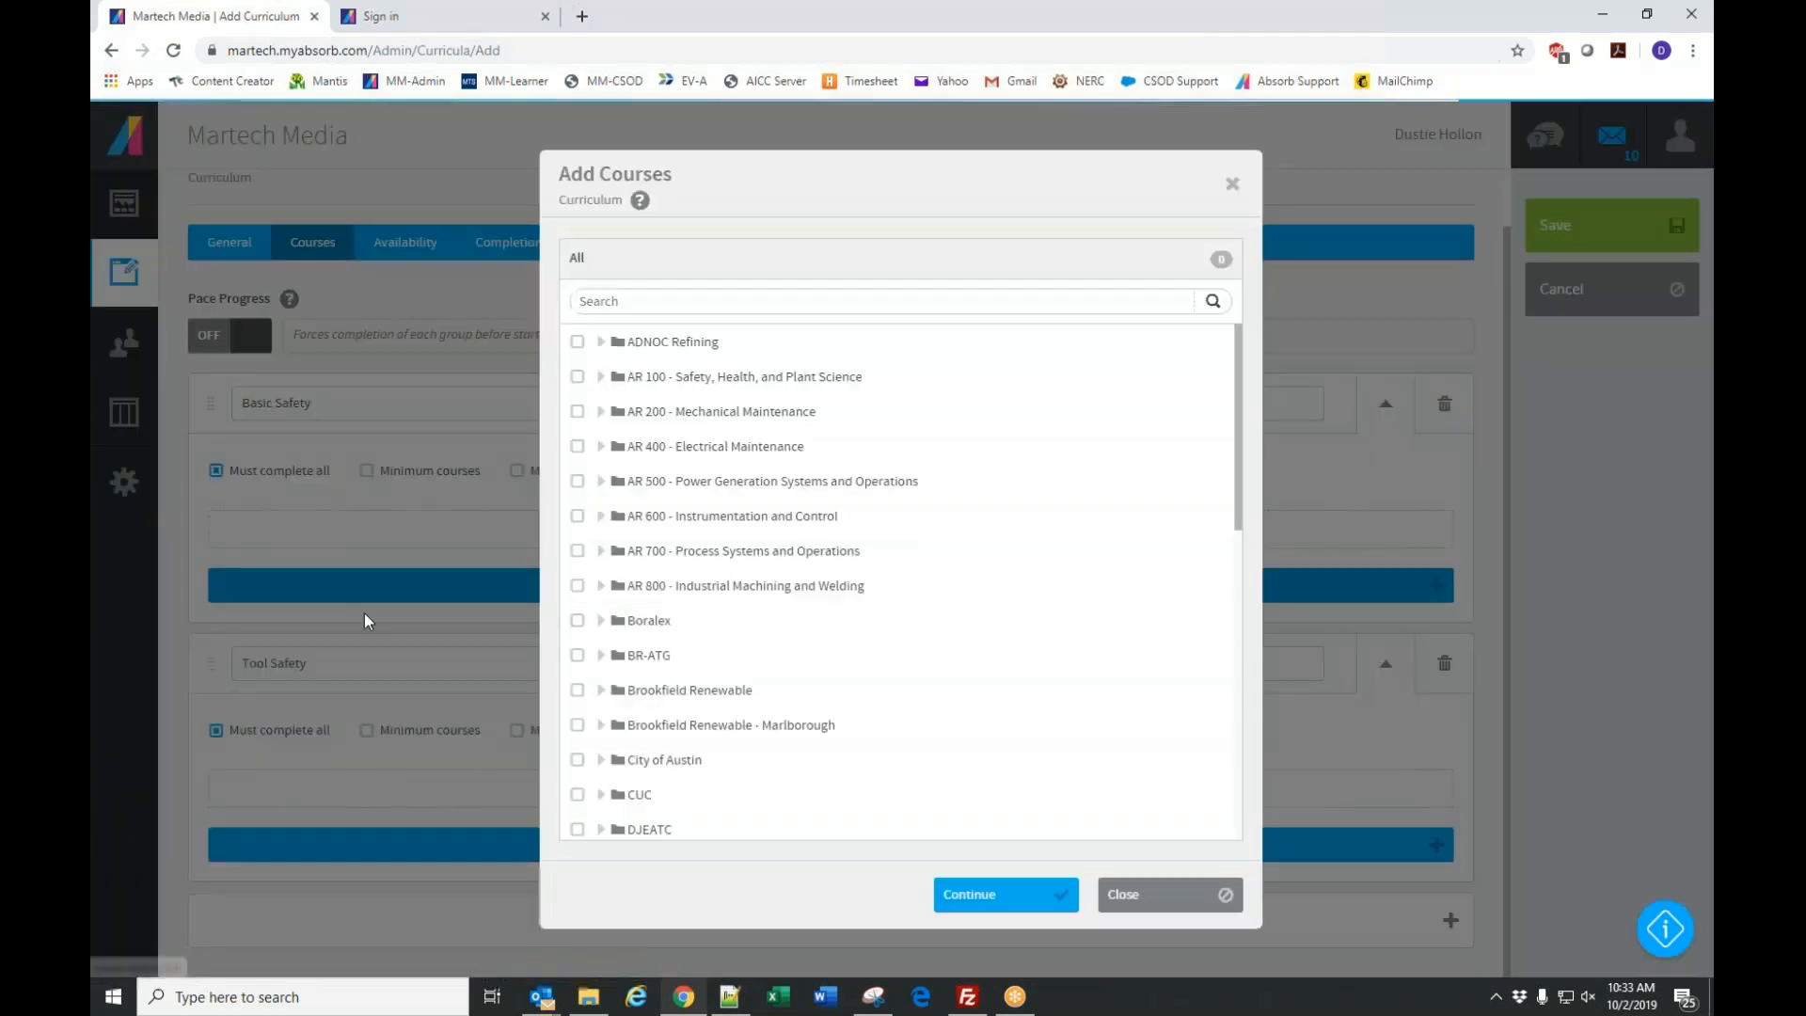
text(safety)
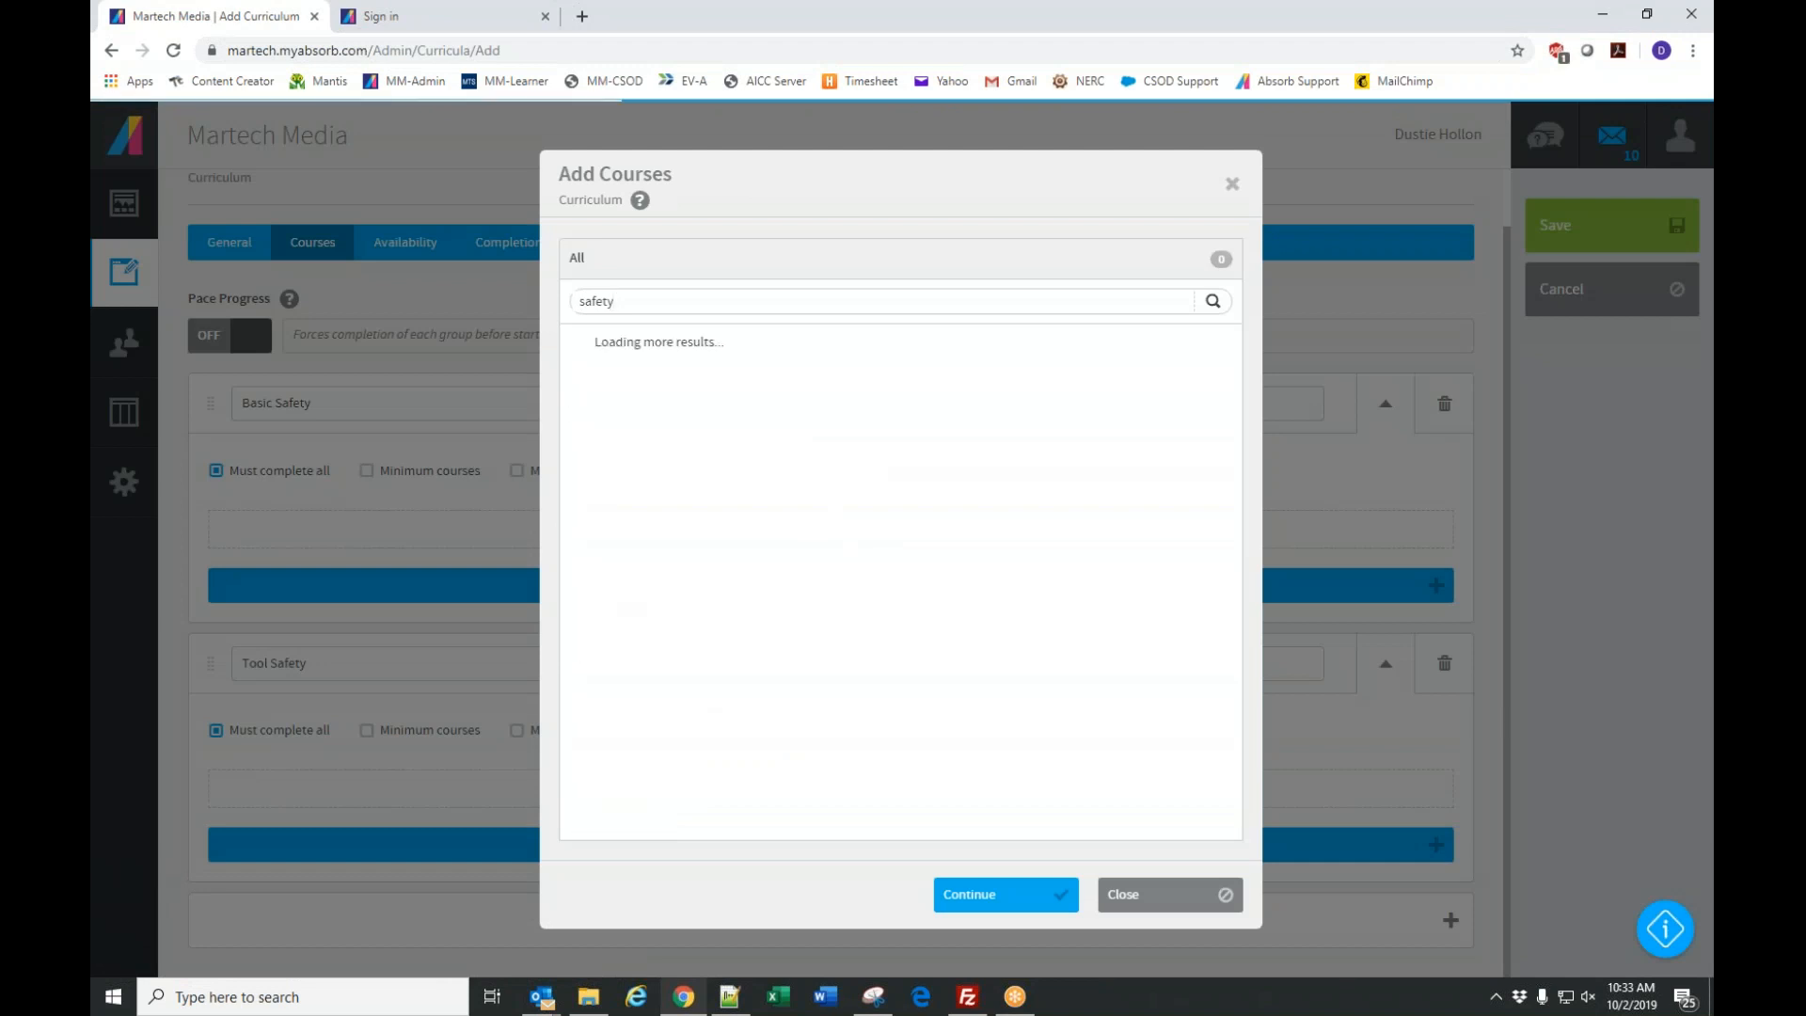
click(574, 412)
click(574, 448)
click(571, 482)
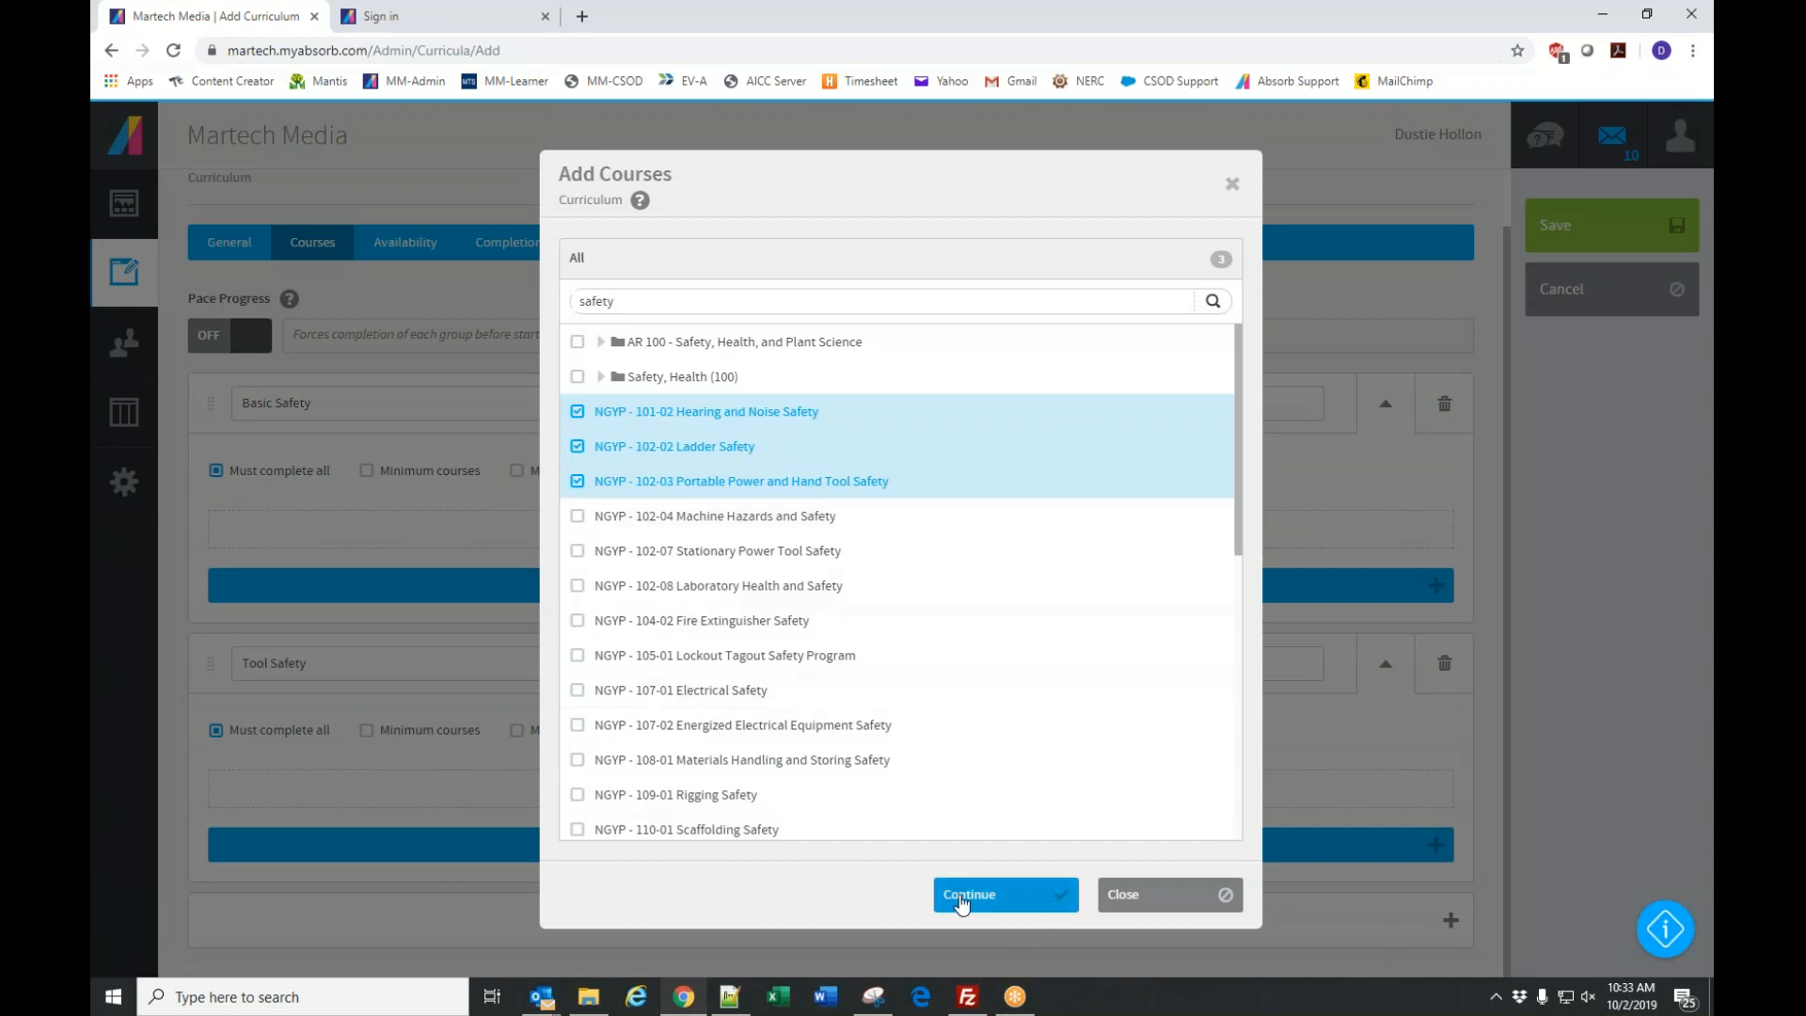
click(576, 485)
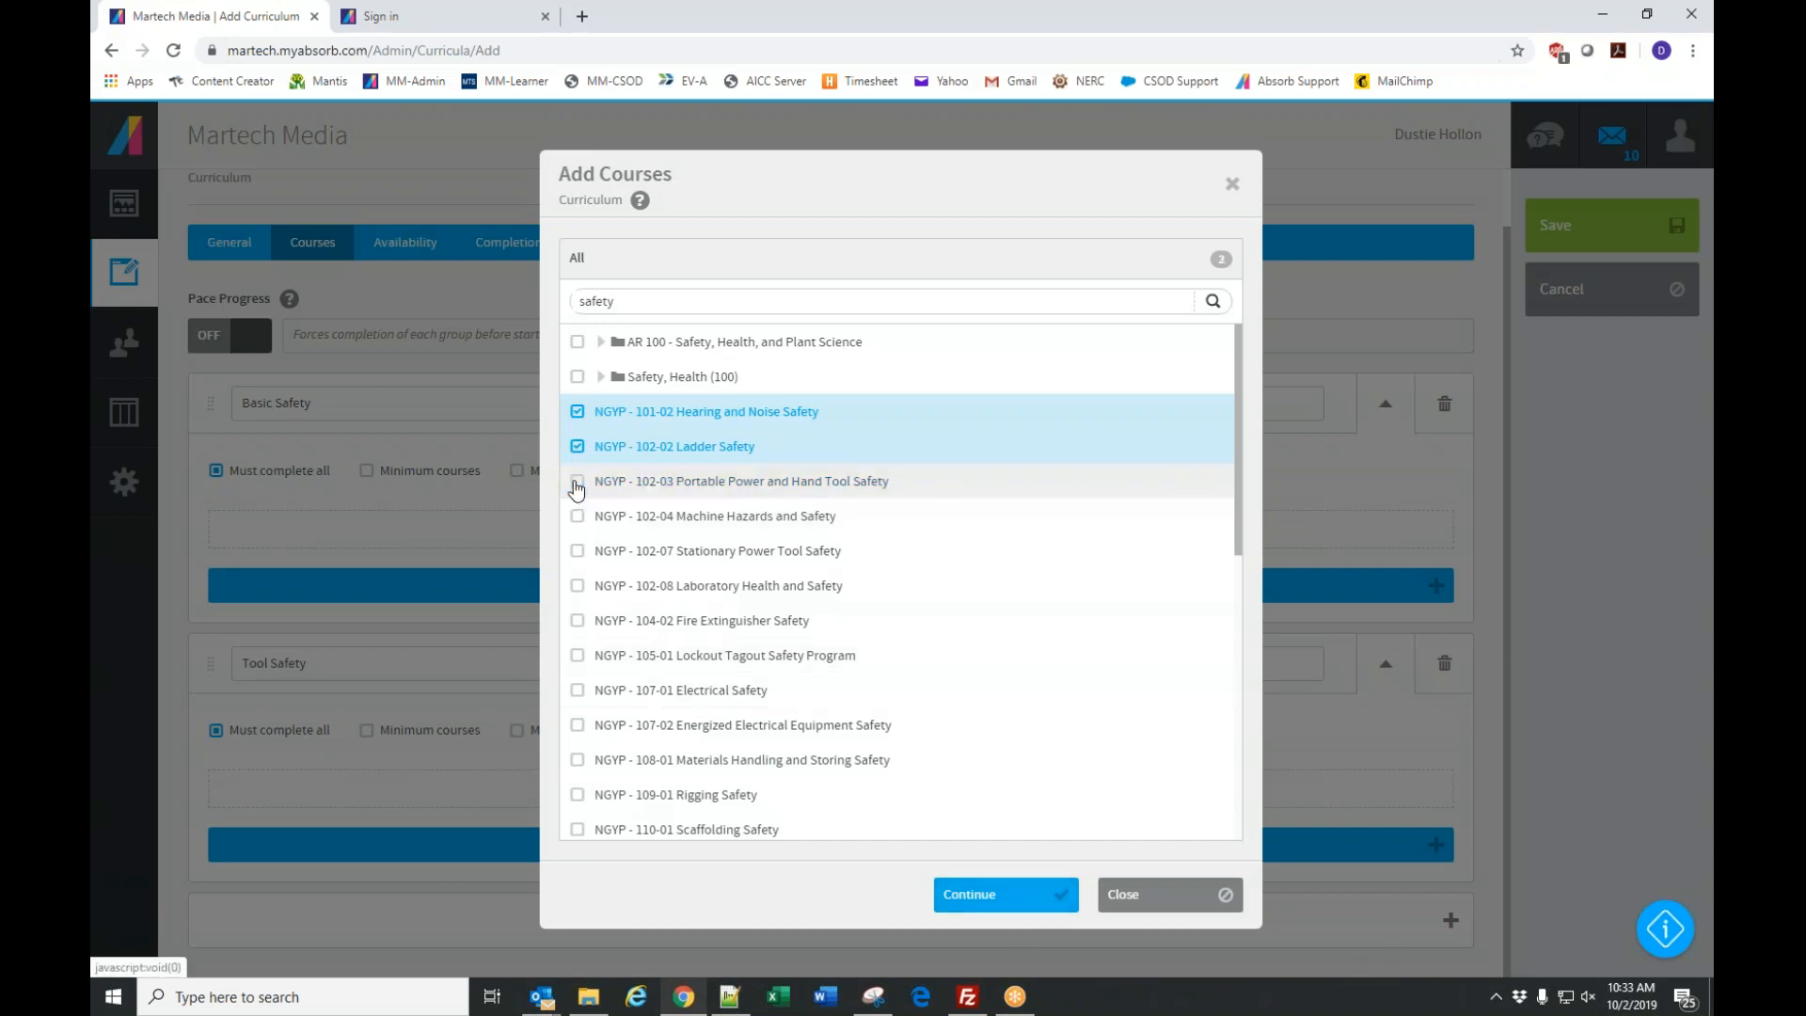
Search for "101", select the 101-01, 101-03, 101-70 and 101-71 courses too, and add the whole selection to the Basic Safety group.
triple_click(672, 302)
text(101)
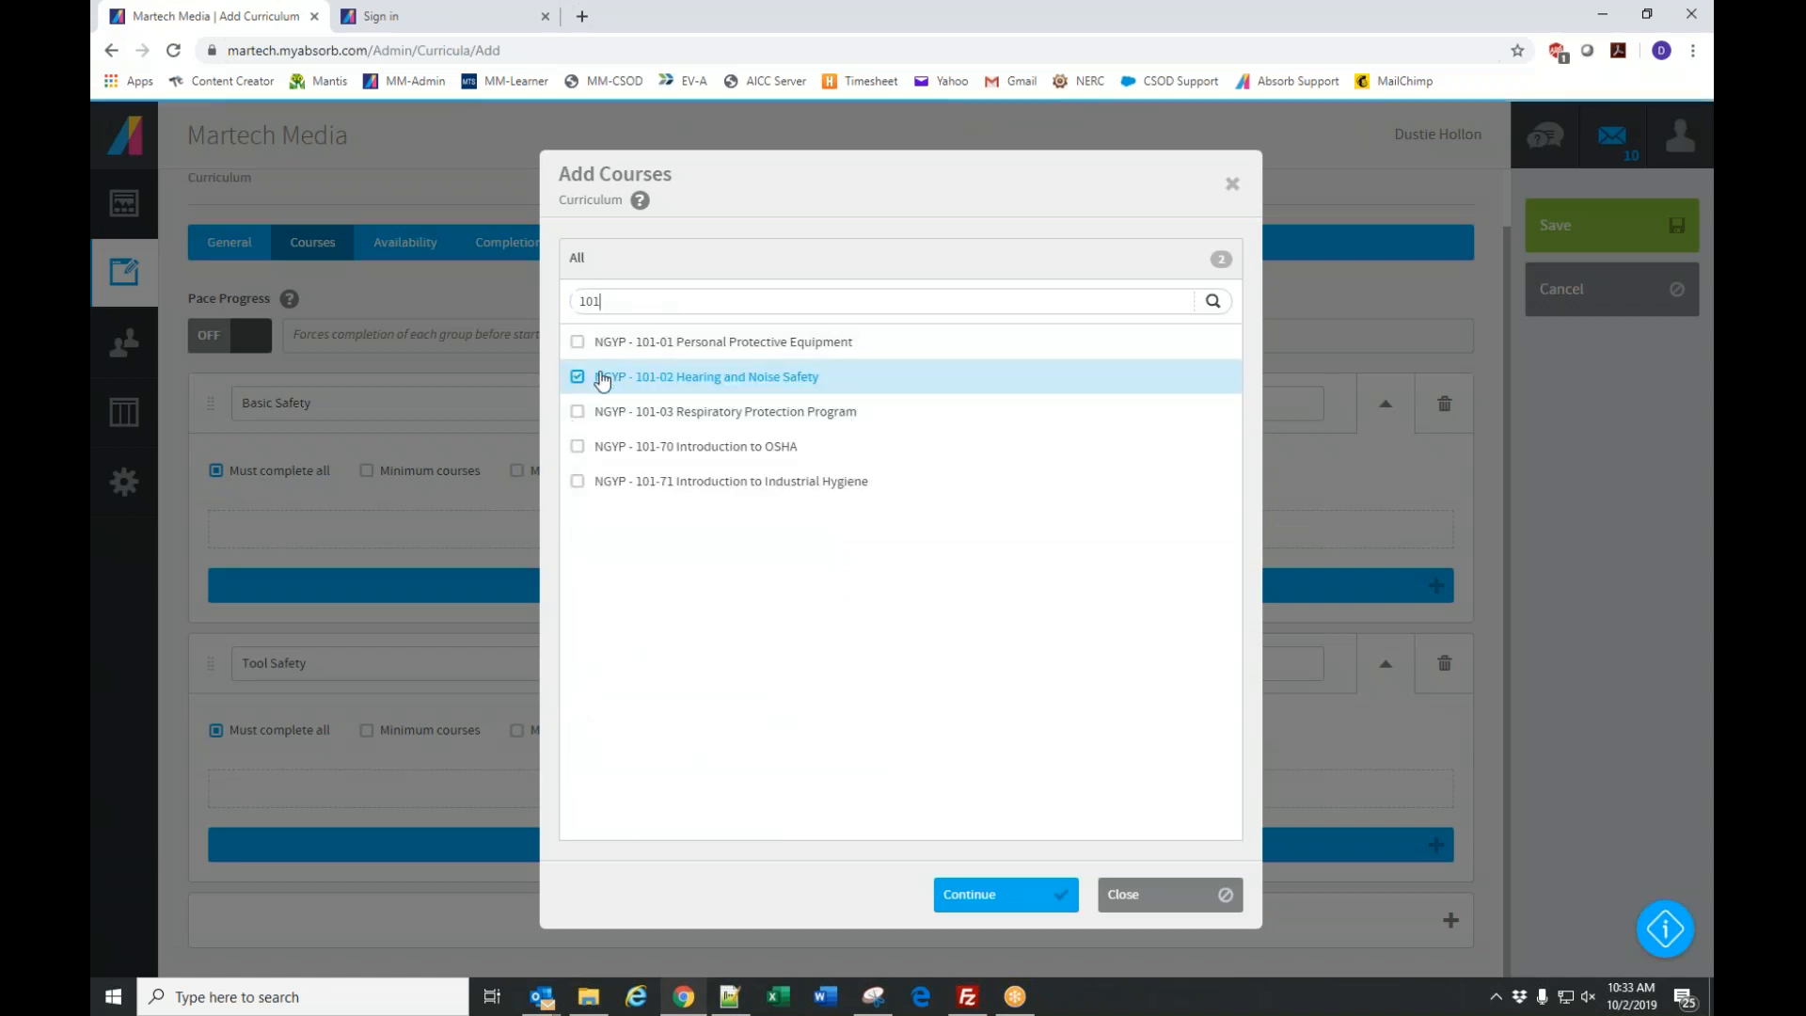
click(577, 343)
click(576, 411)
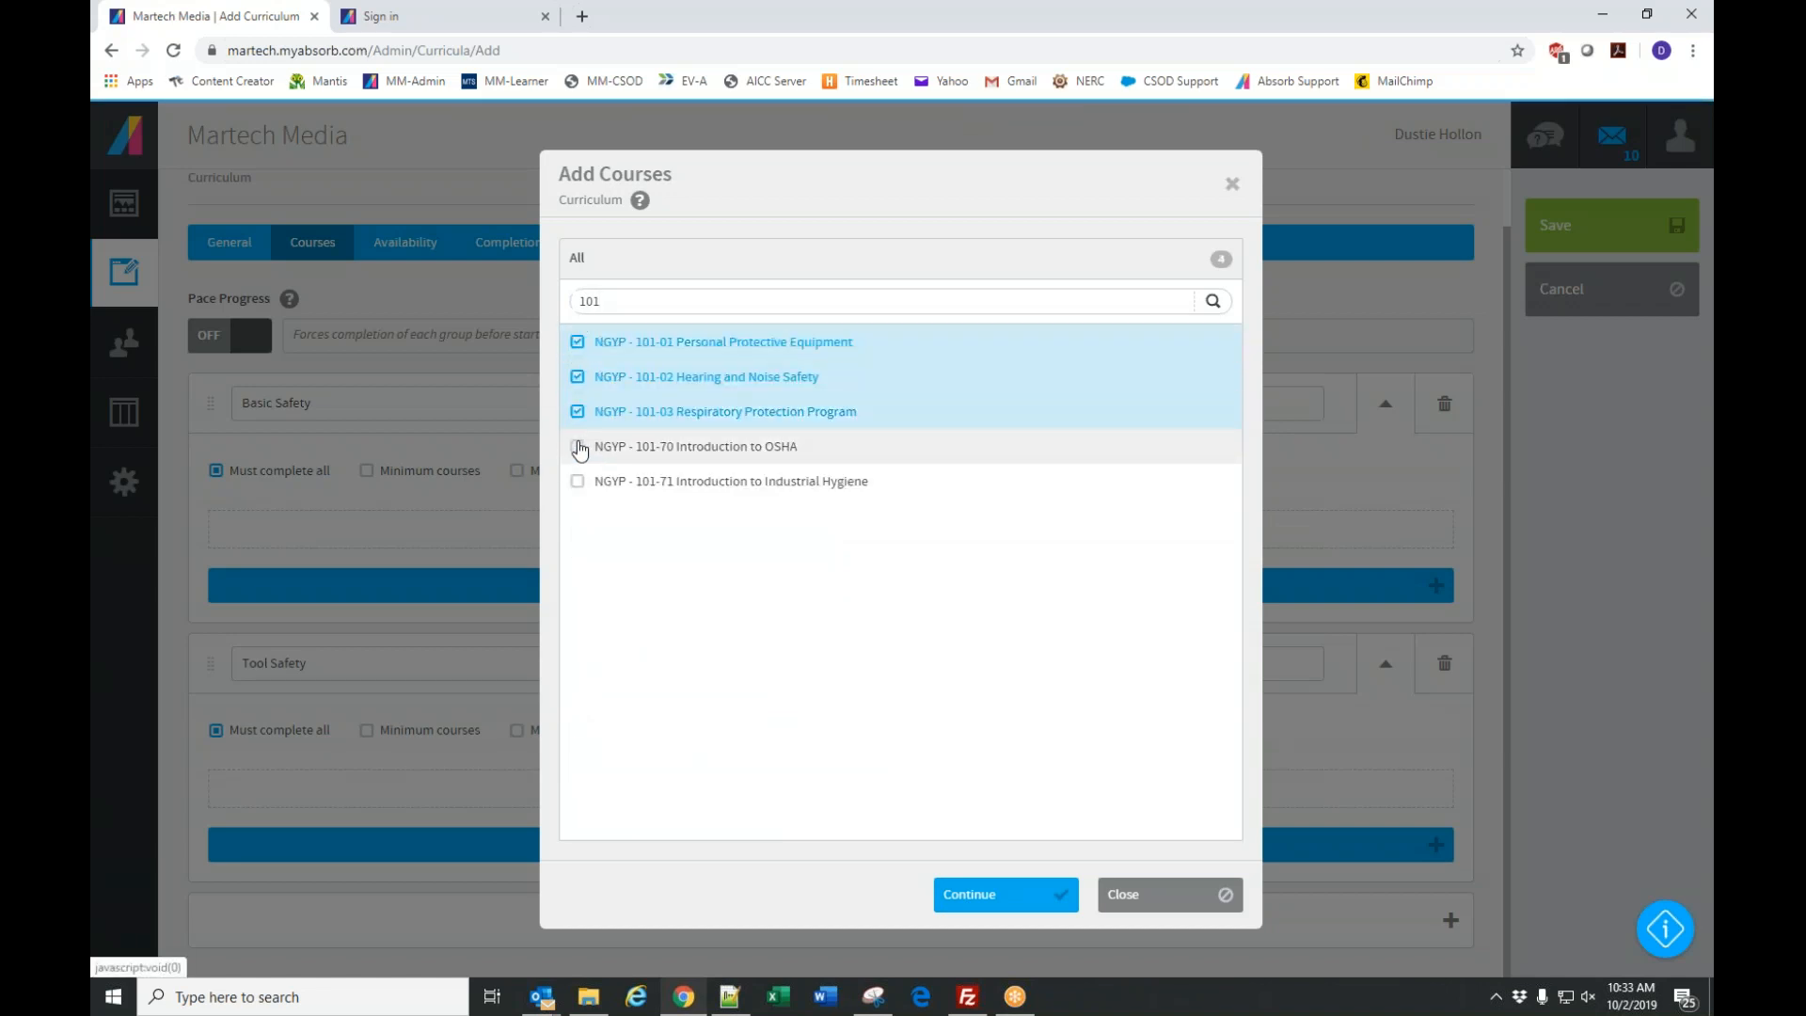
click(577, 446)
click(577, 481)
click(997, 897)
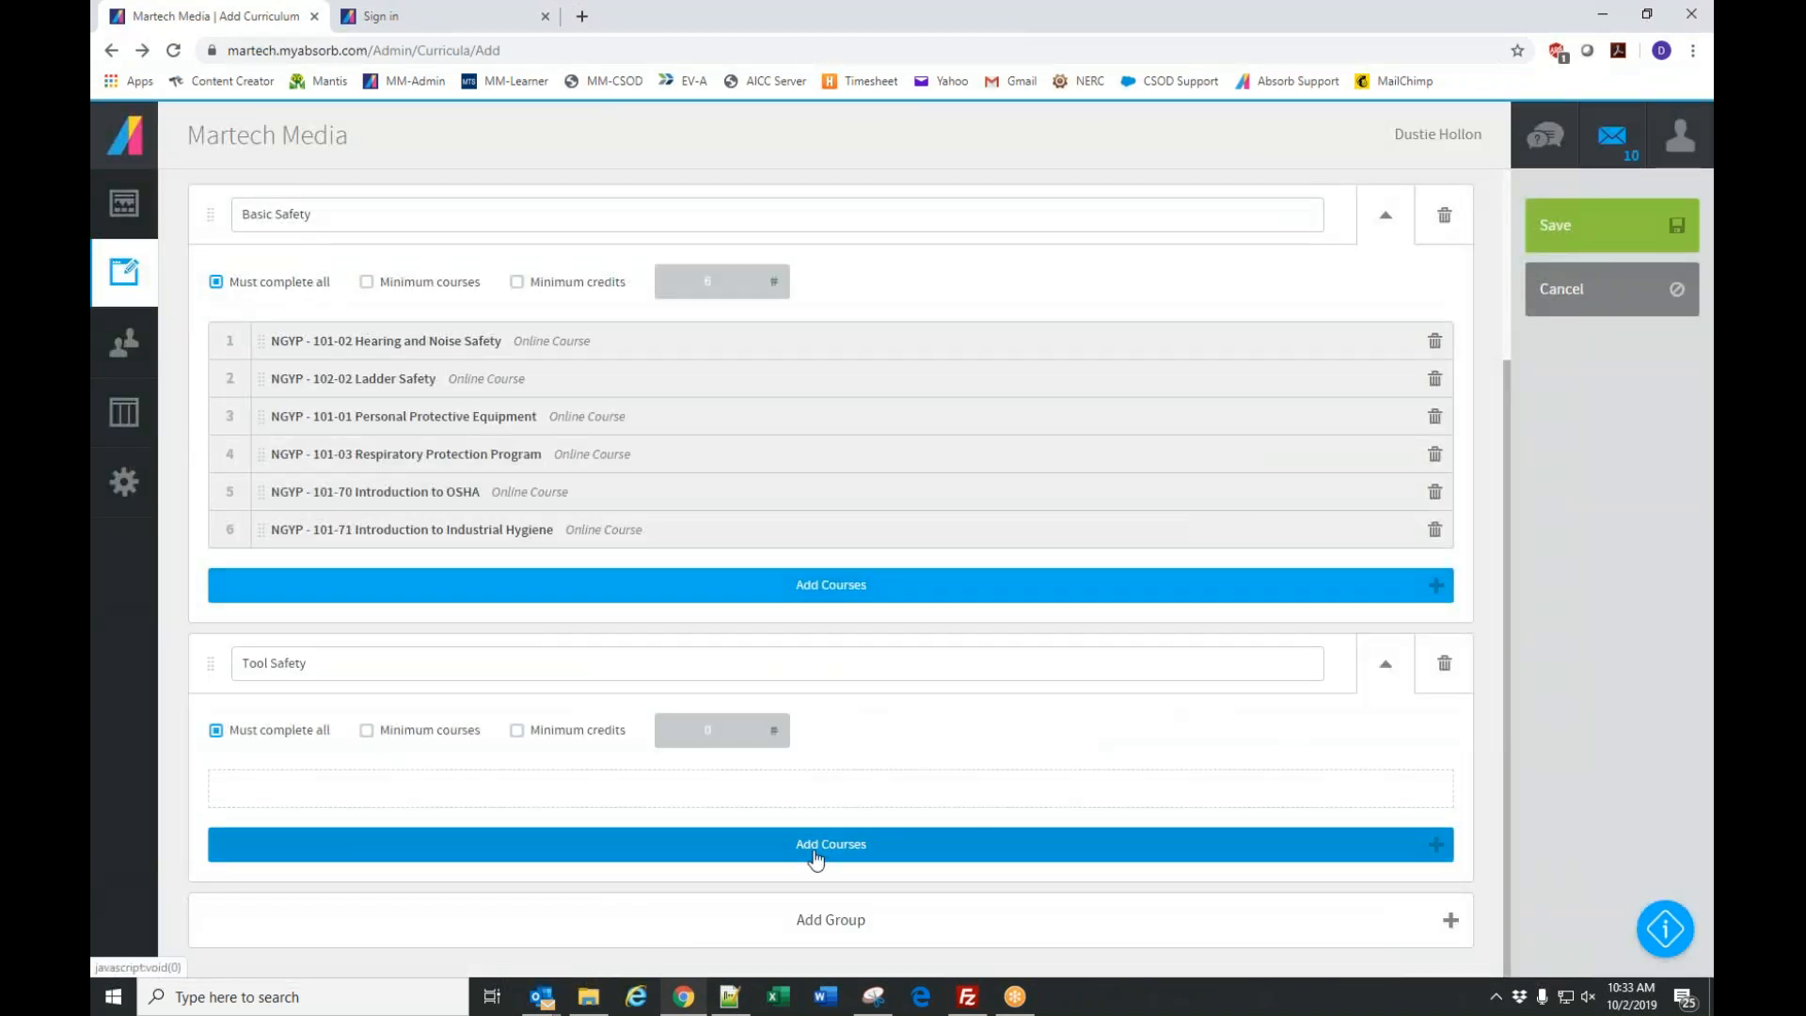
Search for "tool" and add Hand Tools I, Hand Tools II and 201-04 Portable Power Tools to the Tool Safety group.
click(815, 852)
click(633, 301)
text(tool)
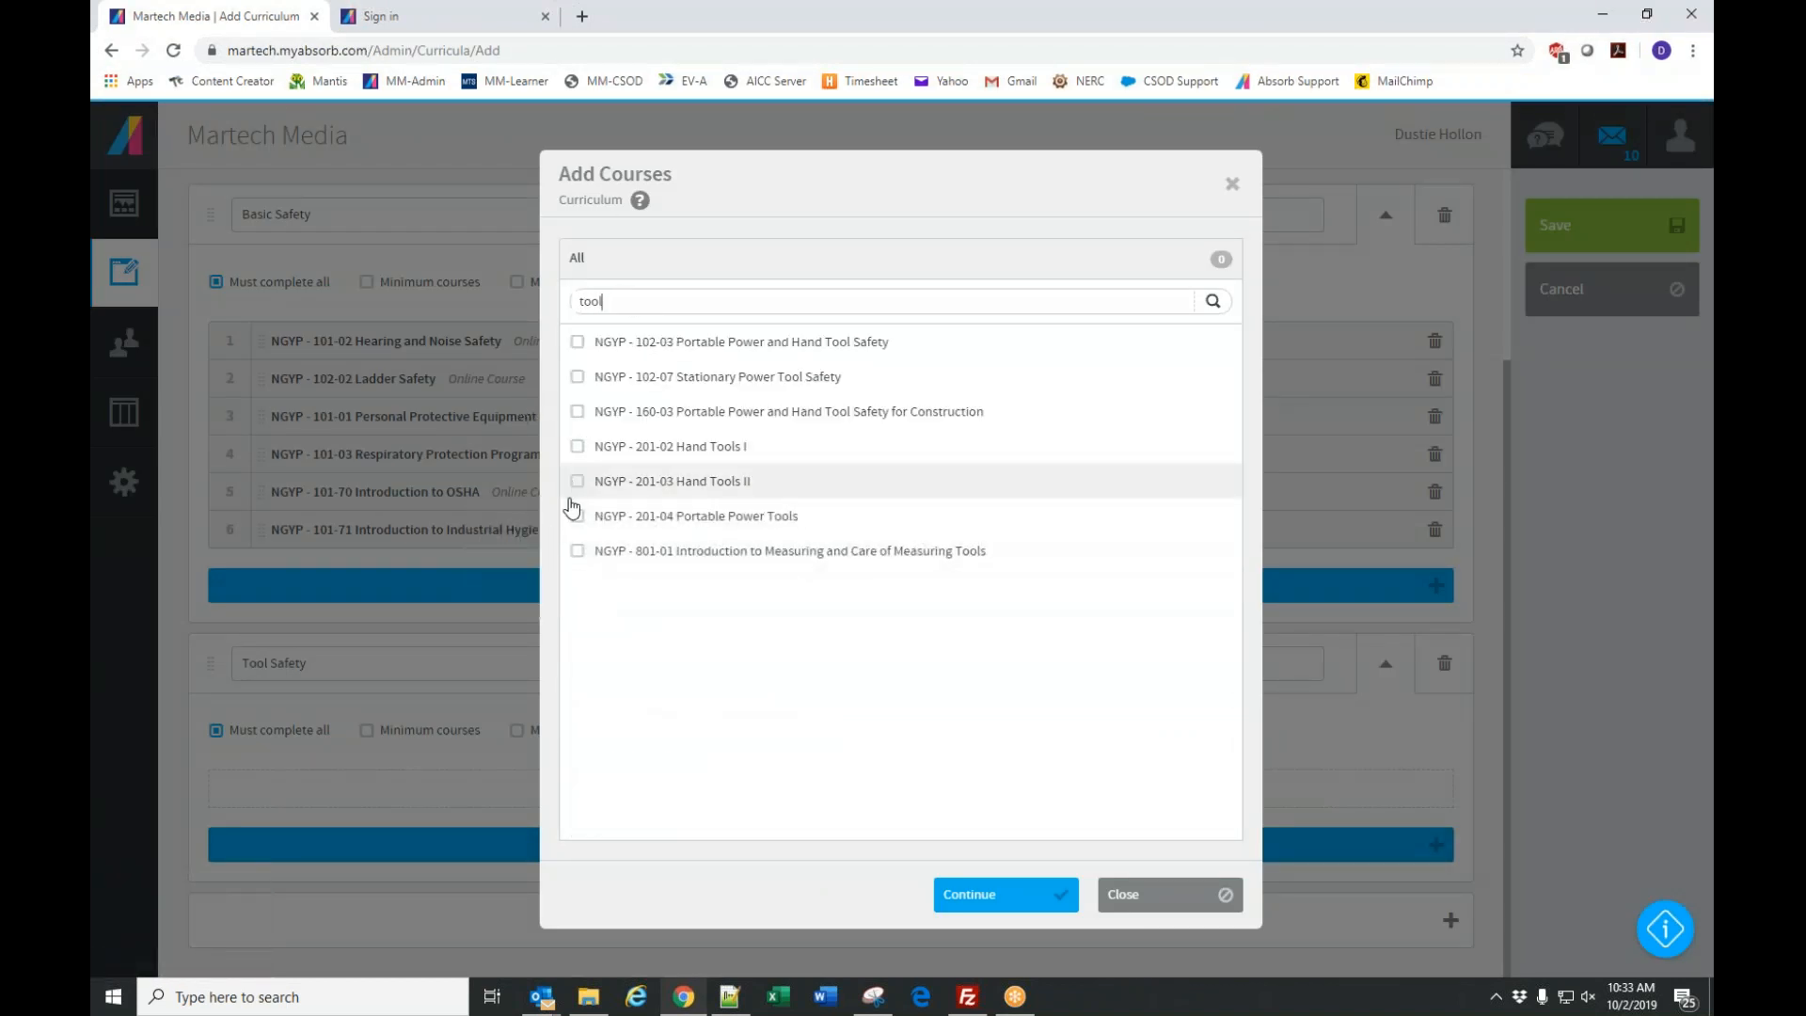
click(574, 448)
click(575, 480)
click(576, 515)
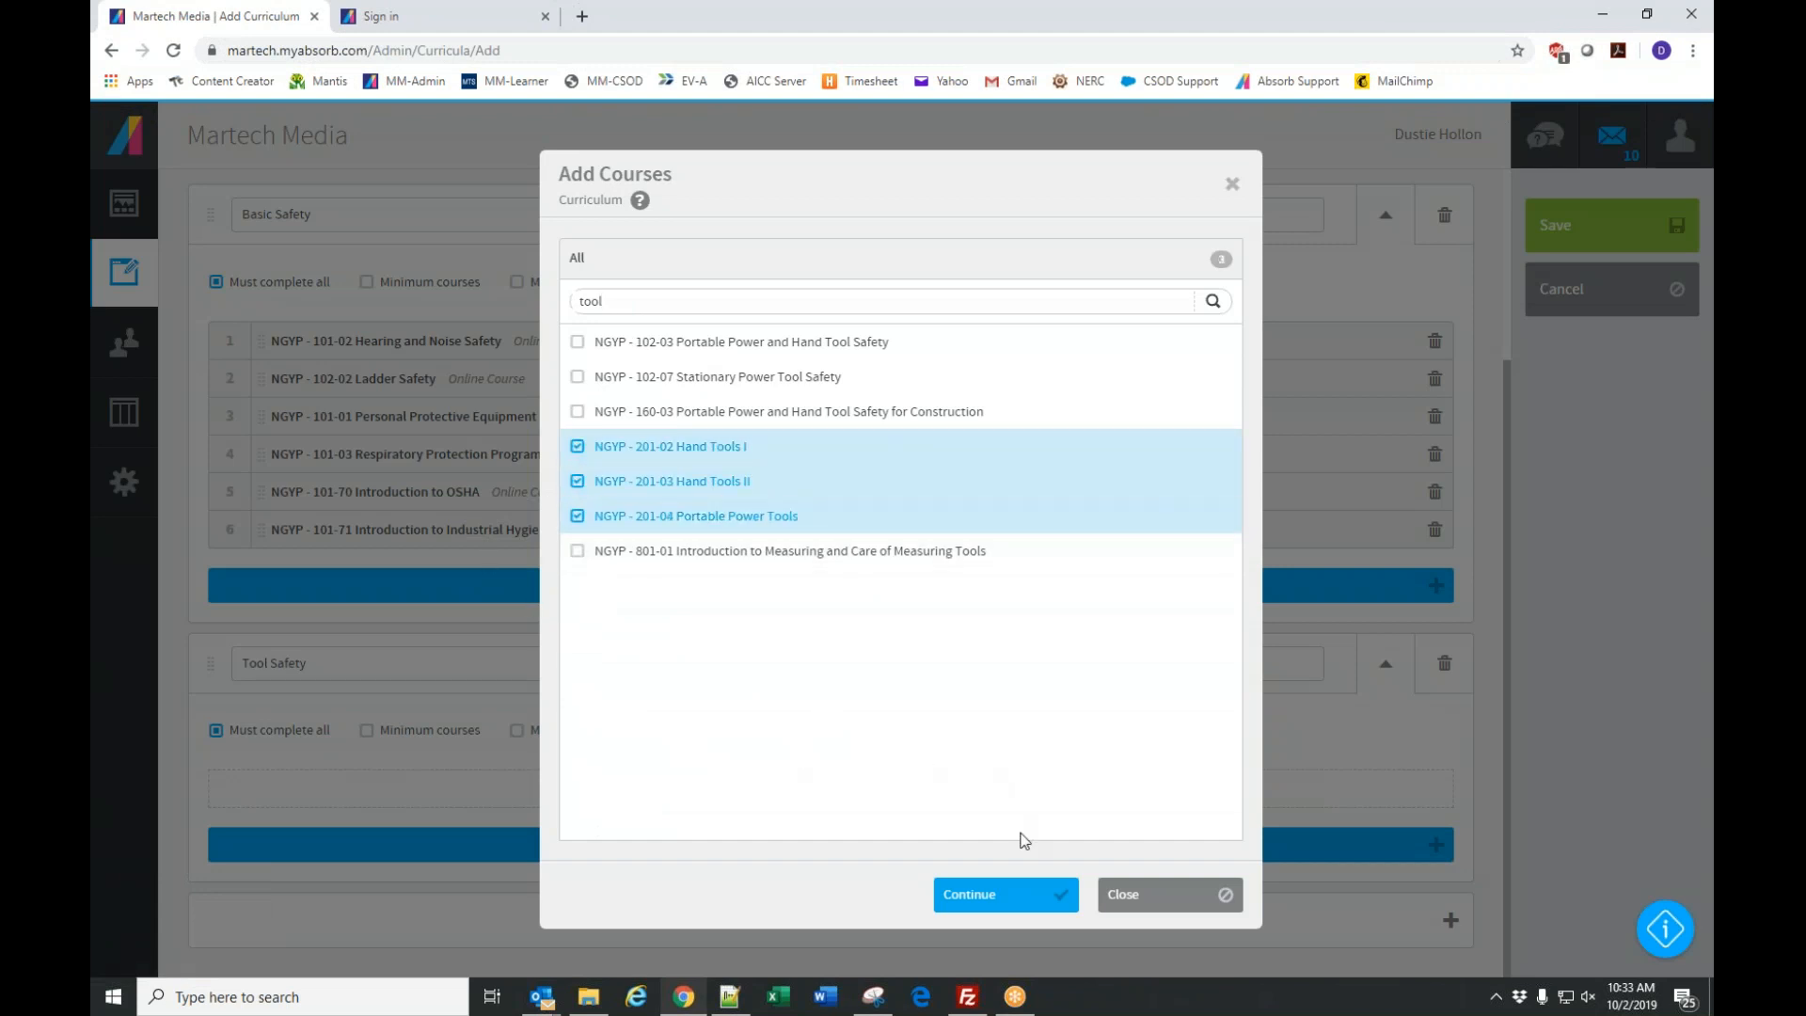
click(1021, 898)
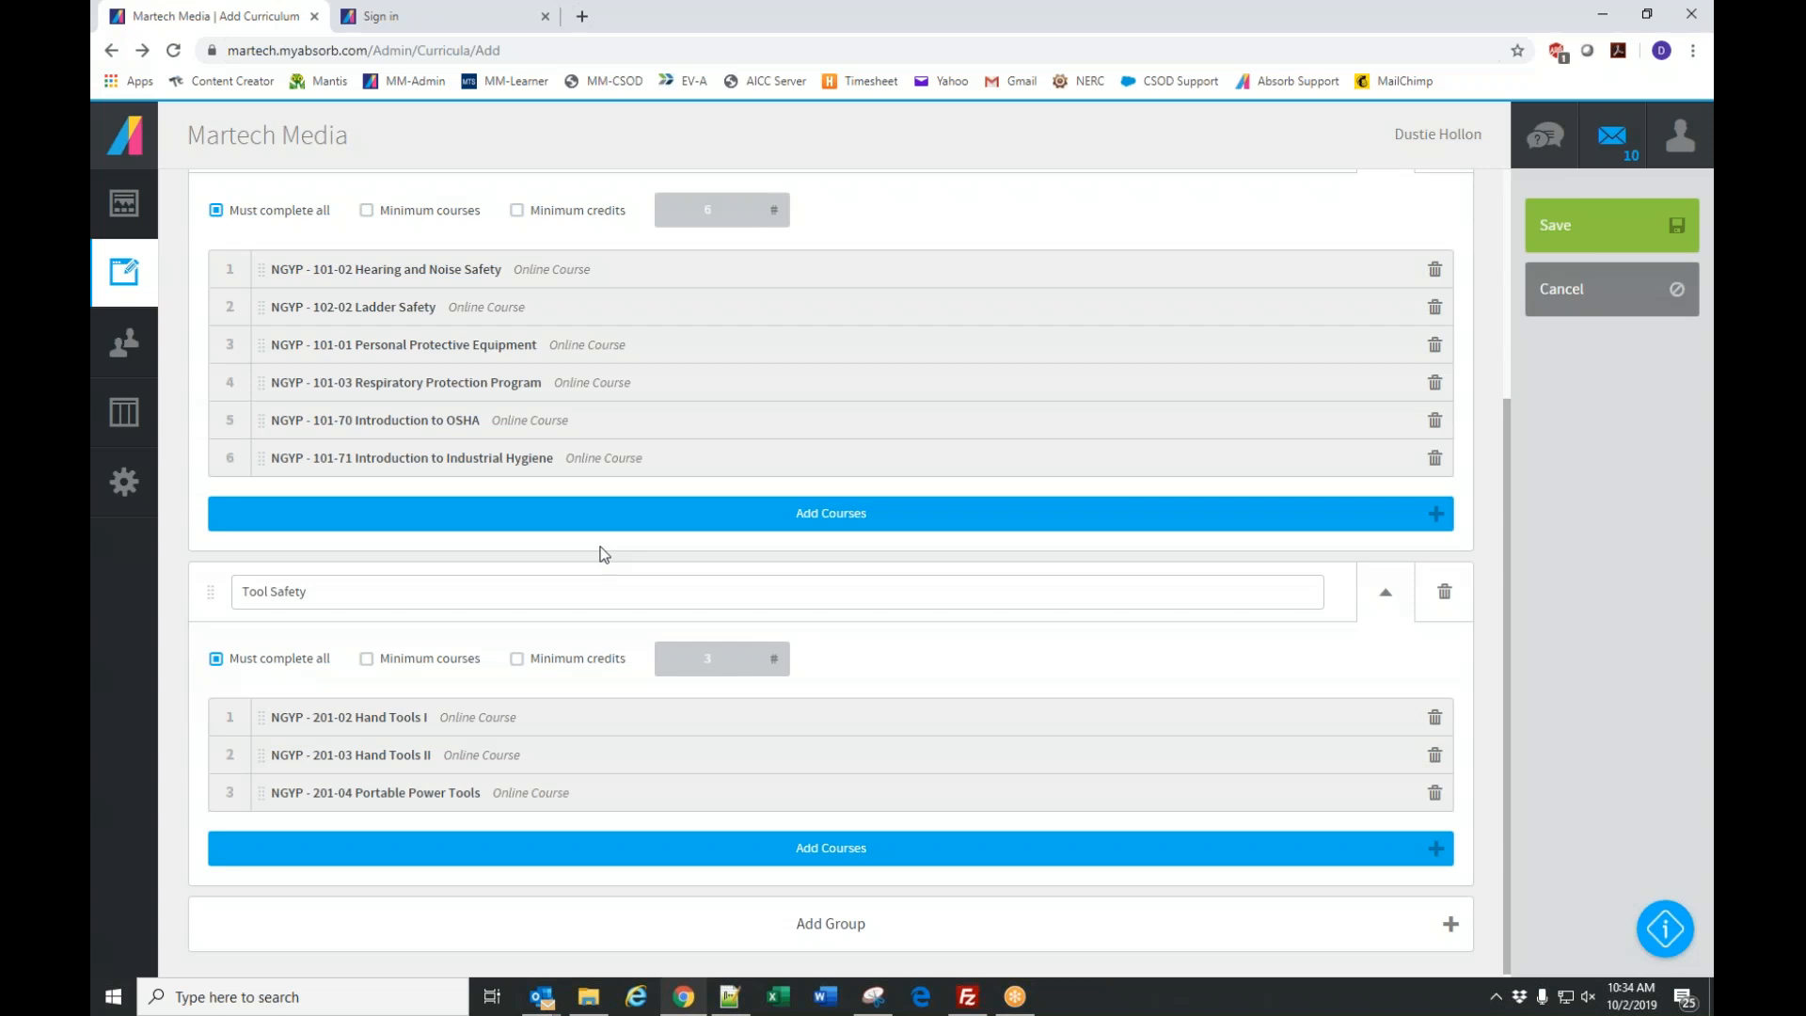
Turn on Pace Progress so each group must be completed before the next one starts.
scroll(618, 477, up, 2)
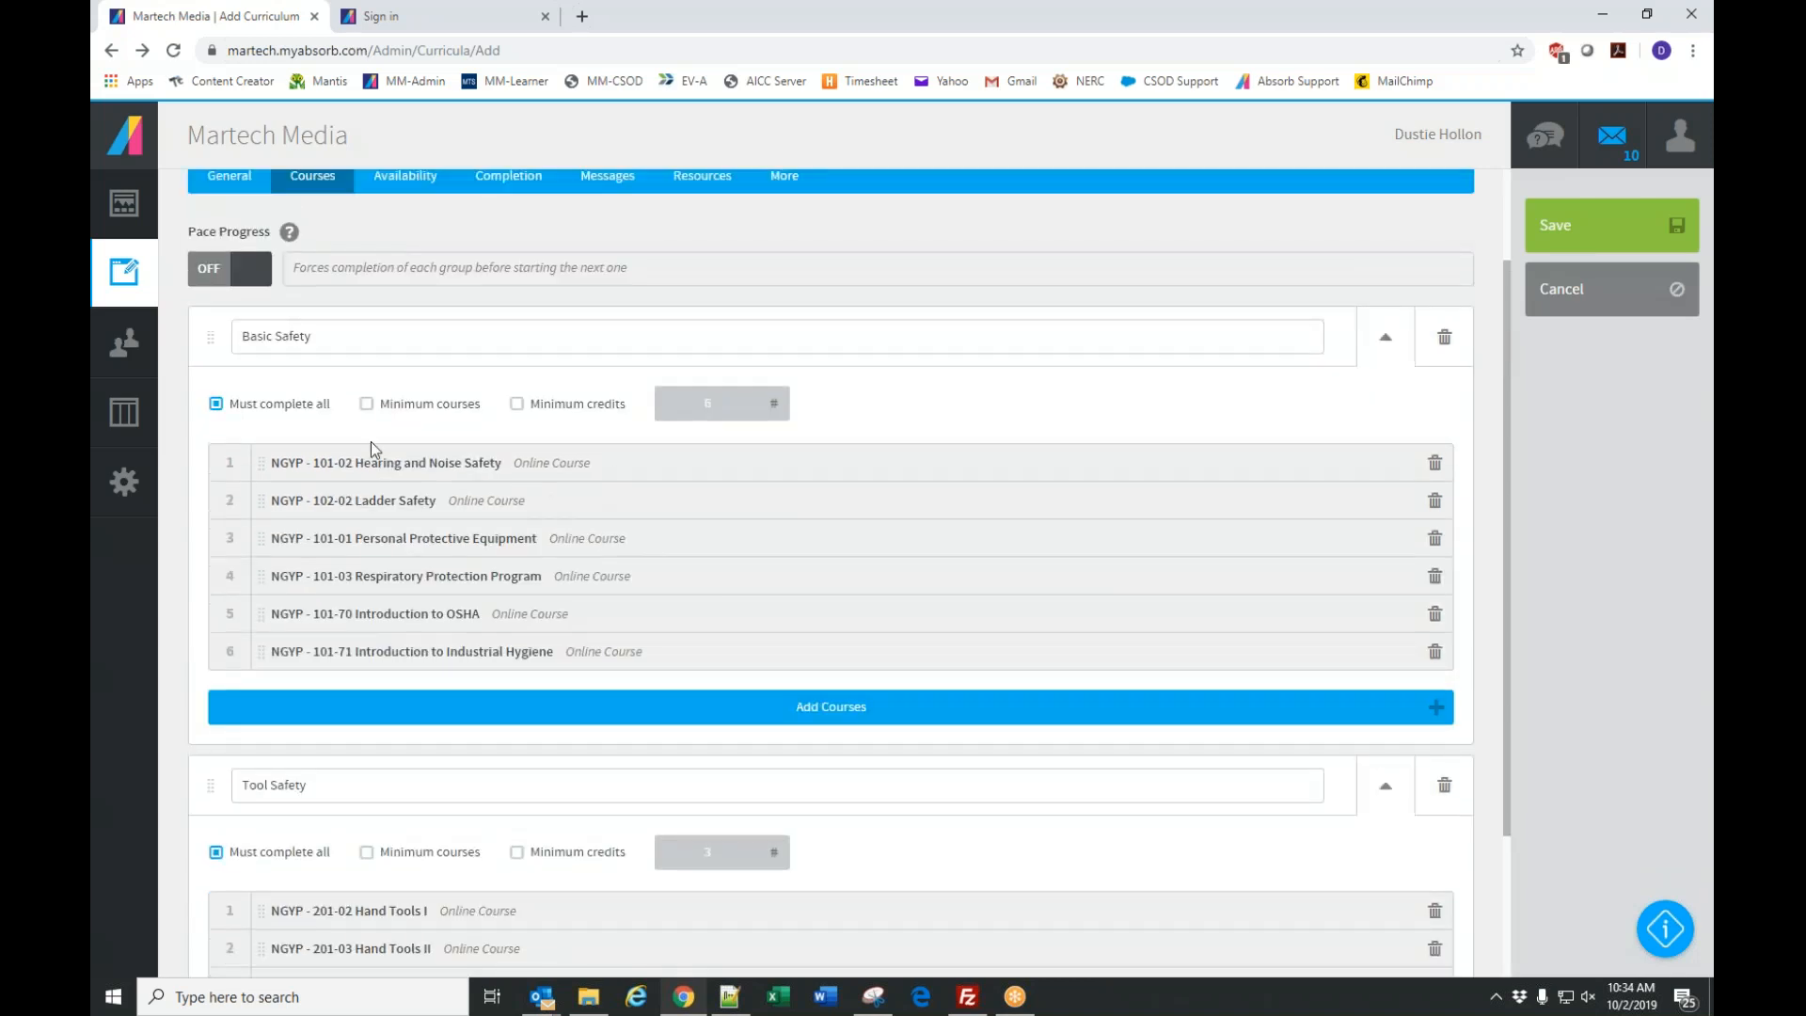
scroll(353, 546, down, 2)
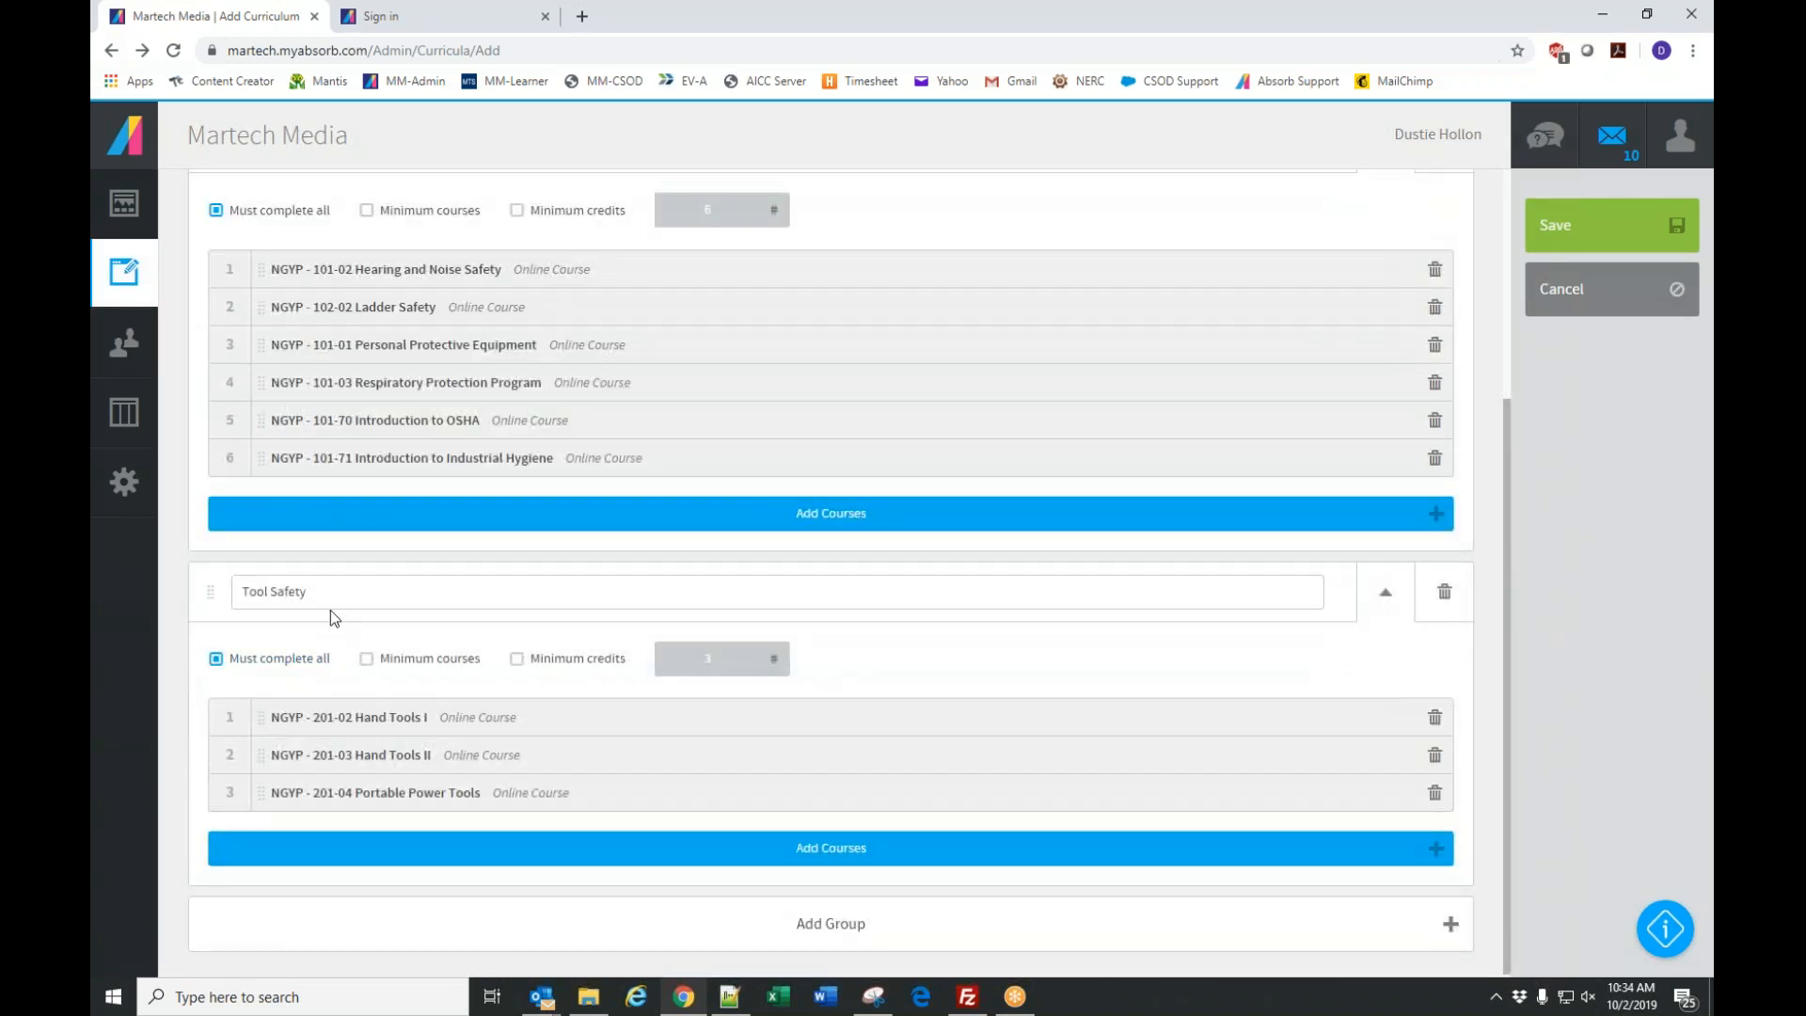
scroll(625, 471, up, 2)
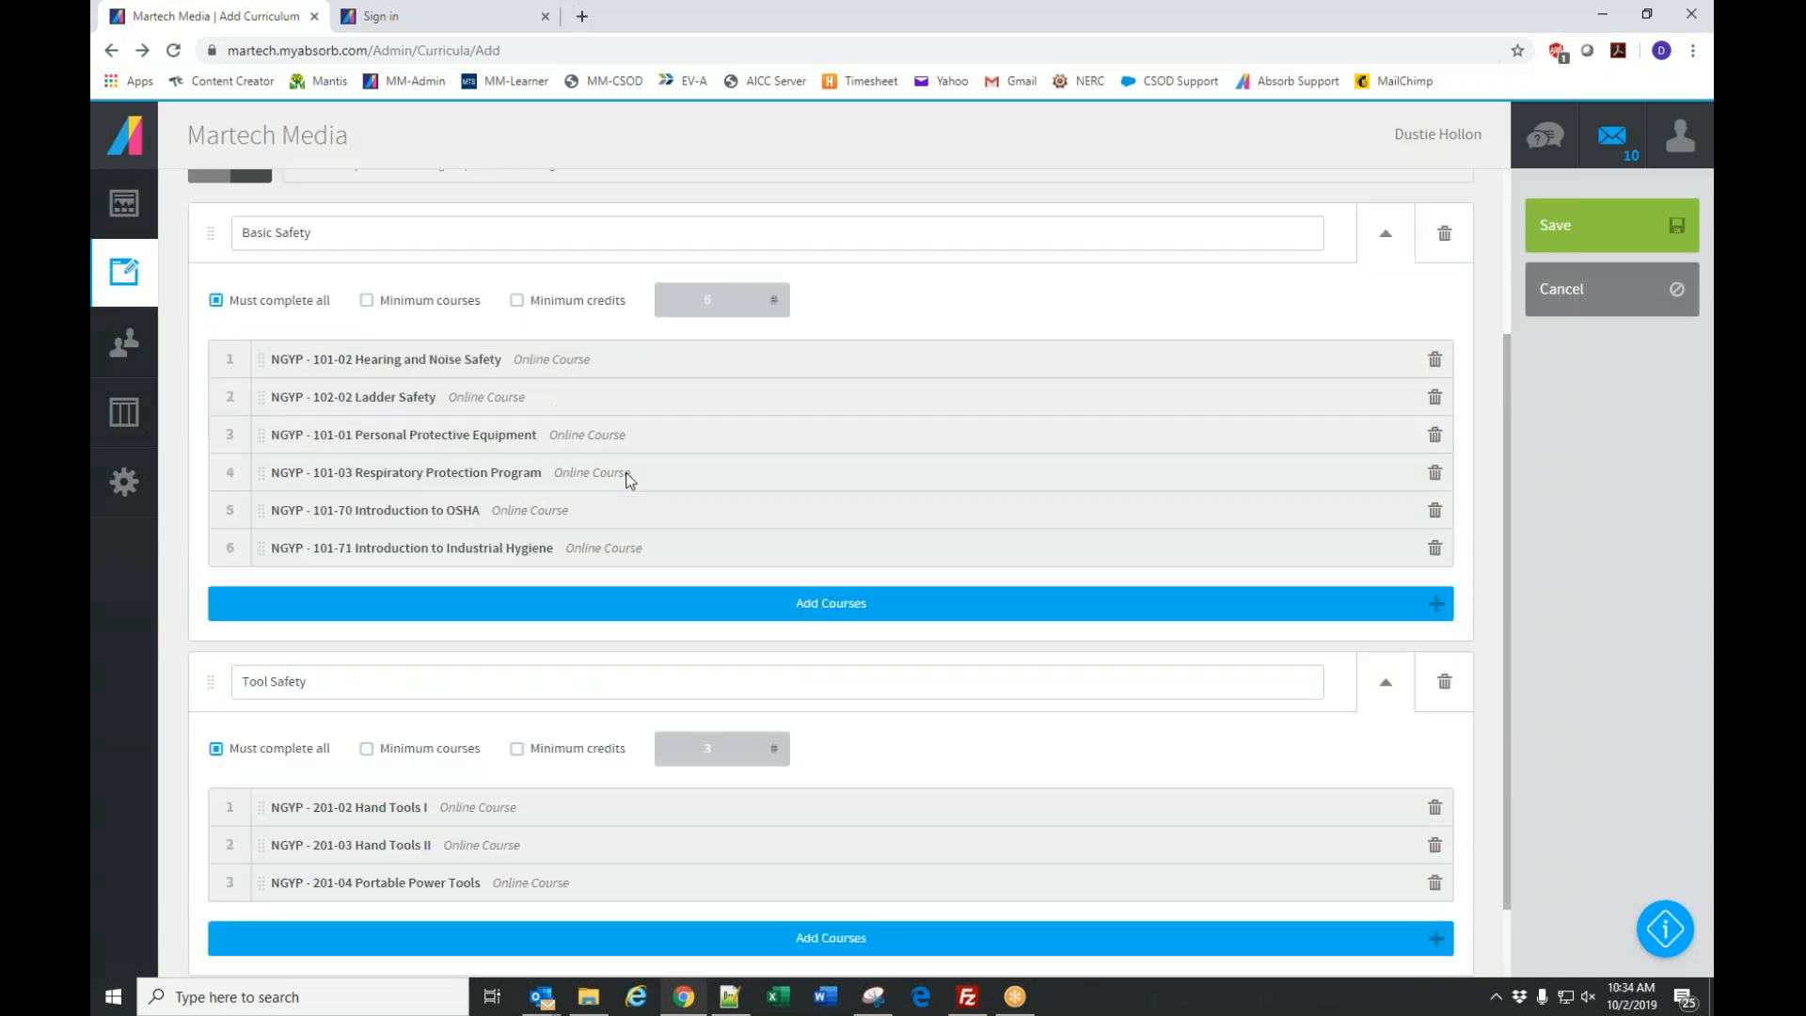
scroll(630, 481, up, 1)
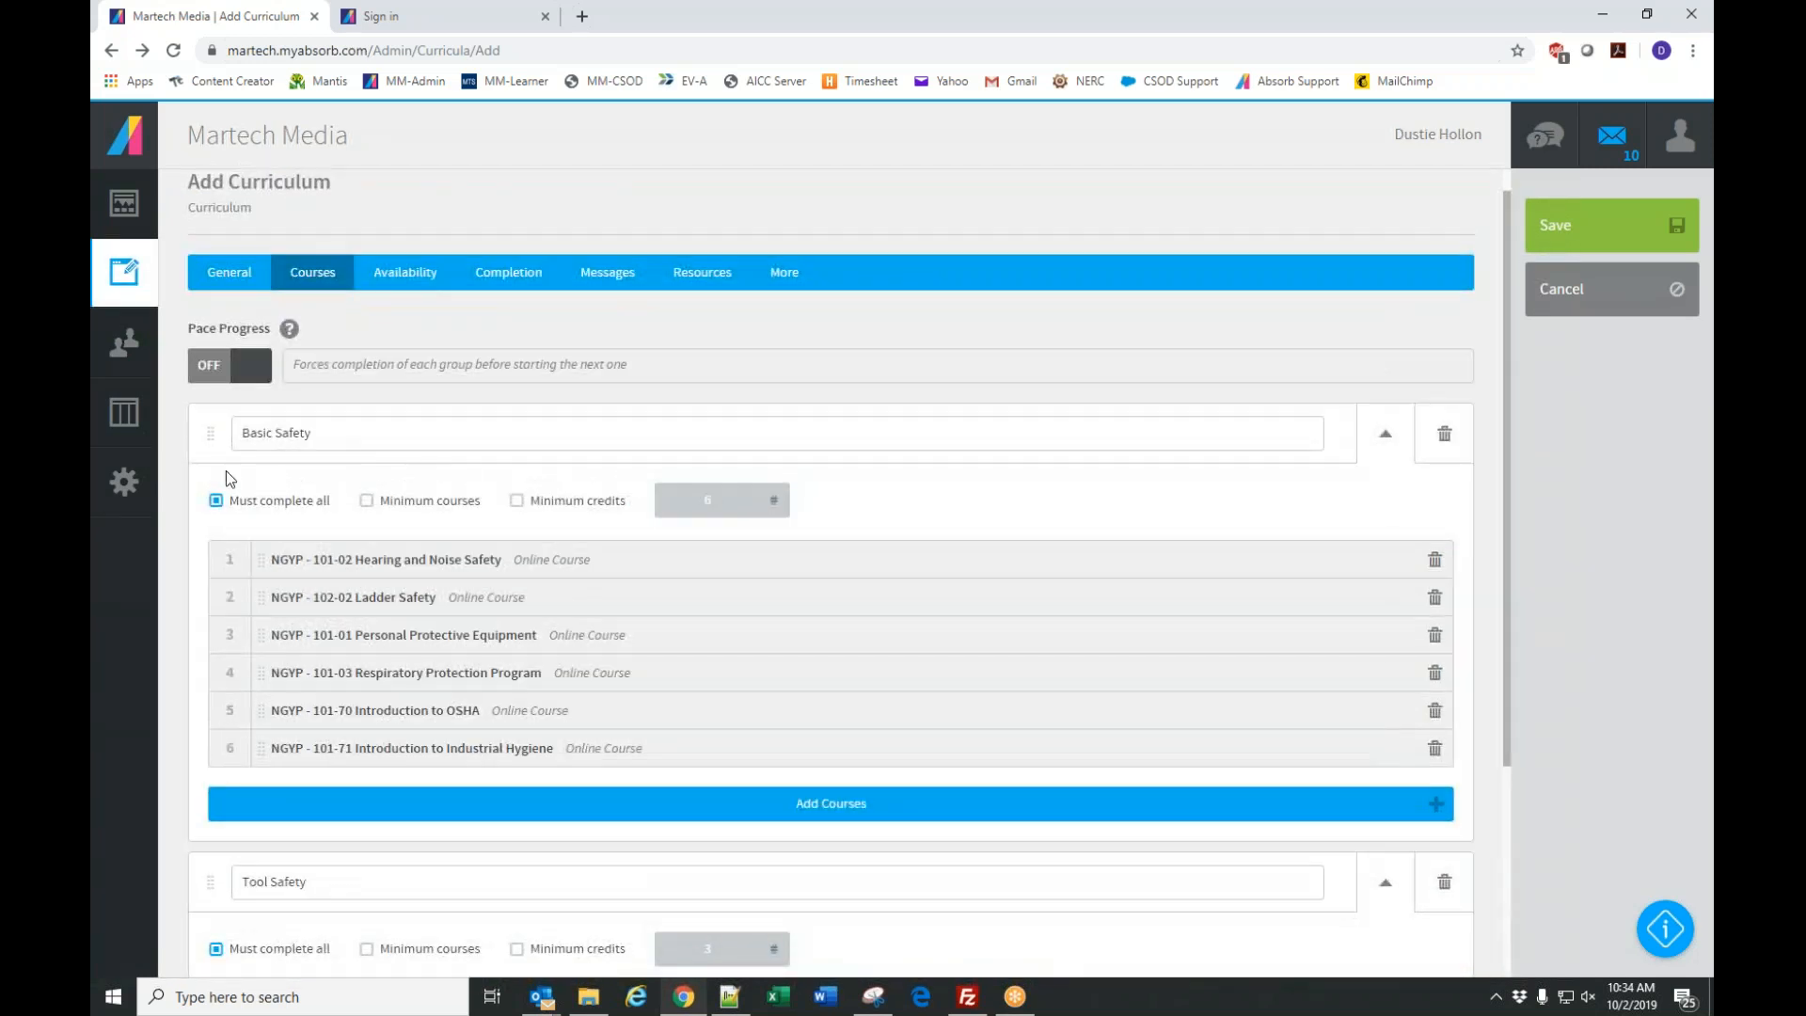
click(250, 375)
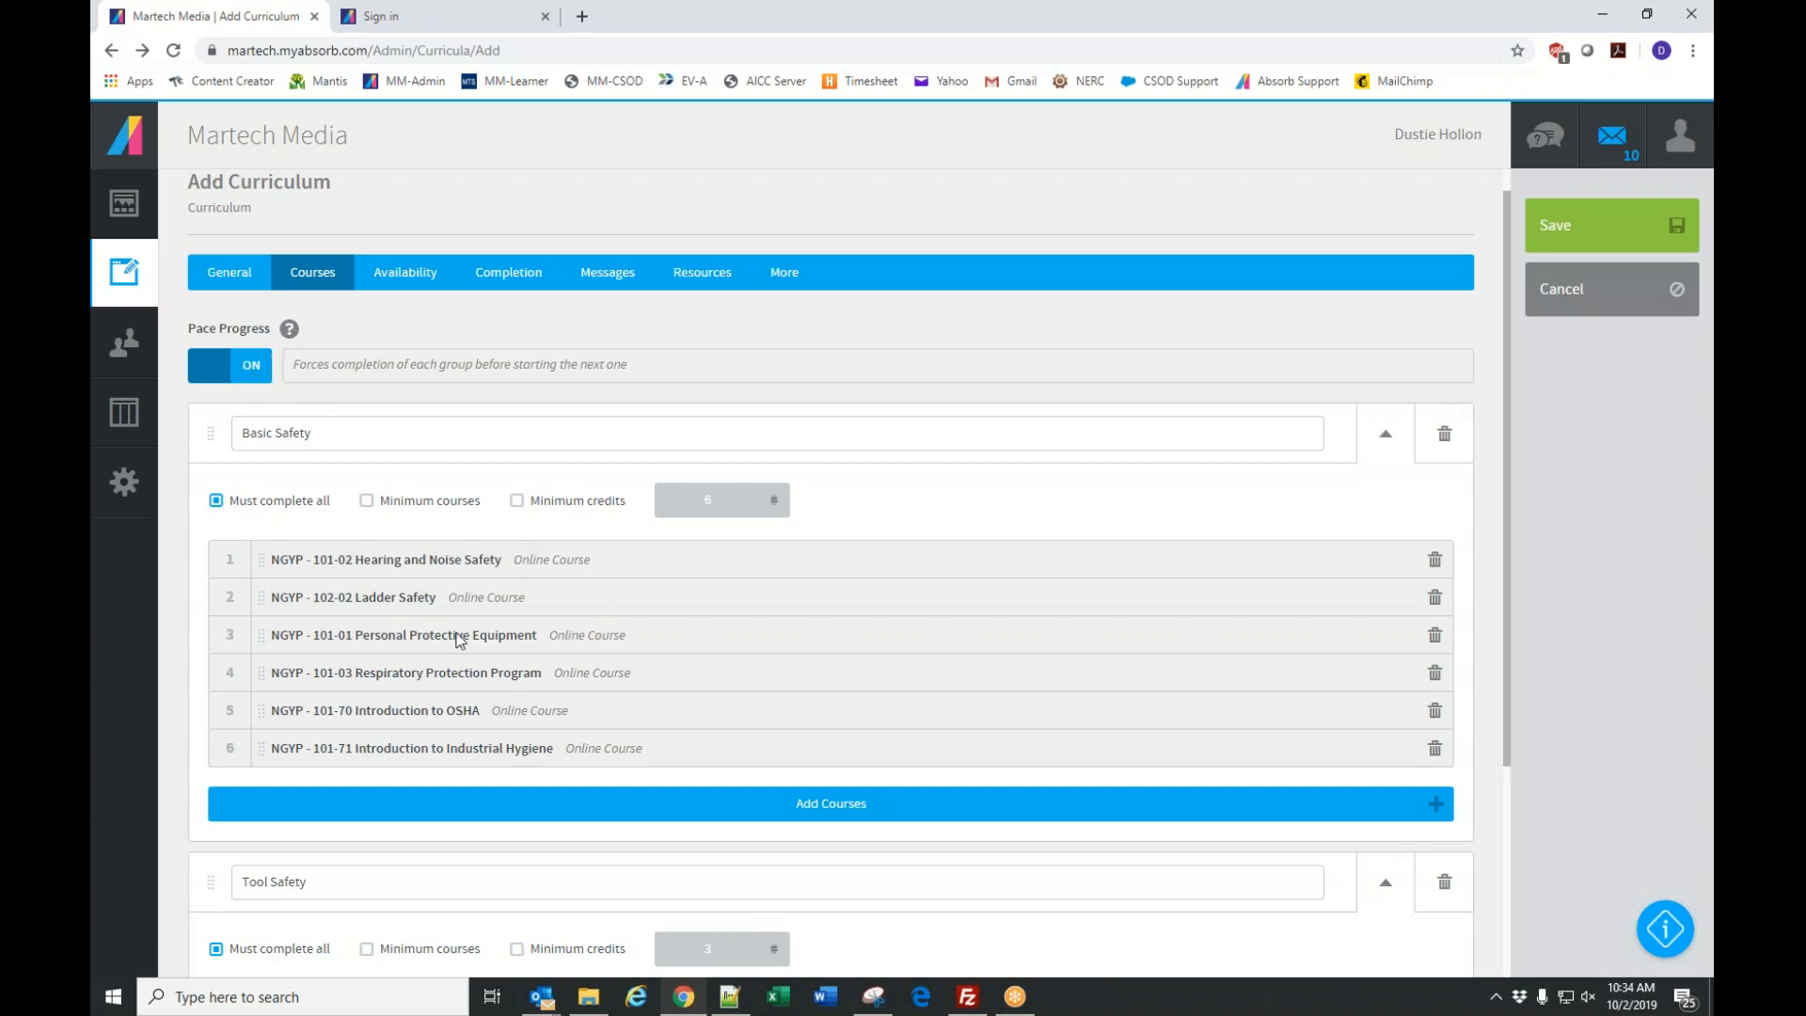
Change the Basic Safety group's completion requirement to a minimum of 4 courses.
scroll(543, 587, down, 2)
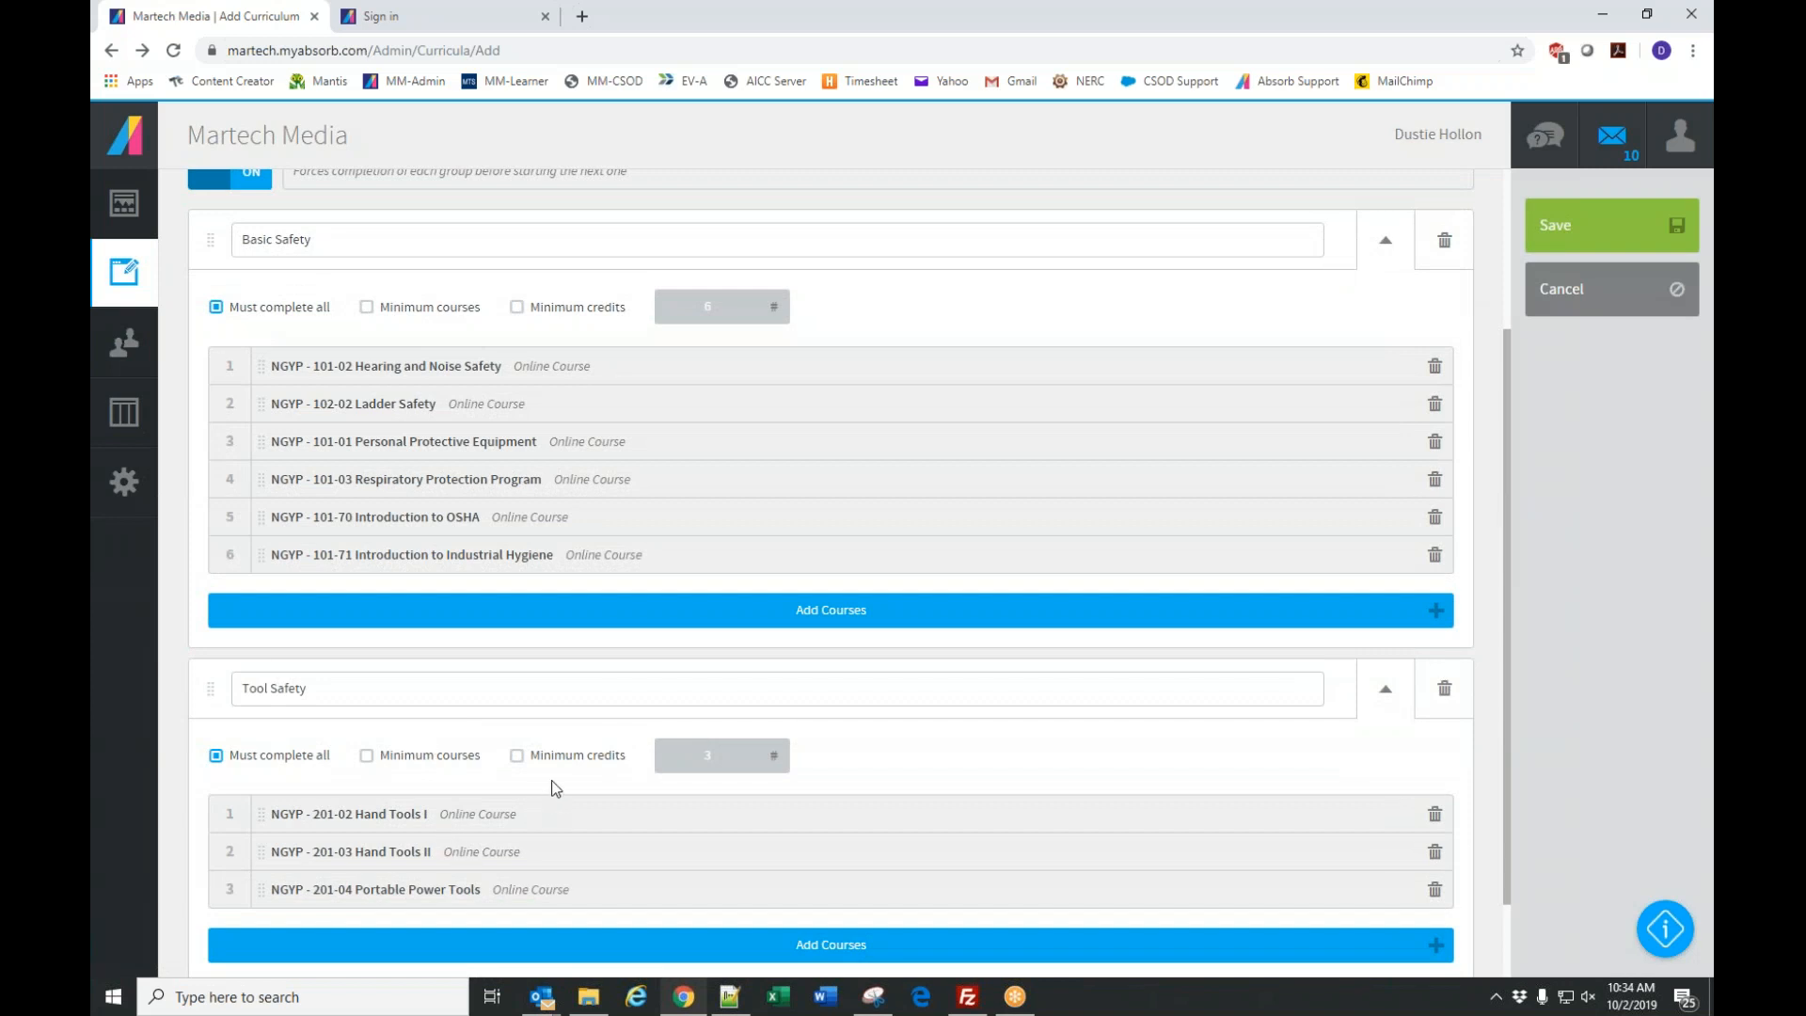
scroll(696, 308, up, 1)
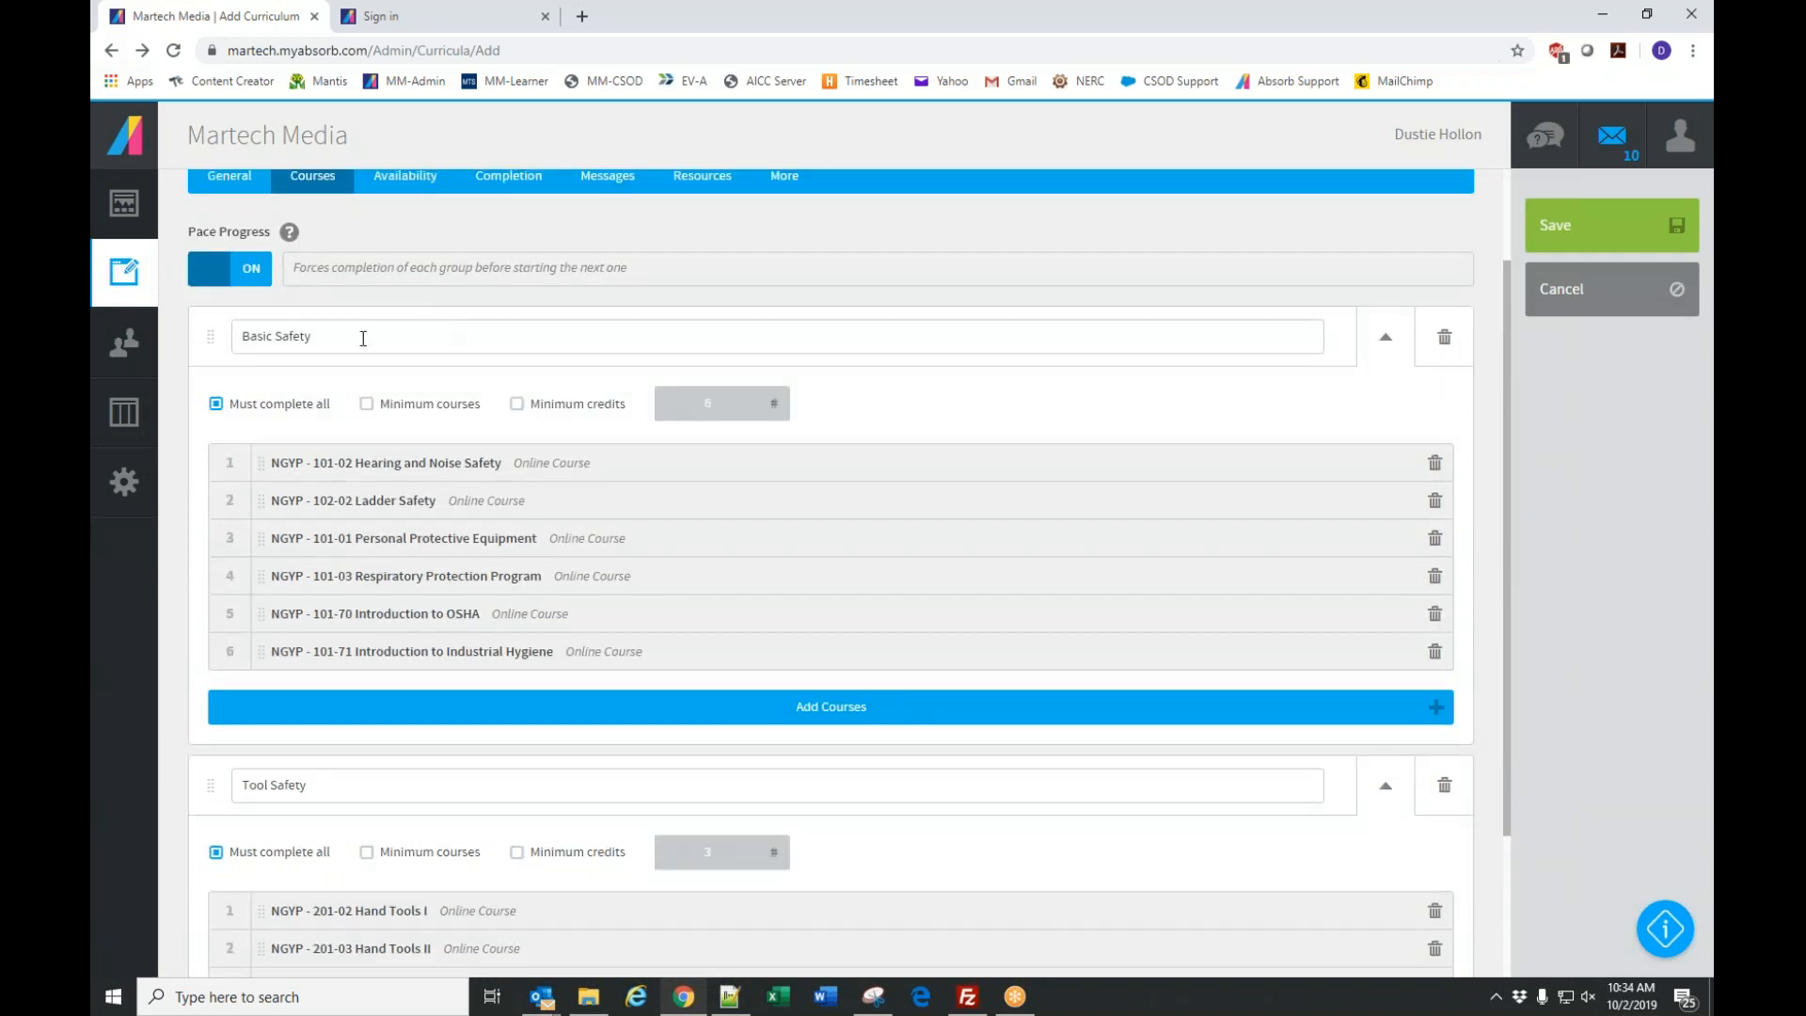
click(366, 404)
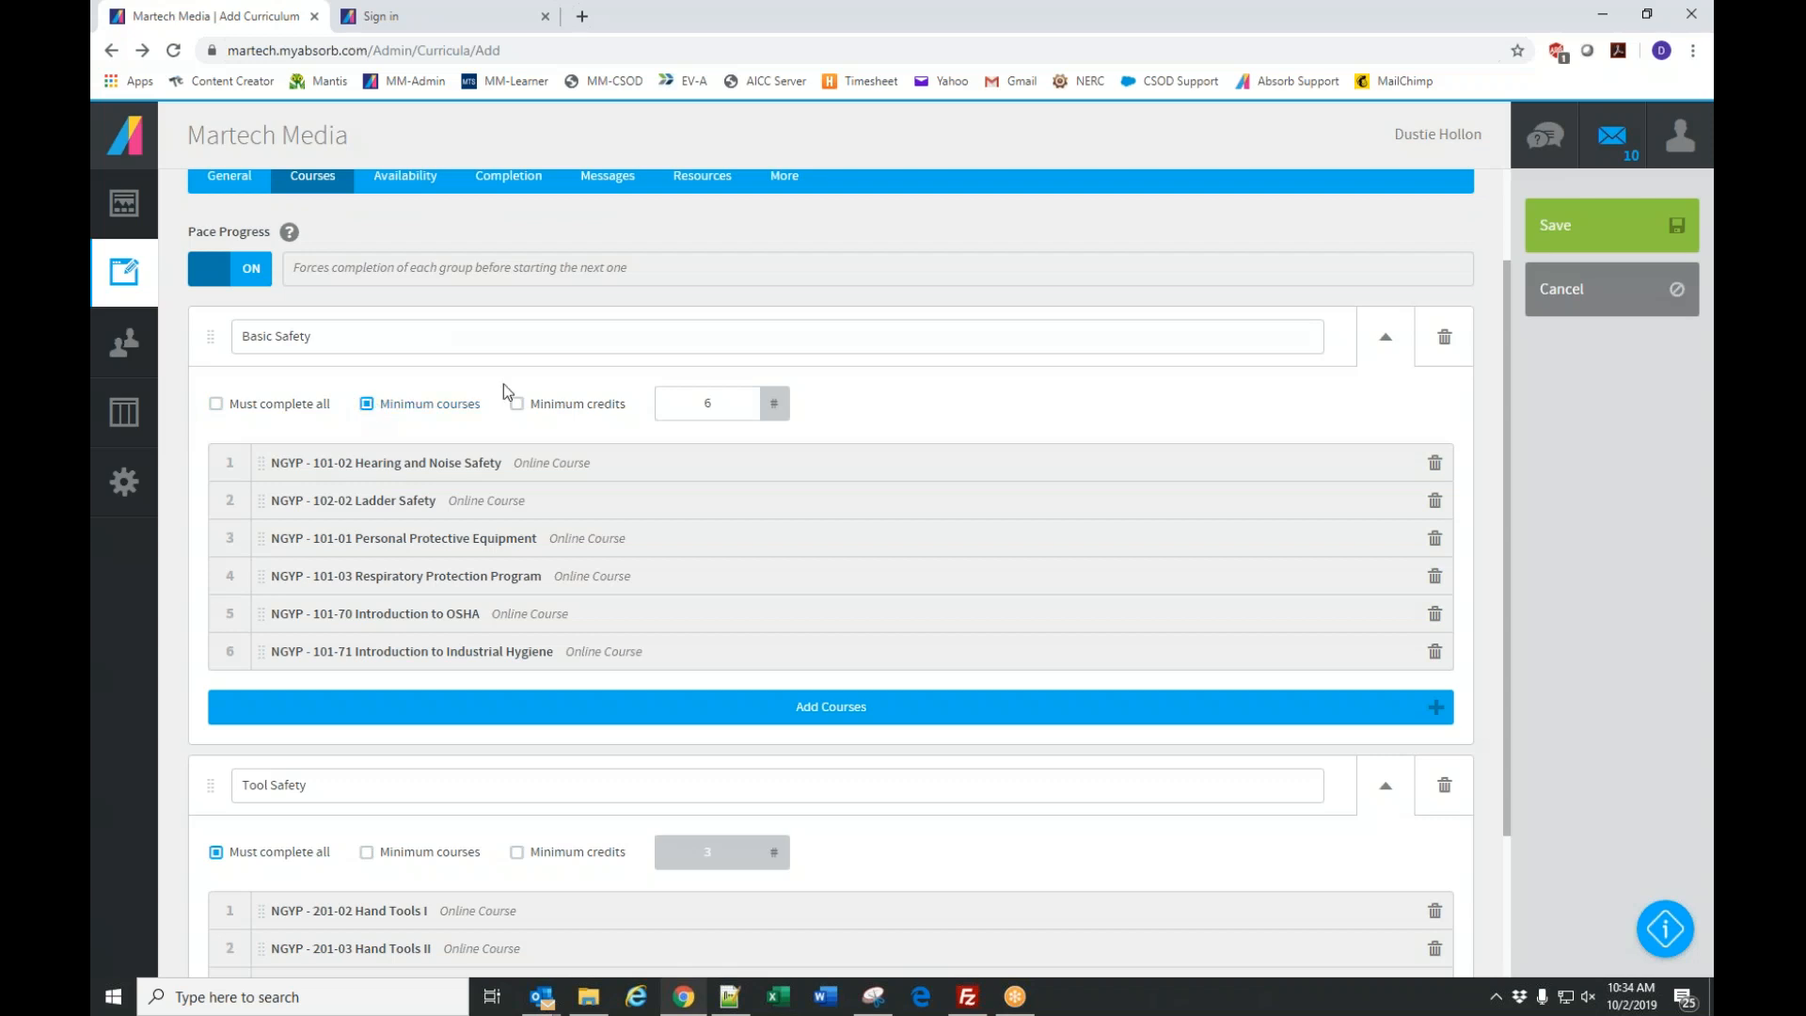
double_click(705, 404)
text(4)
Review the courses and completion requirements of the Basic Safety and Tool Safety groups.
scroll(464, 705, down, 2)
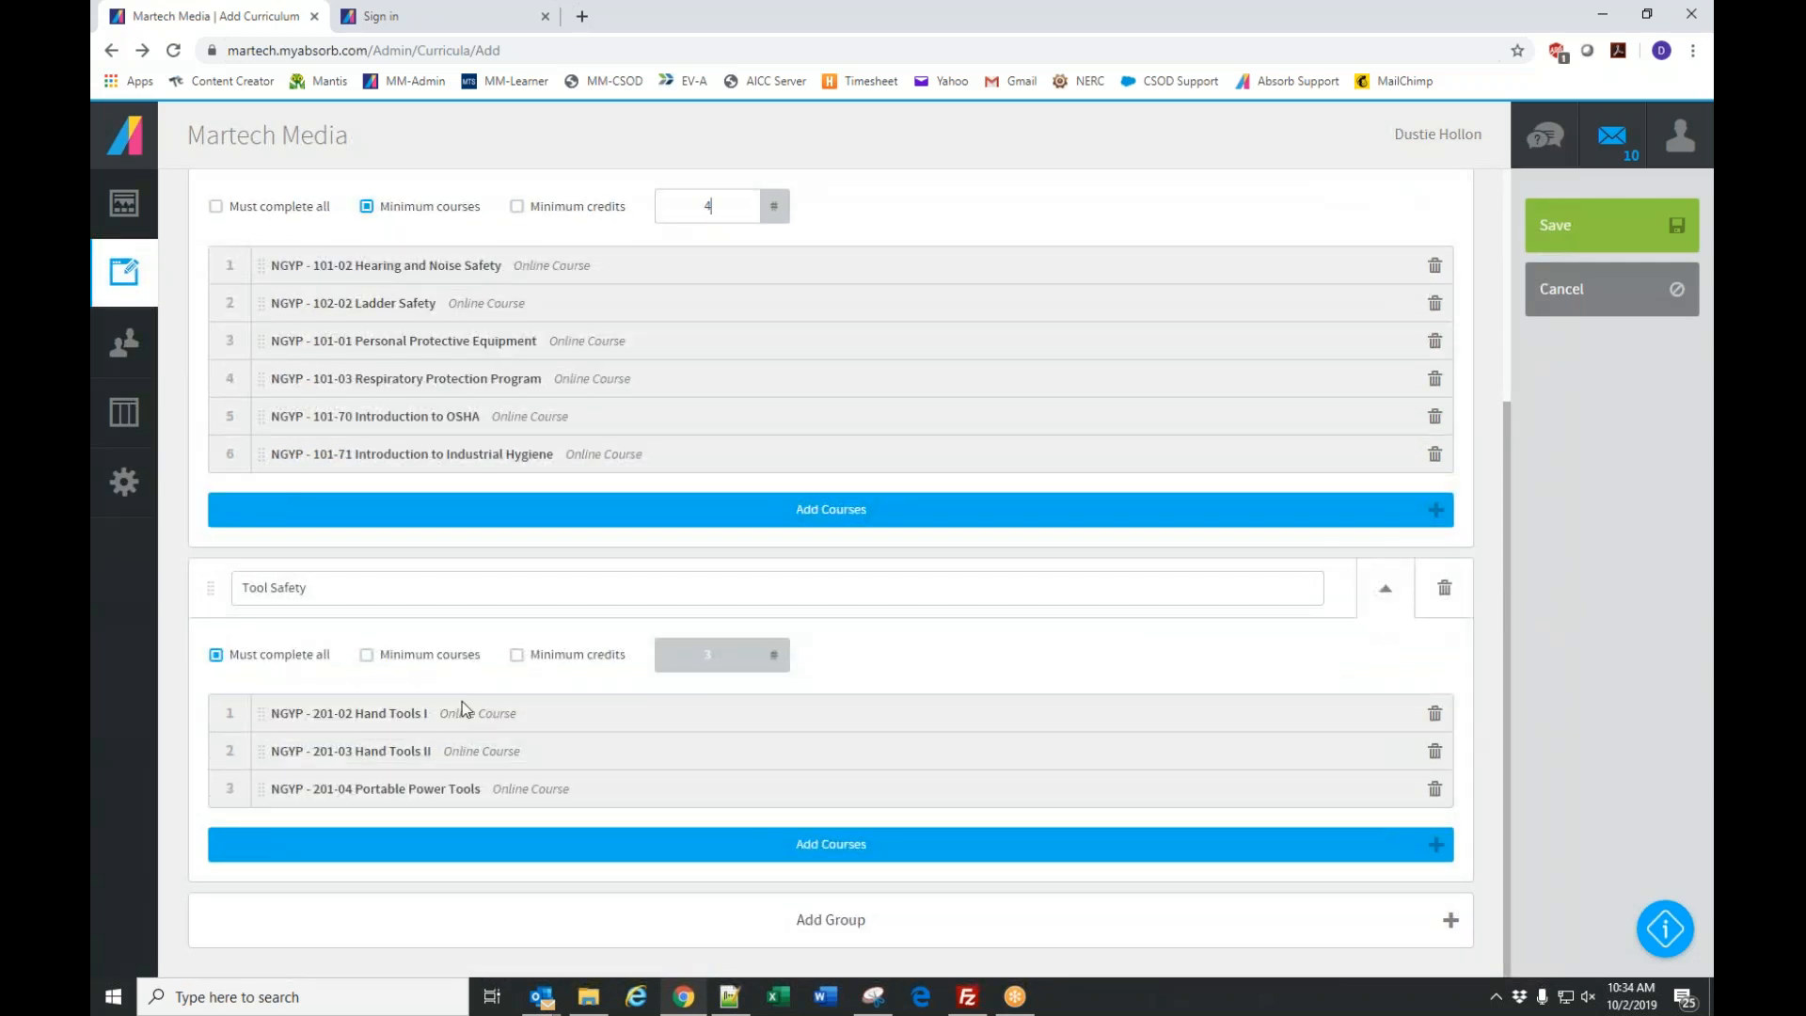
scroll(495, 739, up, 3)
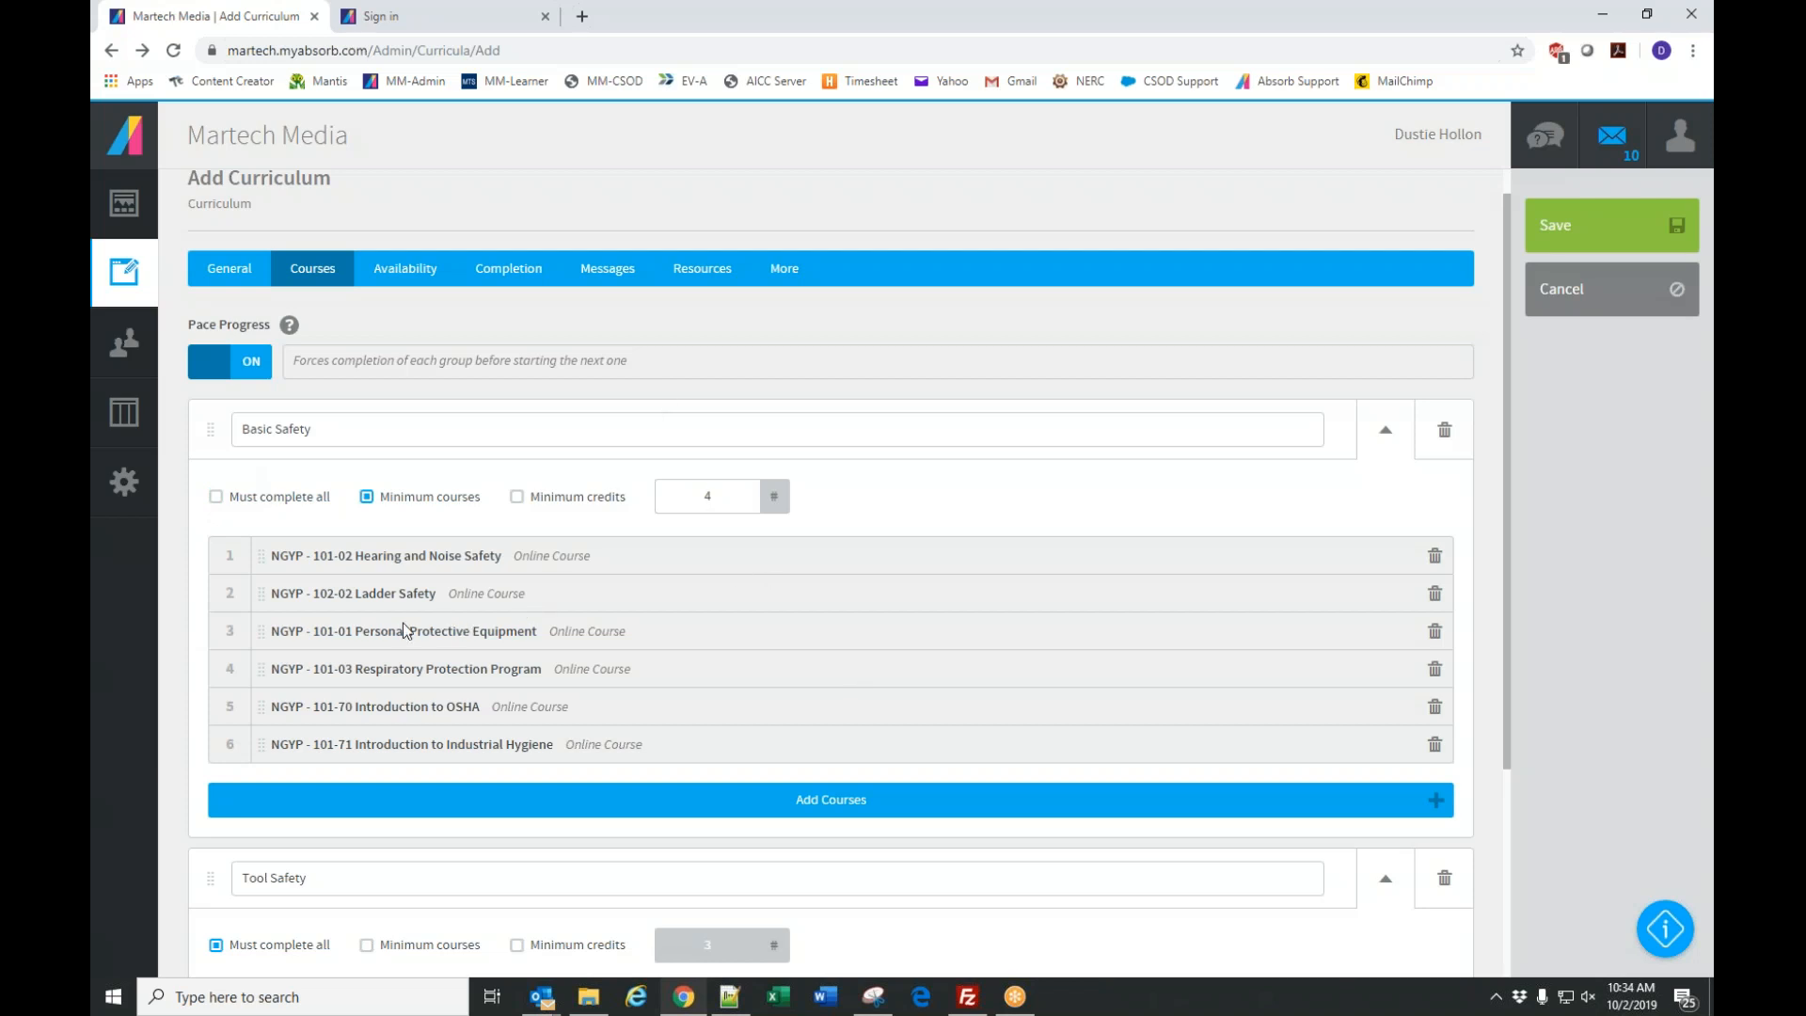
scroll(344, 884, down, 2)
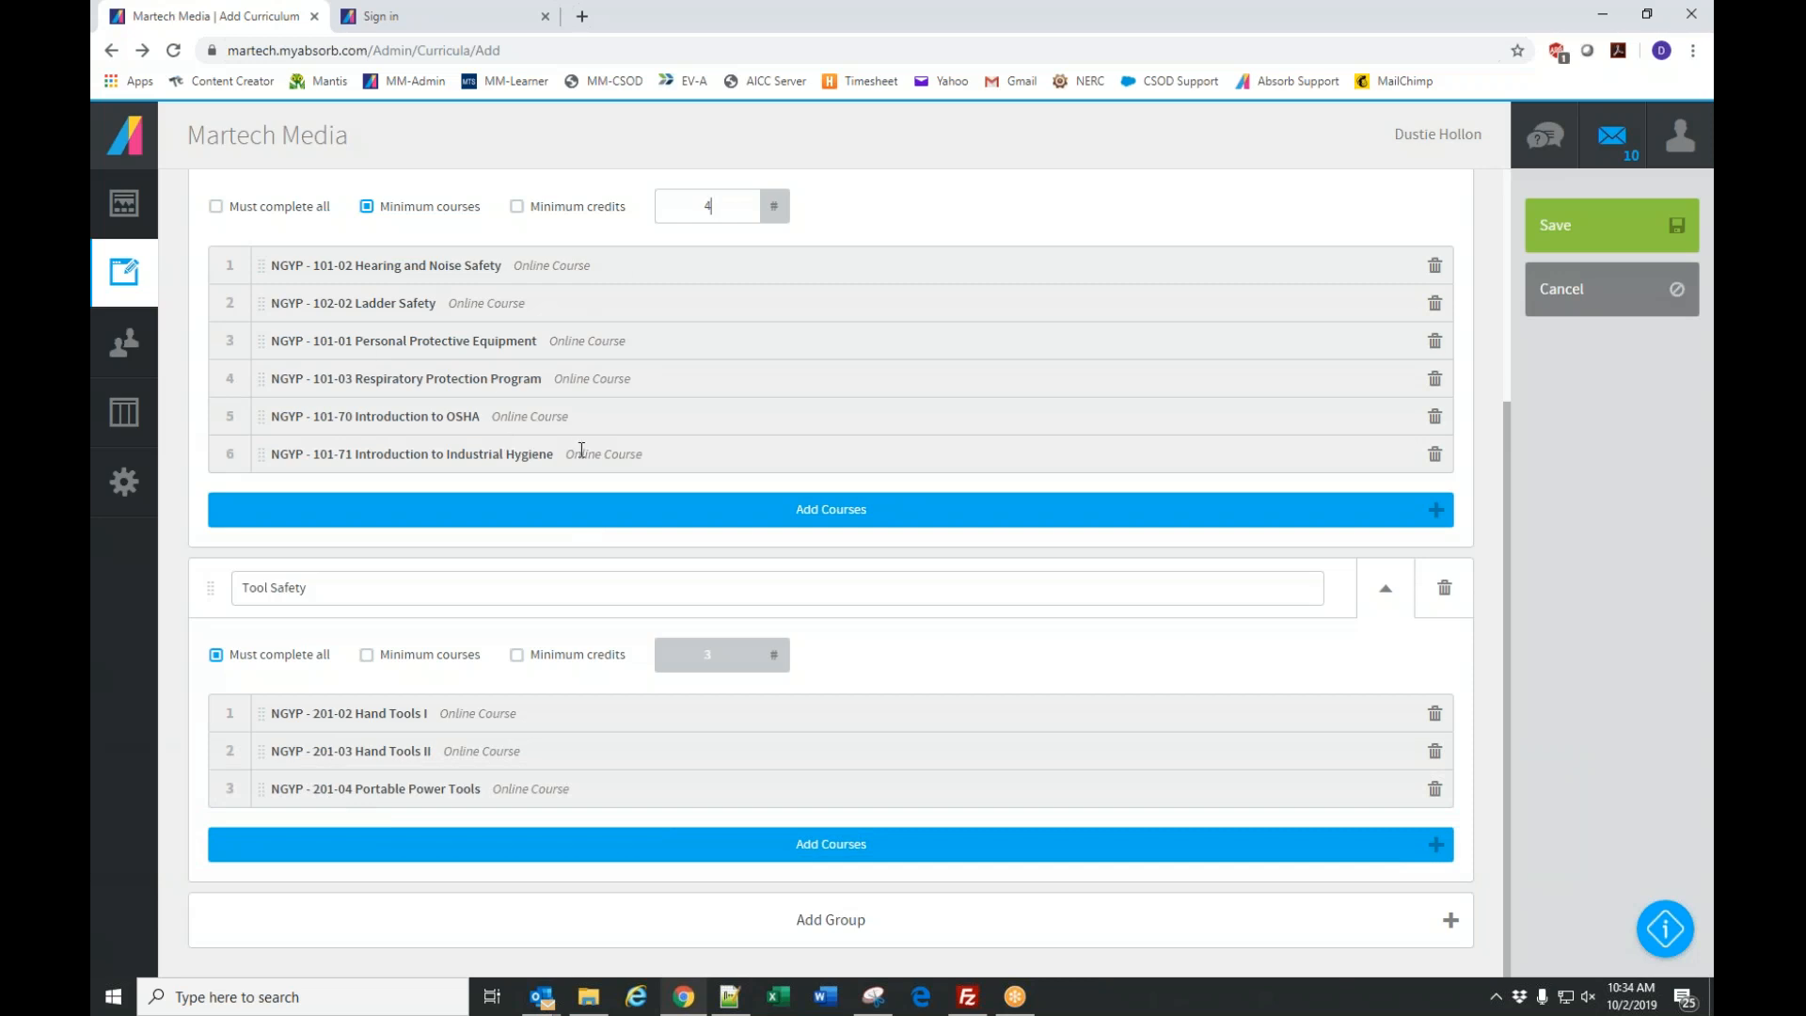
scroll(1084, 532, up, 3)
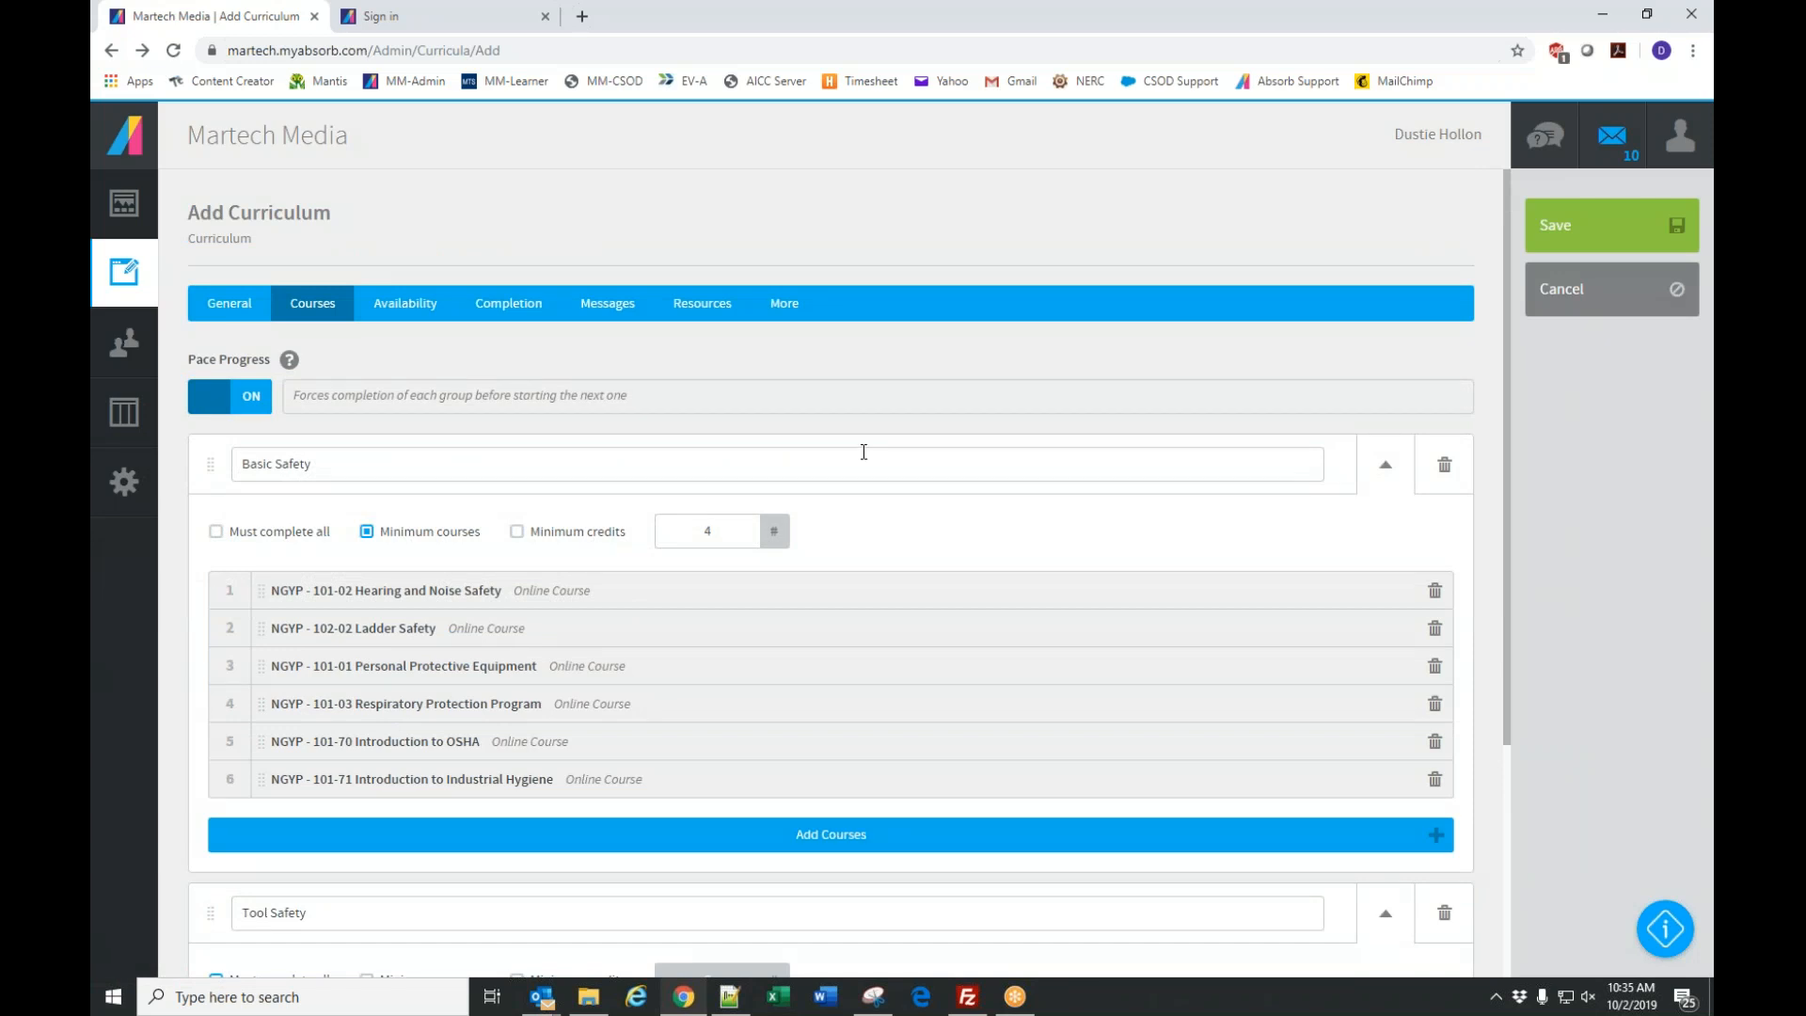
scroll(863, 472, down, 3)
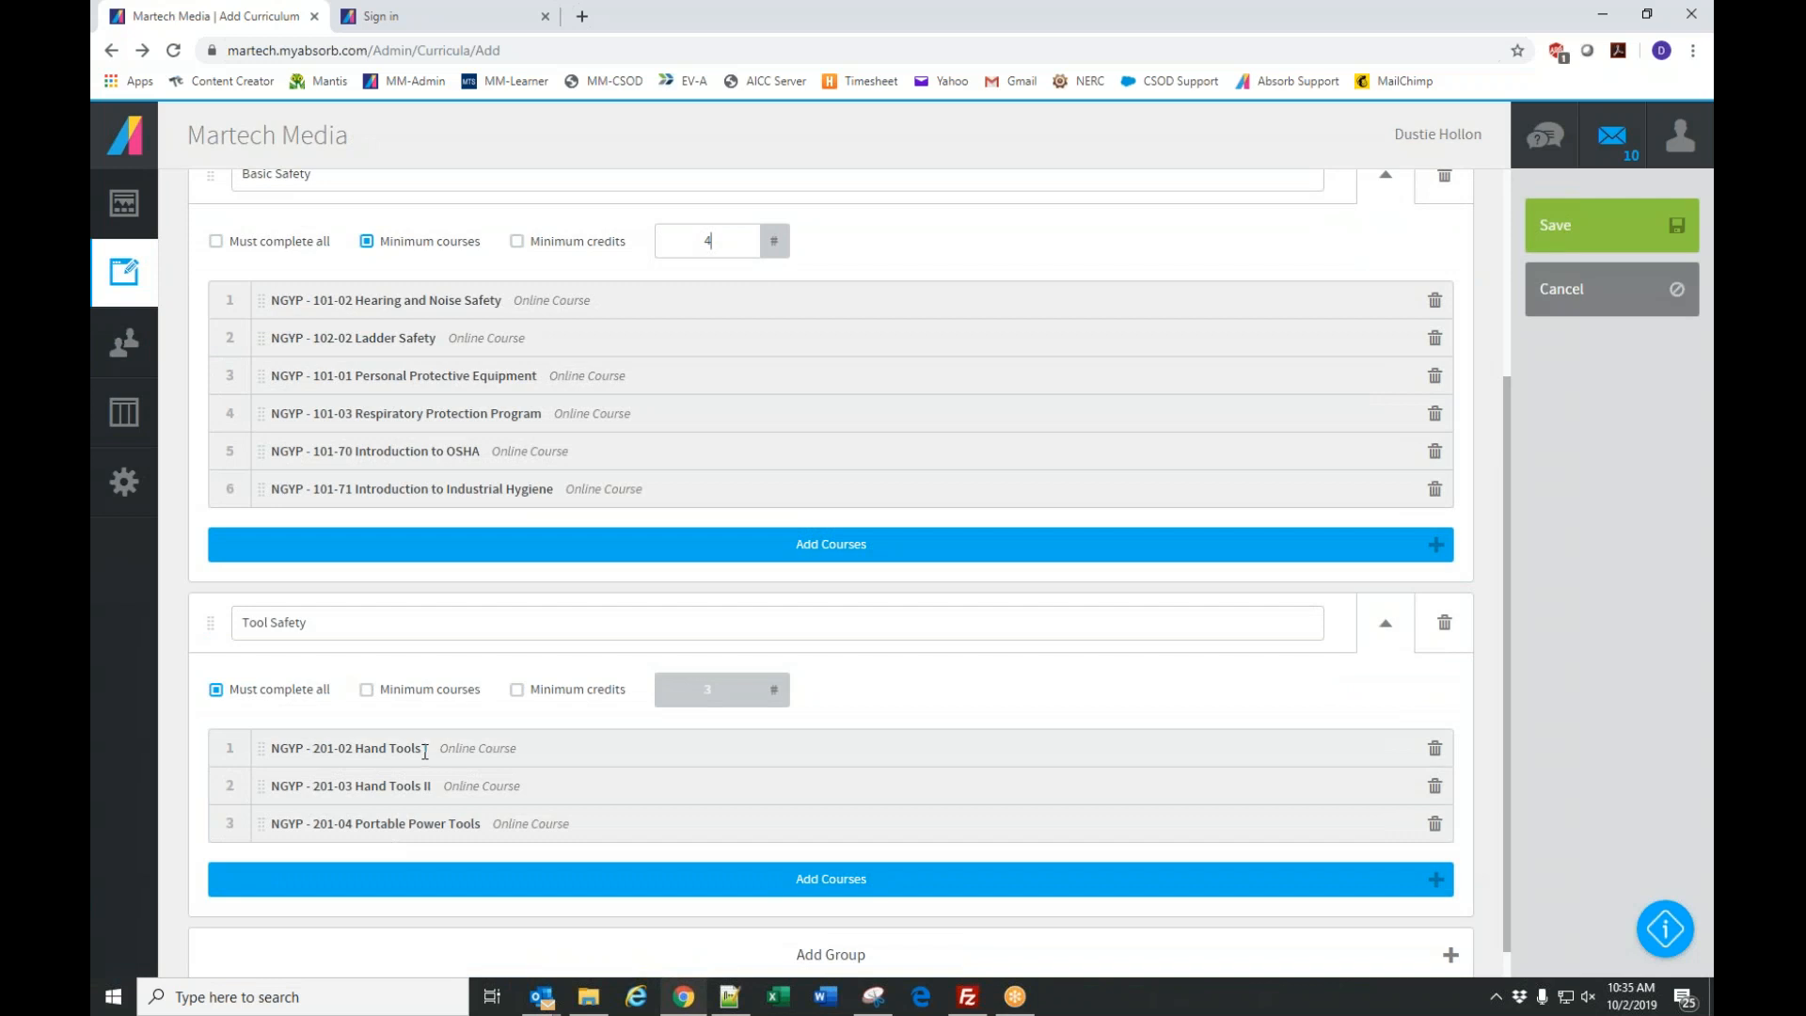
scroll(573, 662, up, 3)
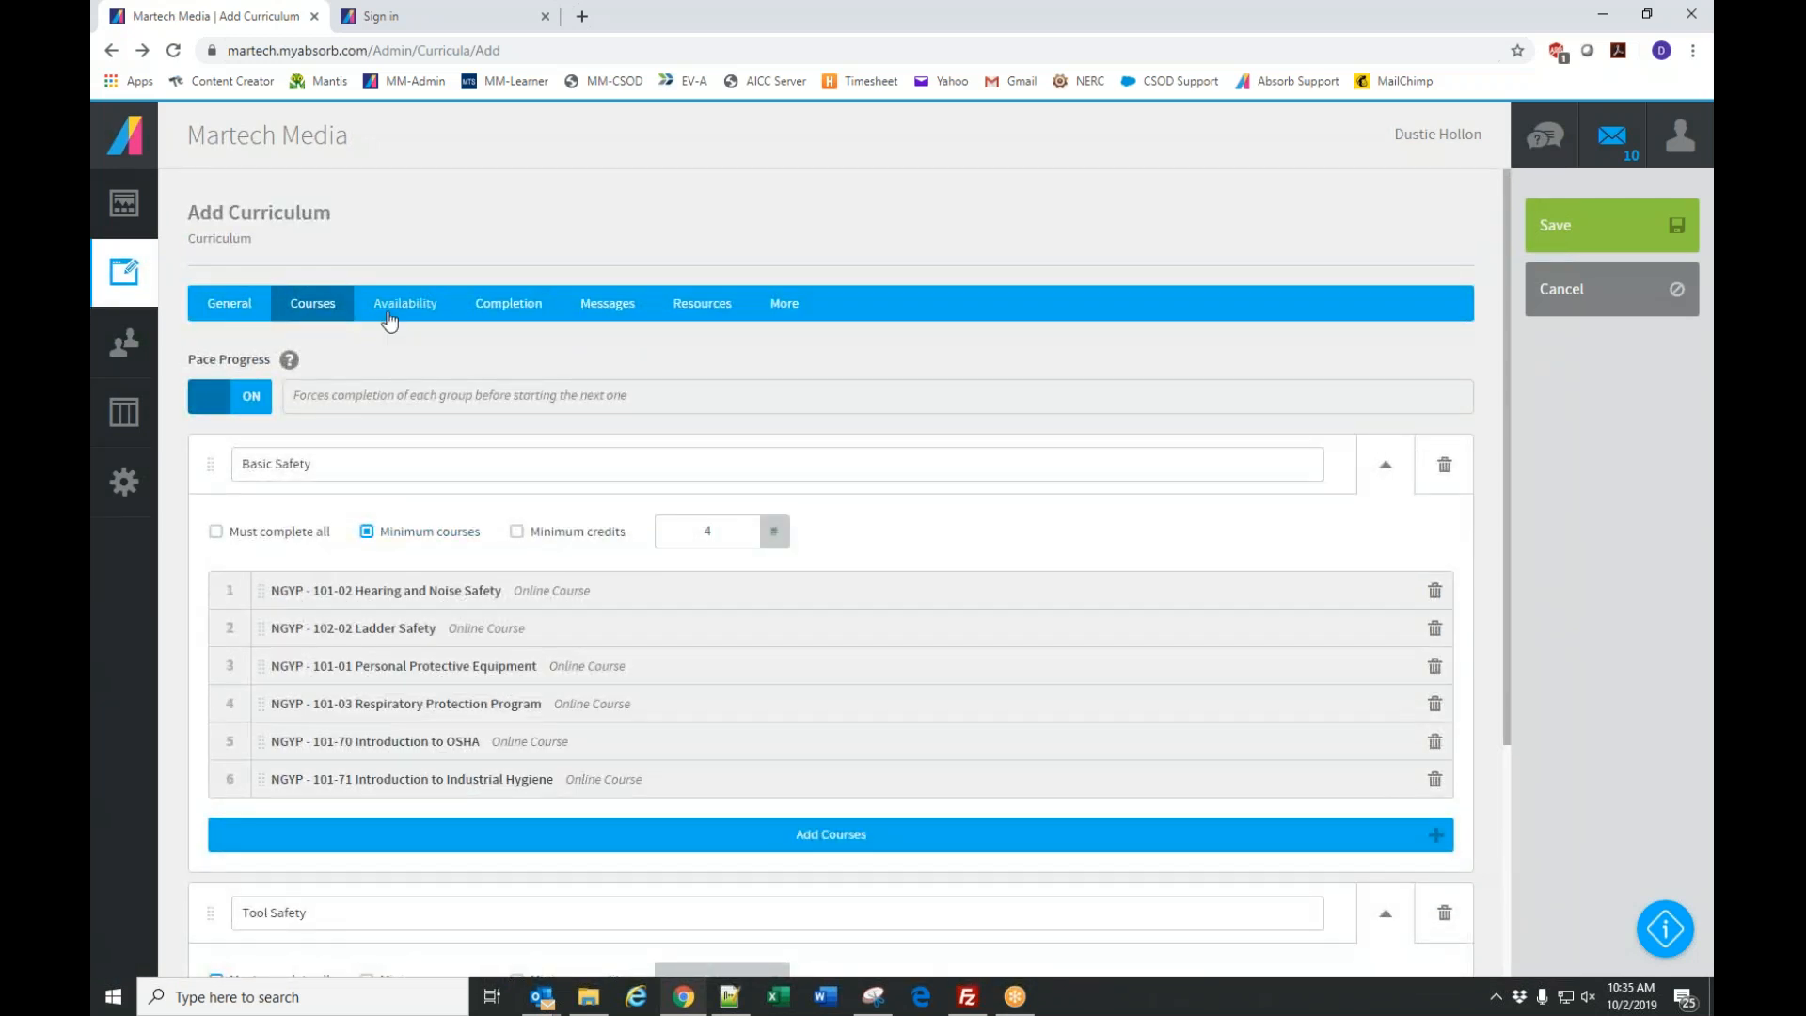
Allow self enrollment in the curriculum with a department rule covering National Gypsum and its sub-departments.
click(390, 316)
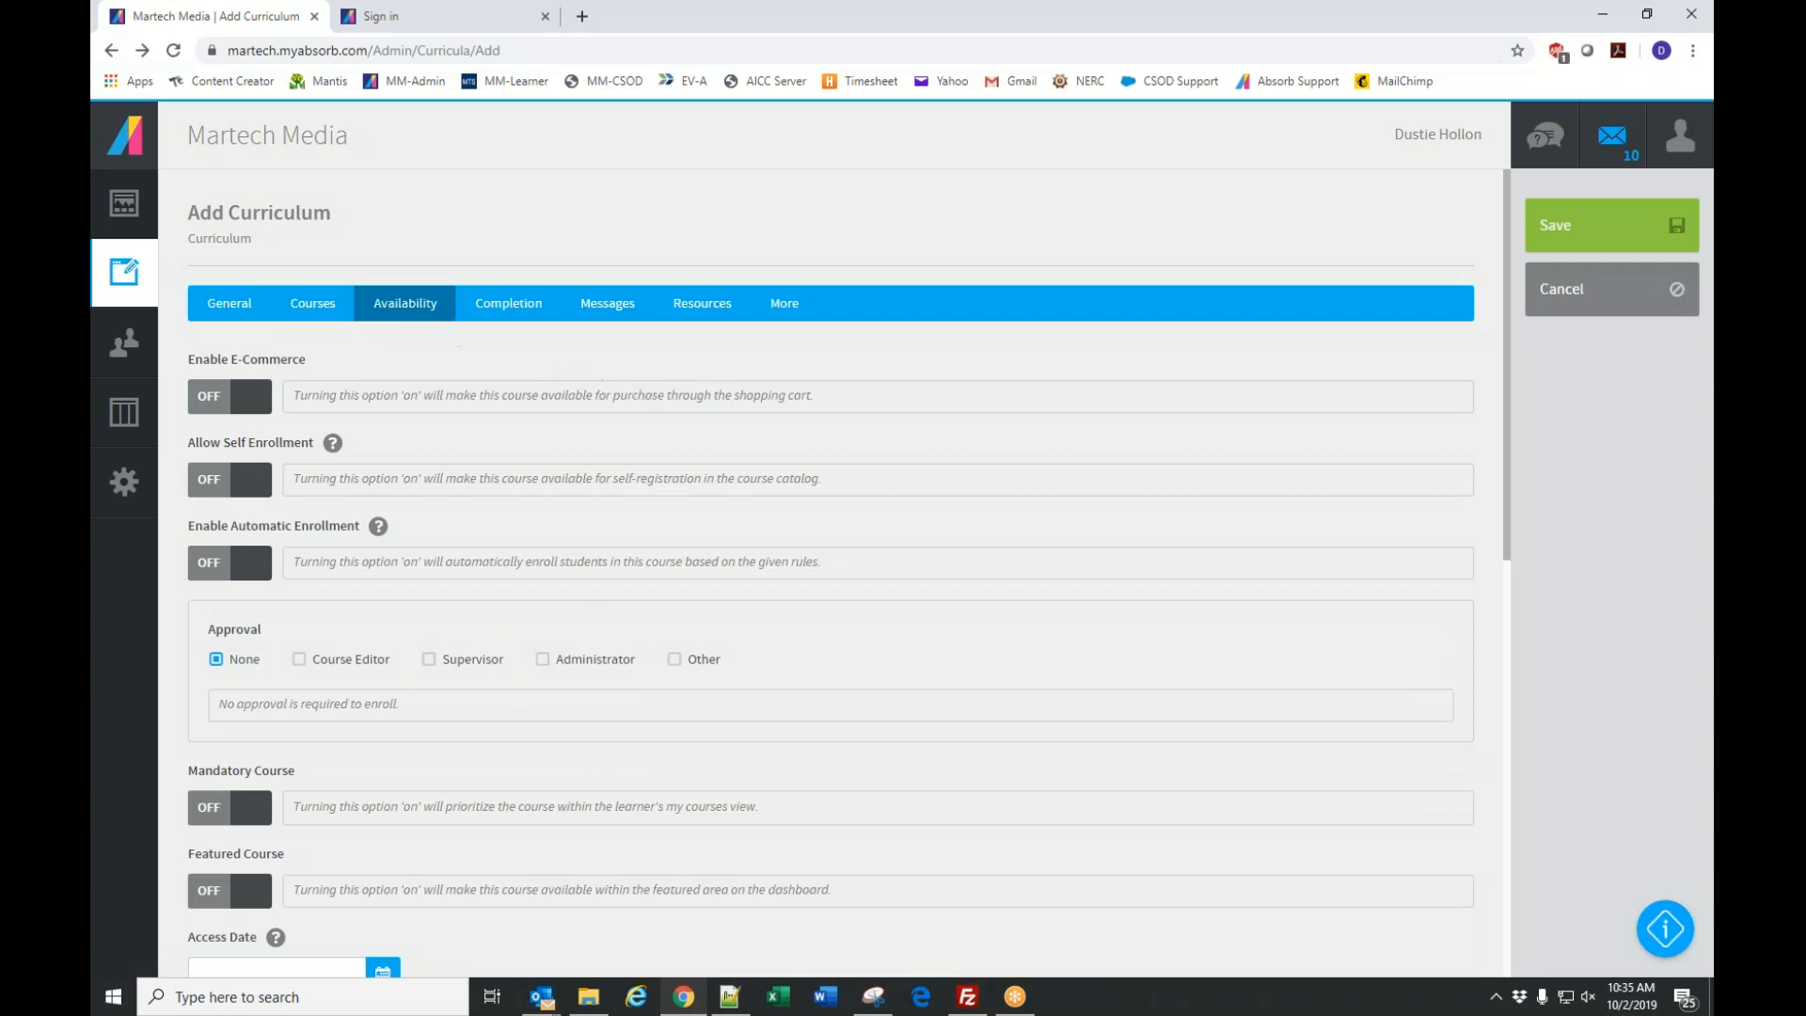
click(243, 485)
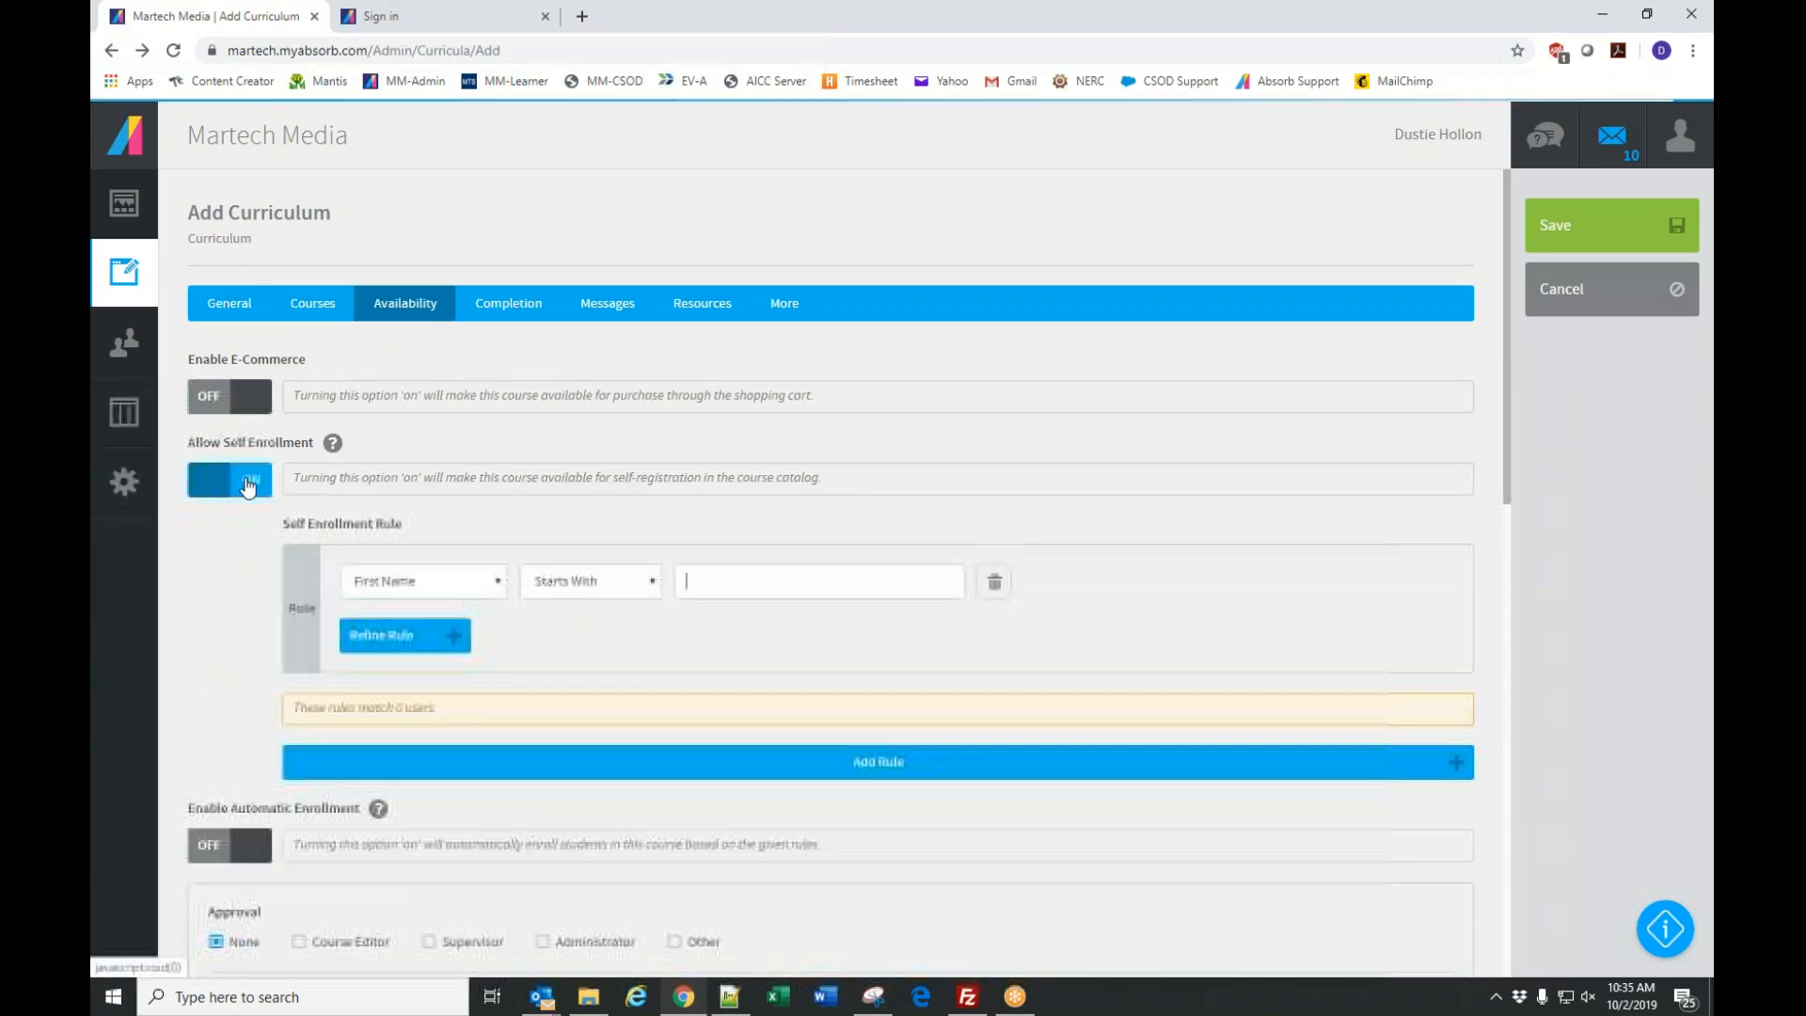
click(397, 581)
click(405, 681)
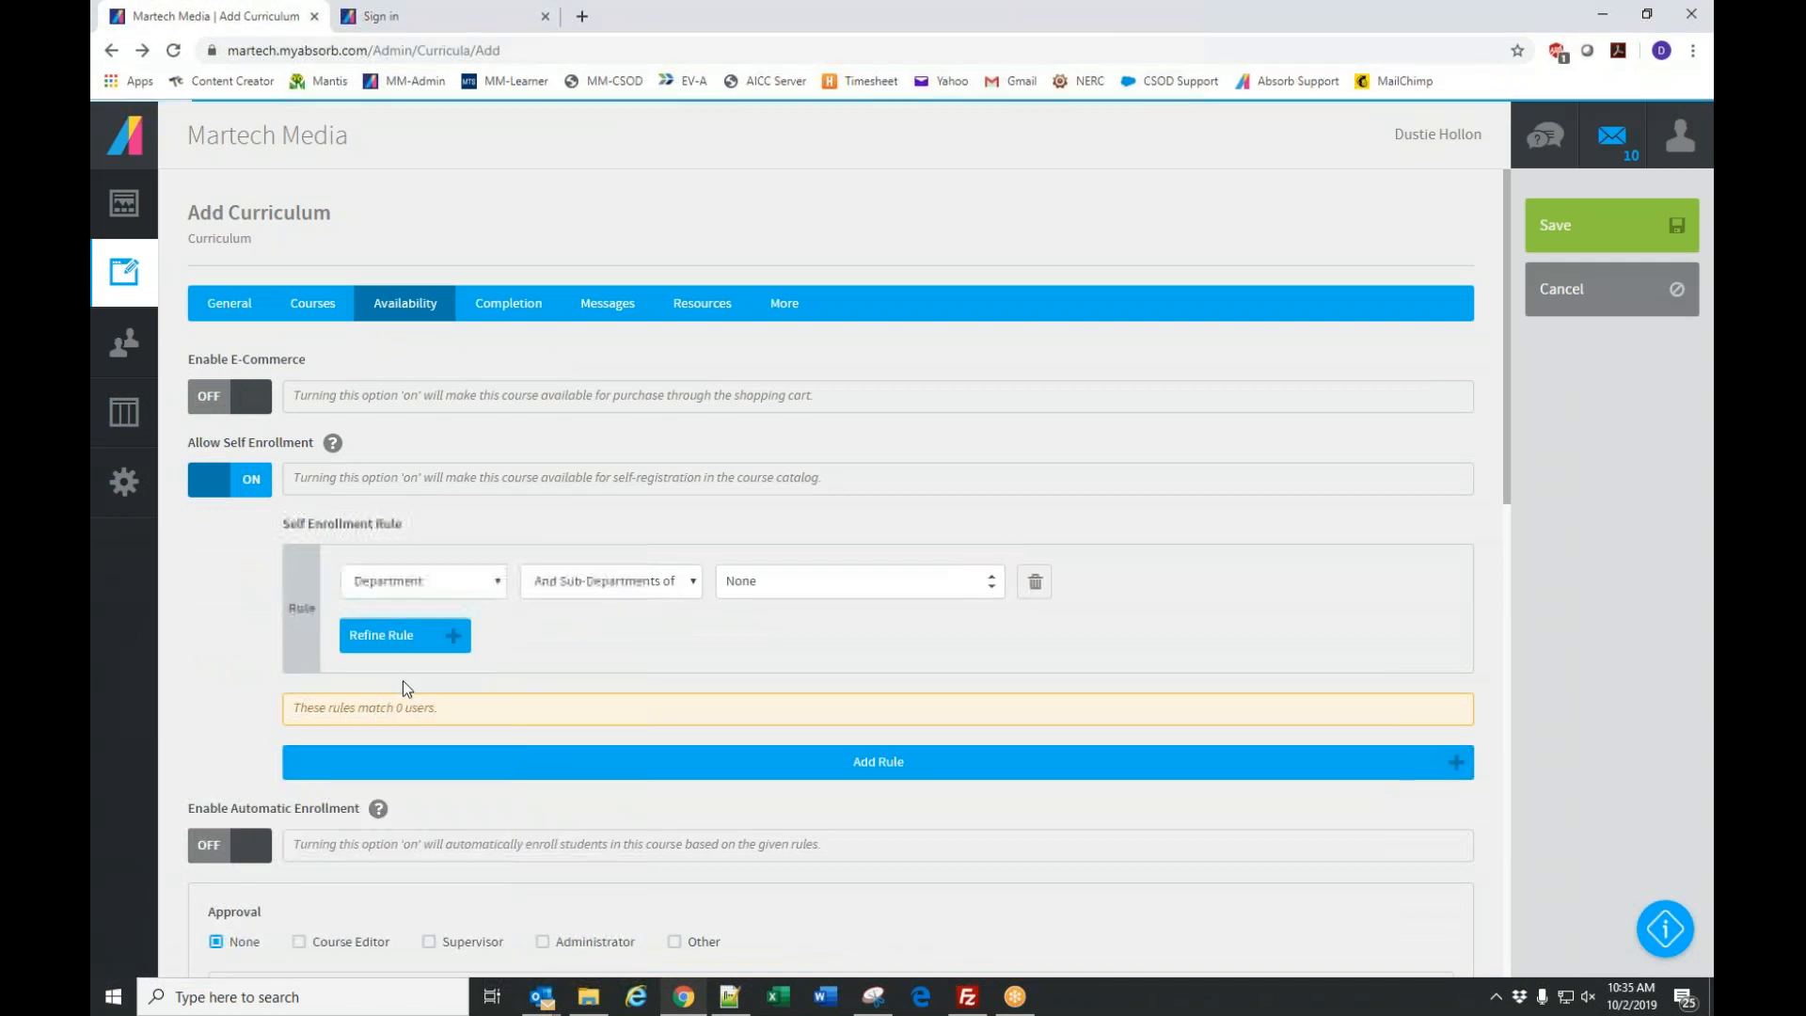
Turn on automatic enrollment, look over the available rule criteria, and turn it off again.
scroll(358, 633, down, 3)
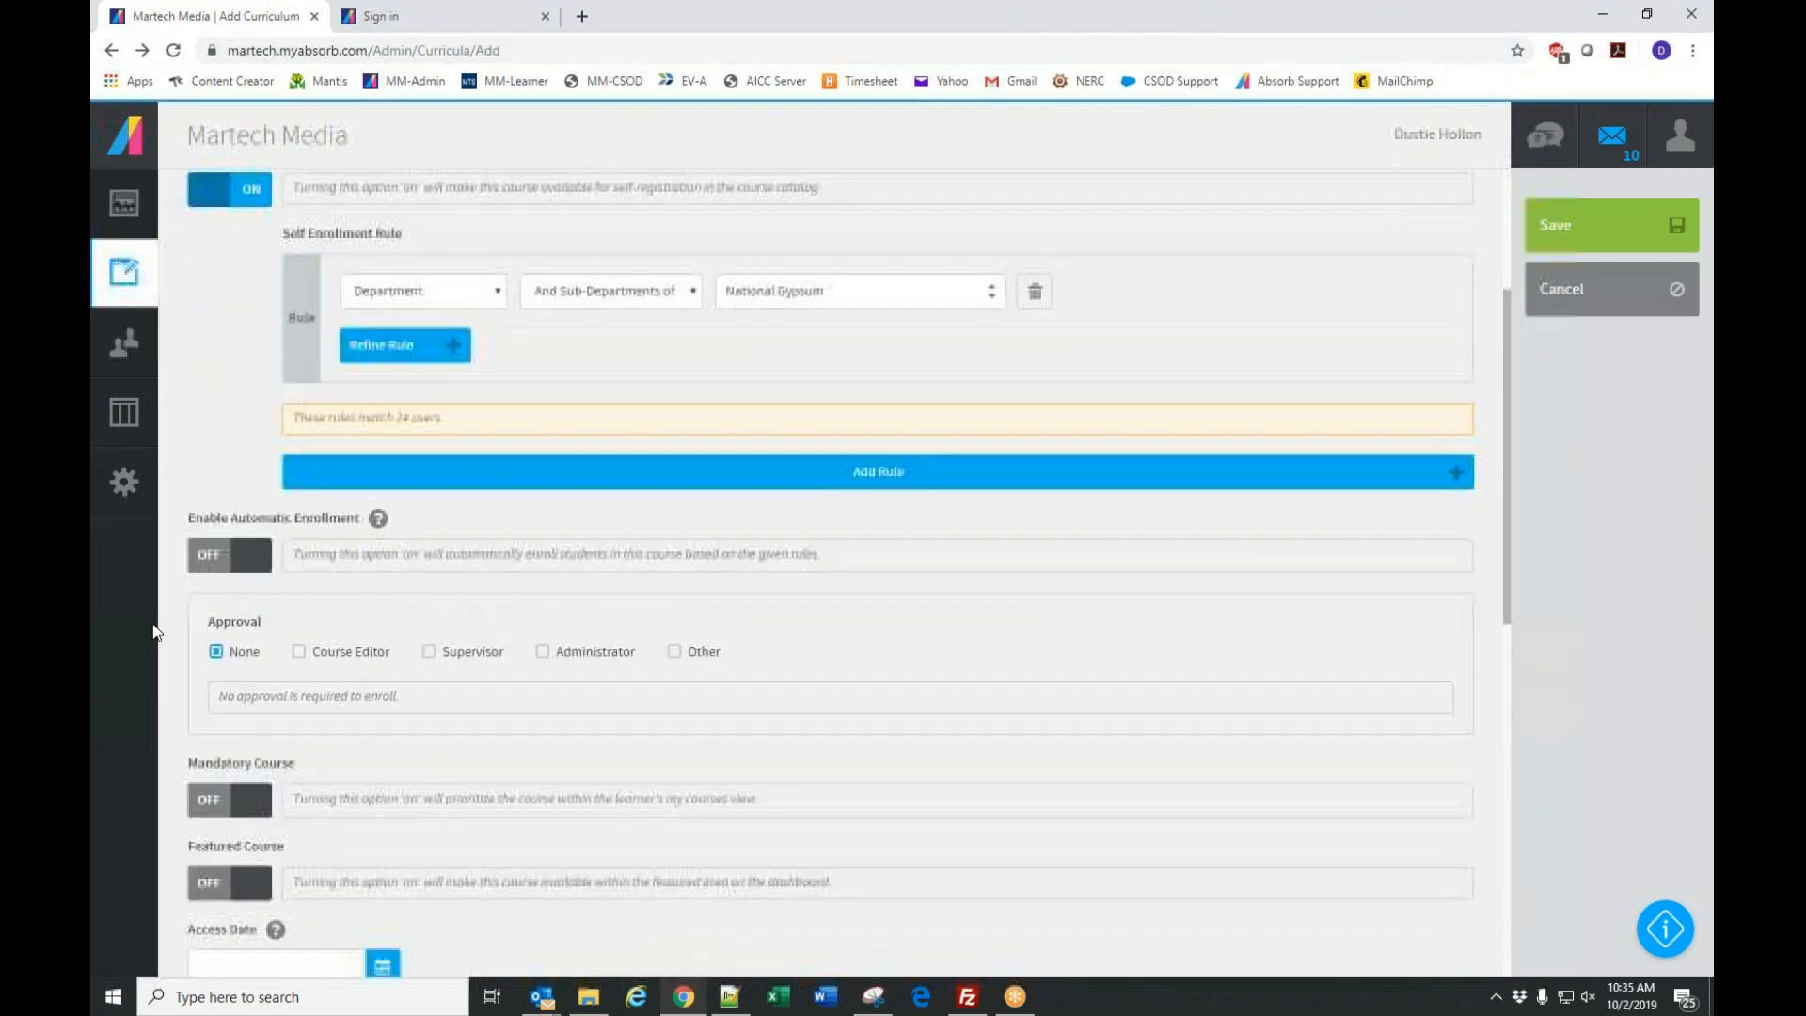
click(254, 564)
click(415, 659)
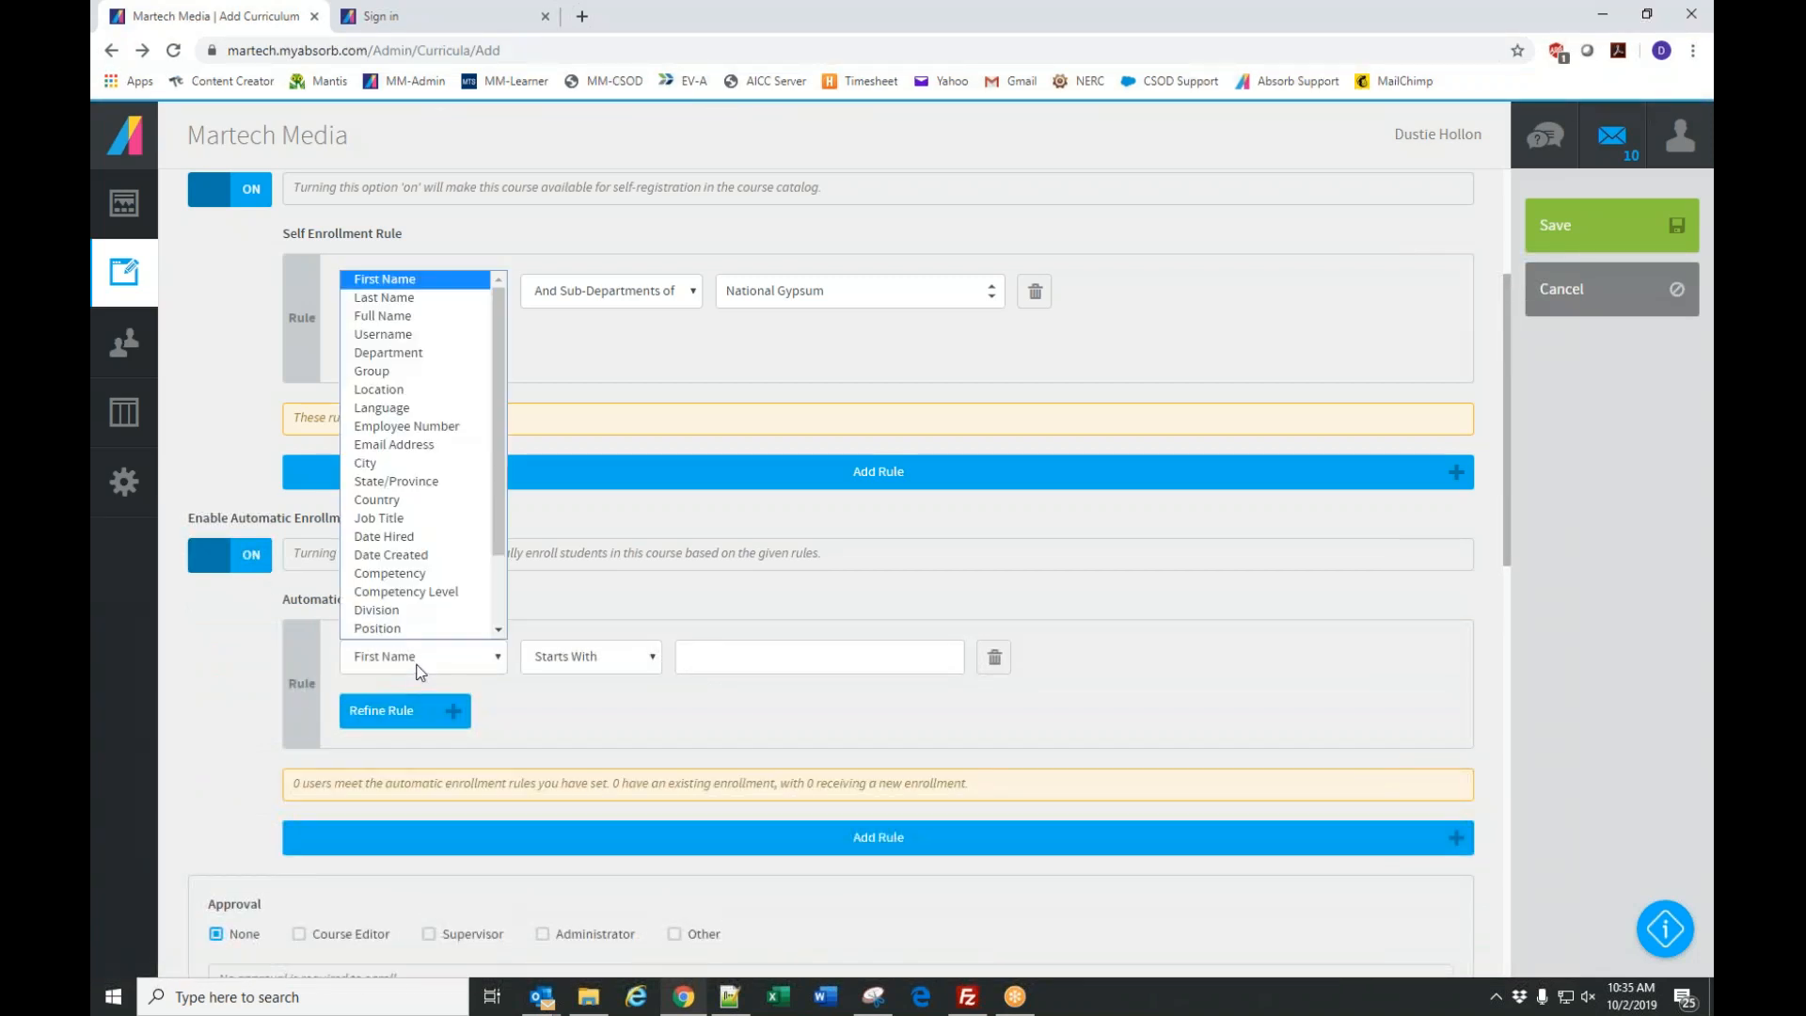
click(262, 562)
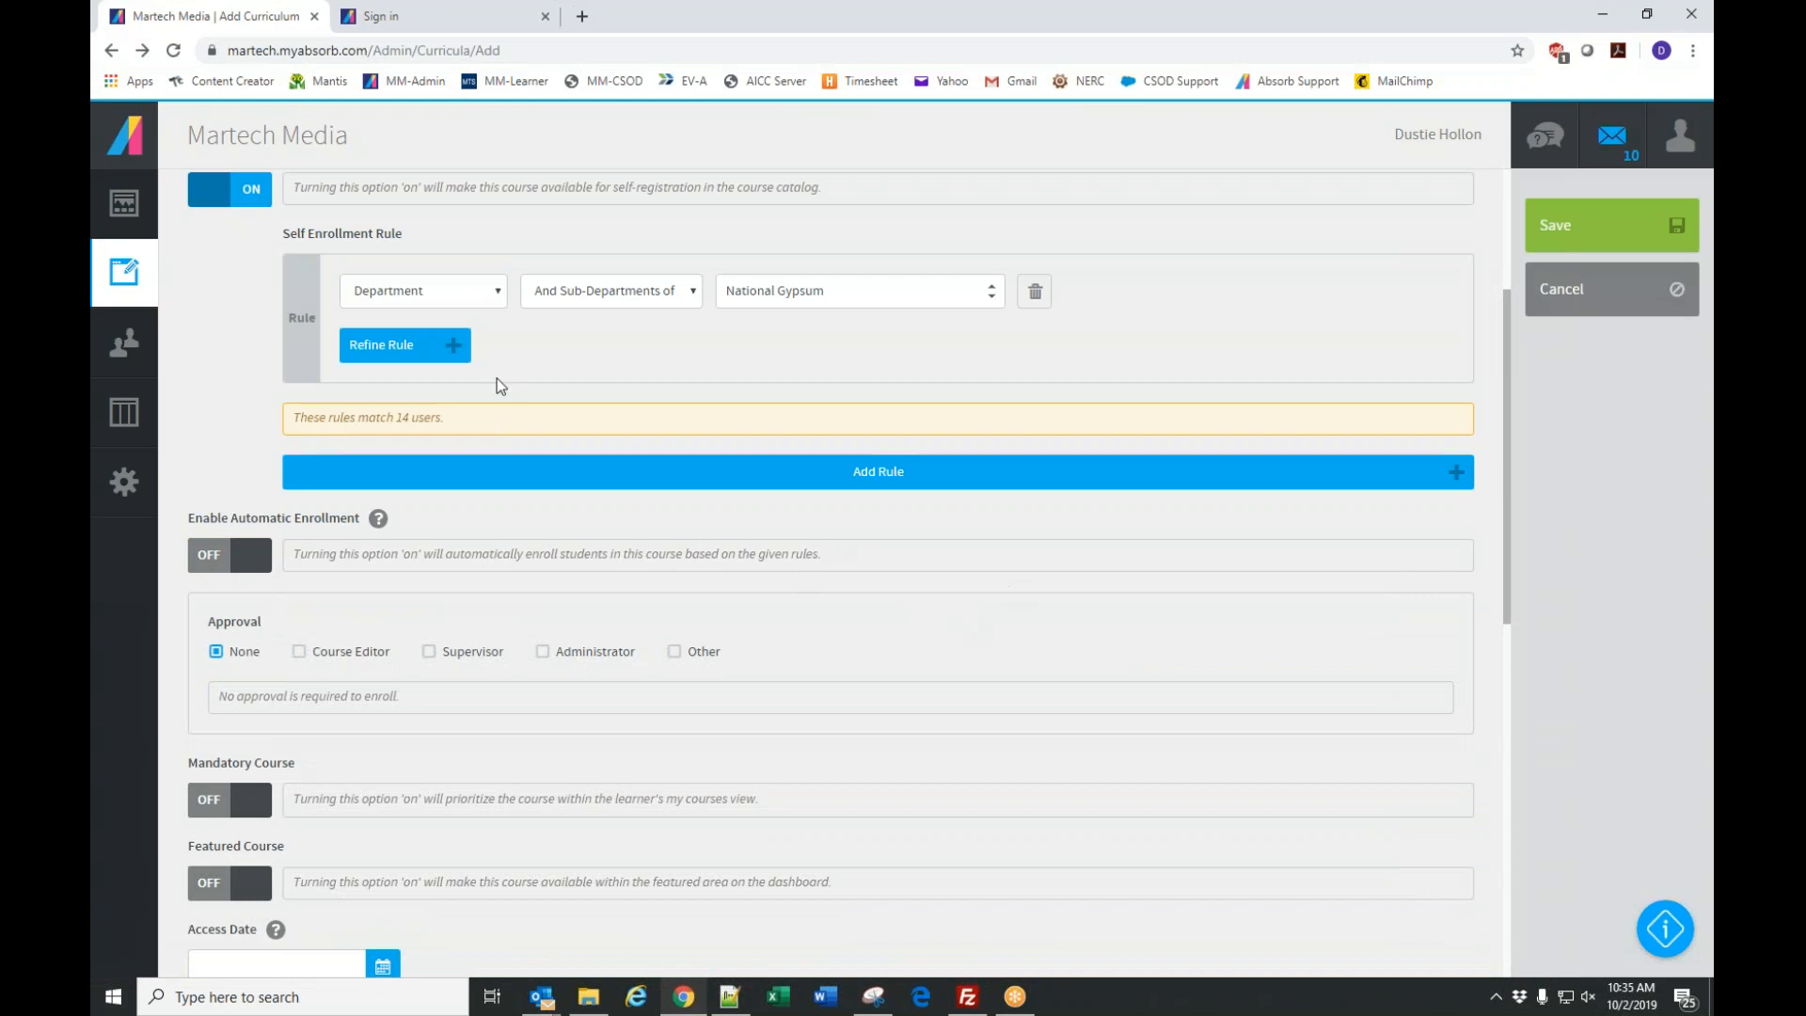
Turn off self enrollment and restrict the curriculum's department visibility to National Gypsum as a single department.
scroll(500, 386, up, 2)
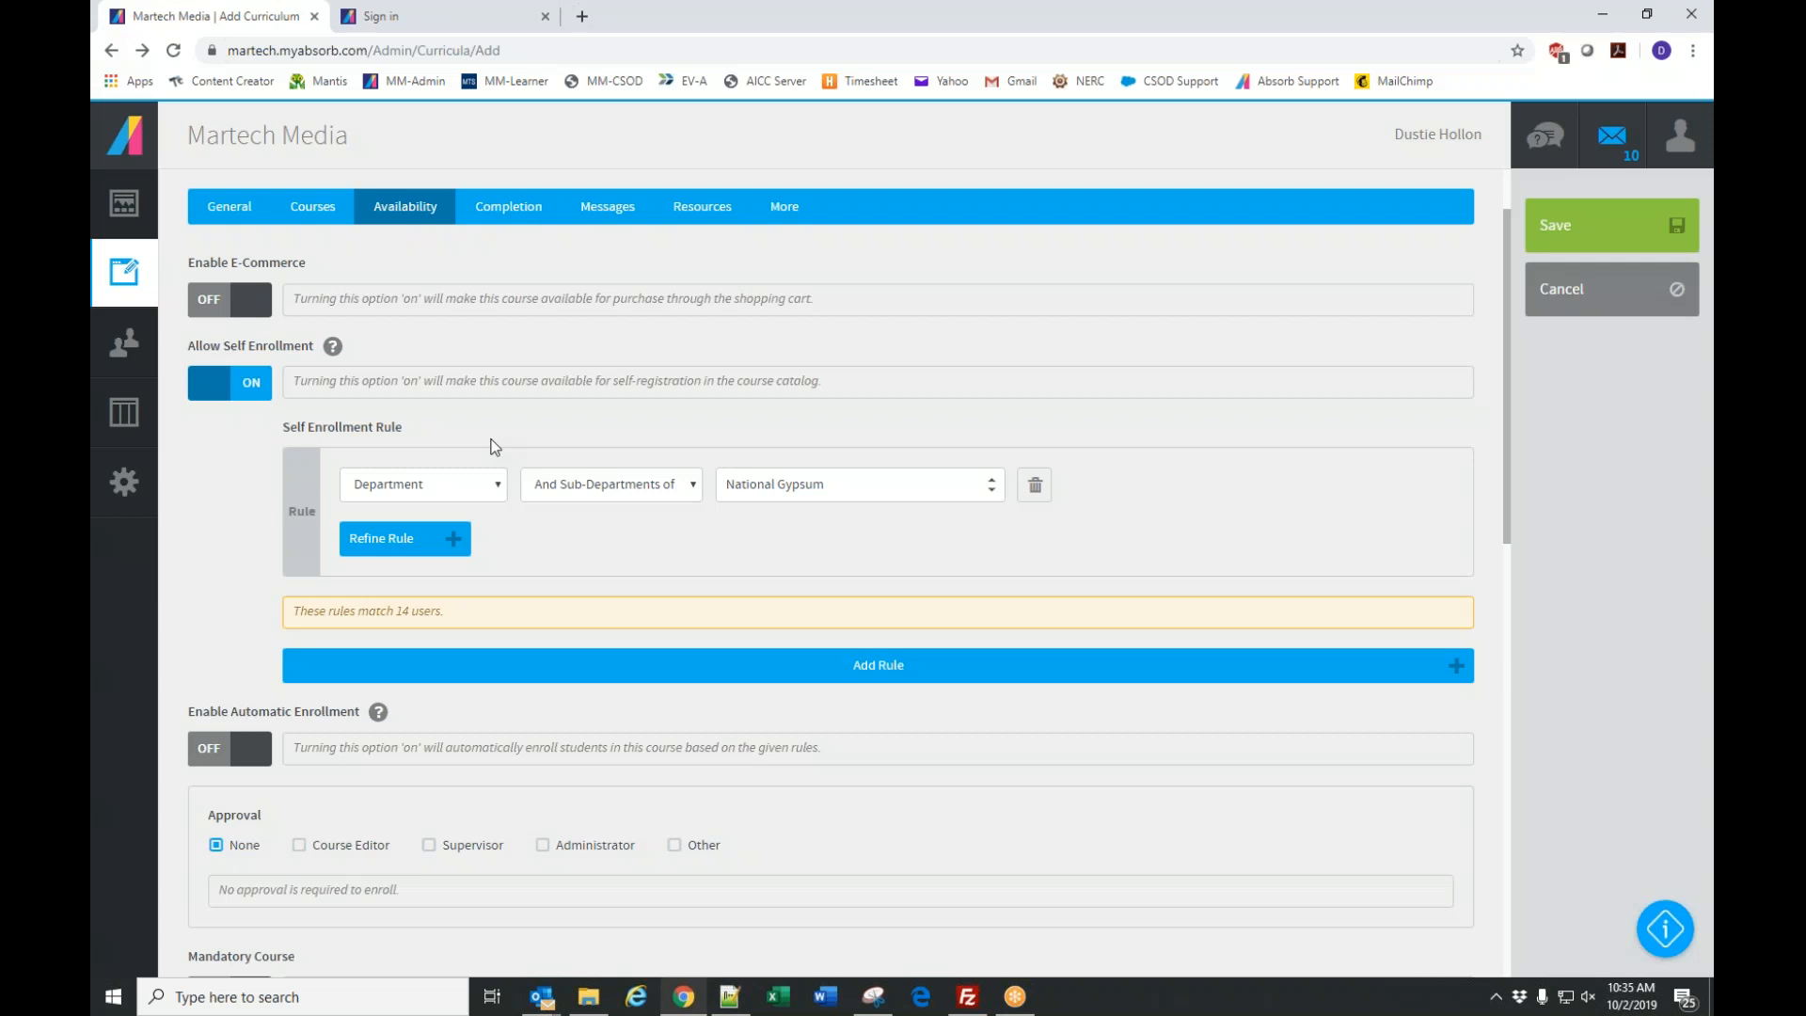
click(240, 397)
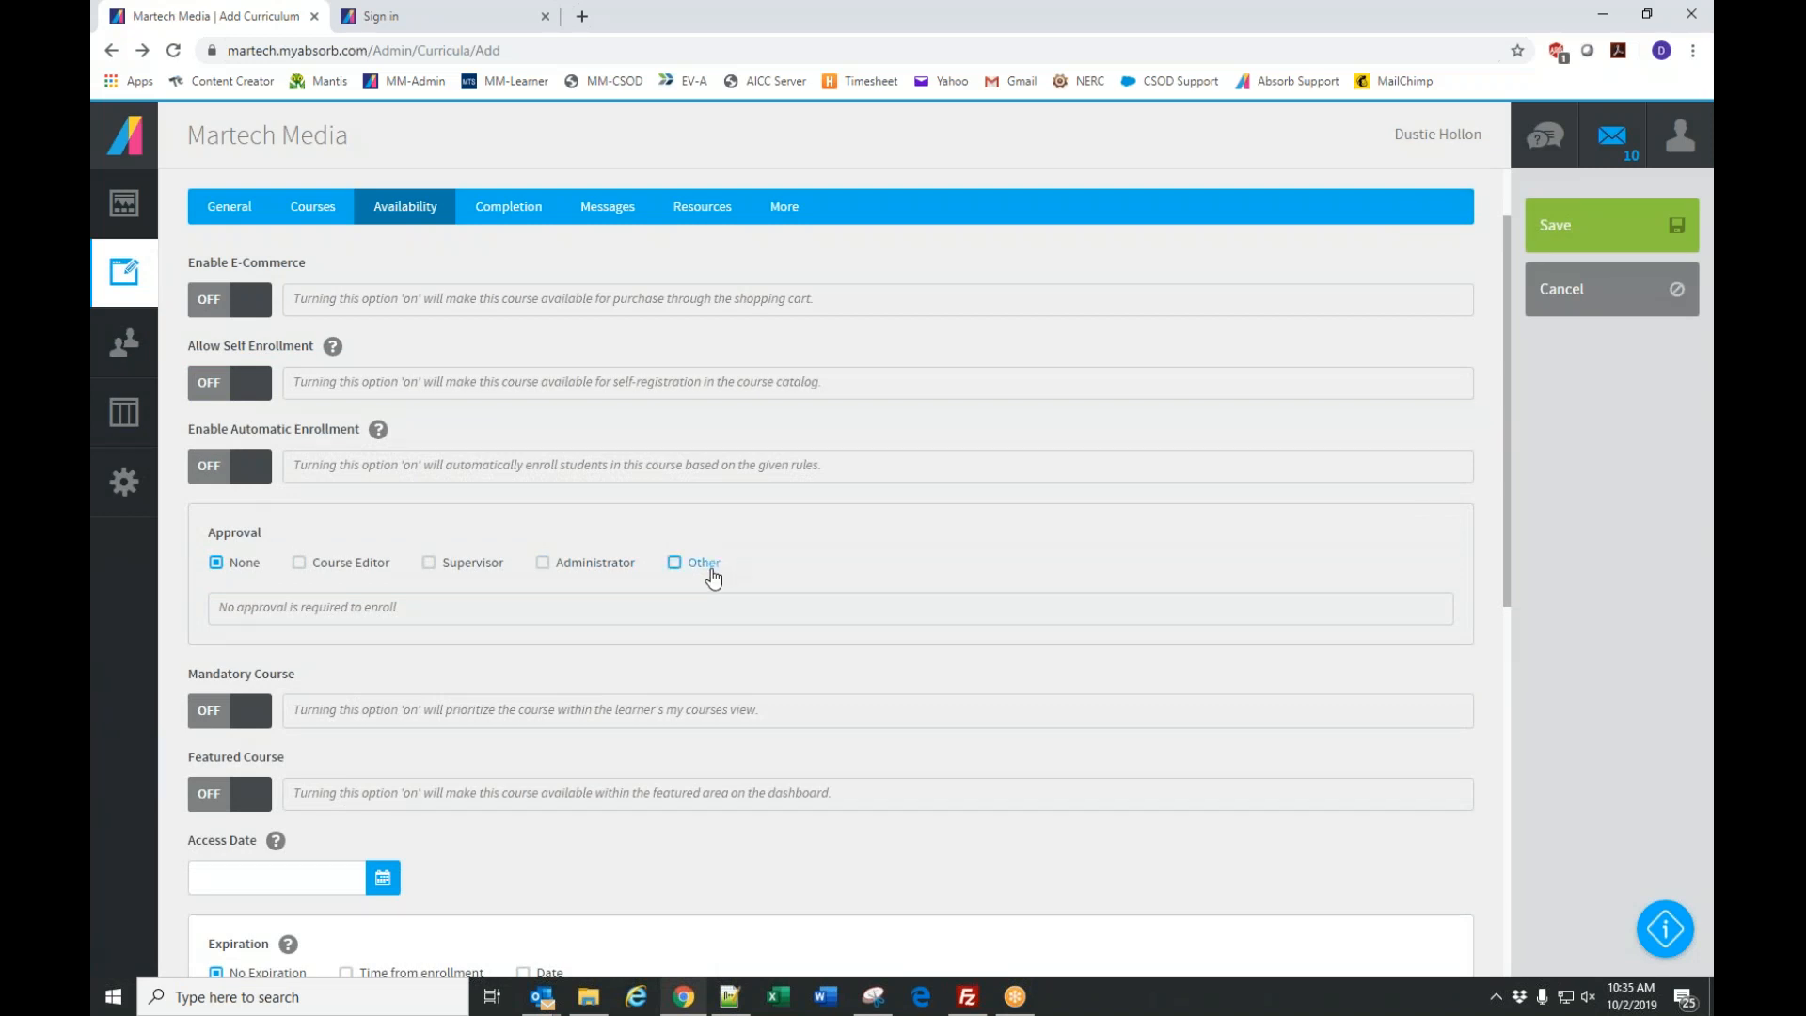
scroll(710, 574, down, 2)
scroll(702, 593, down, 3)
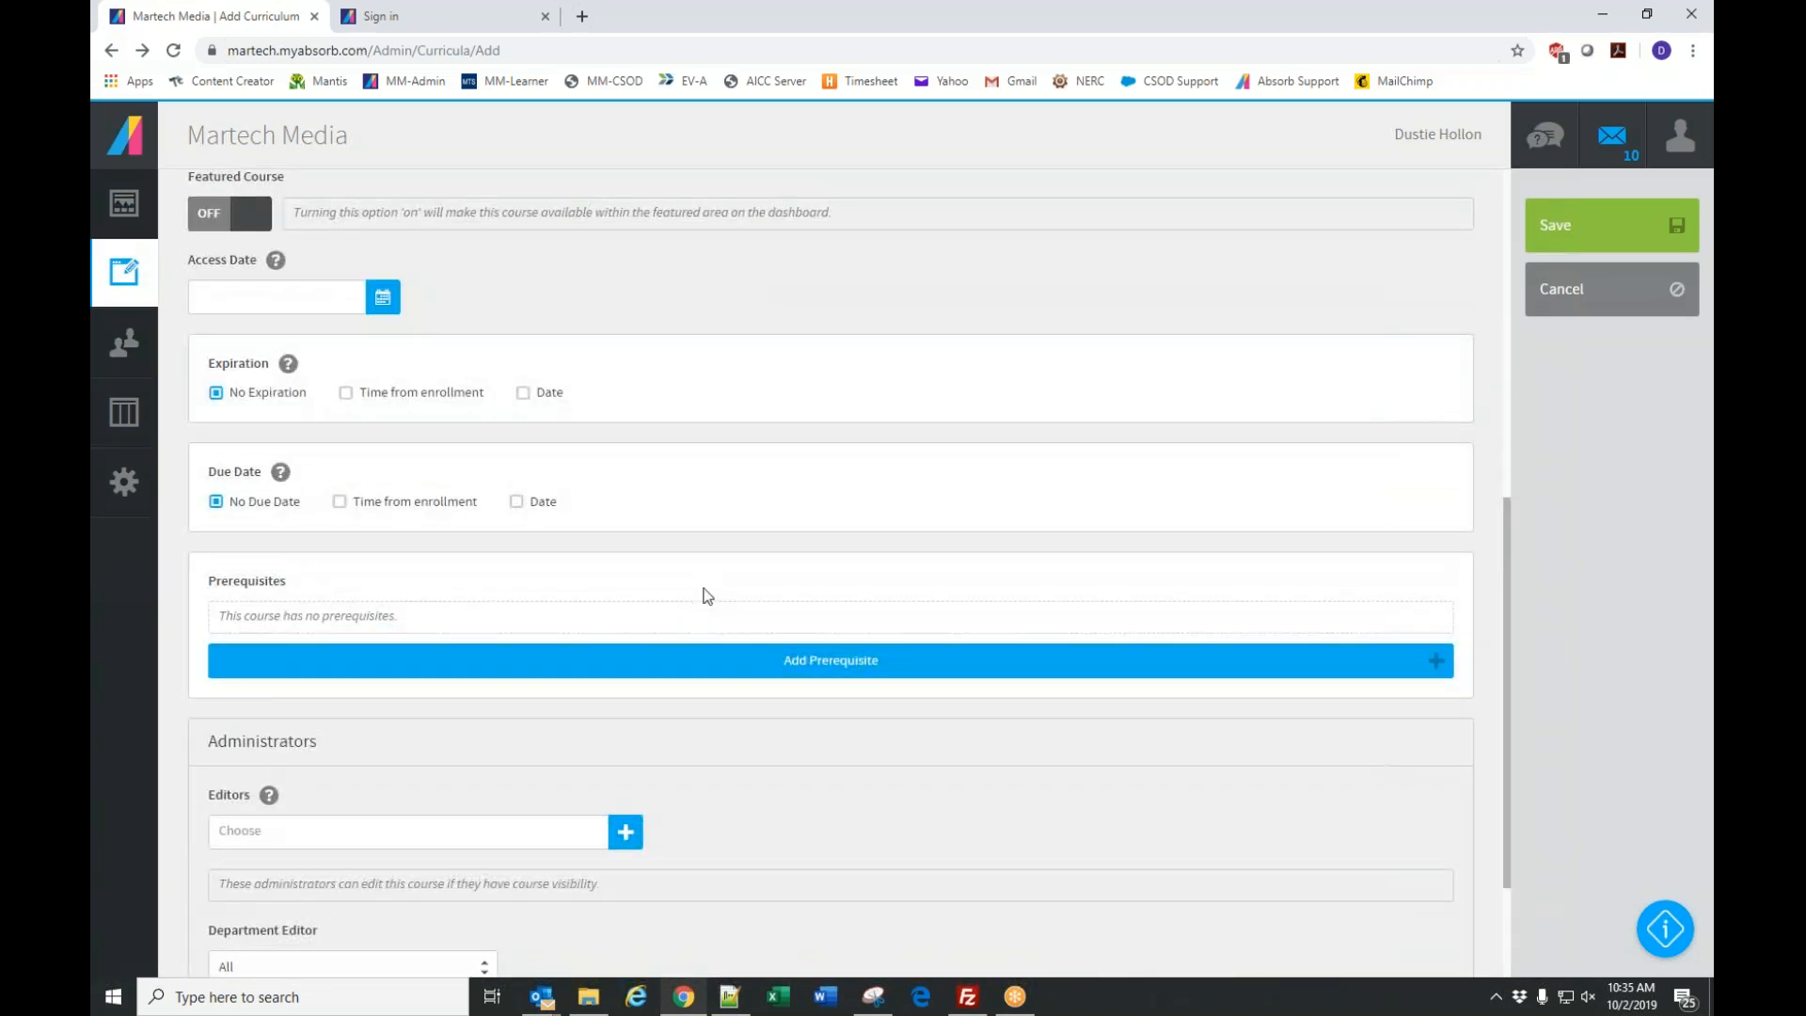
scroll(719, 649, down, 2)
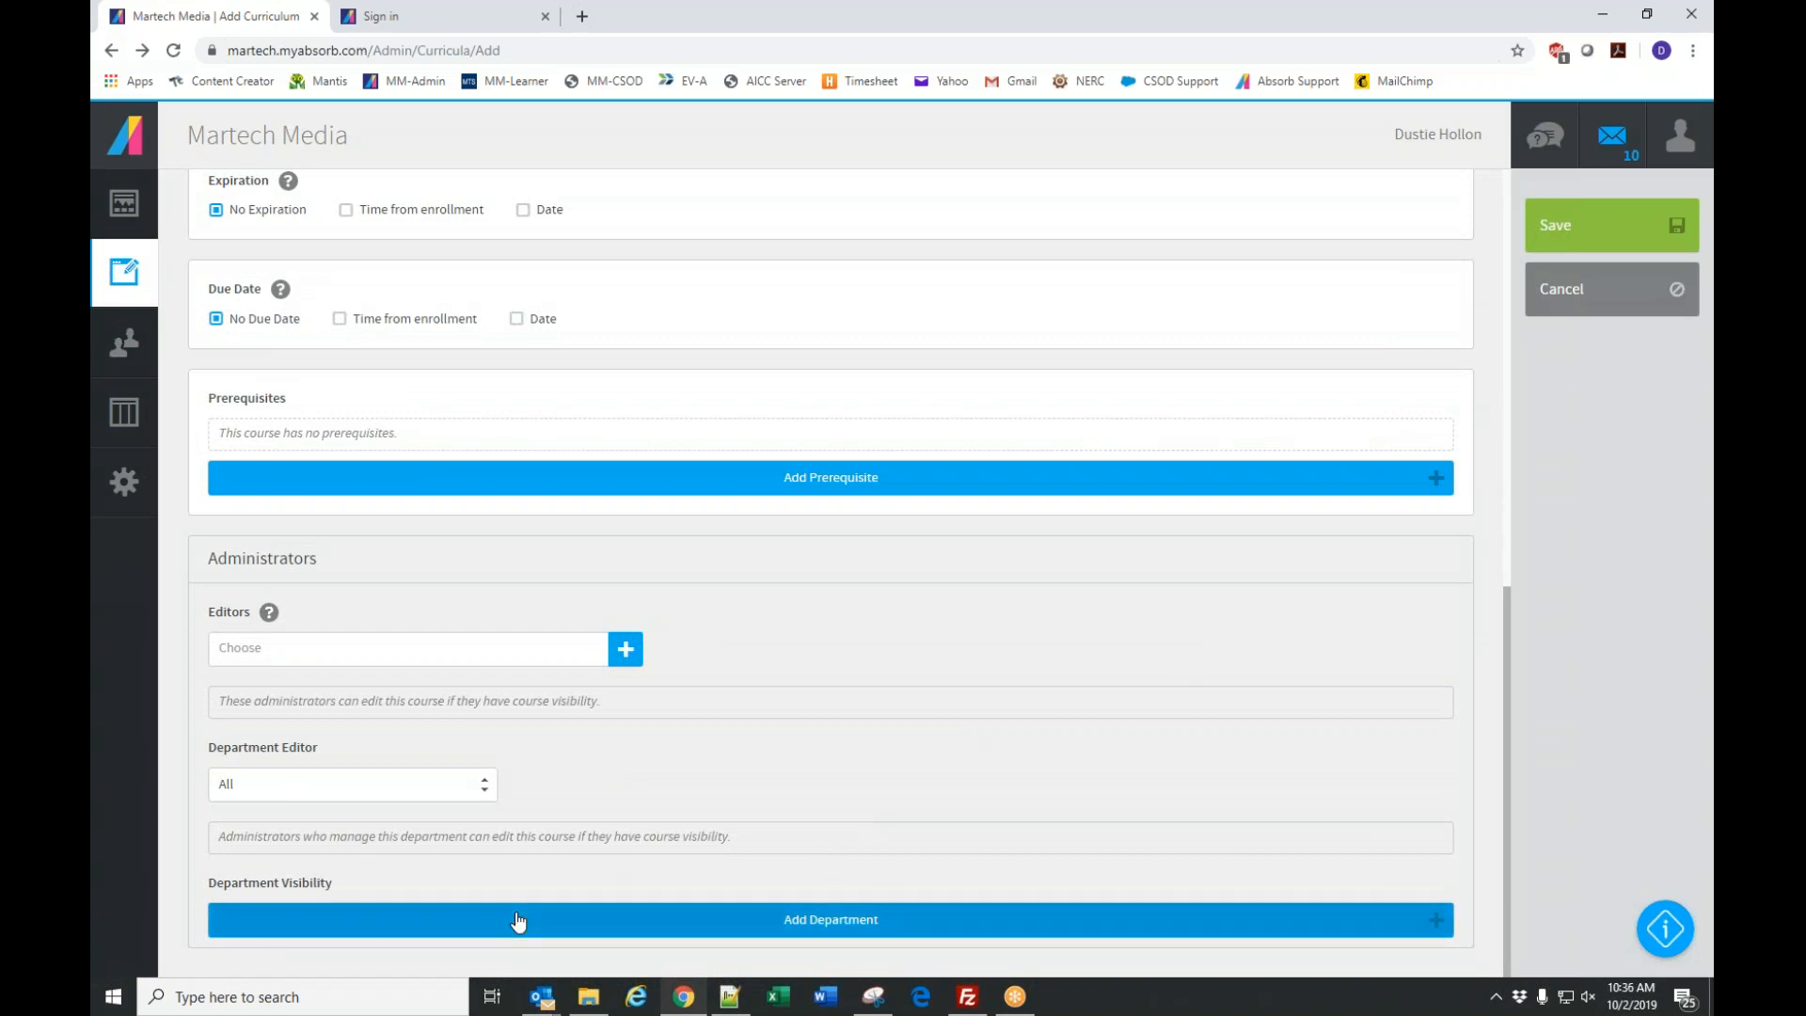
click(640, 923)
scroll(679, 879, down, 2)
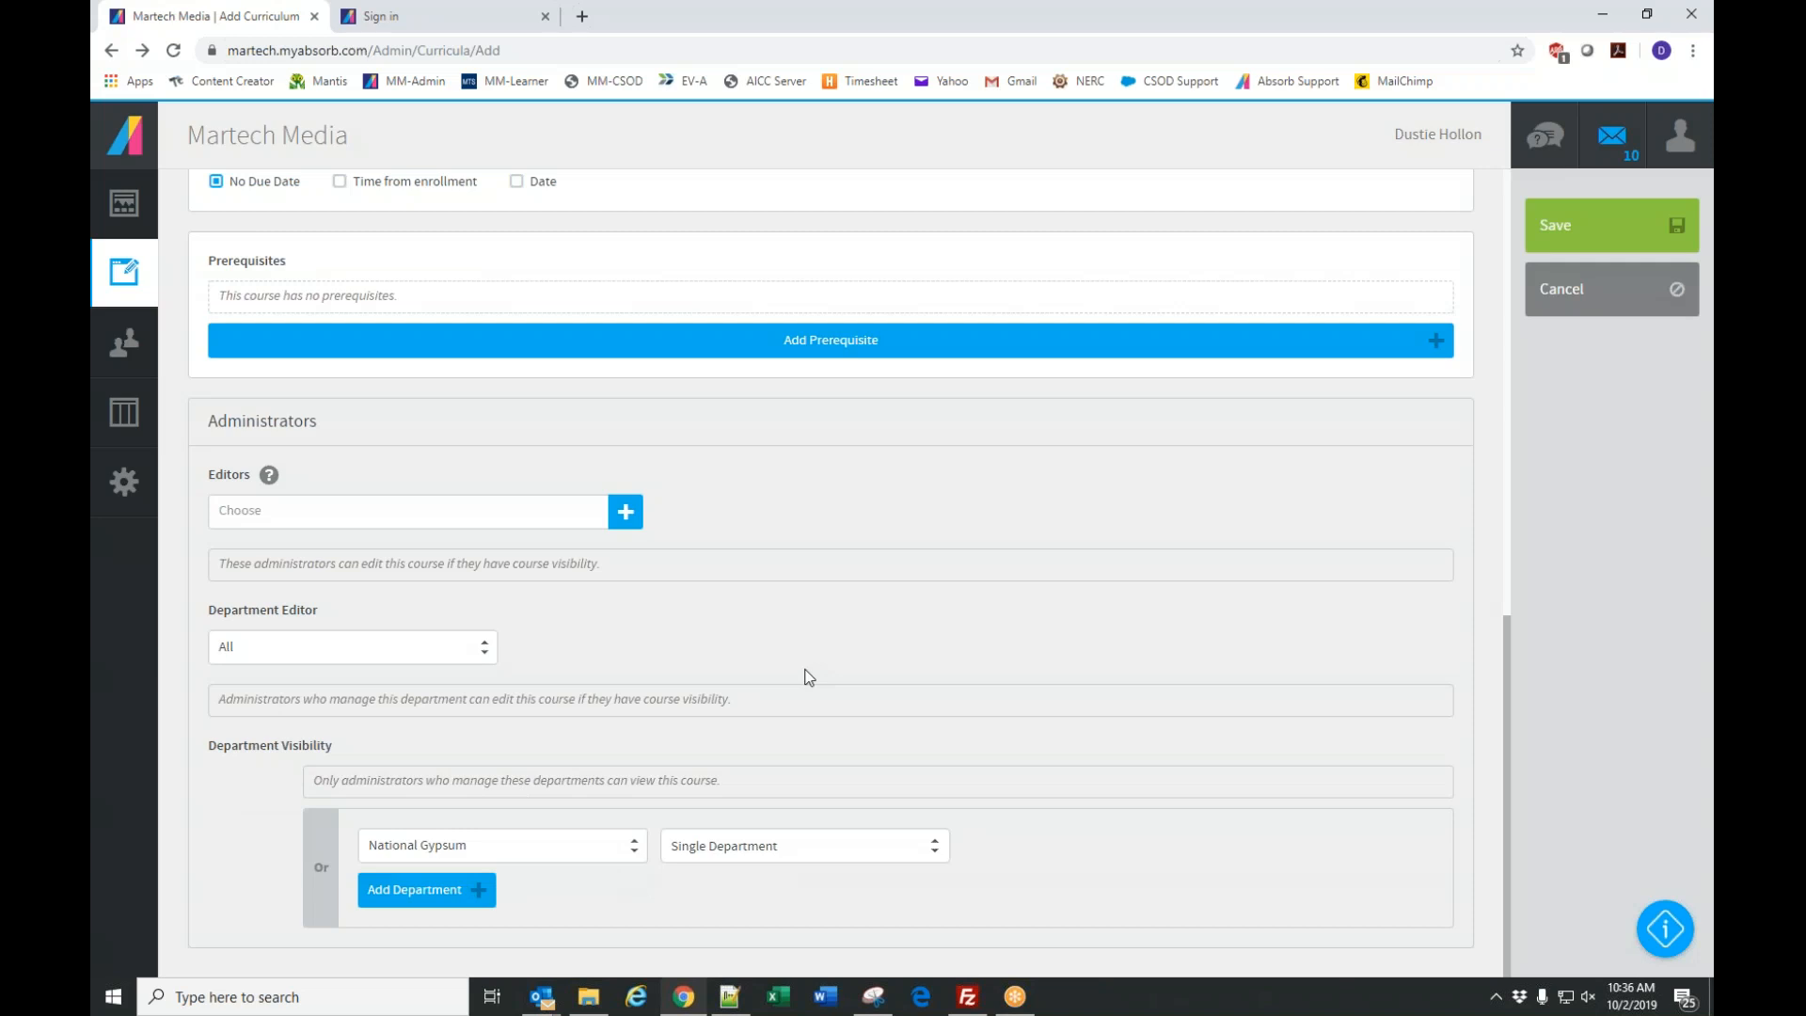
Set the curriculum's due date to 1 month from enrollment.
scroll(807, 676, up, 6)
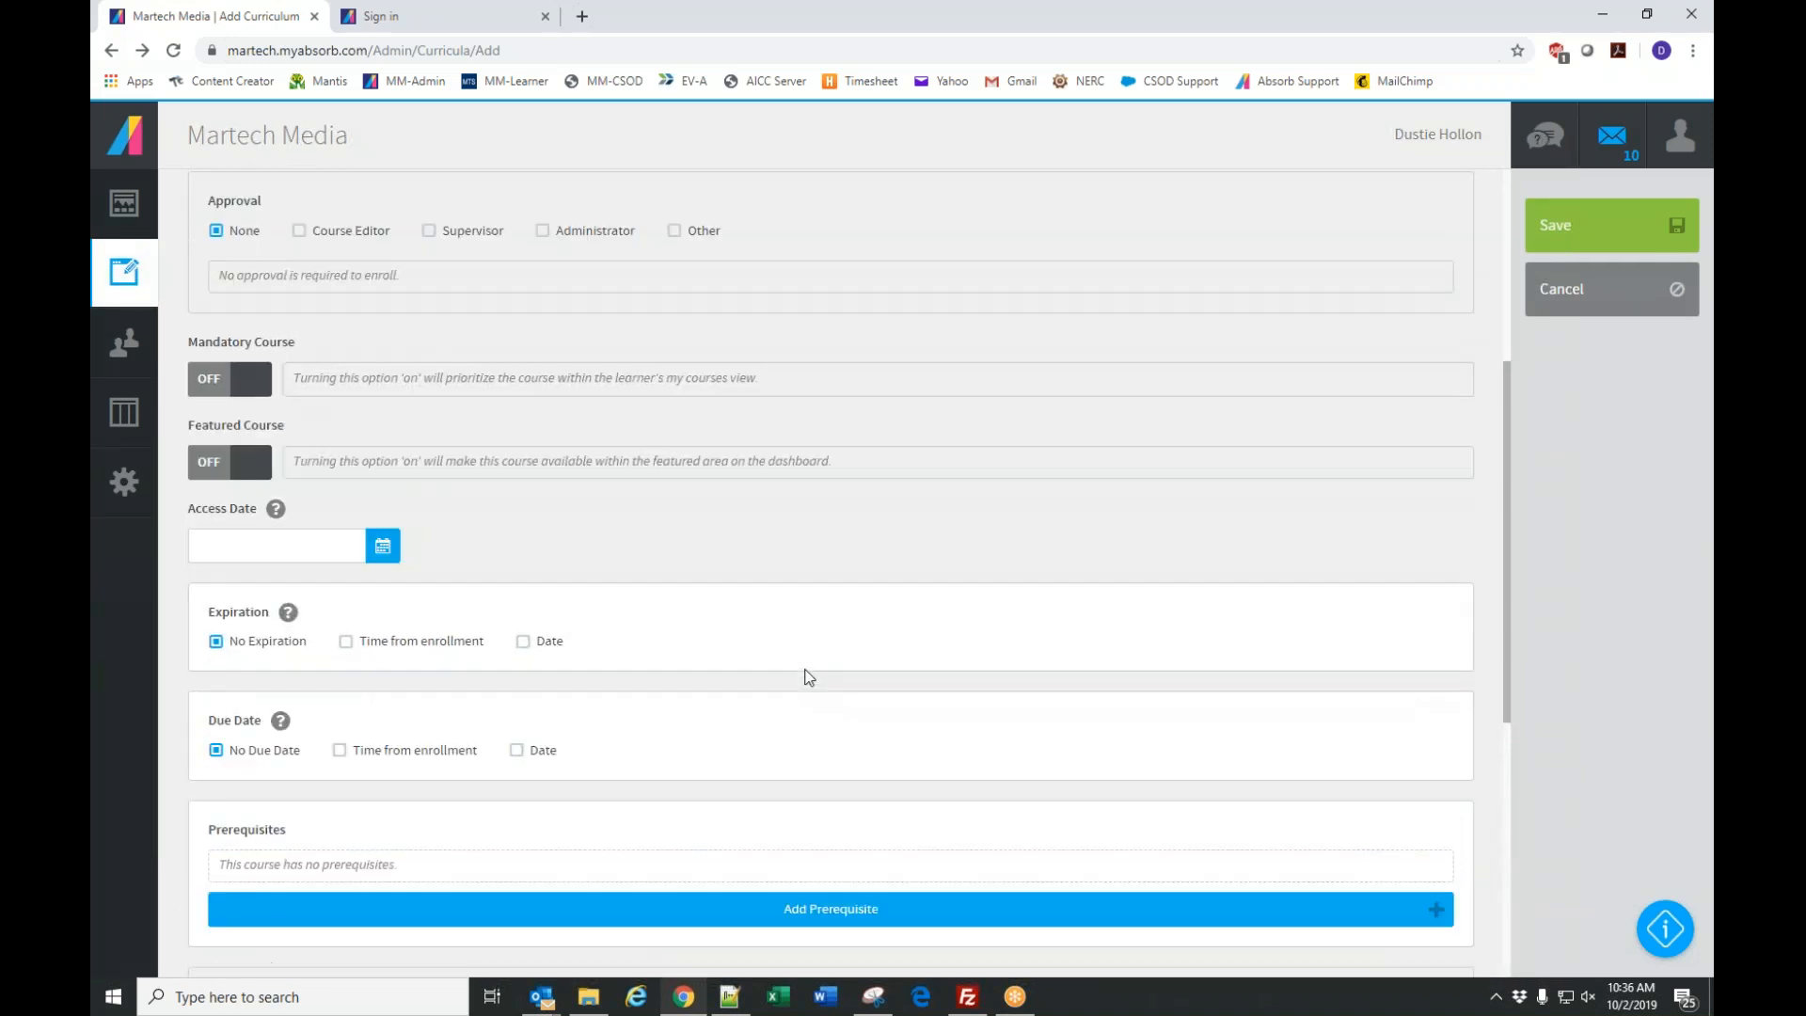
click(340, 763)
double_click(394, 838)
text(1)
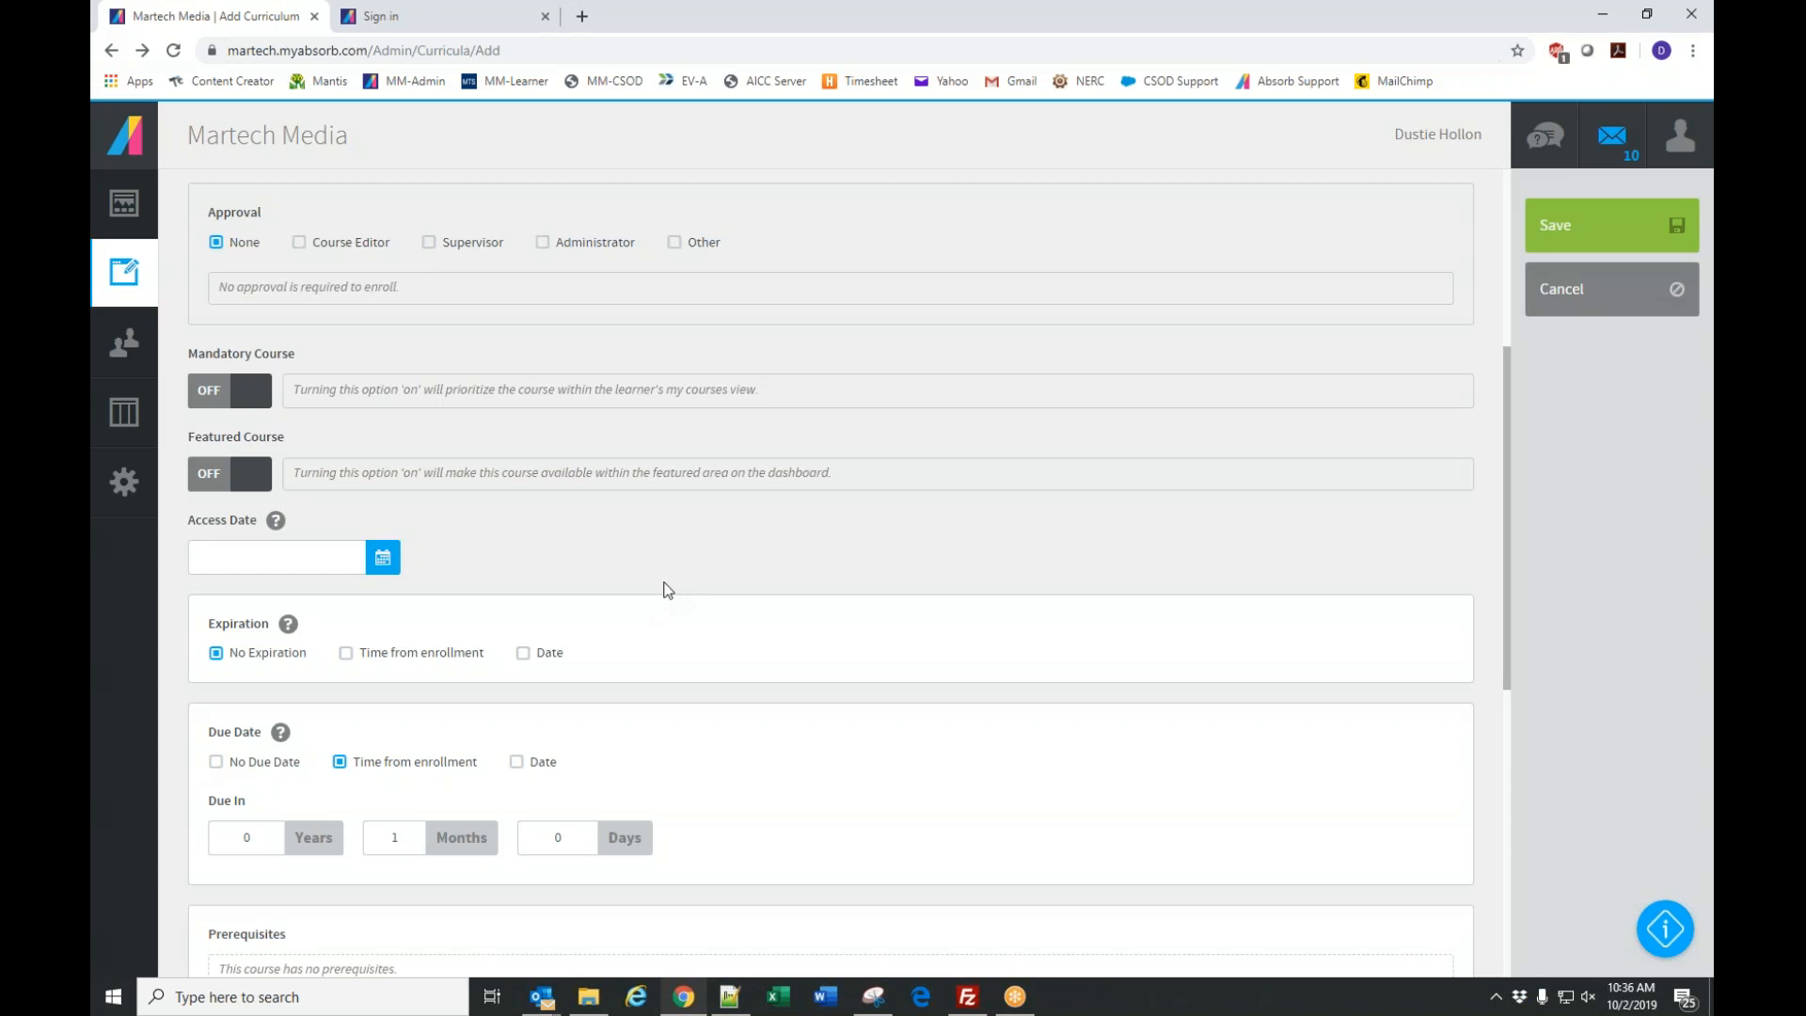
Allow re-enrollment in the curriculum's completion settings.
scroll(673, 585, up, 5)
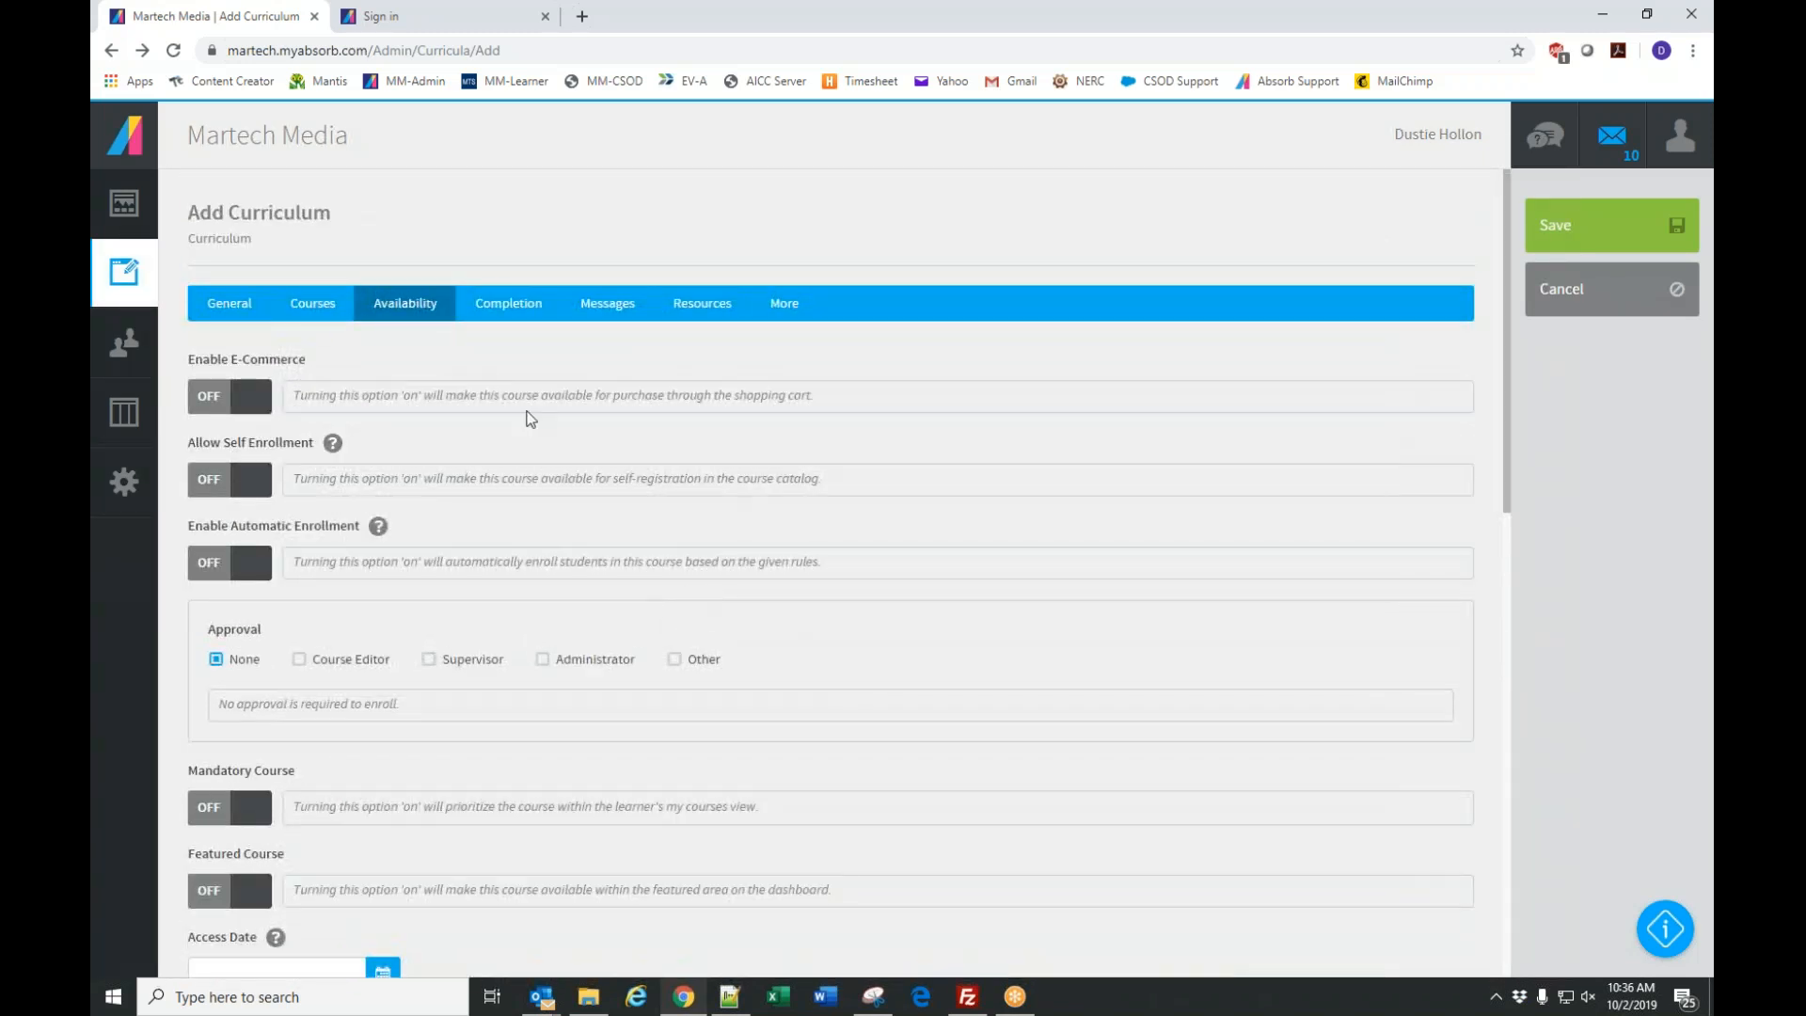
click(516, 307)
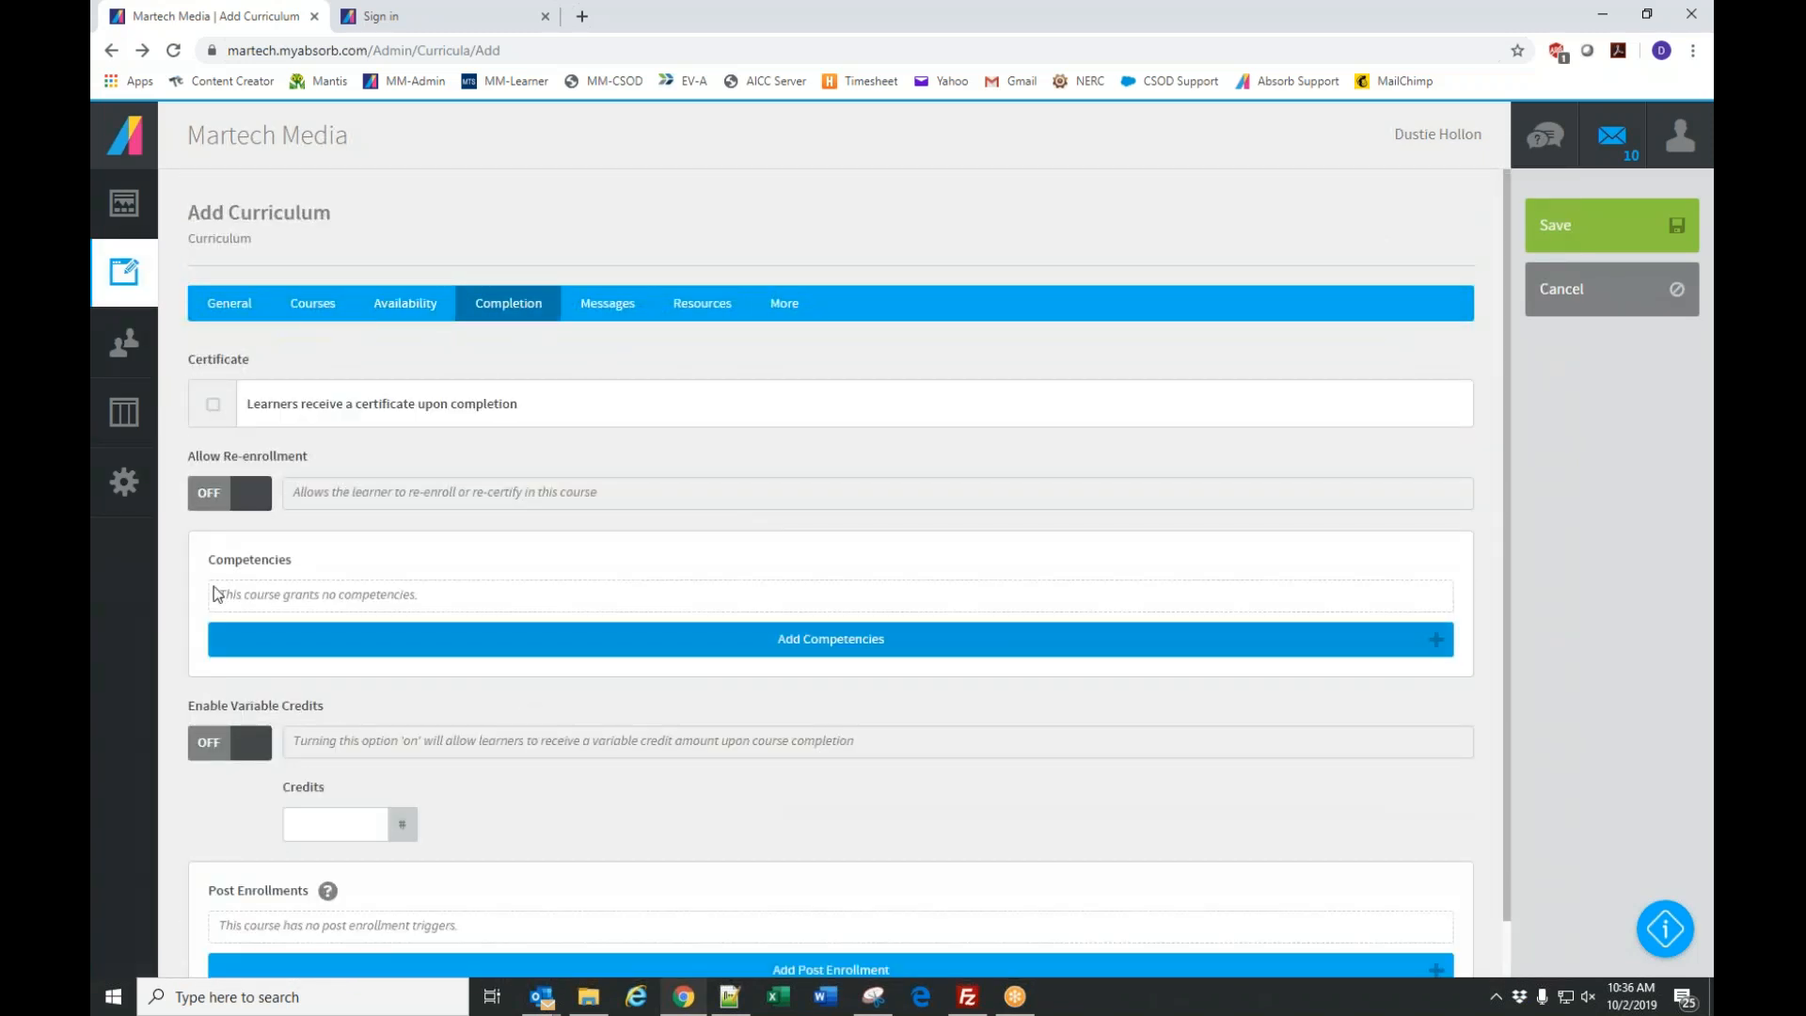
click(250, 494)
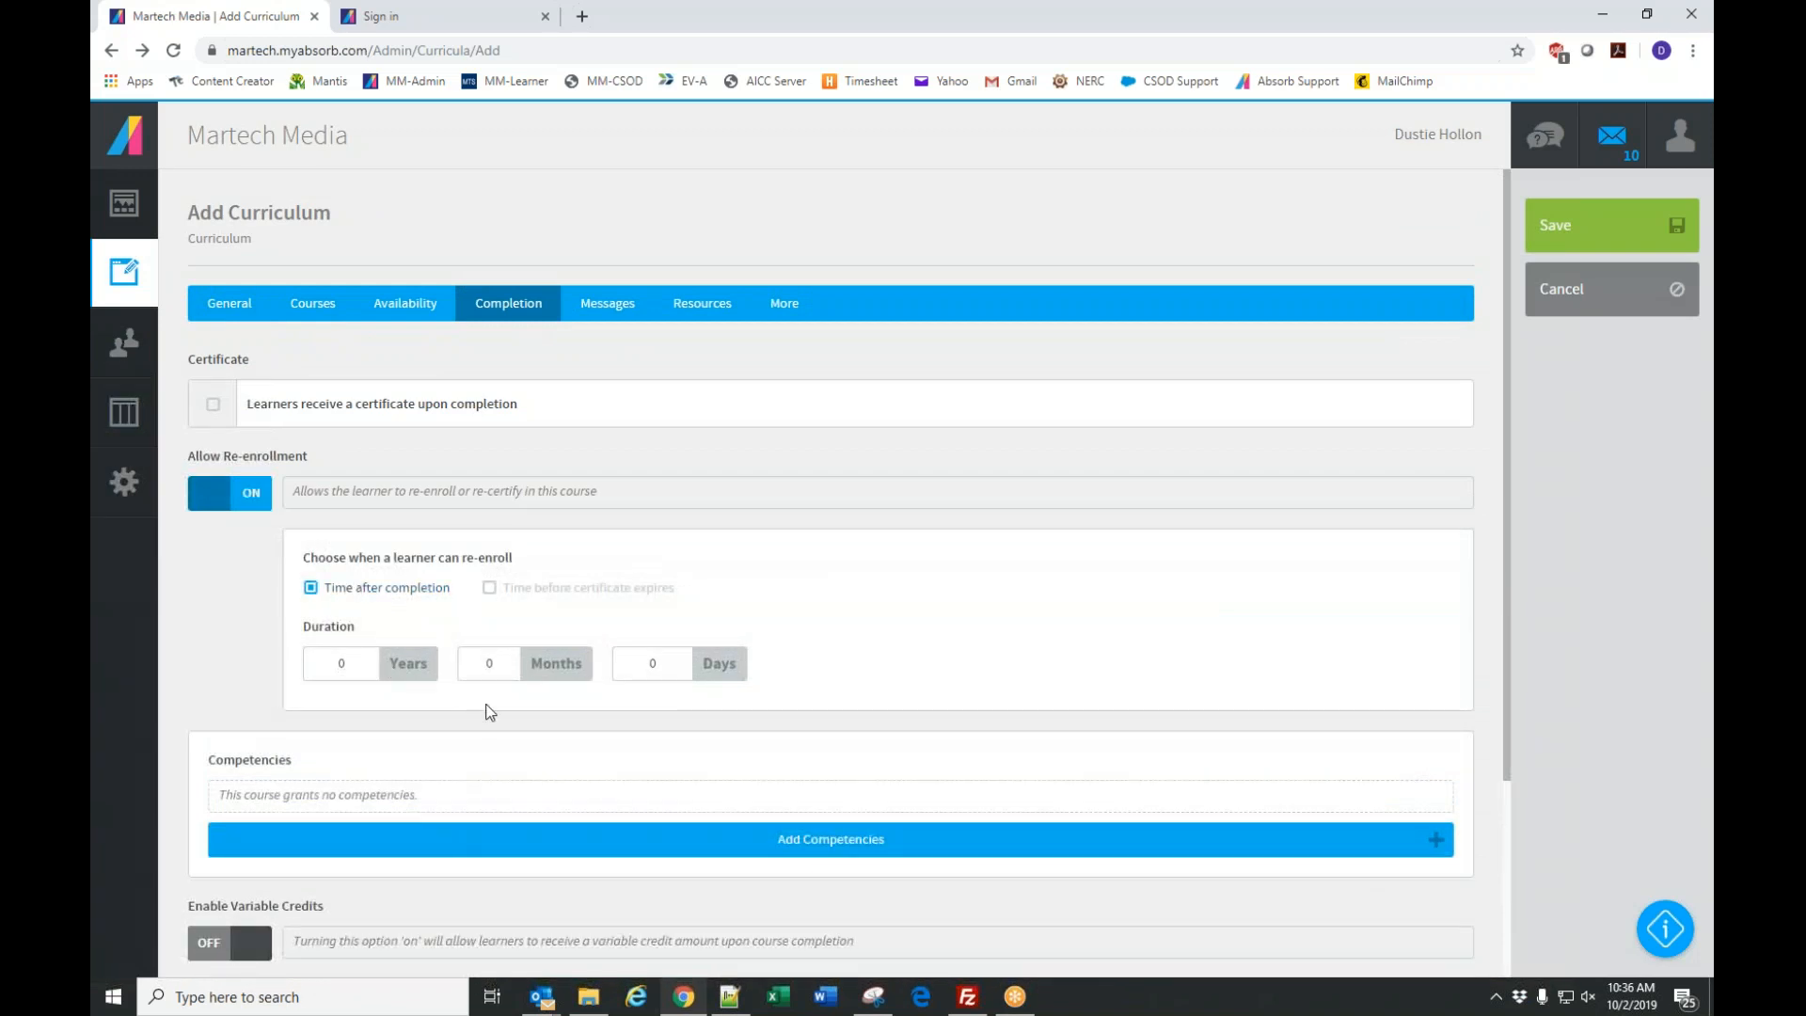
Add a post enrollment trigger, look over its options, and remove it again.
scroll(499, 705, down, 3)
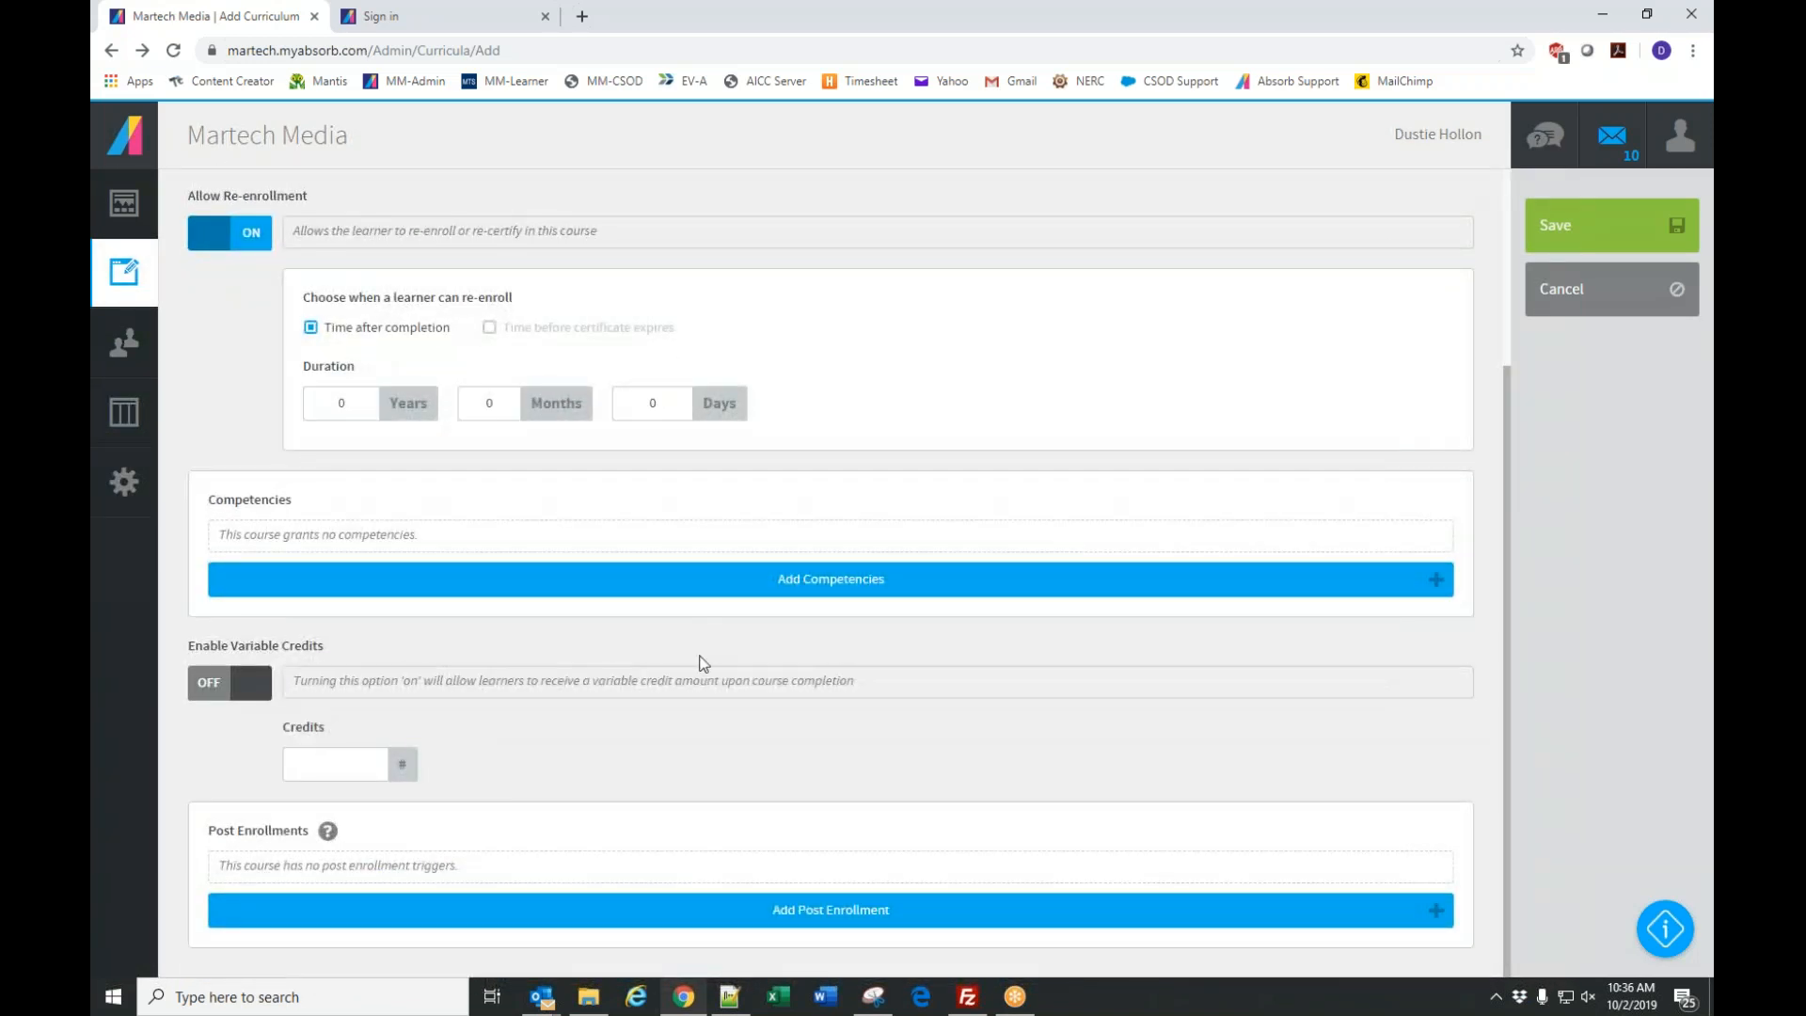
click(797, 914)
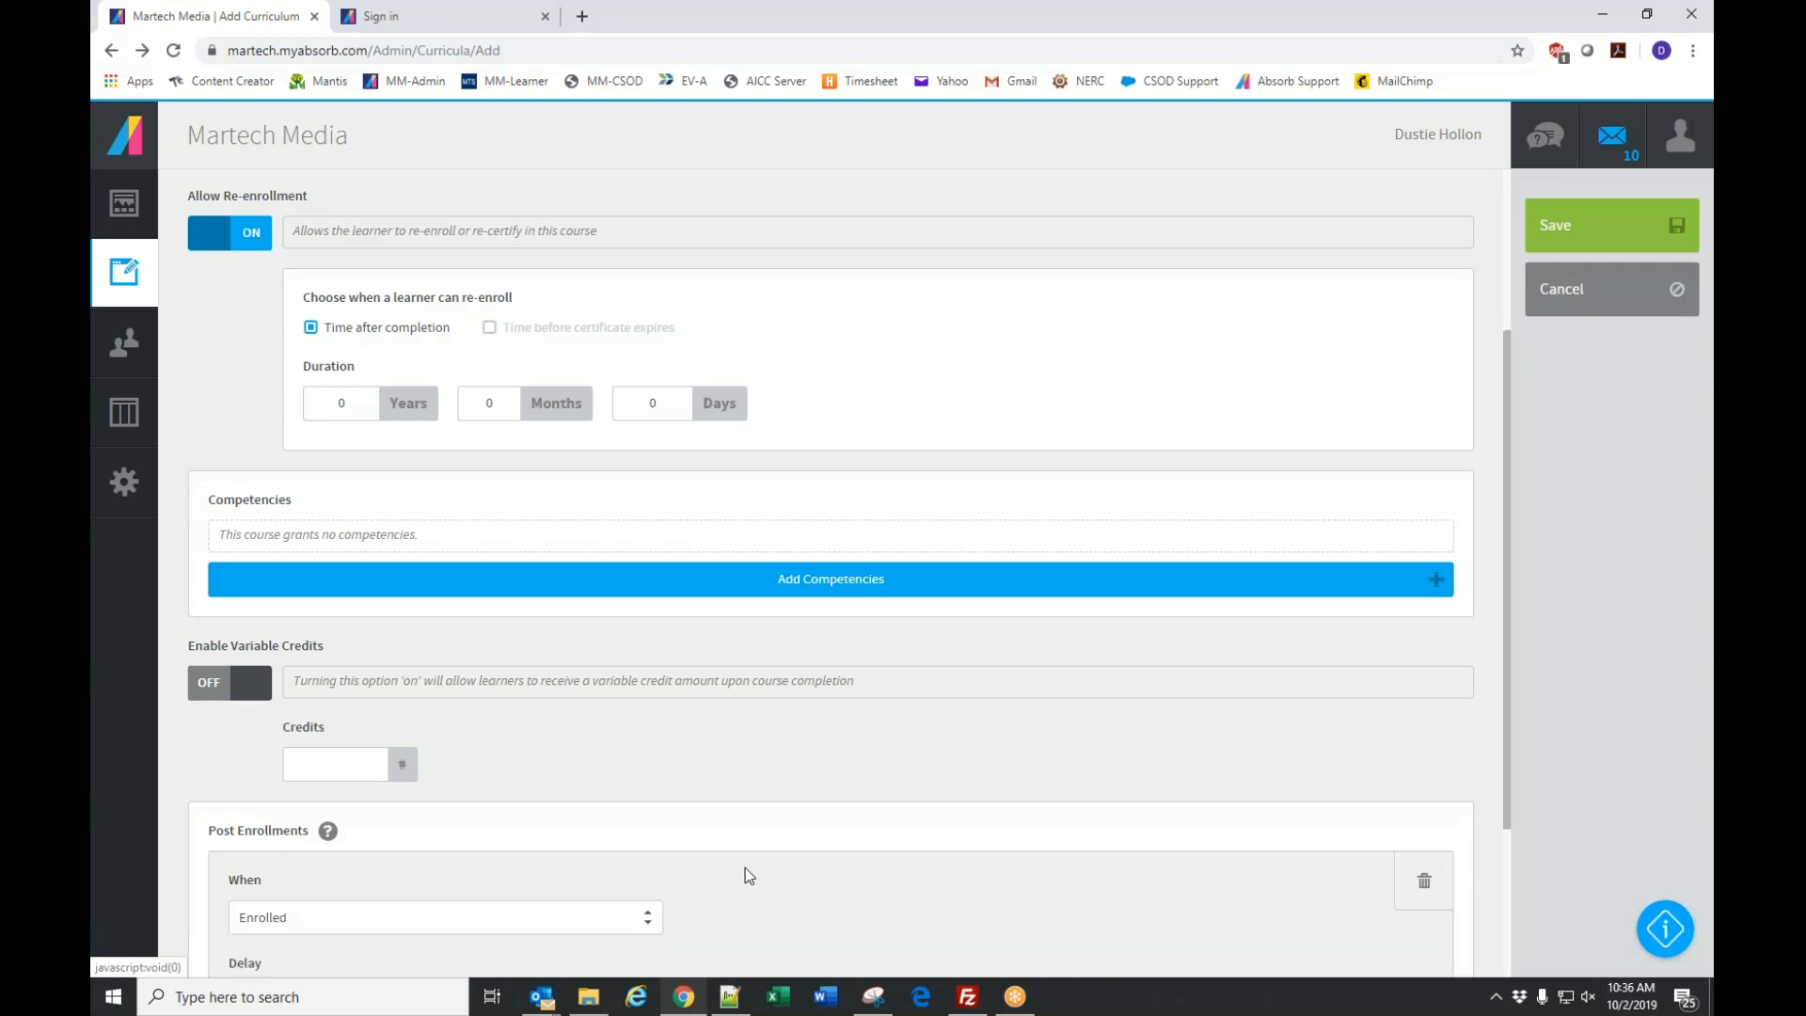
scroll(658, 818, down, 3)
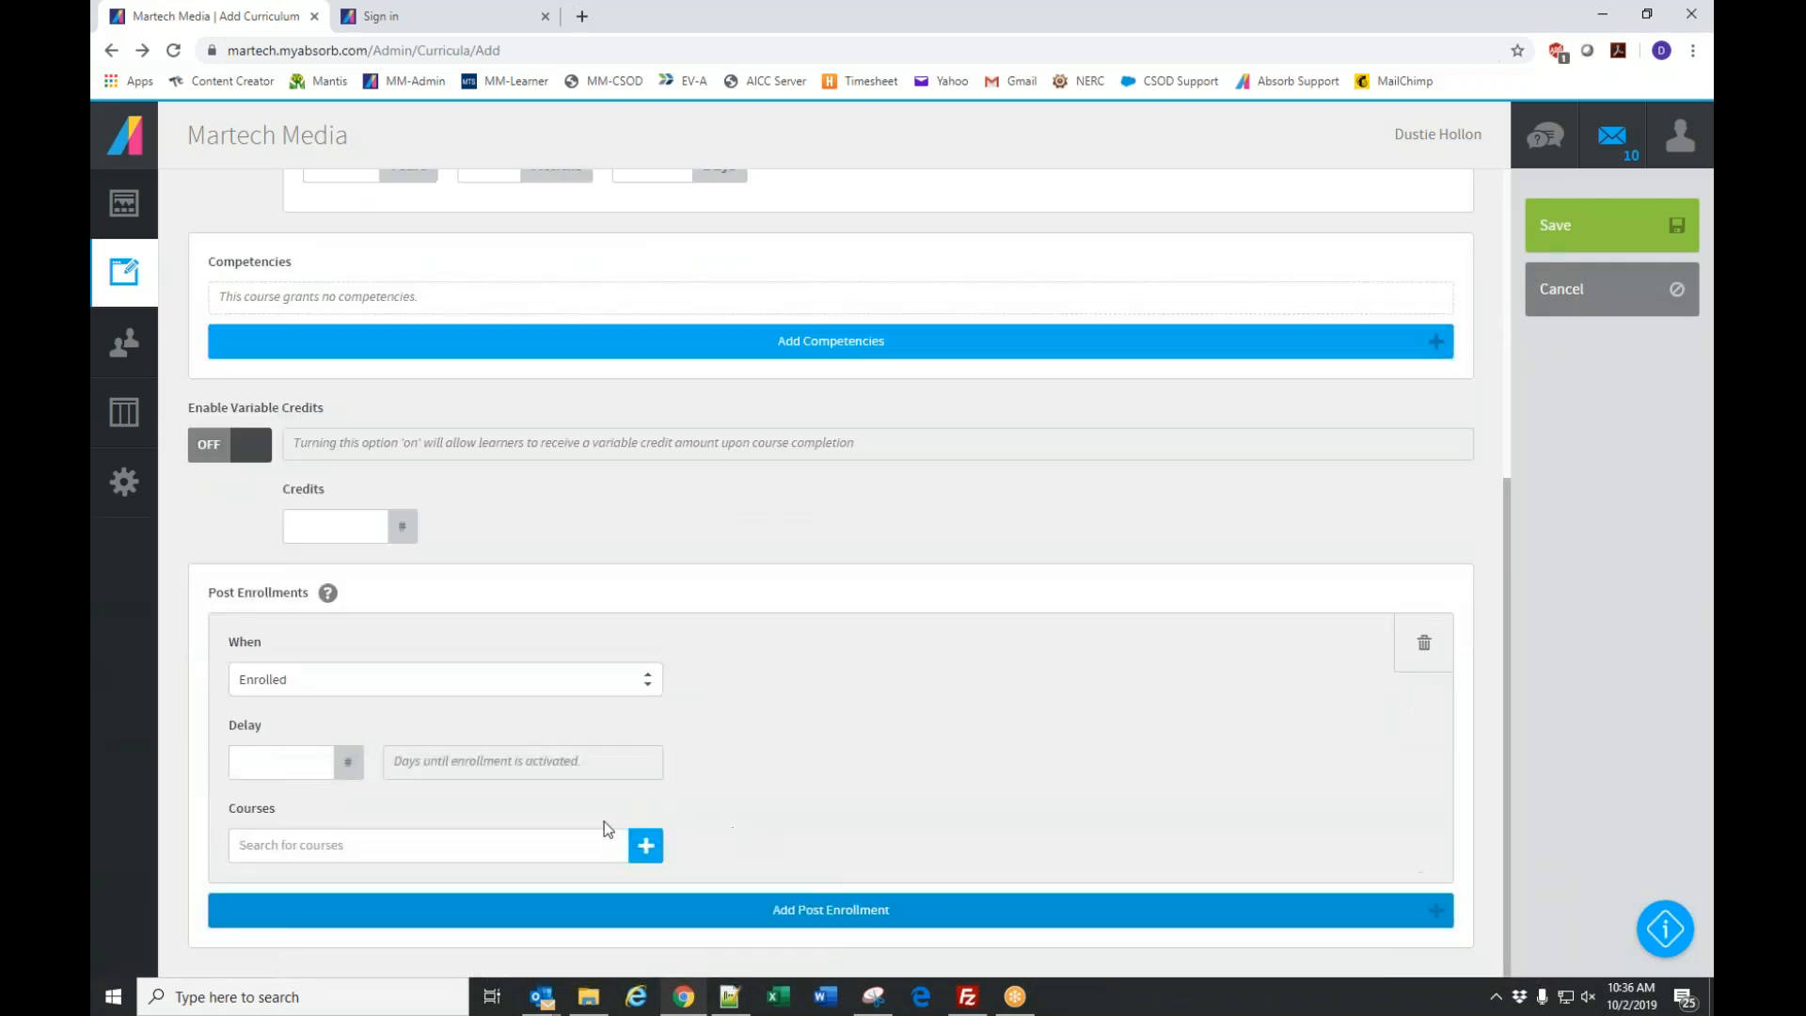
click(1424, 647)
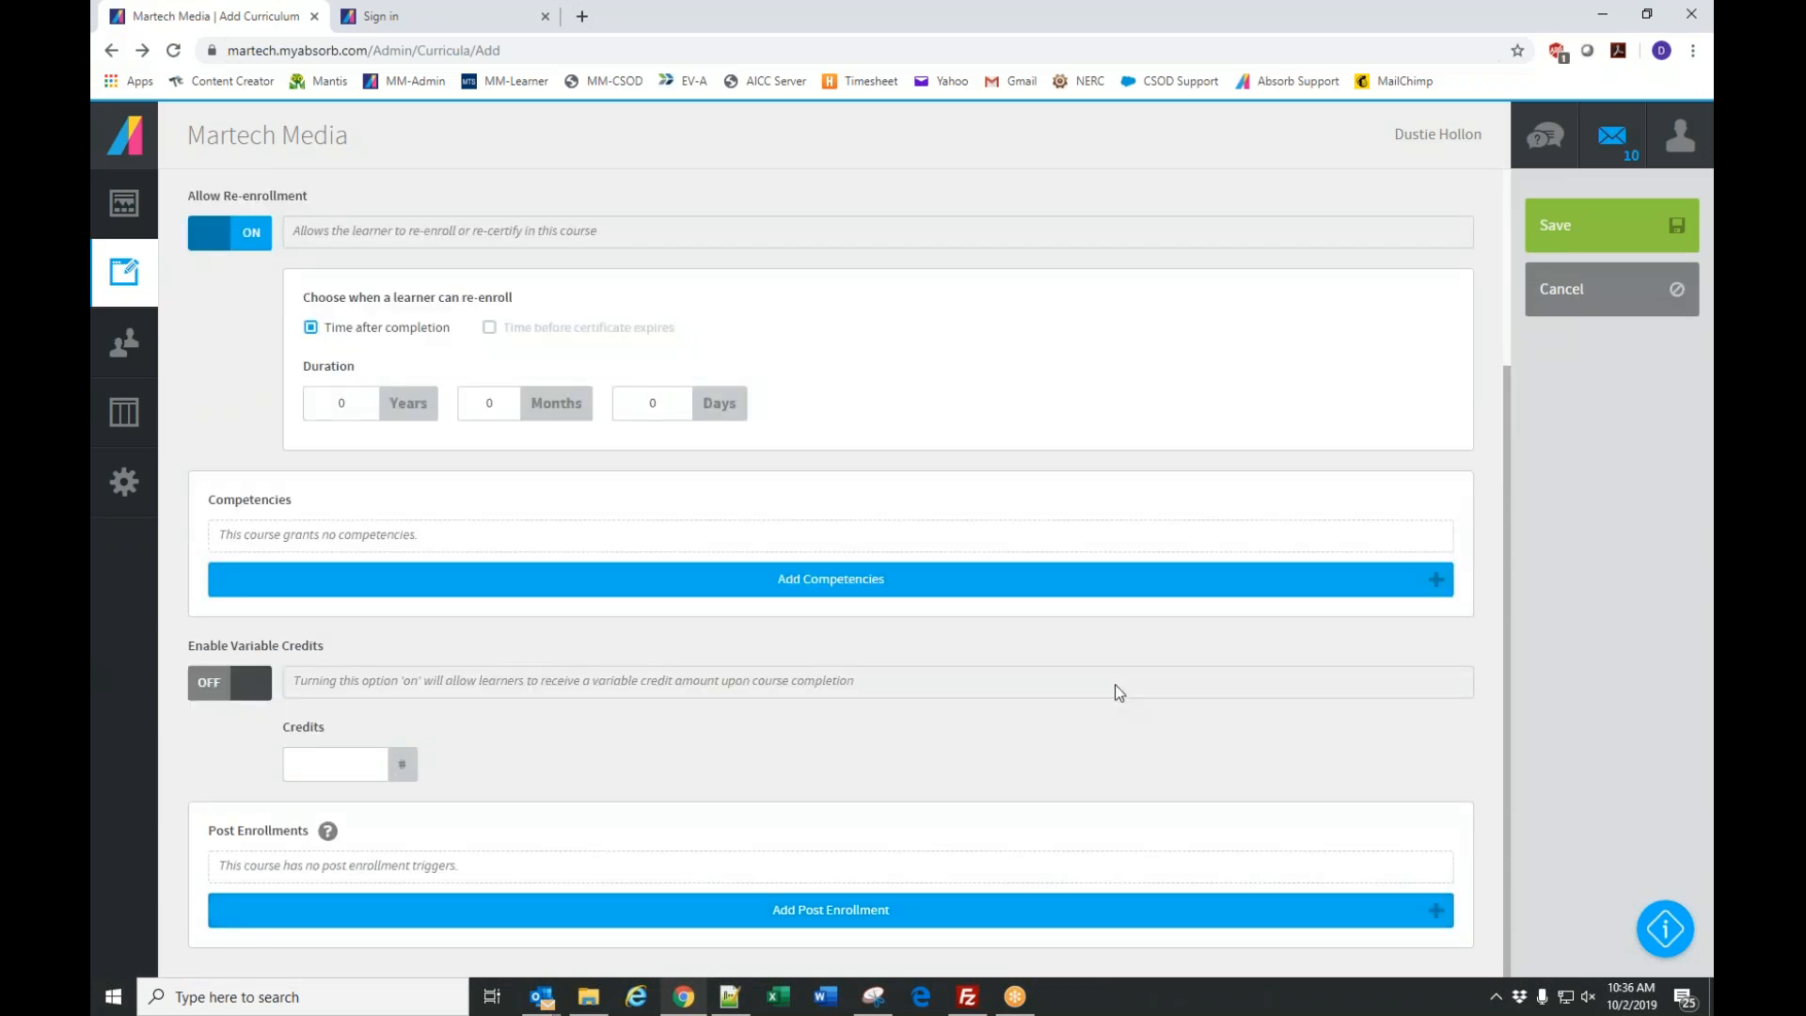
Award learners a certificate upon completion, using certificate-NO EXPIRY-NO SCORE.pdf from the Certificates folder.
scroll(1115, 685, up, 3)
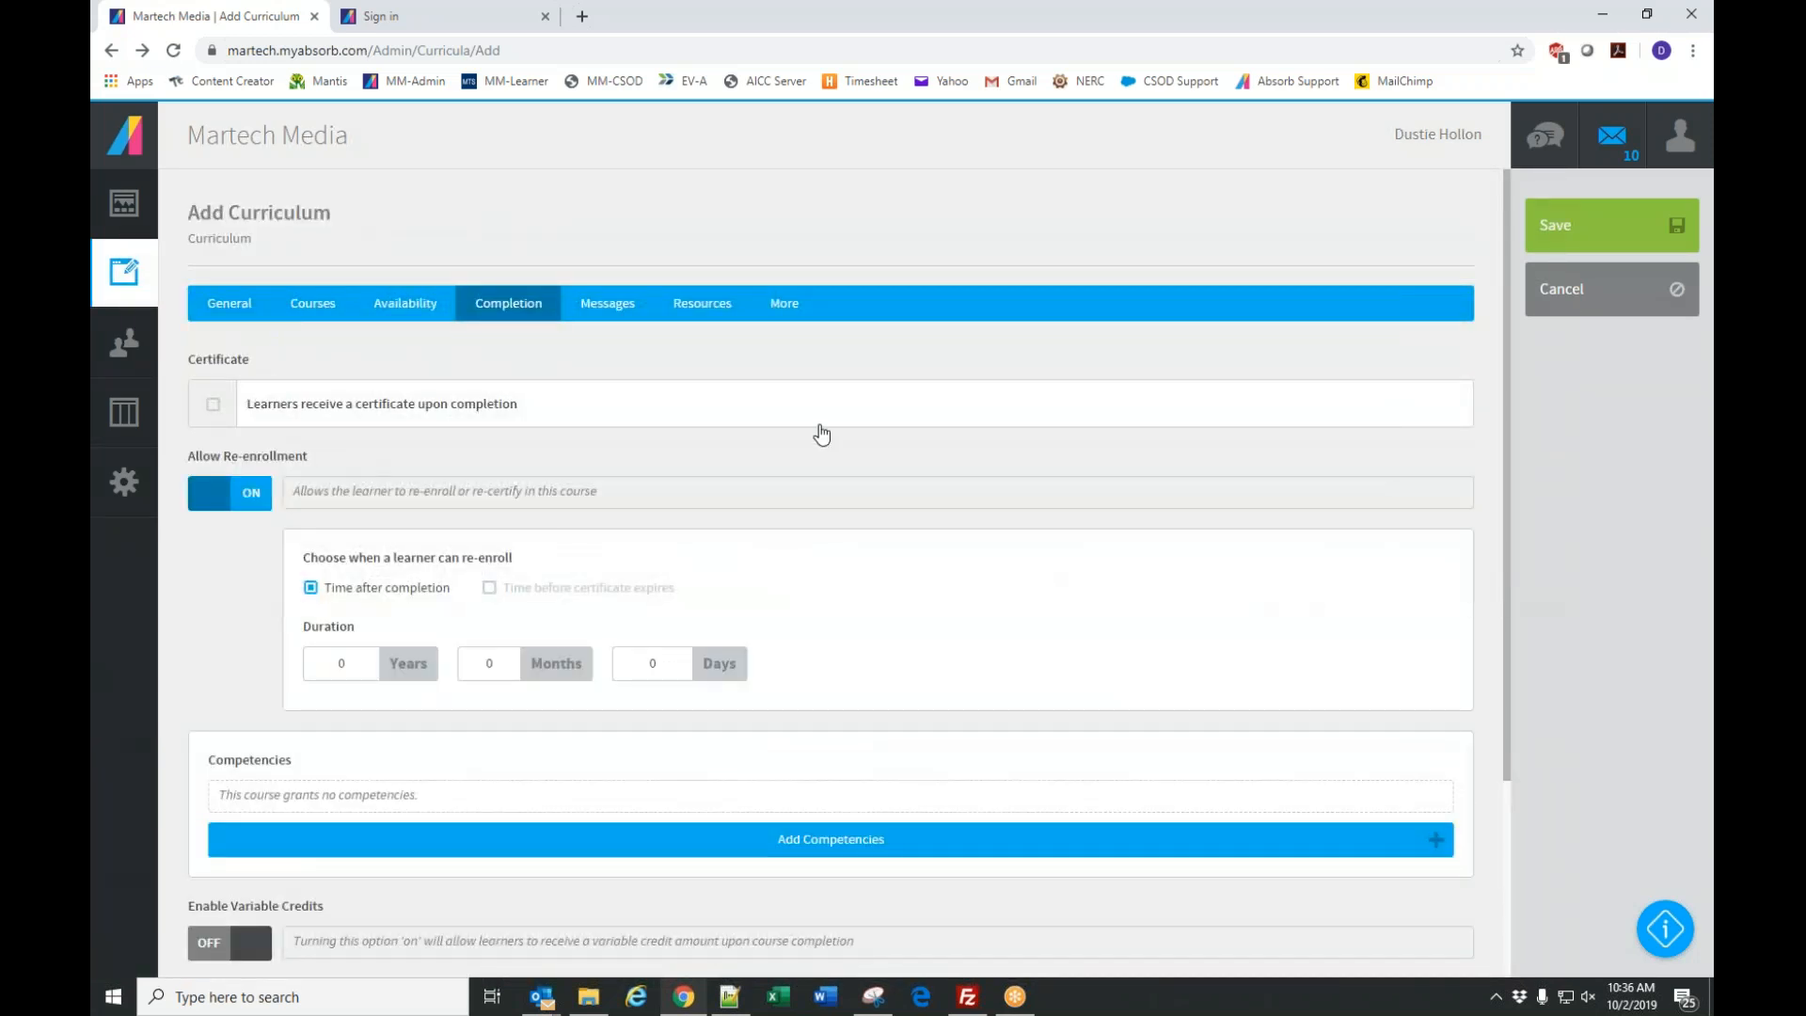
click(214, 407)
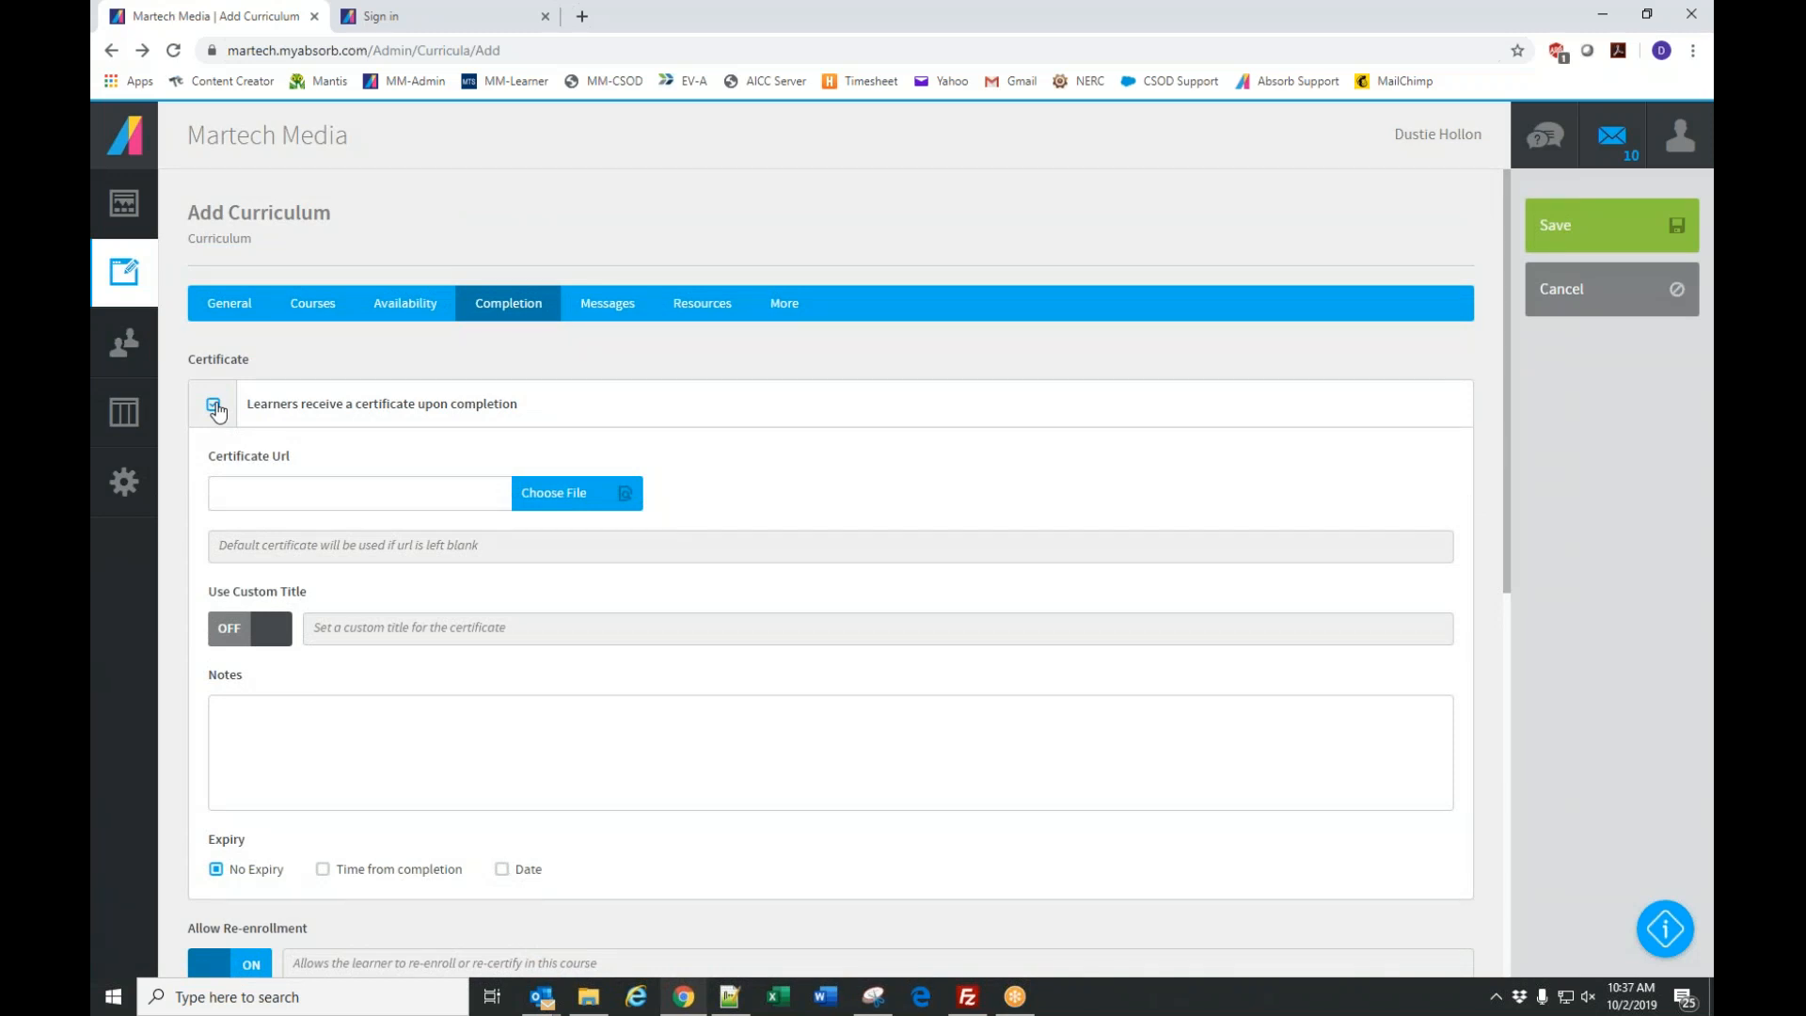
click(574, 506)
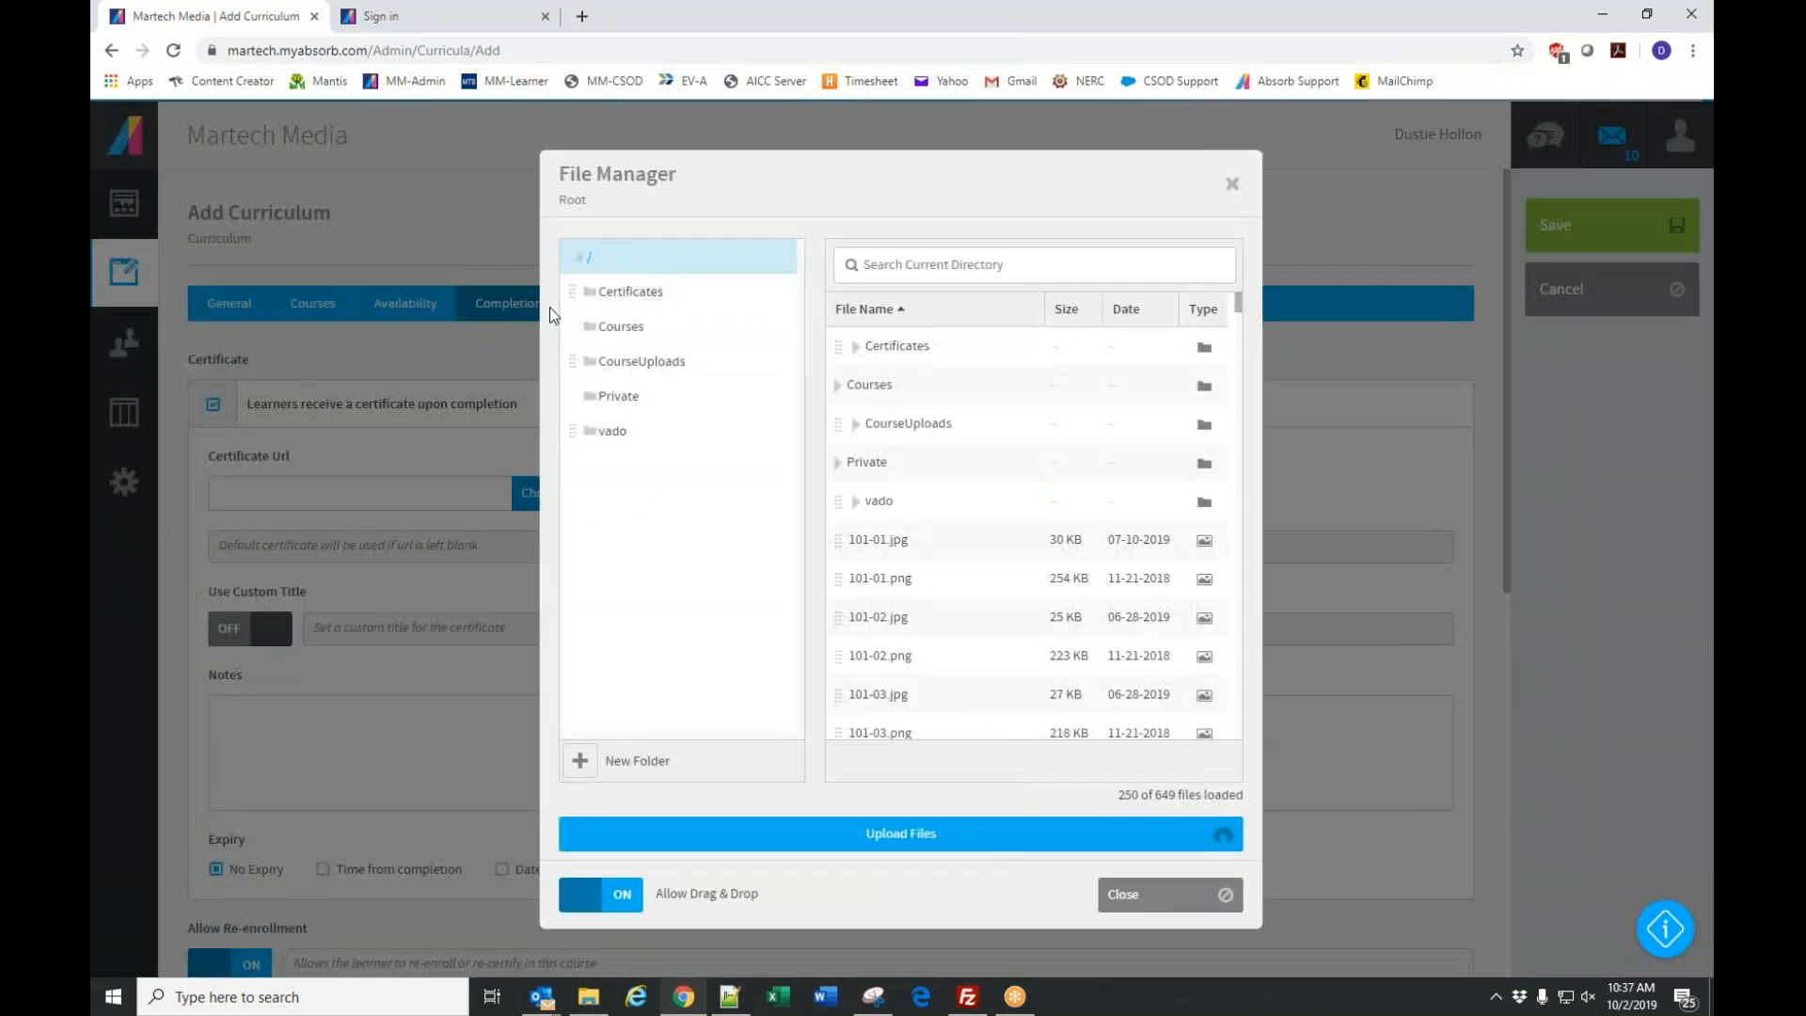
click(859, 350)
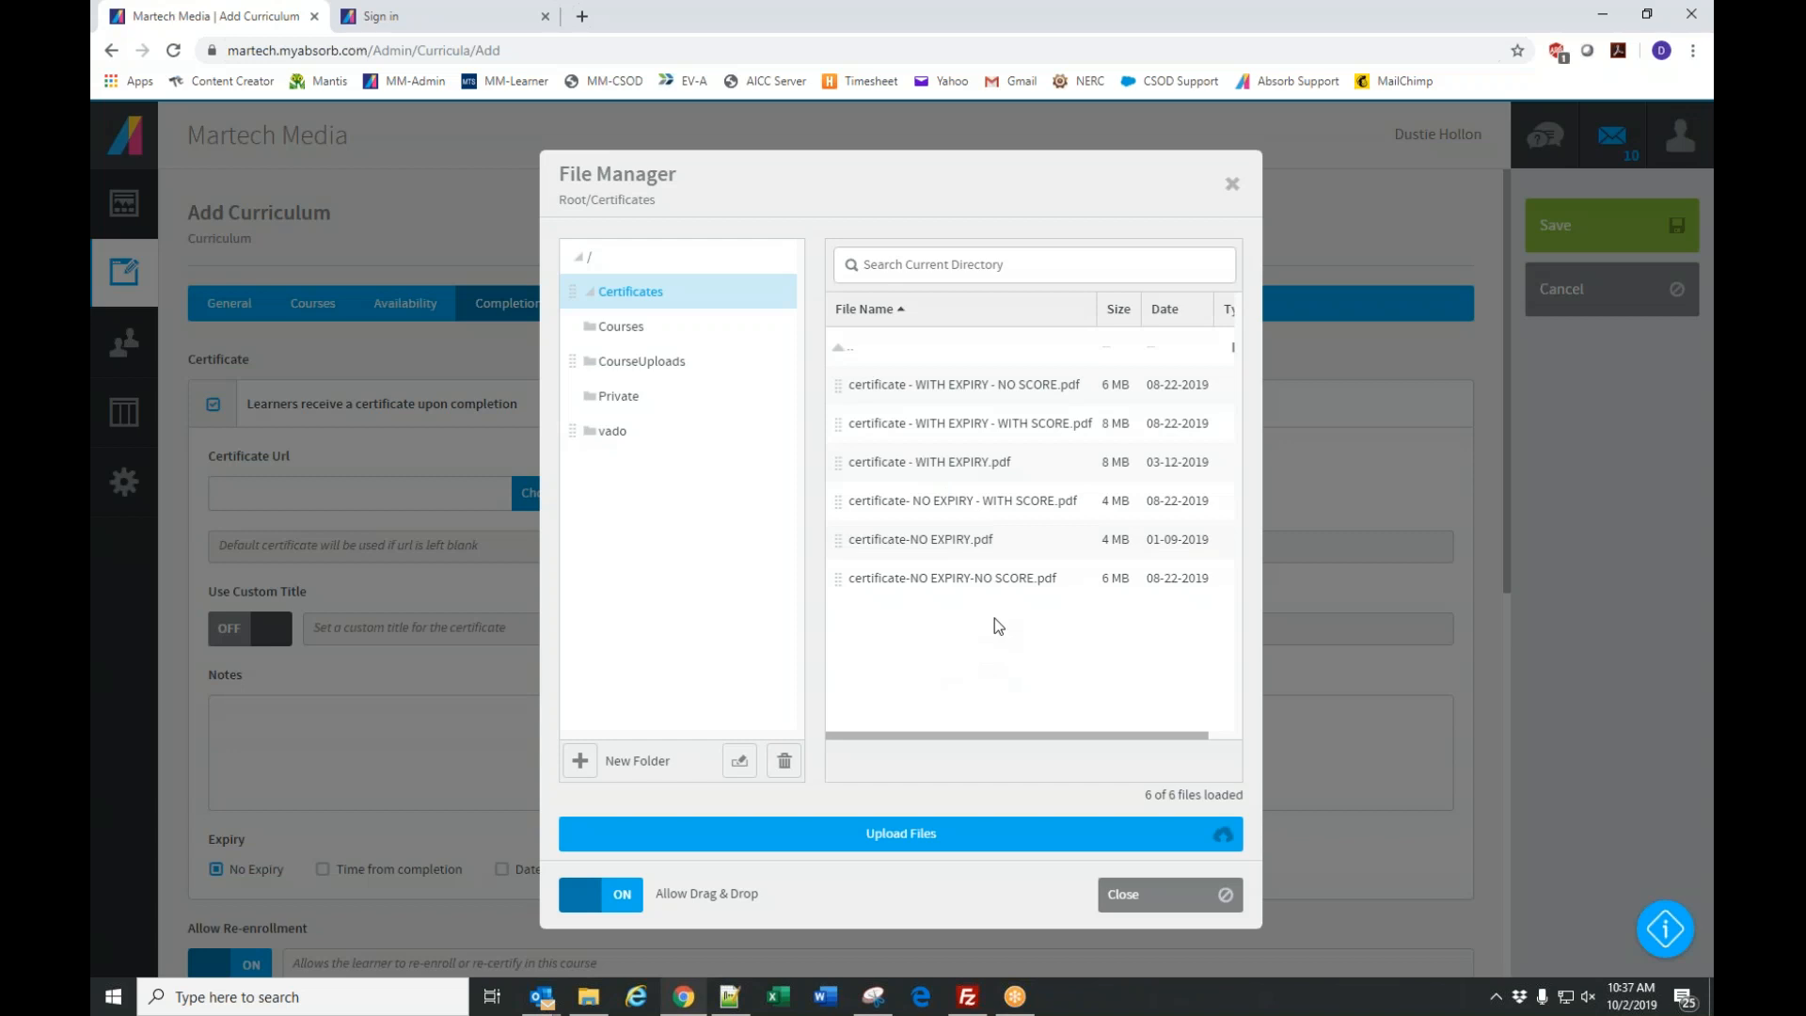
click(928, 590)
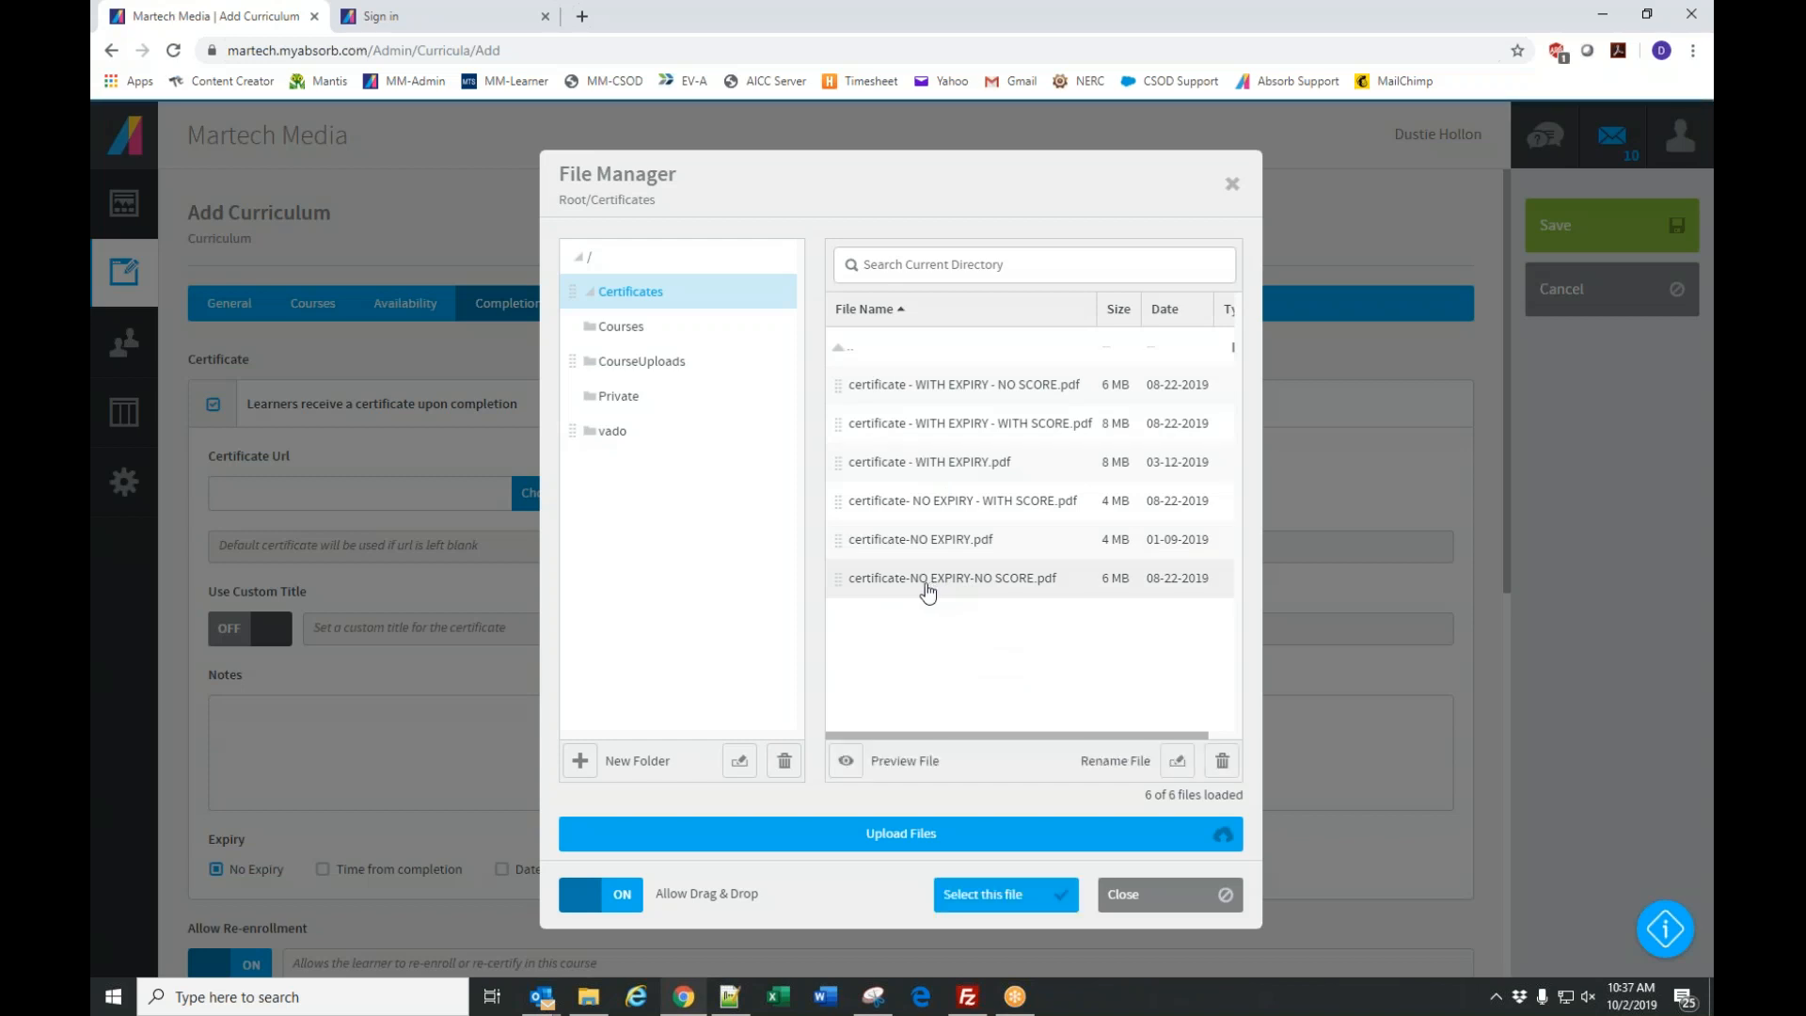
click(928, 590)
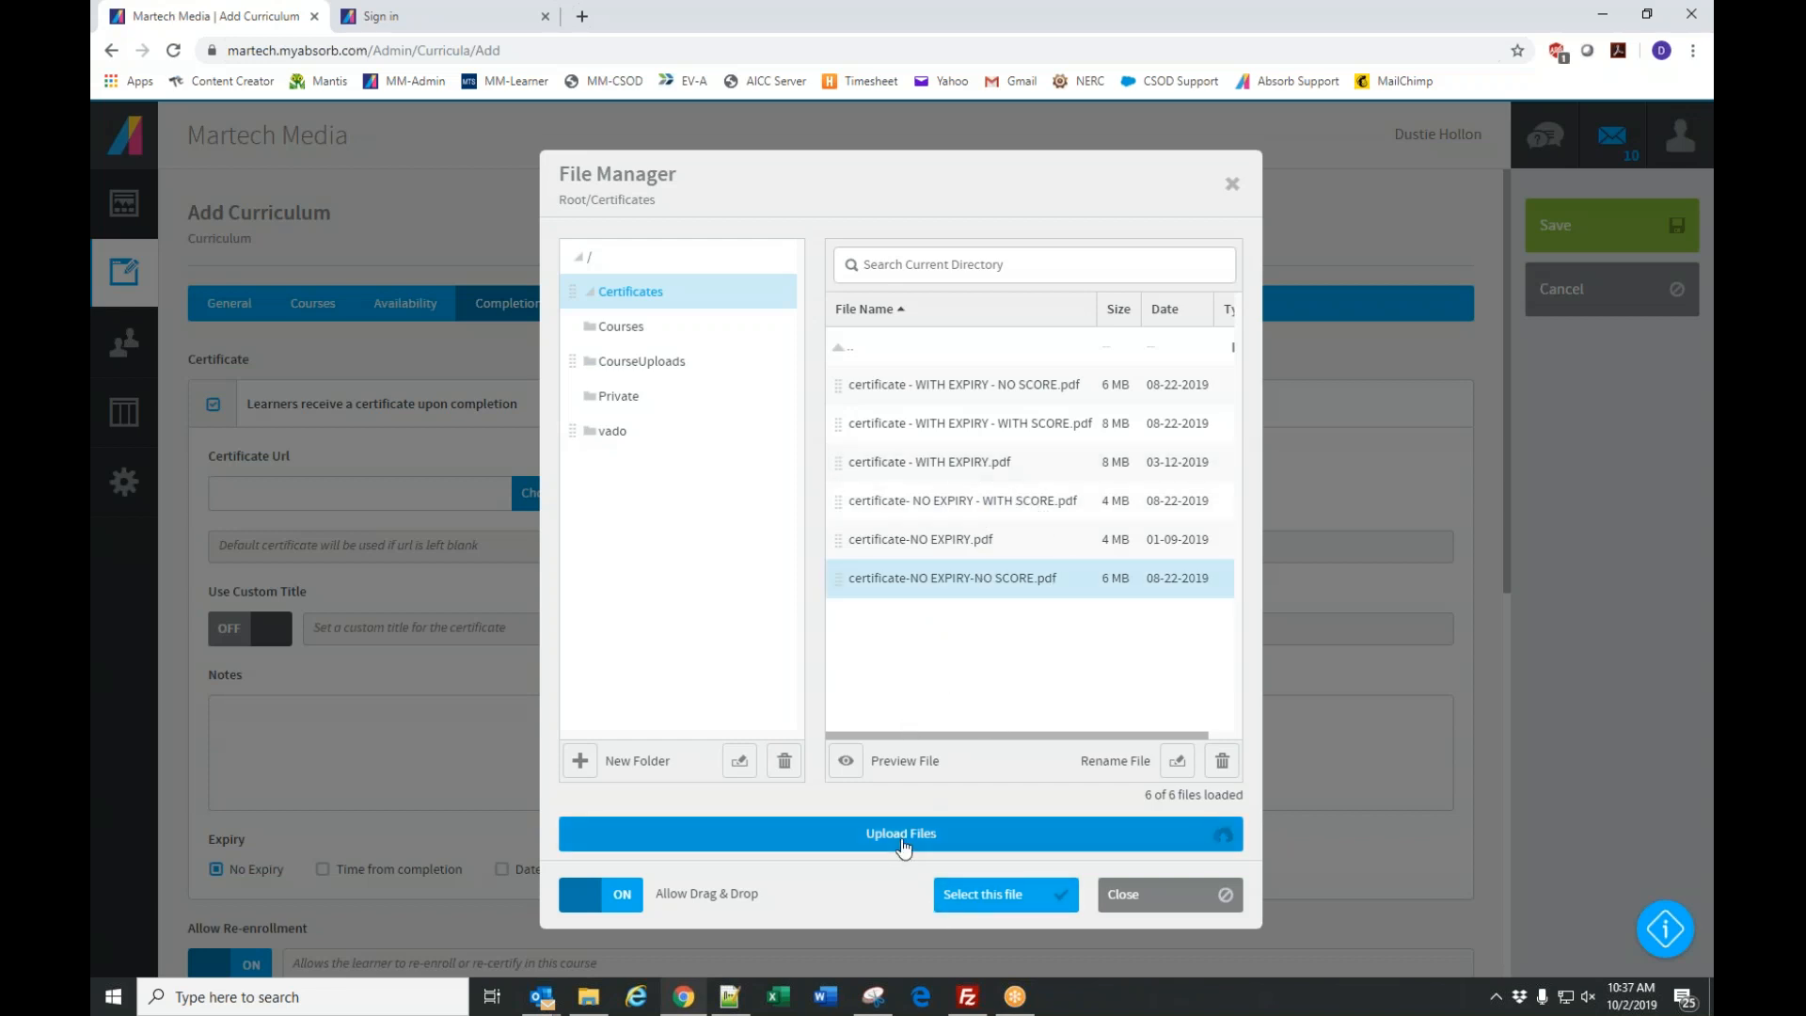
click(999, 898)
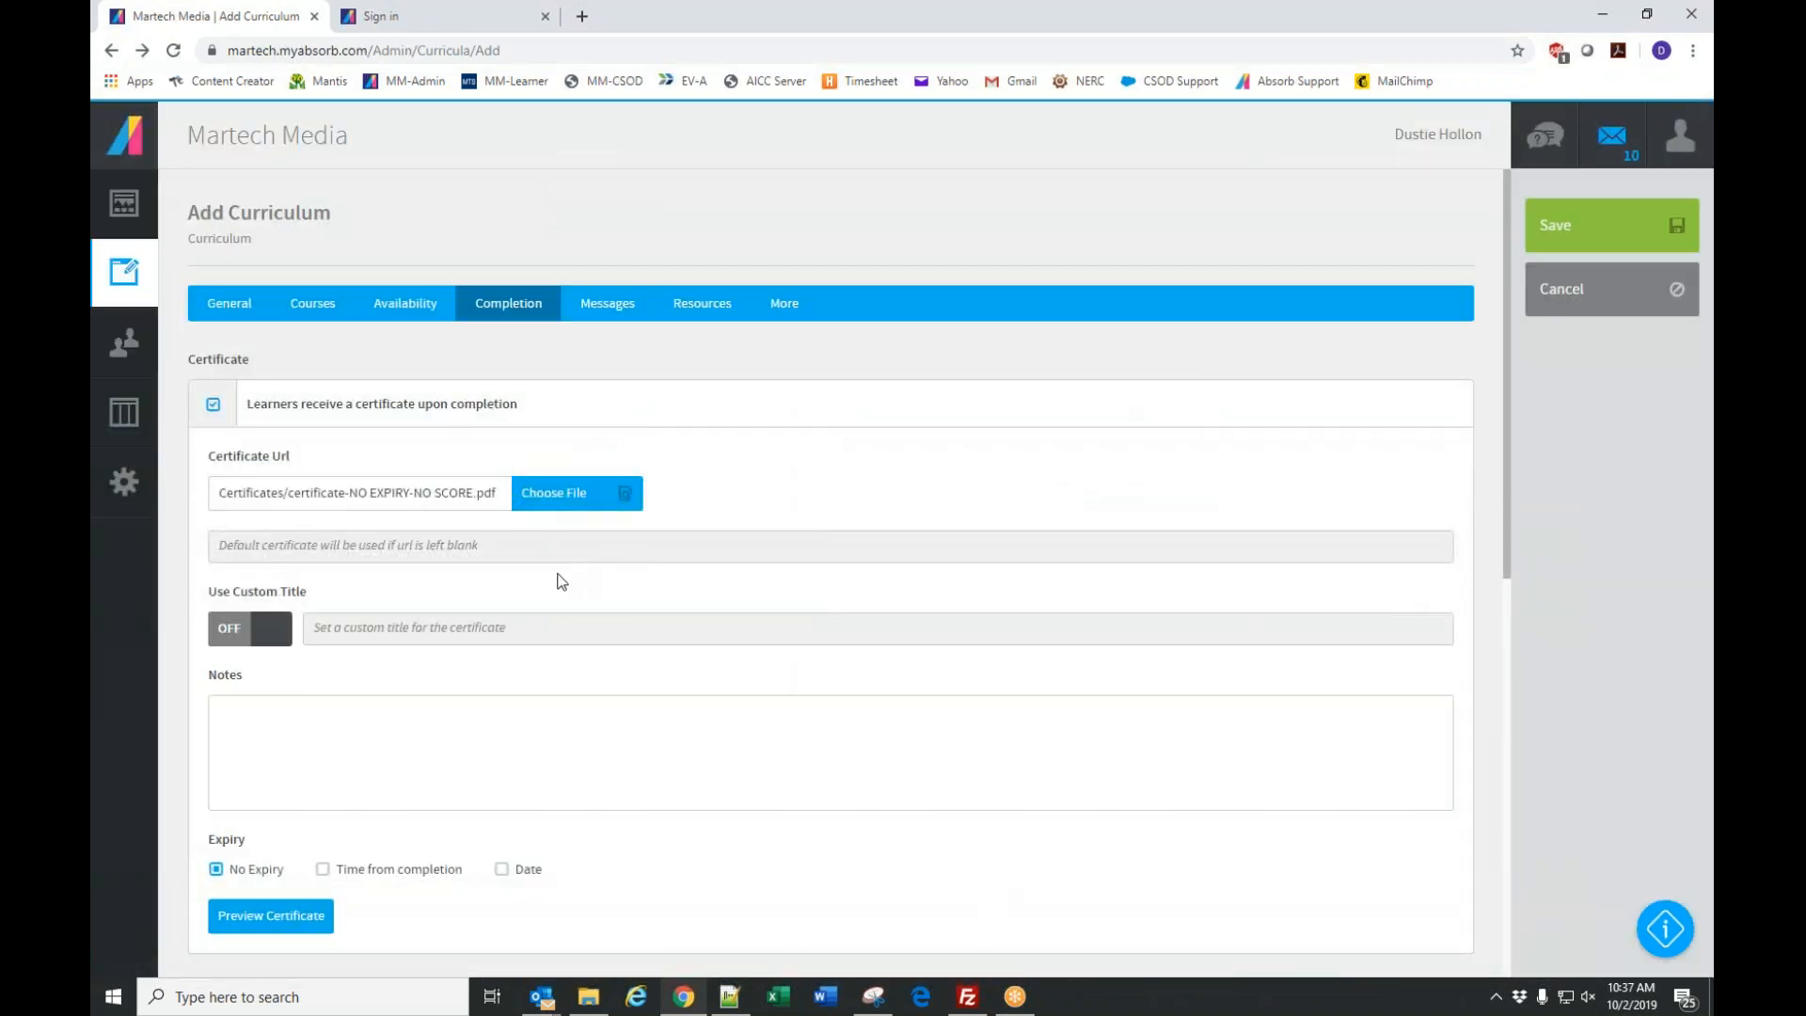
Preview the selected completion certificate and return to the curriculum form.
scroll(377, 823, down, 2)
click(265, 826)
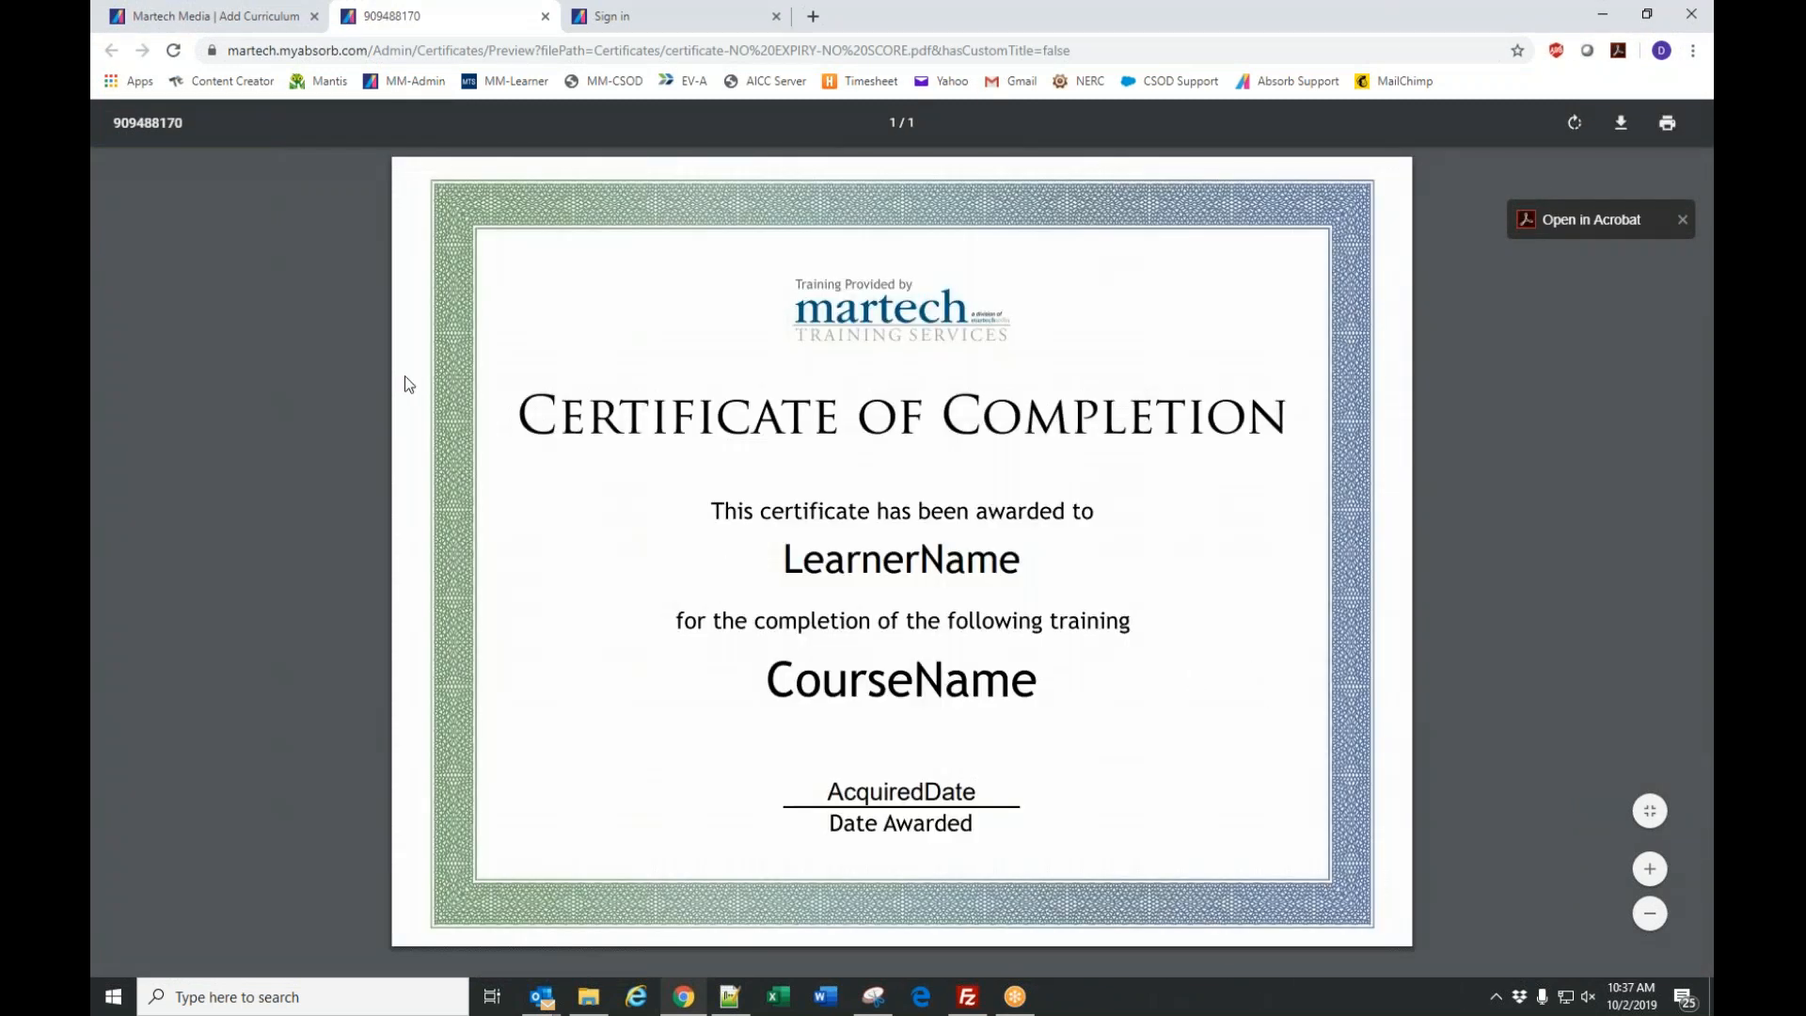
click(200, 11)
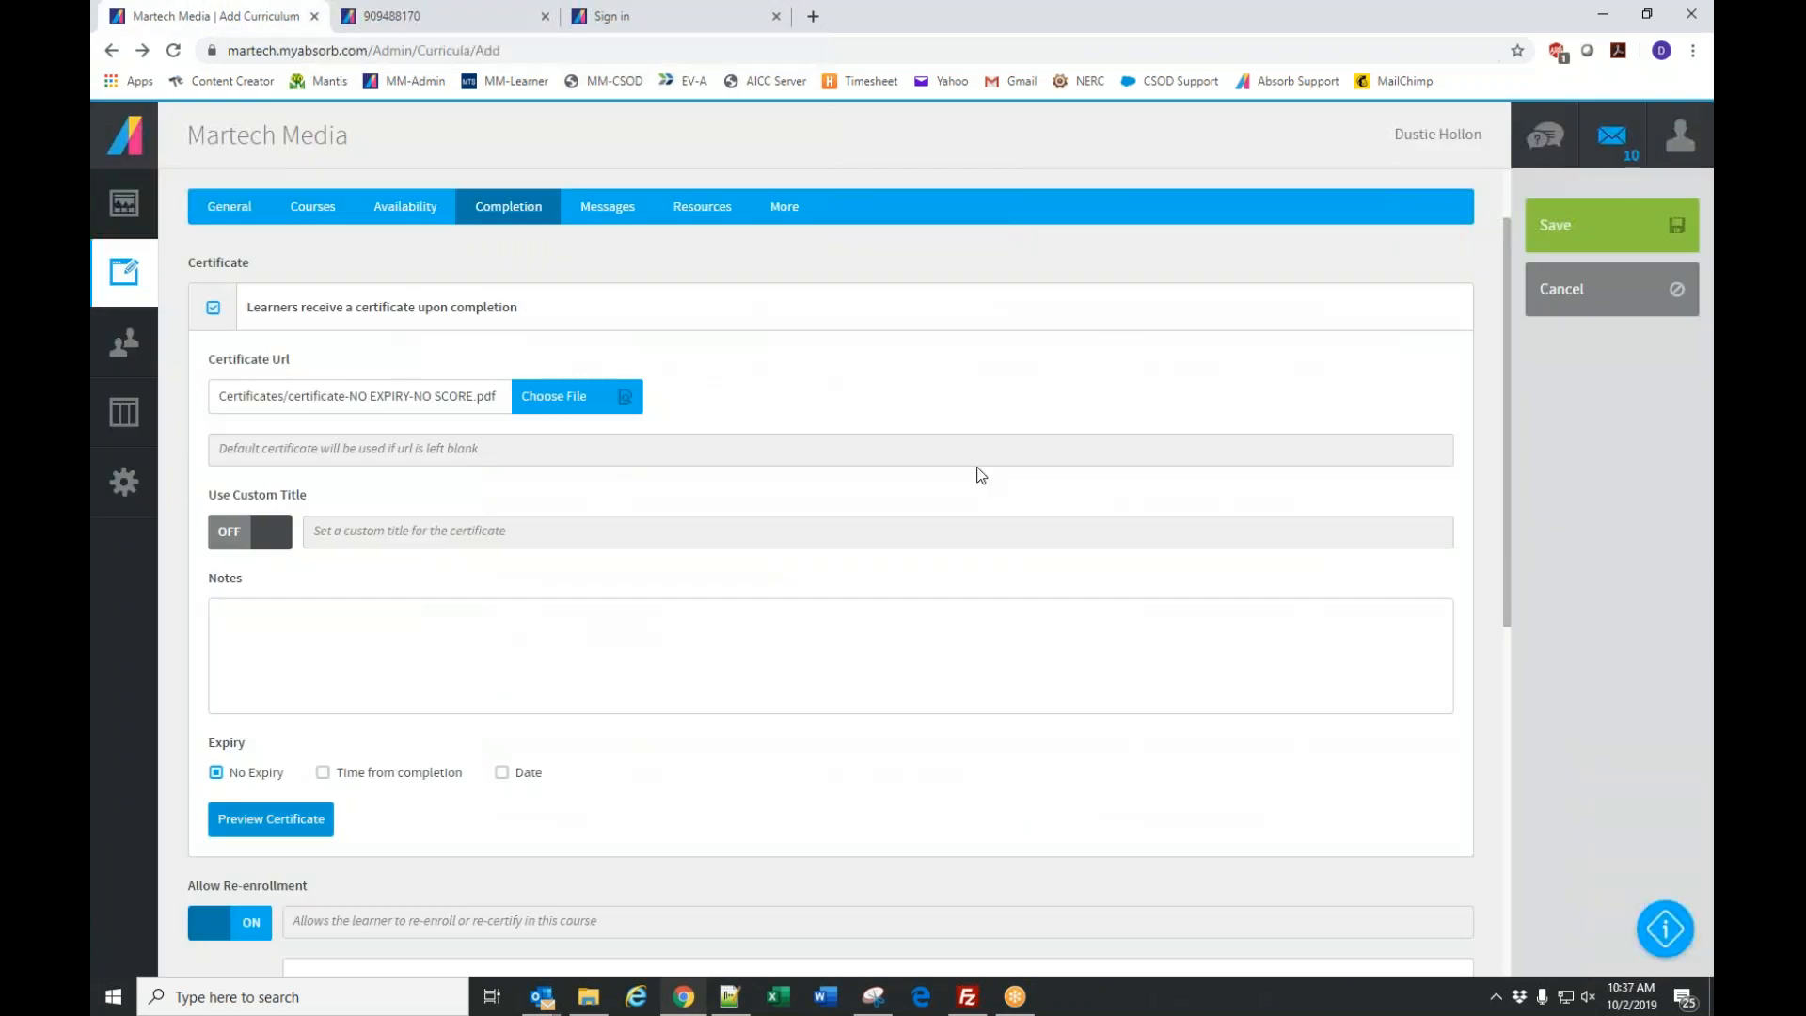
Set the certificate to expire 1 year from completion.
scroll(1060, 391, down, 2)
scroll(922, 511, down, 1)
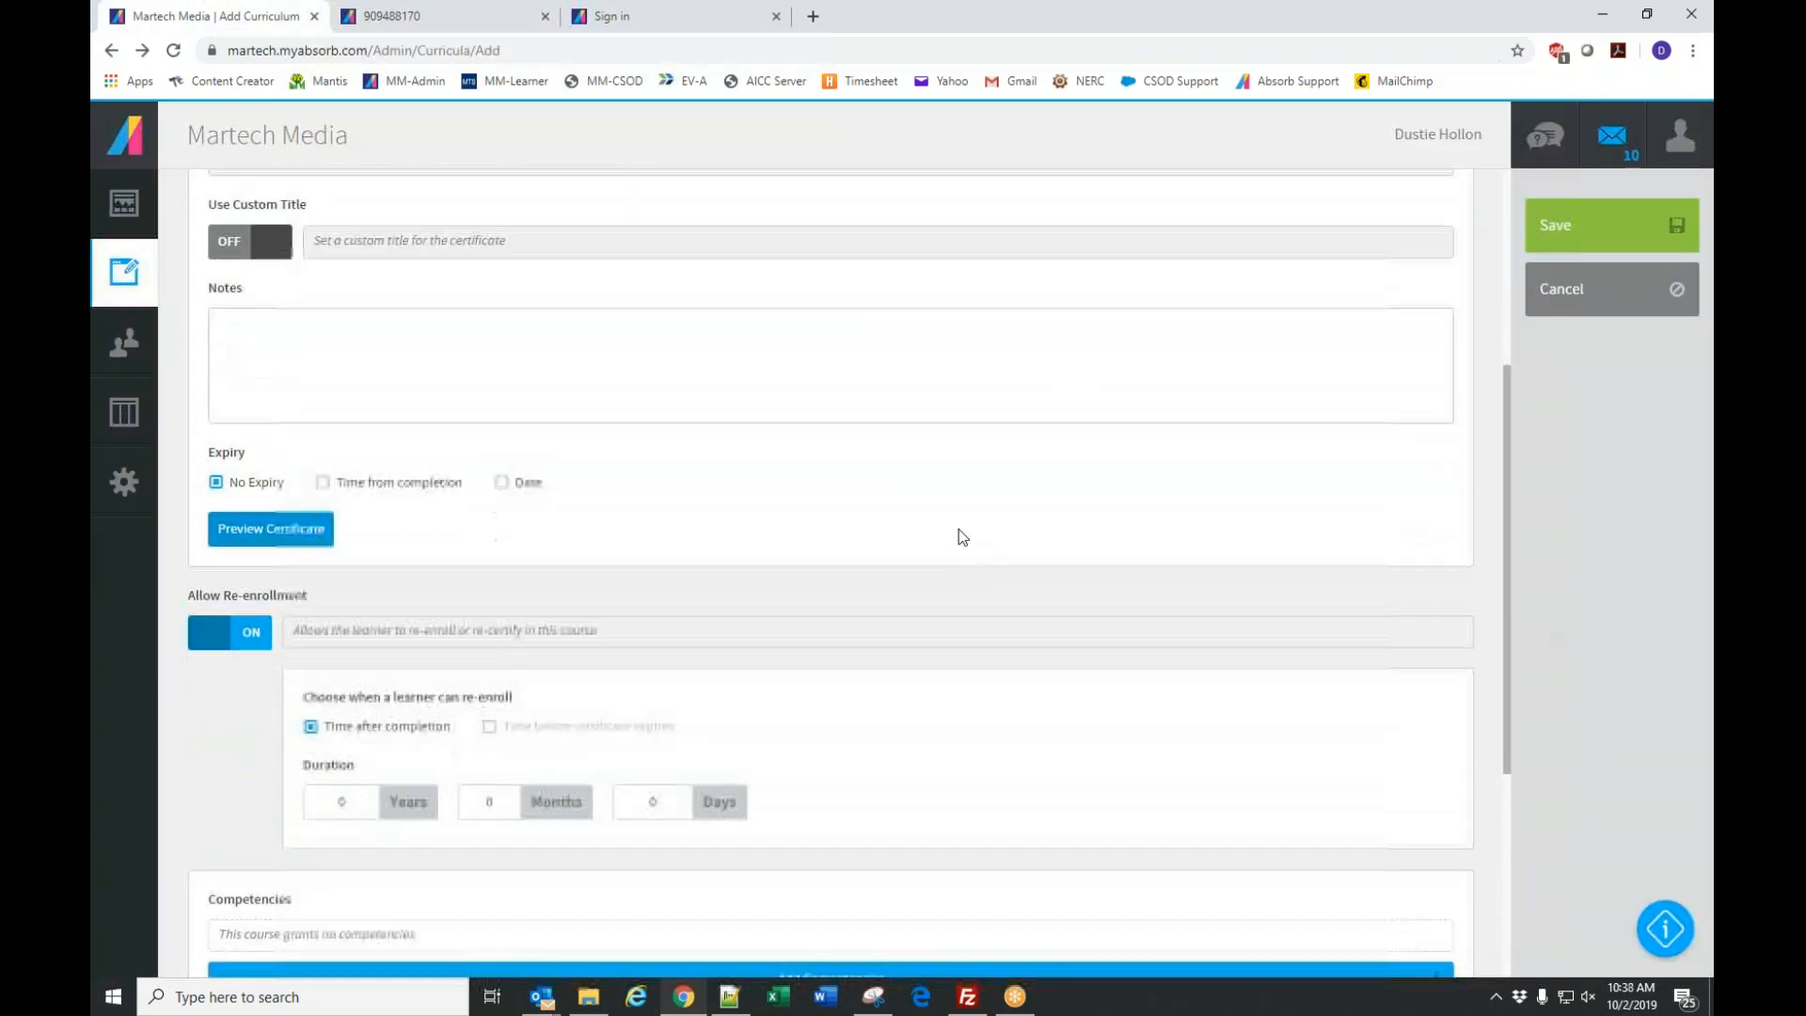
scroll(863, 411, up, 3)
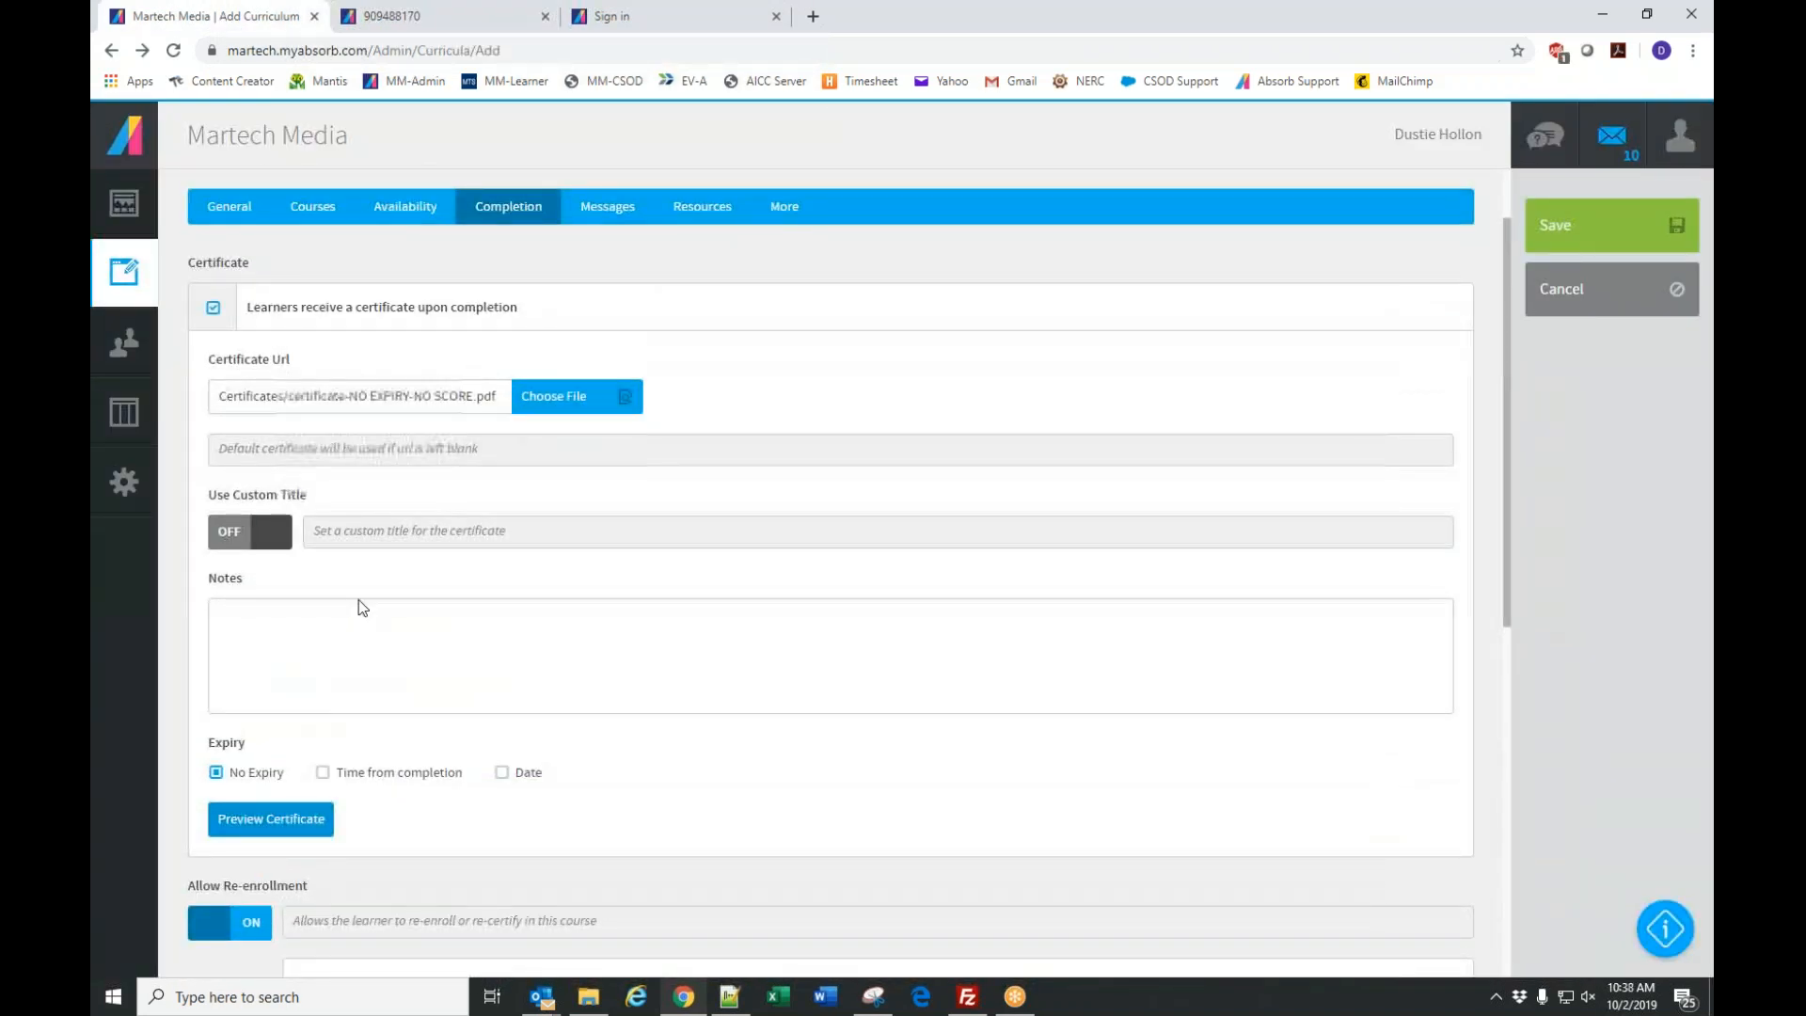
click(324, 773)
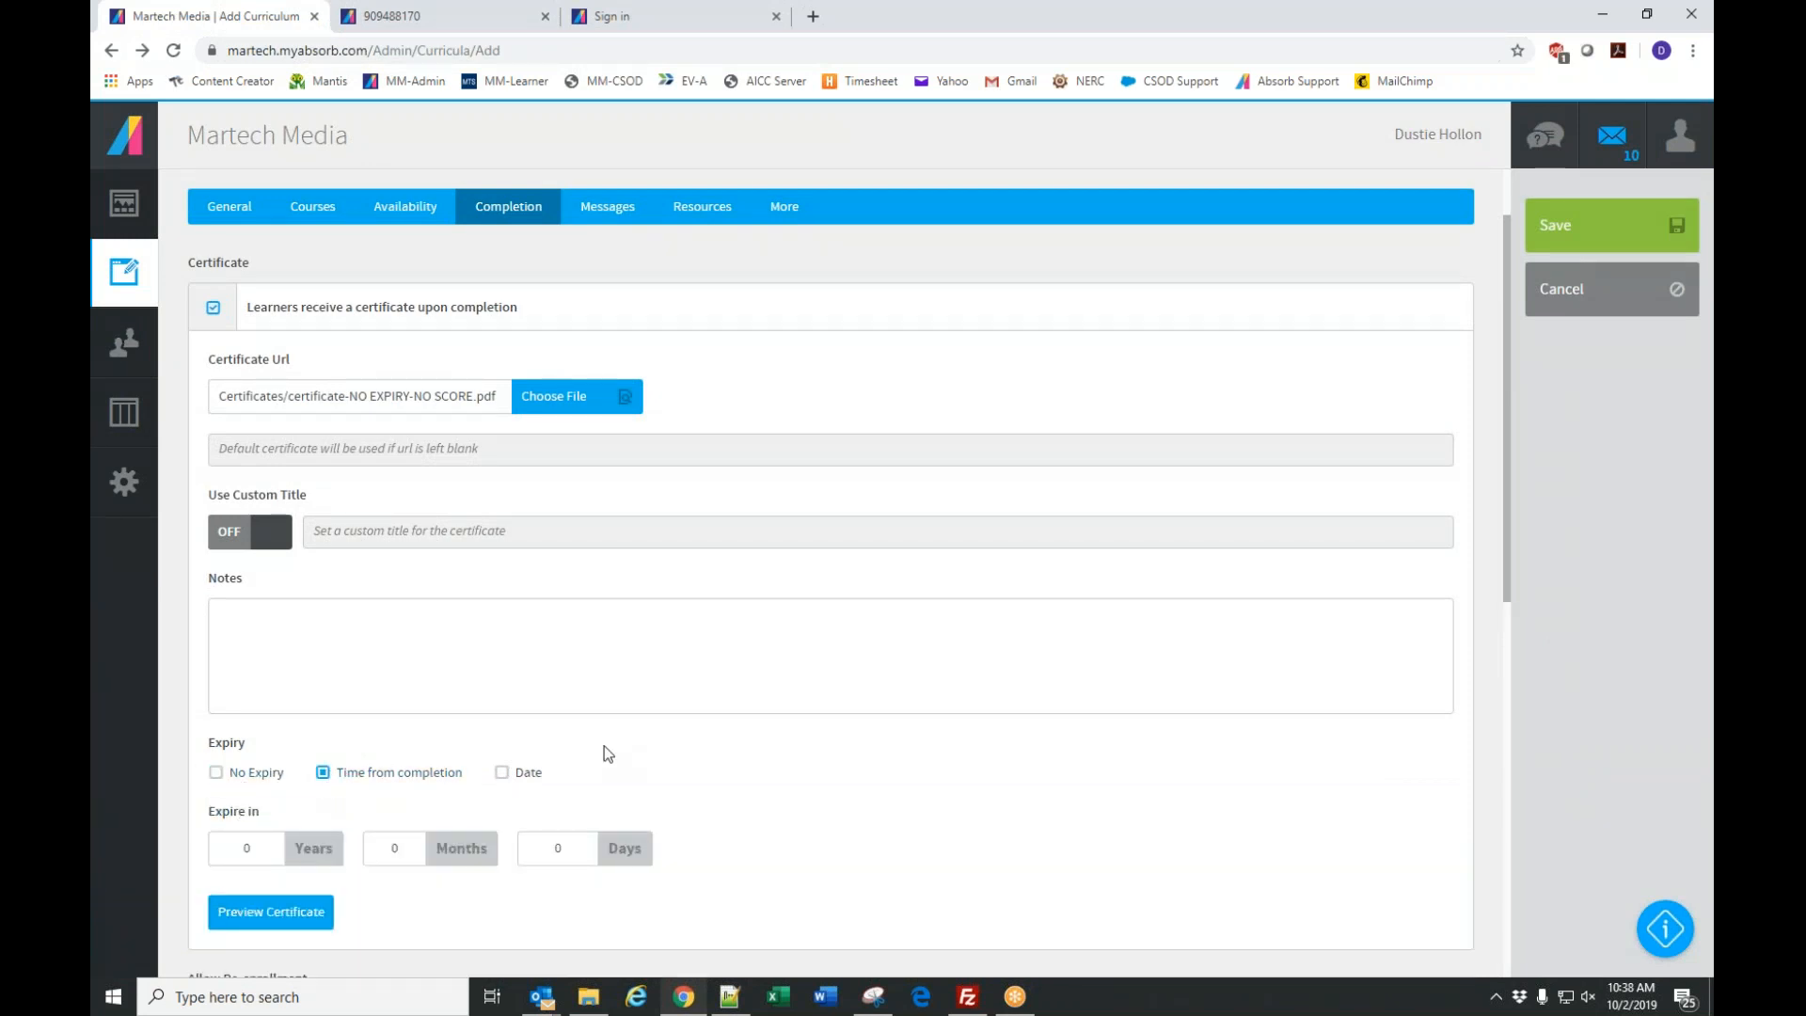
scroll(814, 702, down, 2)
drag(231, 655, 285, 656)
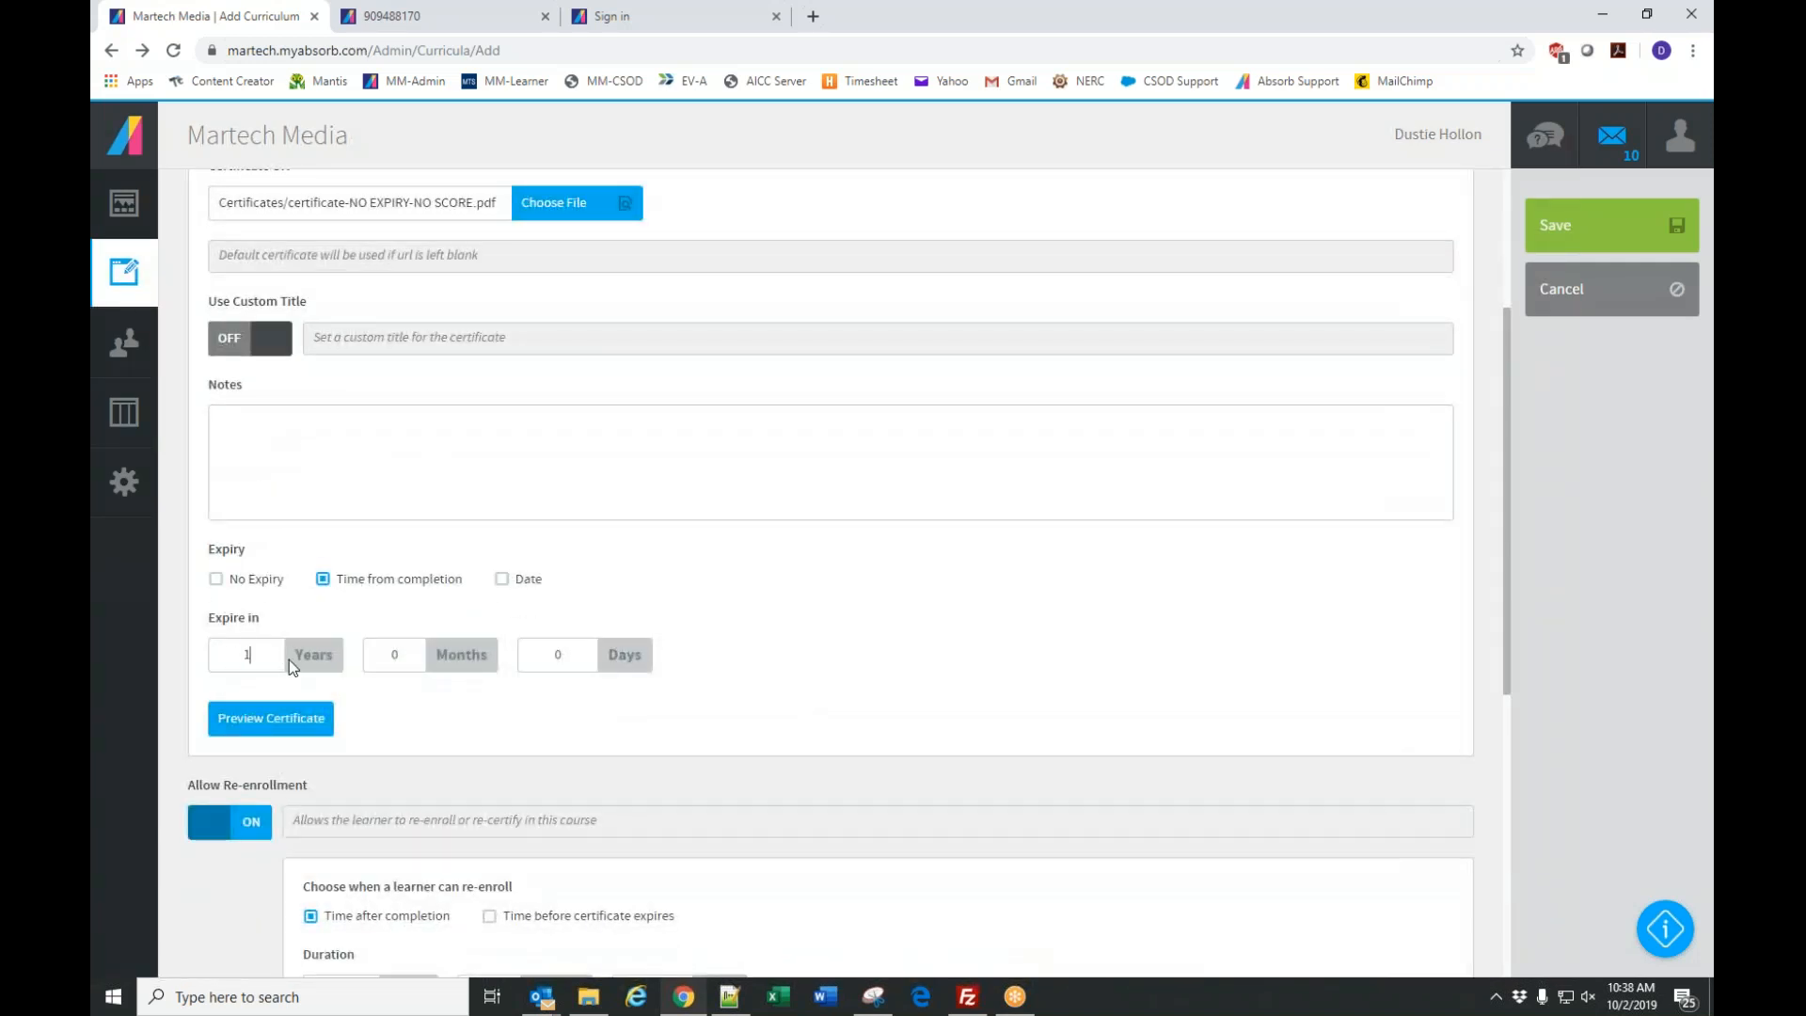
Replace the certificate file with certificate - WITH EXPIRY - NO SCORE.pdf from the Certificates folder.
scroll(678, 637, up, 2)
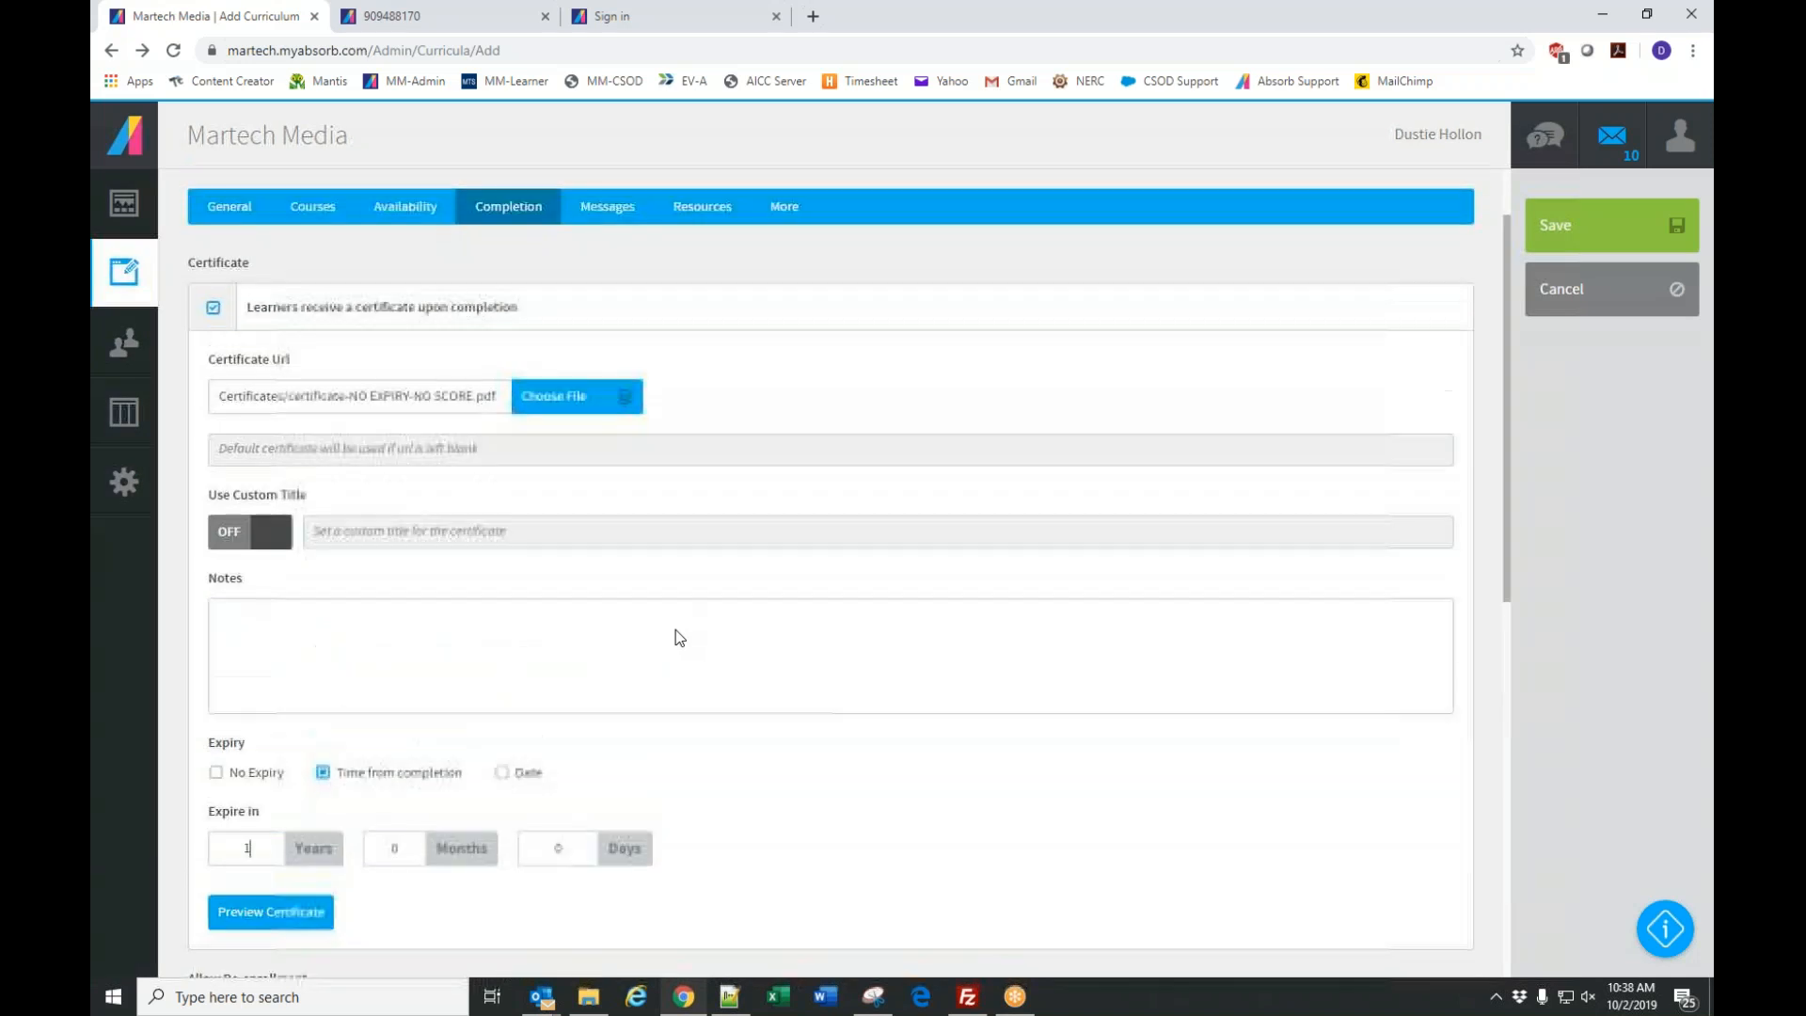
scroll(882, 639, down, 1)
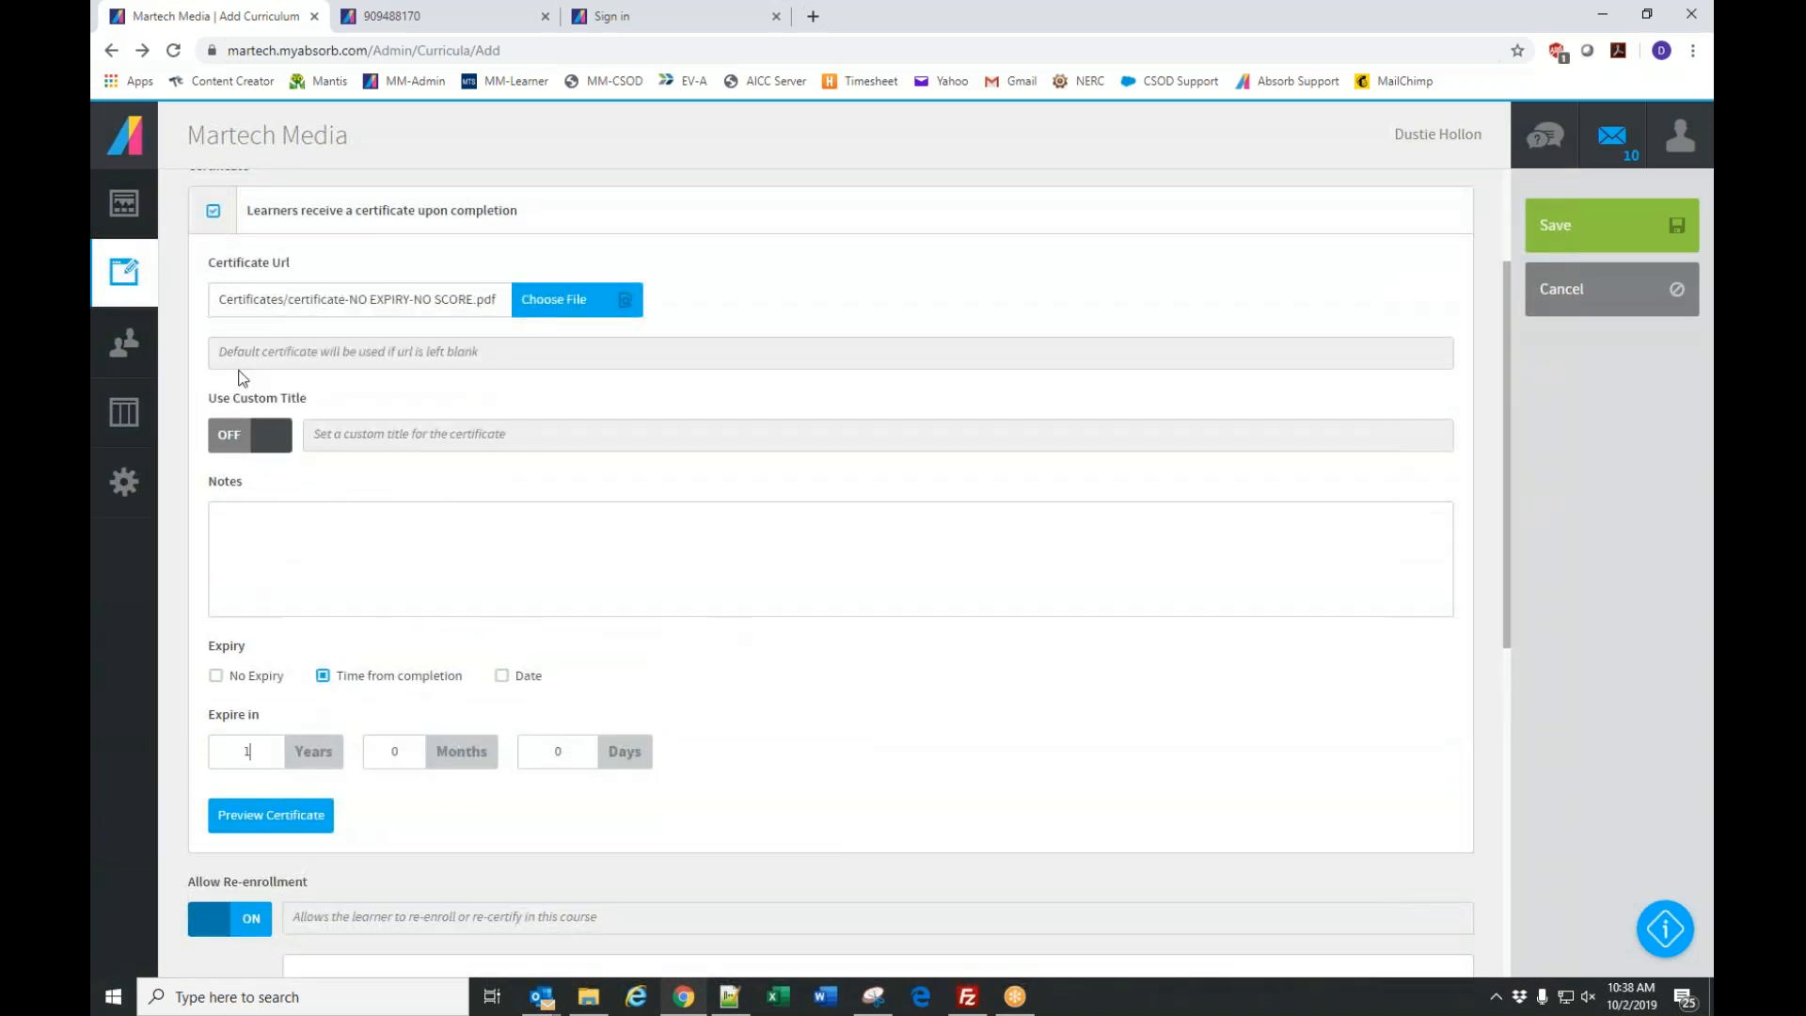
click(574, 303)
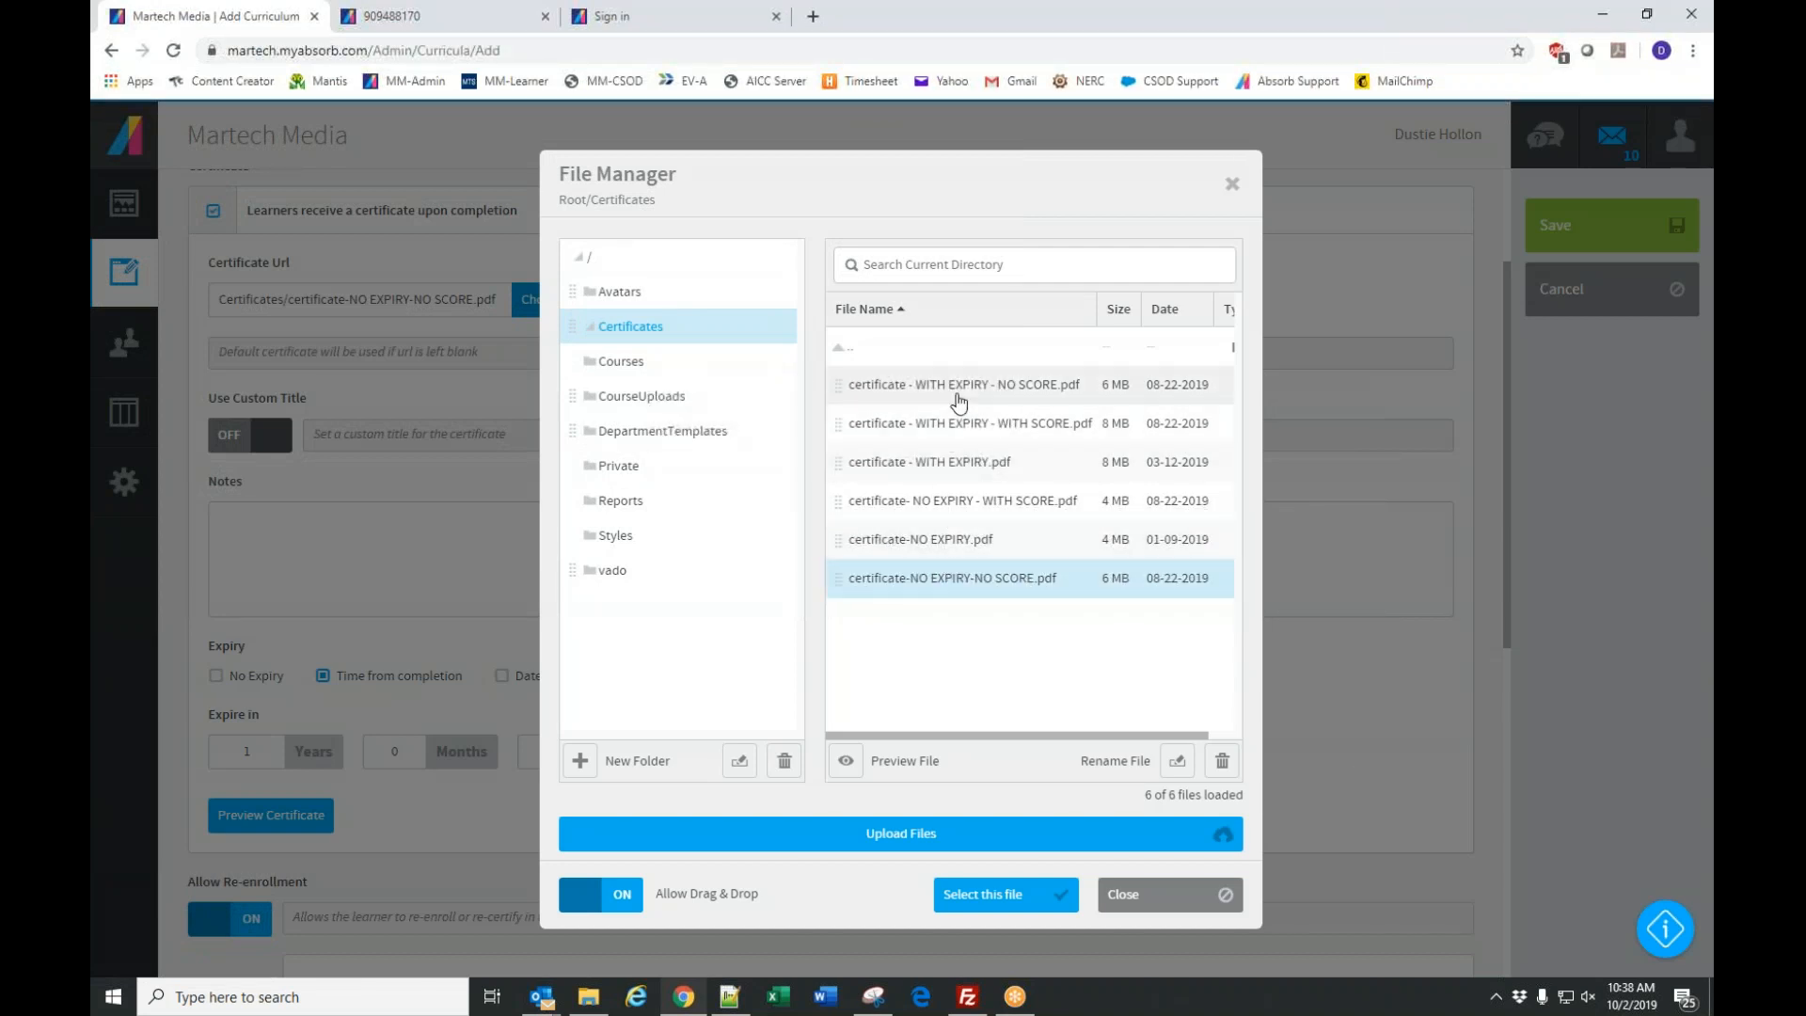
click(951, 388)
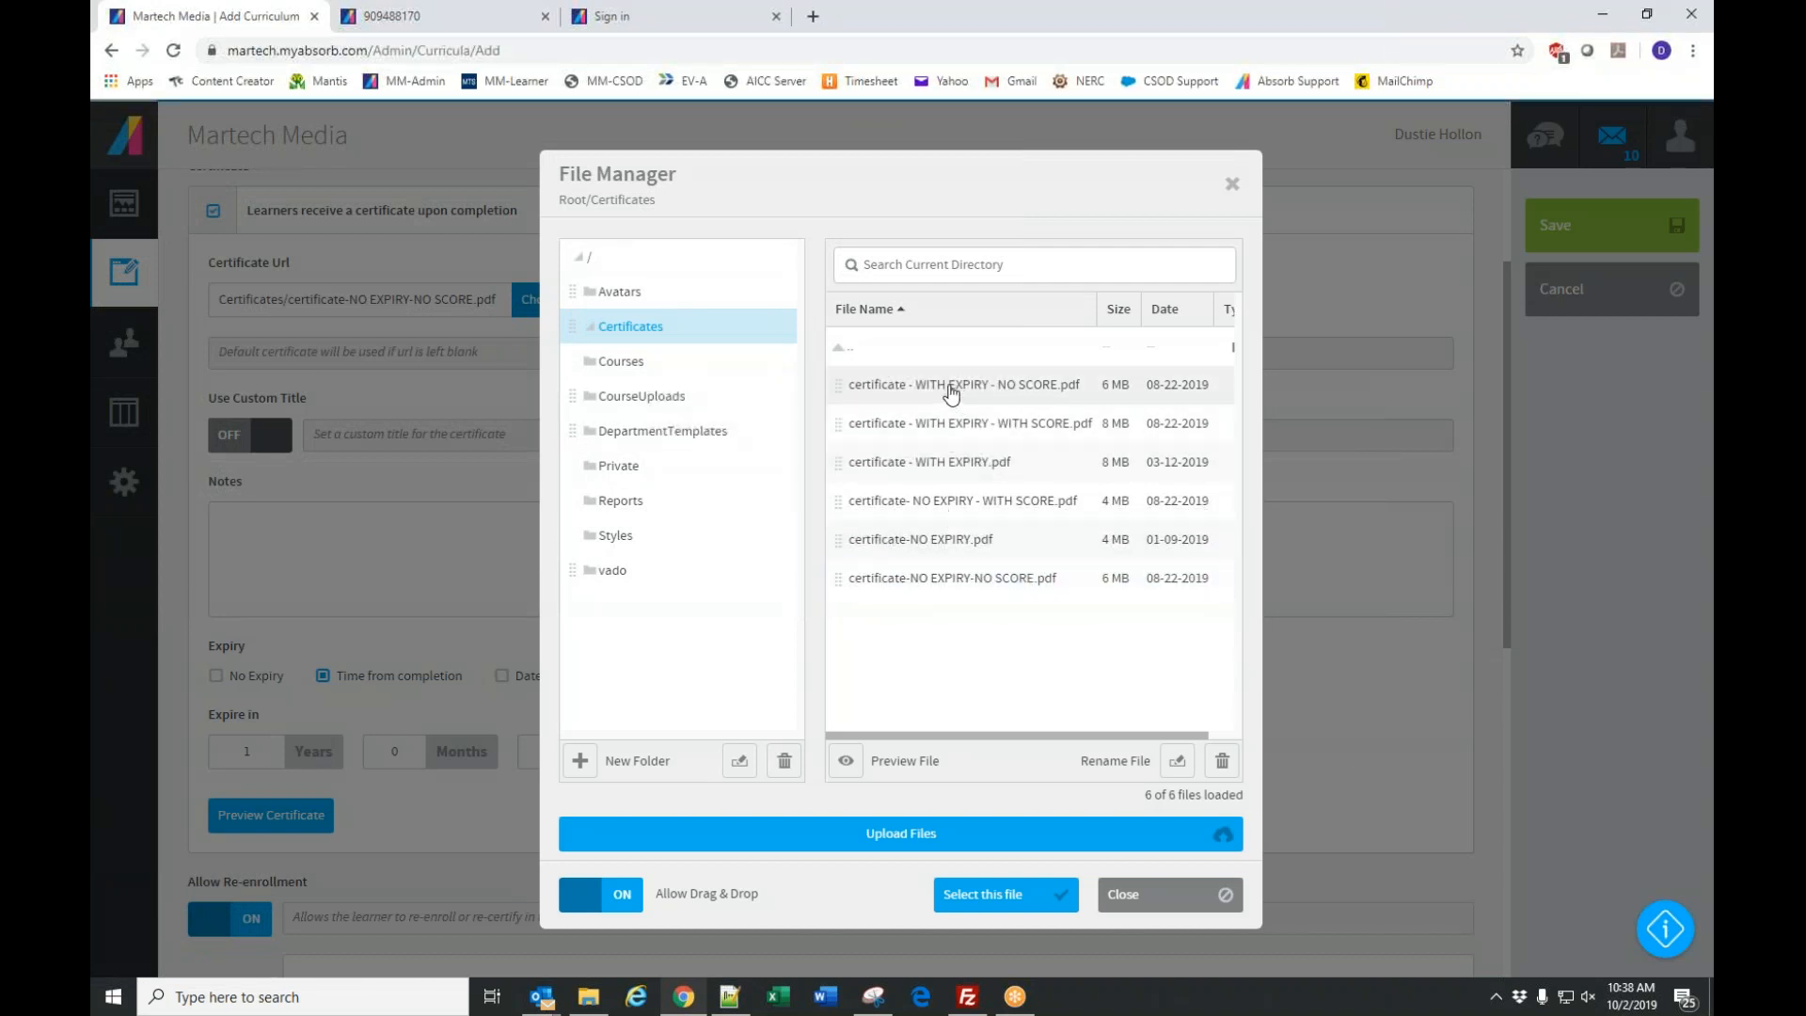
click(996, 893)
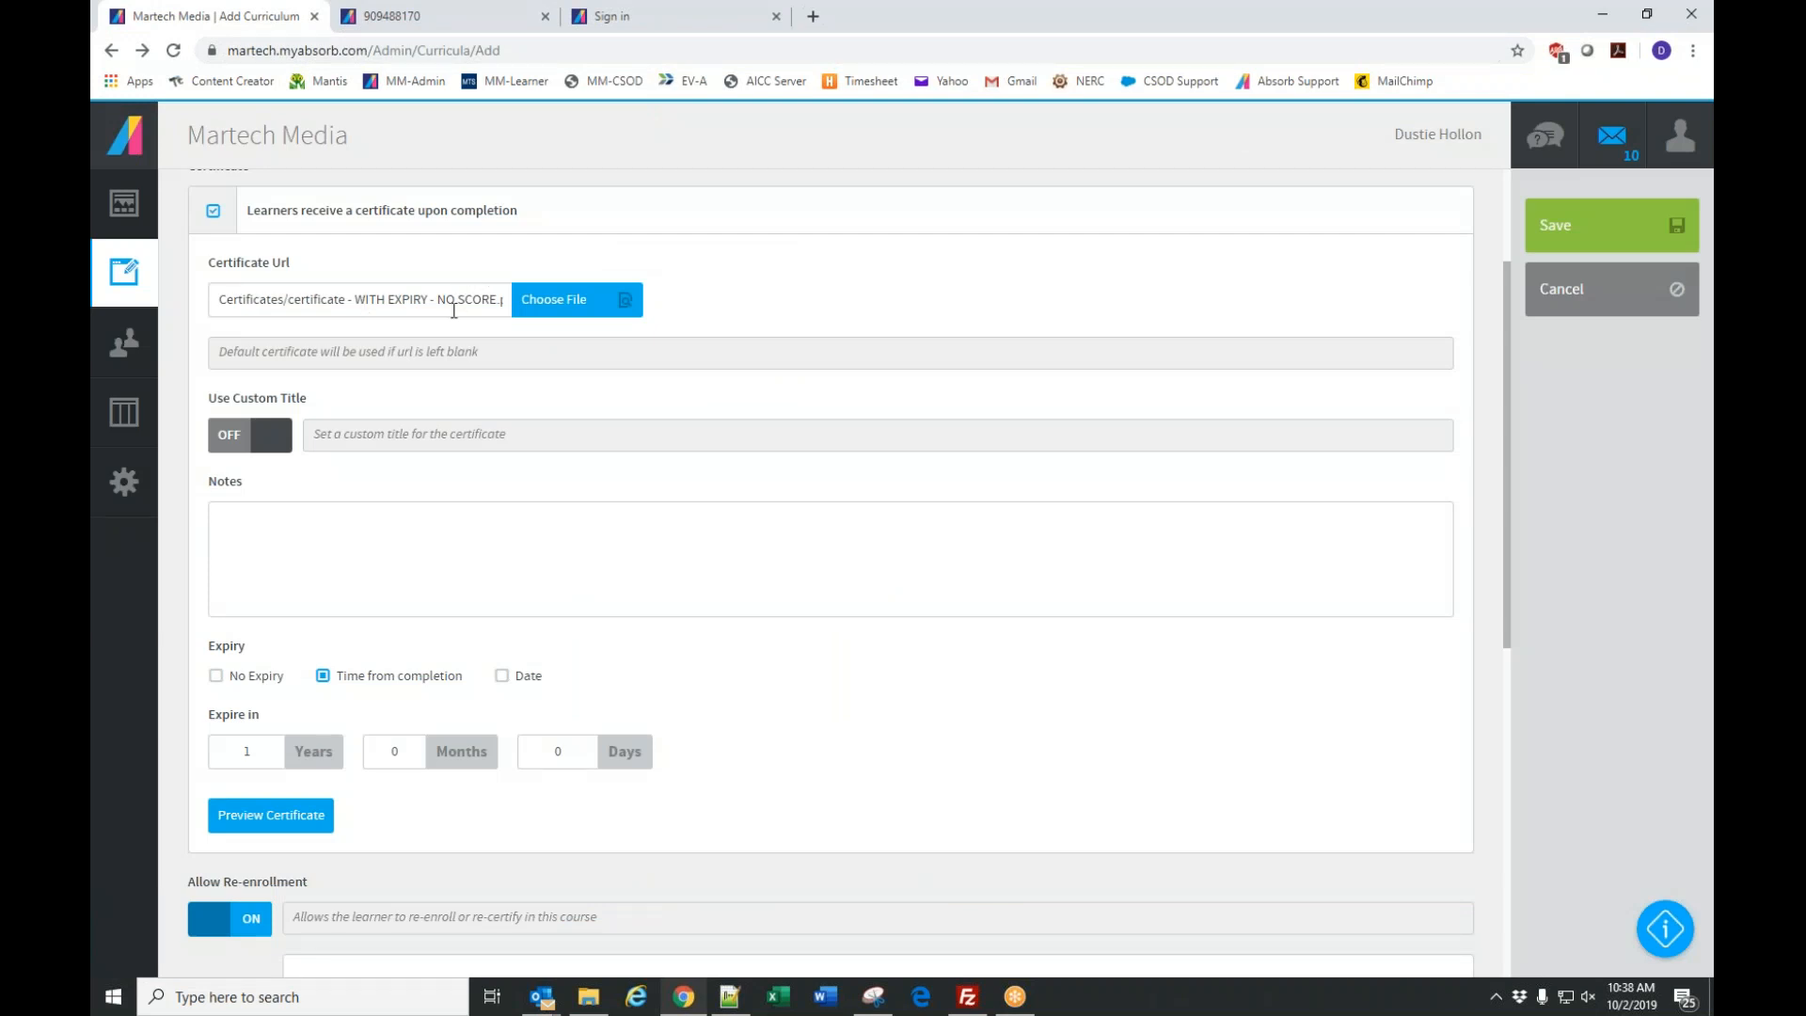
Set re-enrollment to 1 month before the certificate expires and have learners re-enrolled automatically.
scroll(781, 672, down, 4)
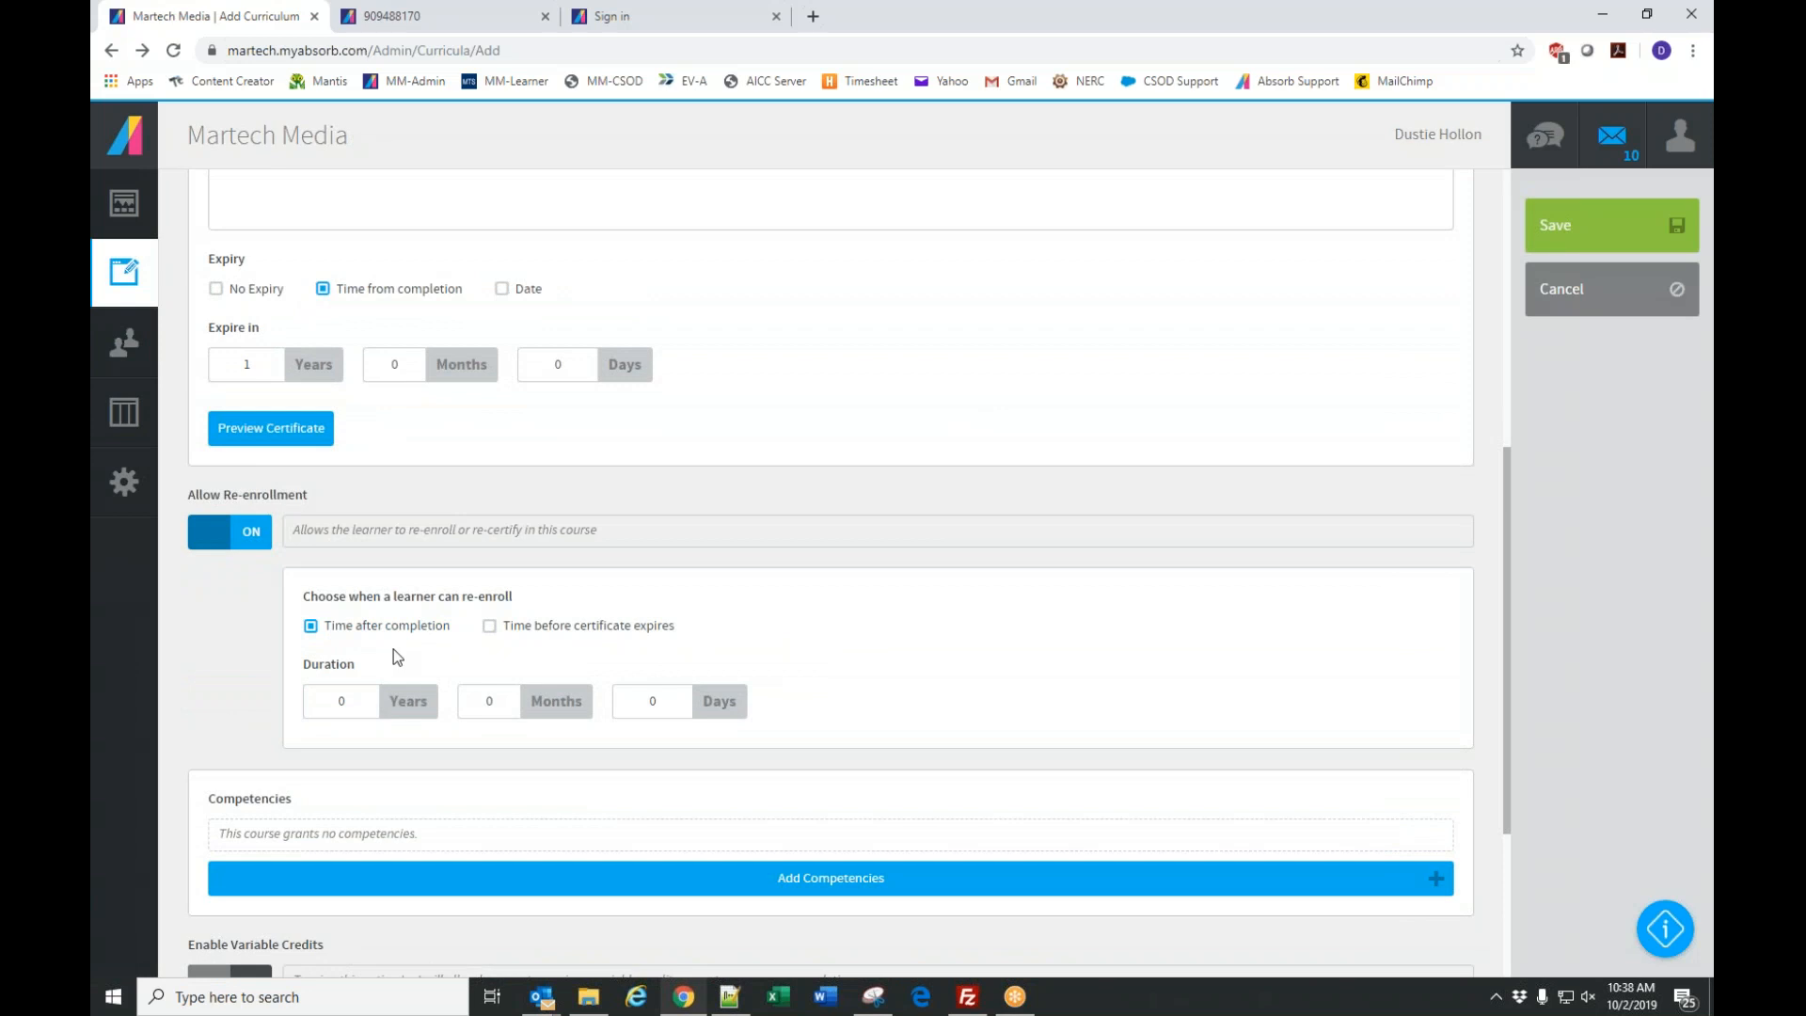
click(489, 625)
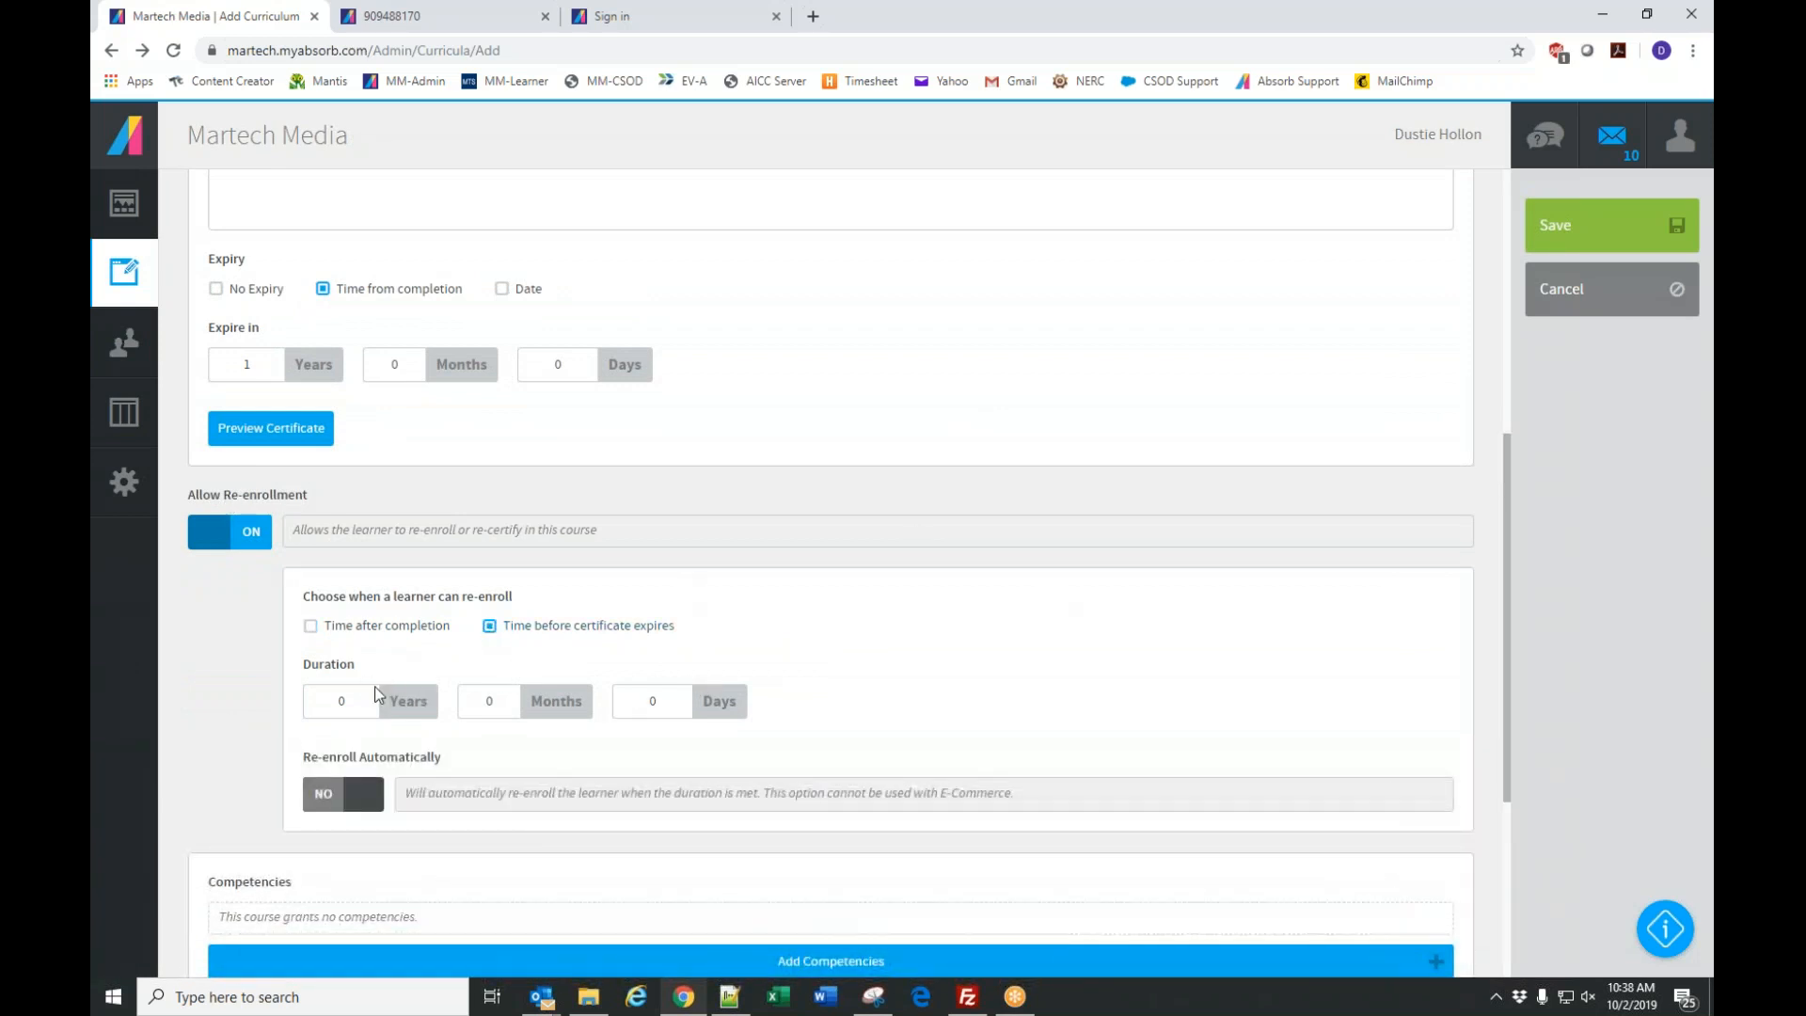
double_click(505, 703)
text(1)
click(376, 798)
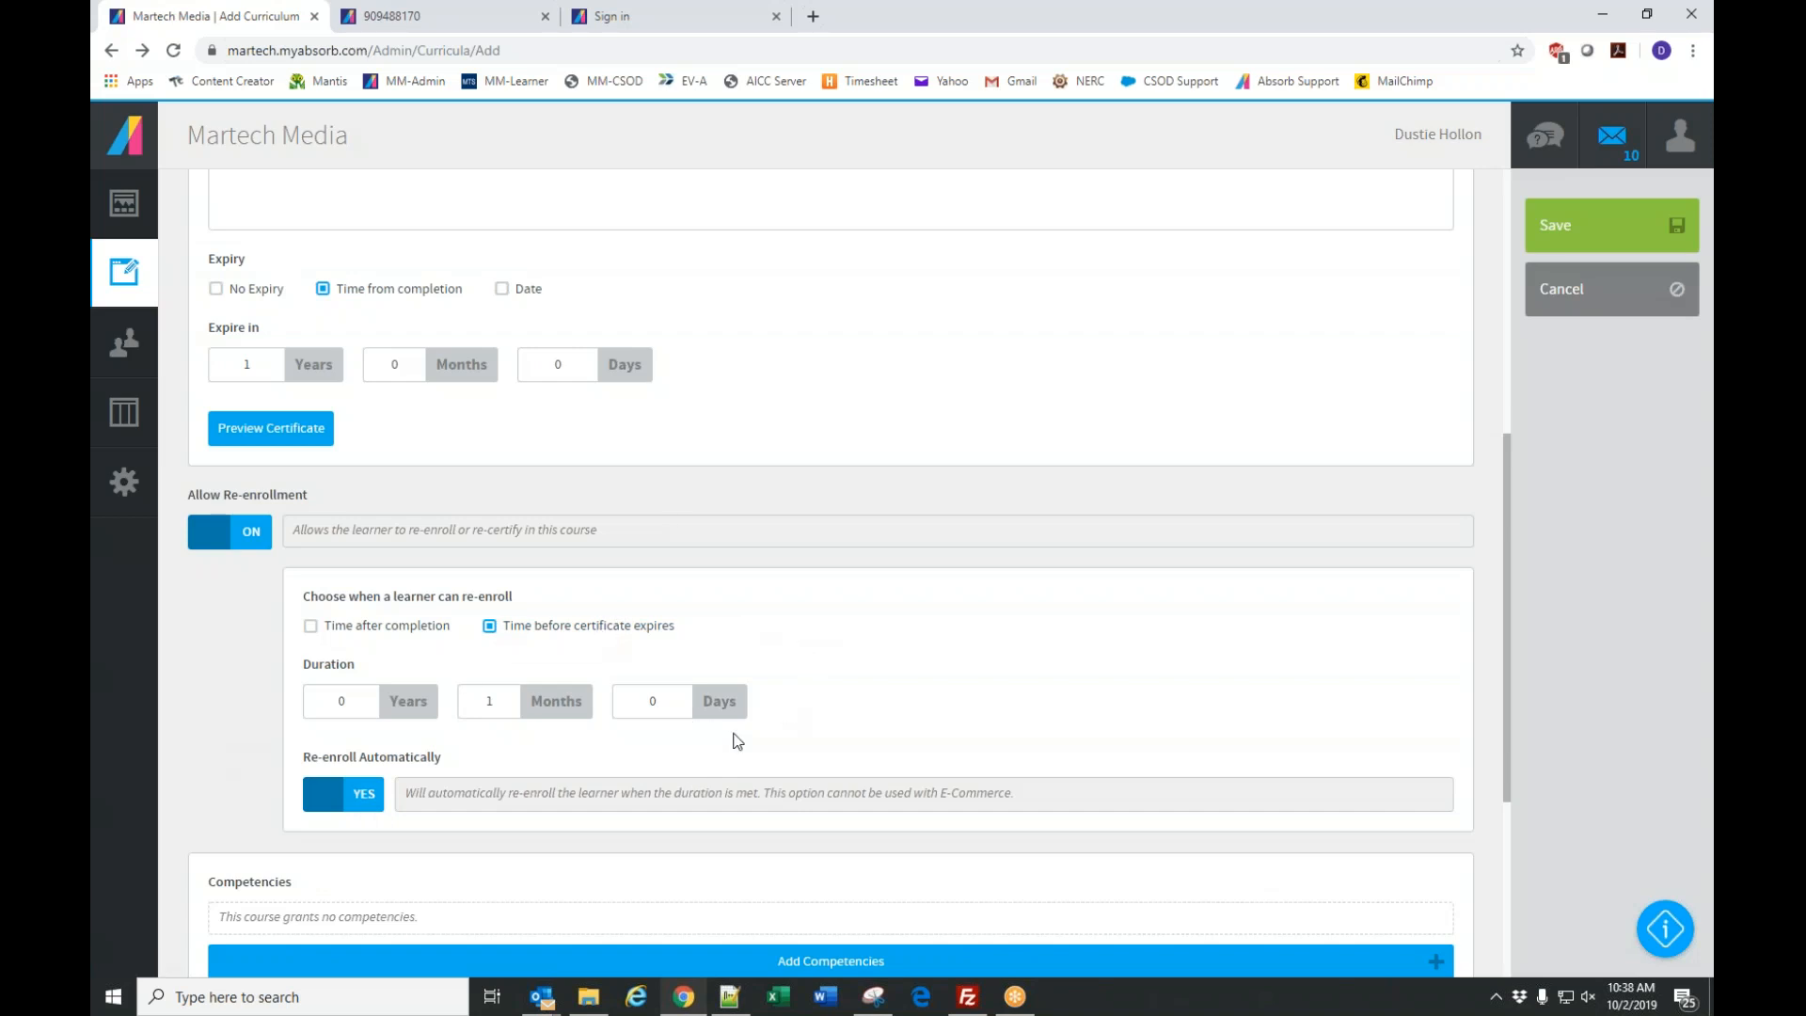
Review the curriculum's remaining completion settings and open its message settings.
scroll(832, 709, down, 1)
scroll(870, 611, down, 3)
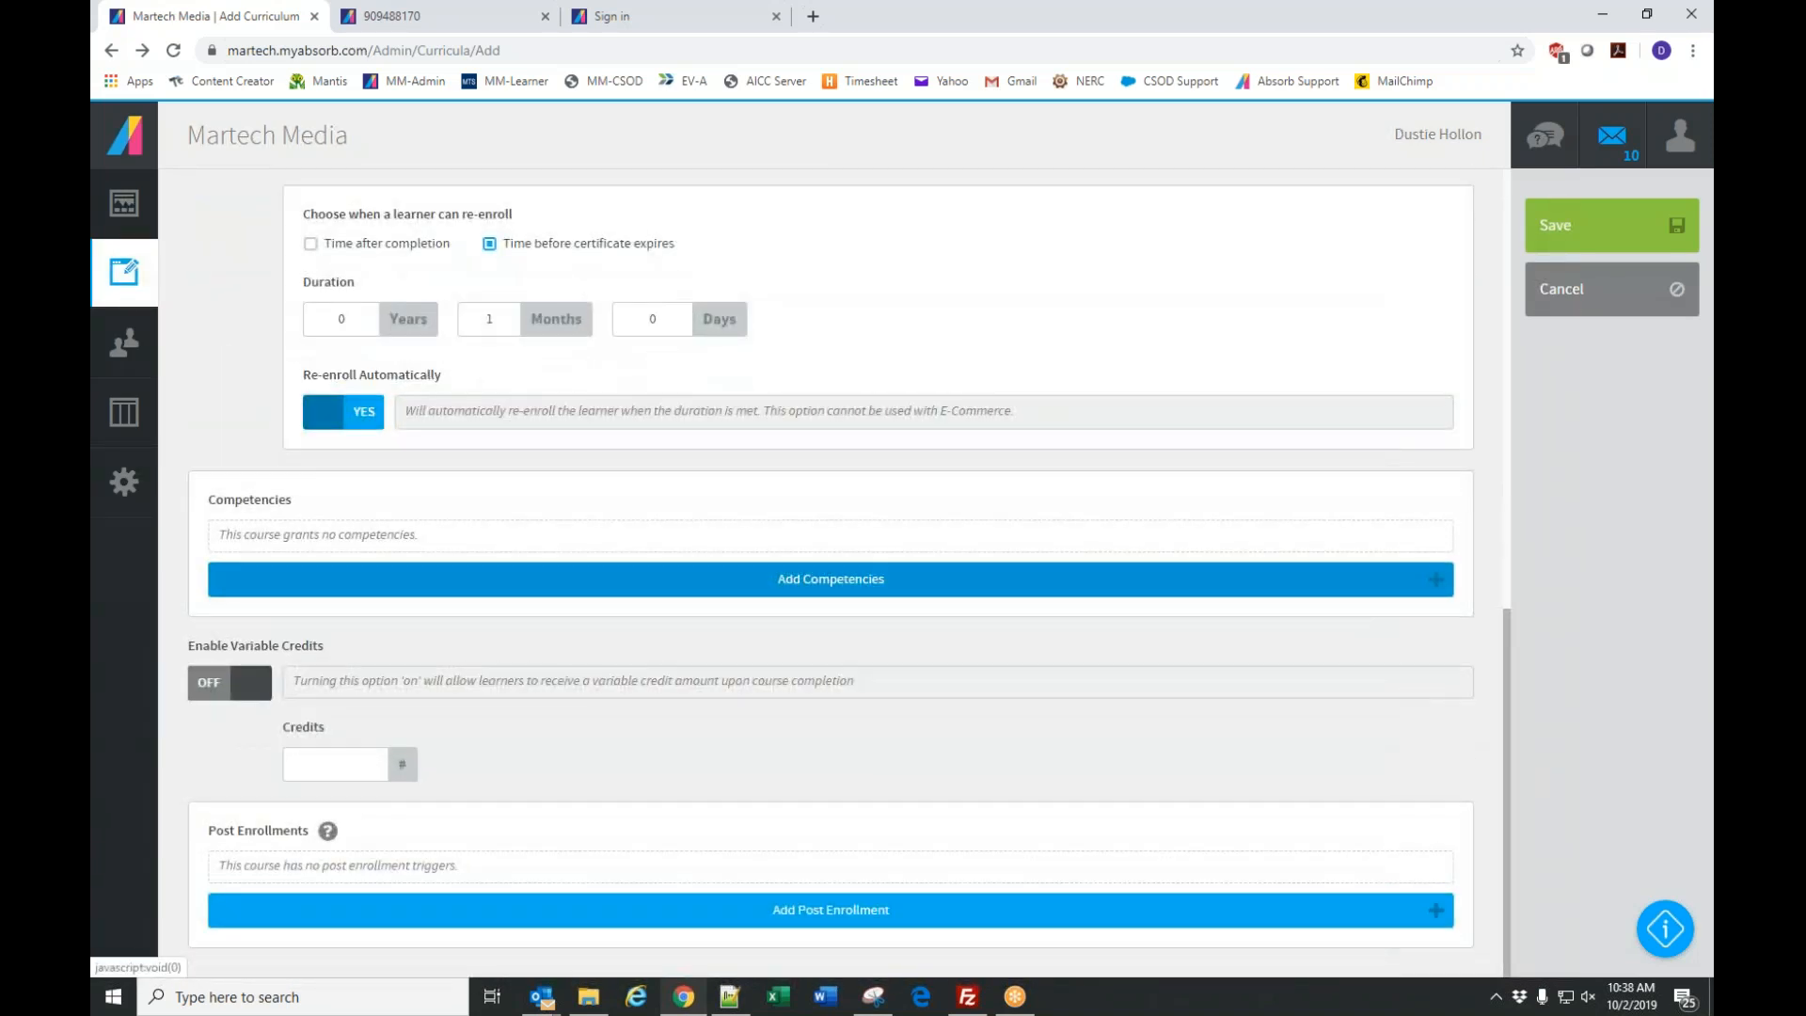
scroll(1002, 556, up, 4)
scroll(1001, 556, up, 4)
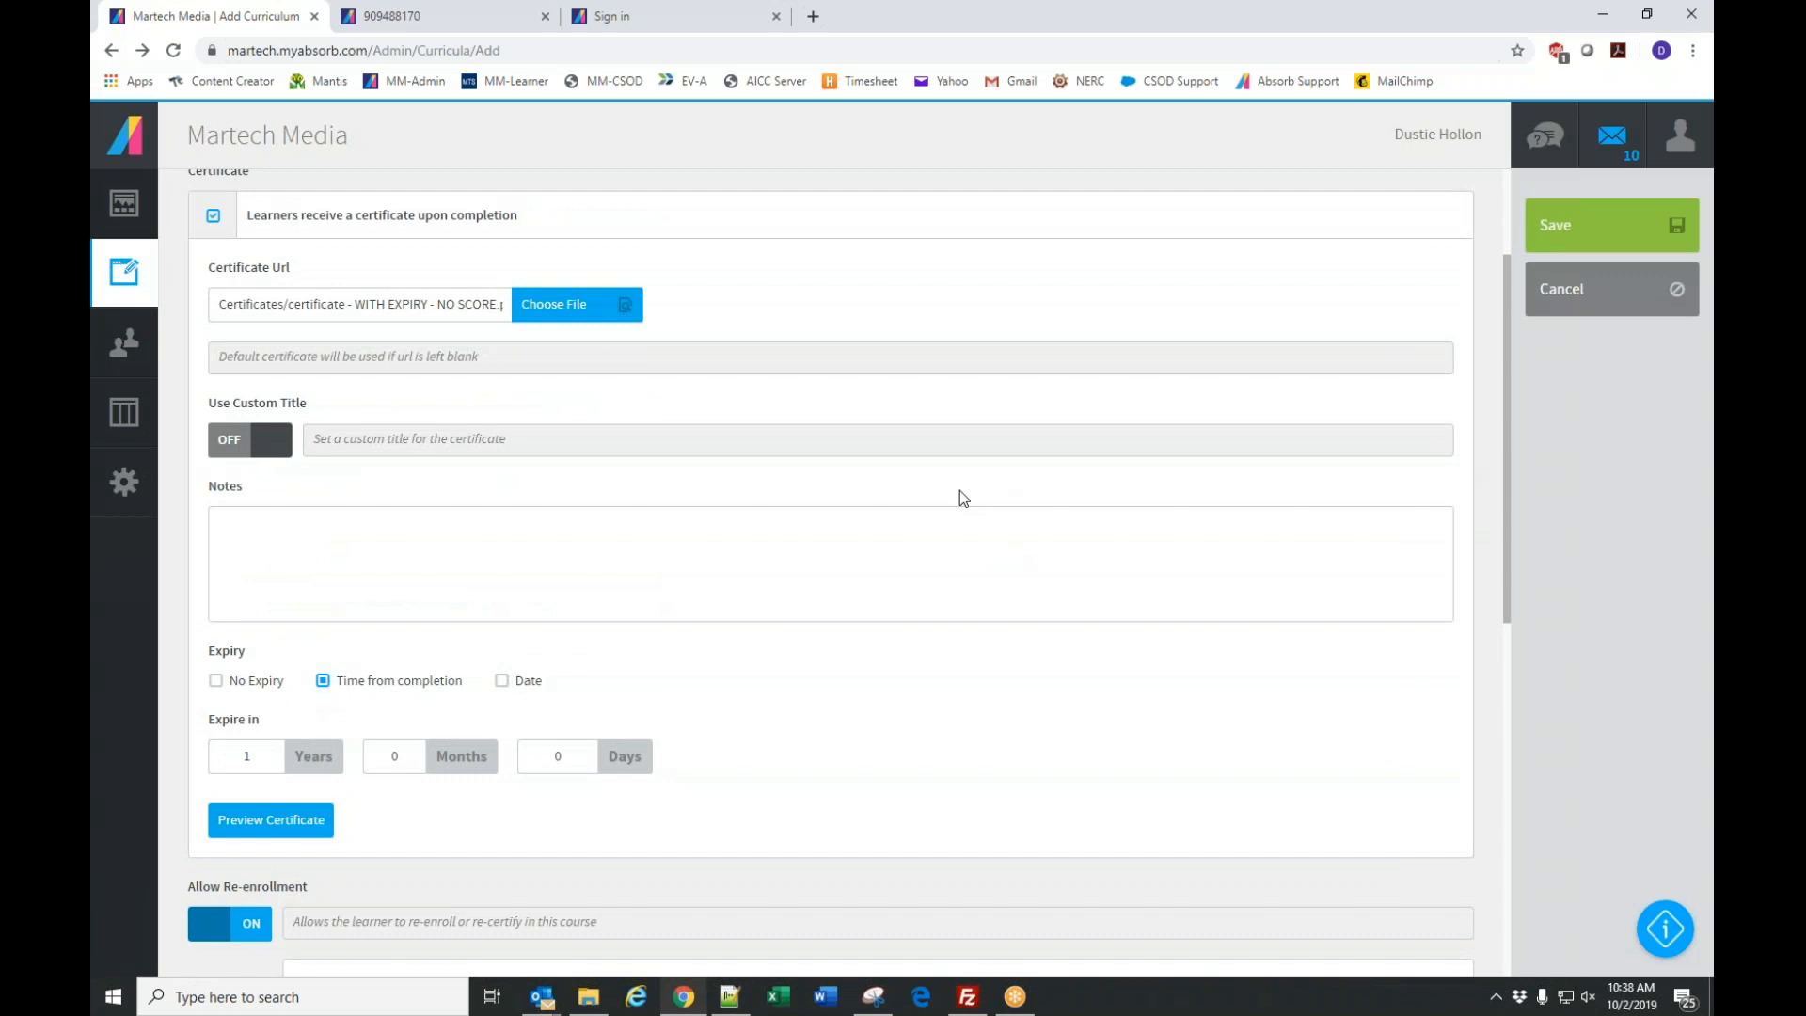
scroll(967, 534, up, 2)
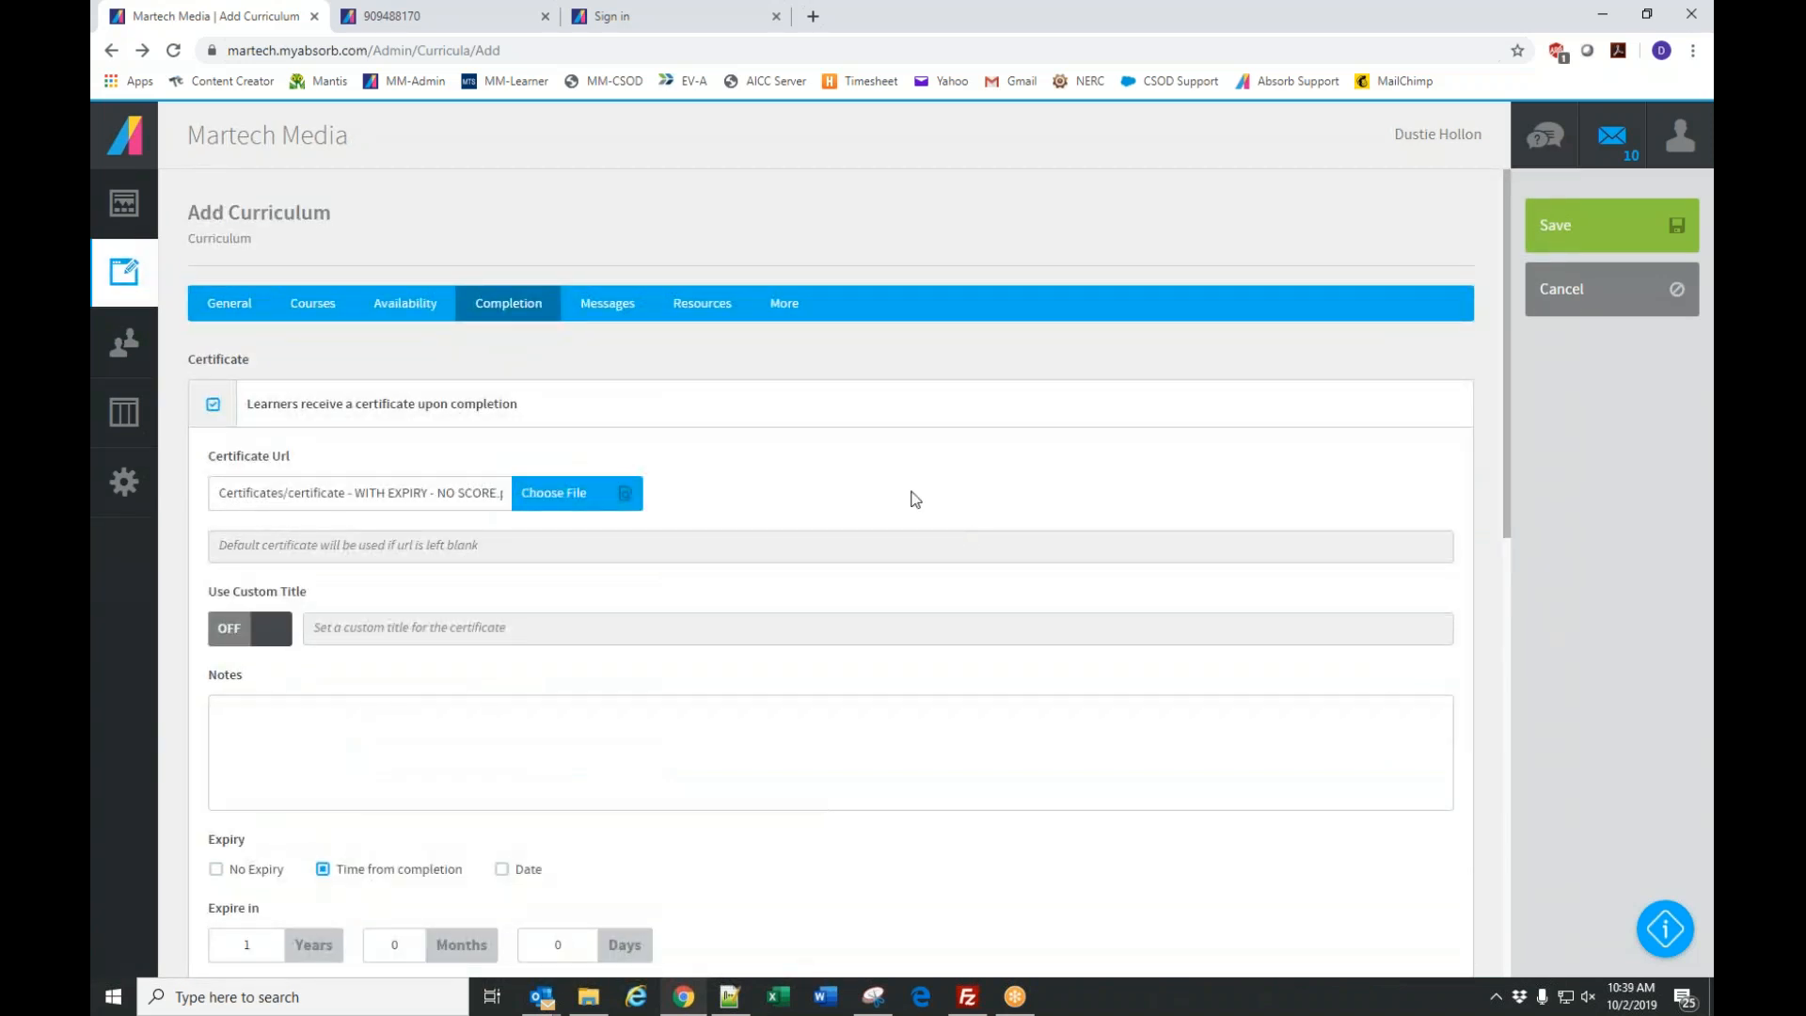
click(614, 312)
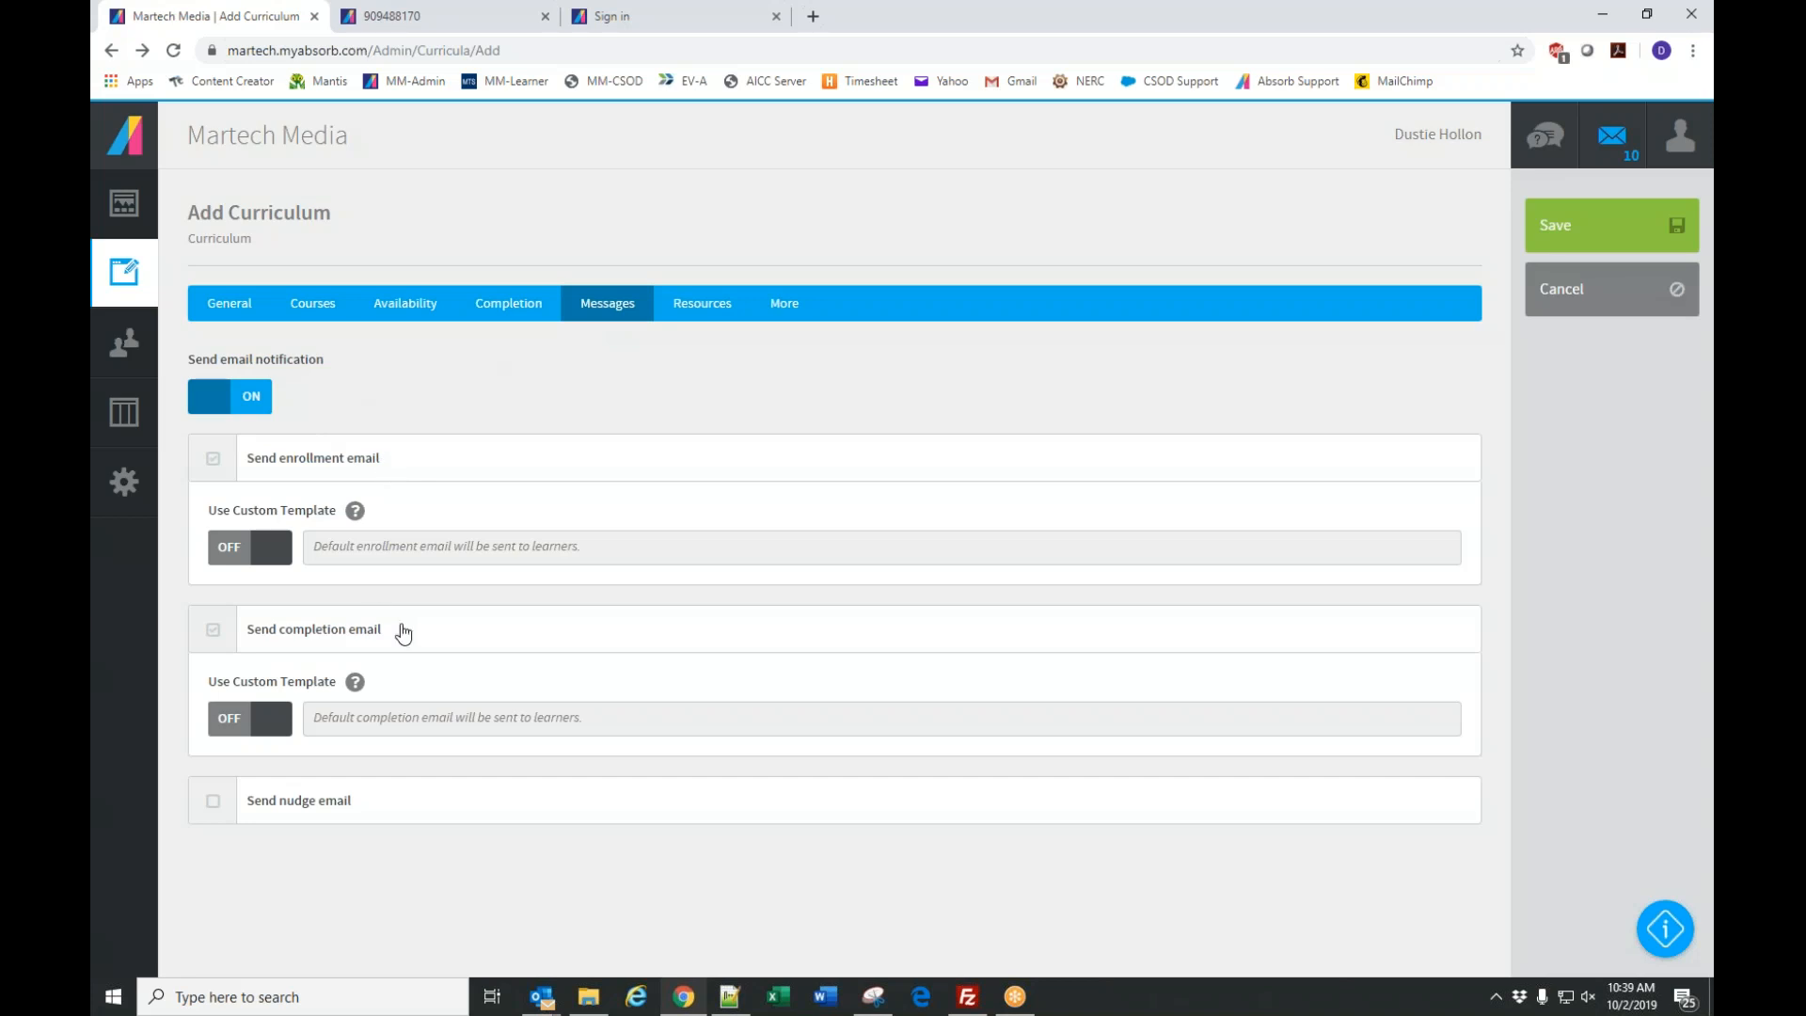
Check the nudge email options, leave nudge emails turned off, and save the curriculum.
click(212, 808)
scroll(508, 794, down, 2)
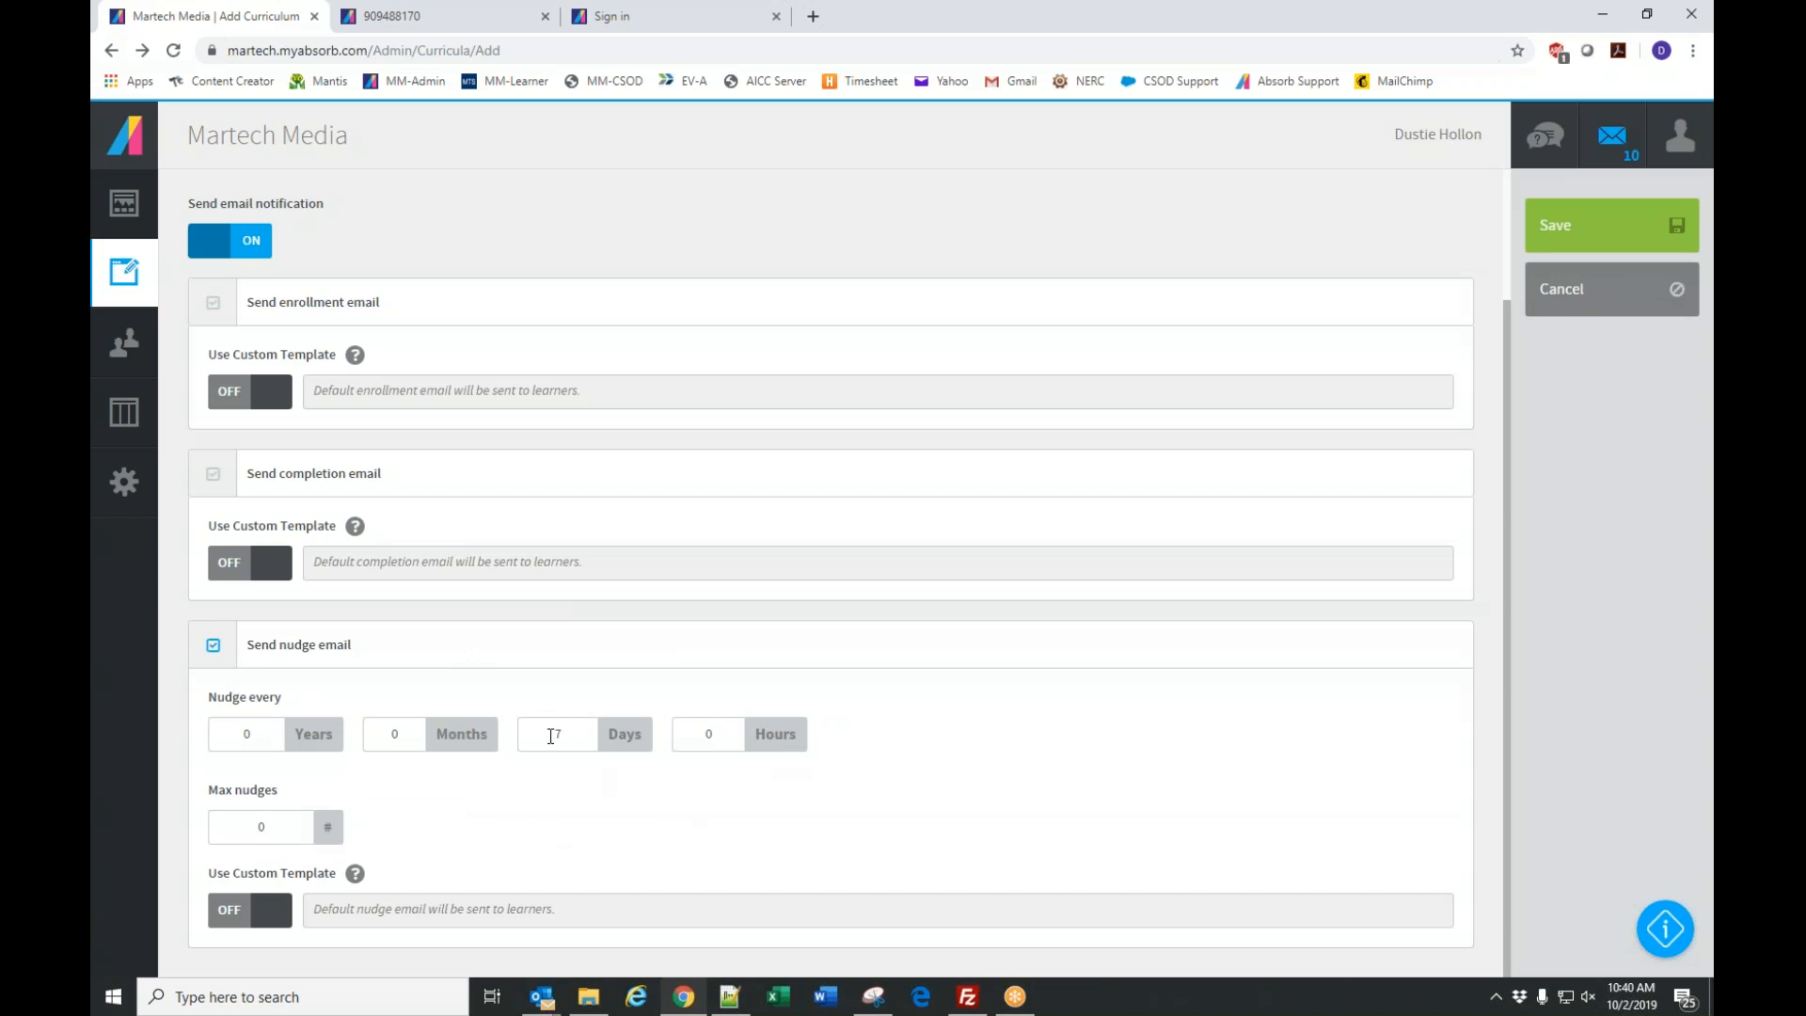
click(214, 645)
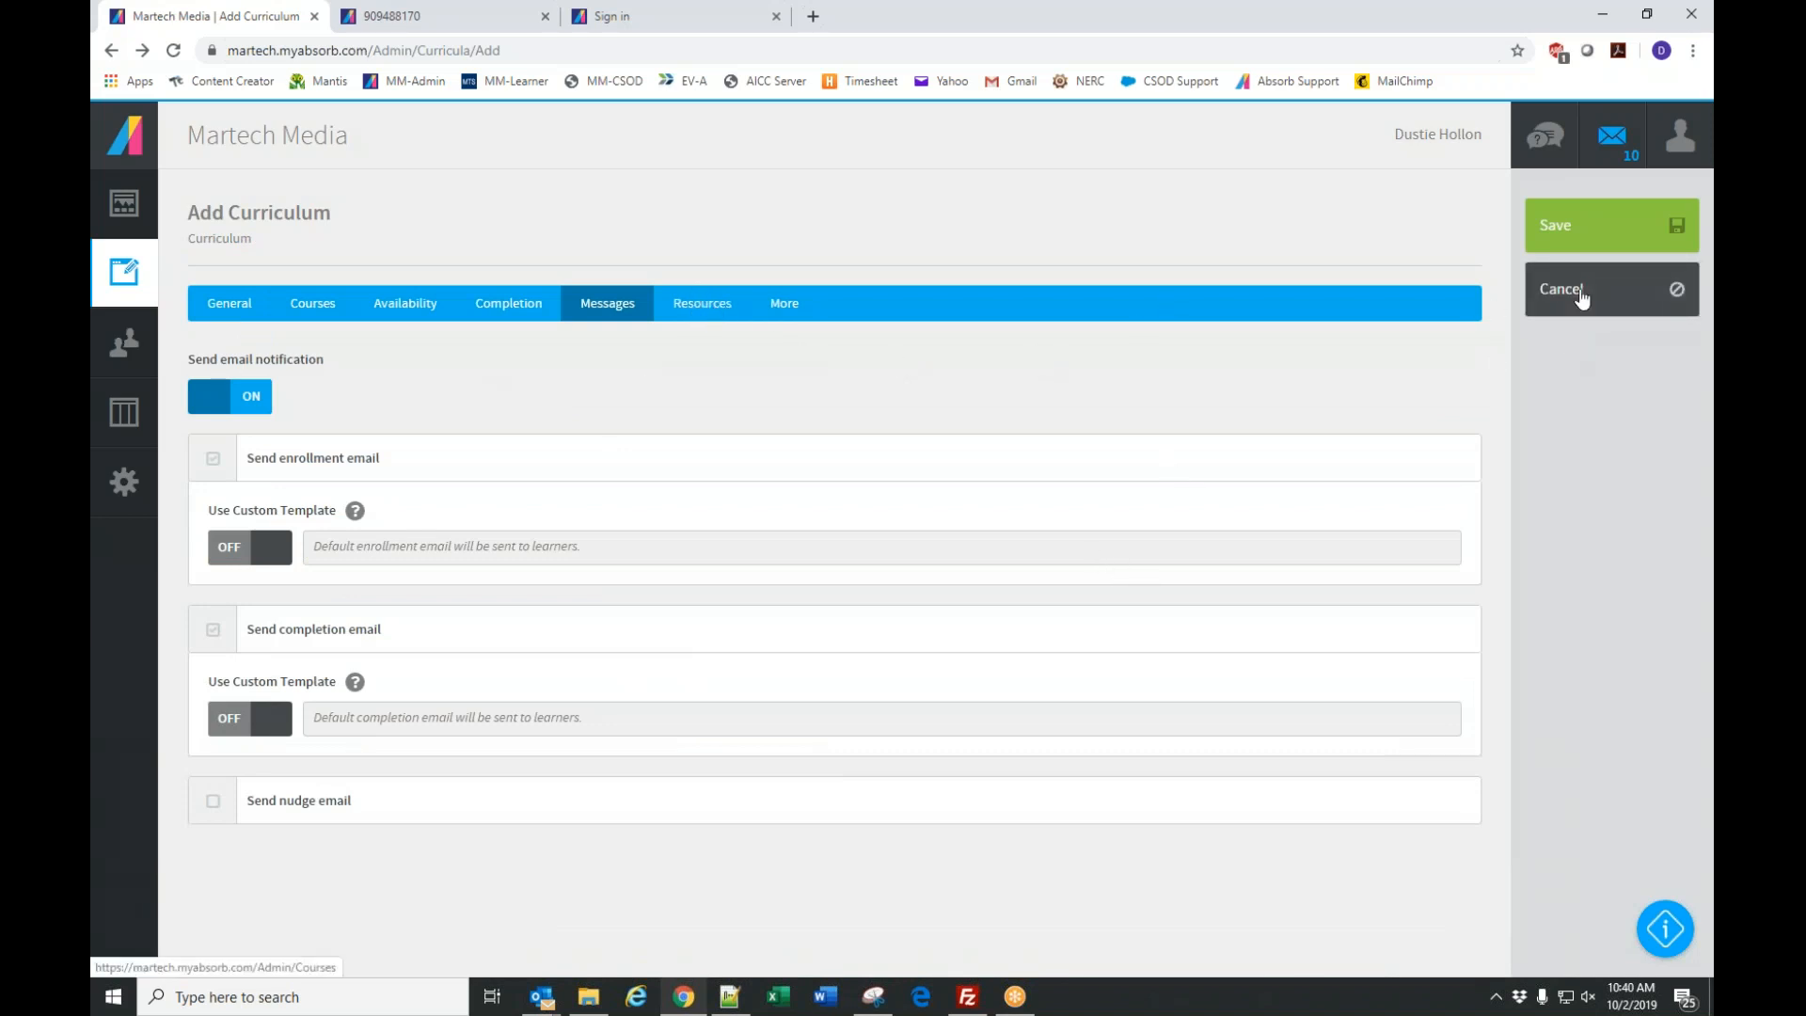
click(1576, 229)
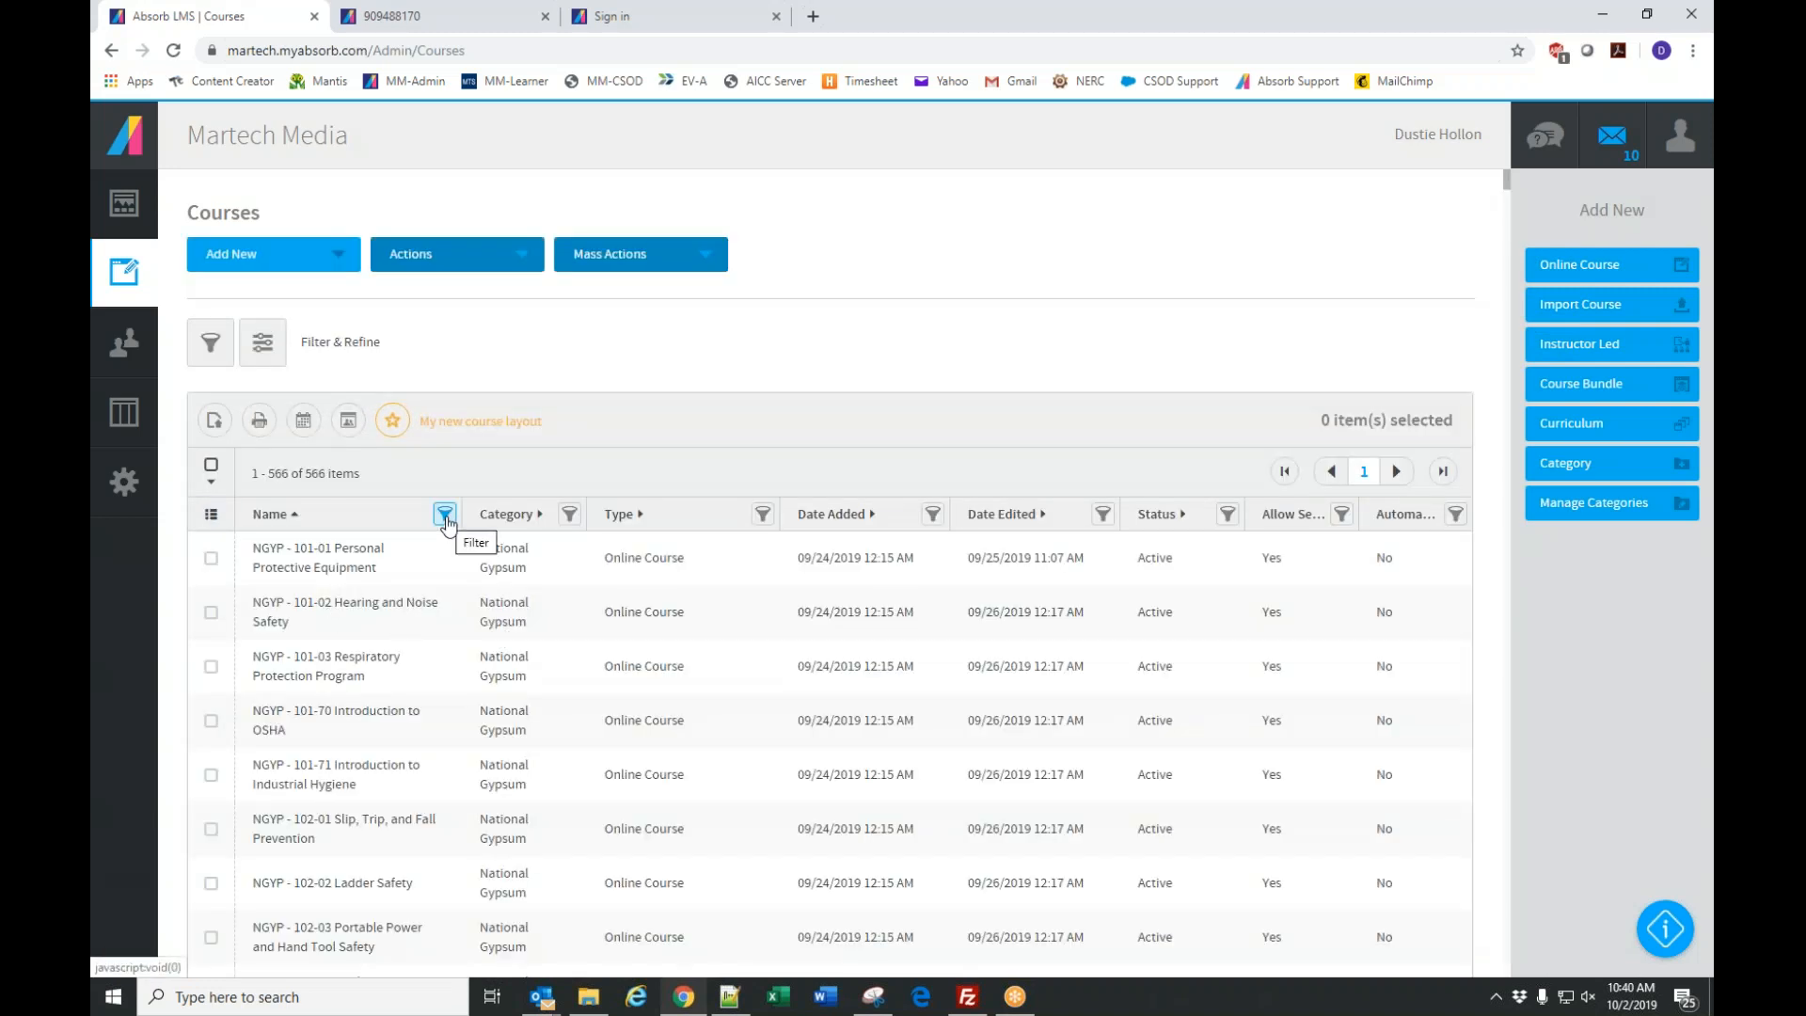
Filter the course list to names starting with "tool".
click(446, 515)
click(331, 501)
text(tool)
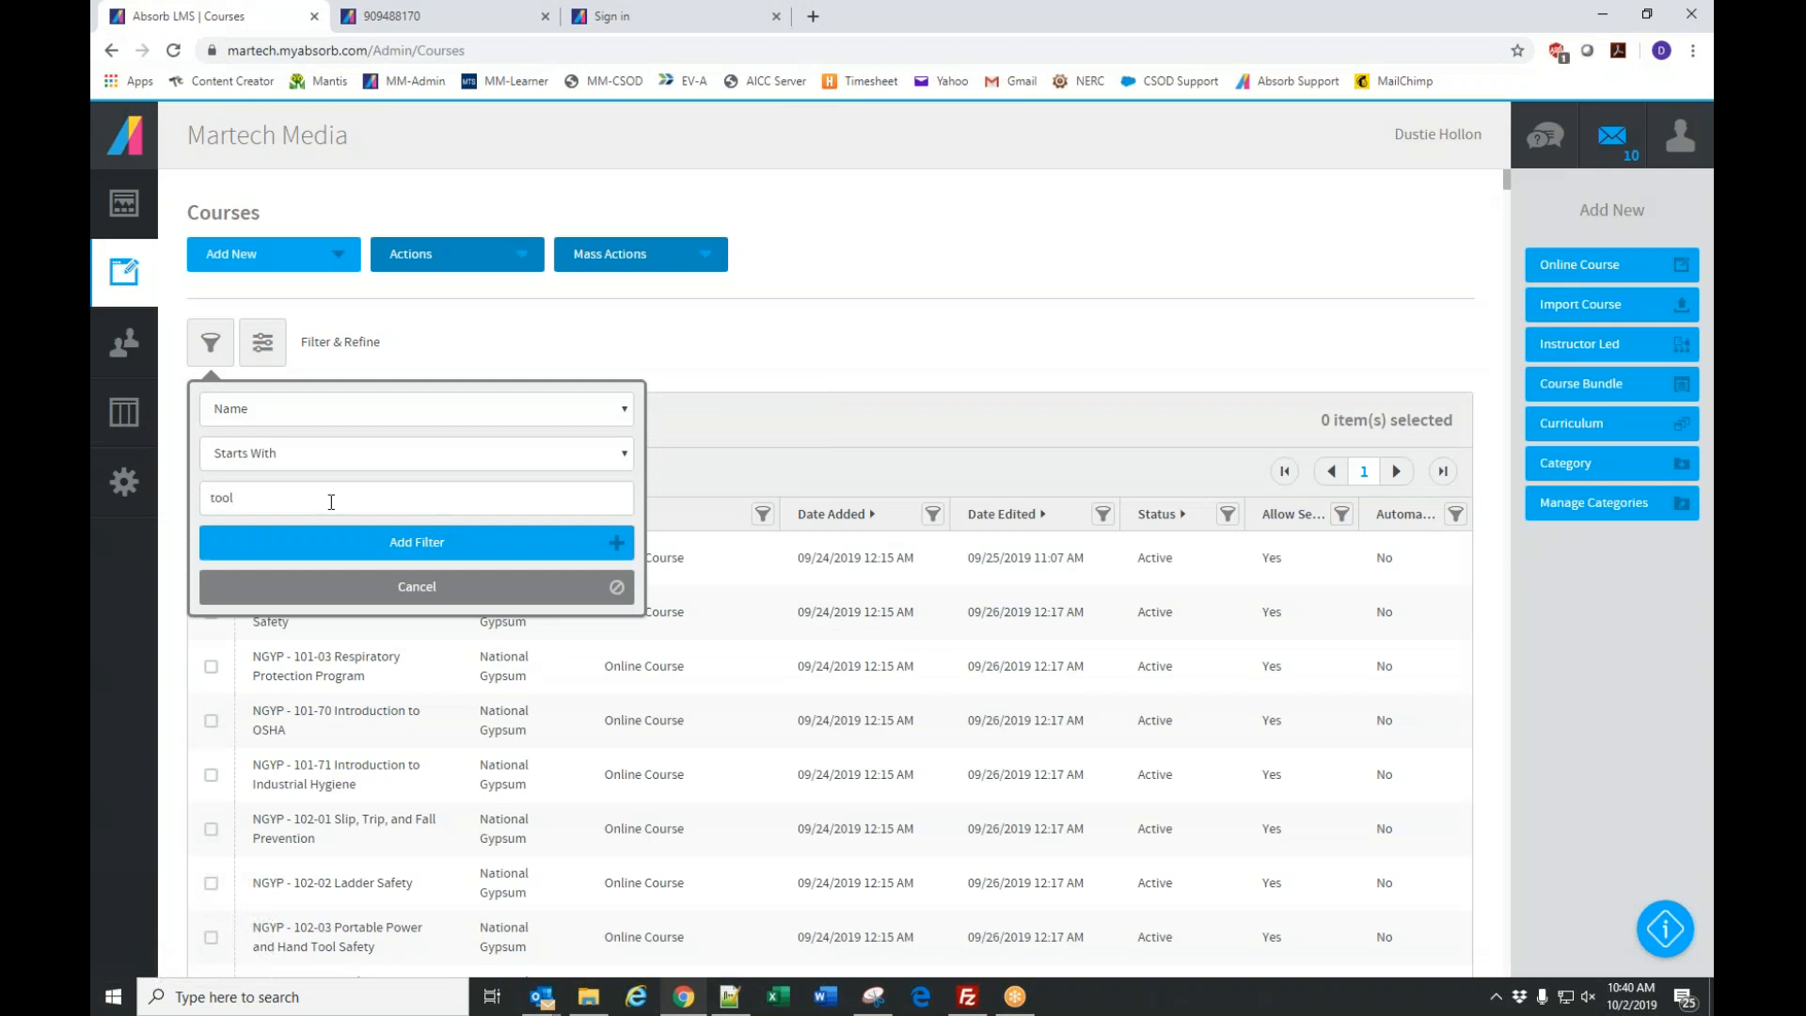
click(425, 554)
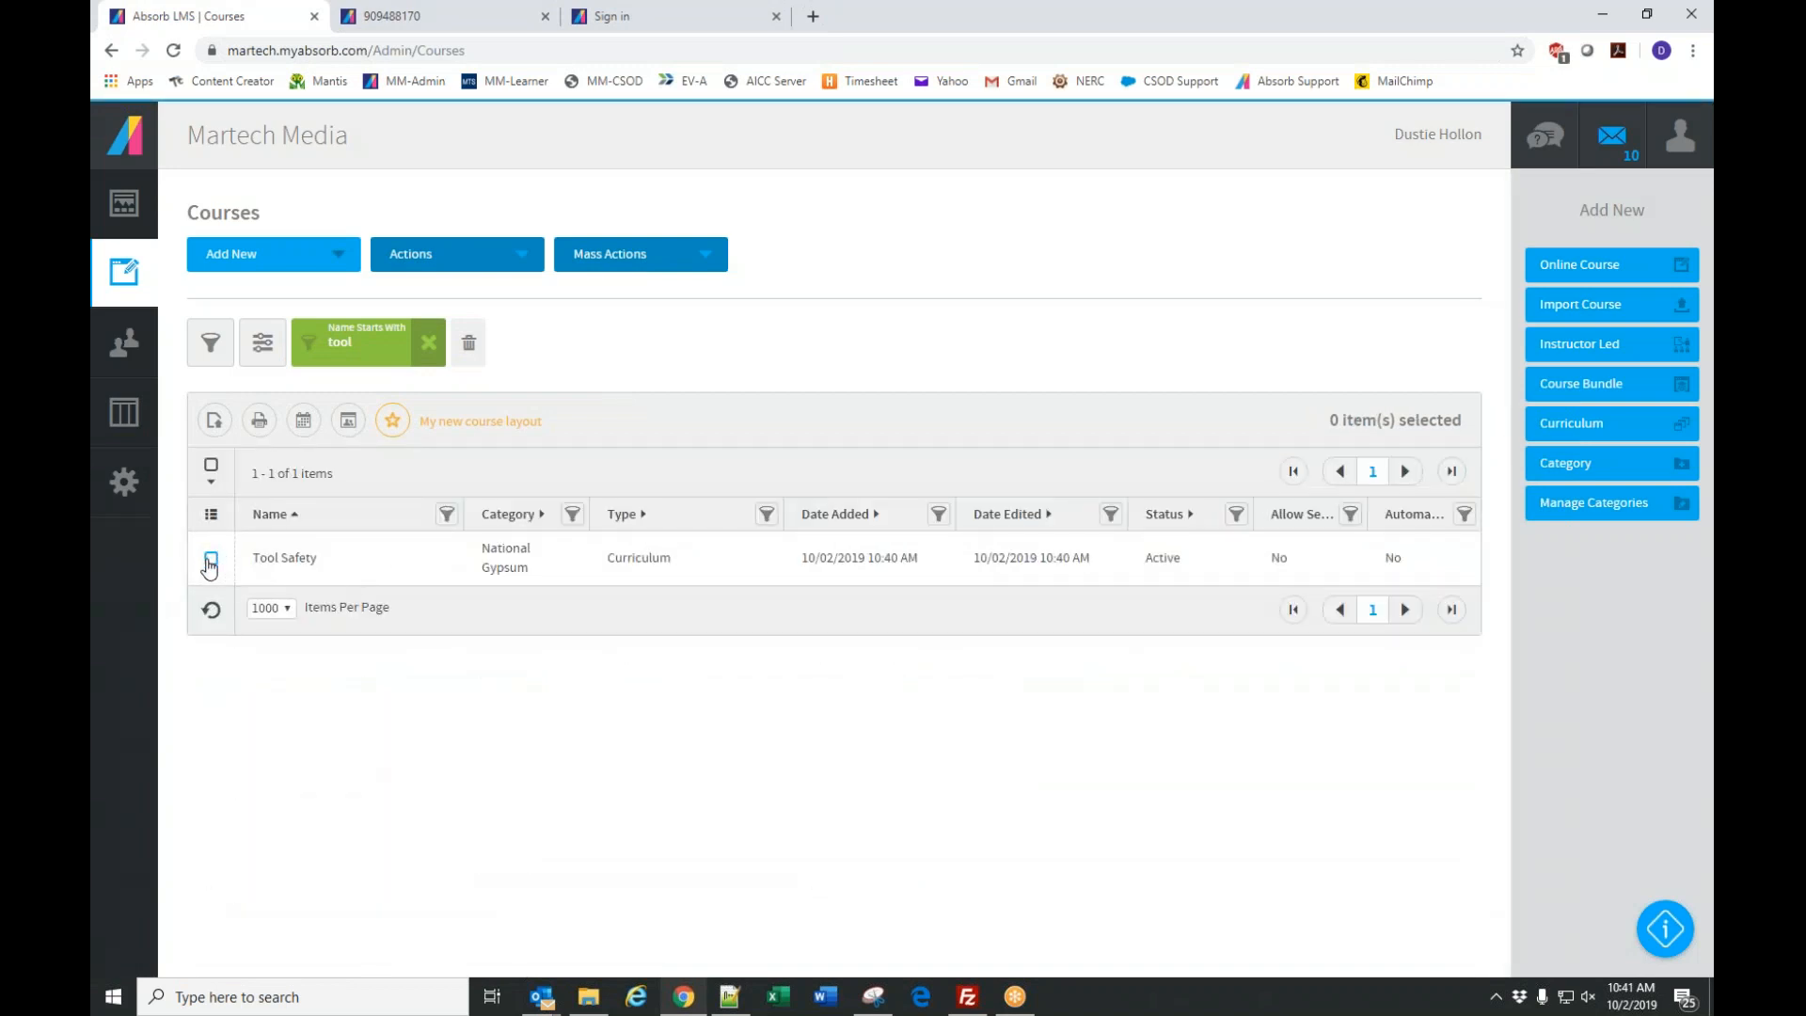
Enroll the administrator's own user account in the Tool Safety curriculum.
click(211, 558)
click(1586, 306)
click(302, 380)
text(dustie)
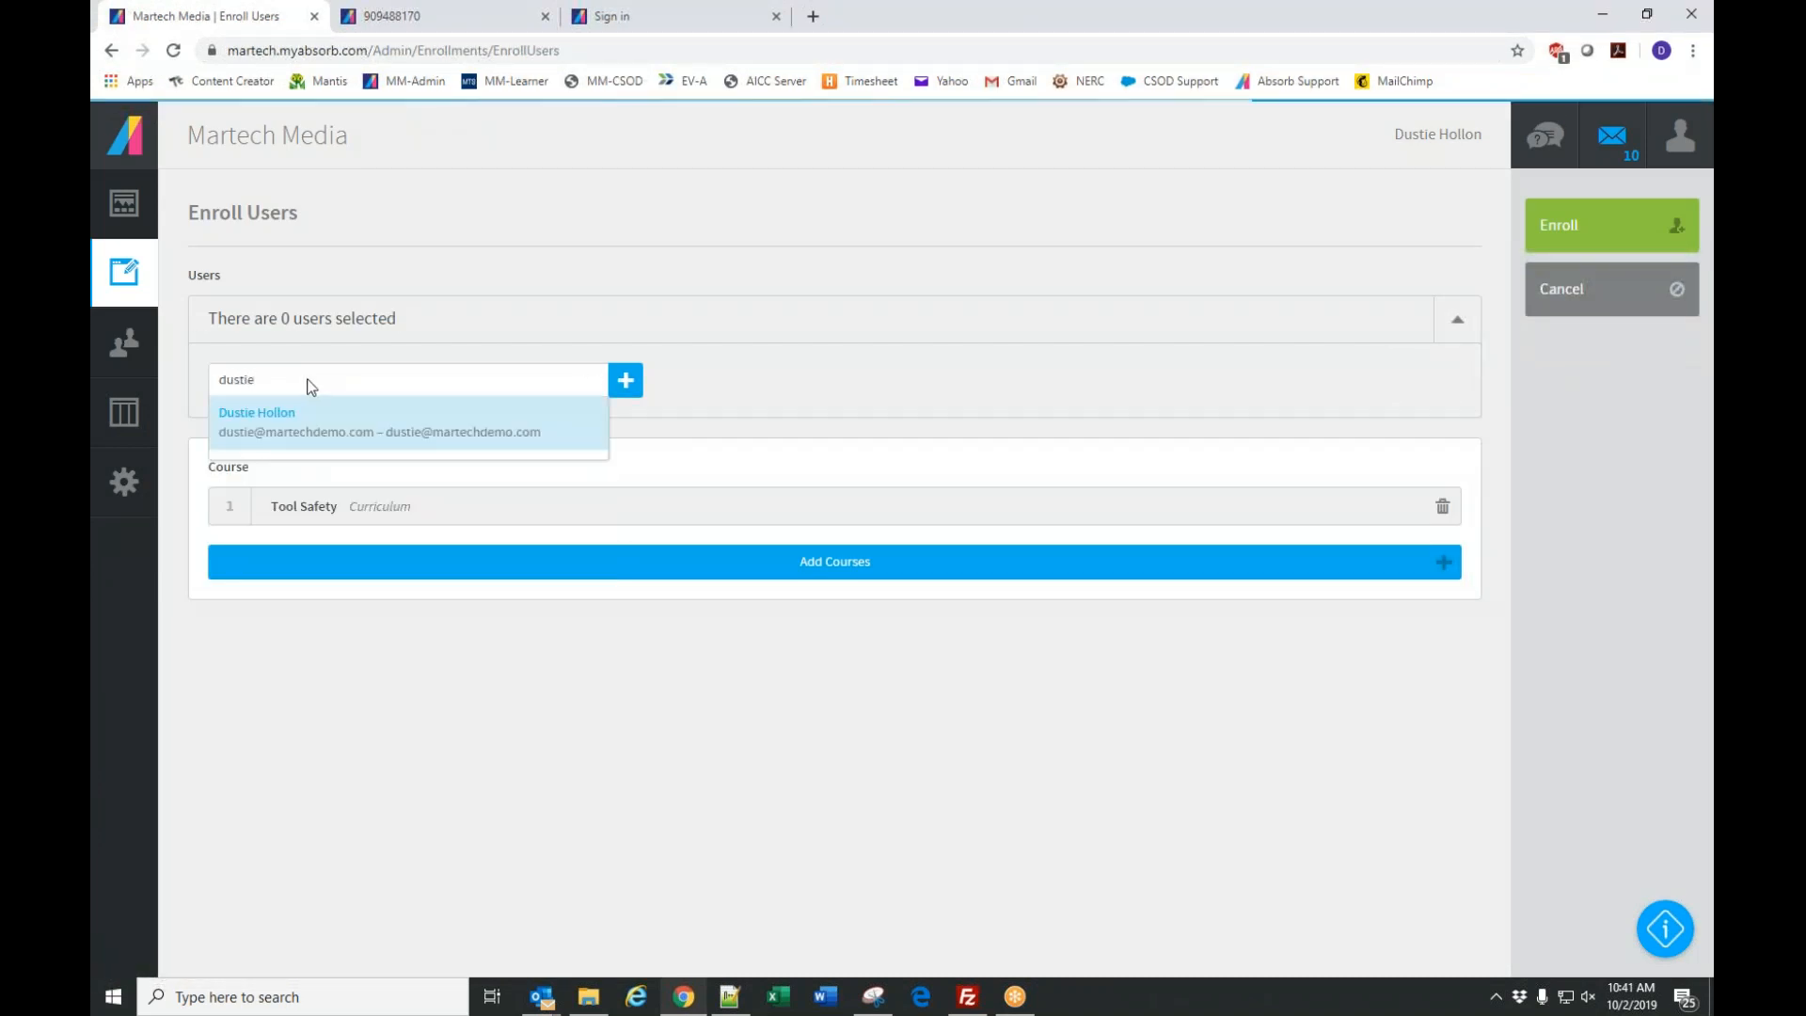
click(288, 425)
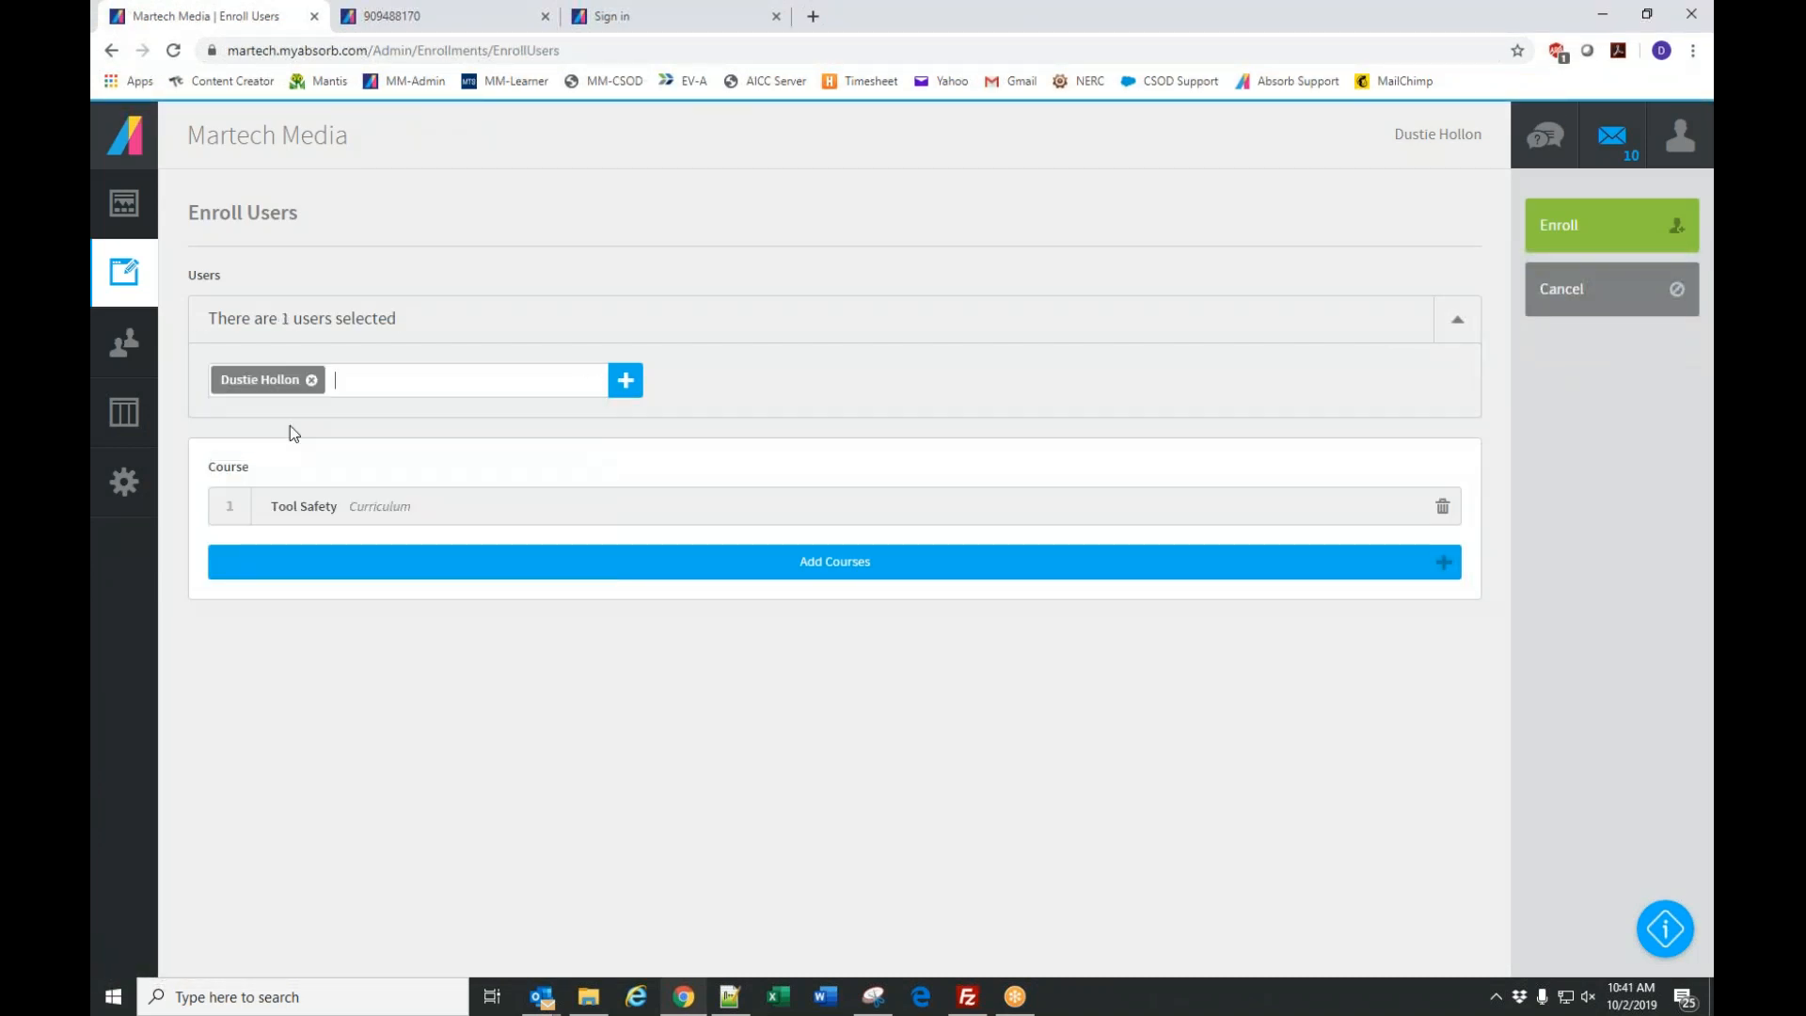
click(1564, 229)
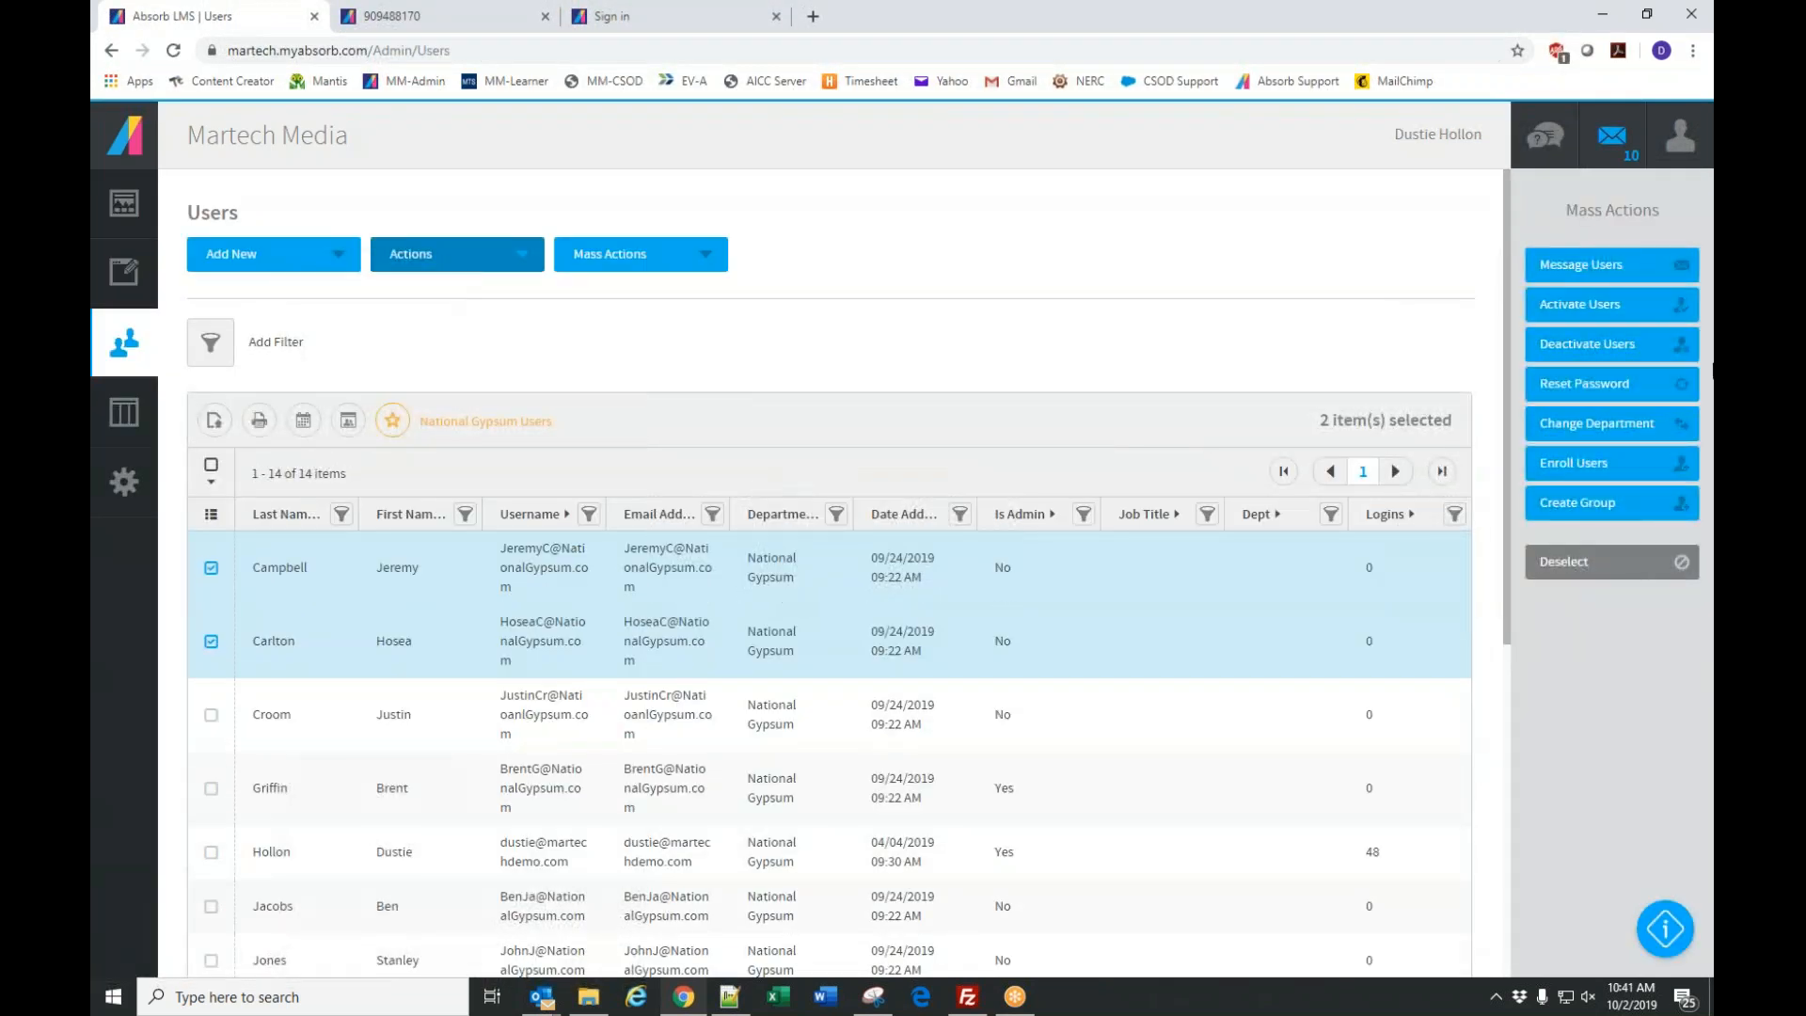
Switch to the learner side, start the Tool Safety curriculum and review its course groups.
click(1679, 136)
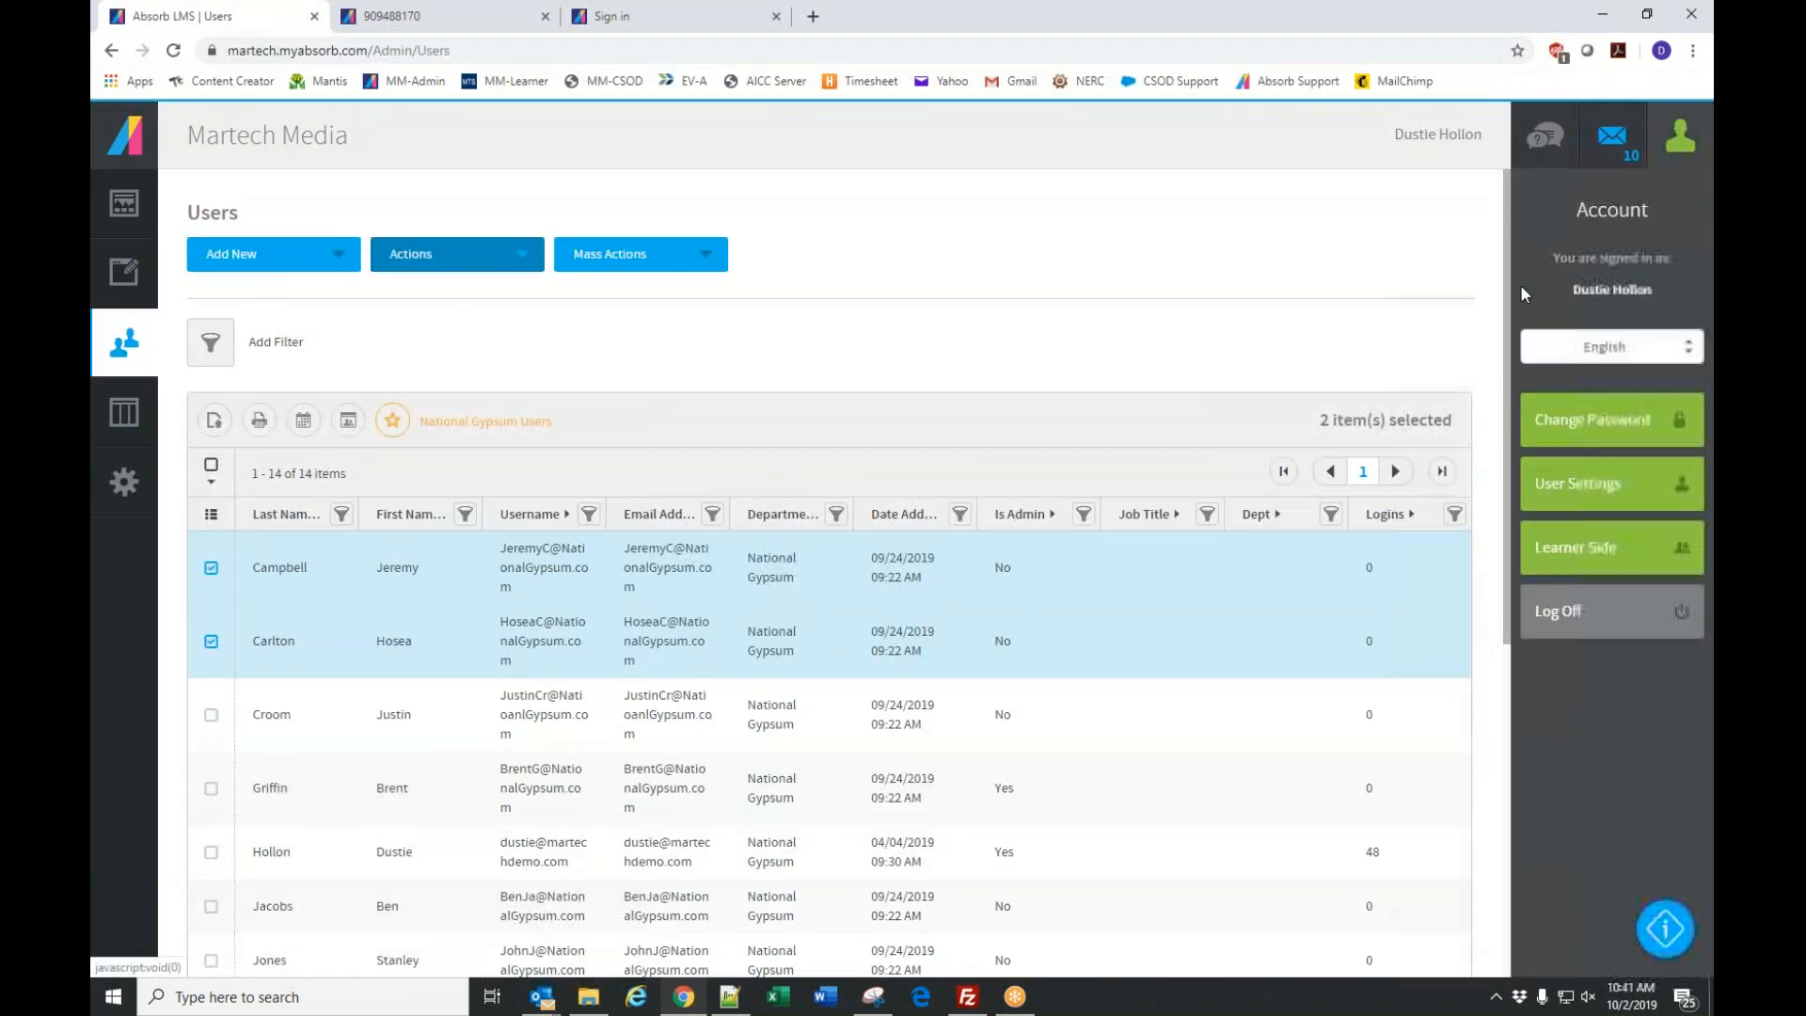
click(1581, 557)
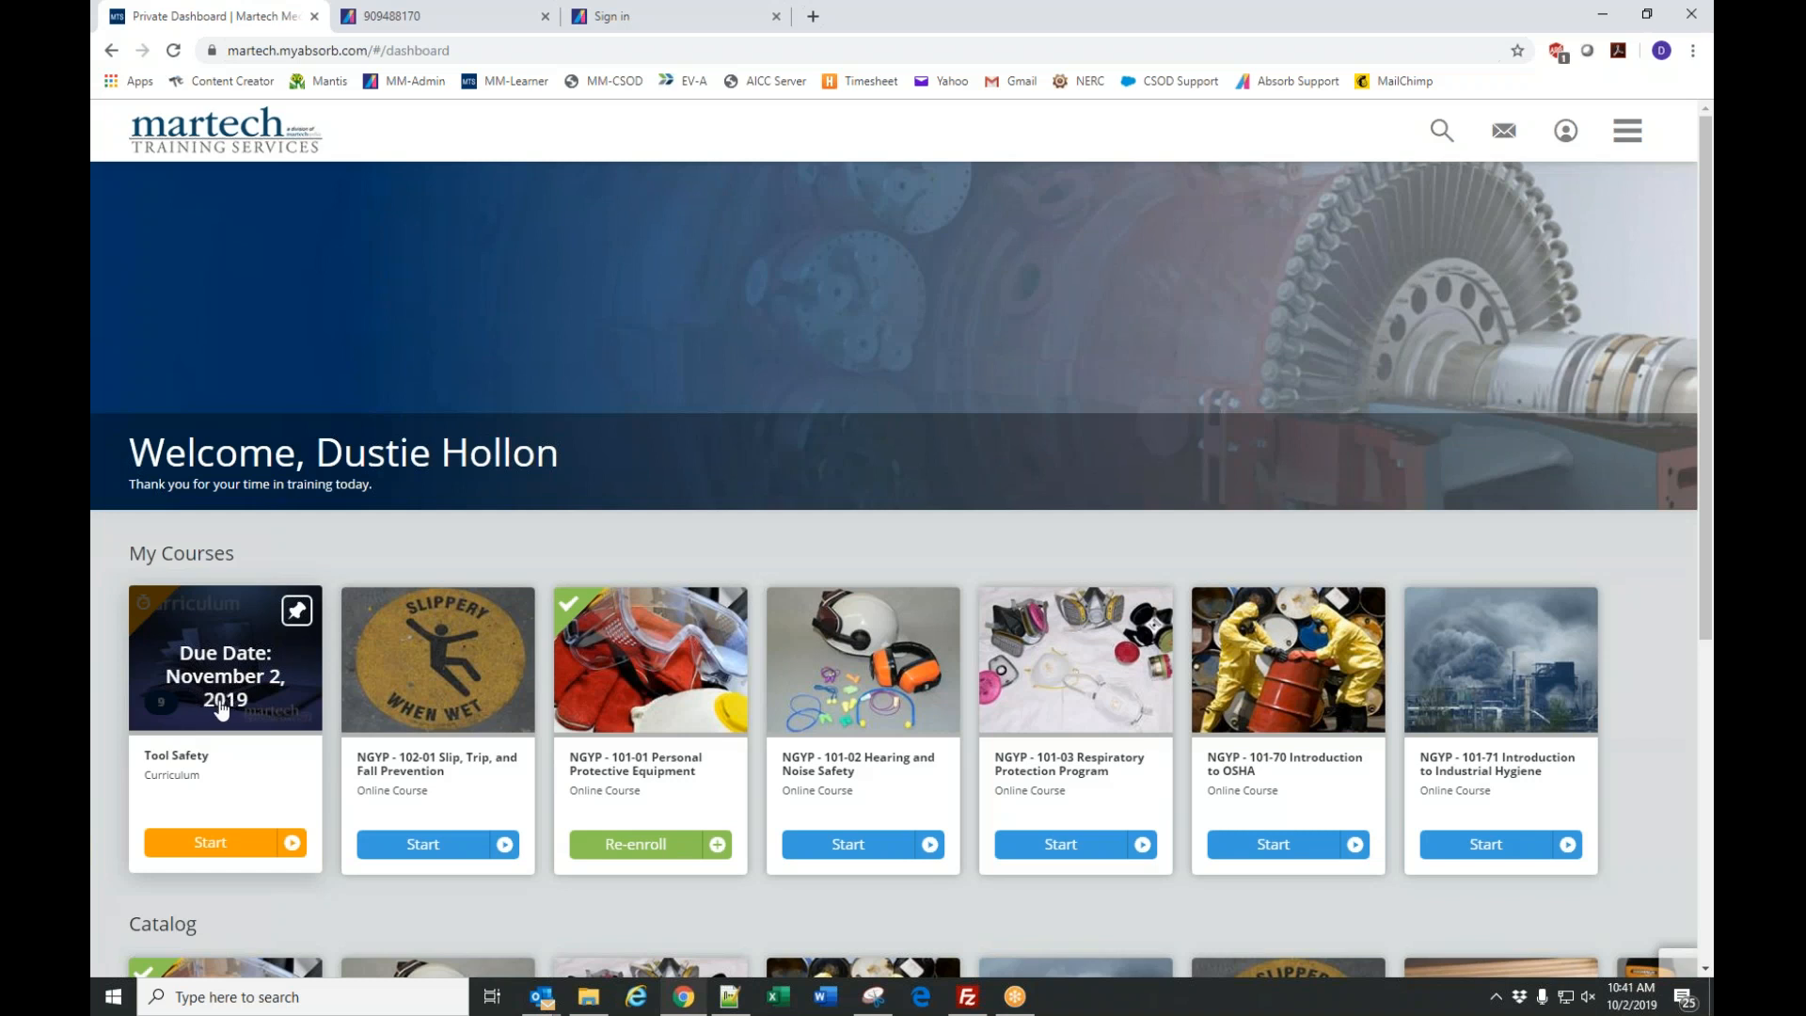
click(209, 852)
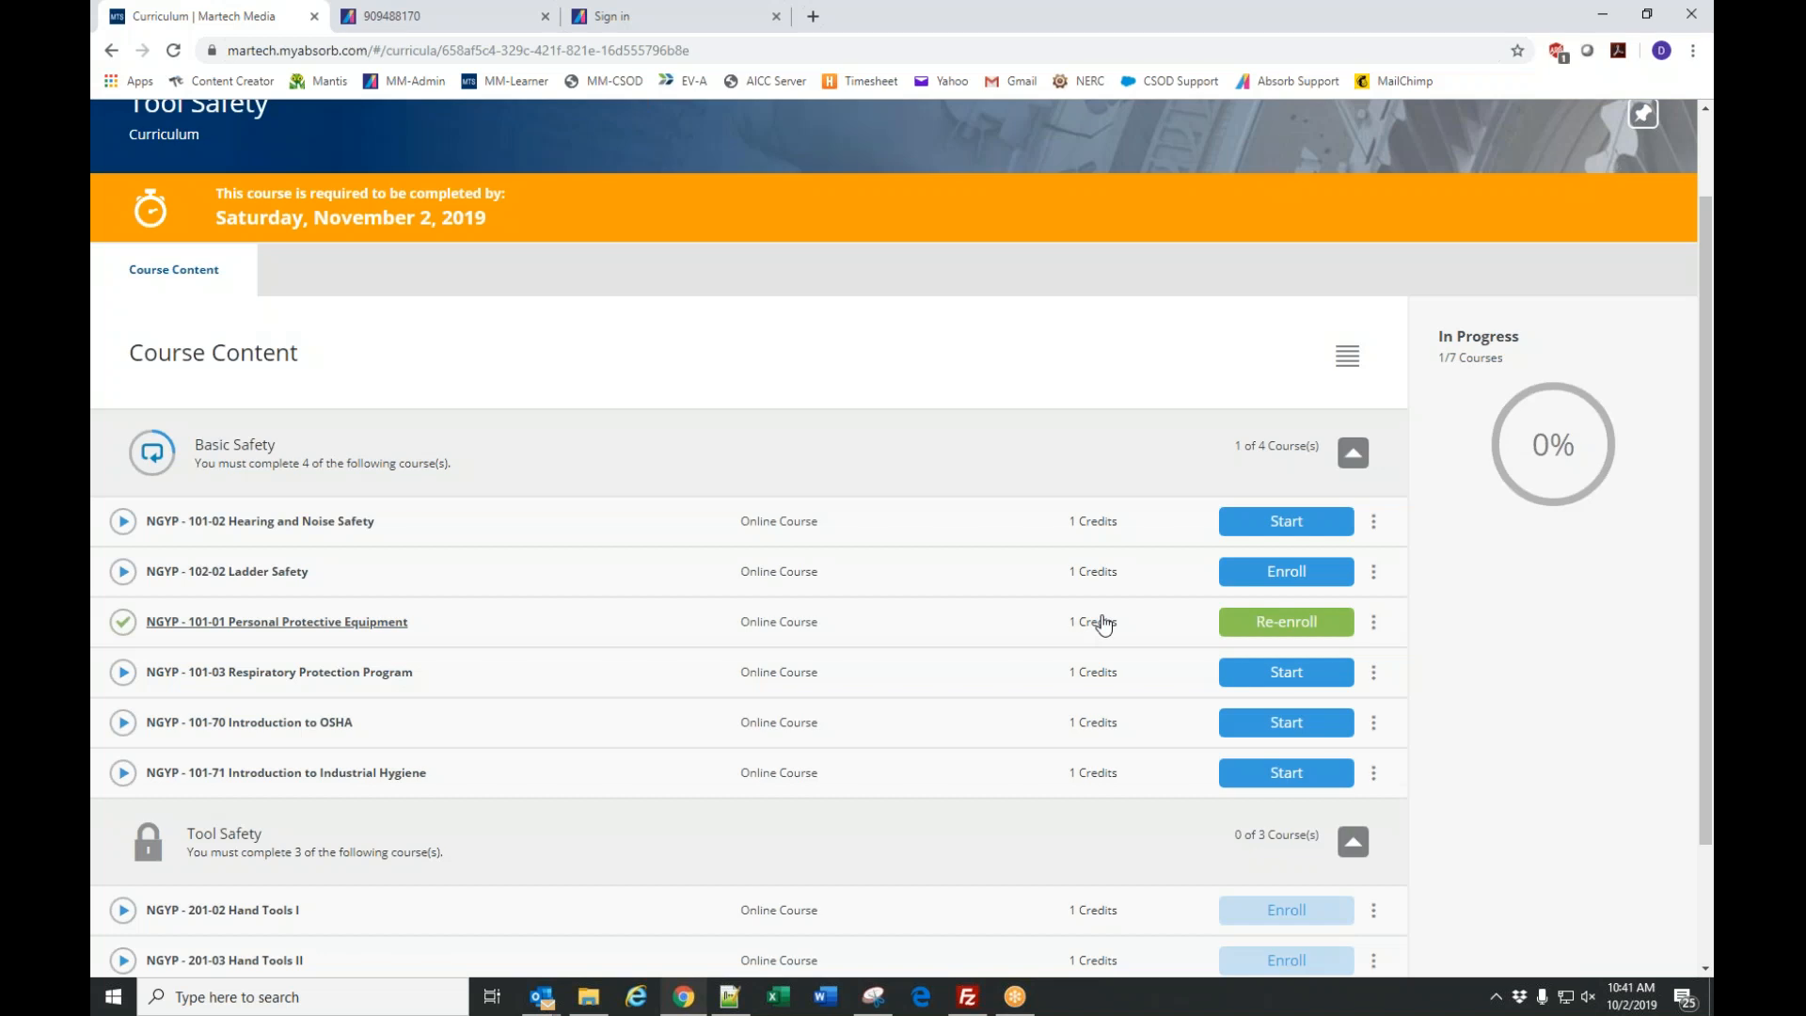
scroll(1101, 623, down, 2)
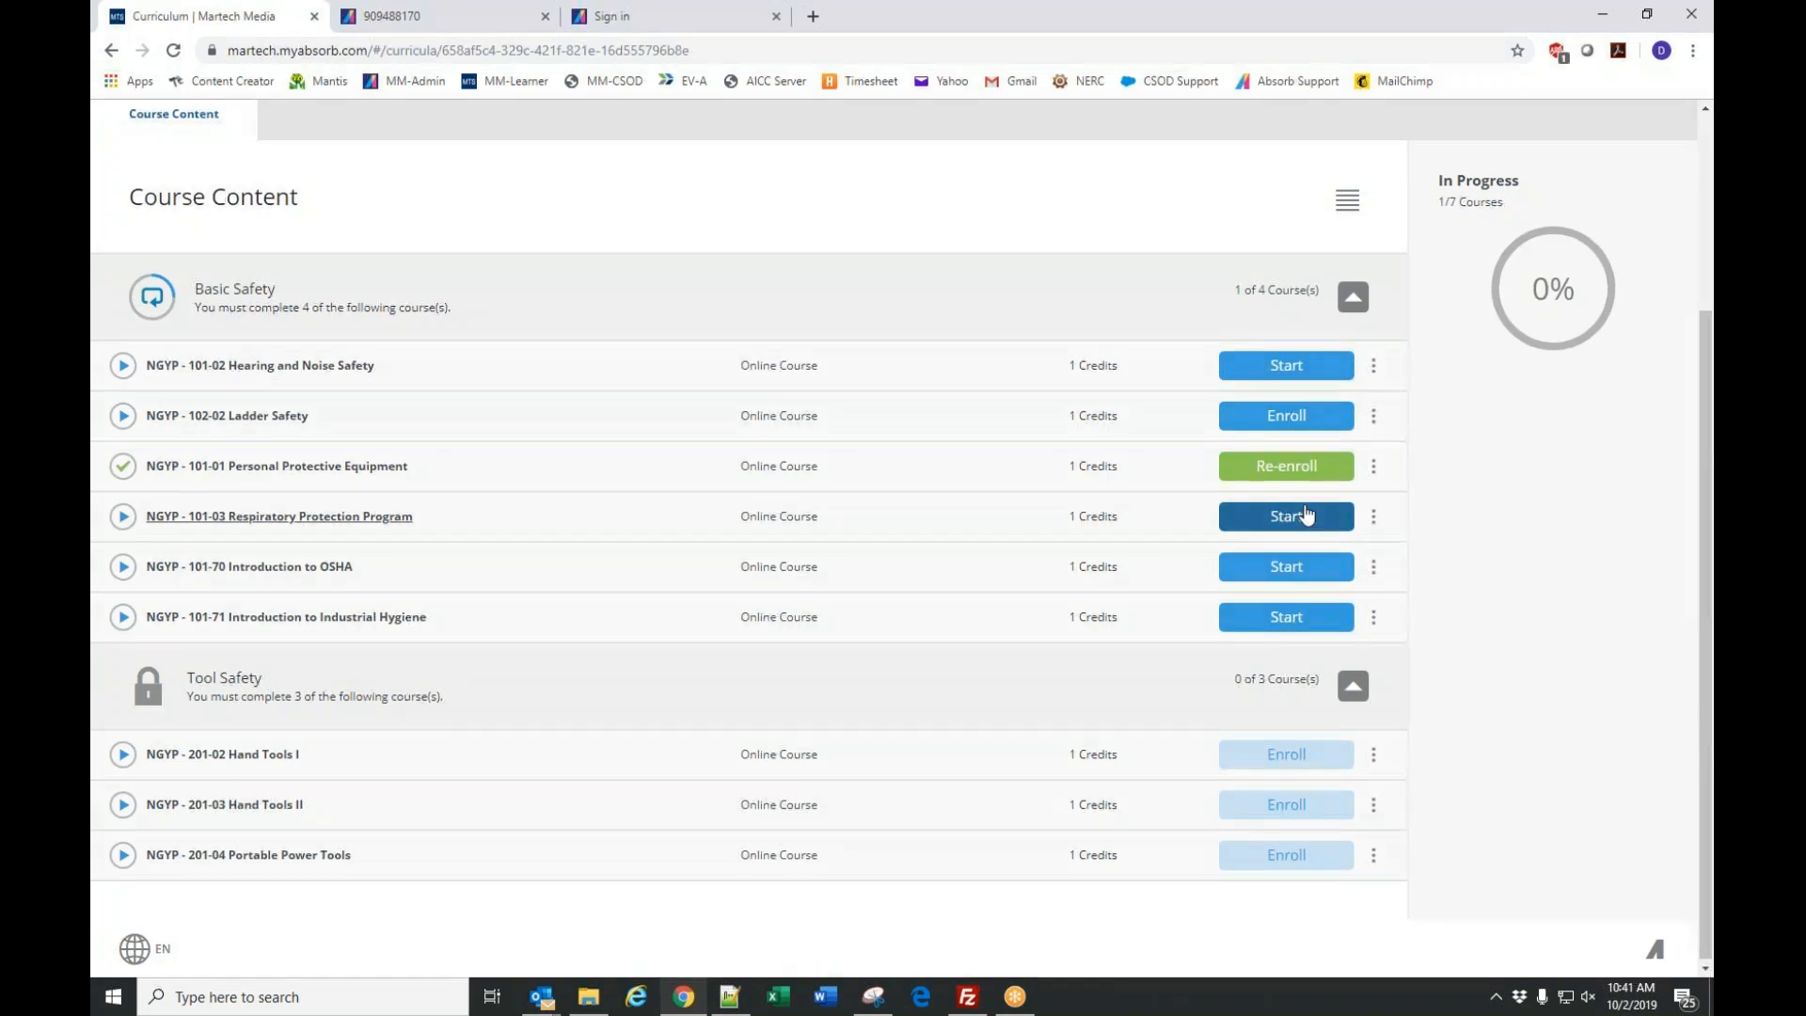
scroll(1306, 514, up, 3)
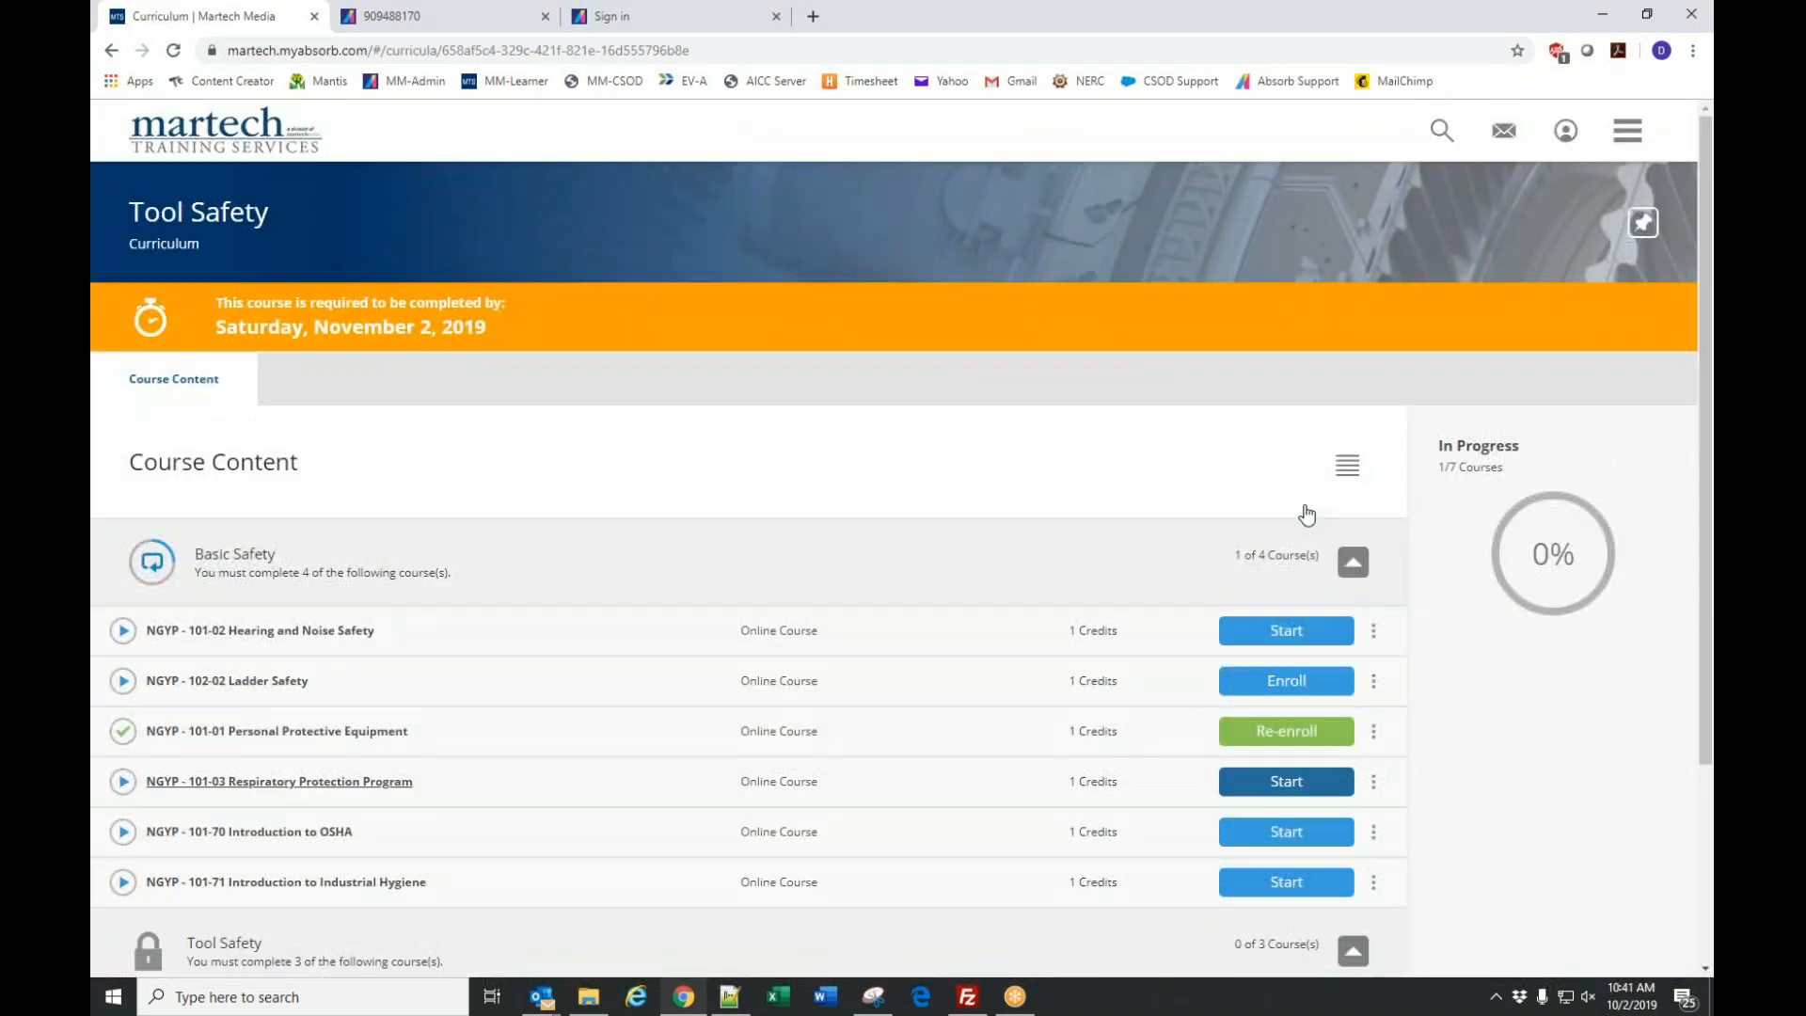
Open the learner calendar at November 2019 and examine the course due on November 2.
click(1621, 140)
click(1510, 590)
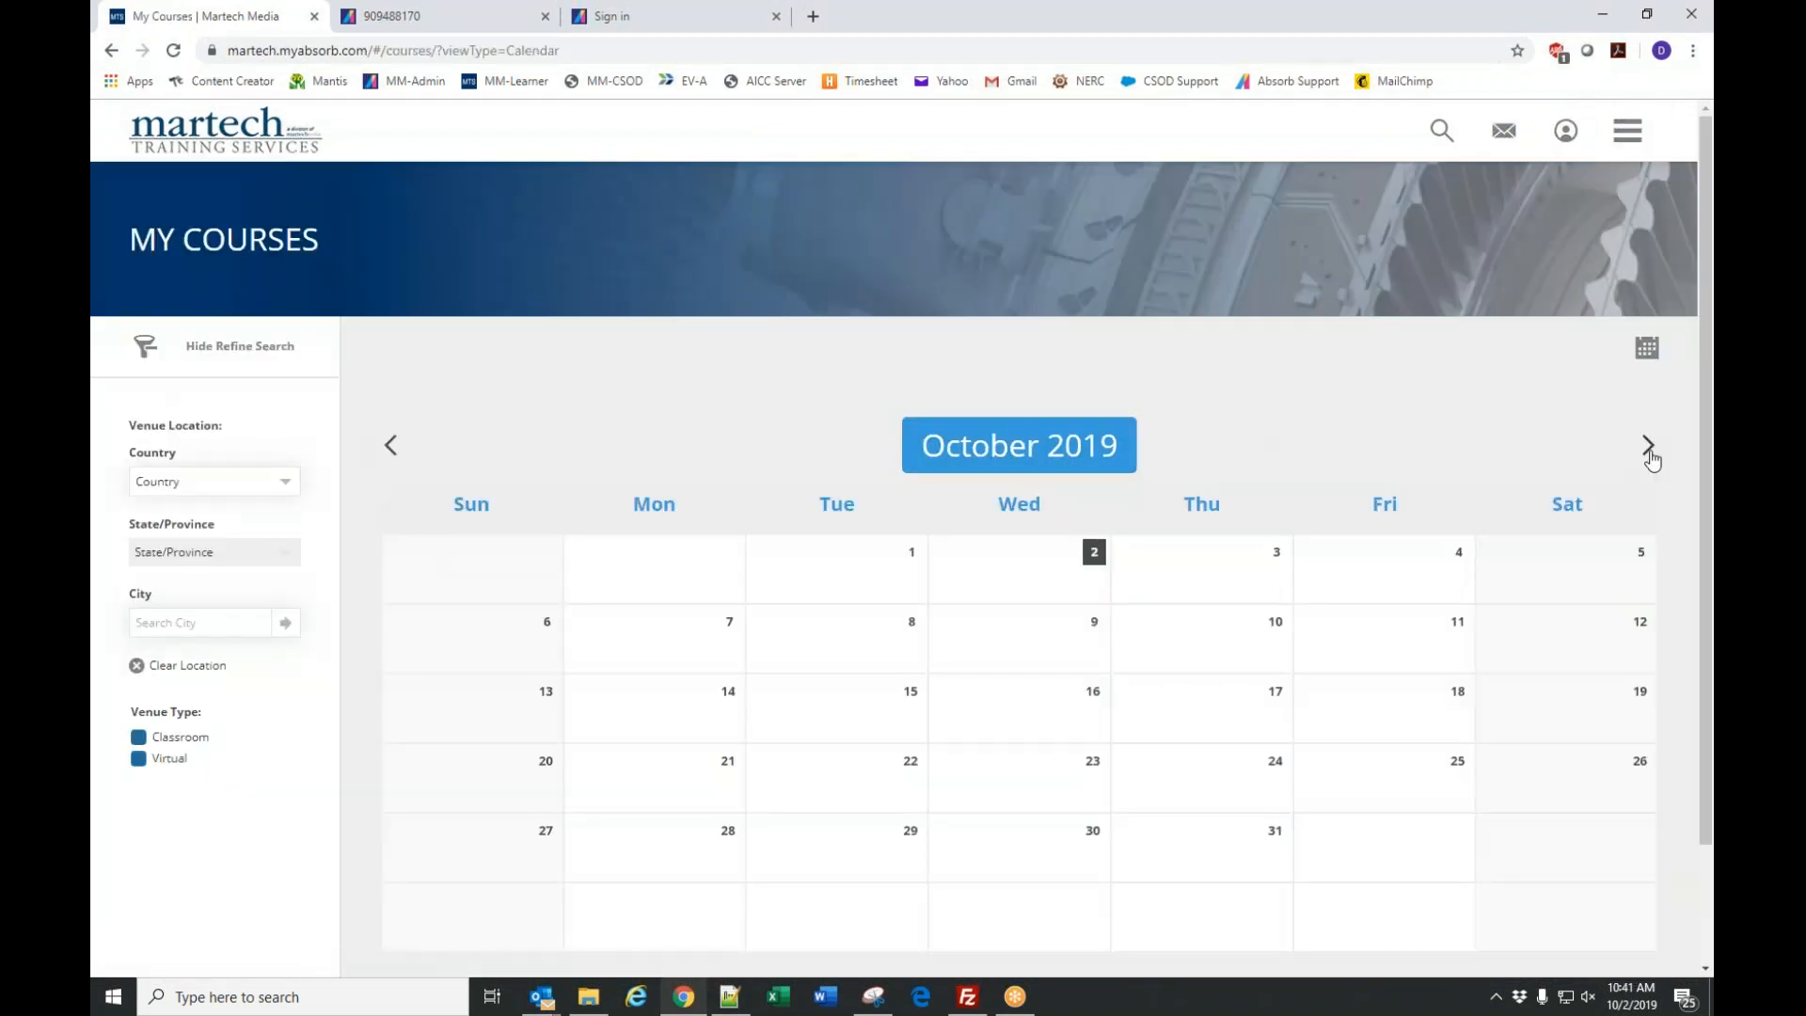
click(1648, 447)
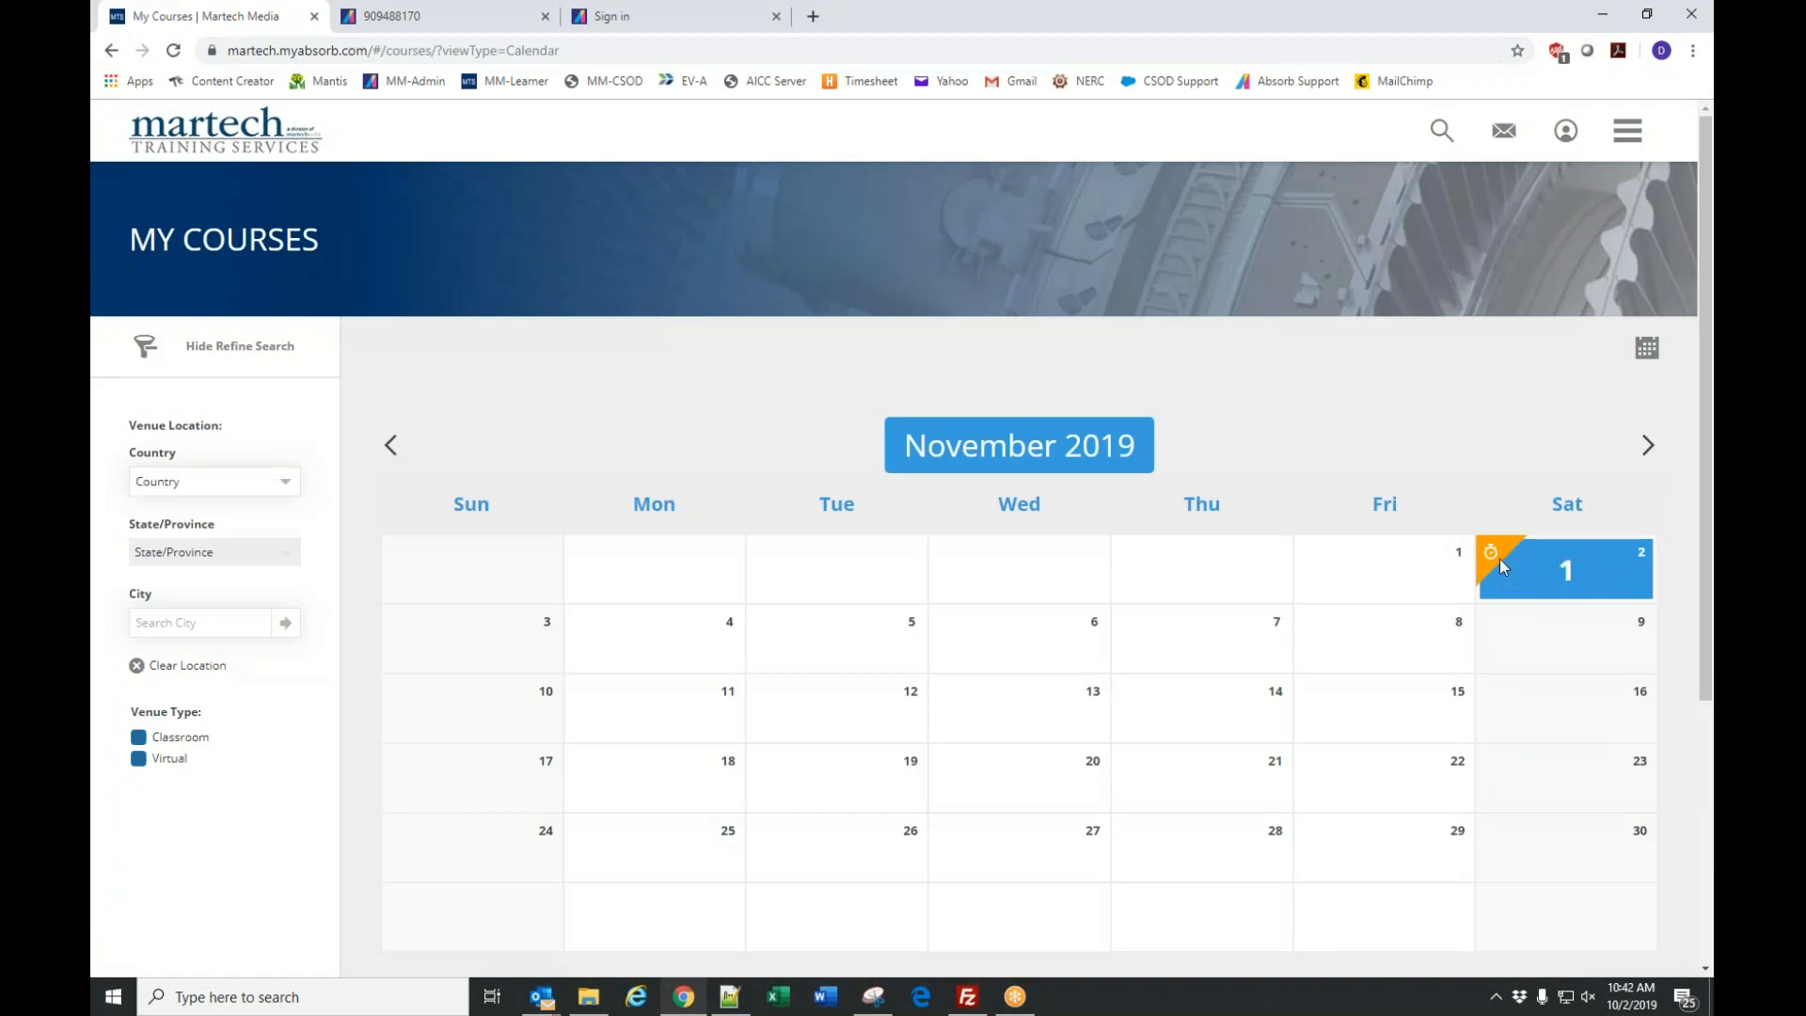
click(1573, 574)
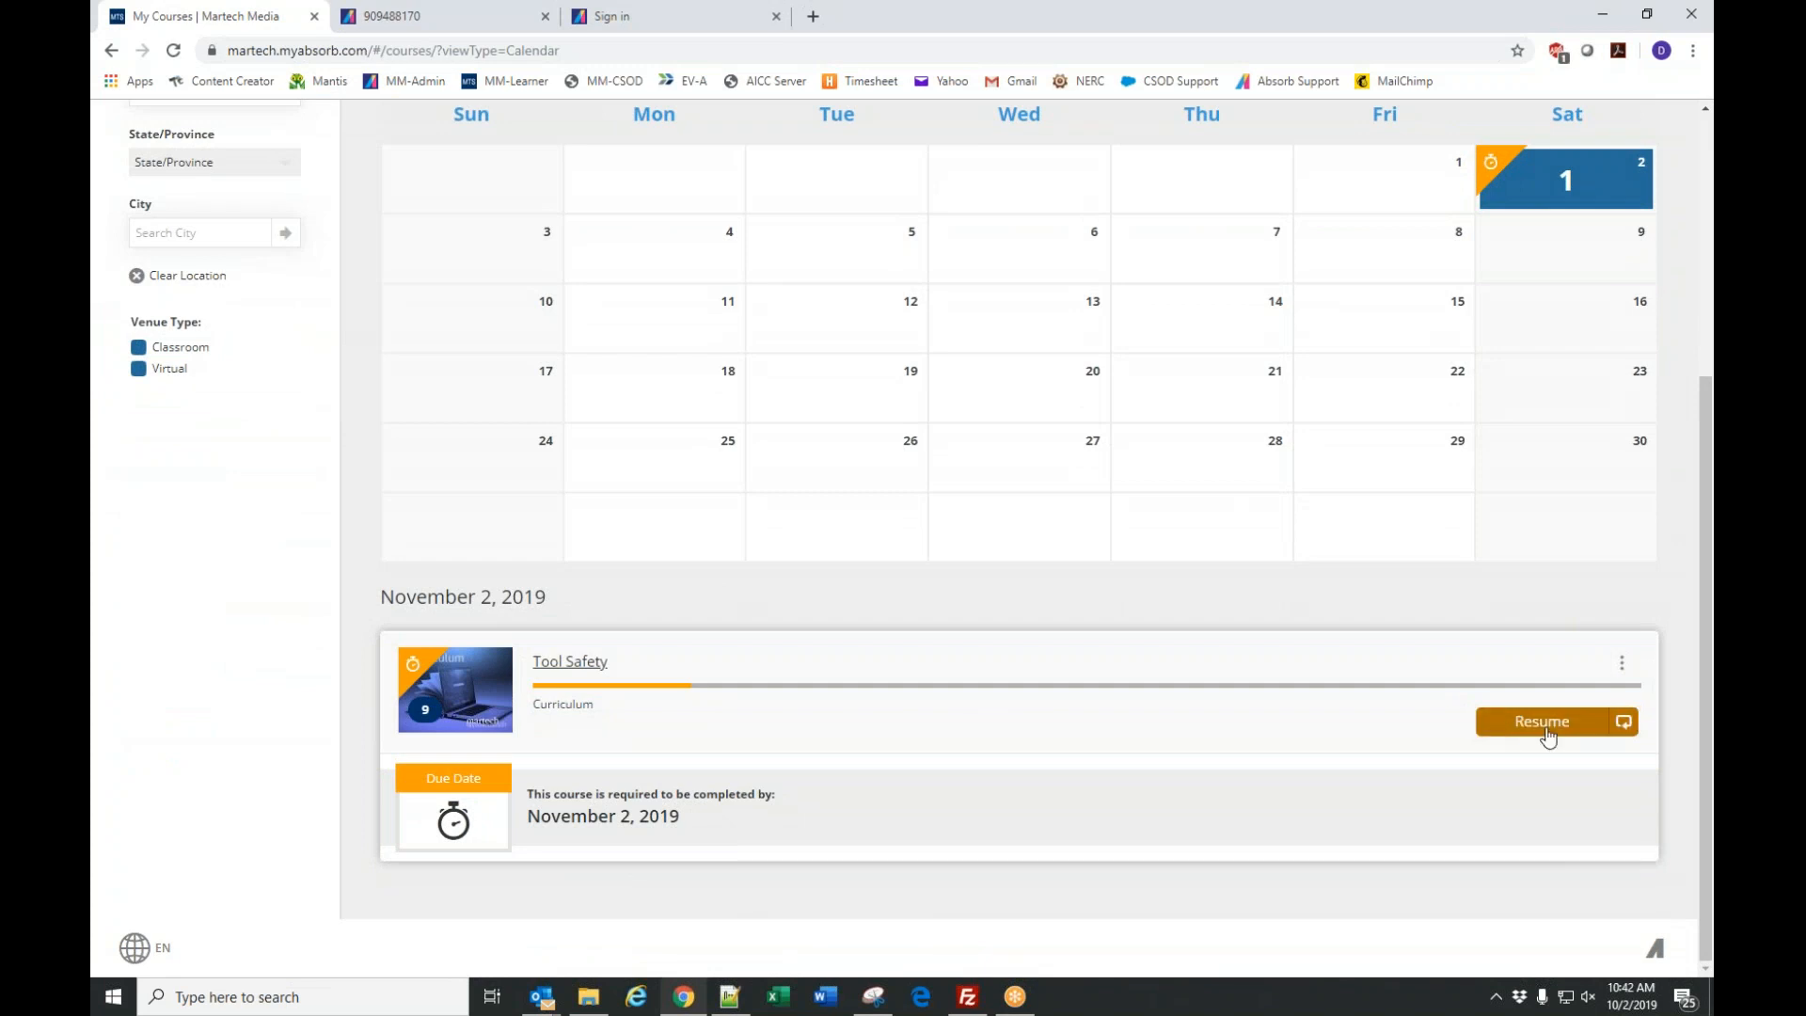
scroll(1015, 713, up, 3)
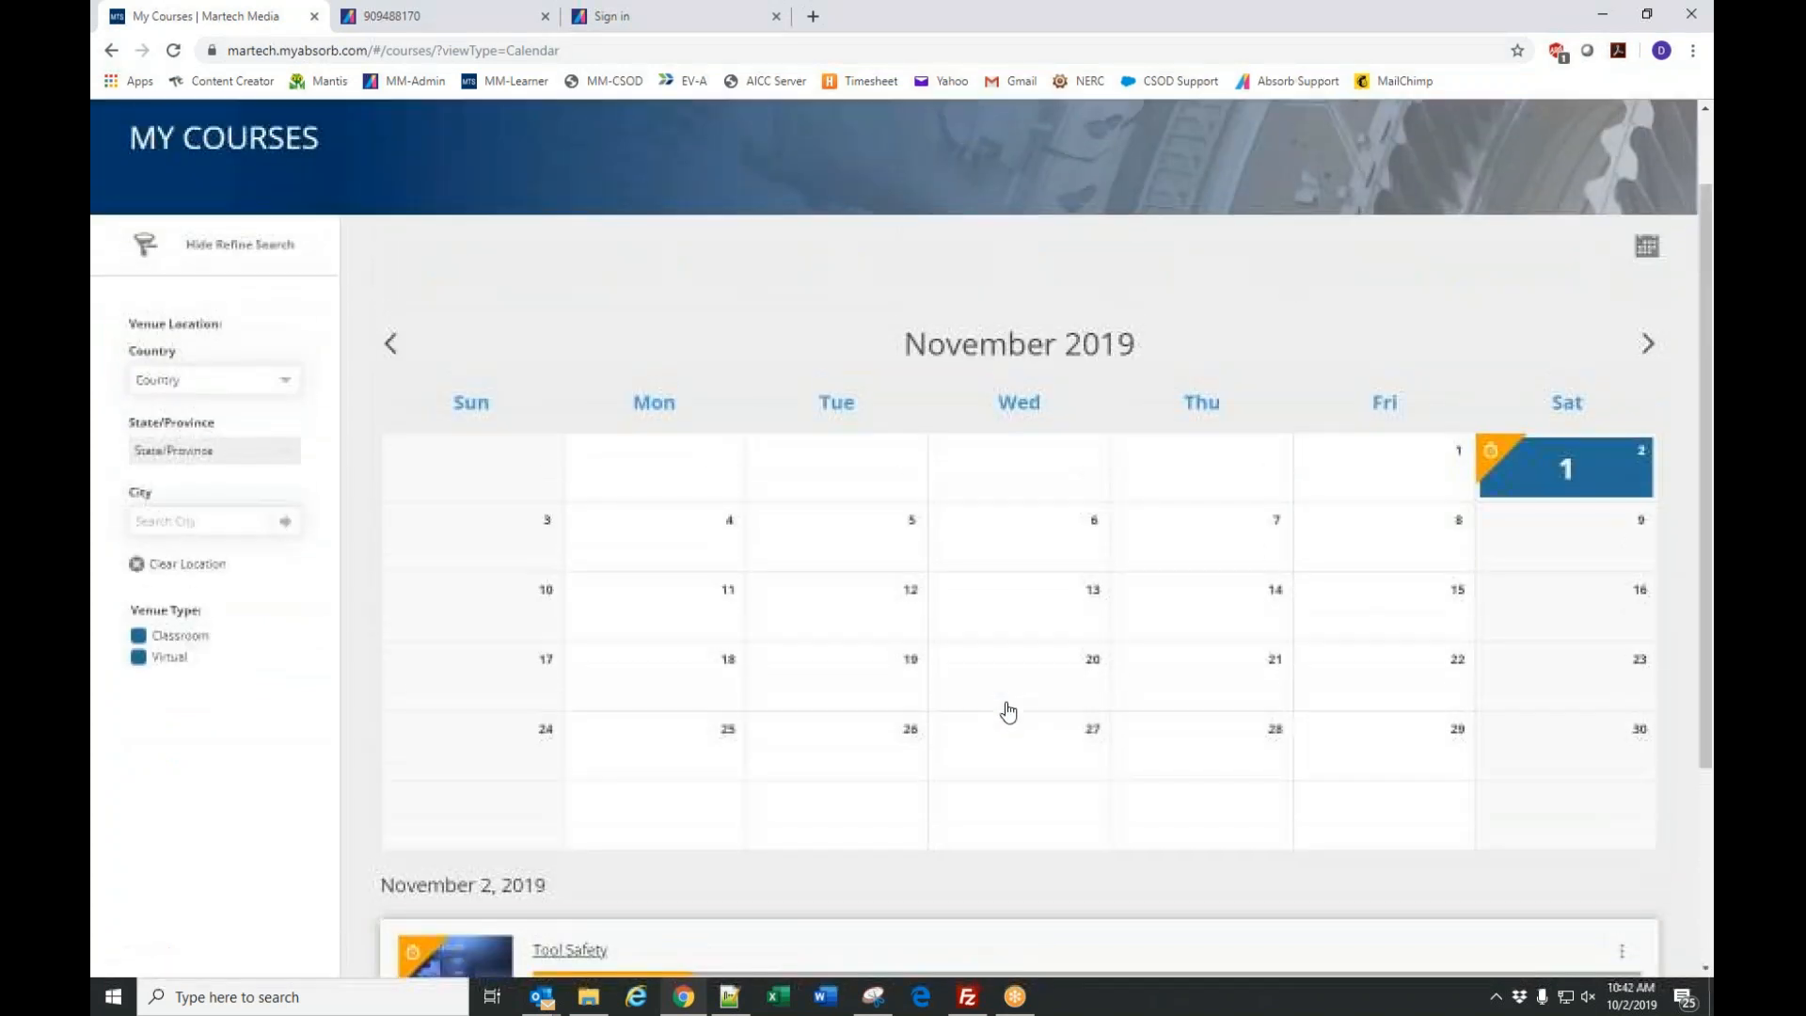
scroll(1086, 720, down, 2)
scroll(1078, 726, down, 2)
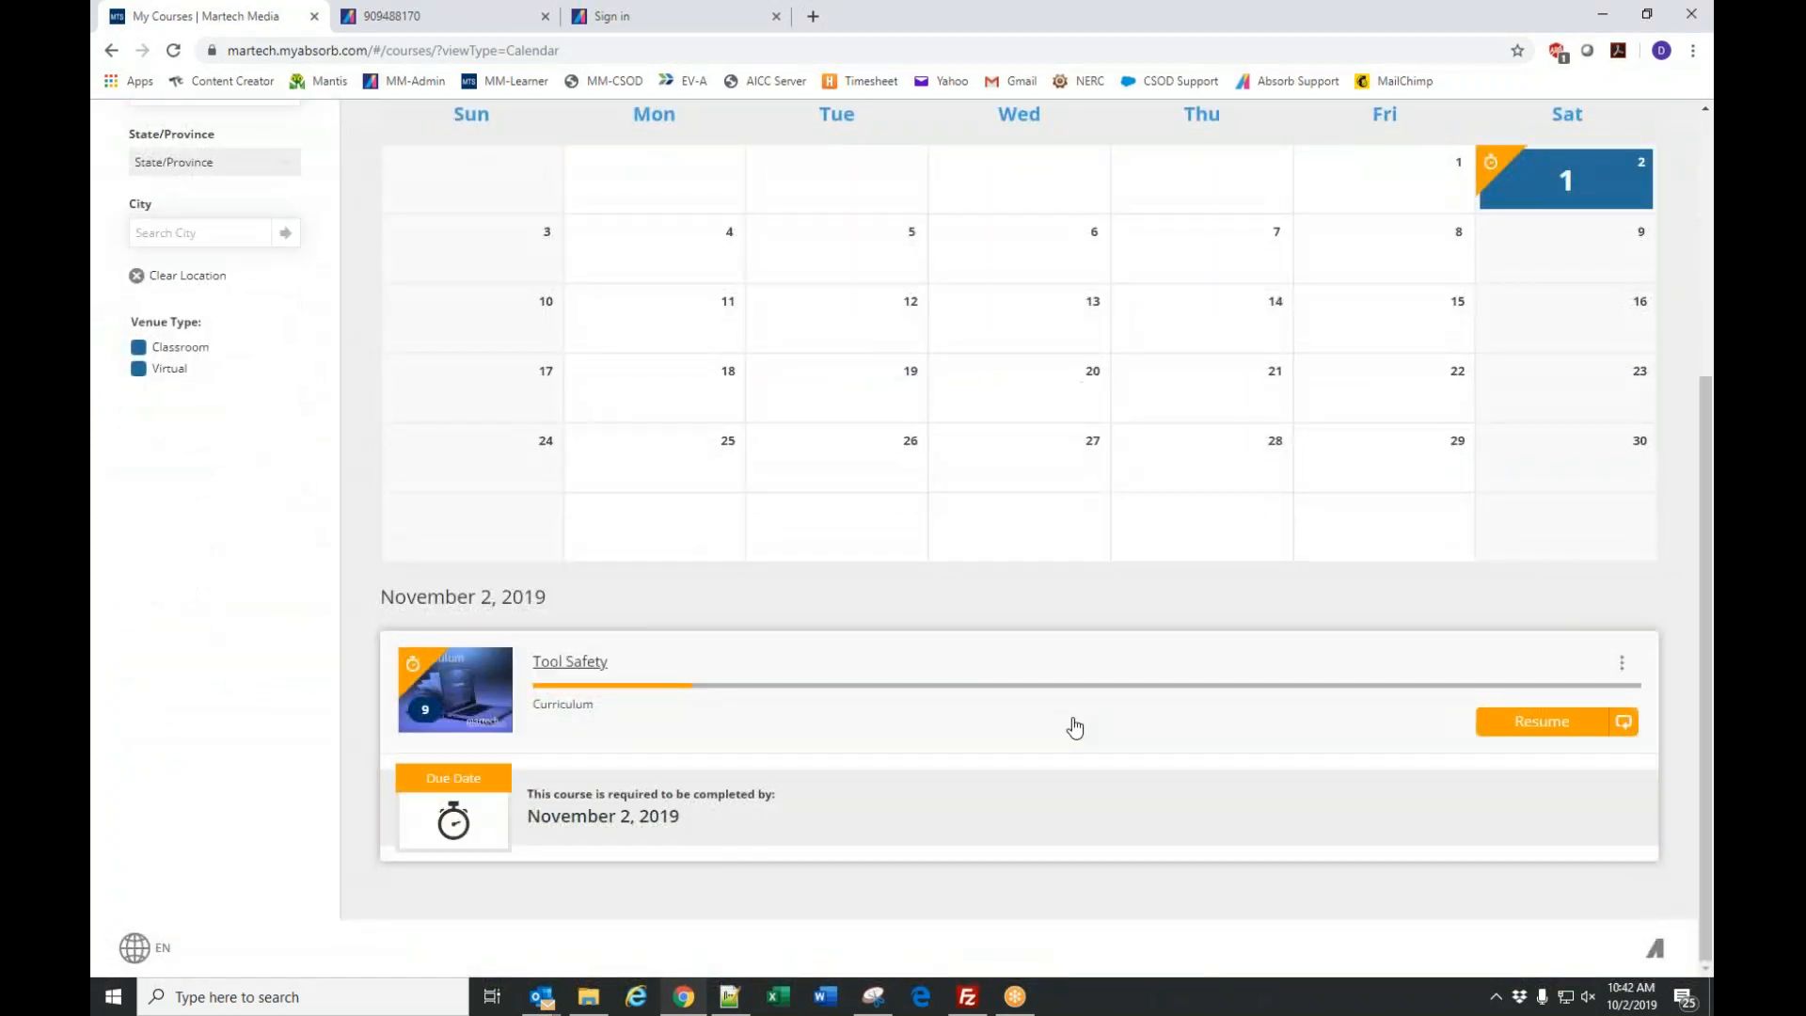
scroll(1075, 727, up, 4)
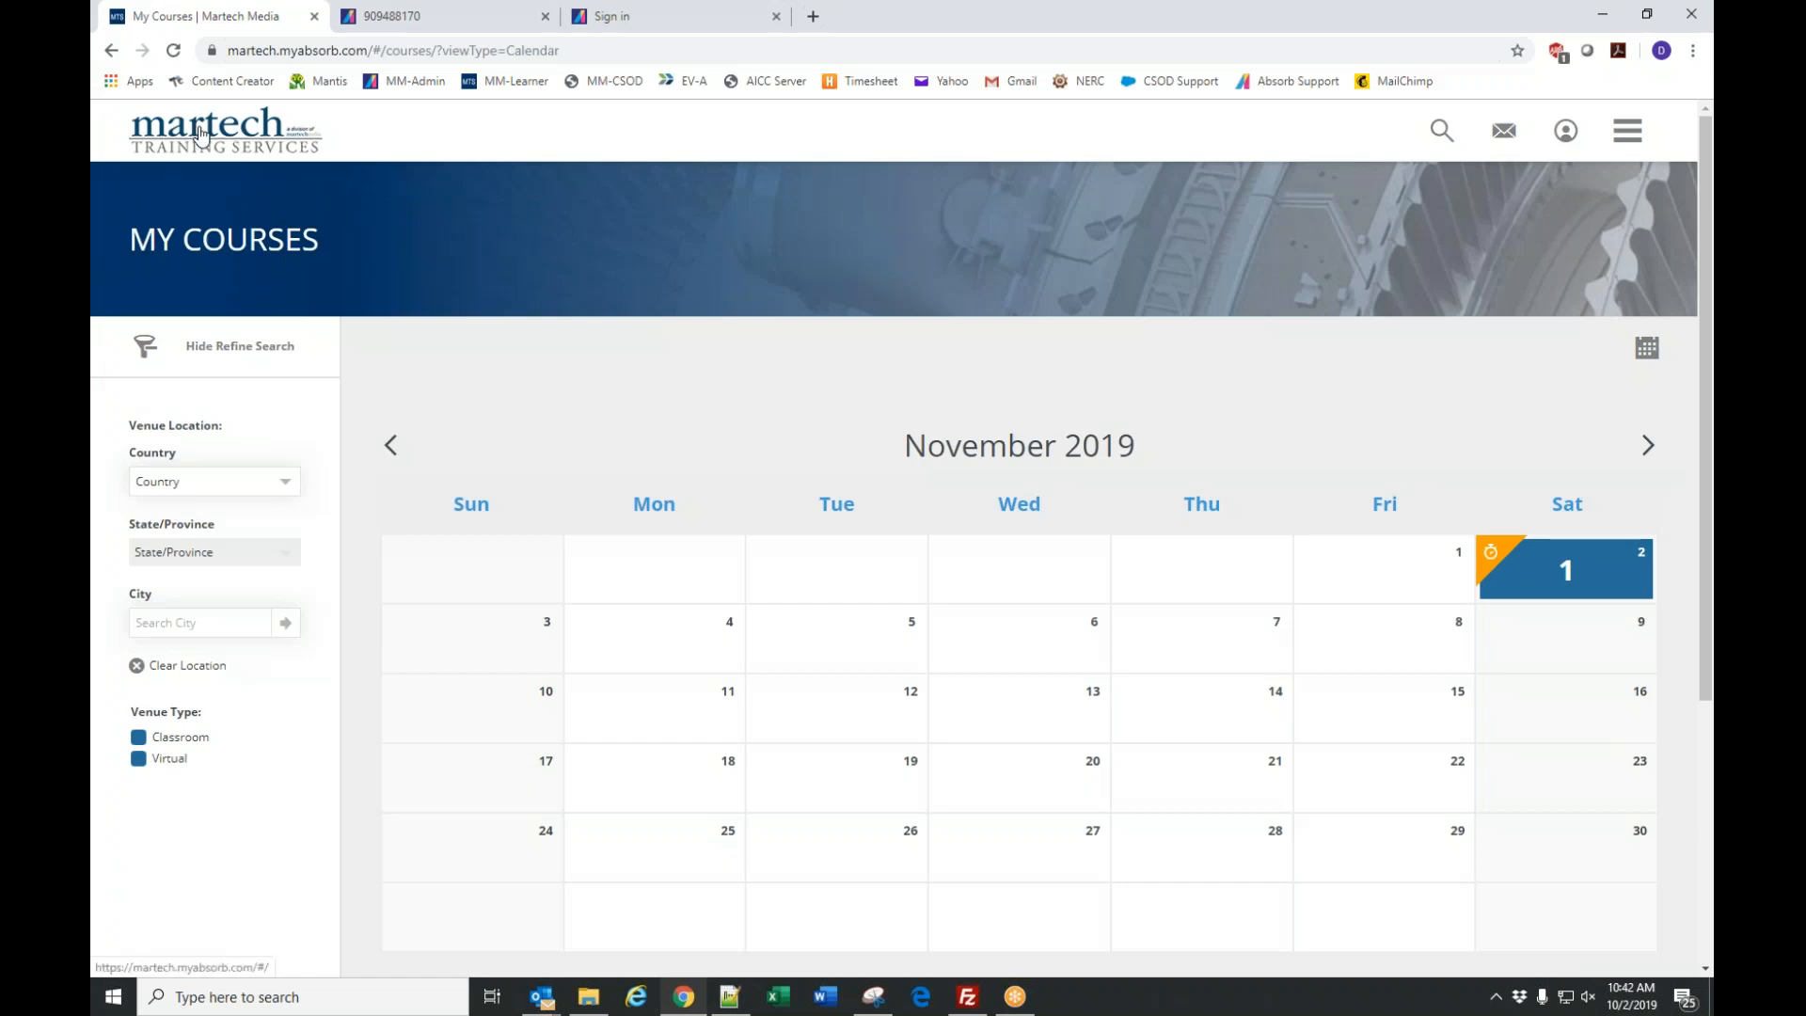
Return to the admin side and run the Curricula Activity report for the Tool Safety curriculum.
click(1629, 134)
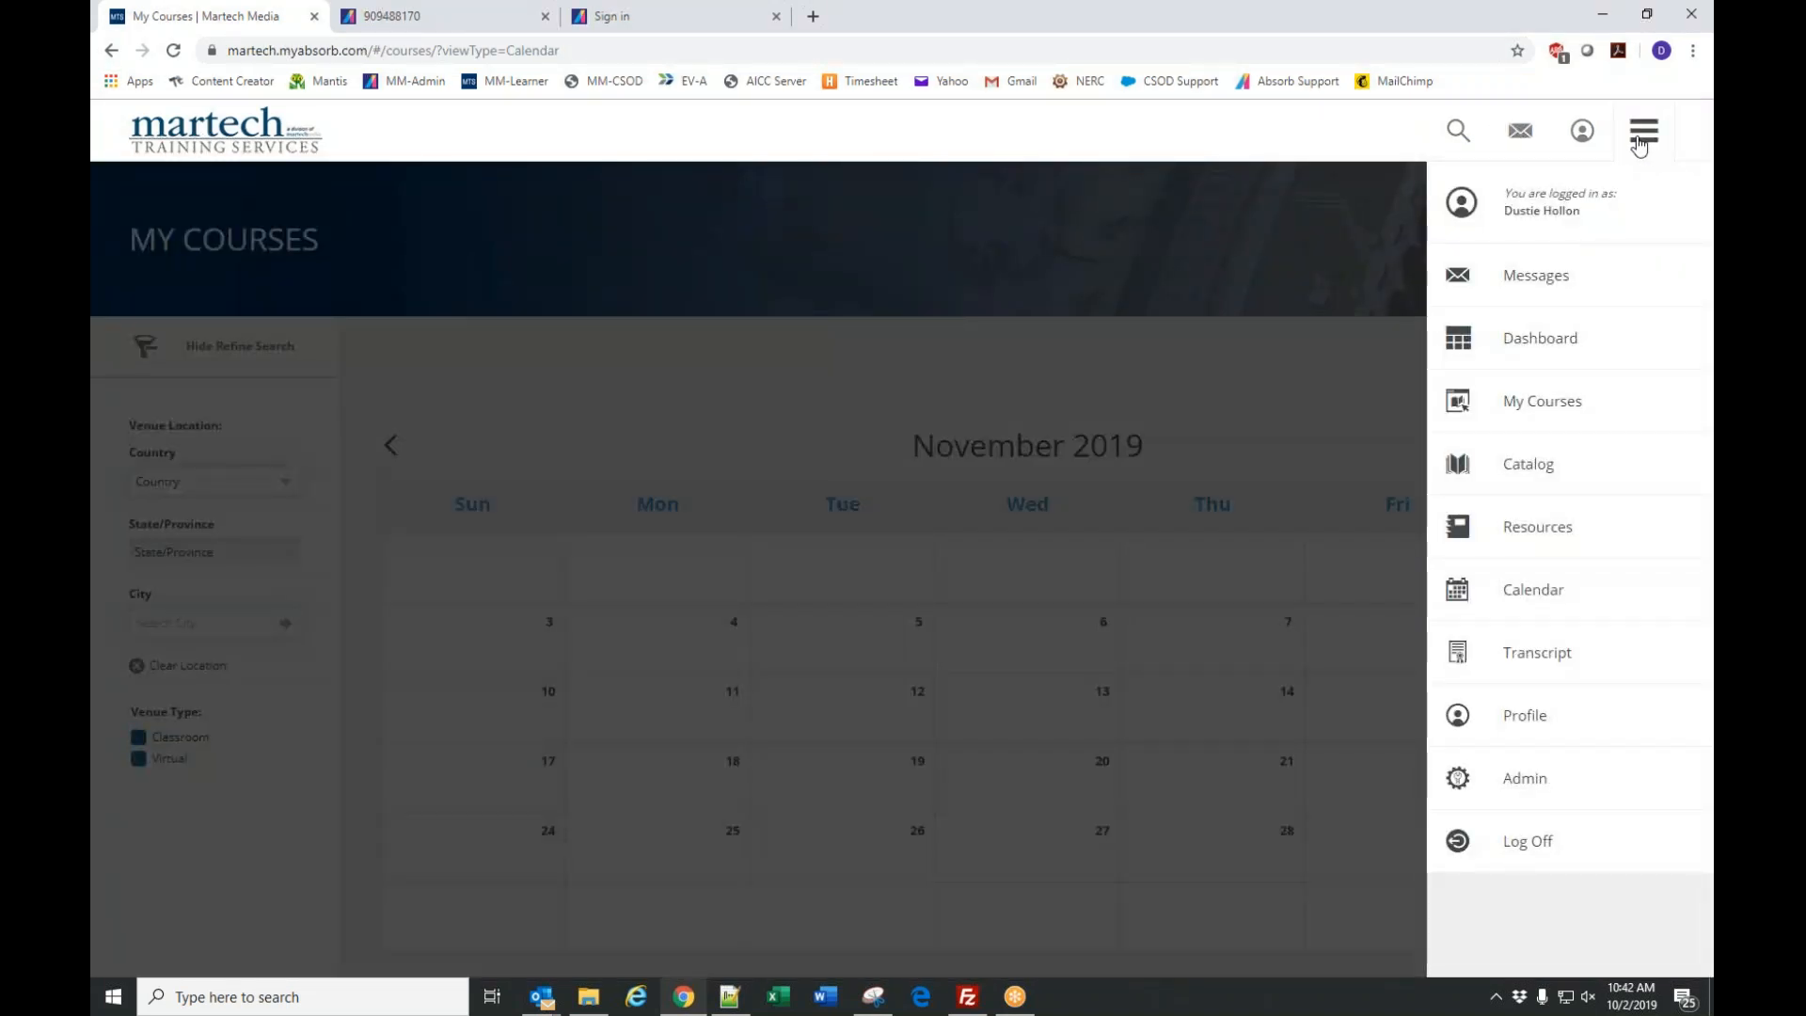
click(1539, 784)
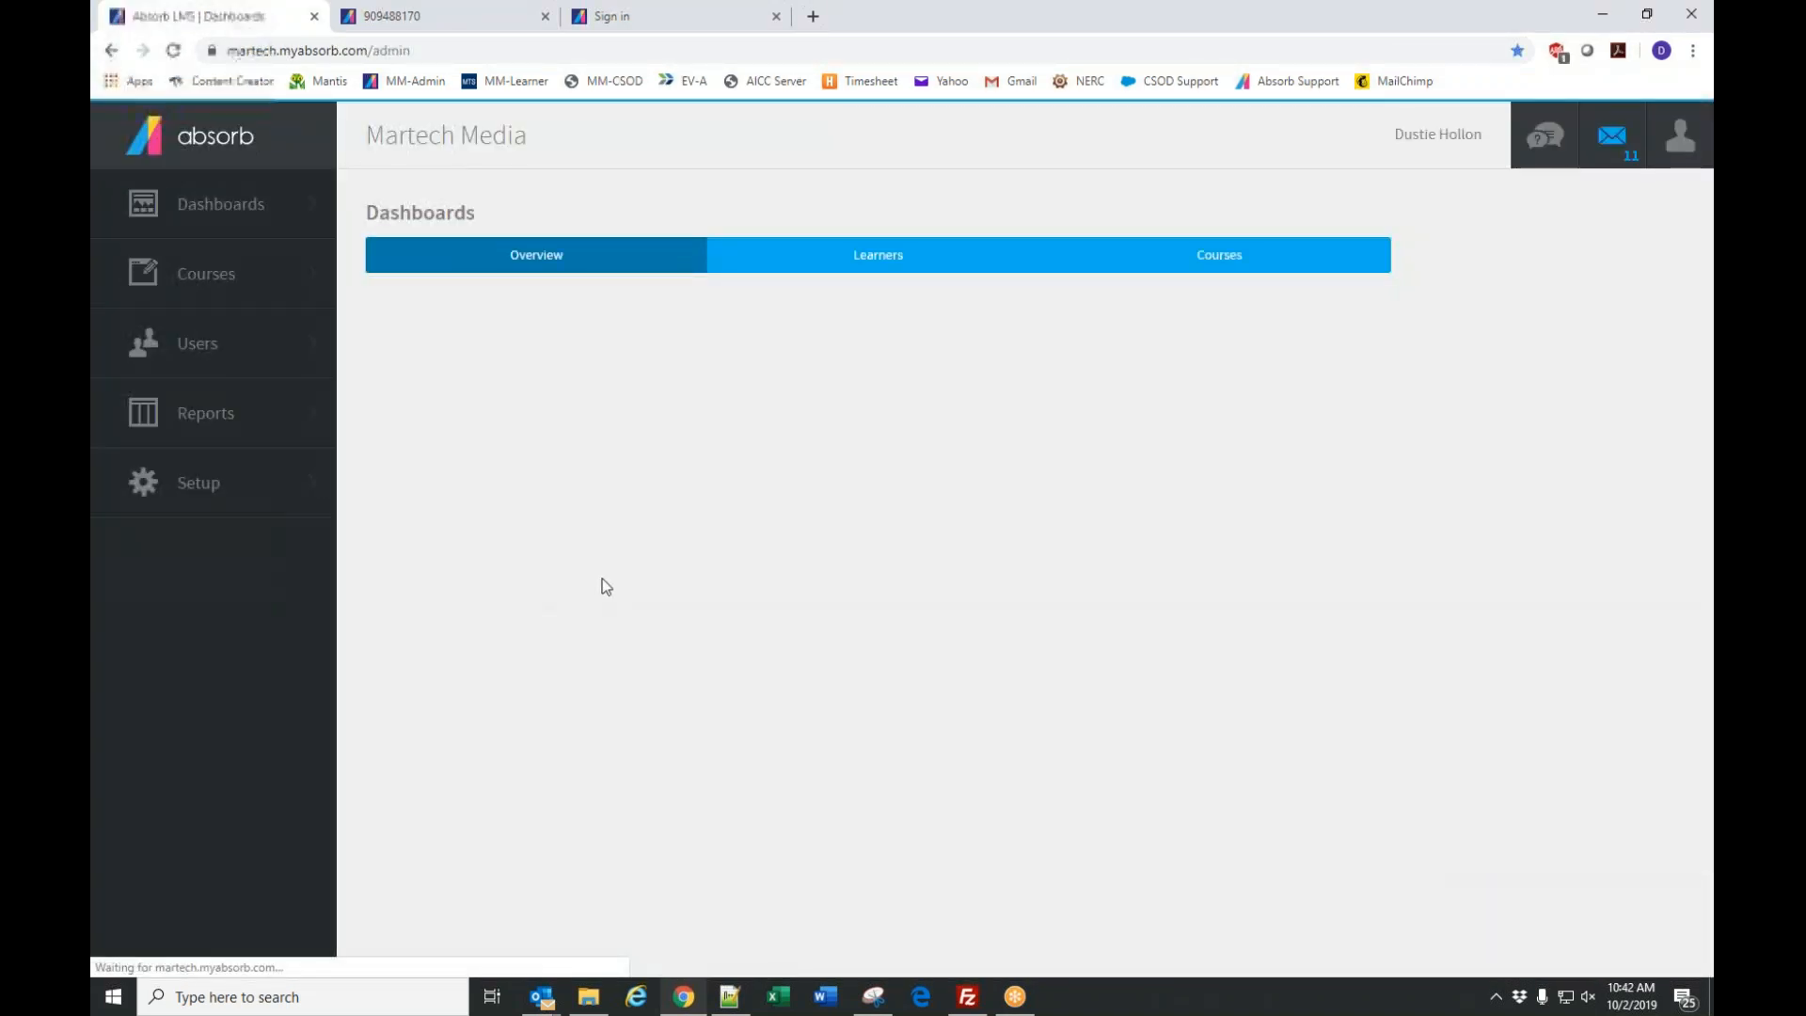
click(200, 415)
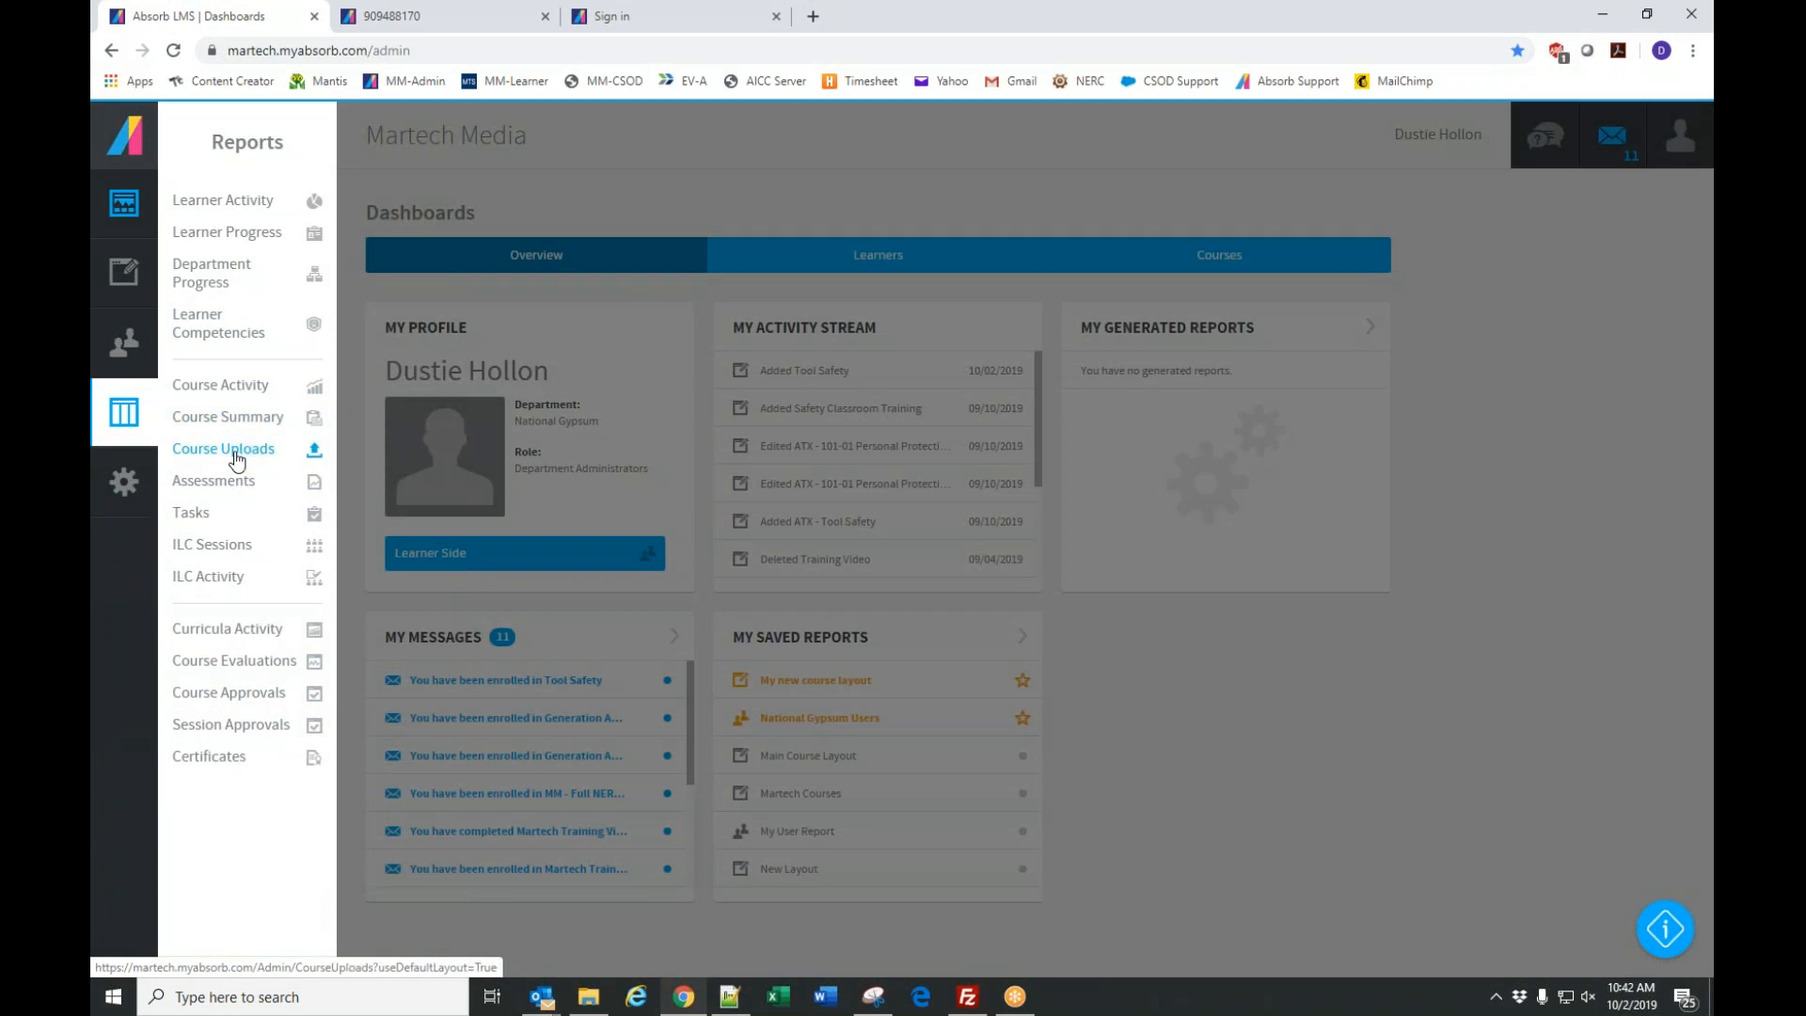
click(230, 628)
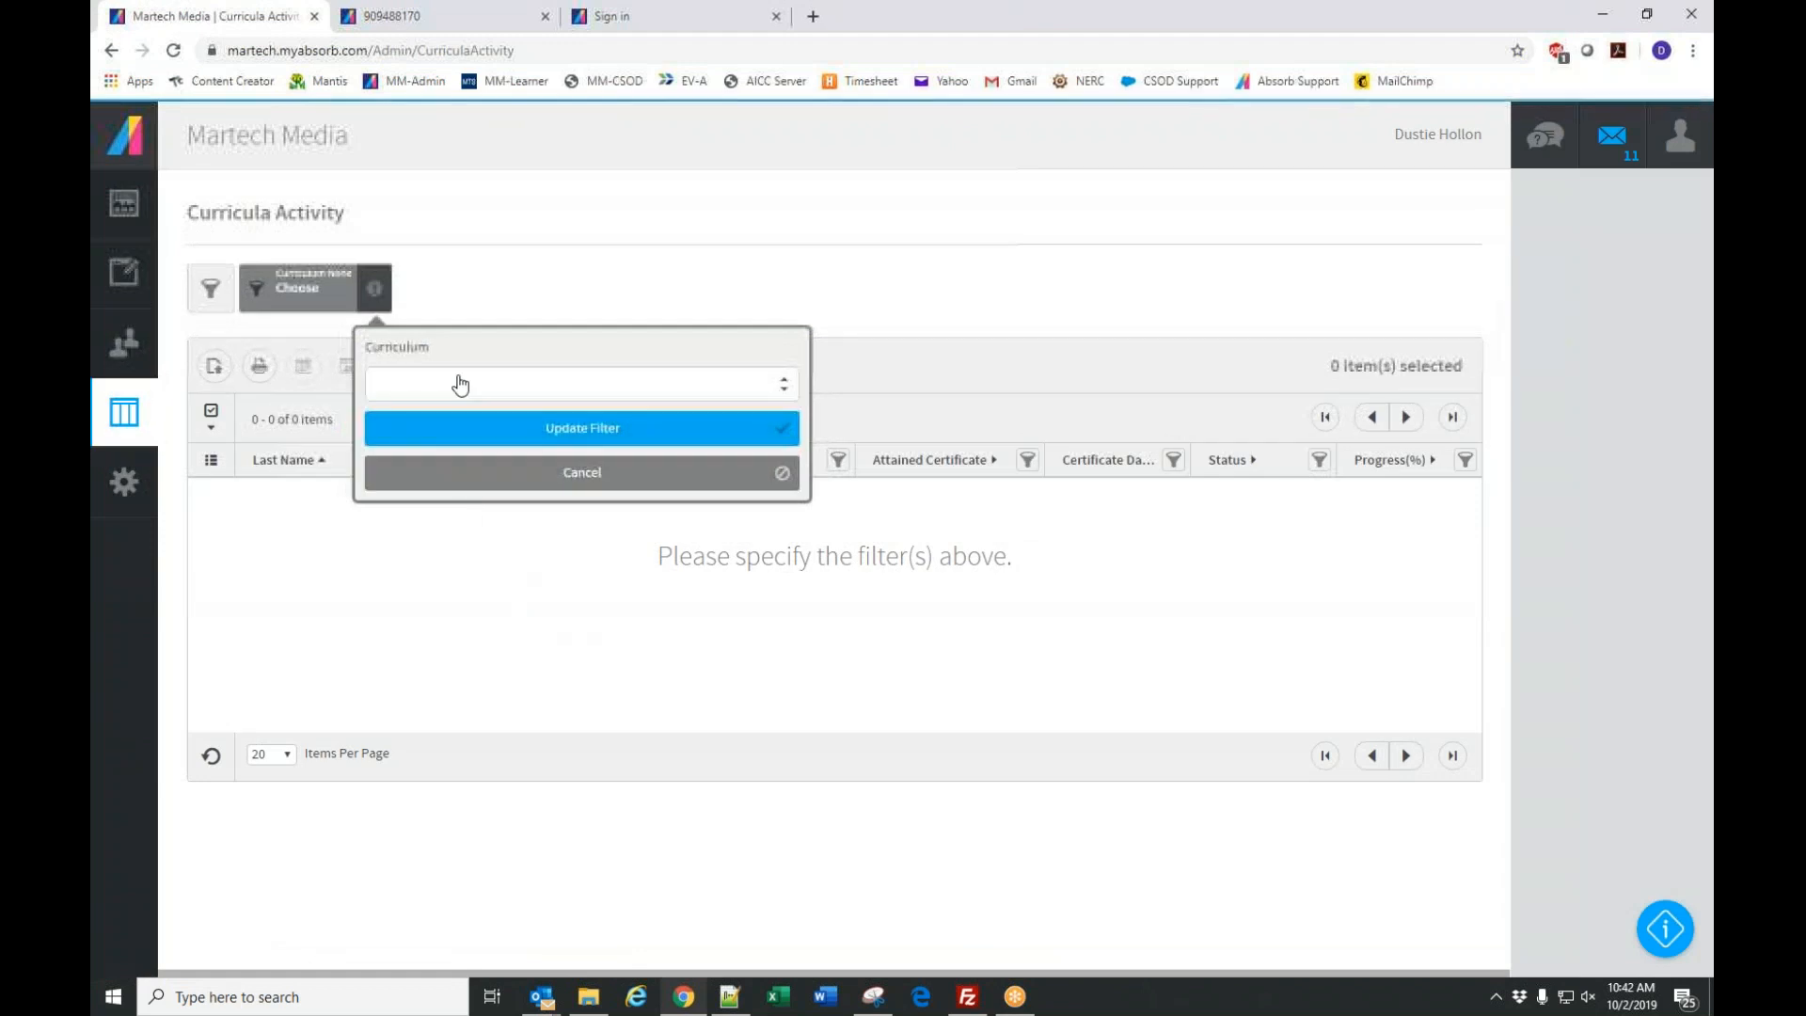
click(455, 383)
click(573, 458)
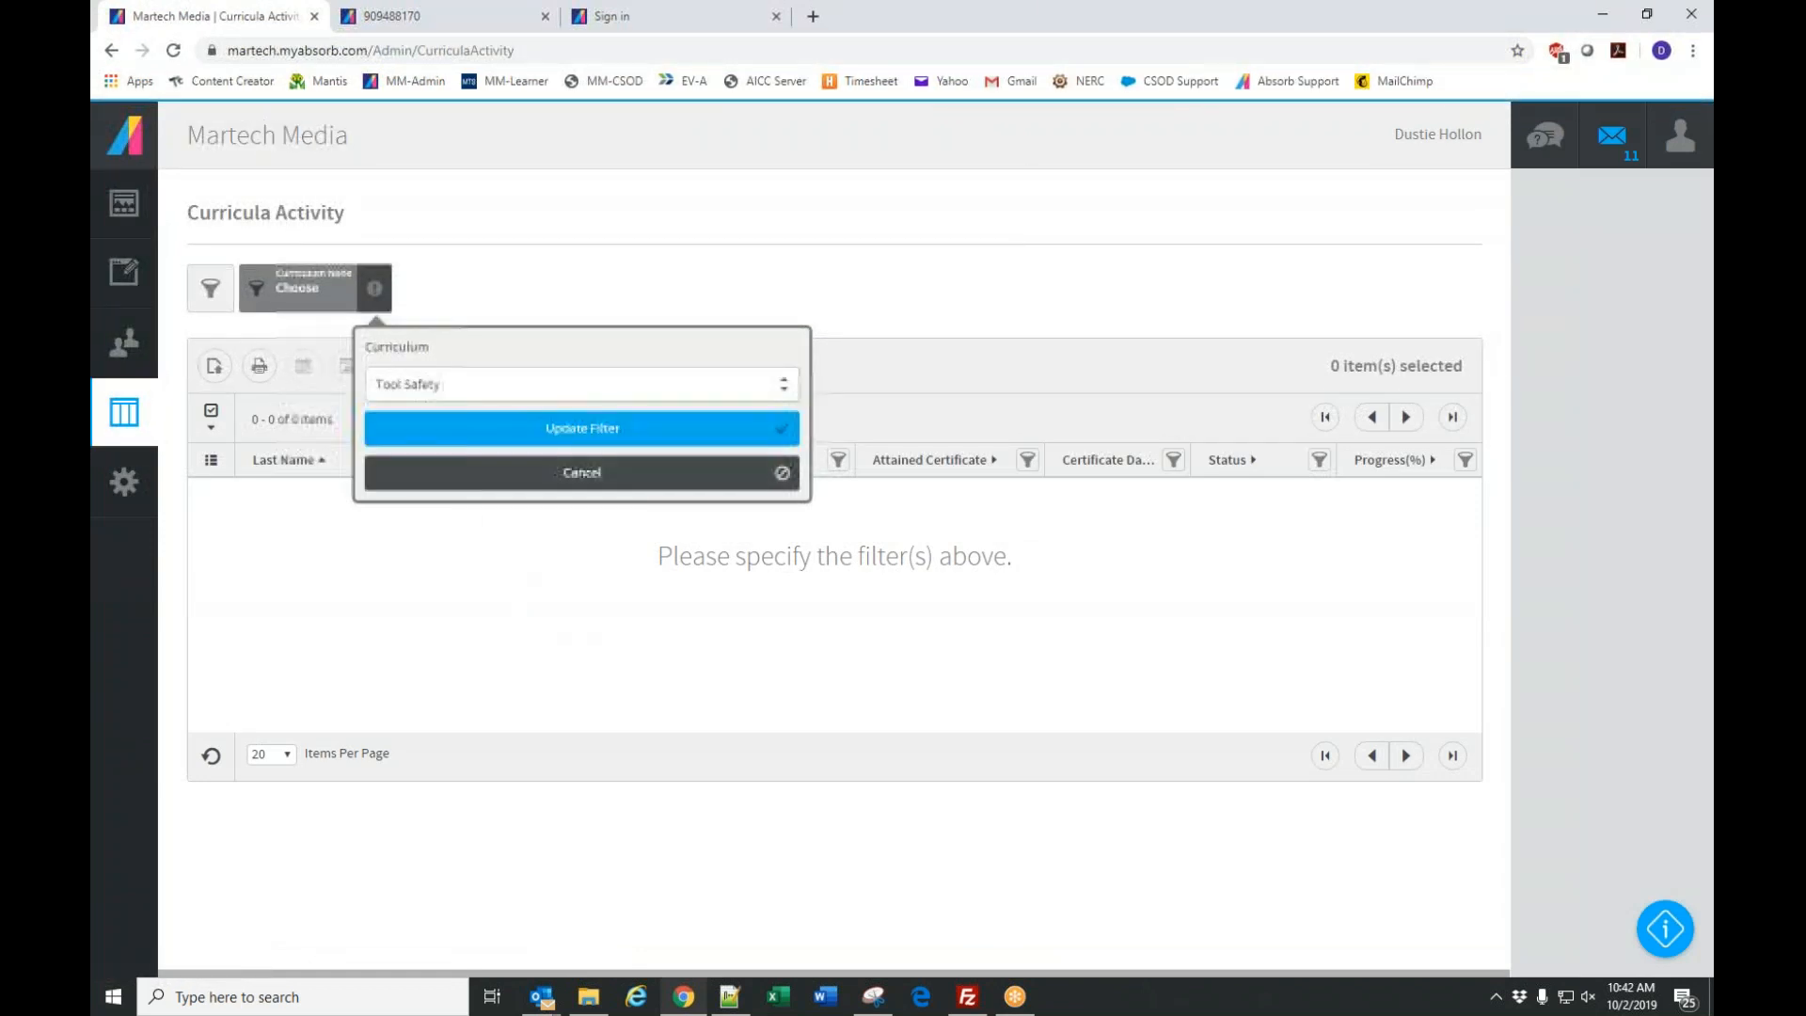
click(573, 433)
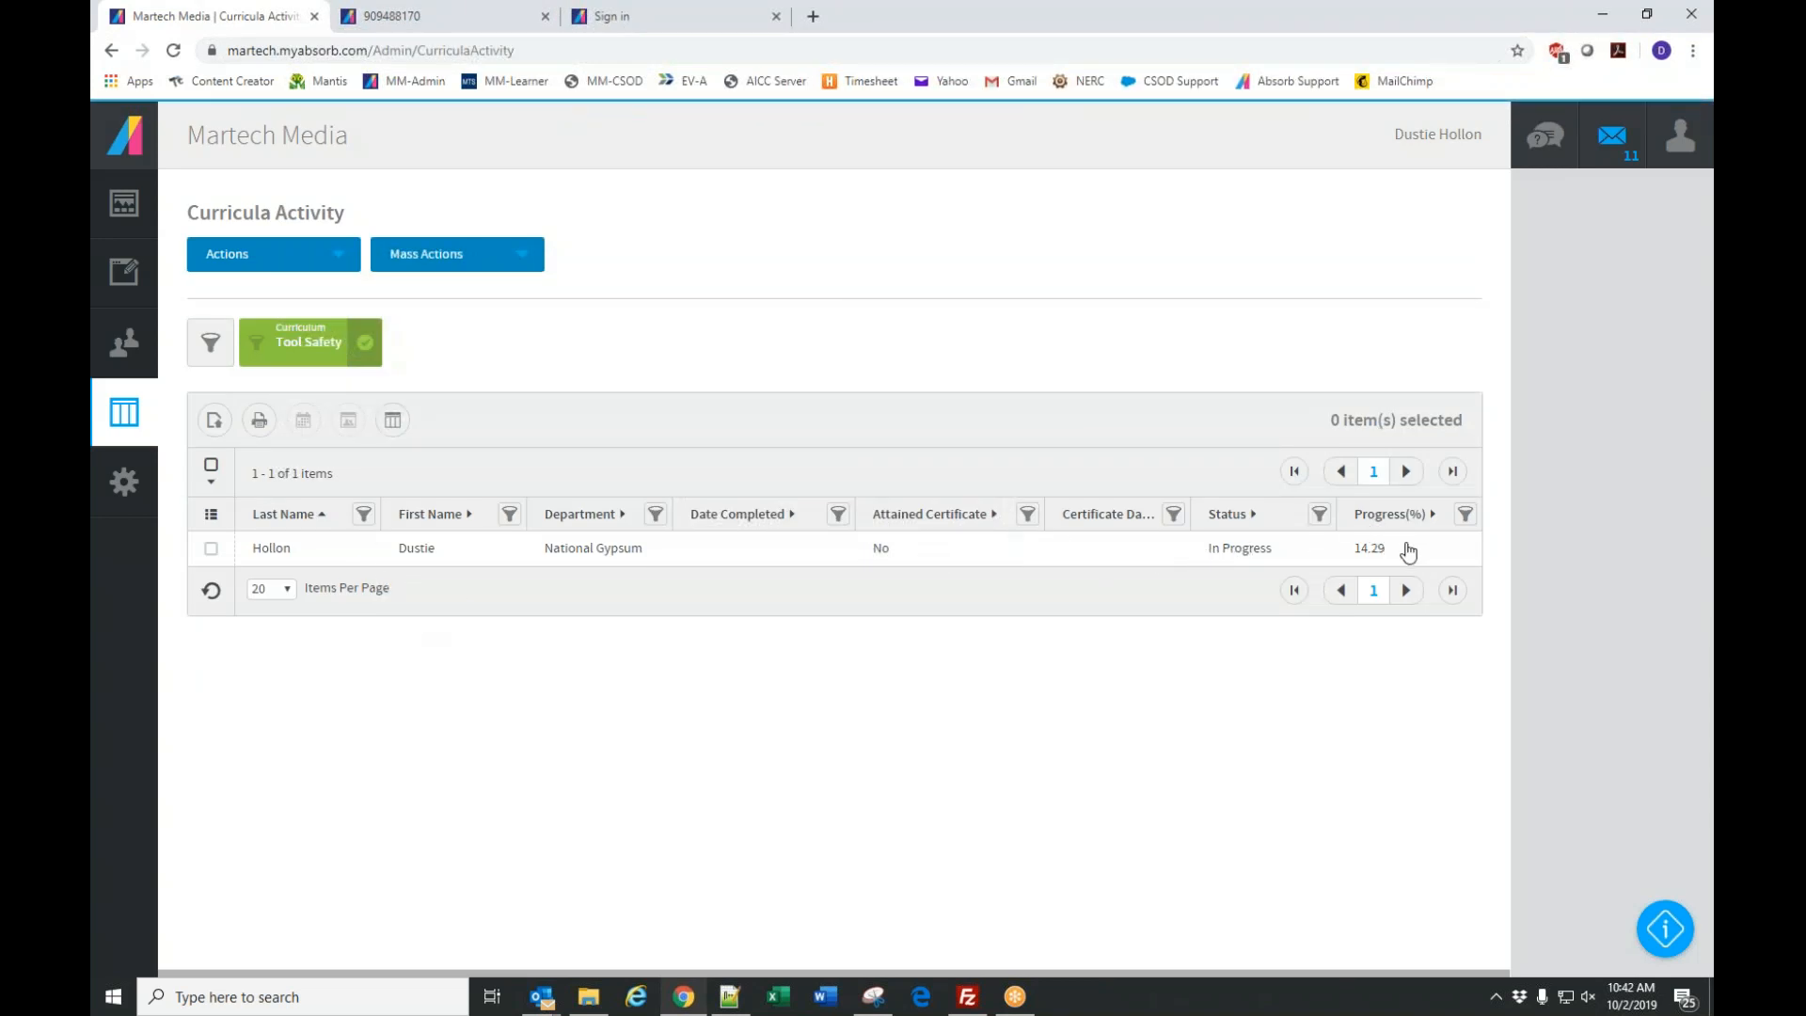
Select the learner's row, add the Credits column to the report and look through the other available columns.
click(667, 557)
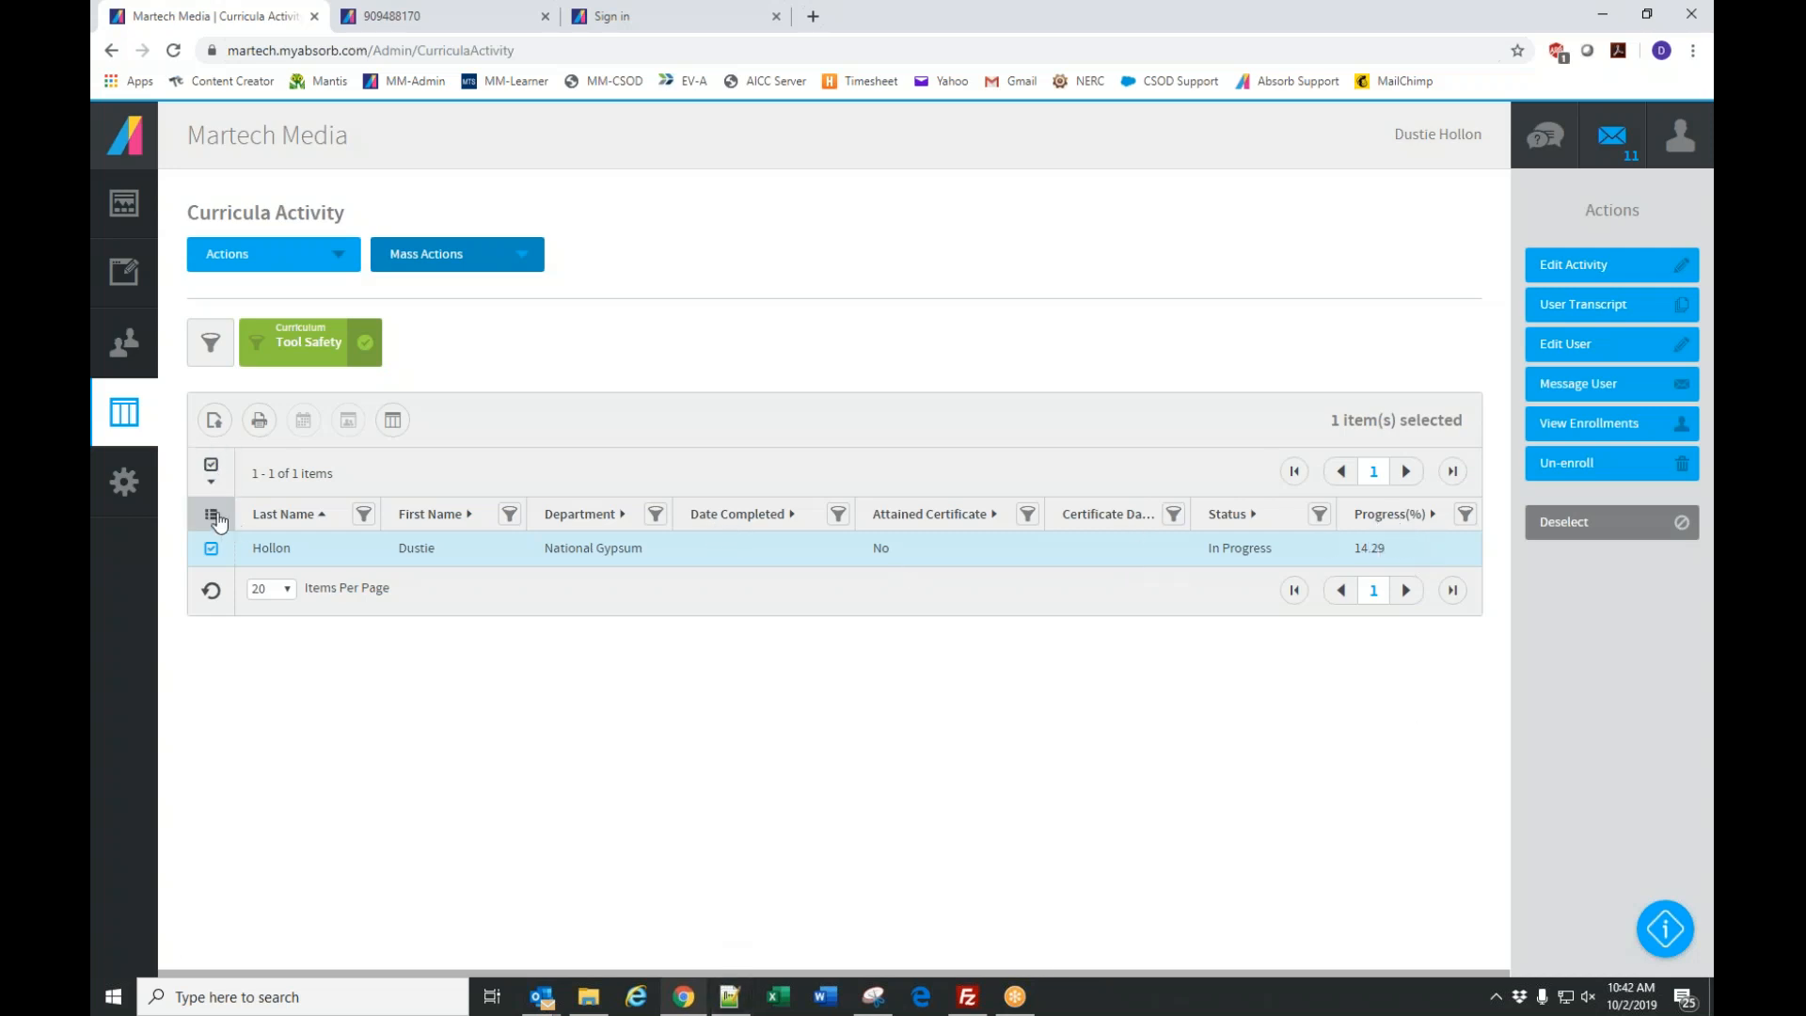
click(212, 516)
click(219, 719)
scroll(301, 677, down, 3)
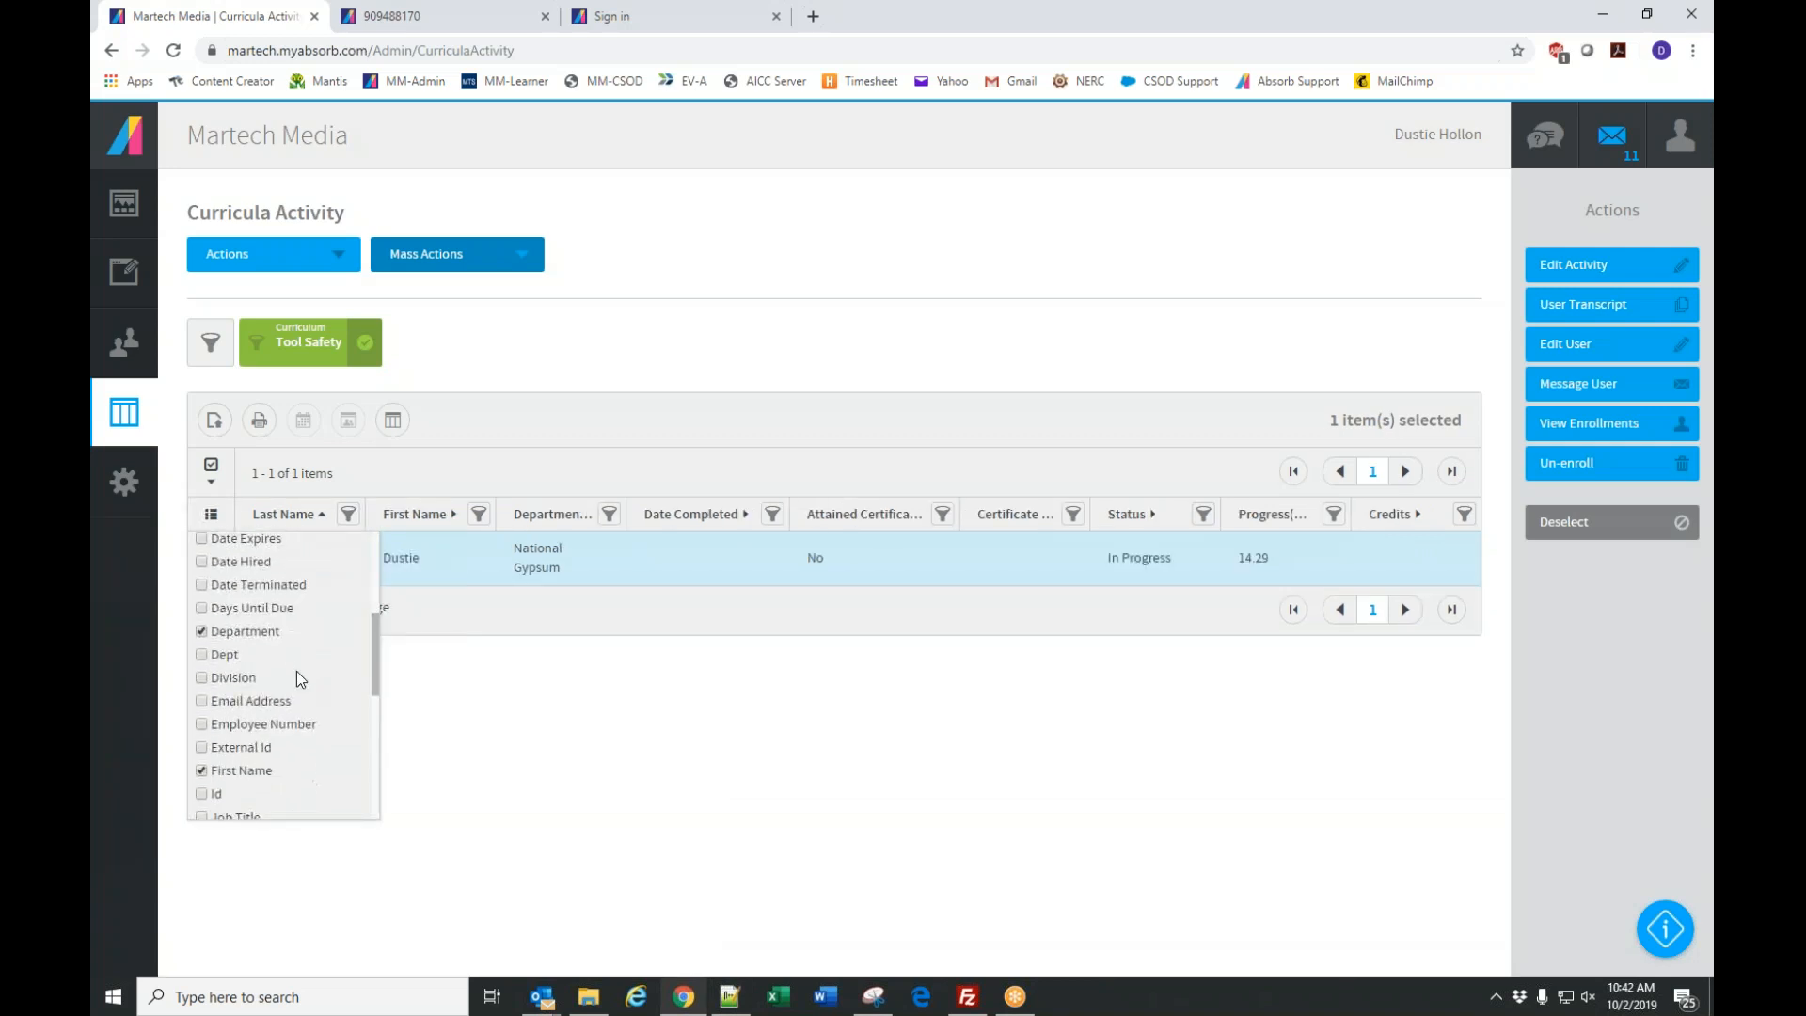
scroll(291, 771, down, 6)
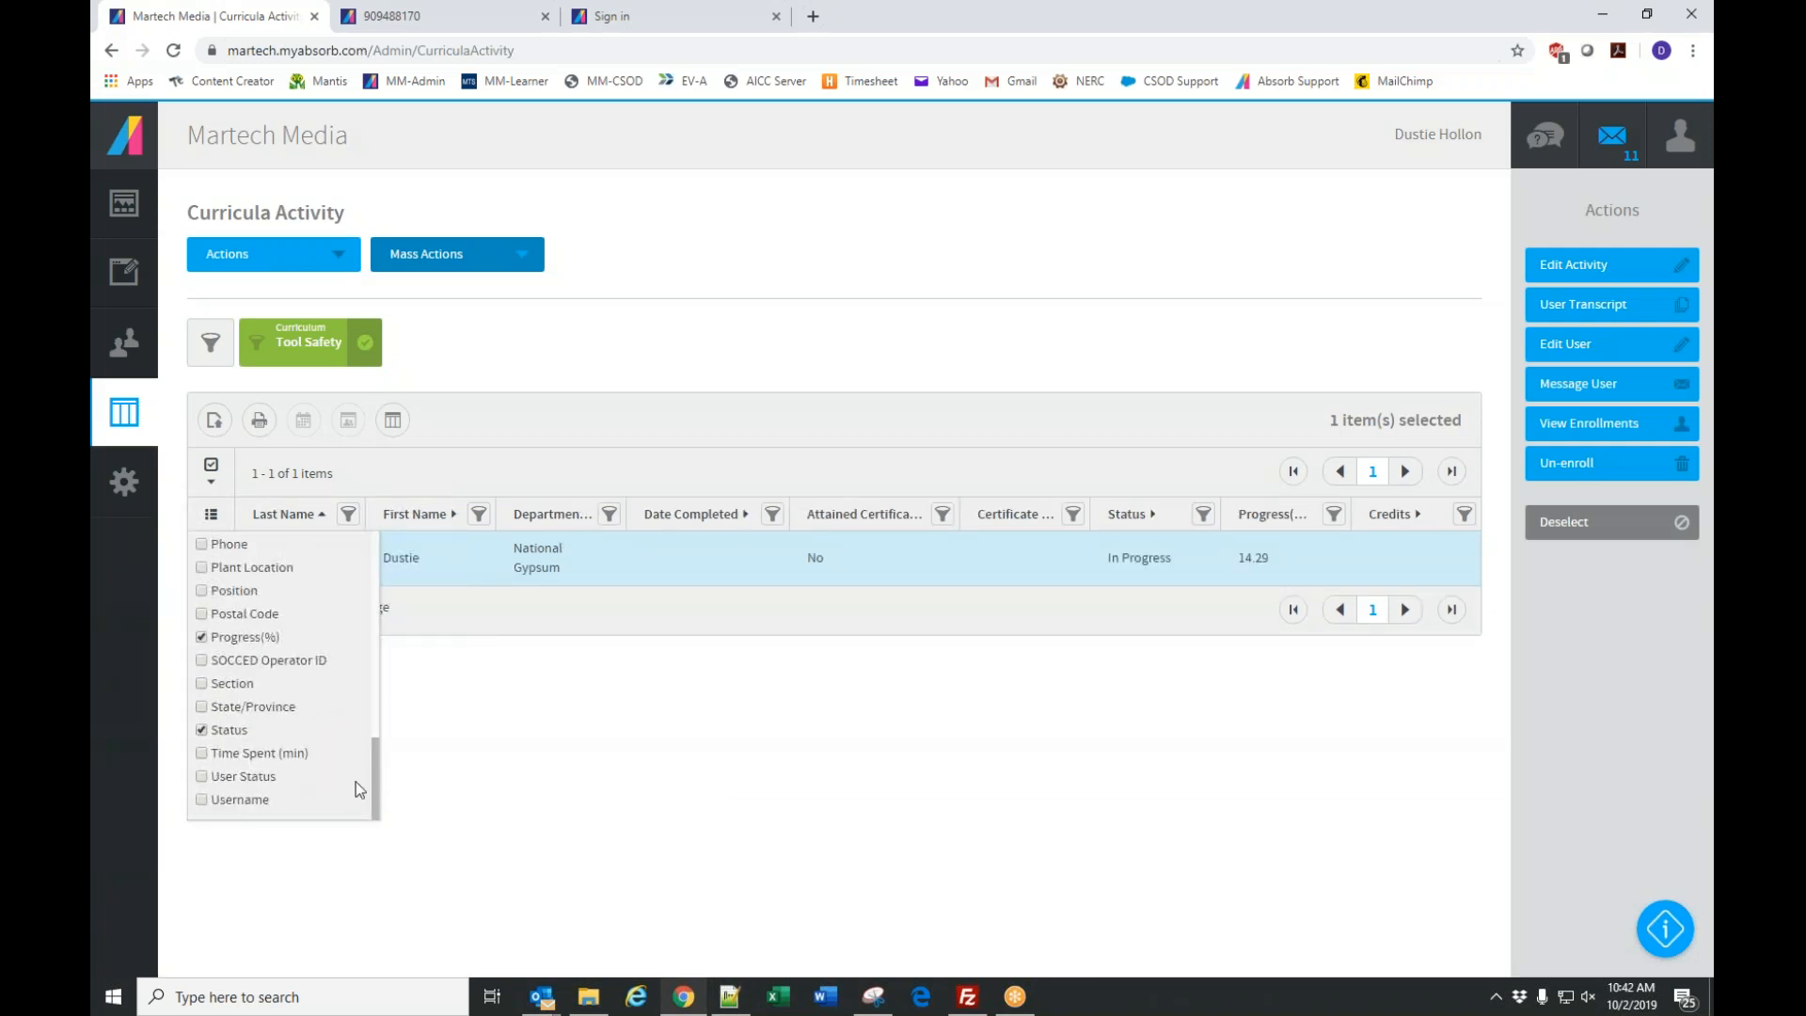
mouse_move(378, 786)
mouse_down()
mouse_move(370, 580)
mouse_move(393, 794)
mouse_up()
click(720, 779)
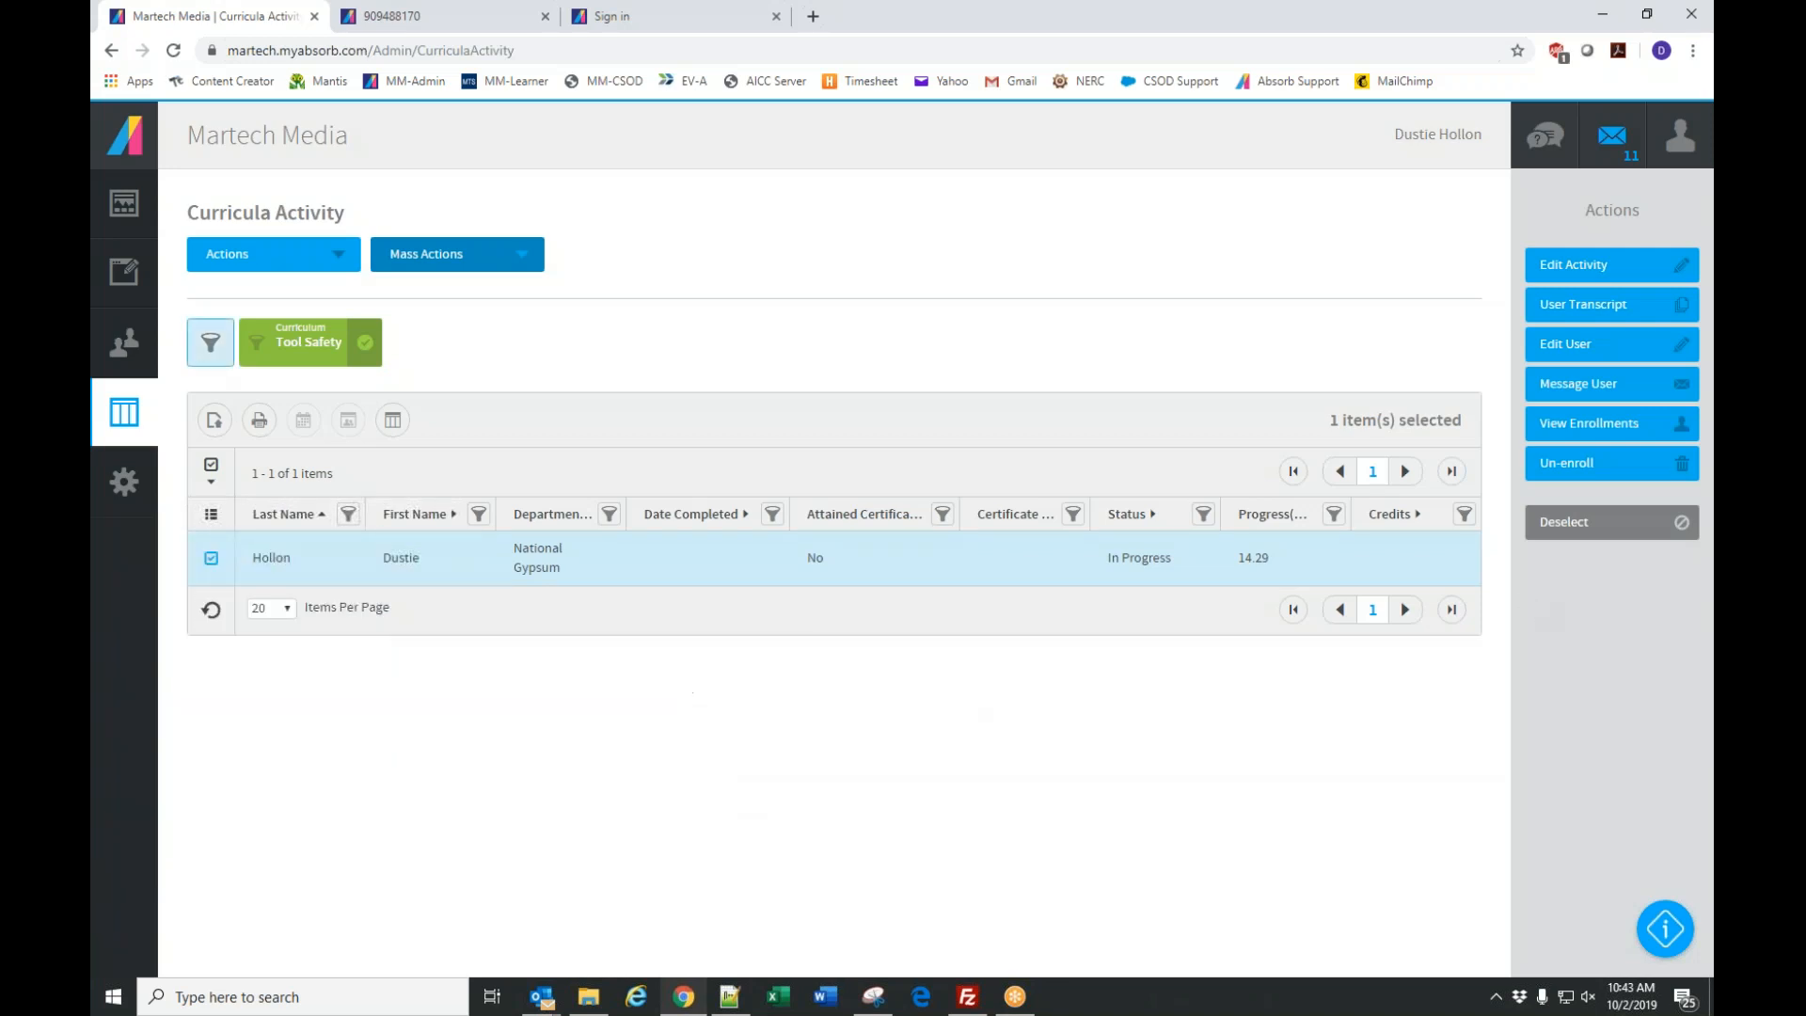
Run the Course Activity report for the course NGYP - 101-01 Personal Protective Equipment.
click(133, 423)
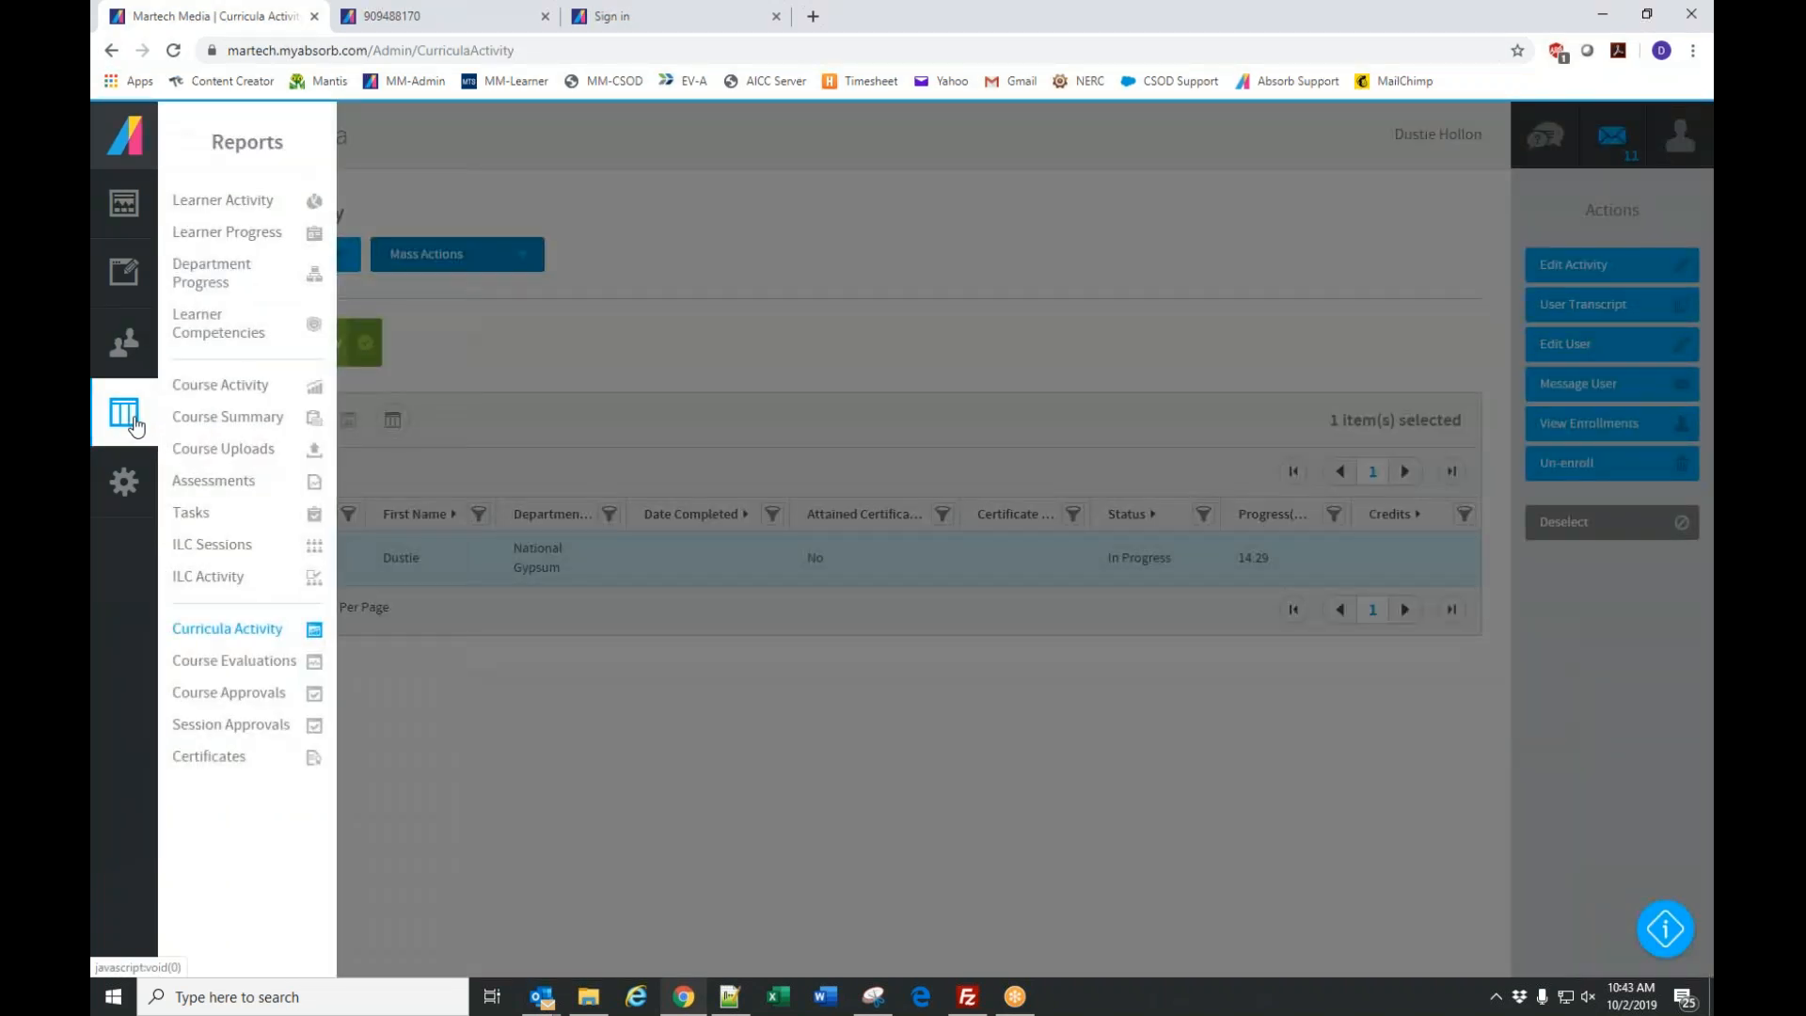
click(217, 387)
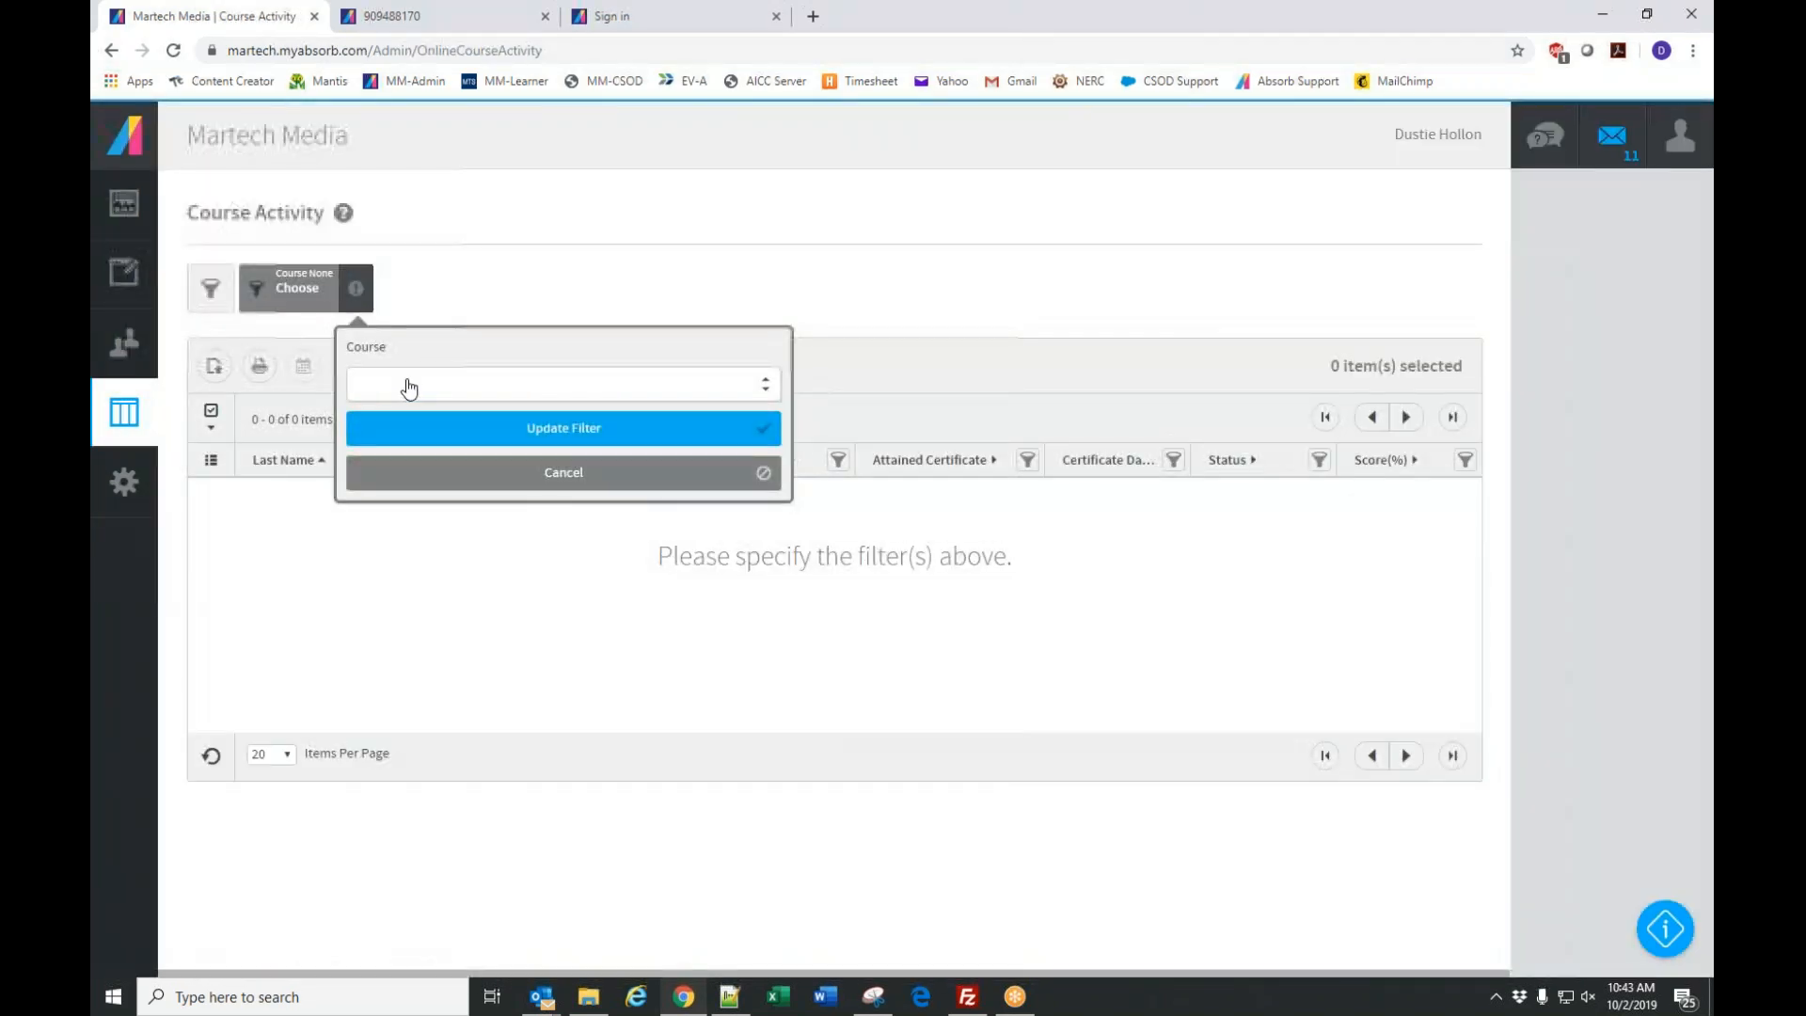
click(406, 386)
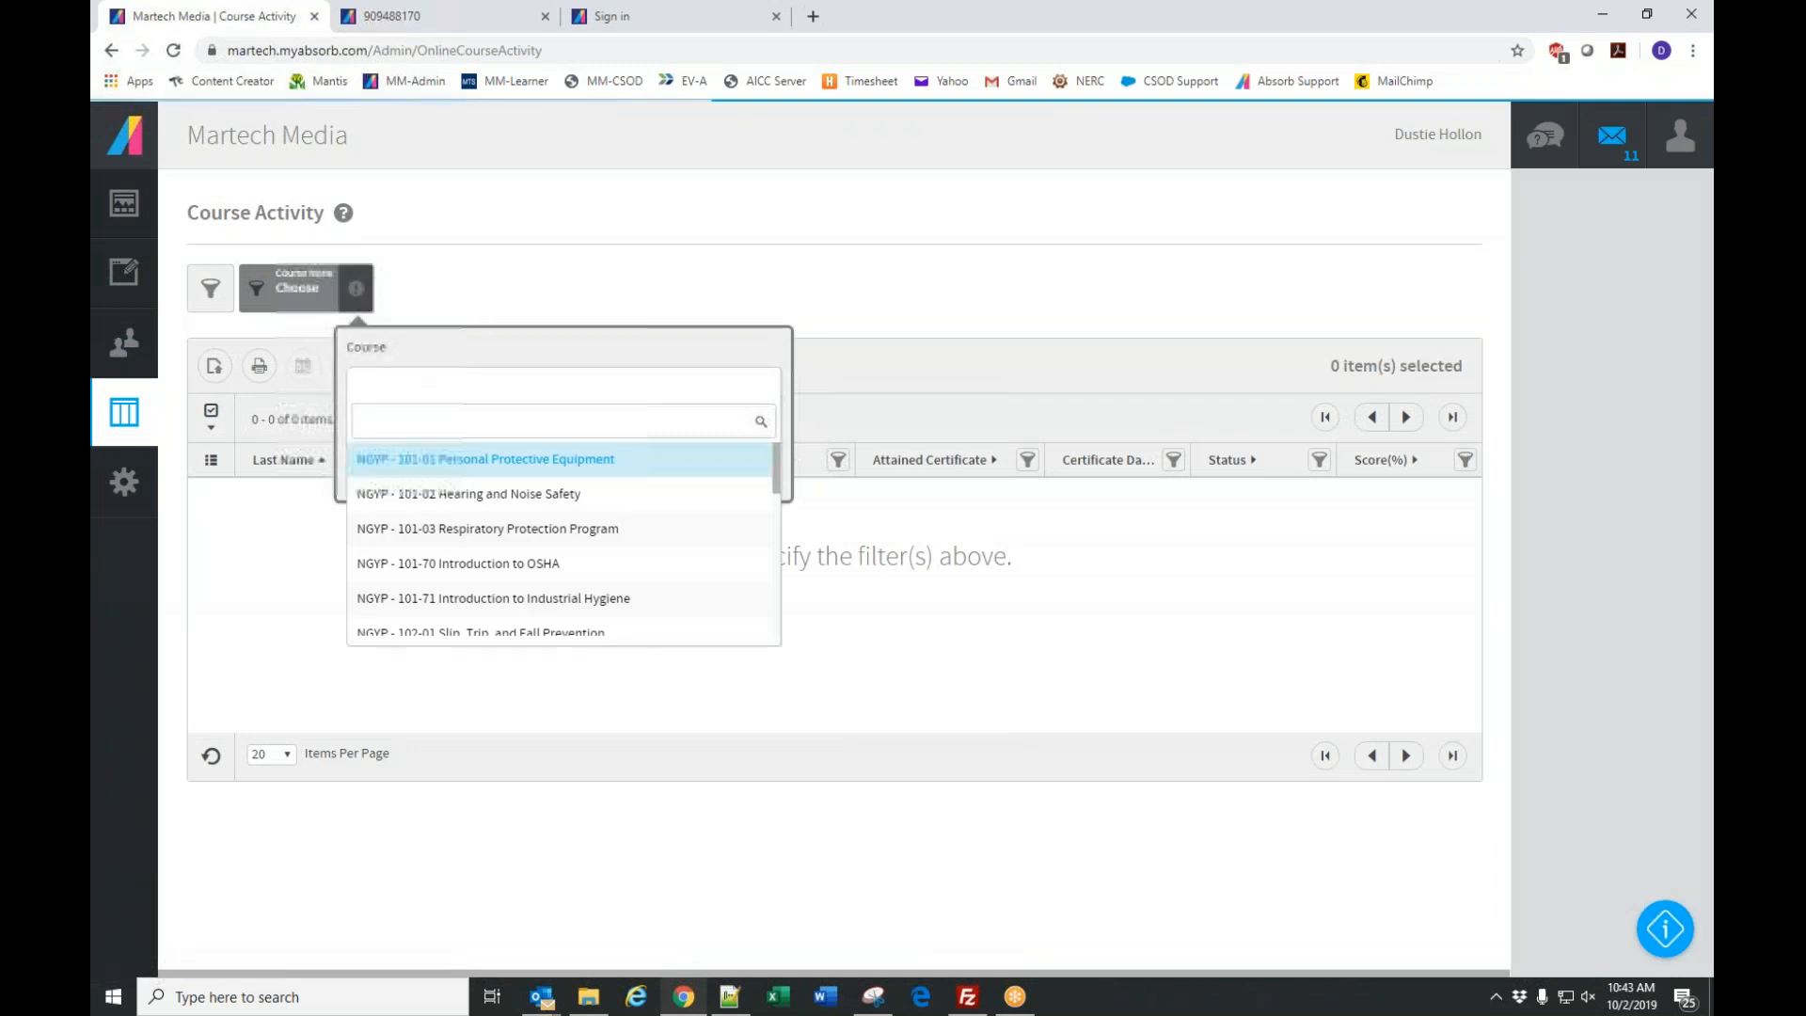
click(408, 459)
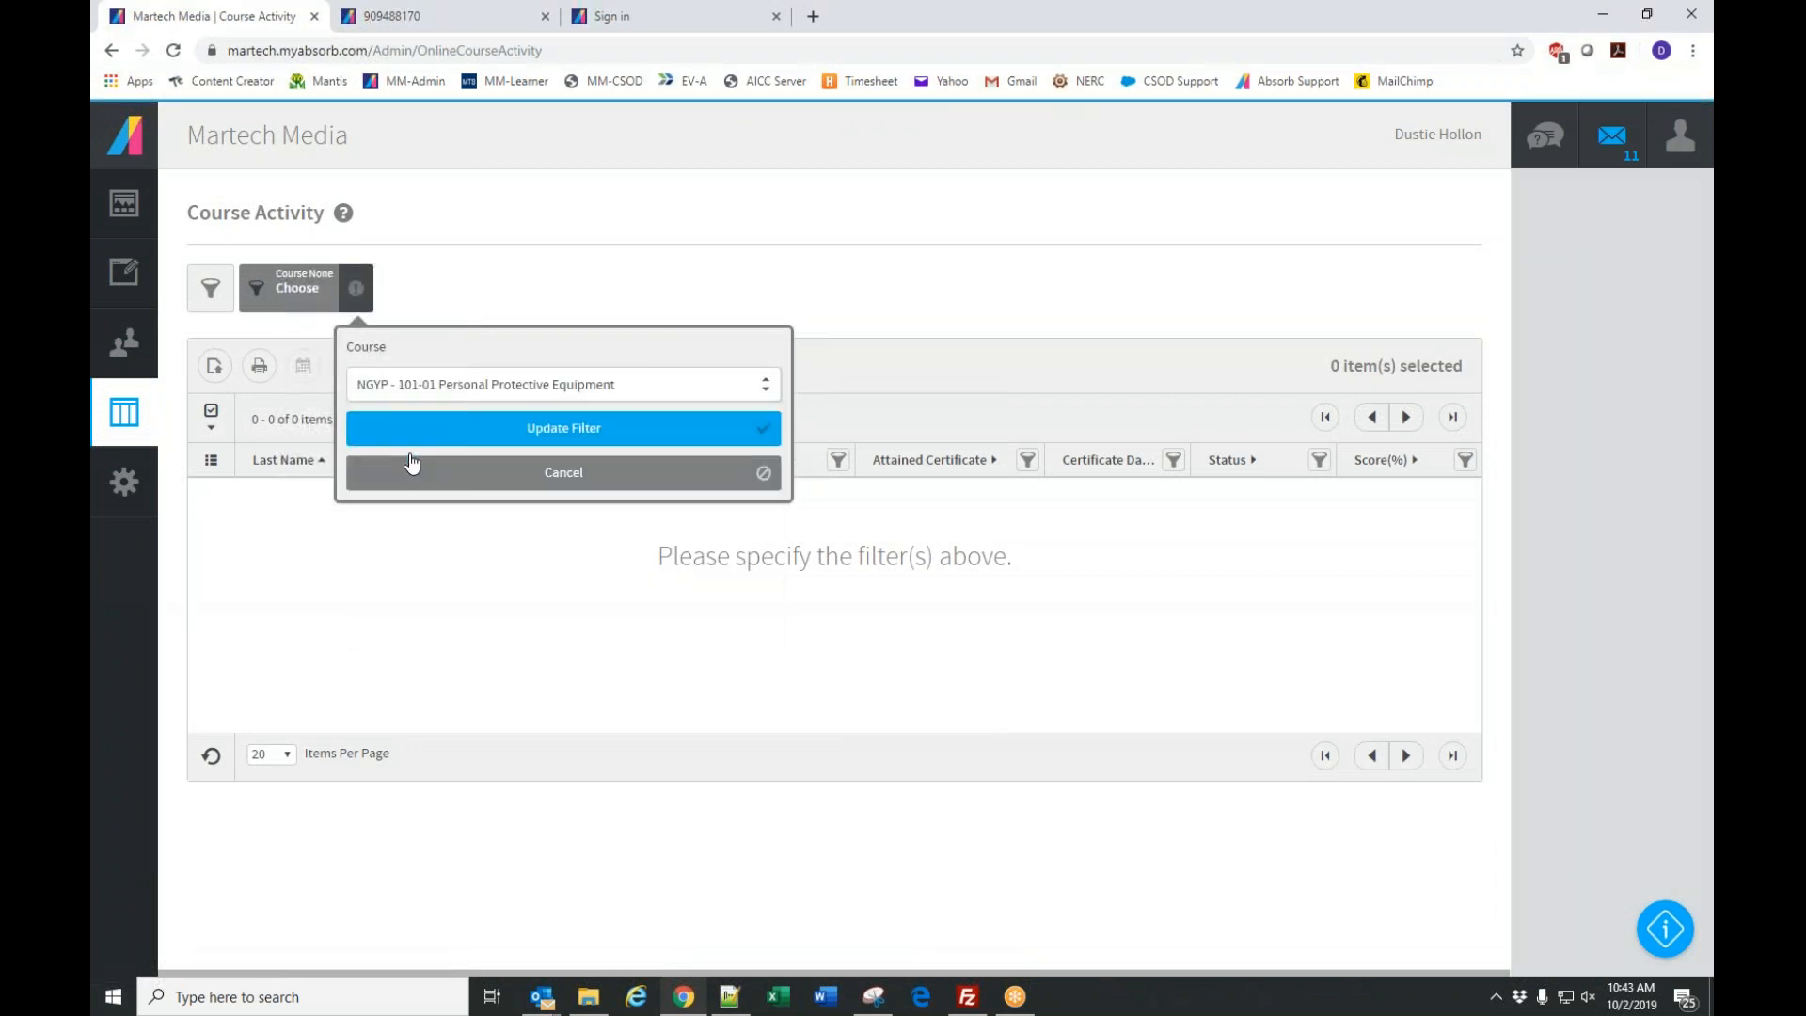
click(541, 435)
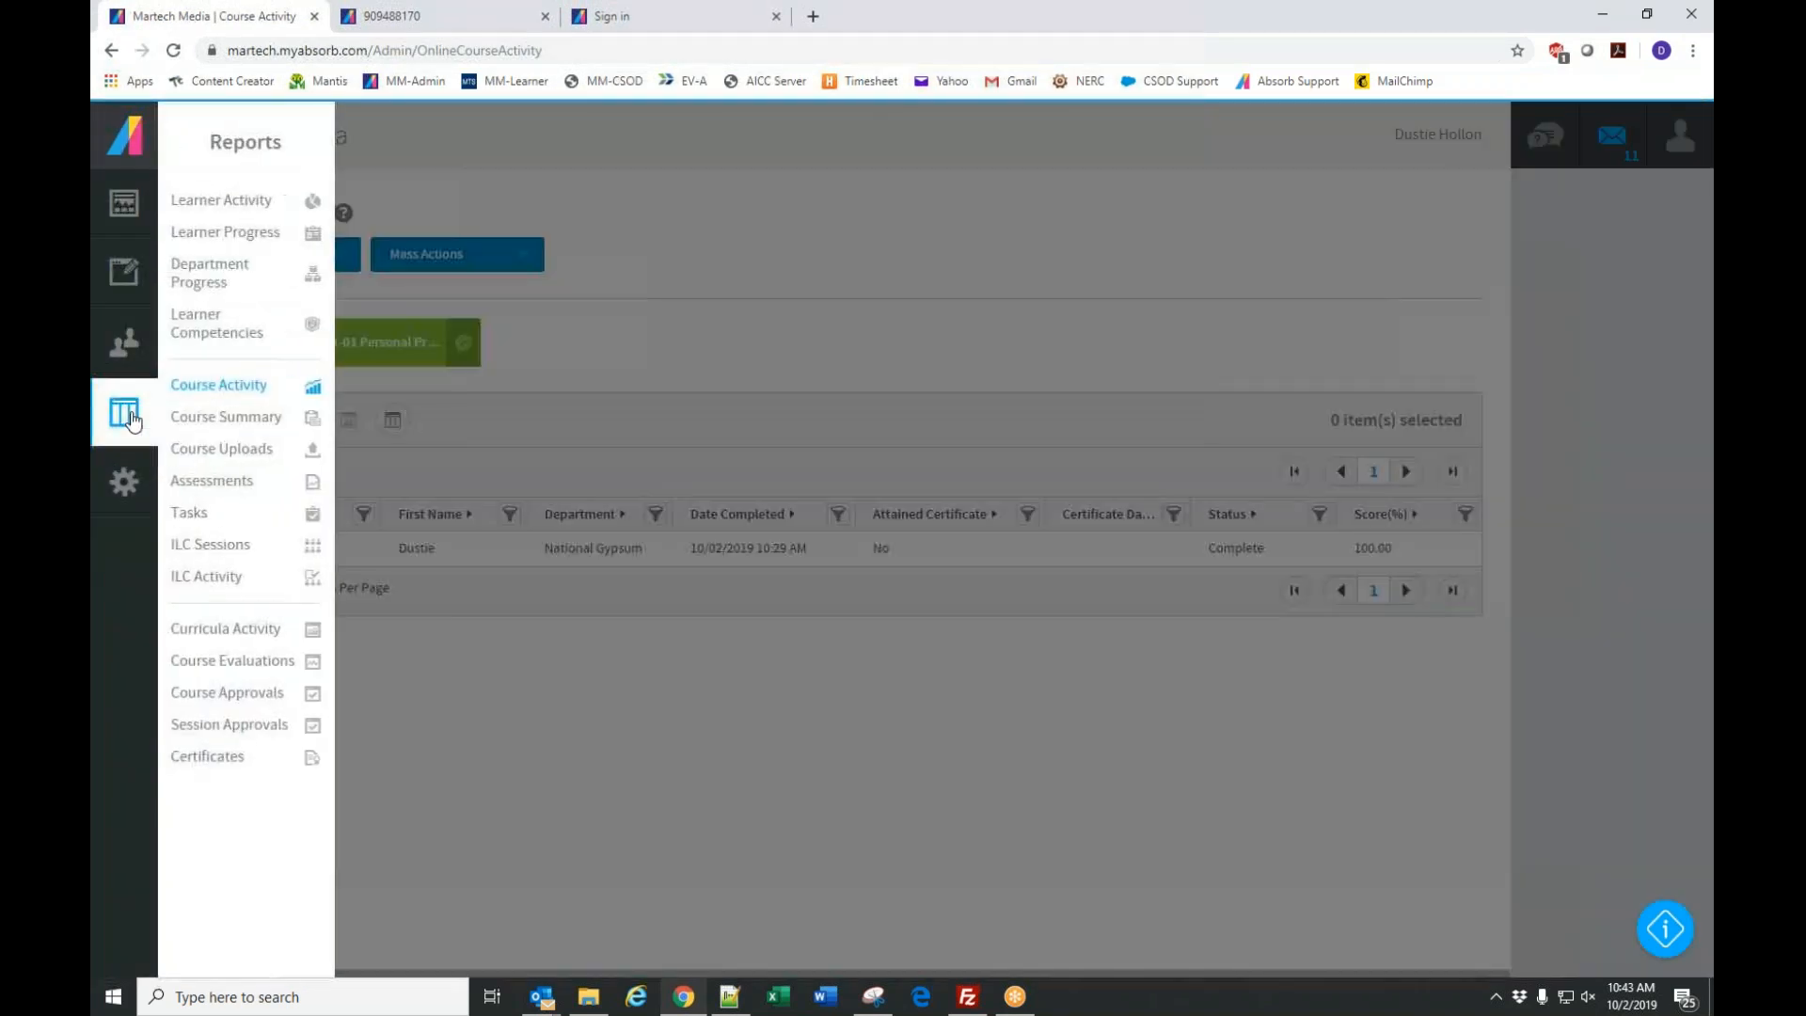
Open the Learner Activity report and review the enrollments, courses started and courses completed for the listed learners.
mouse_move(127, 412)
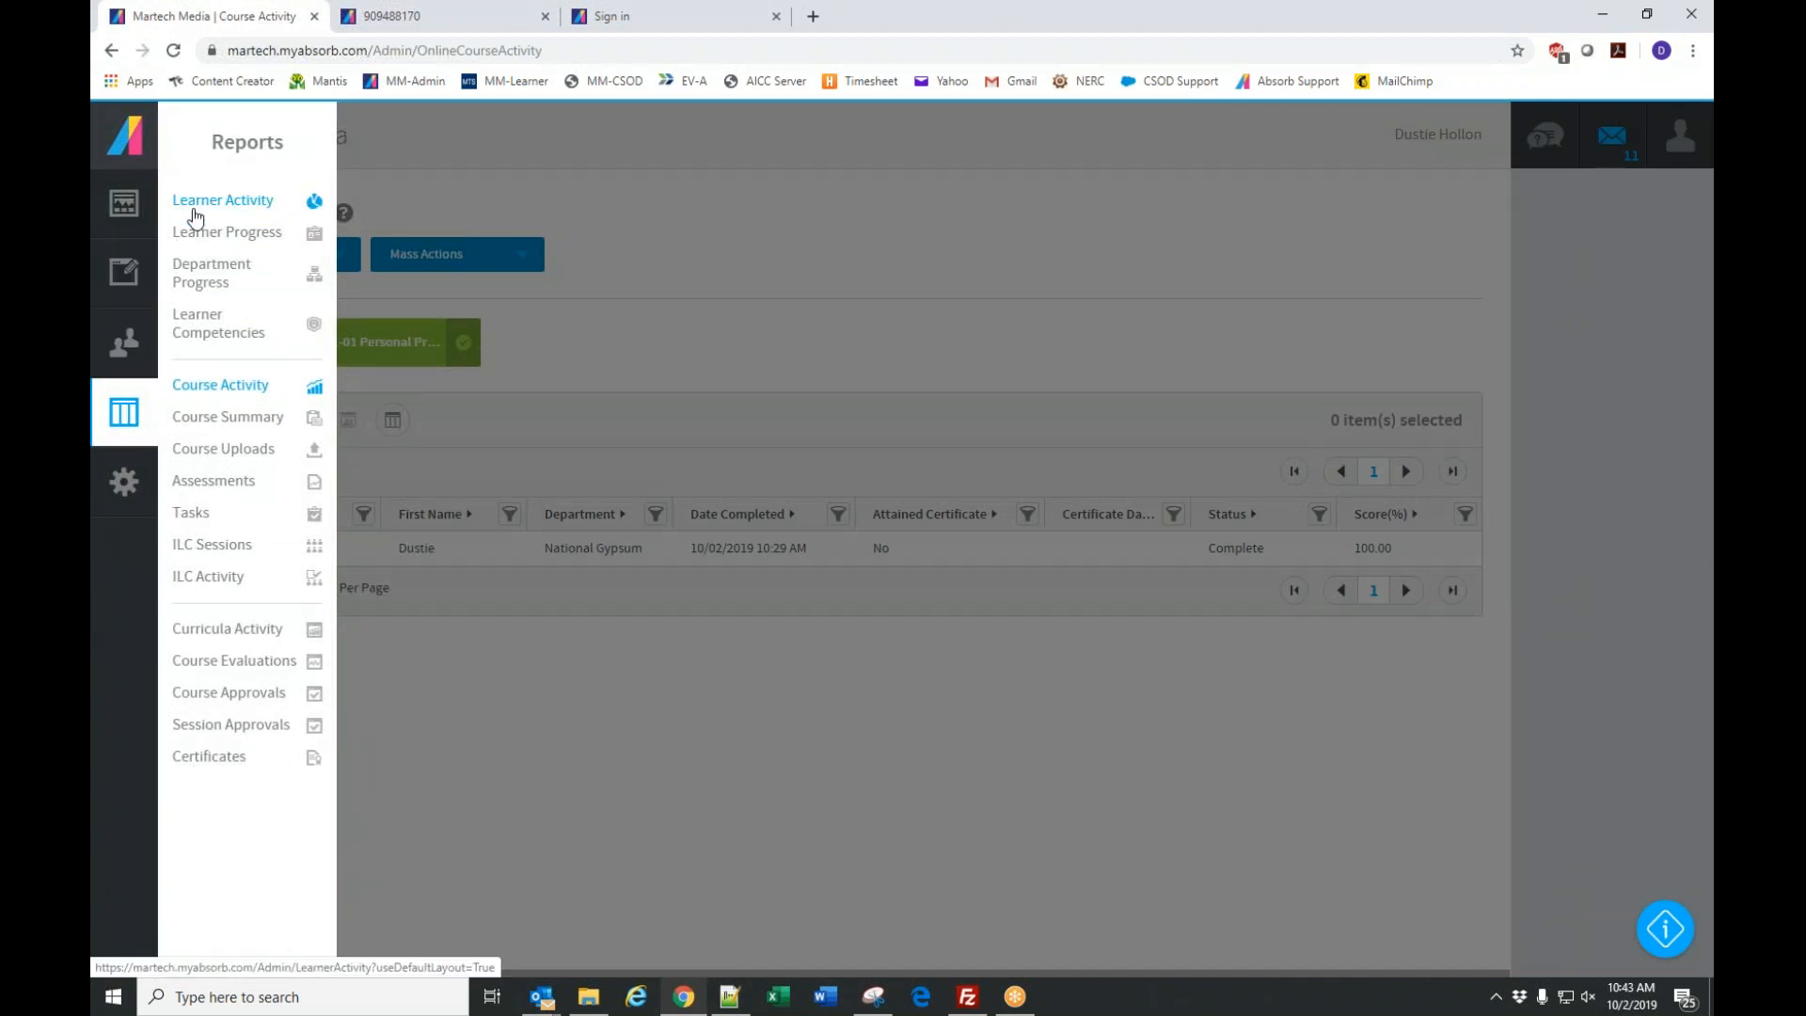
click(193, 202)
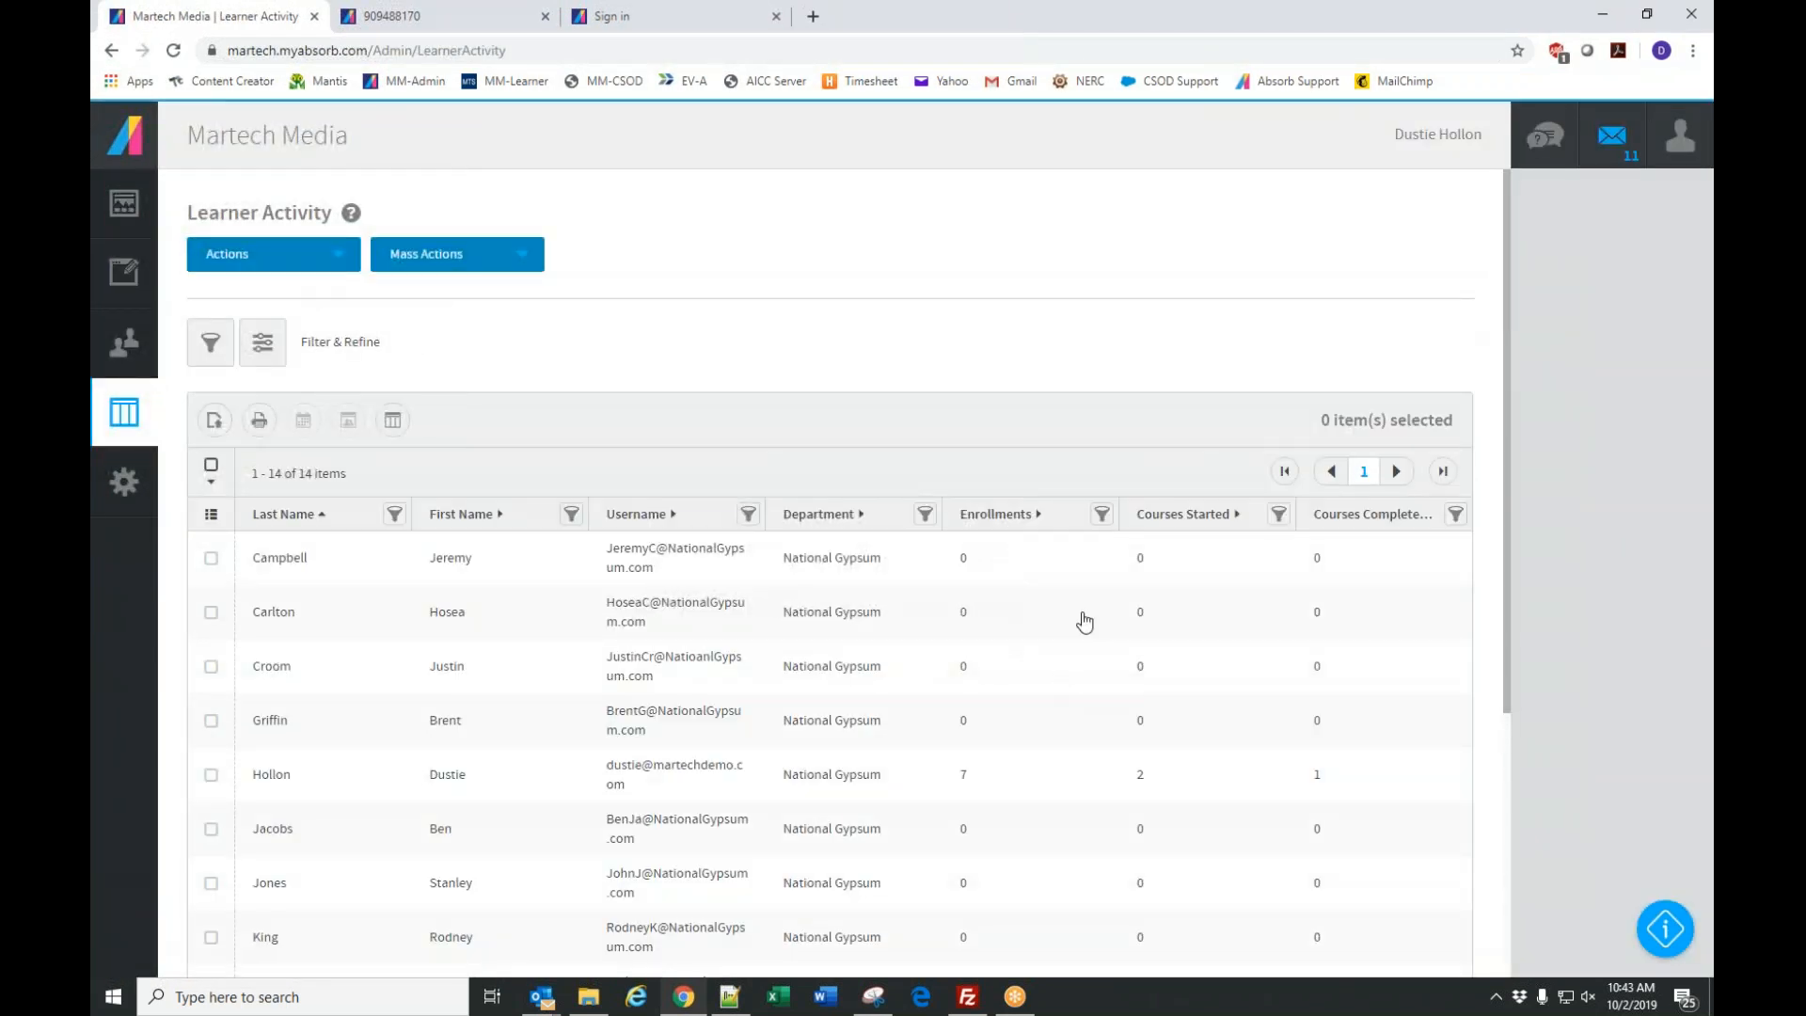
scroll(1091, 626, down, 2)
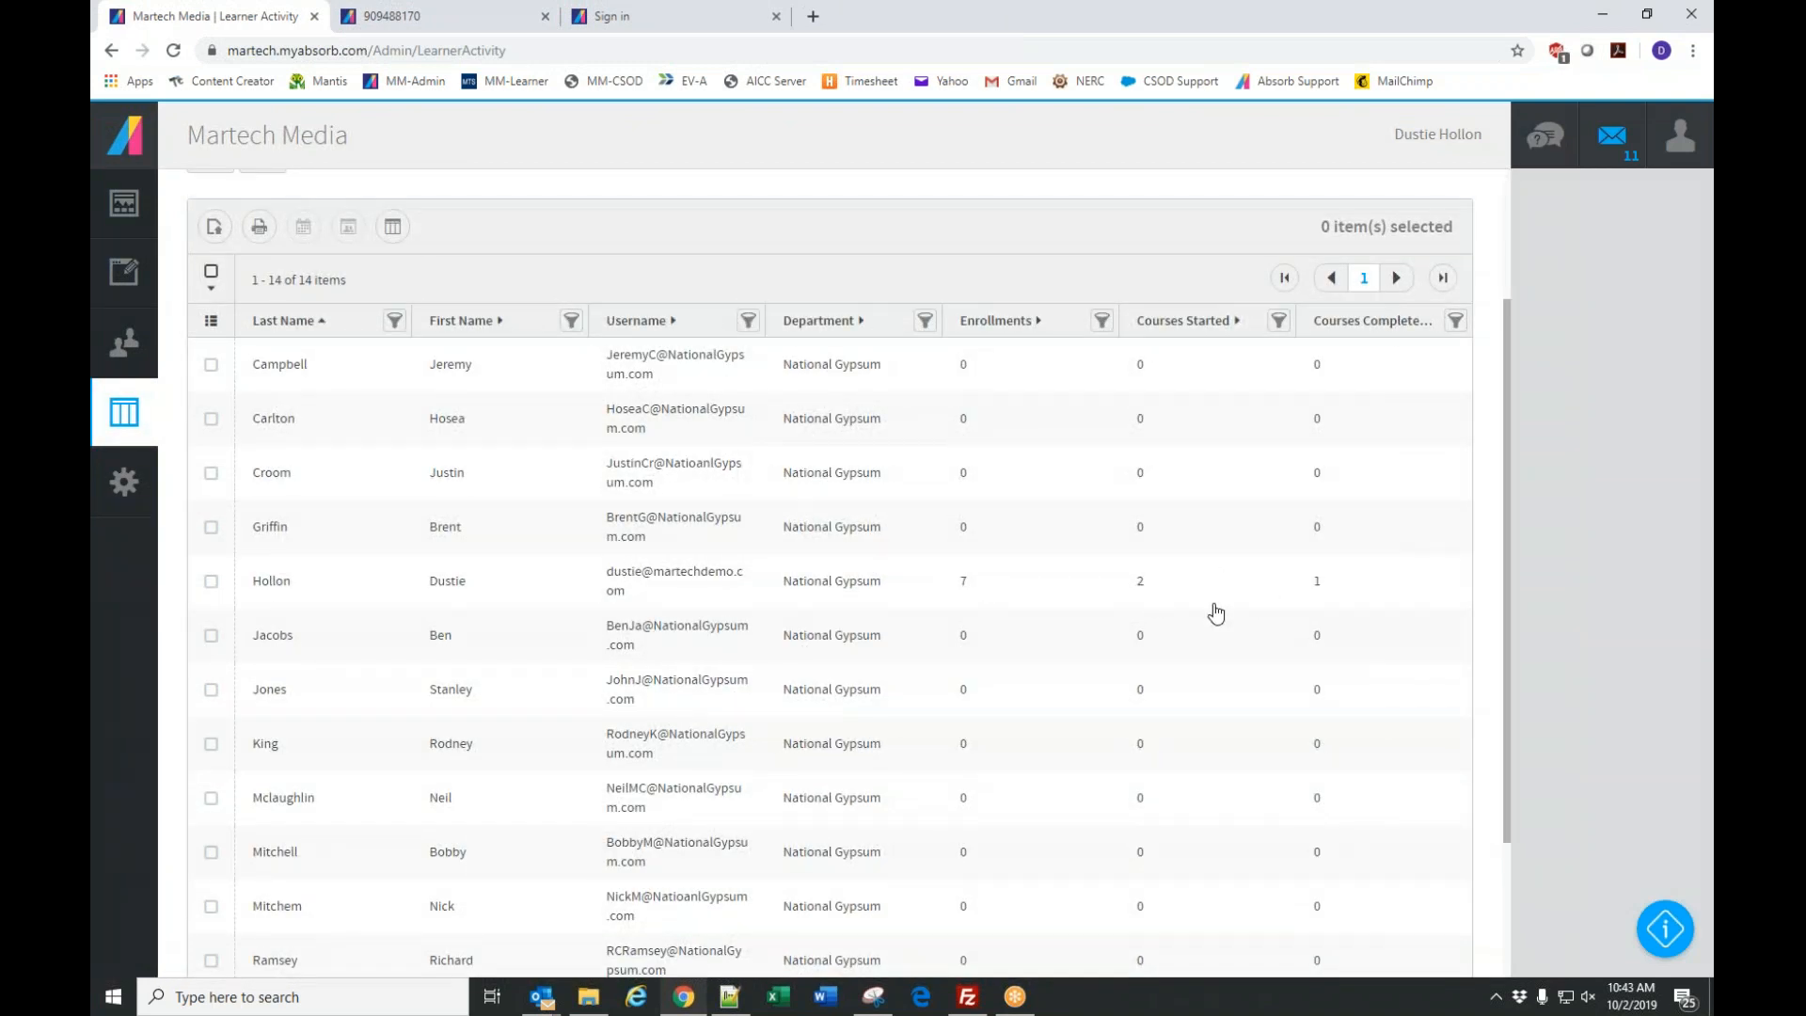
scroll(1210, 609, down, 3)
scroll(1210, 609, up, 4)
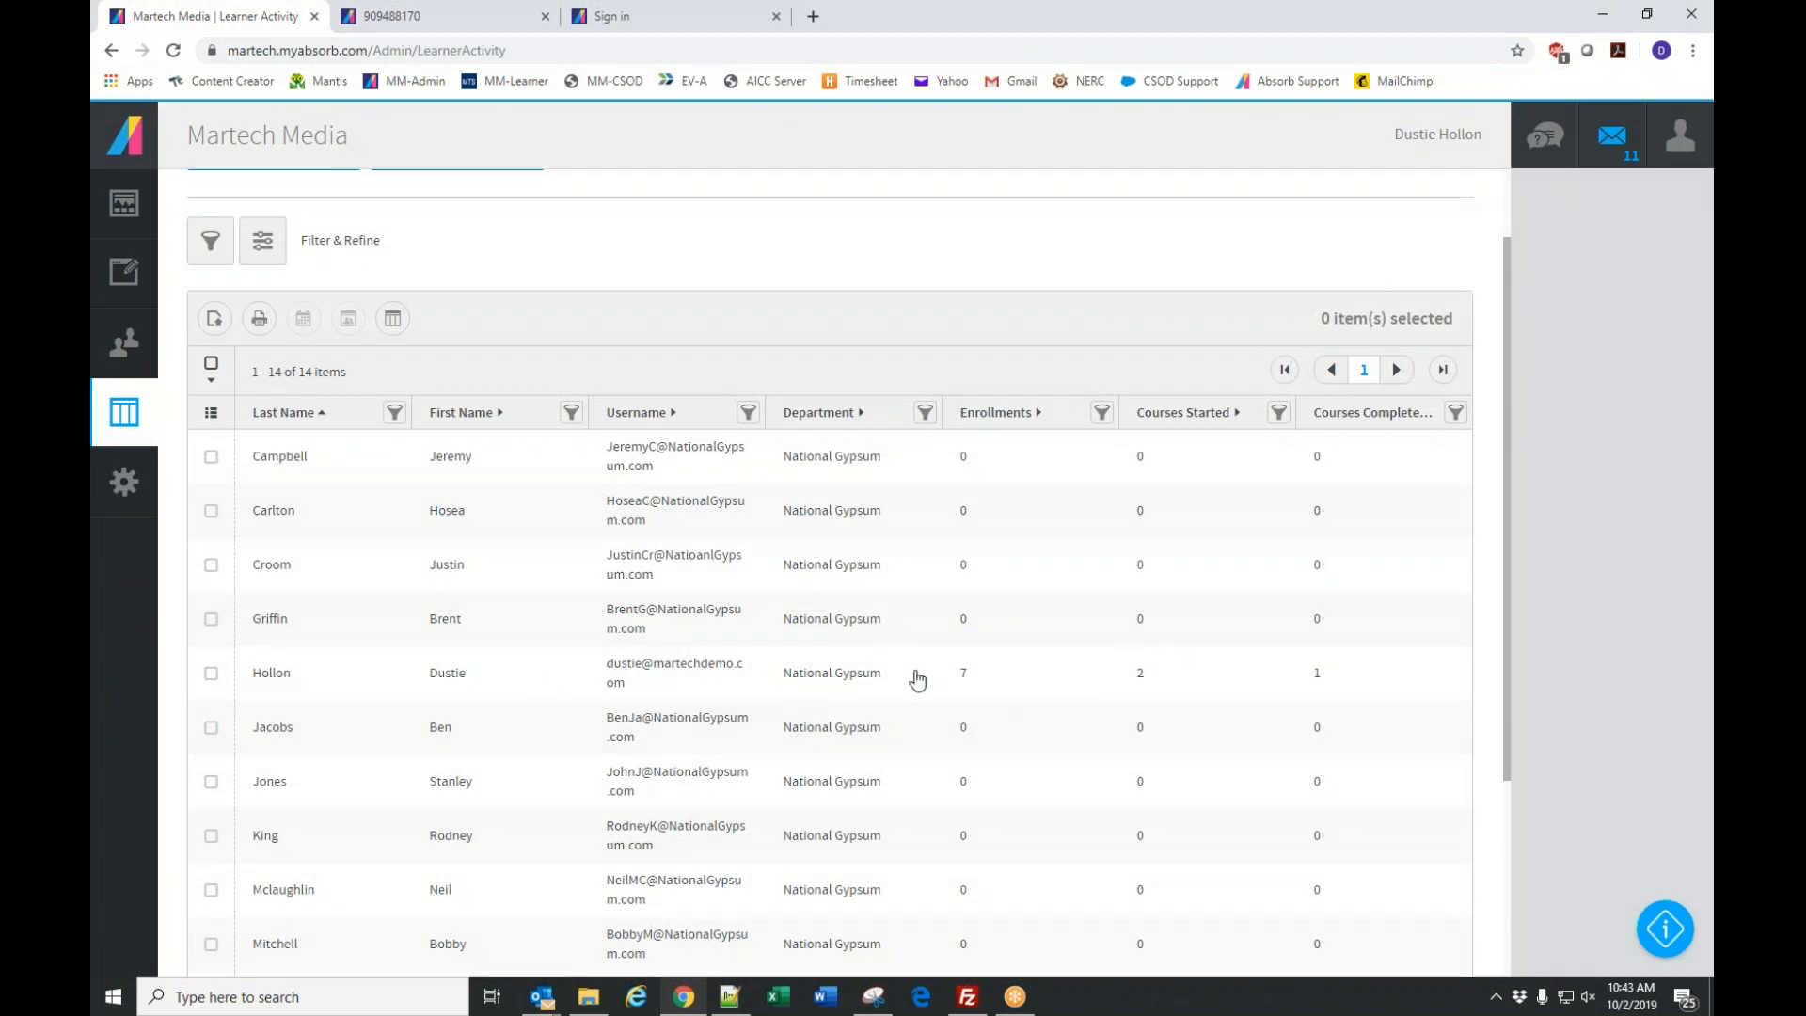
Select the learner with 7 enrollments and check which additional columns the Learner Activity report offers.
click(917, 677)
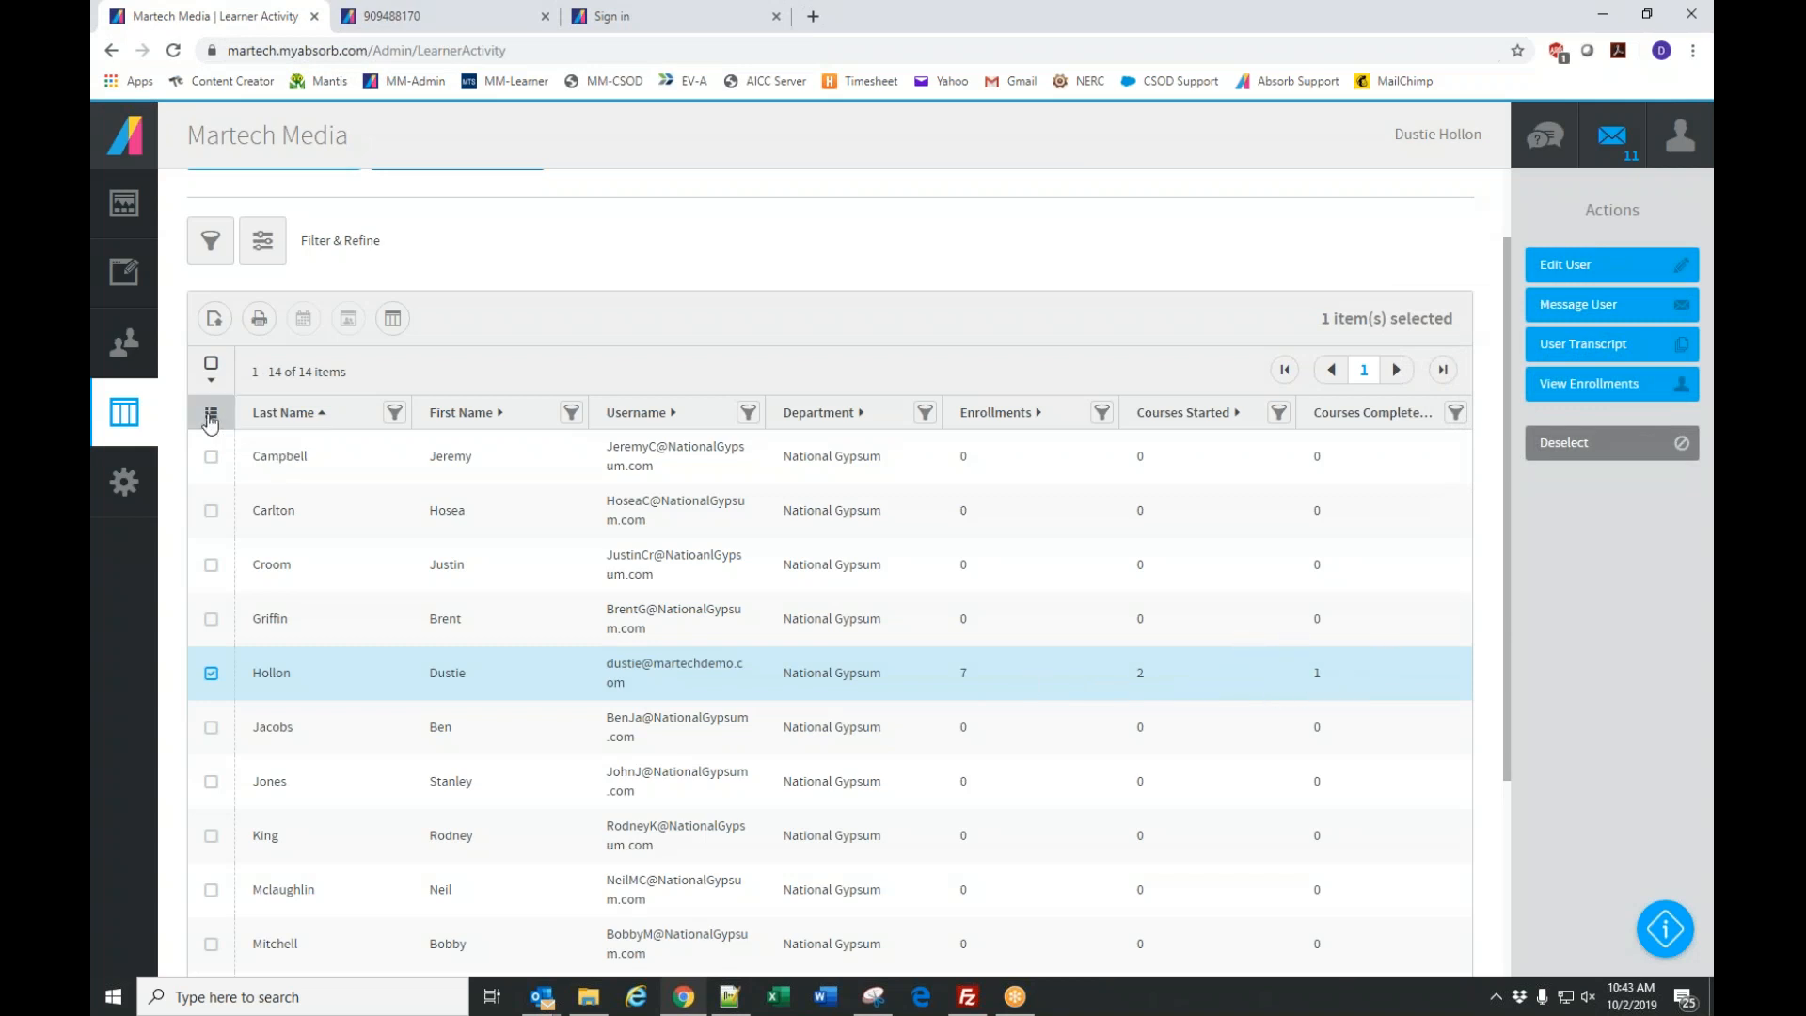
click(211, 418)
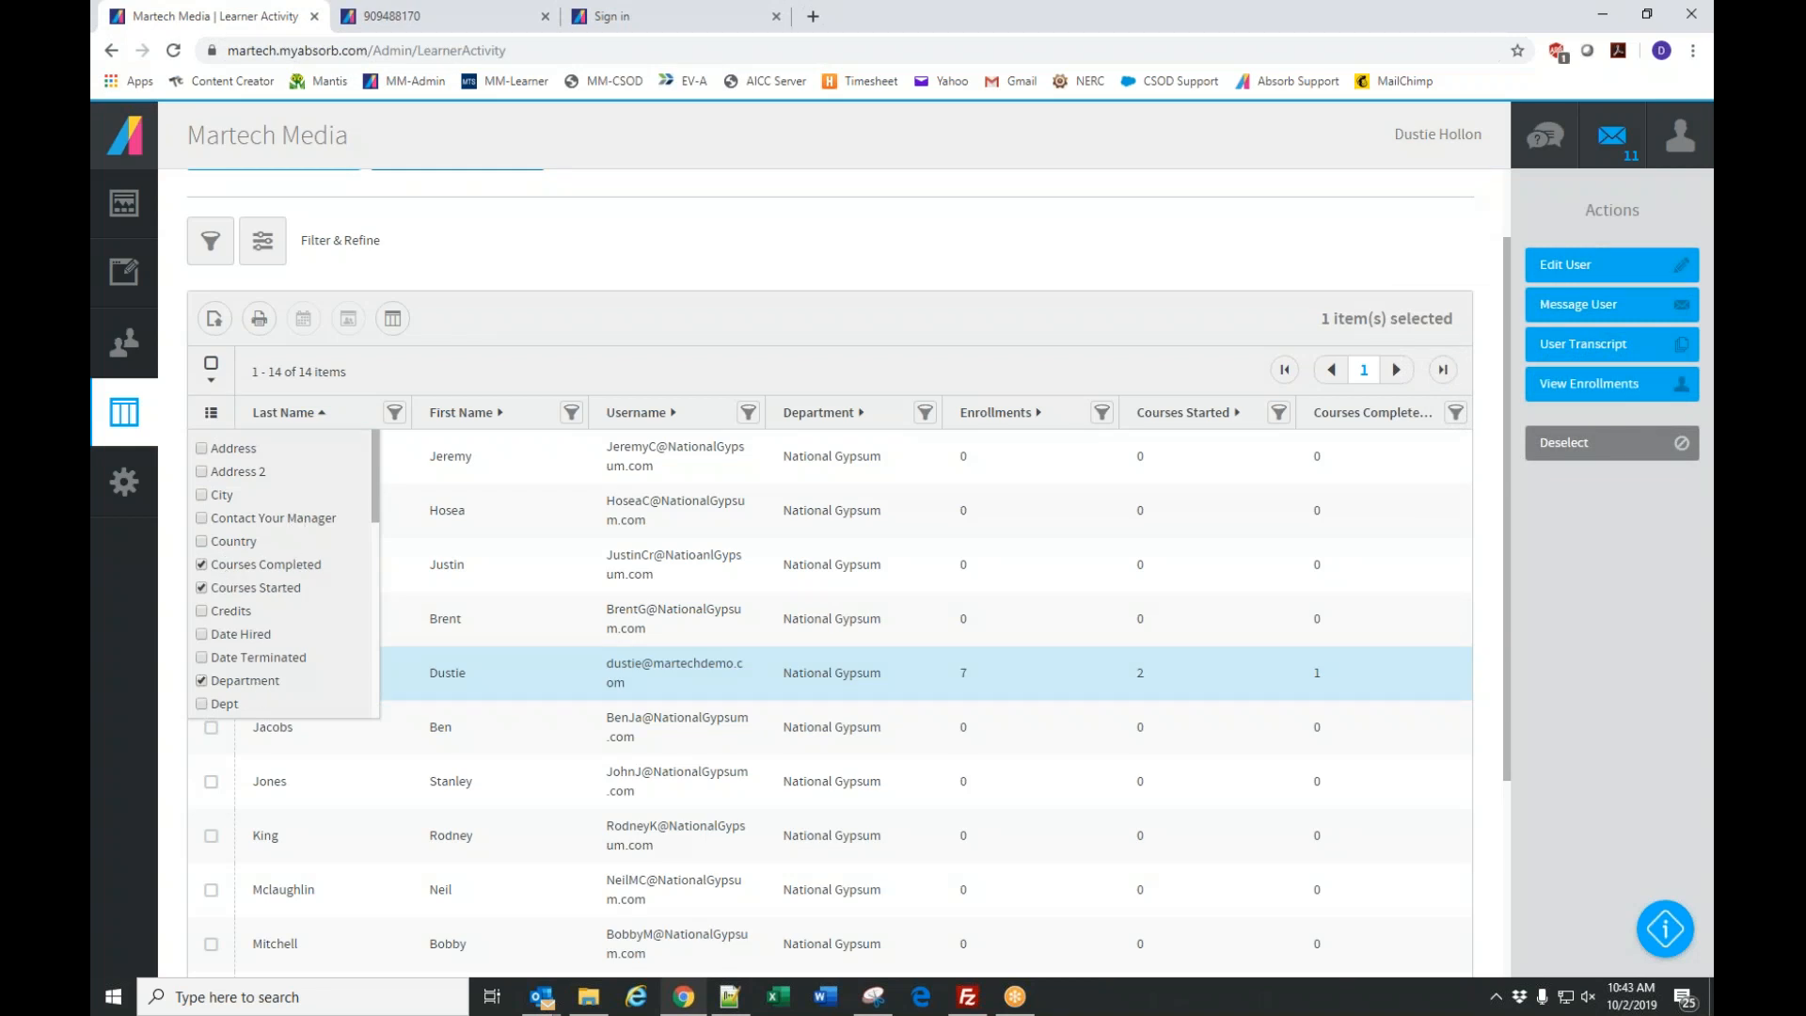
click(1029, 341)
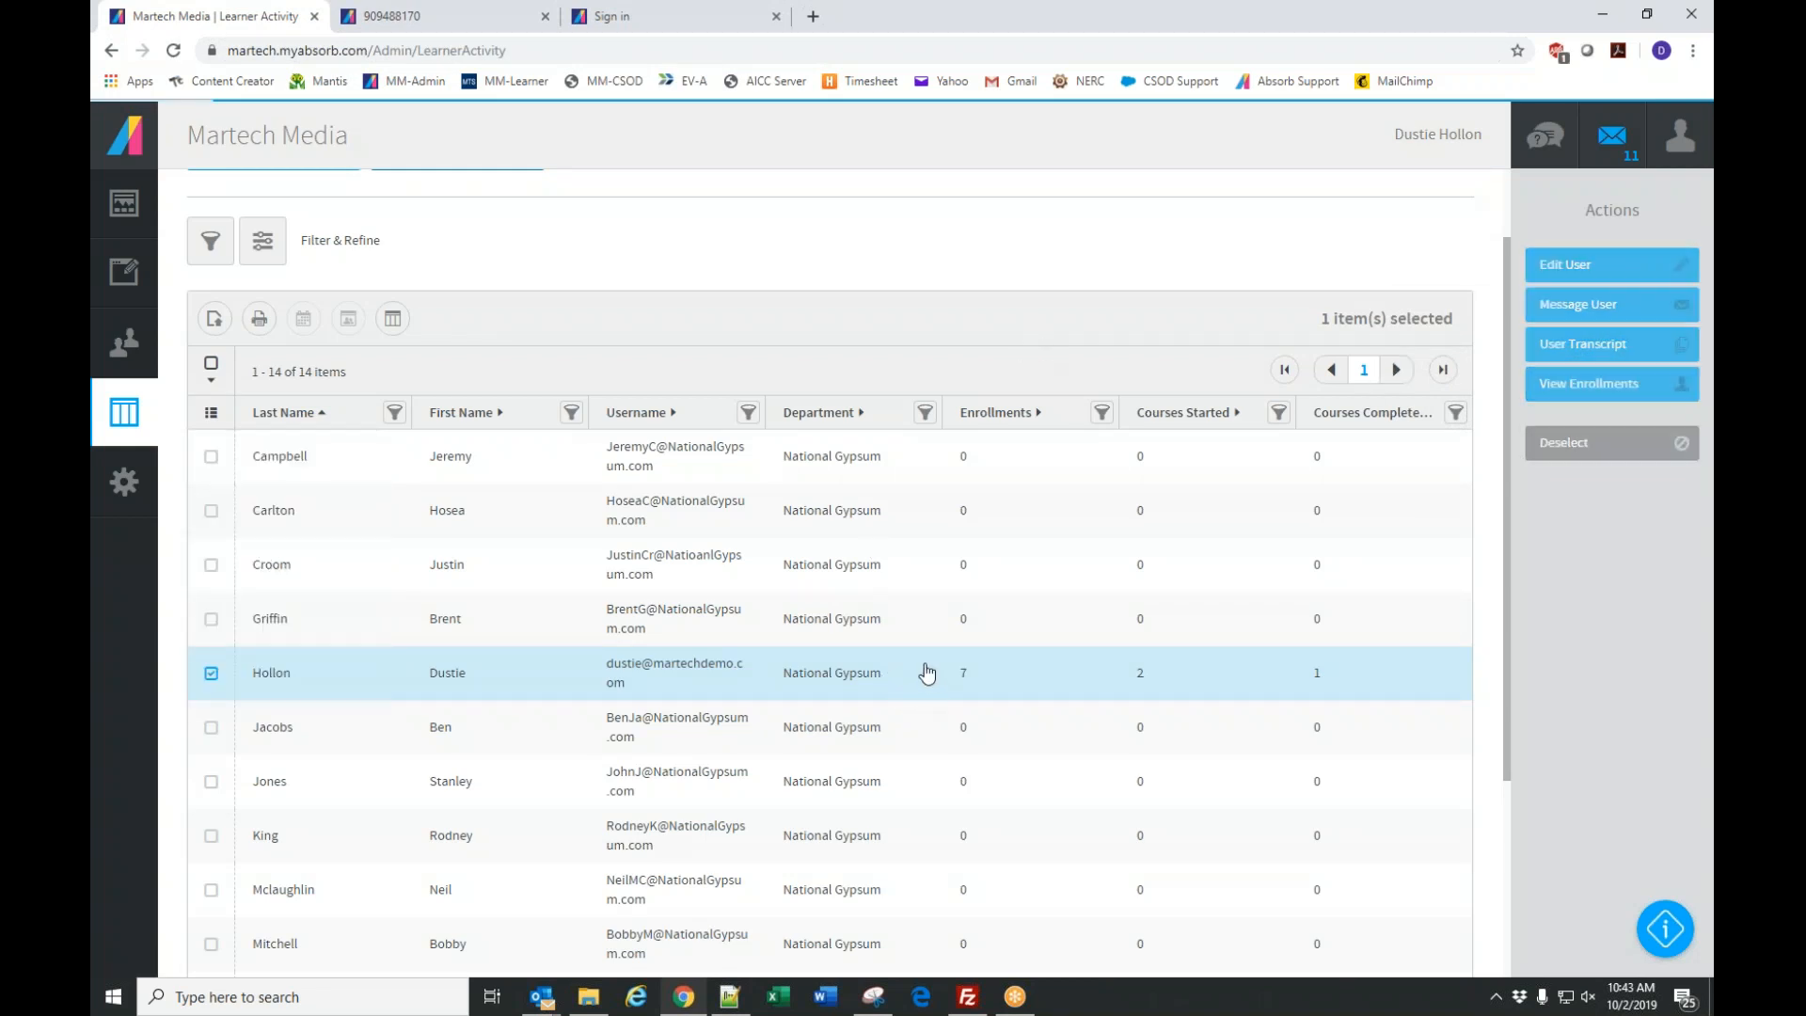
Review the course and curricula enrollments on the selected learner's transcript, and return to the Learner Activity report.
click(1559, 350)
scroll(860, 540, down, 3)
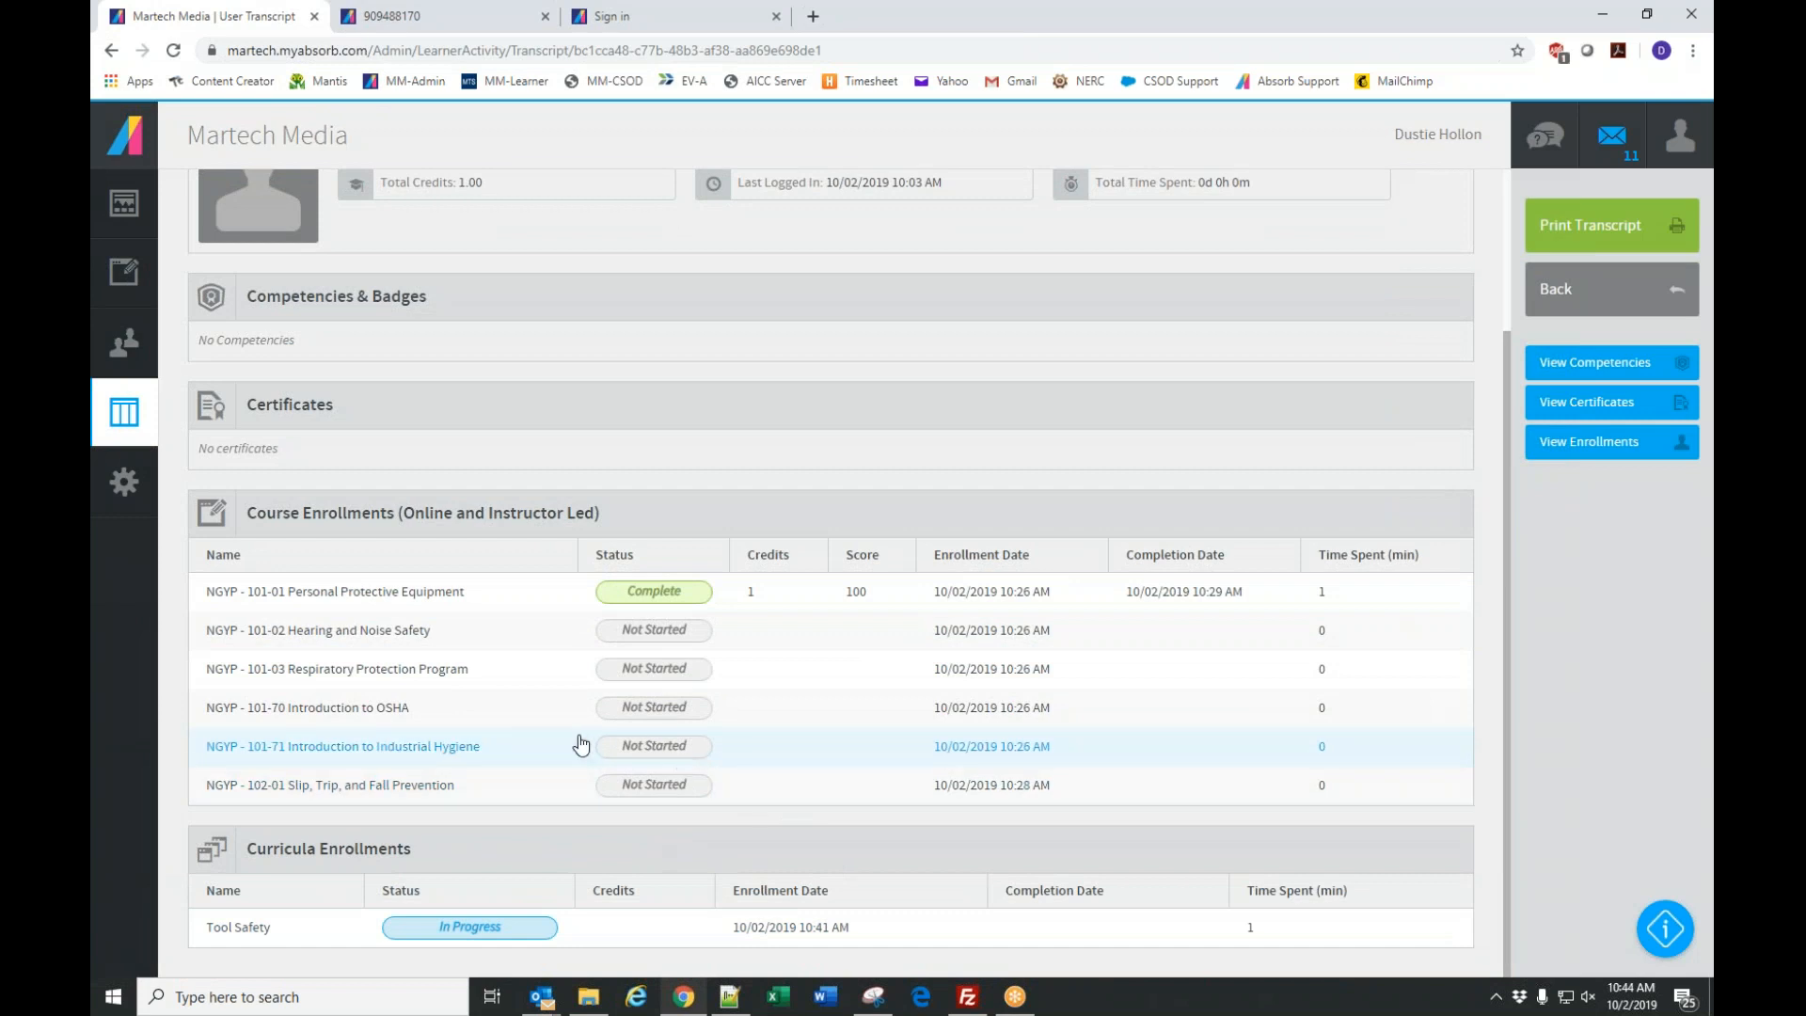
click(1678, 290)
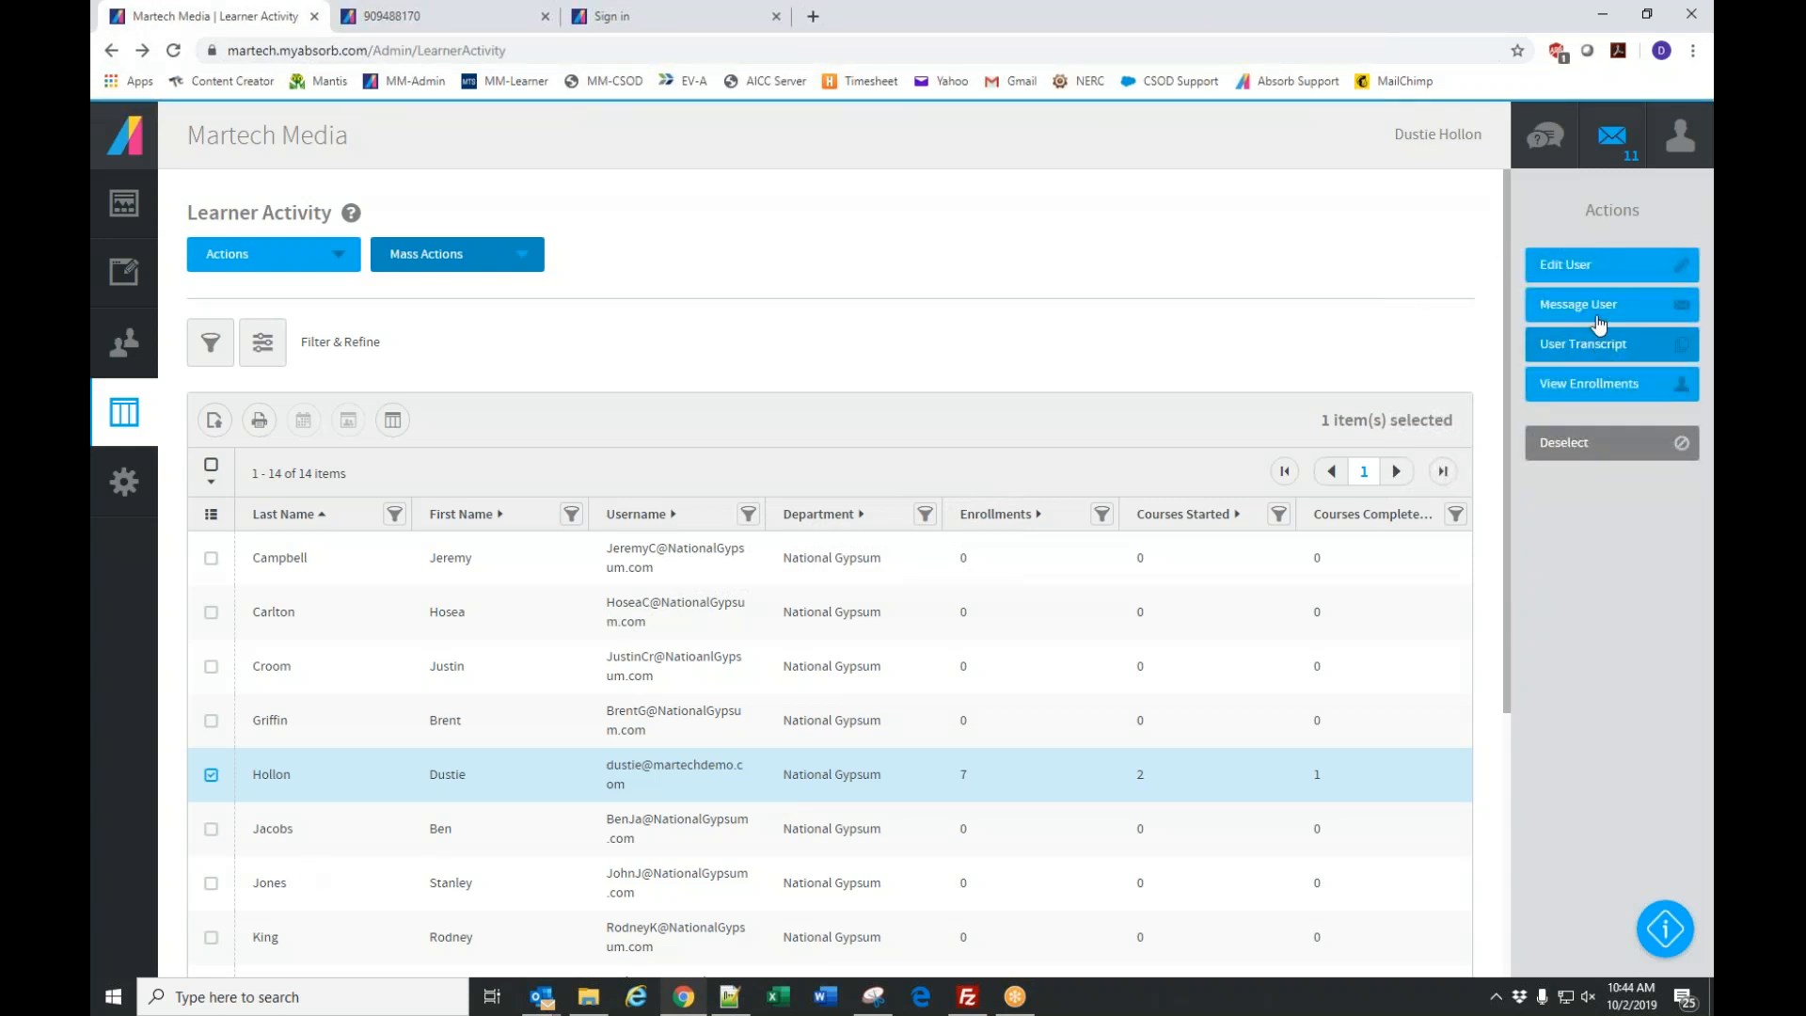
Examine the selected learner's enrollments with their progress, status and scores, and go back to the Learner Activity report.
click(1602, 386)
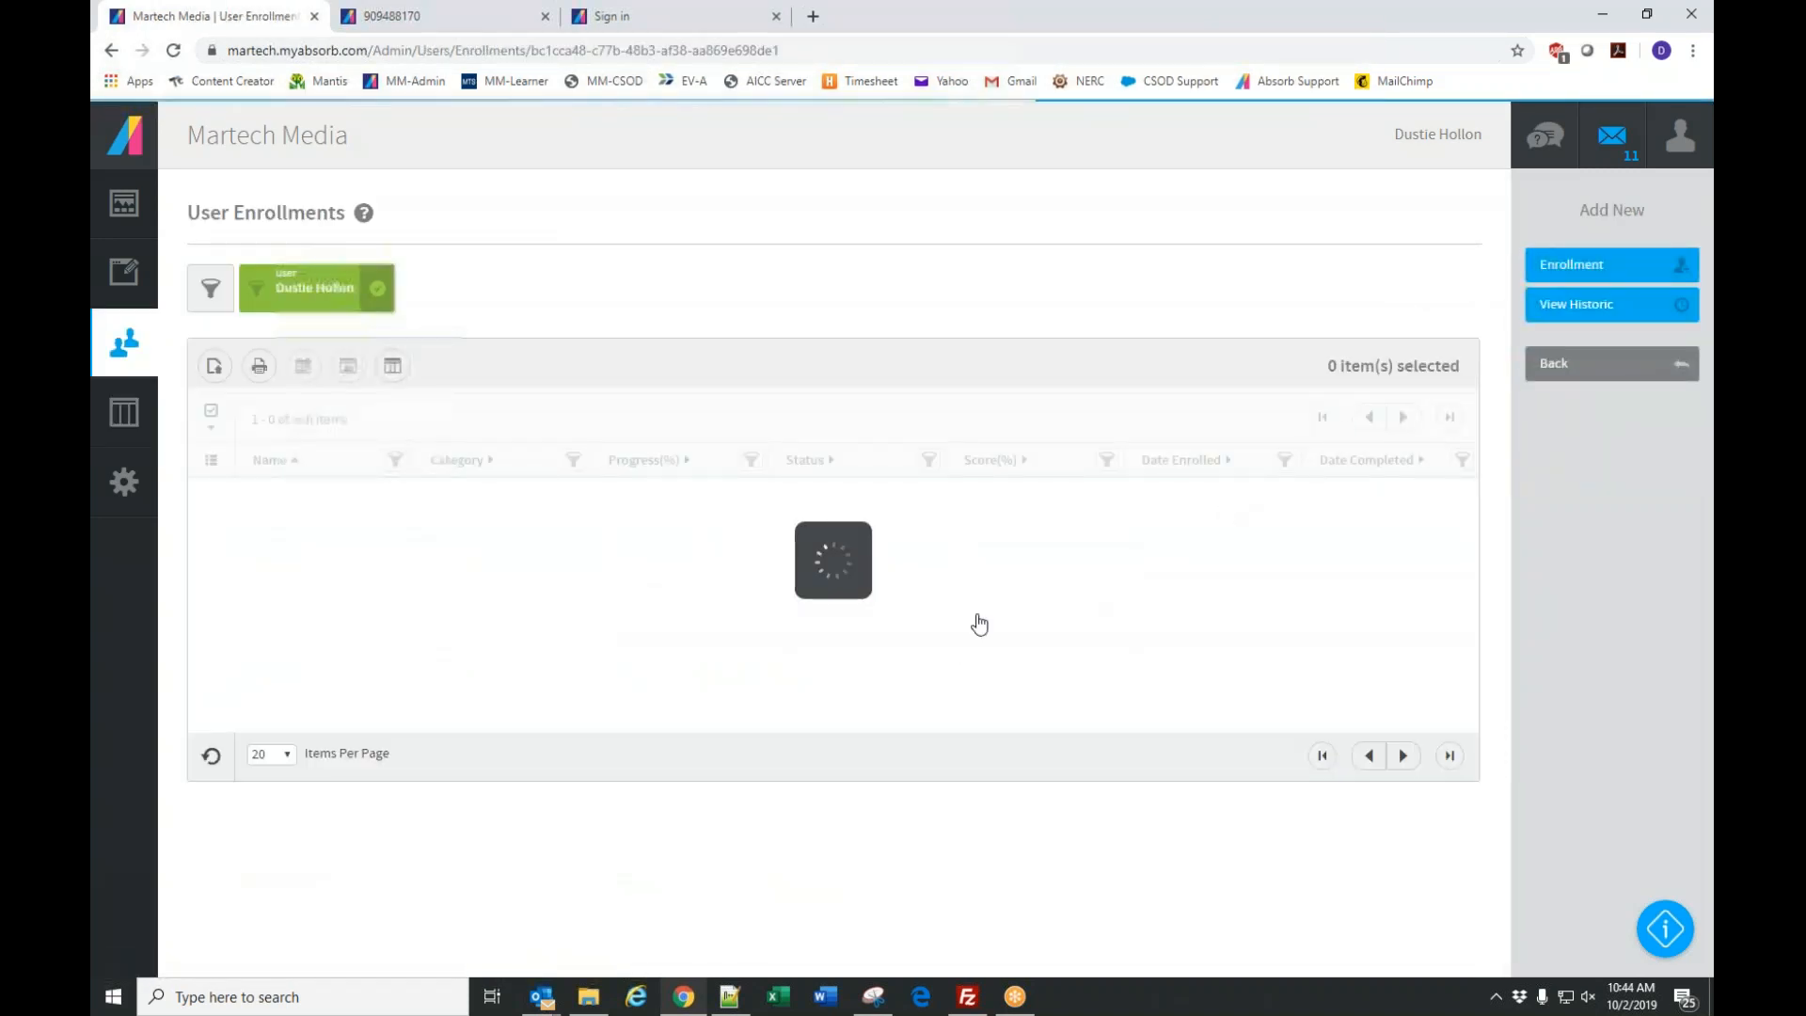
scroll(1161, 584, down, 1)
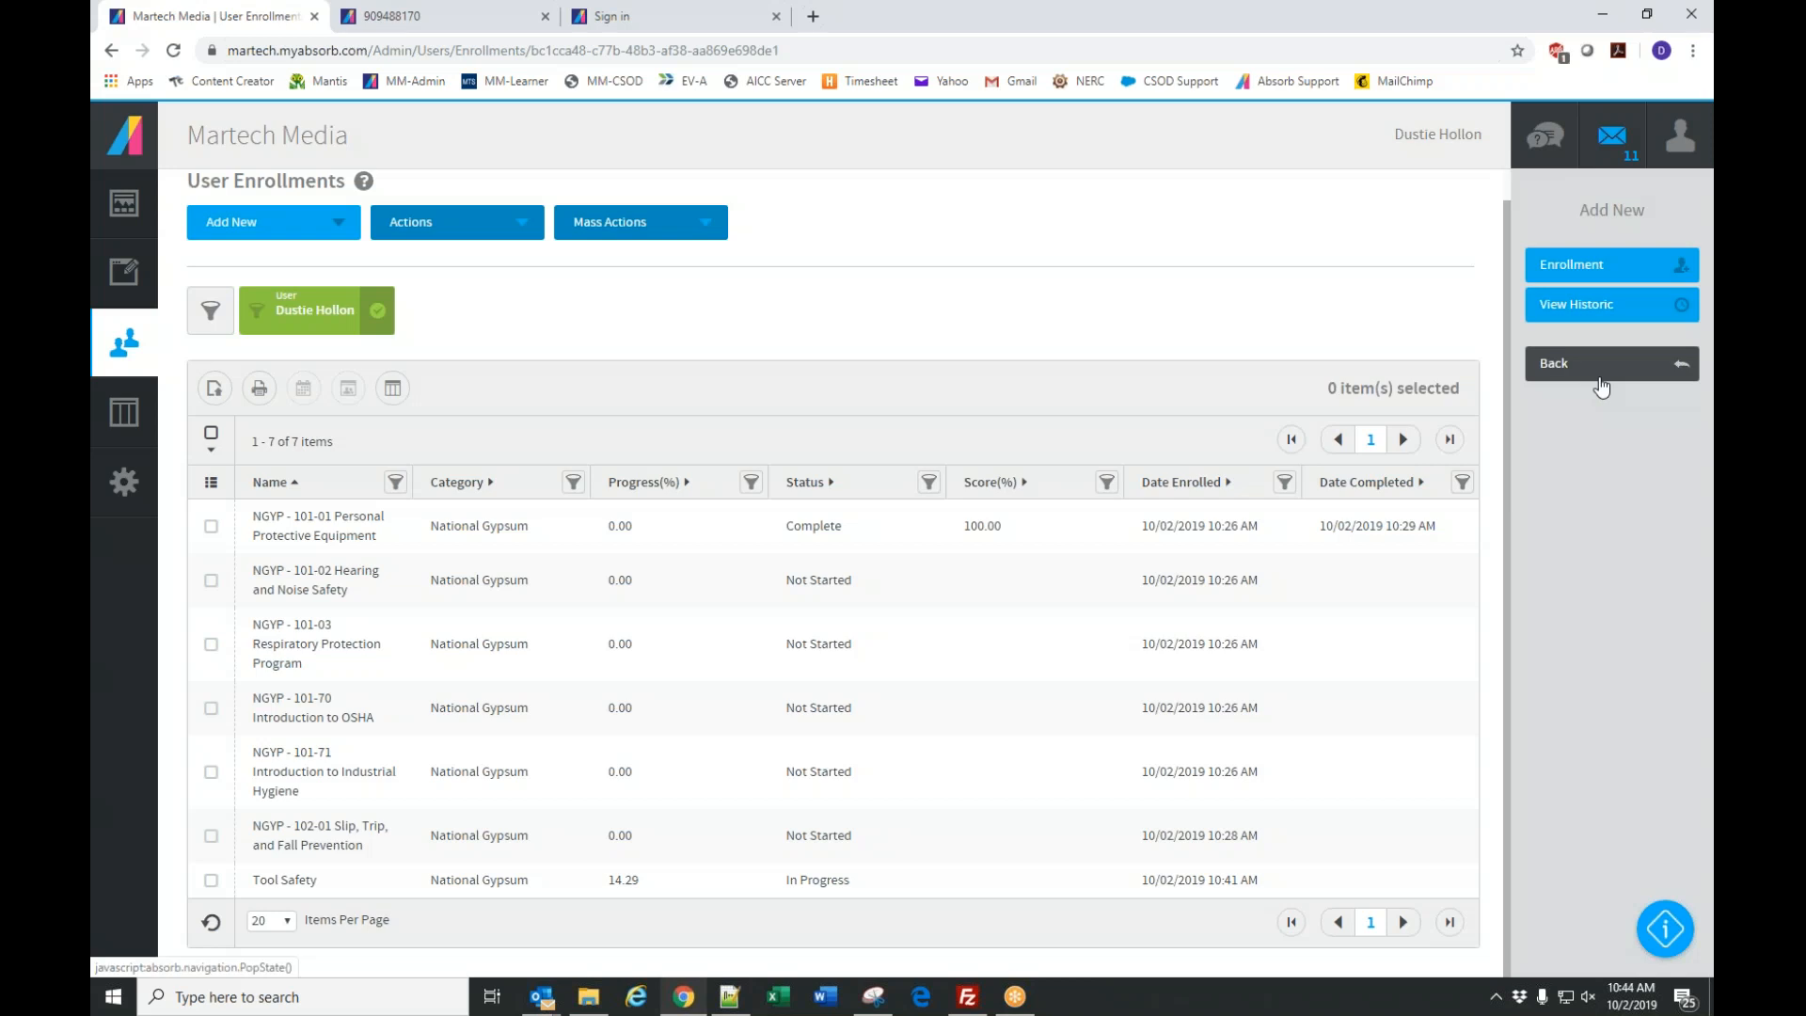
click(1600, 377)
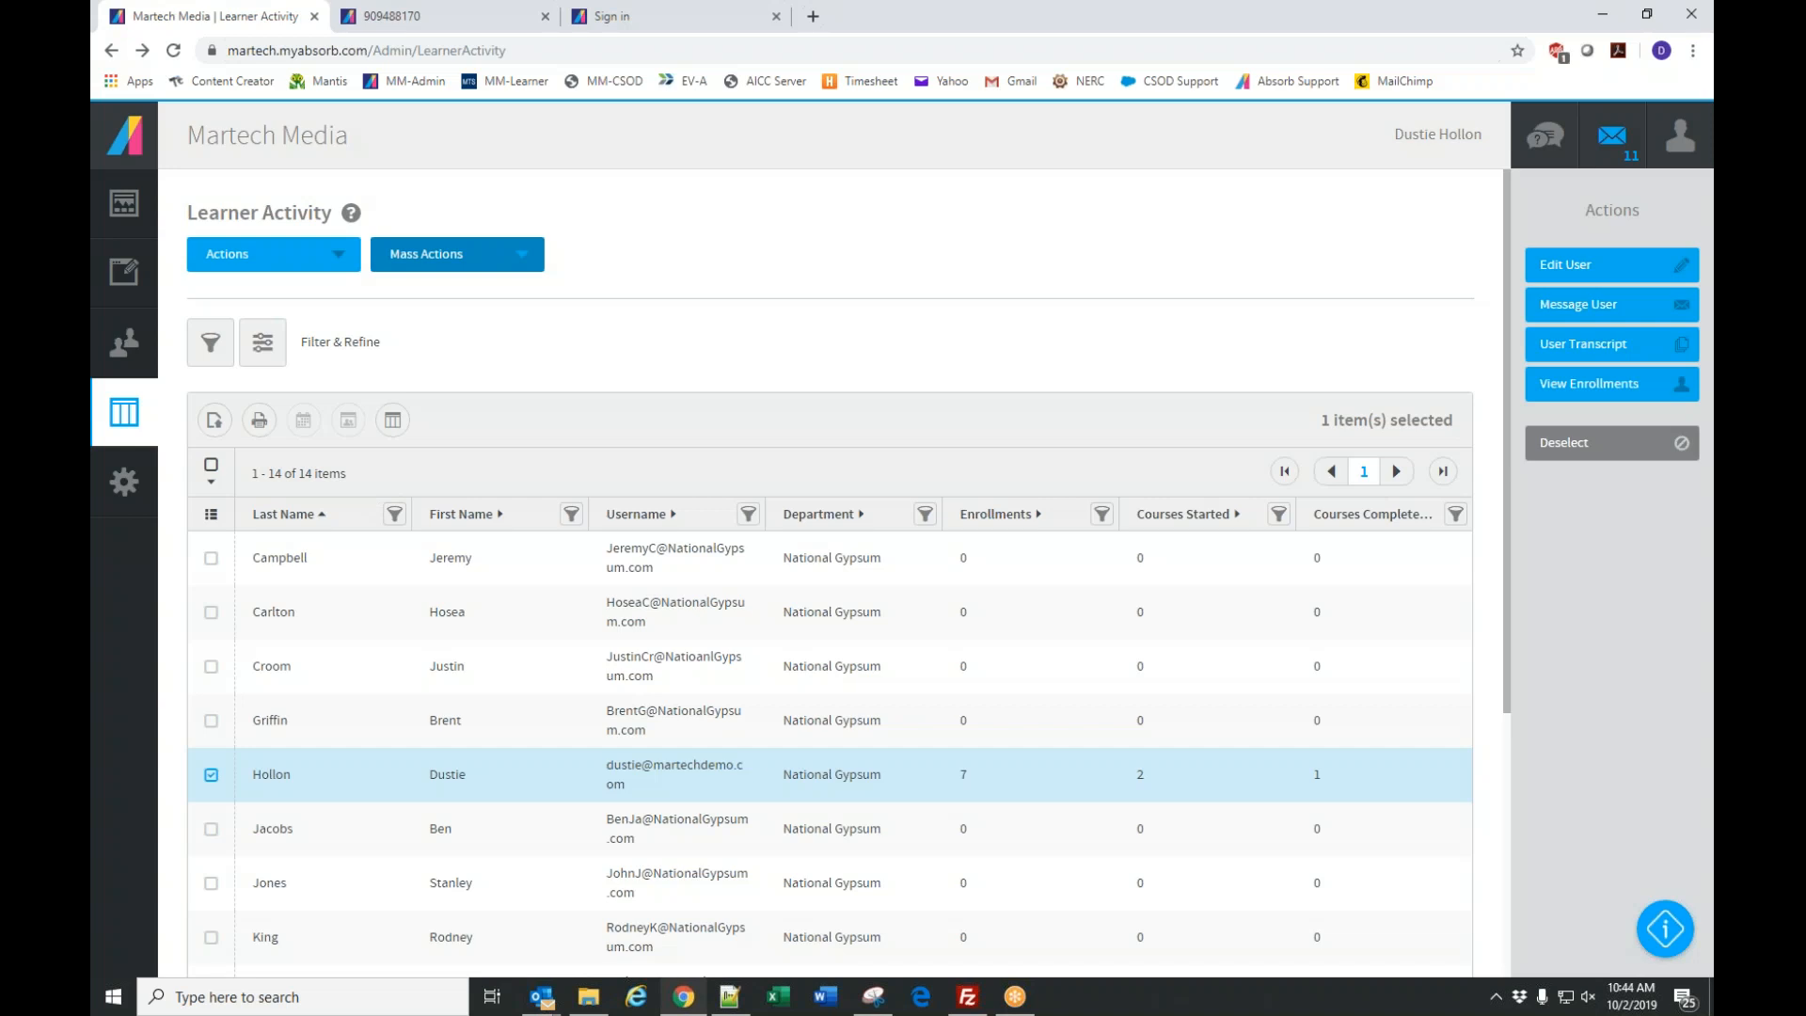
Open the Courses list and check the course Type filter without applying it.
click(132, 275)
click(215, 204)
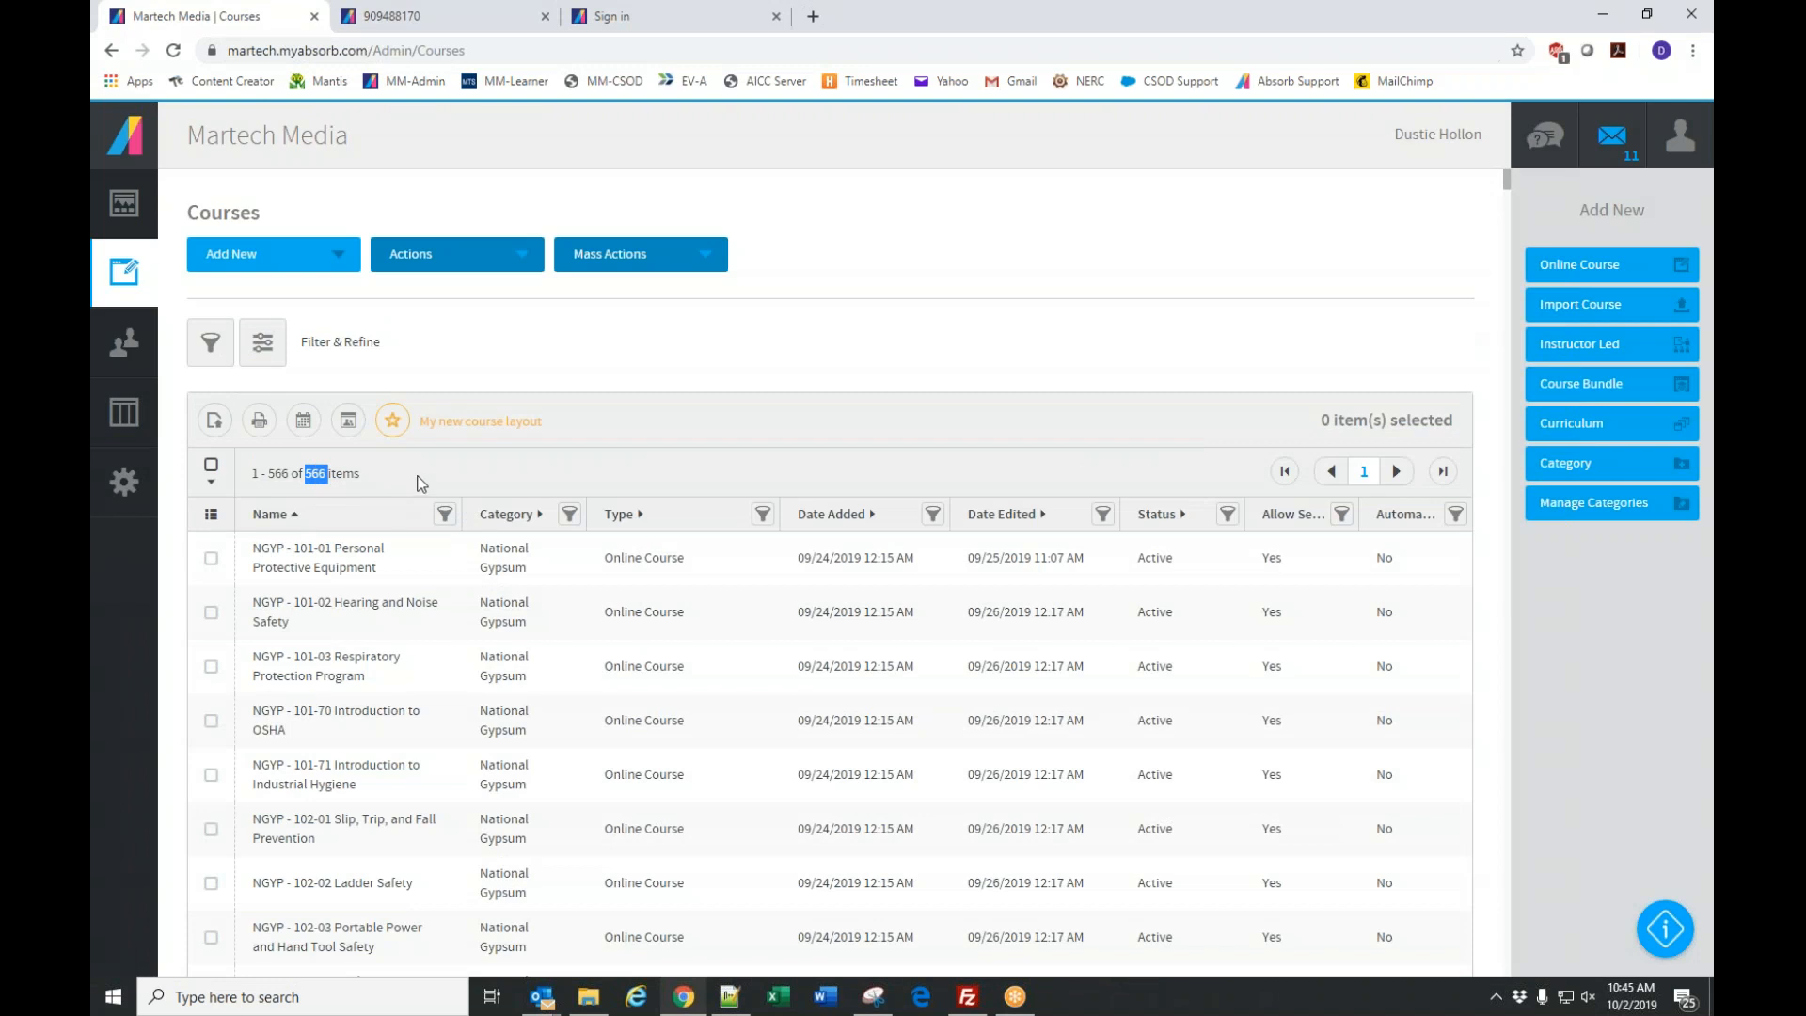
click(762, 517)
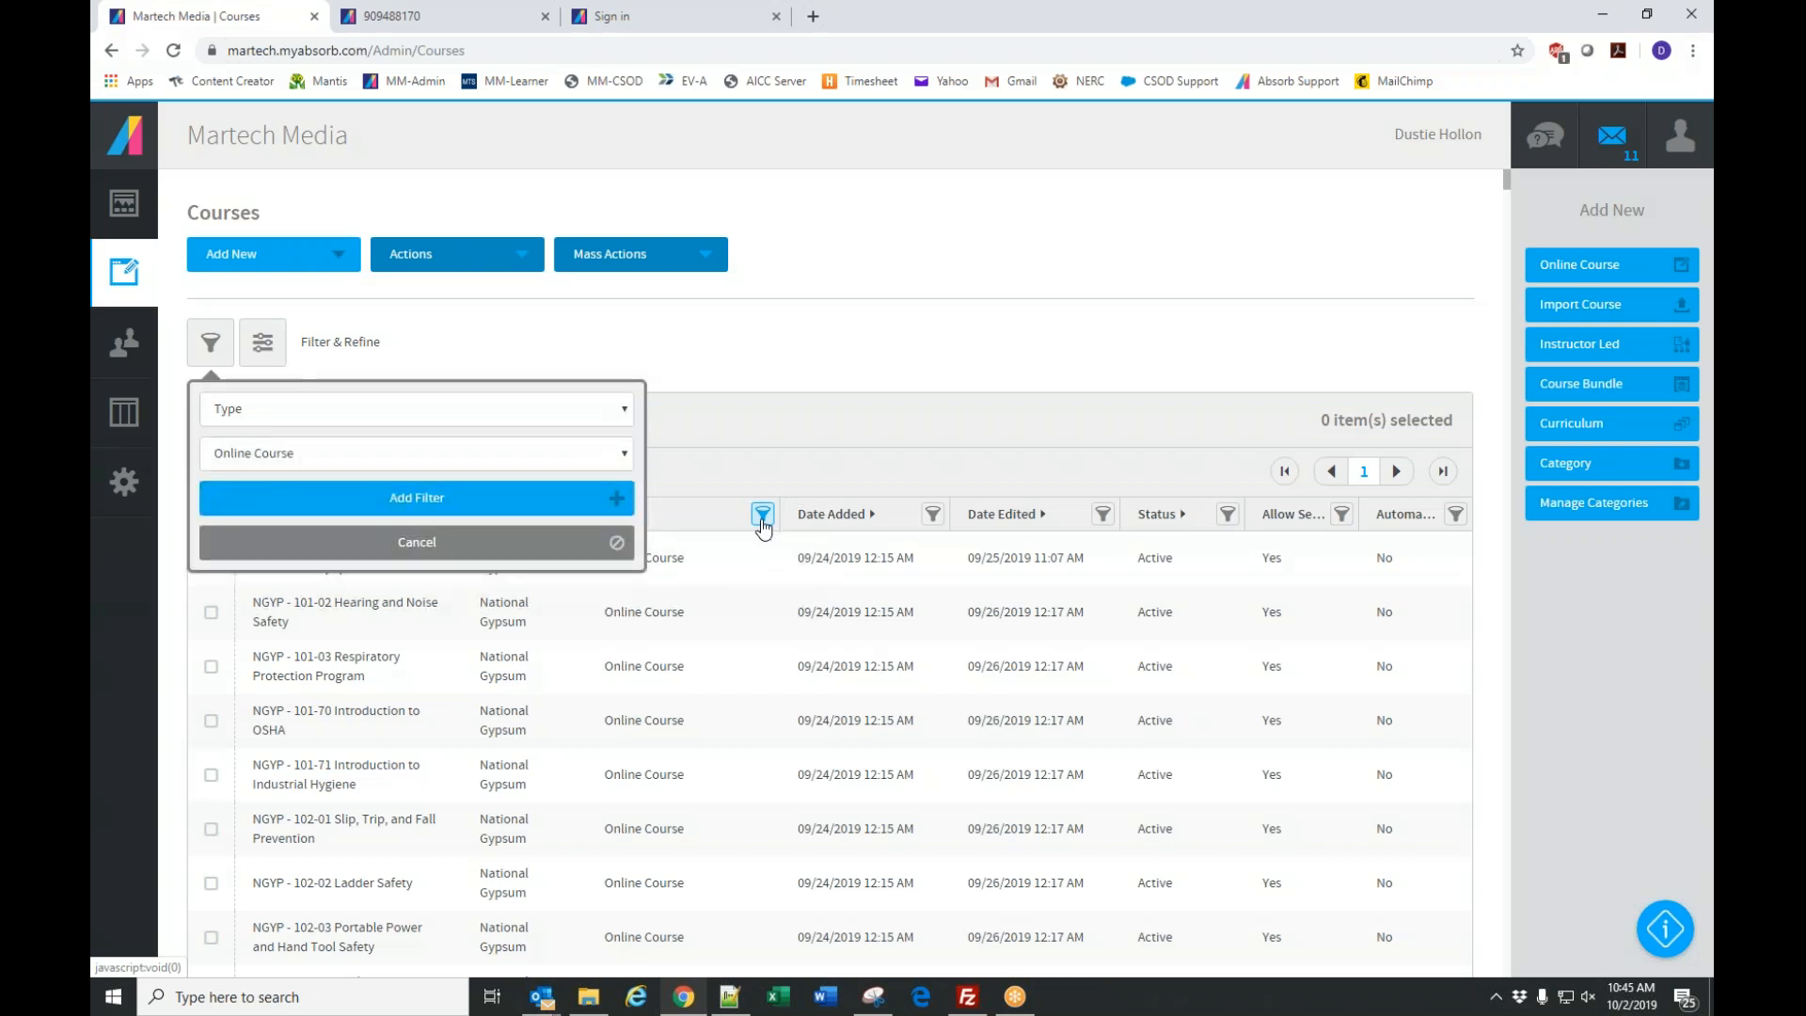
click(827, 379)
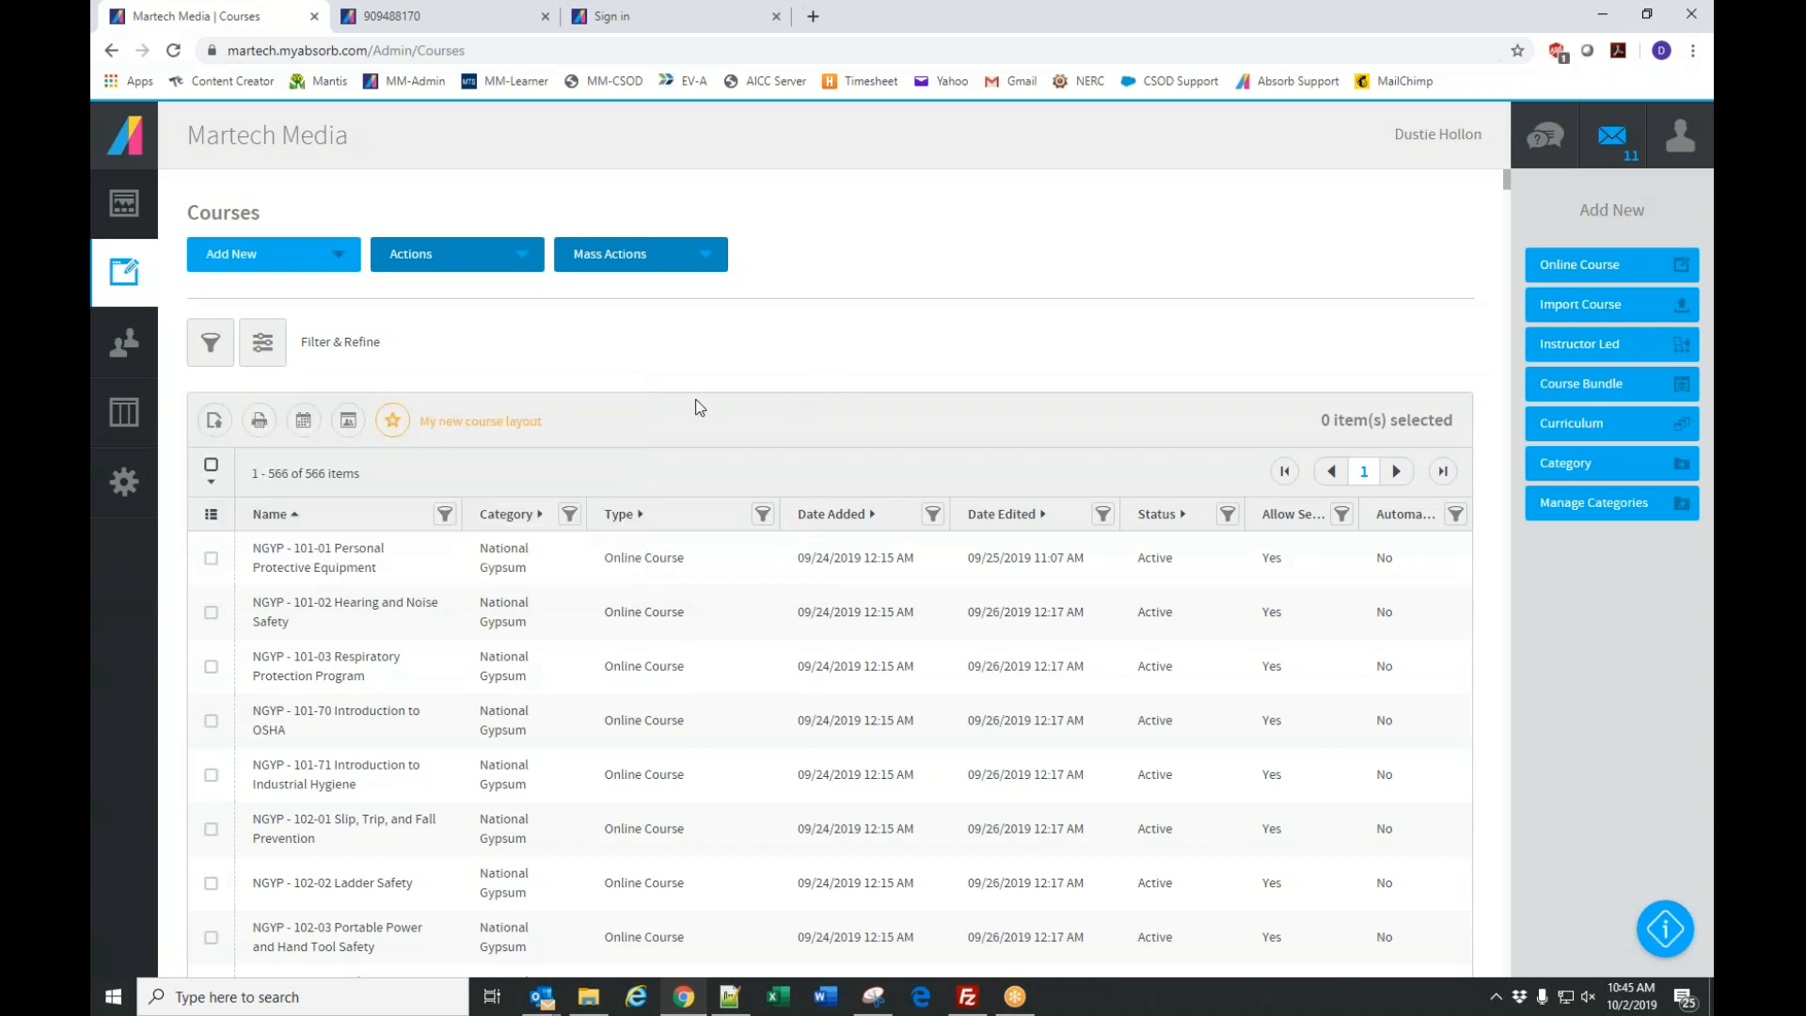
key(alt+Tab)
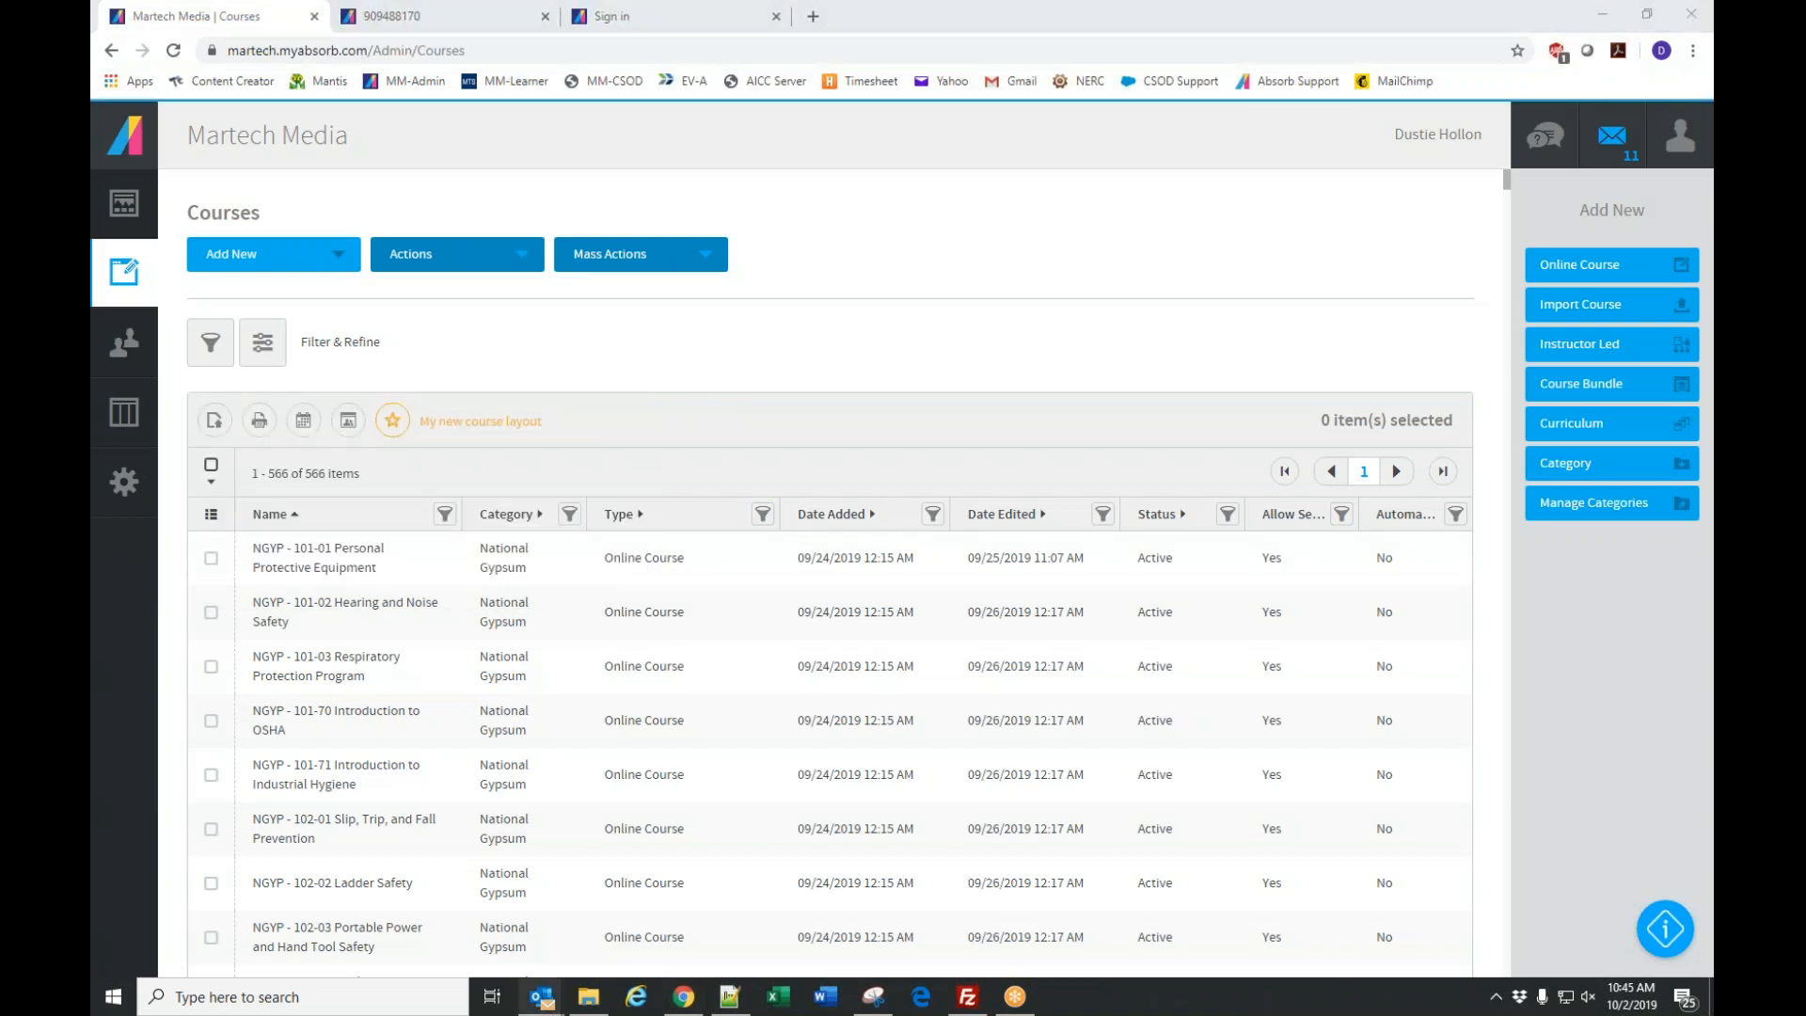